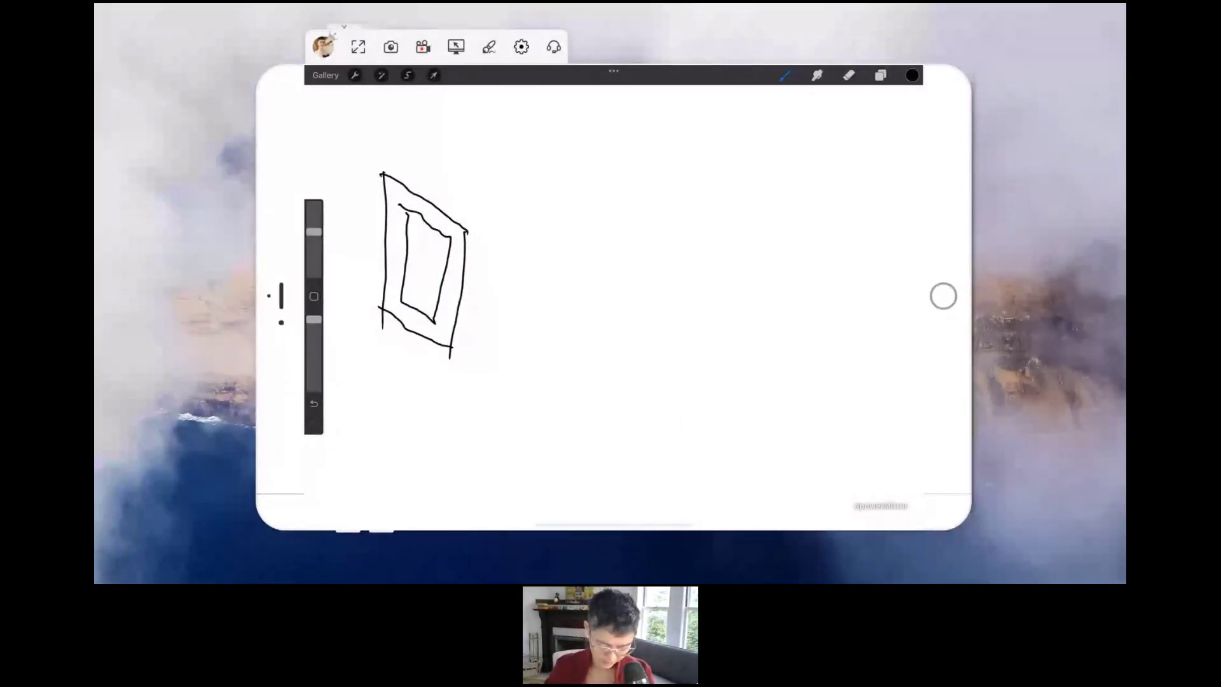
Step: Sketch a small table in the canvas's lower-right area and a small arrow figure with dots inside the framed panel
{"action": "mouse_move", "coordinate": [686, 403]}
{"action": "left_mouse_down"}
{"action": "mouse_move", "coordinate": [702, 452]}
{"action": "mouse_move", "coordinate": [685, 405]}
{"action": "mouse_move", "coordinate": [777, 398]}
{"action": "left_mouse_up"}
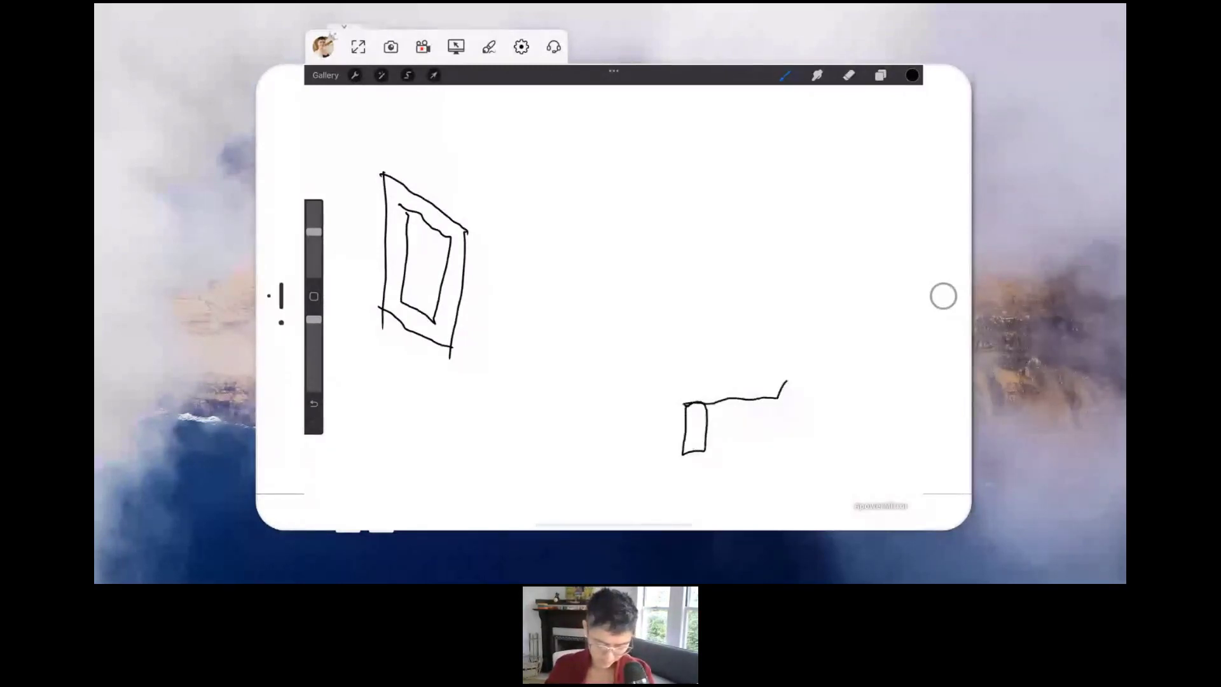
{"action": "mouse_move", "coordinate": [684, 403]}
{"action": "left_mouse_down"}
{"action": "mouse_move", "coordinate": [710, 382]}
{"action": "mouse_move", "coordinate": [789, 376]}
{"action": "mouse_move", "coordinate": [781, 471]}
{"action": "mouse_move", "coordinate": [765, 404]}
{"action": "left_mouse_up"}
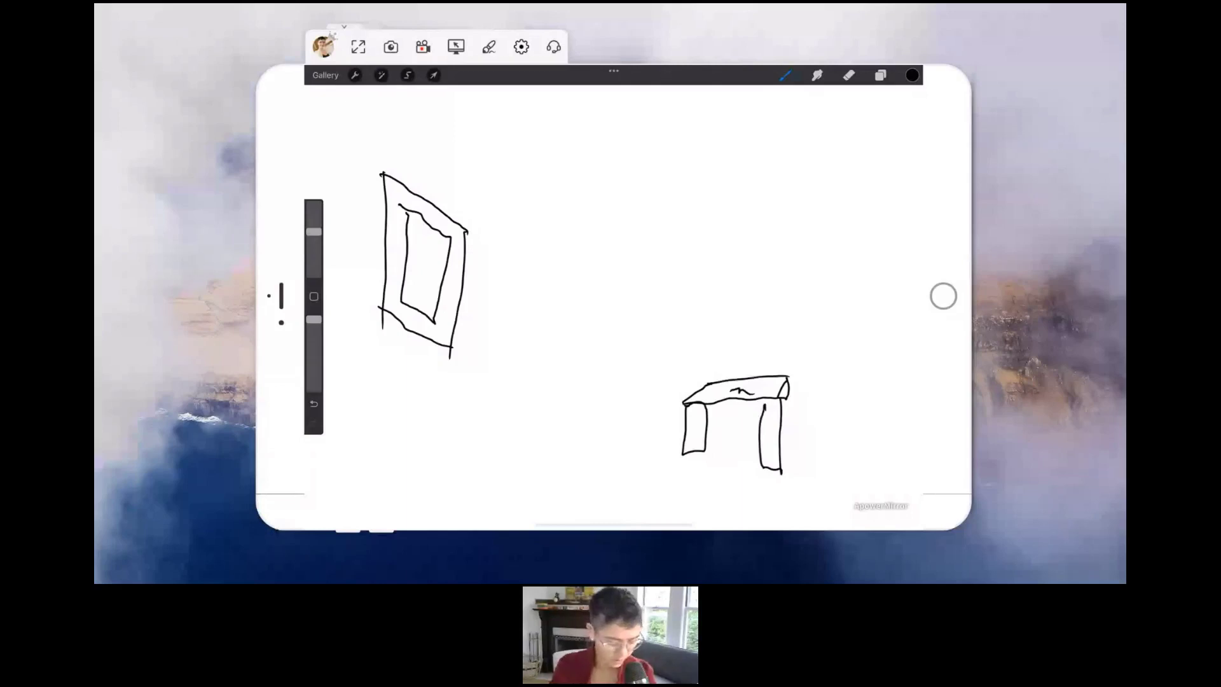
{"action": "left_click_drag", "start_coordinate": [420, 299], "coordinate": [430, 258]}
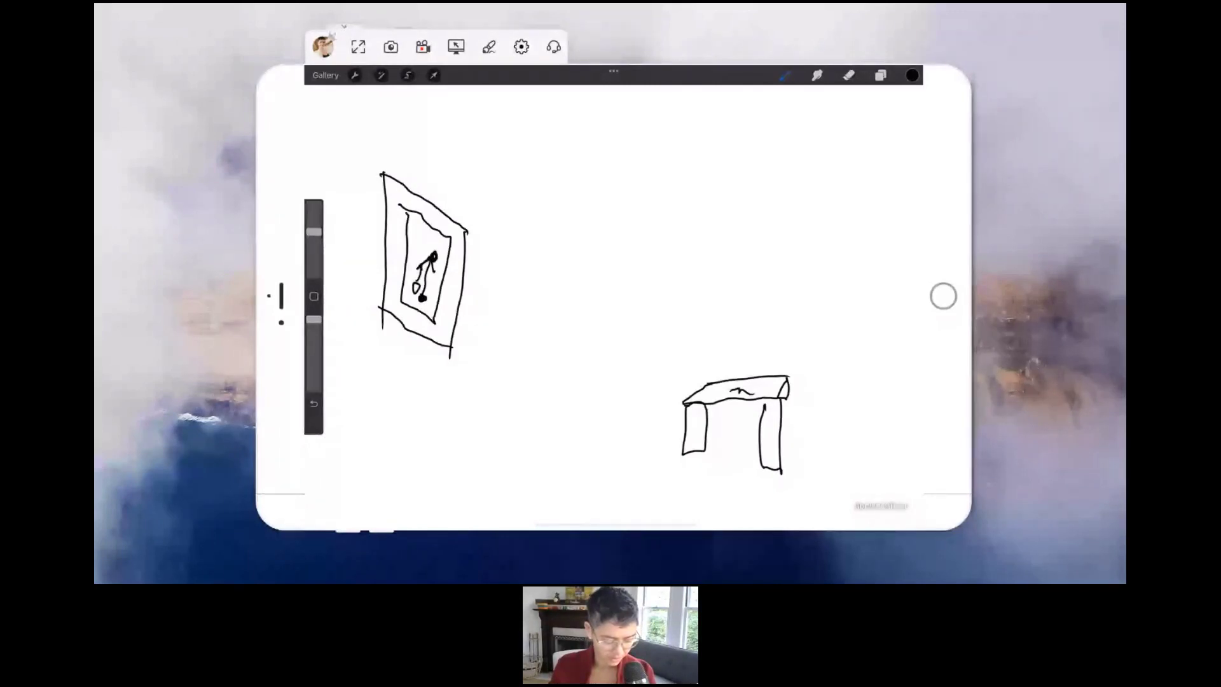
Step: Draw two curved arrows from the framed panel to the table, a cloud shape above it and scribbled shading on the tabletop
{"action": "left_click_drag", "start_coordinate": [461, 300], "coordinate": [739, 350]}
{"action": "mouse_move", "coordinate": [720, 337]}
{"action": "left_mouse_down"}
{"action": "mouse_move", "coordinate": [750, 349]}
{"action": "mouse_move", "coordinate": [753, 364]}
{"action": "mouse_move", "coordinate": [783, 336]}
{"action": "left_mouse_up"}
{"action": "mouse_move", "coordinate": [705, 385]}
{"action": "left_mouse_down"}
{"action": "mouse_move", "coordinate": [787, 381]}
{"action": "mouse_move", "coordinate": [747, 381]}
{"action": "left_mouse_up"}
{"action": "mouse_move", "coordinate": [497, 236]}
{"action": "left_mouse_down"}
{"action": "mouse_move", "coordinate": [690, 236]}
{"action": "mouse_move", "coordinate": [740, 330]}
{"action": "left_mouse_up"}
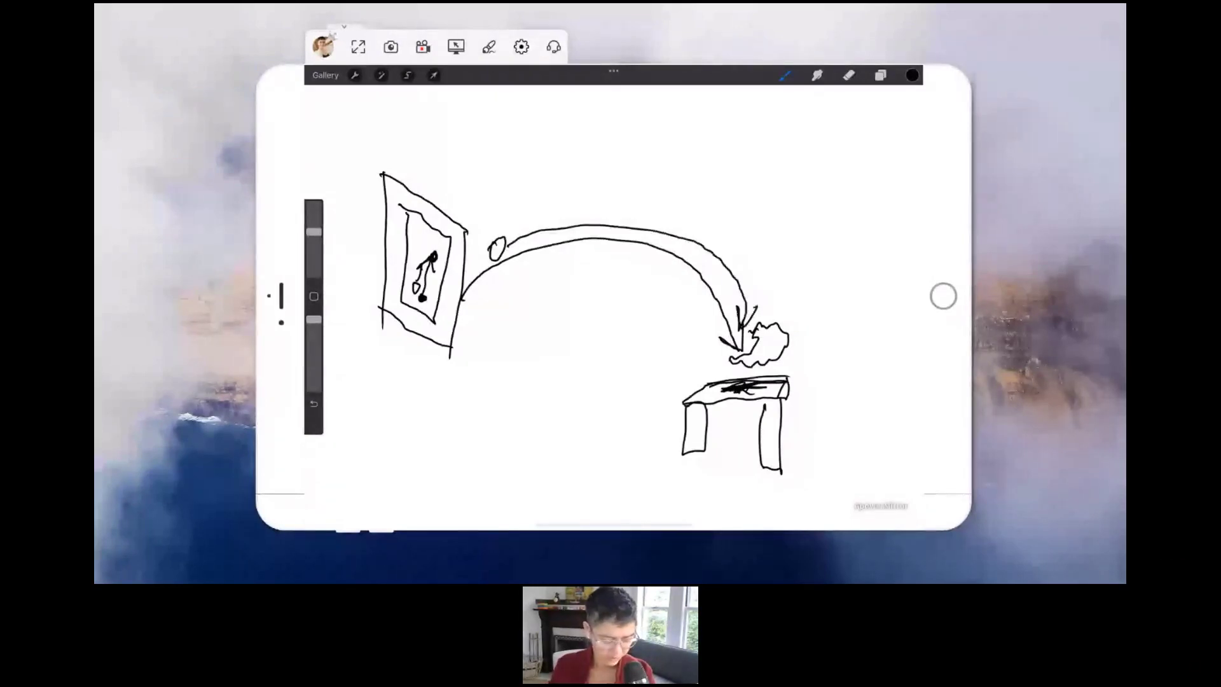
{"action": "left_click_drag", "start_coordinate": [433, 253], "coordinate": [437, 258]}
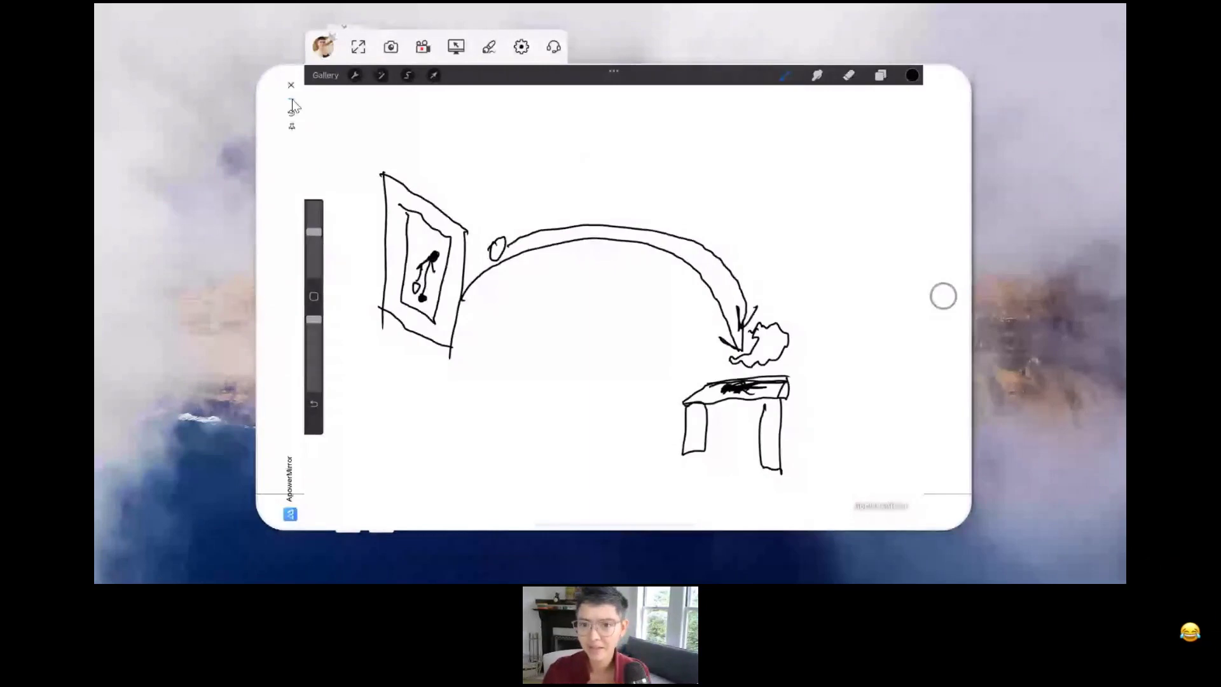
Step: Switch to Unity Hub and start a new 3D project with Unity 2020.3.8f1 named FloorMonsterGo
{"action": "key", "text": "alt+Tab"}
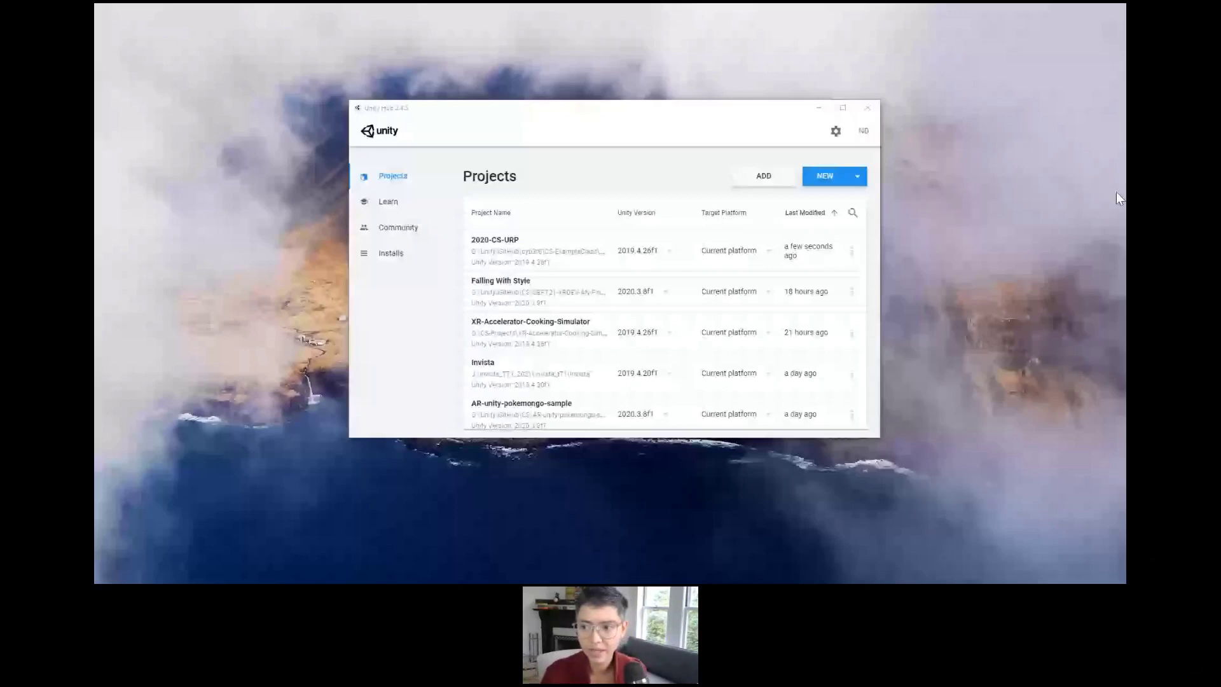
{"action": "left_click", "coordinate": [857, 176]}
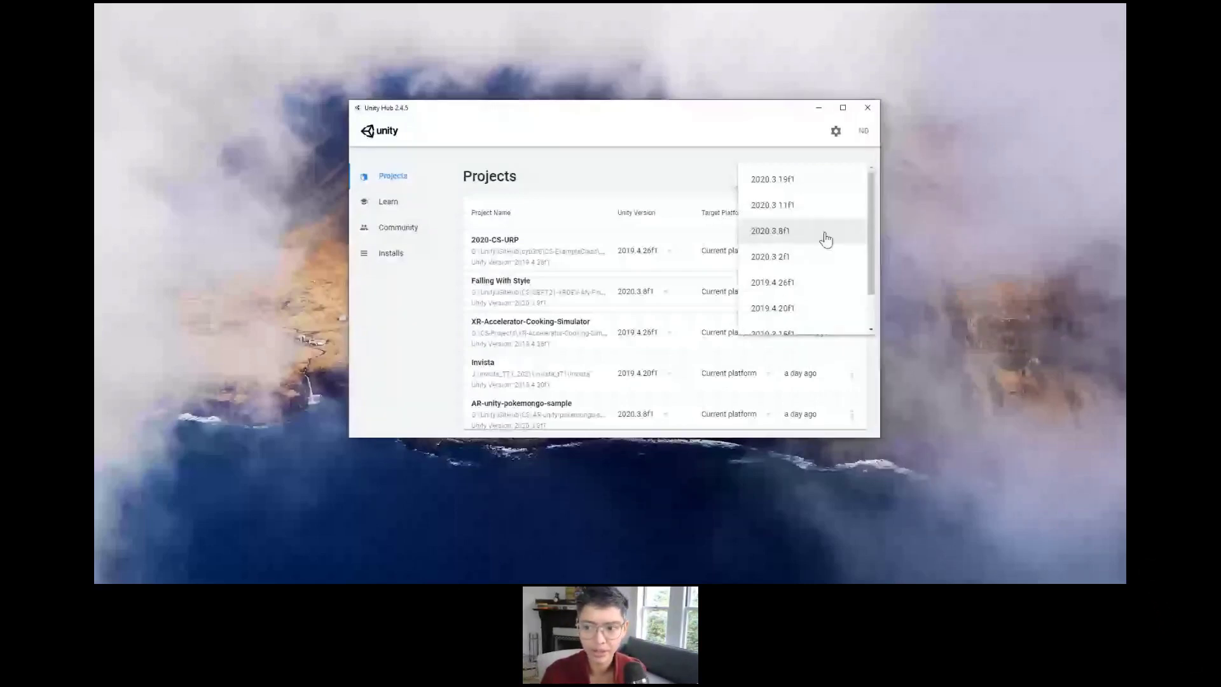
{"action": "left_click", "coordinate": [825, 238]}
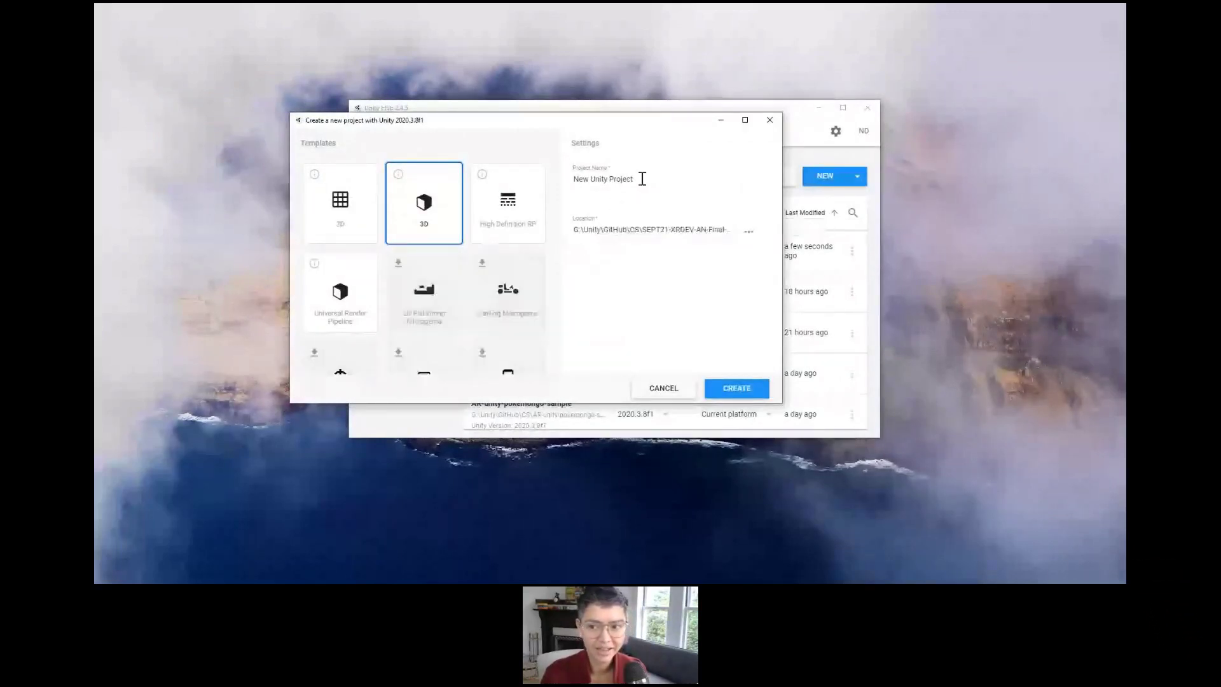
{"action": "left_click_drag", "start_coordinate": [641, 179], "coordinate": [572, 179]}
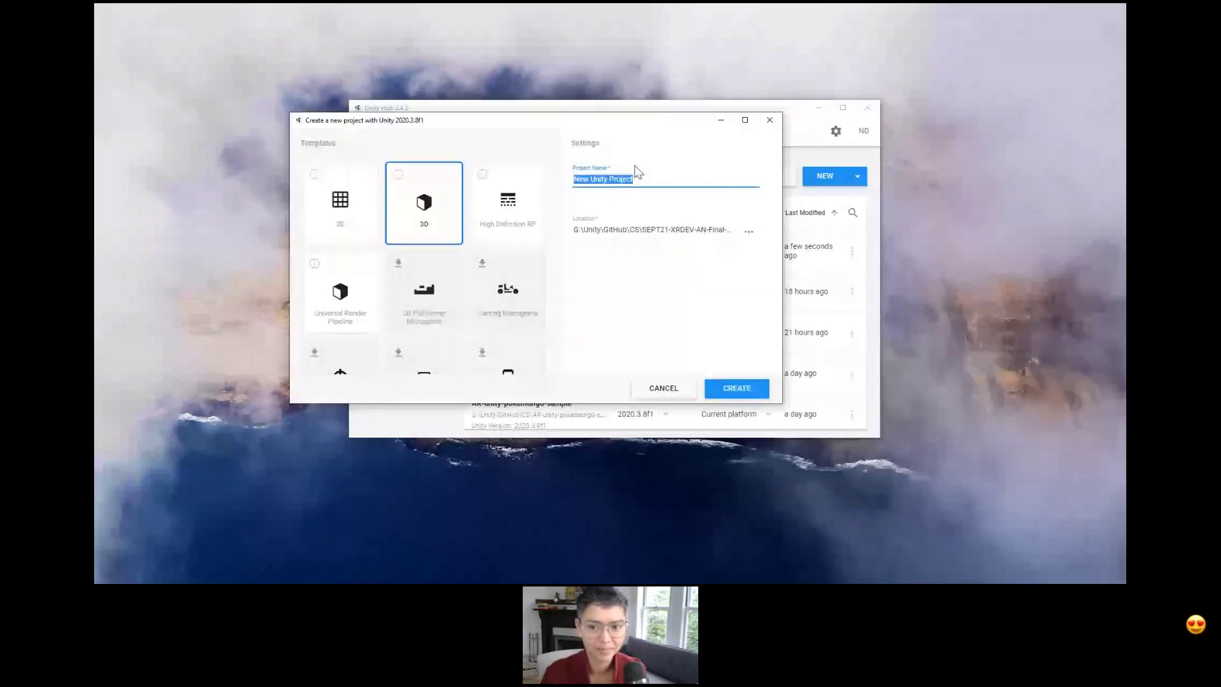
{"action": "type", "text": "Fi"}
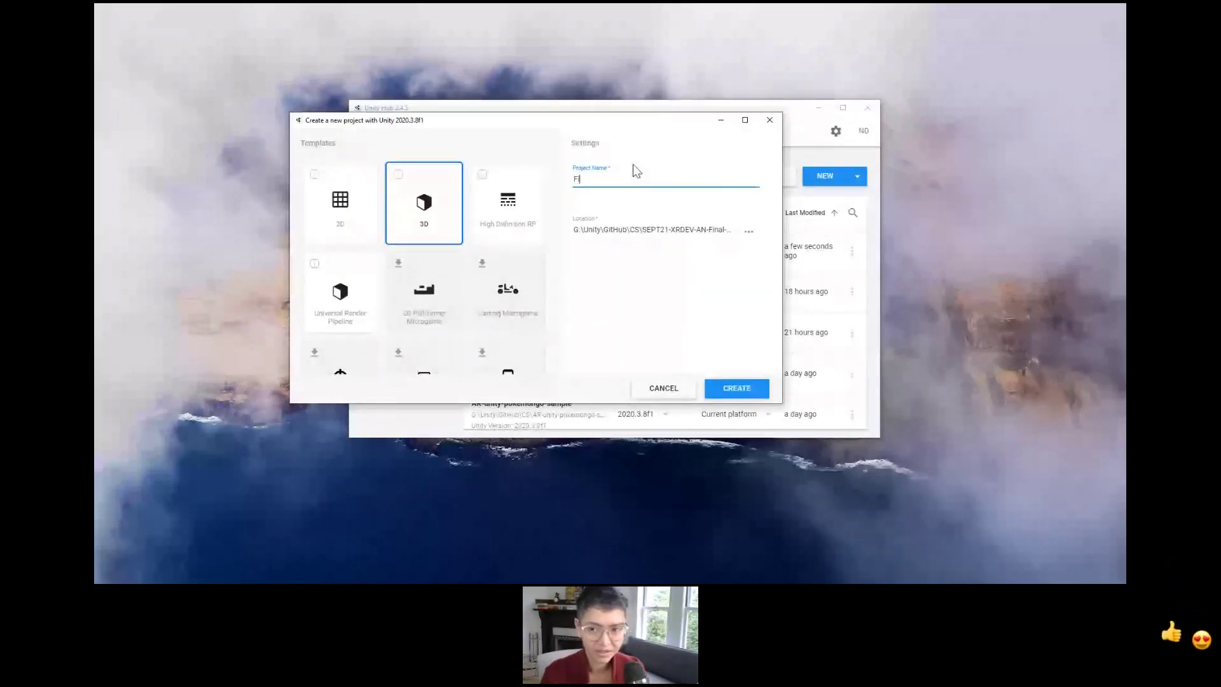
{"action": "type", "text": "oorMons"}
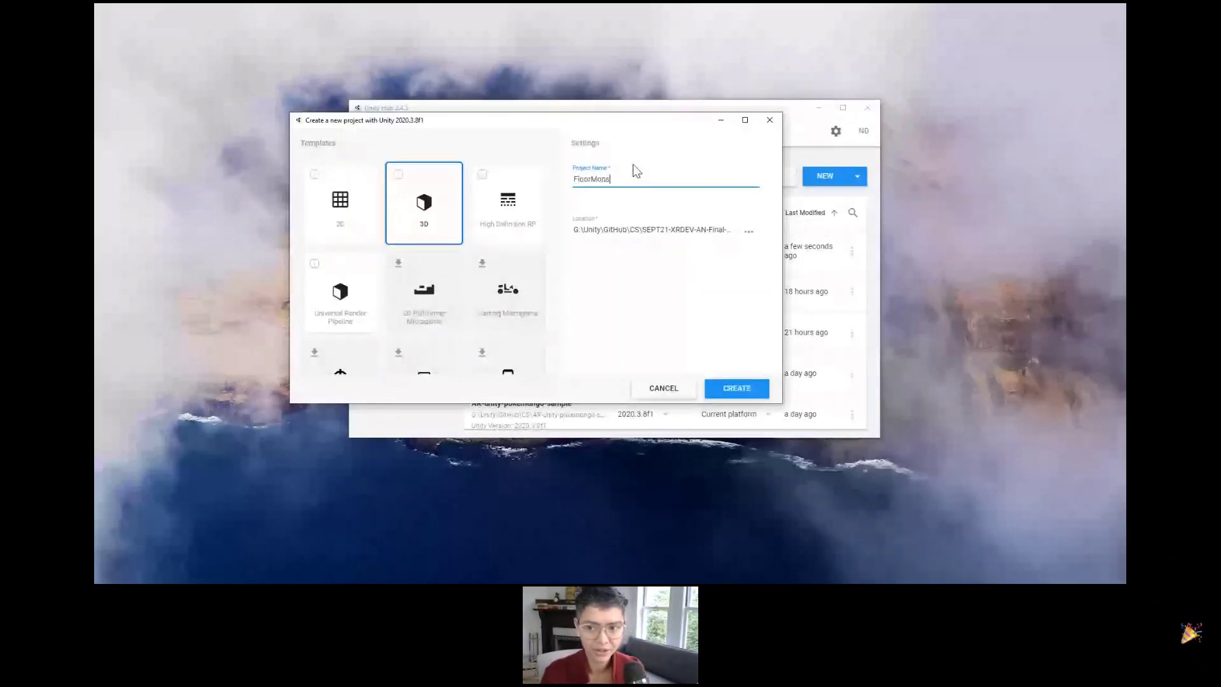
{"action": "type", "text": "terGo"}
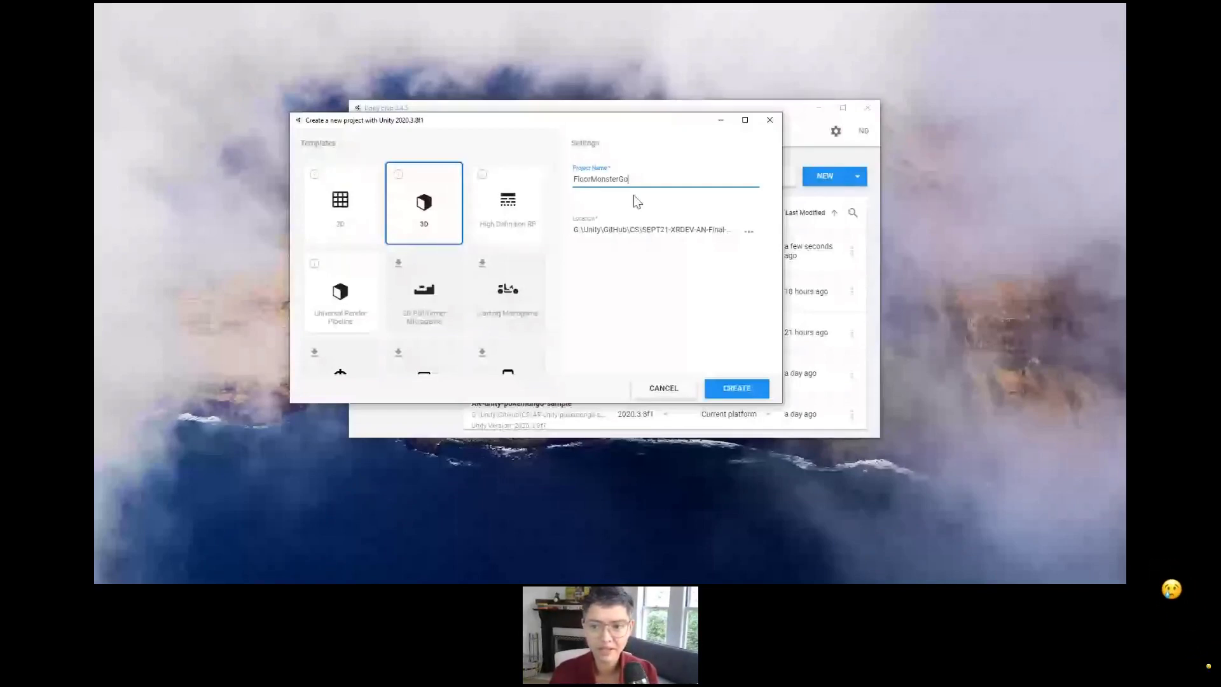
Step: Set the project location to the IntroToAR-PokemonGo folder inside CS and create the project
{"action": "left_click", "coordinate": [748, 231]}
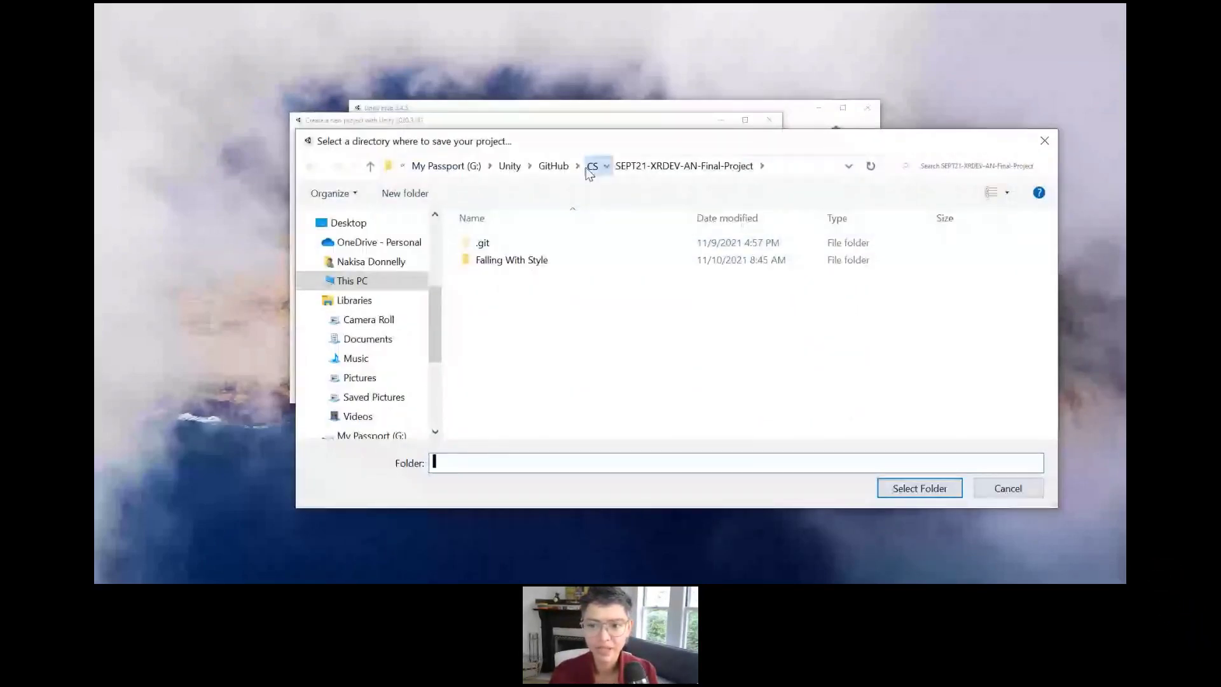
{"action": "left_click", "coordinate": [590, 166]}
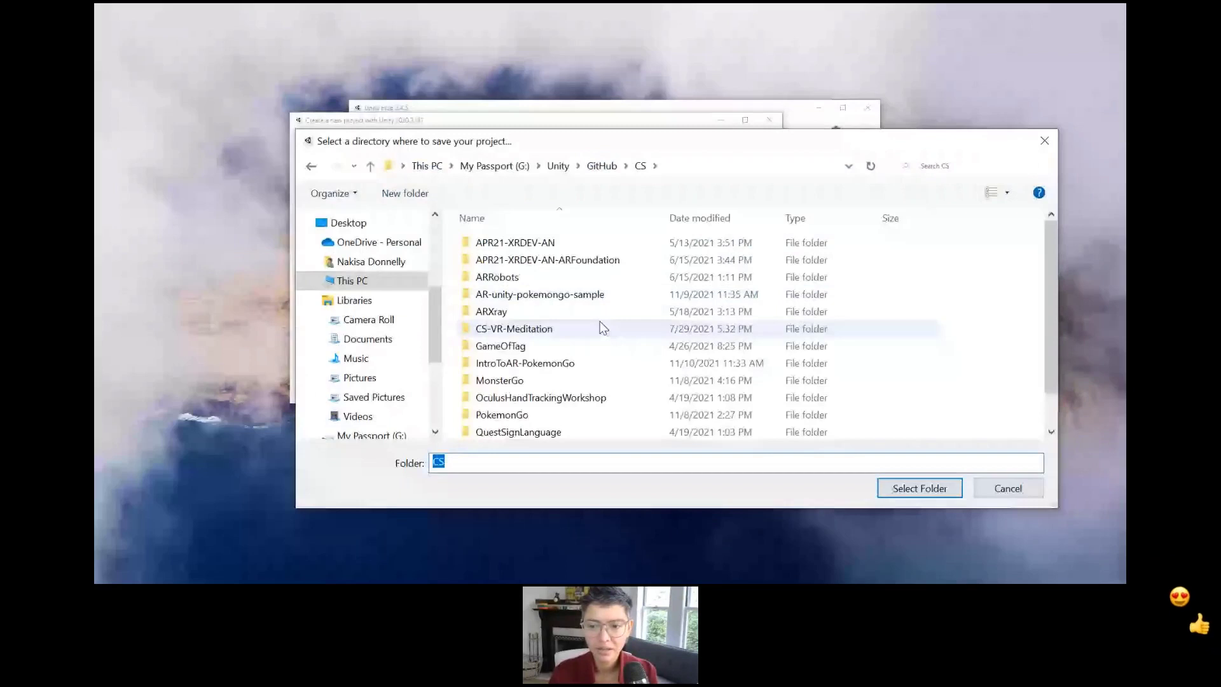
{"action": "double_click", "coordinate": [529, 364]}
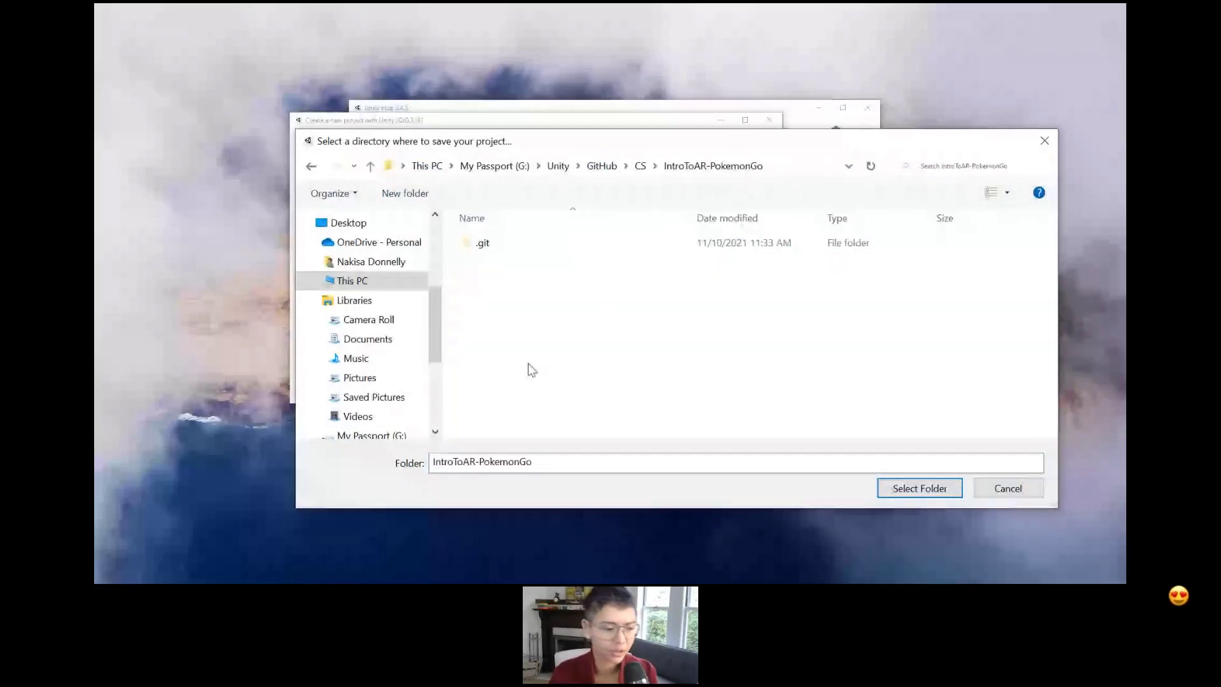
{"action": "key", "text": "Return"}
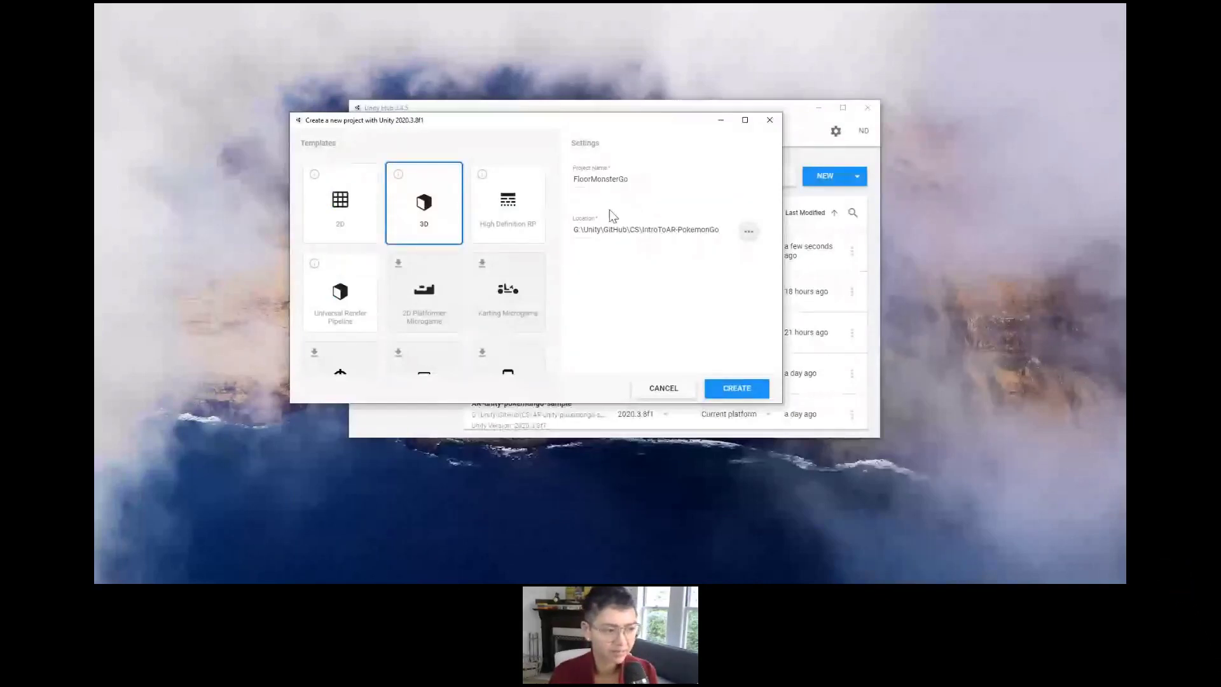
{"action": "left_click", "coordinate": [720, 392]}
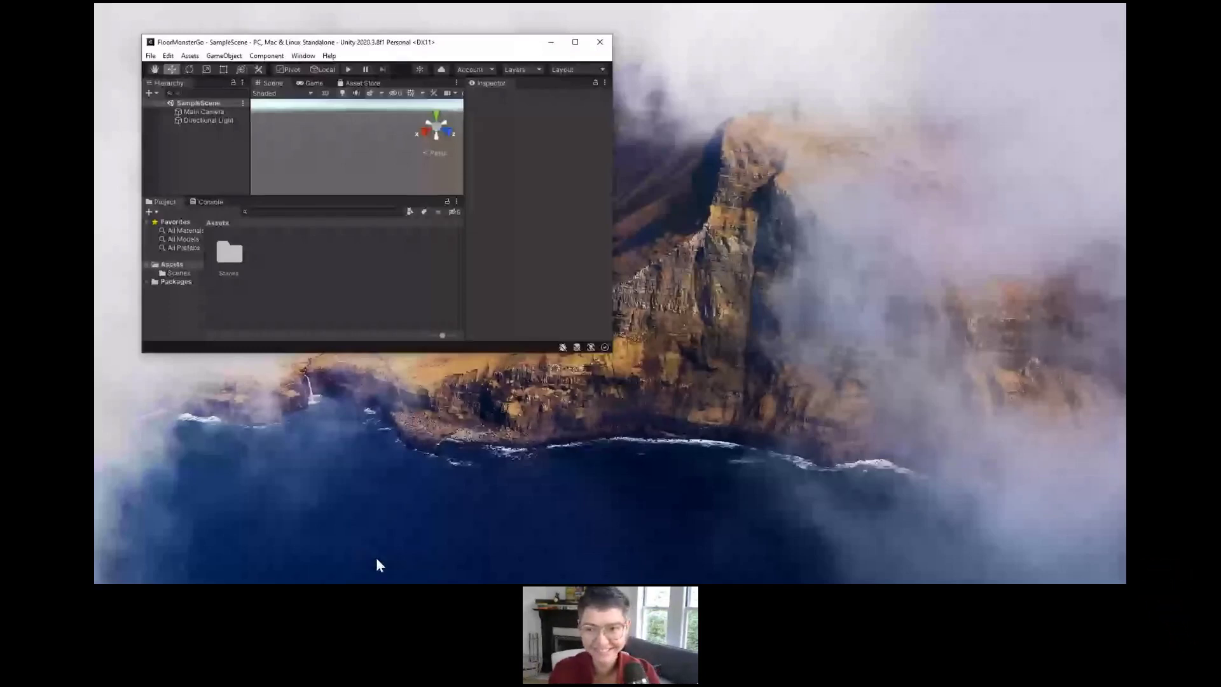
Step: Maximize the Unity editor and enlarge the Scene view by shrinking the Project, Hierarchy and Inspector areas
{"action": "left_click", "coordinate": [575, 42]}
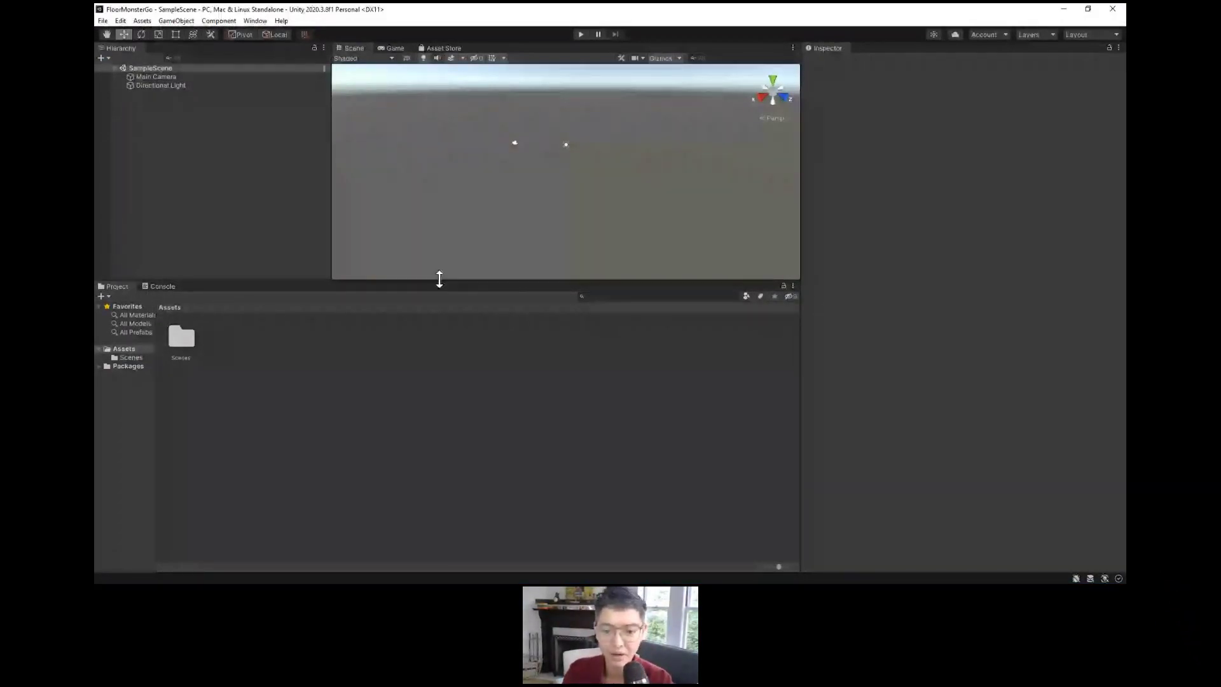
{"action": "left_click_drag", "start_coordinate": [439, 278], "coordinate": [452, 426]}
{"action": "left_click_drag", "start_coordinate": [332, 305], "coordinate": [278, 308]}
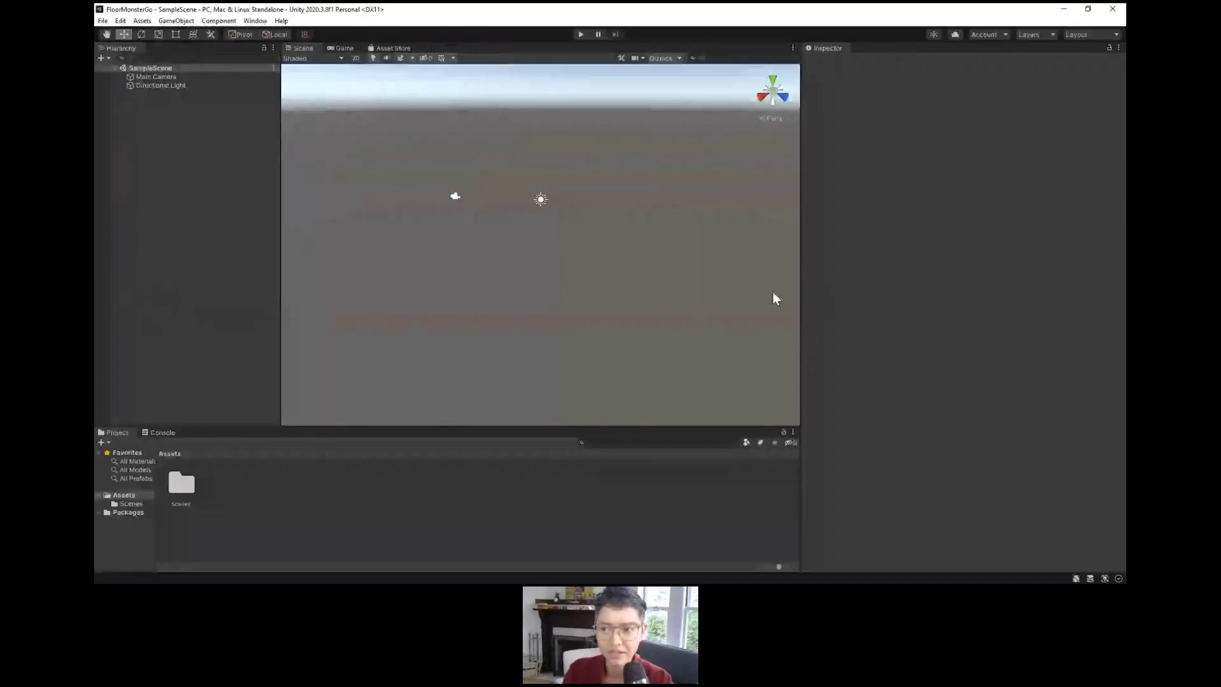
{"action": "left_click_drag", "start_coordinate": [797, 295], "coordinate": [862, 295]}
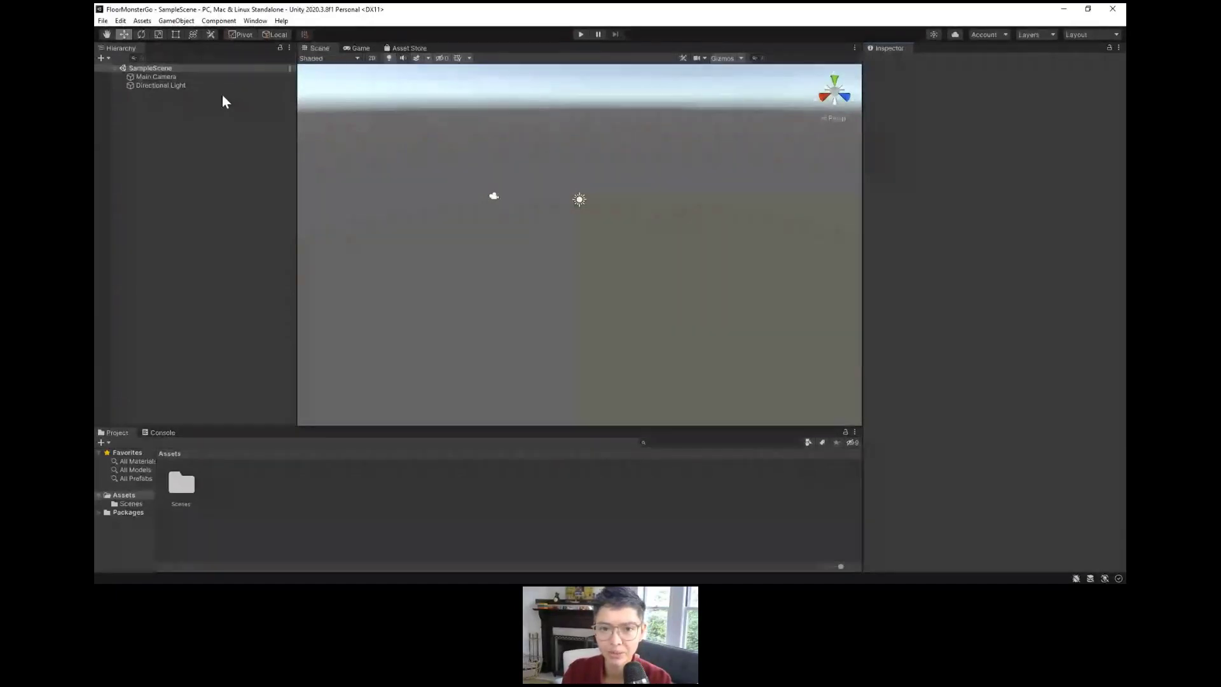
Step: Examine the properties of the Main Camera and Directional Light, and compare the Game view with the Scene view
{"action": "left_click", "coordinate": [204, 75]}
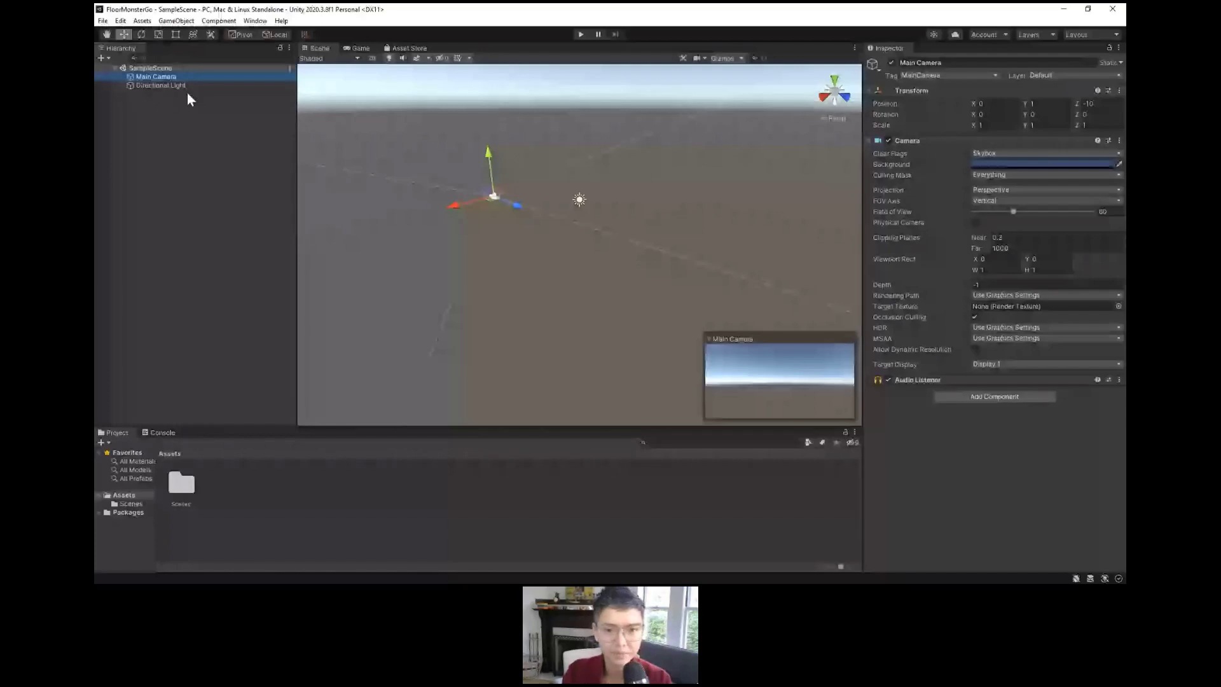
{"action": "left_click", "coordinate": [183, 87]}
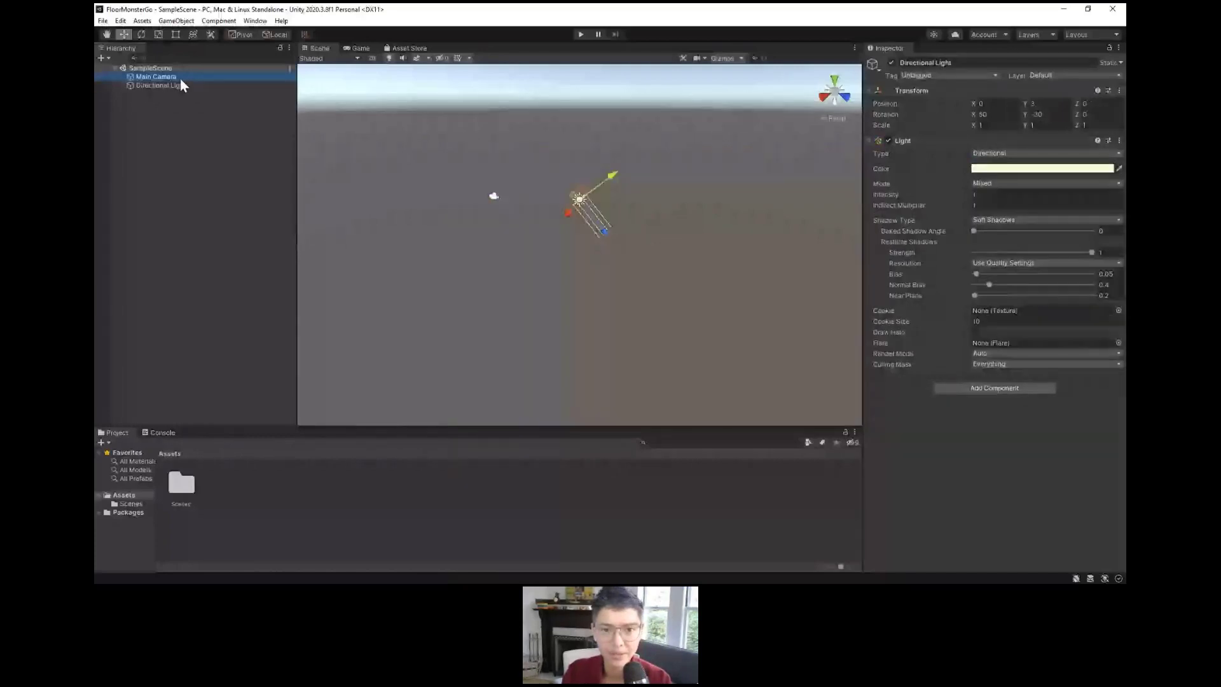
{"action": "left_click", "coordinate": [175, 86]}
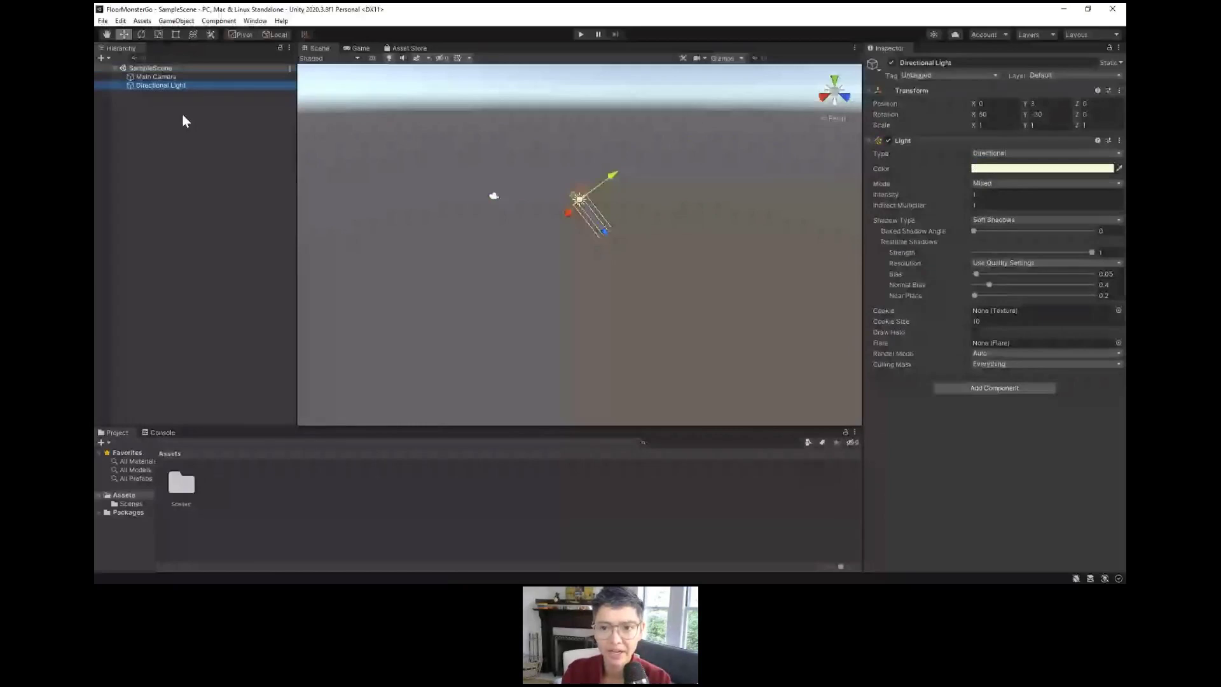
{"action": "left_click", "coordinate": [366, 50]}
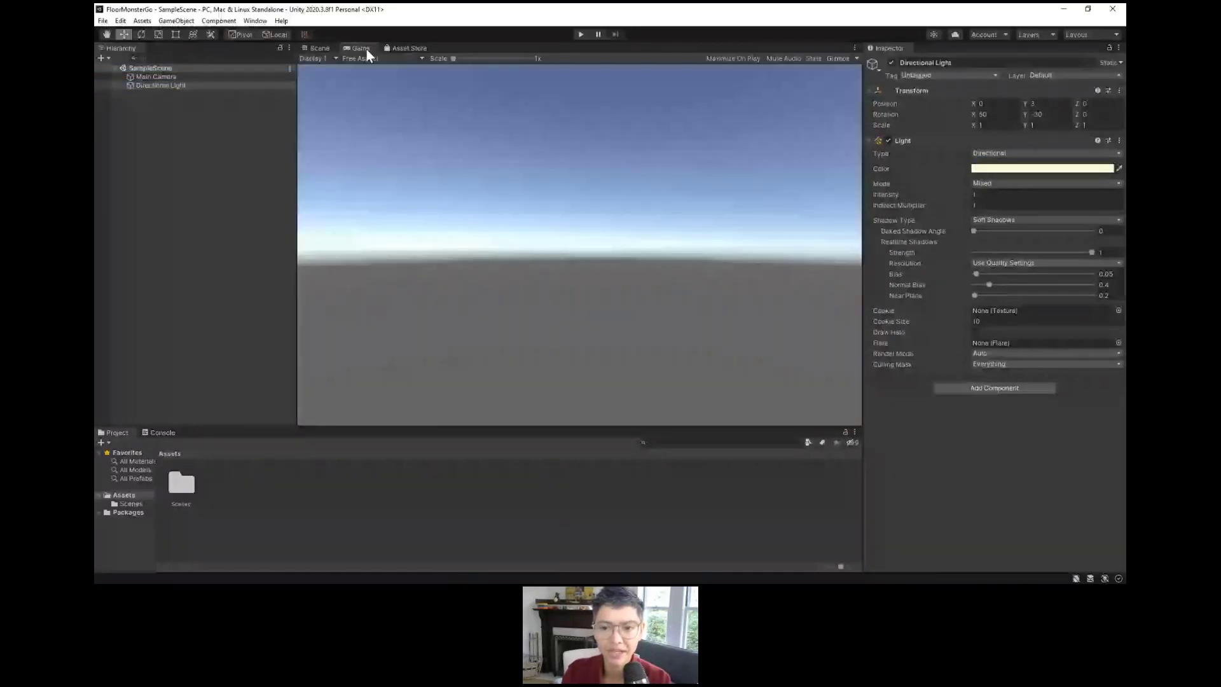
{"action": "left_click", "coordinate": [319, 50]}
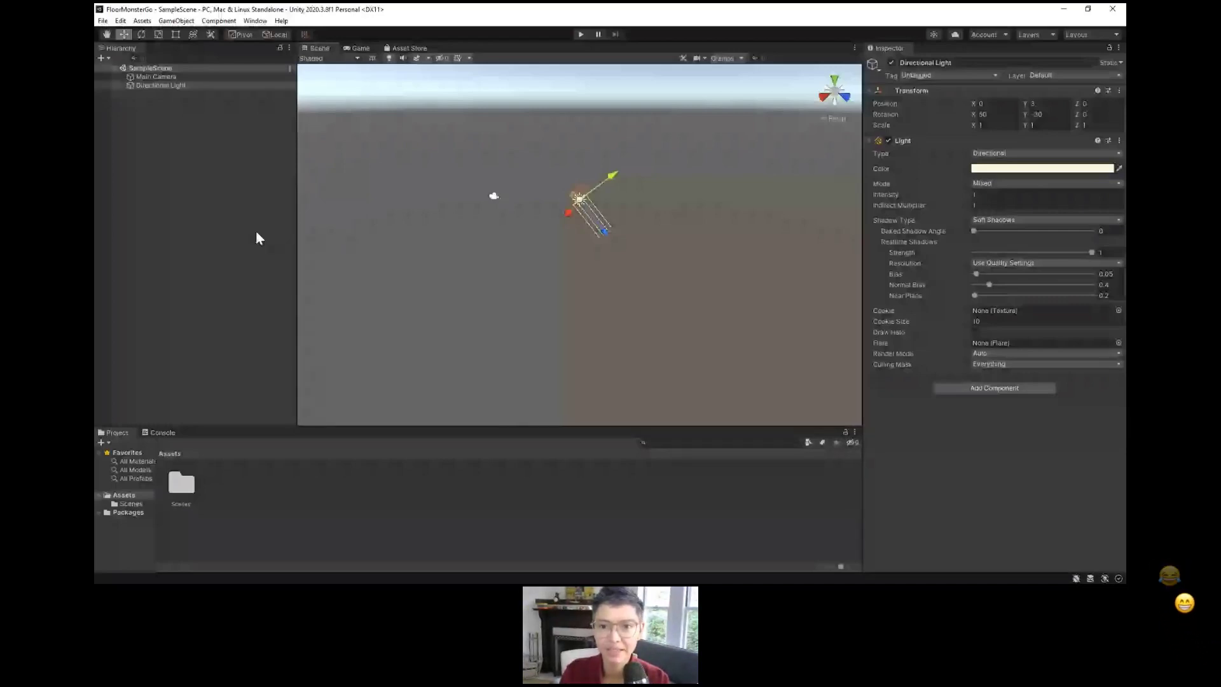
Step: Show the Unity Registry packages in the Package Manager and install AR Foundation 4.1.7
{"action": "left_click", "coordinate": [256, 22]}
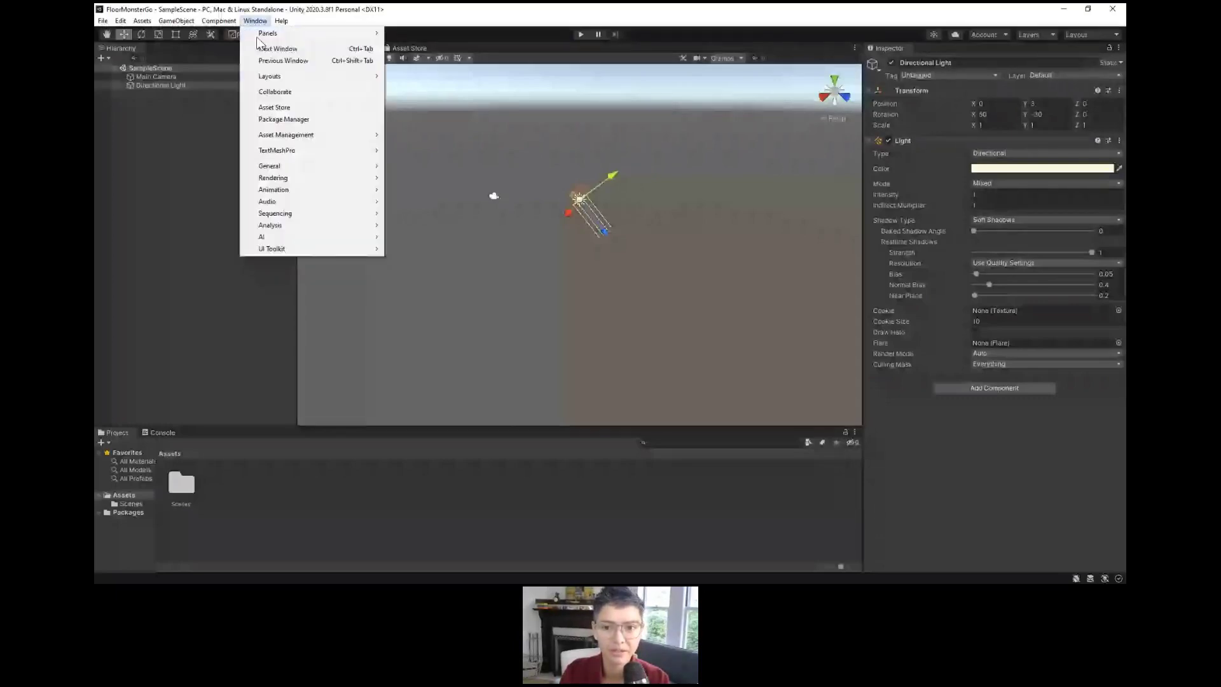
{"action": "left_click", "coordinate": [283, 119]}
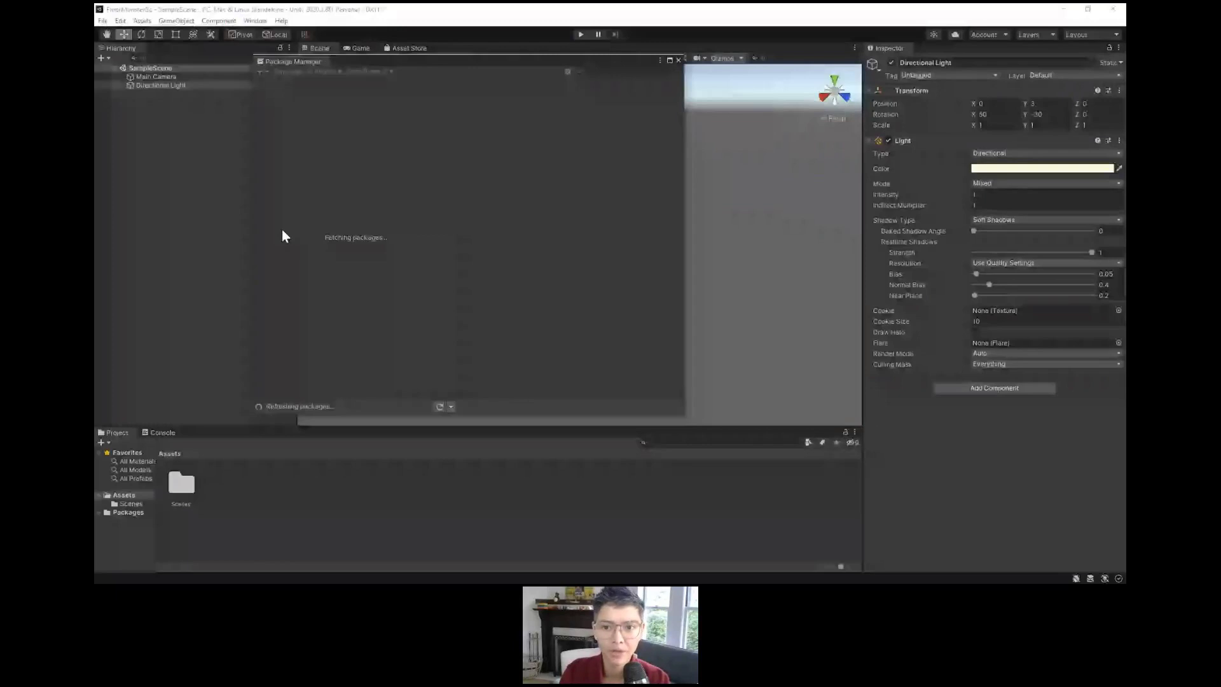
{"action": "left_click", "coordinate": [326, 72]}
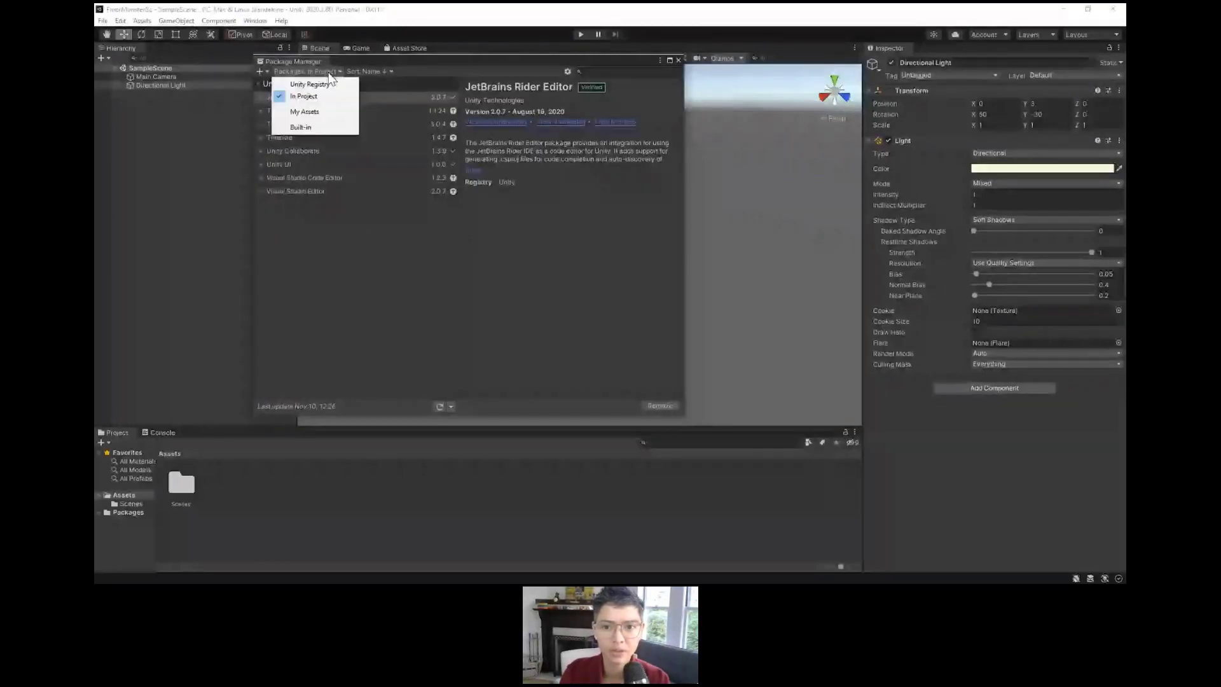
{"action": "left_click", "coordinate": [326, 85]}
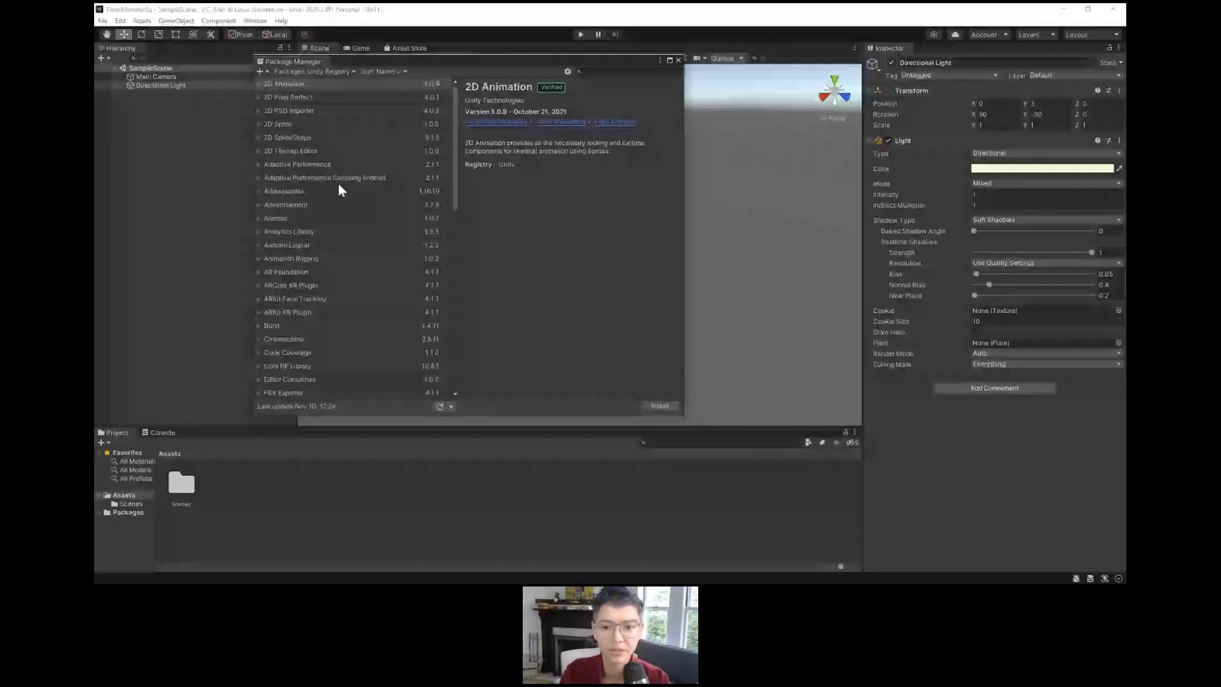
{"action": "left_click", "coordinate": [317, 274]}
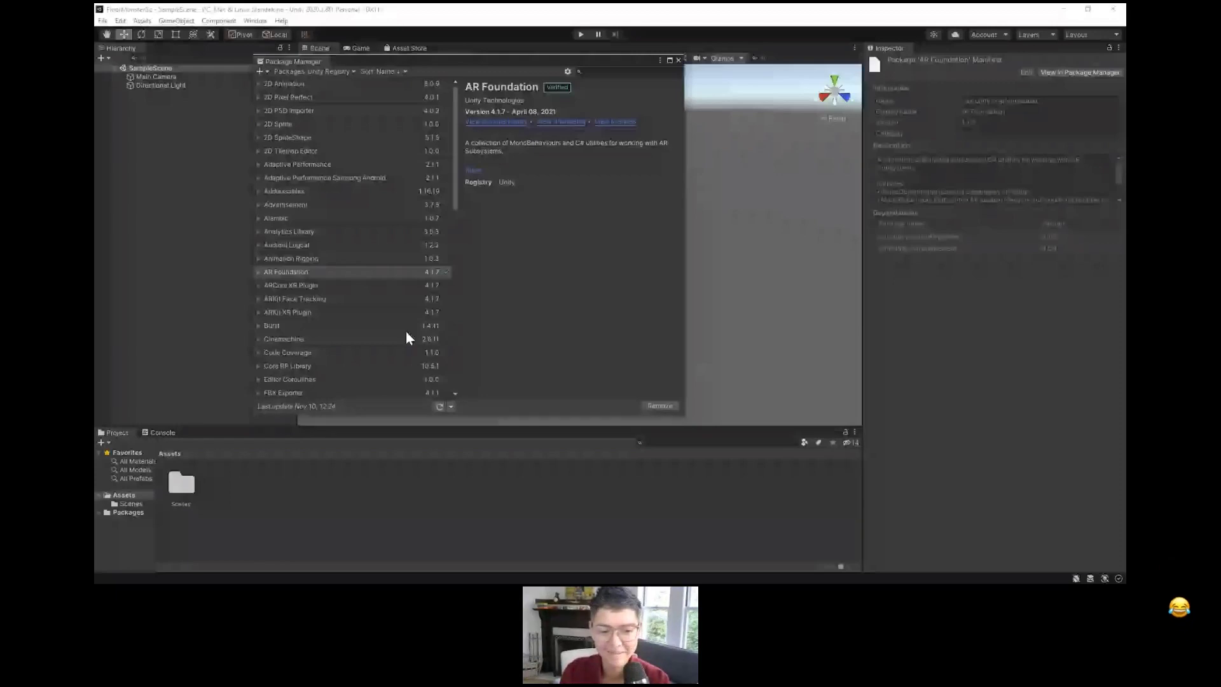
Step: Review the ARKit XR Plugin, install the ARCore XR Plugin 4.1.7 package, and close the Package Manager
{"action": "left_click", "coordinate": [330, 284]}
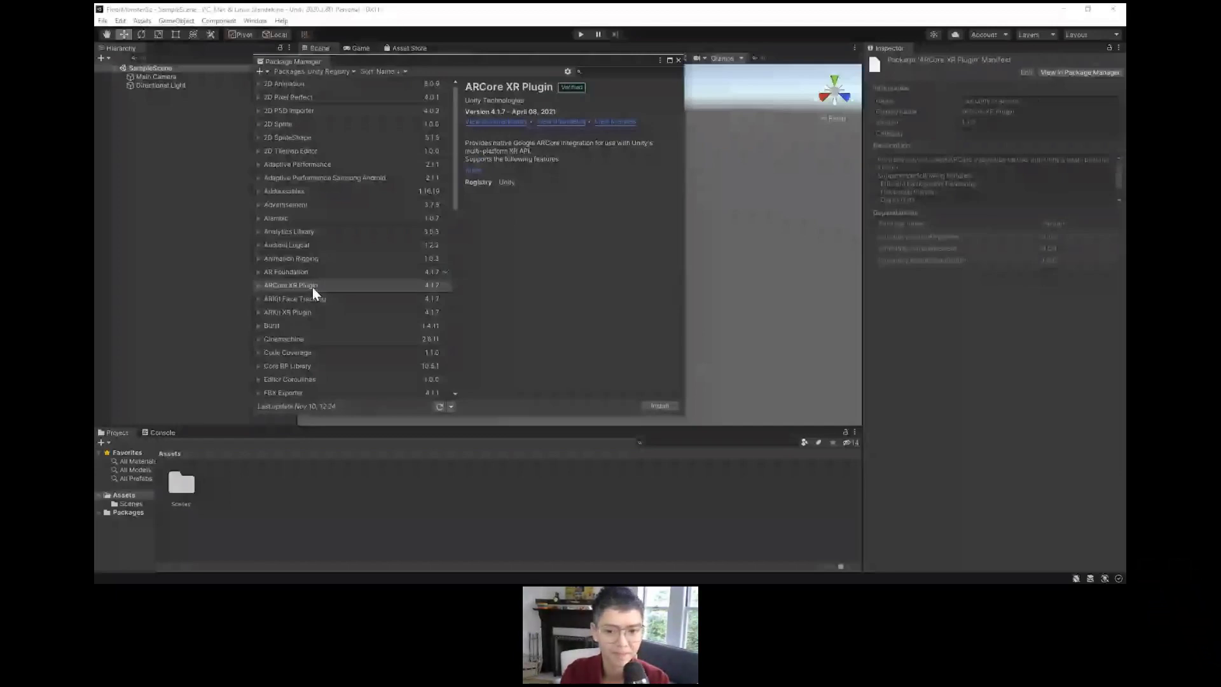
{"action": "left_click", "coordinate": [288, 314]}
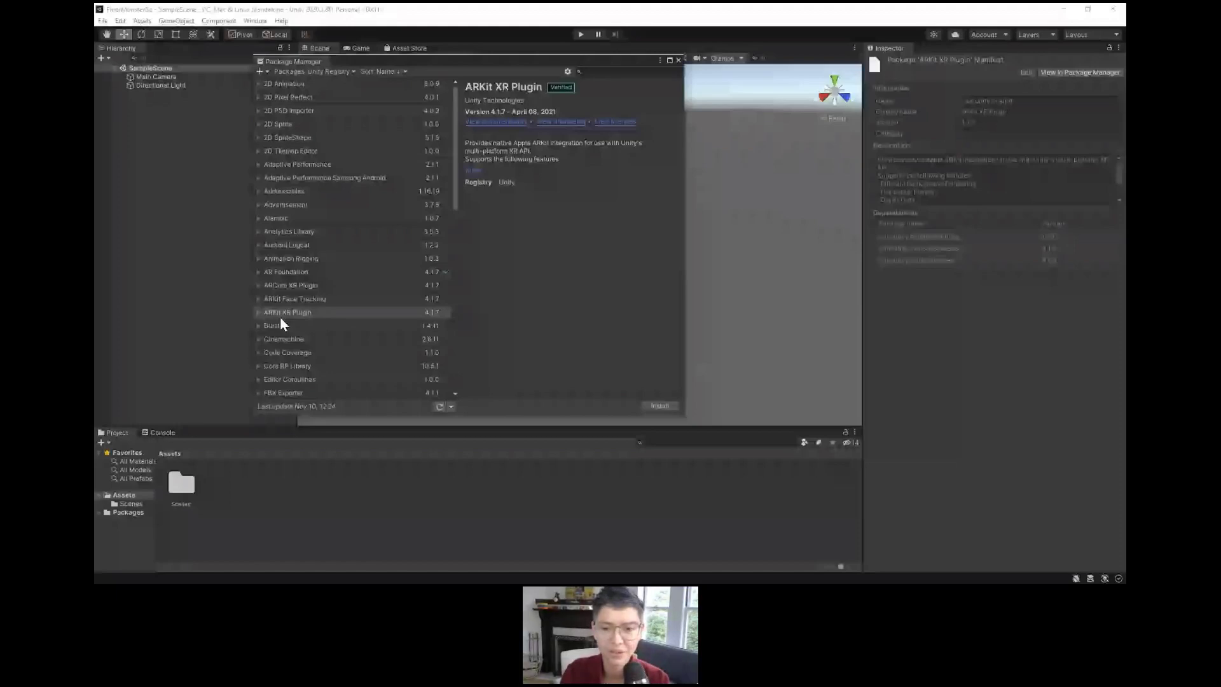
{"action": "left_click", "coordinate": [293, 287]}
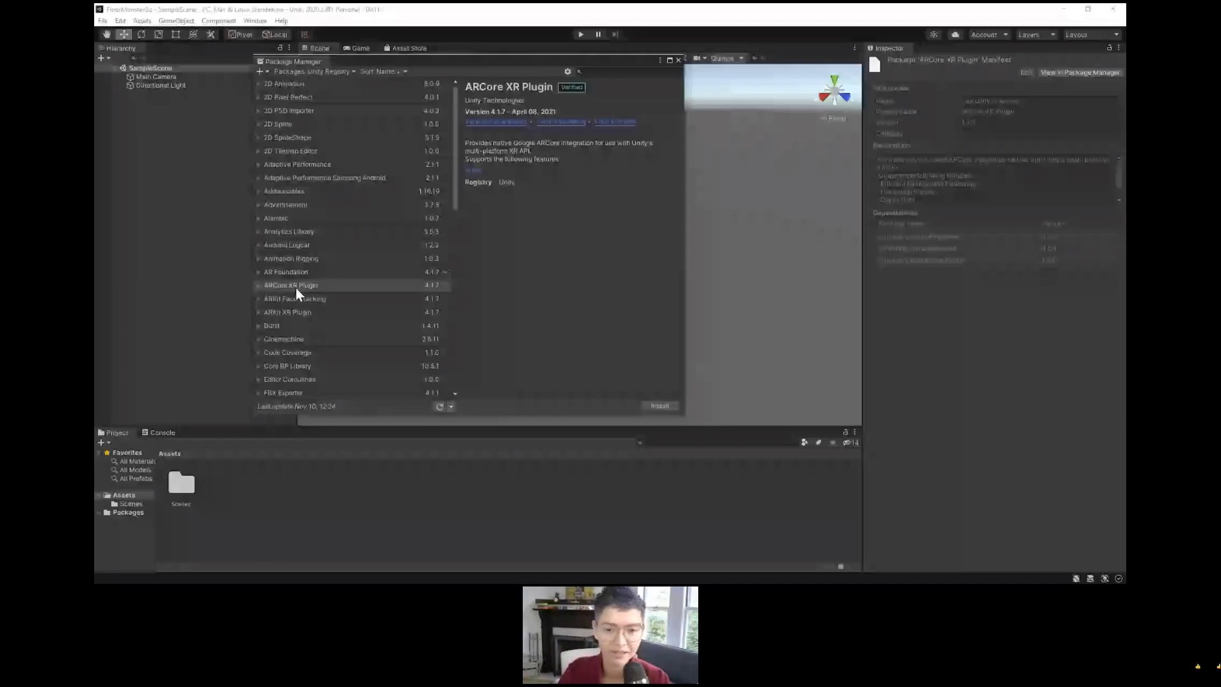
{"action": "left_click", "coordinate": [314, 311]}
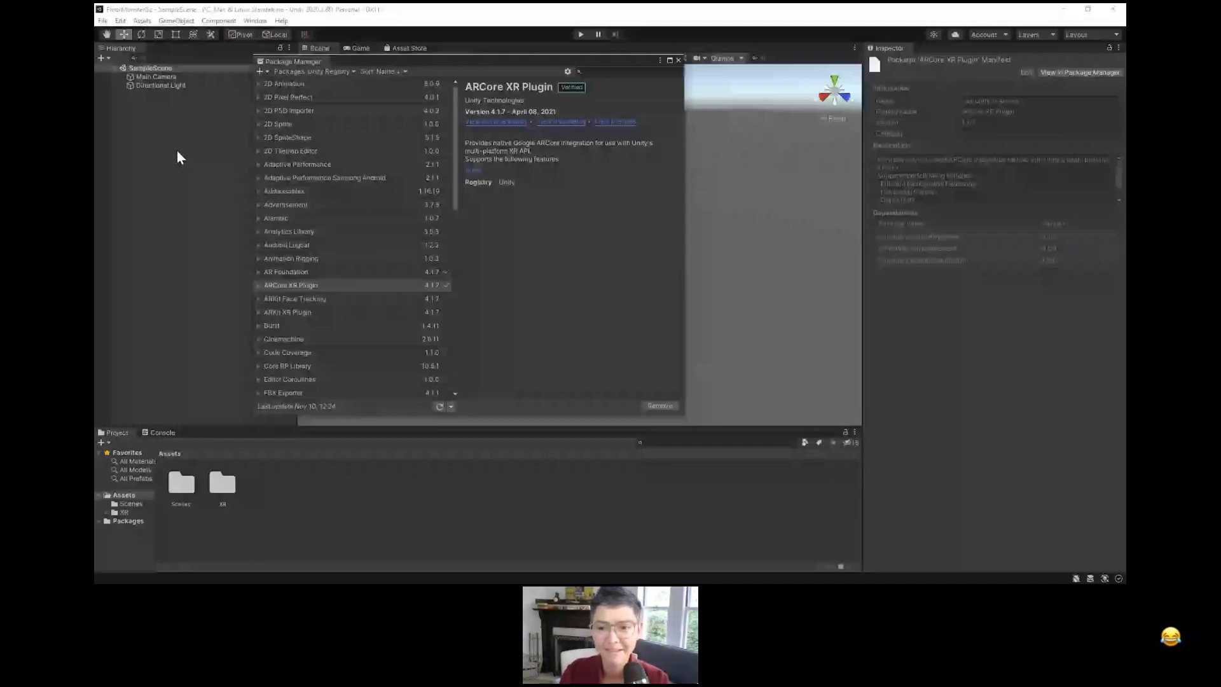
{"action": "left_click", "coordinate": [678, 60]}
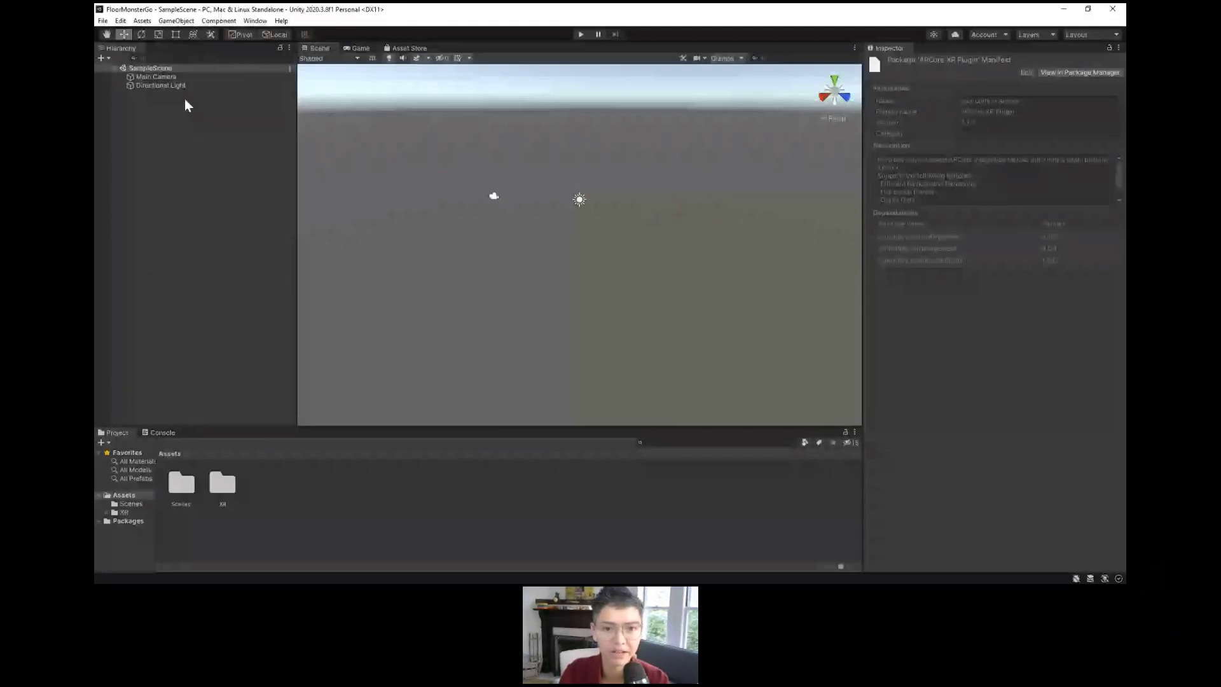
Step: Add an AR Session and an AR Session Origin to the SampleScene hierarchy
{"action": "right_click", "coordinate": [144, 110]}
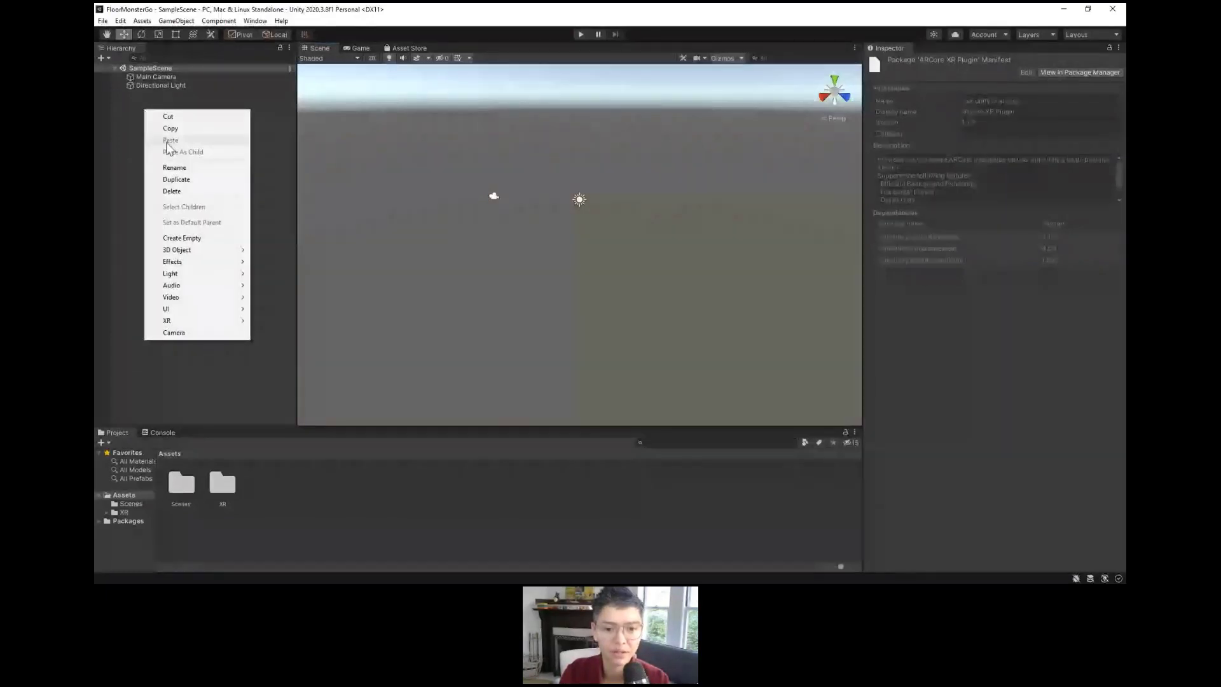
{"action": "mouse_move", "coordinate": [179, 323]}
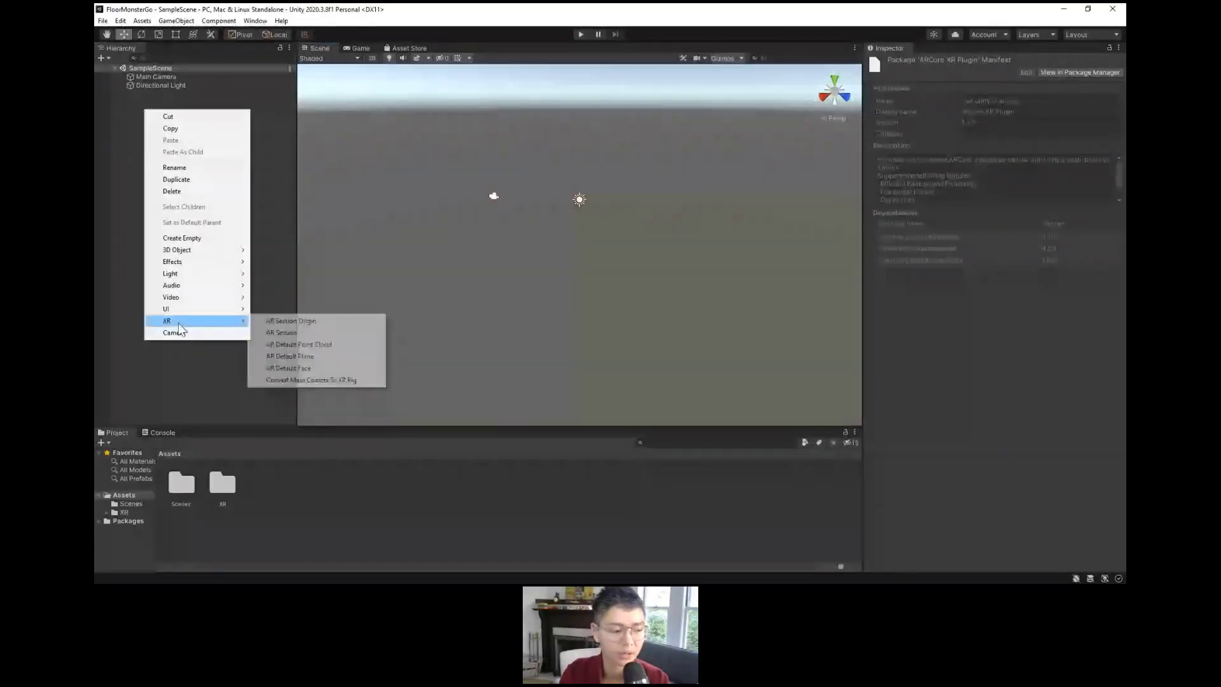
{"action": "left_click", "coordinate": [283, 333]}
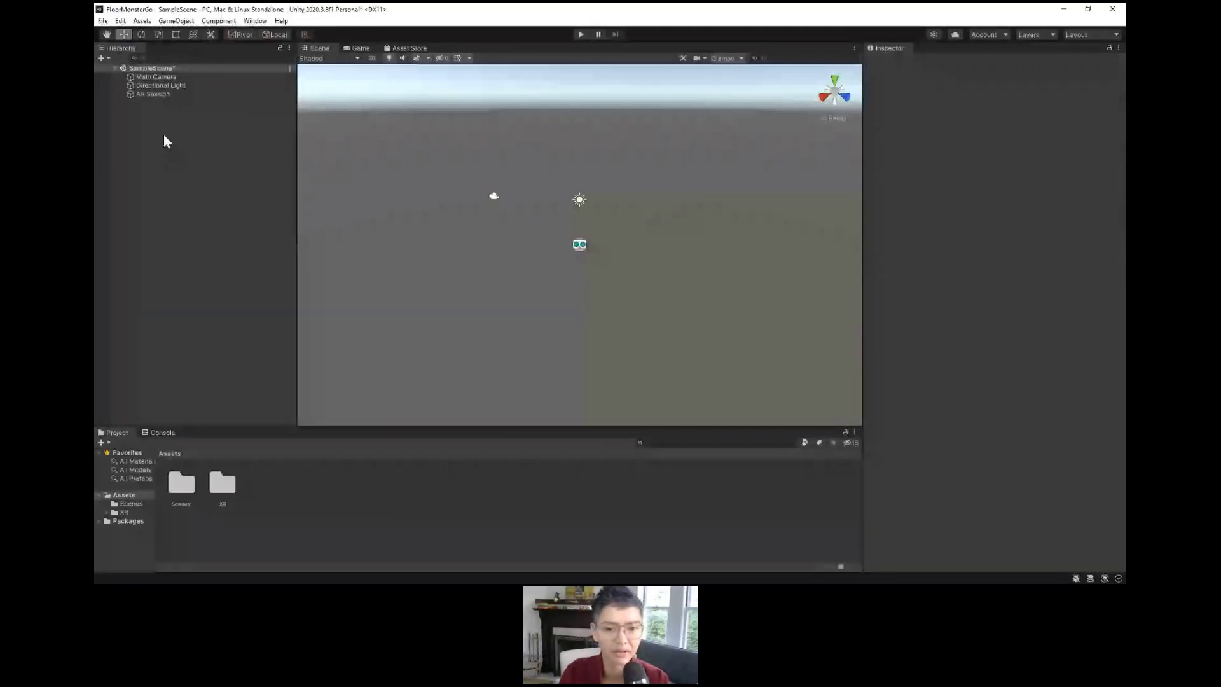
{"action": "right_click", "coordinate": [163, 135]}
{"action": "mouse_move", "coordinate": [210, 339]}
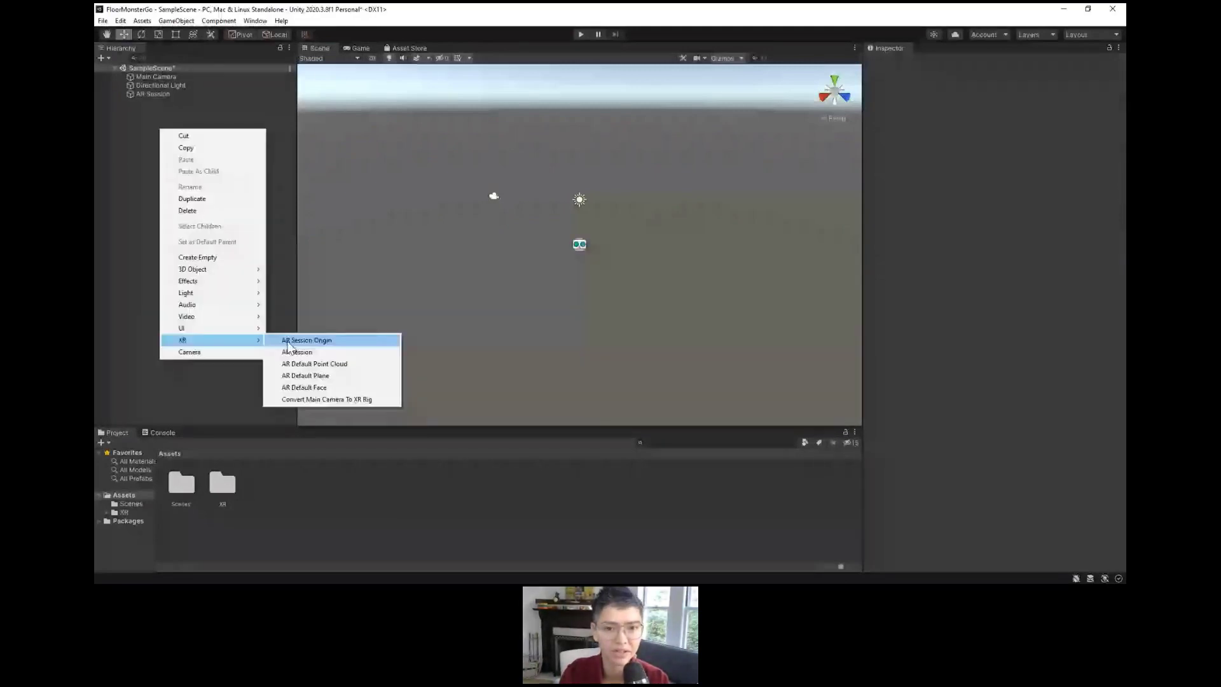
{"action": "left_click", "coordinate": [288, 341]}
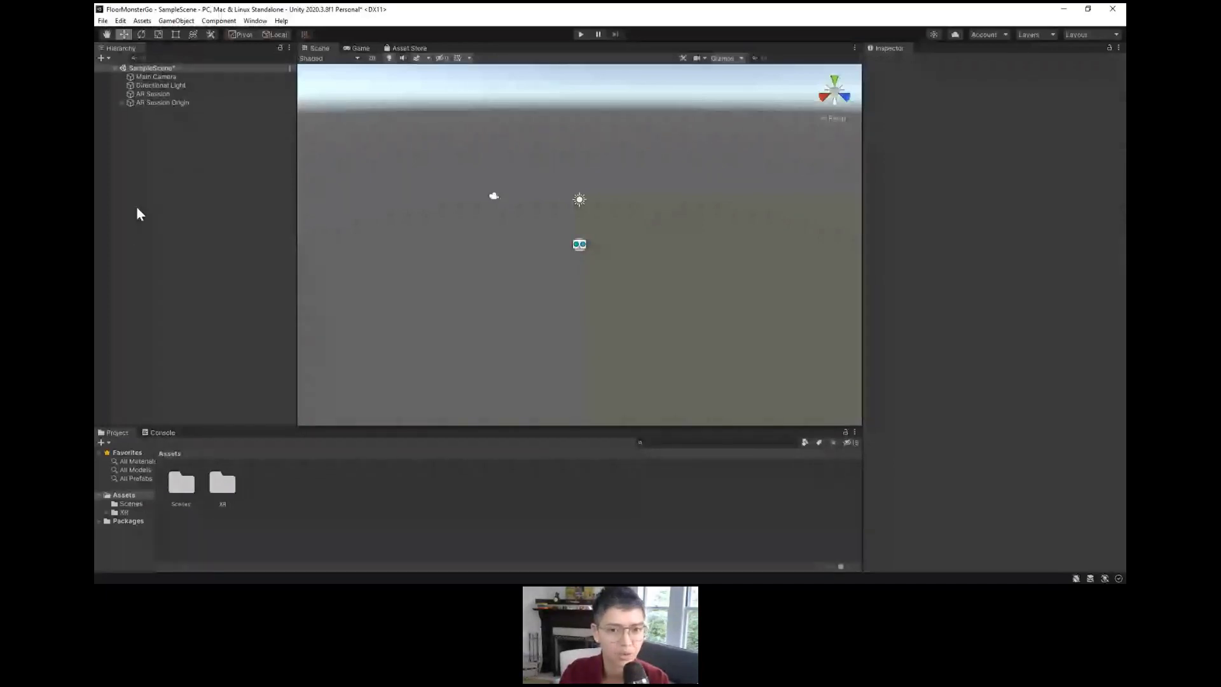
{"action": "right_click", "coordinate": [149, 123]}
{"action": "mouse_move", "coordinate": [193, 337]}
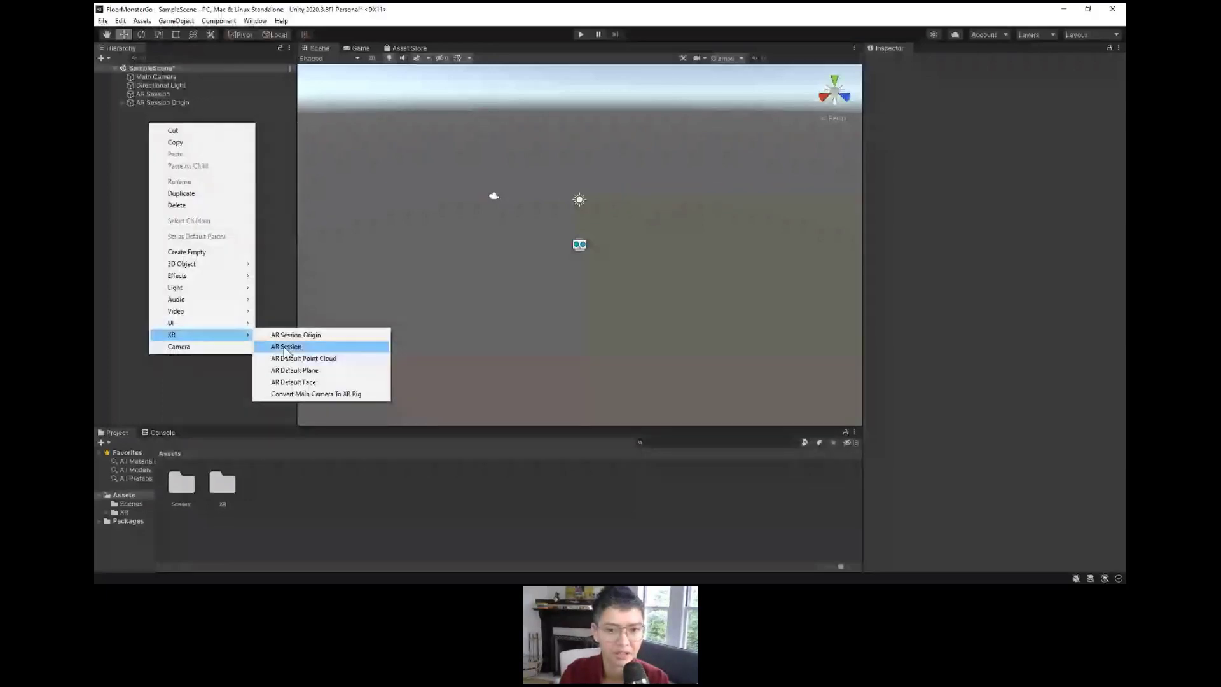
{"action": "right_click", "coordinate": [152, 121]}
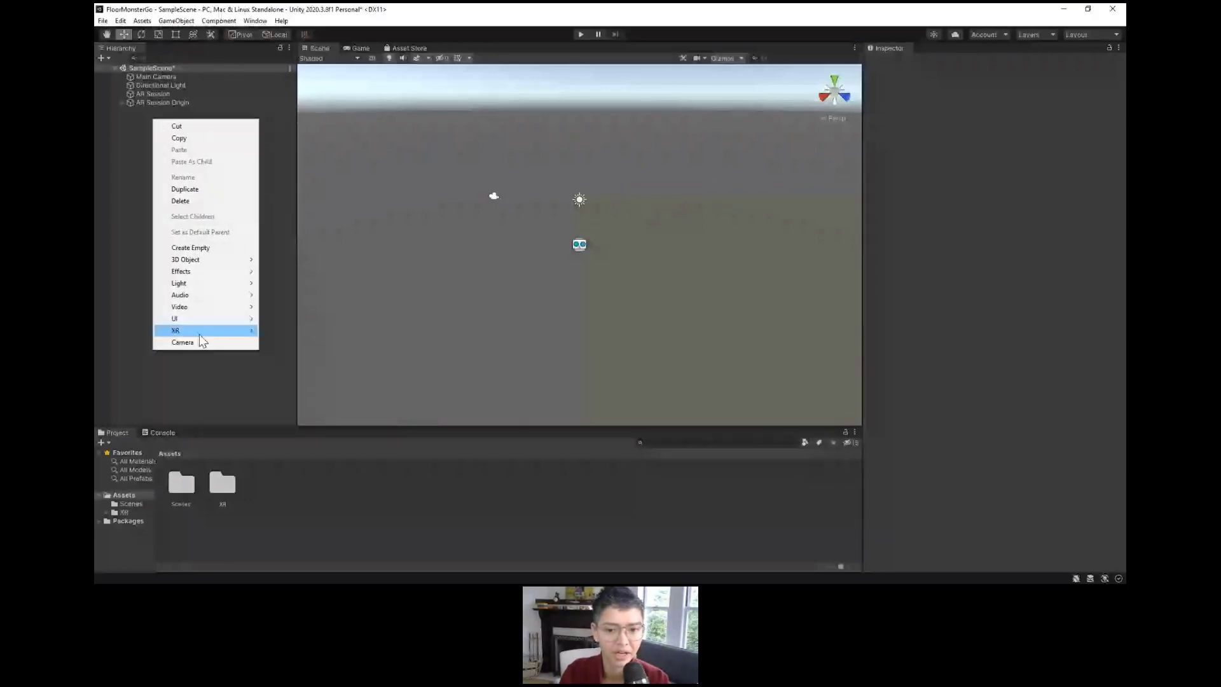
{"action": "key", "text": "Escape"}
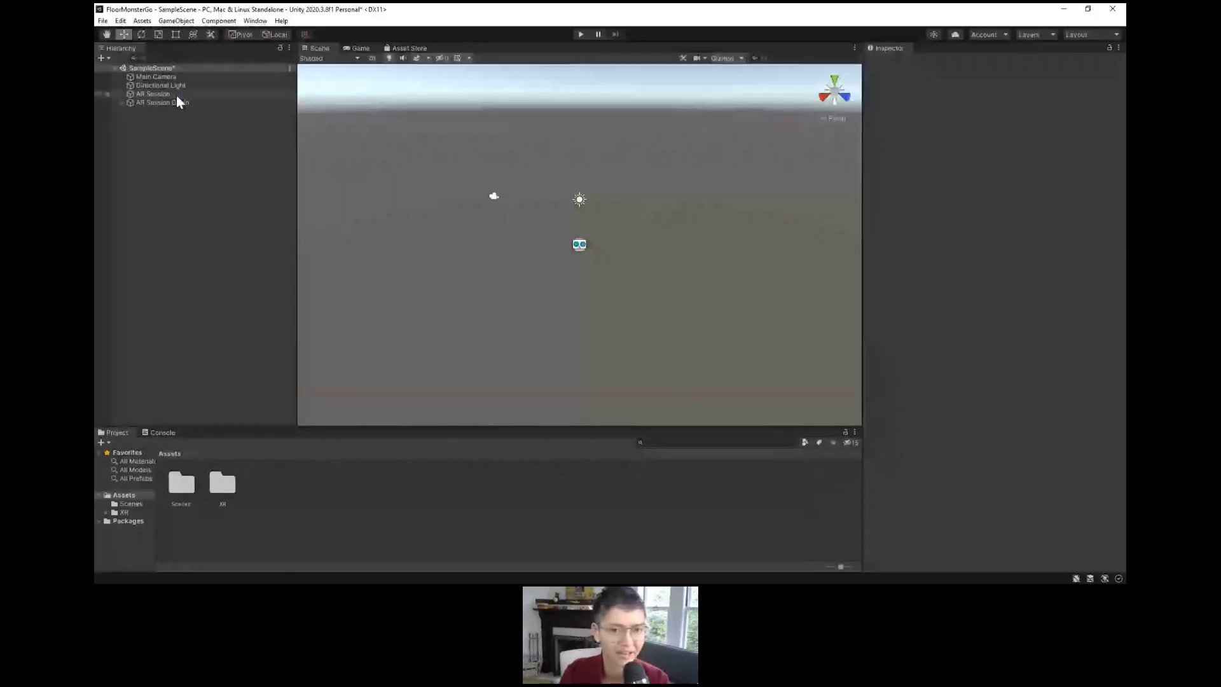
Step: Examine the AR Session and AR Session Origin components, the origin's position values, and its child AR Camera
{"action": "left_click", "coordinate": [177, 94]}
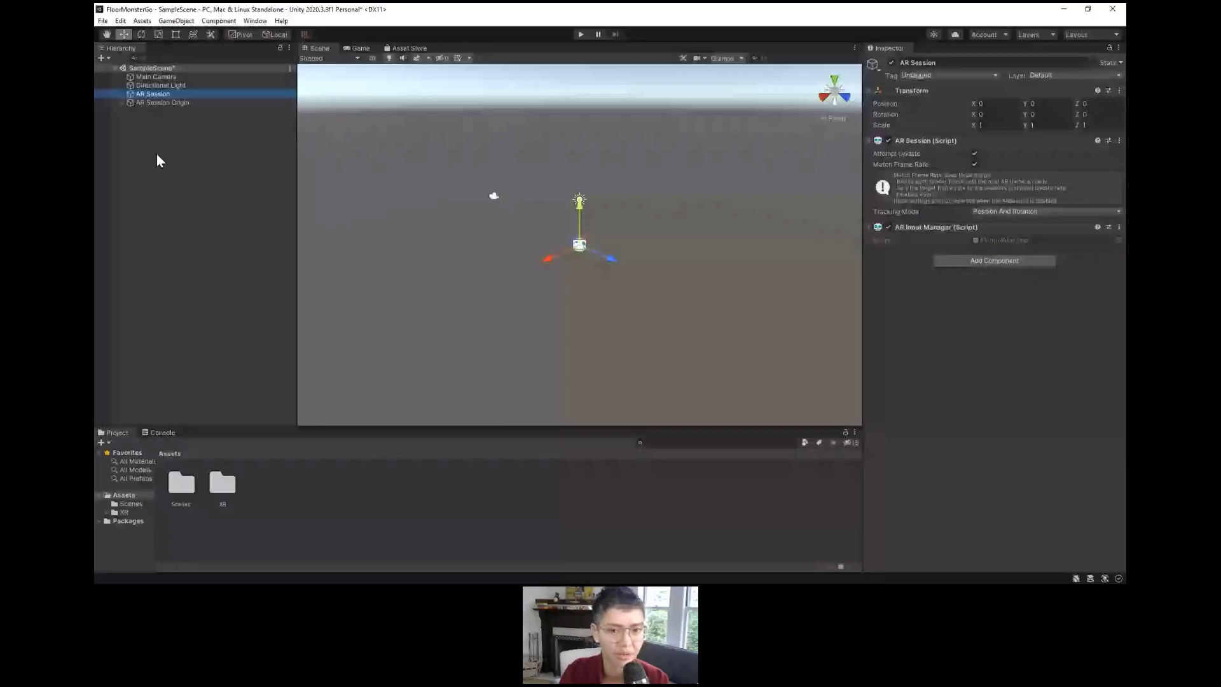
{"action": "left_click", "coordinate": [152, 102]}
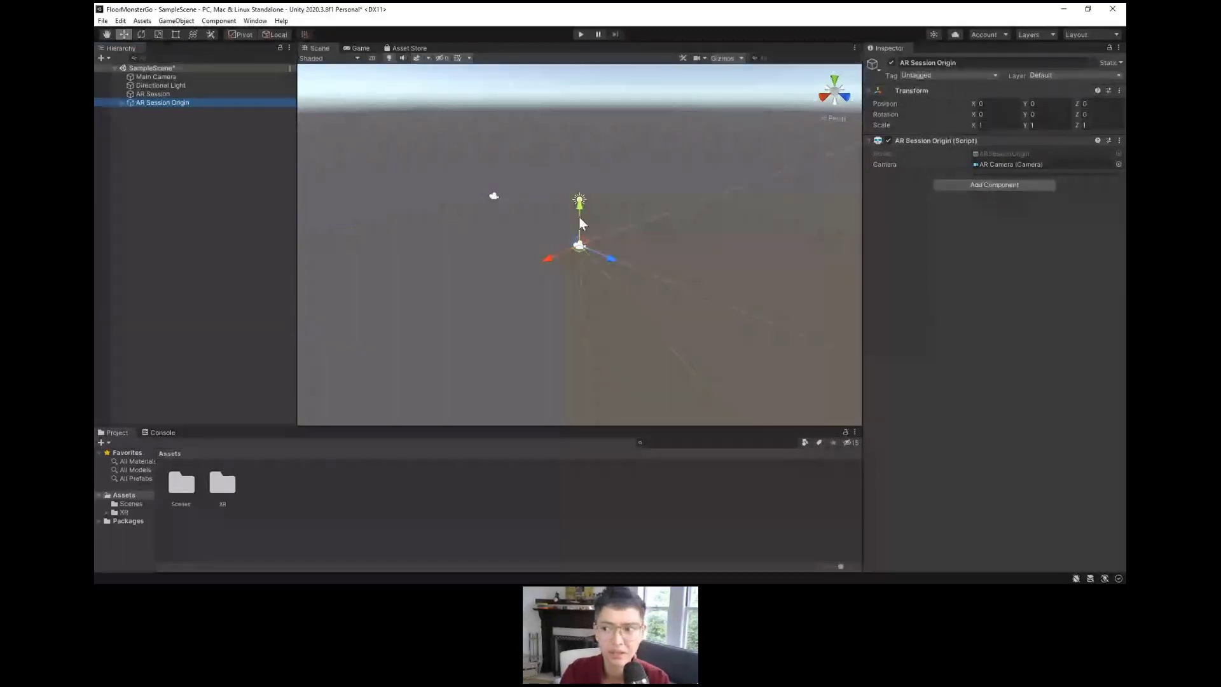
{"action": "left_click", "coordinate": [996, 103]}
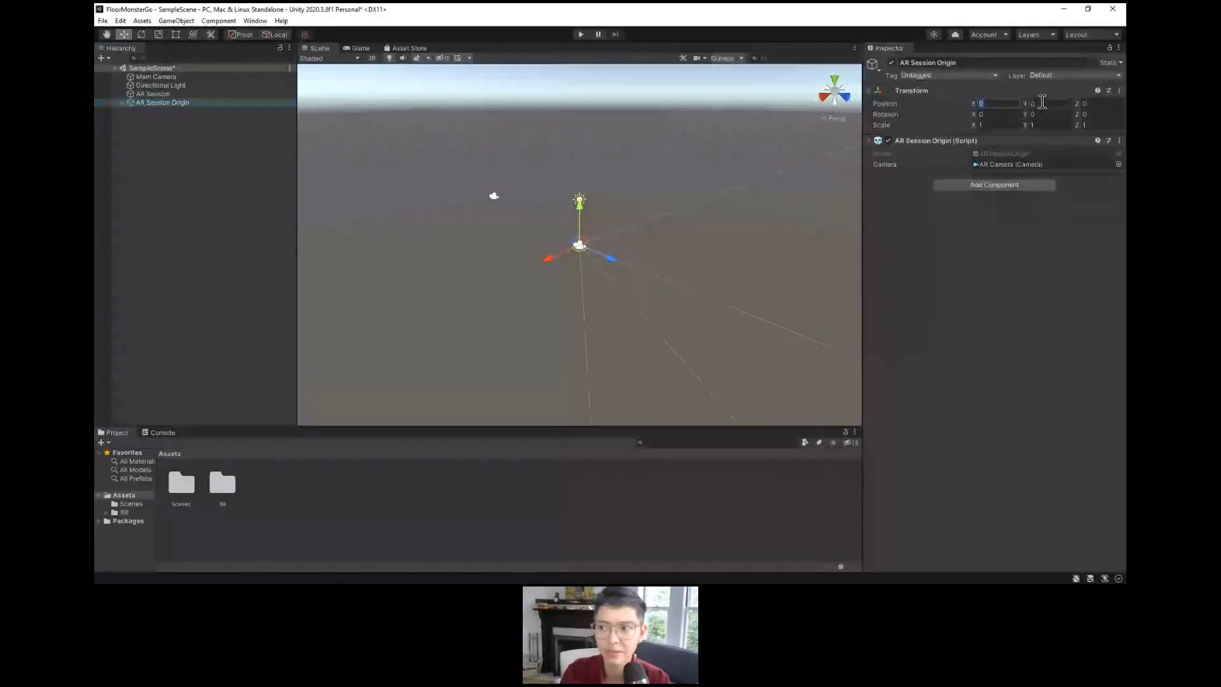
{"action": "key", "text": "Tab"}
{"action": "key", "text": "Tab"}
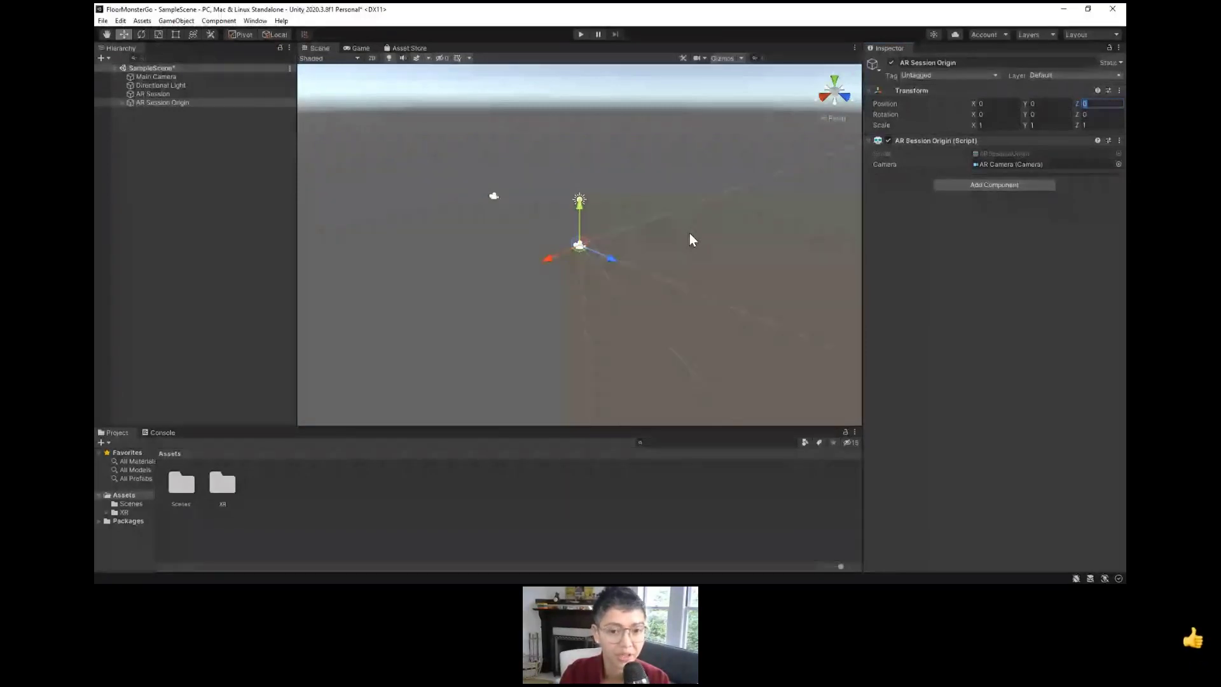
{"action": "left_click", "coordinate": [187, 103]}
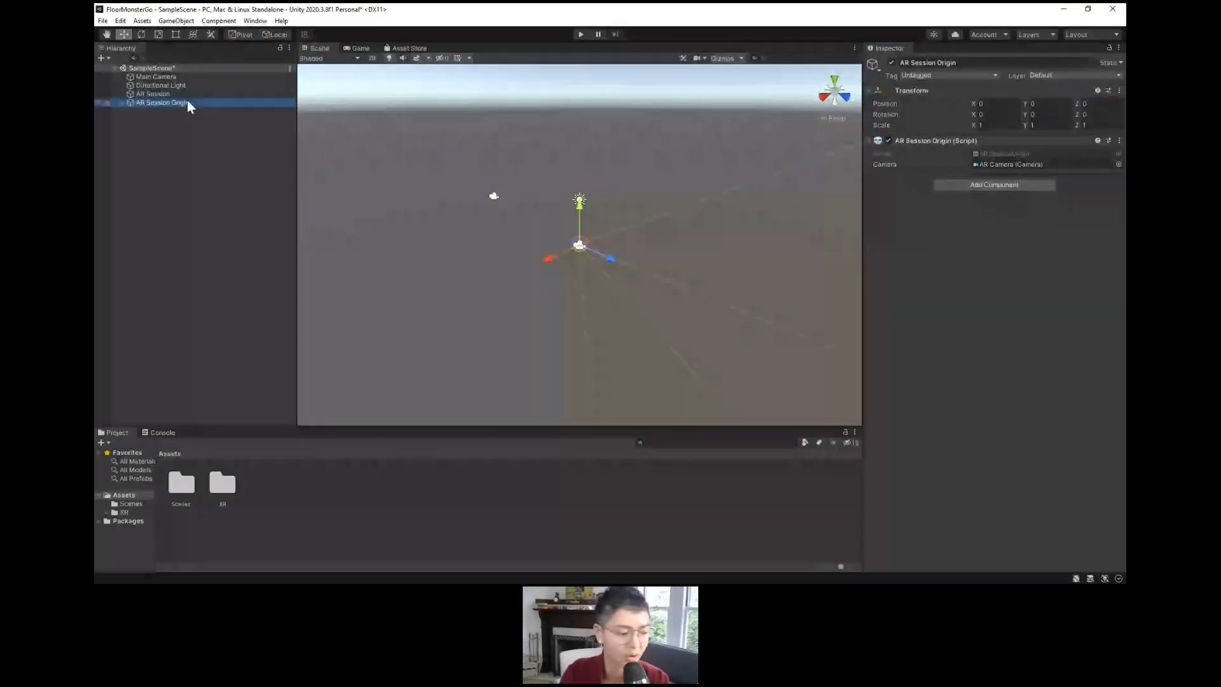
{"action": "left_click", "coordinate": [123, 103]}
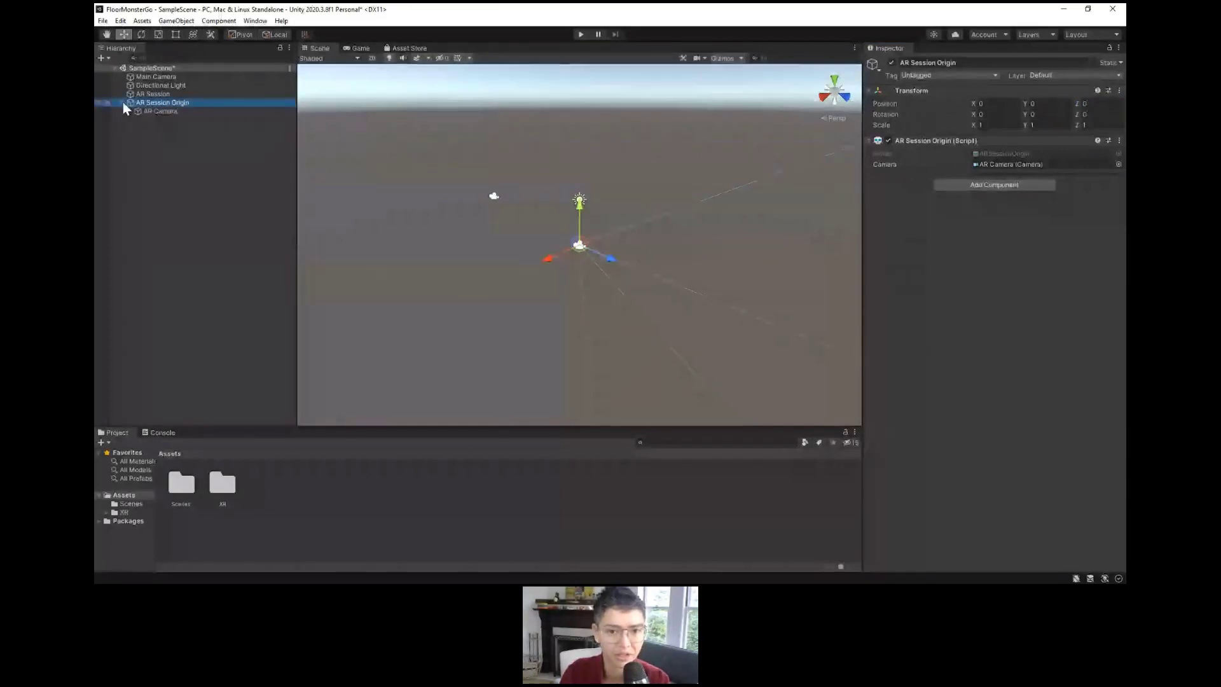
{"action": "left_click", "coordinate": [164, 111]}
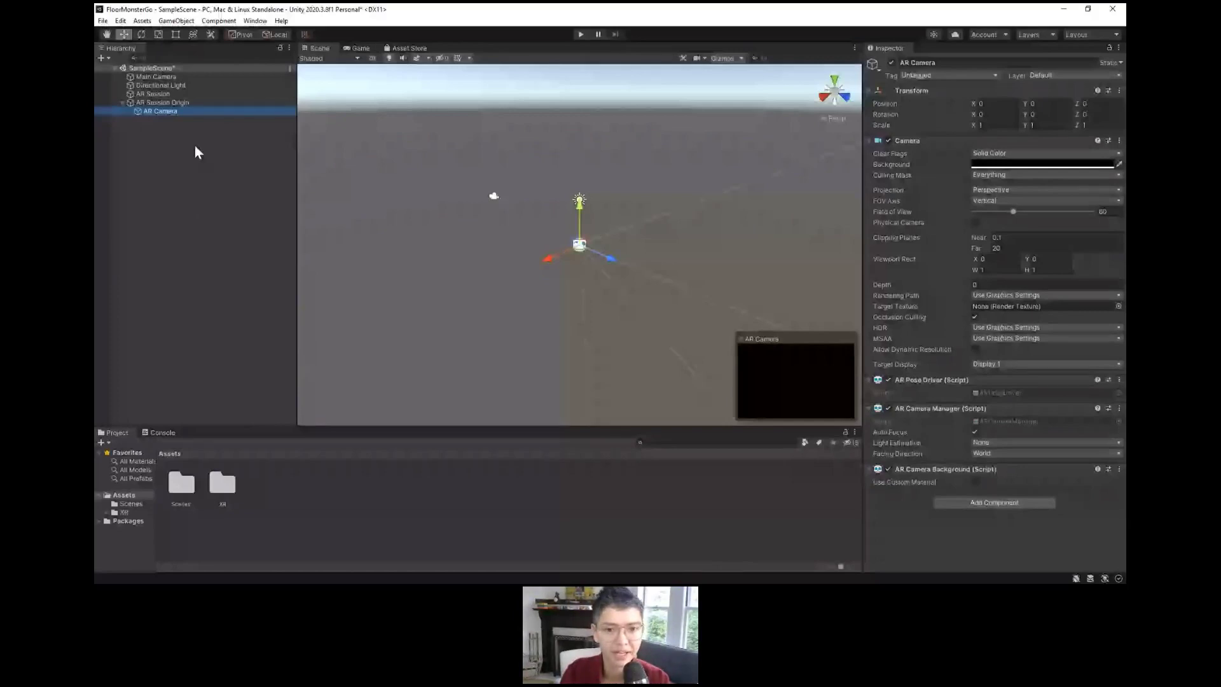
Step: Delete the Main Camera from the scene and save the scene
{"action": "left_click", "coordinate": [163, 77]}
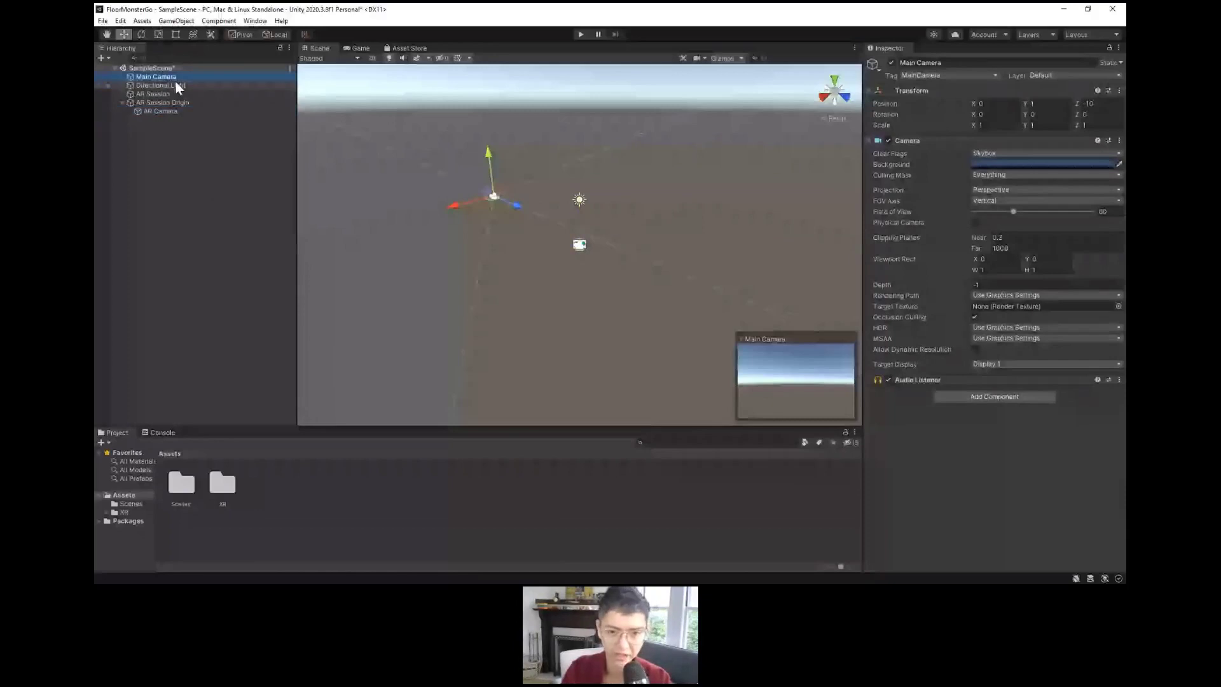
{"action": "key", "text": "Delete"}
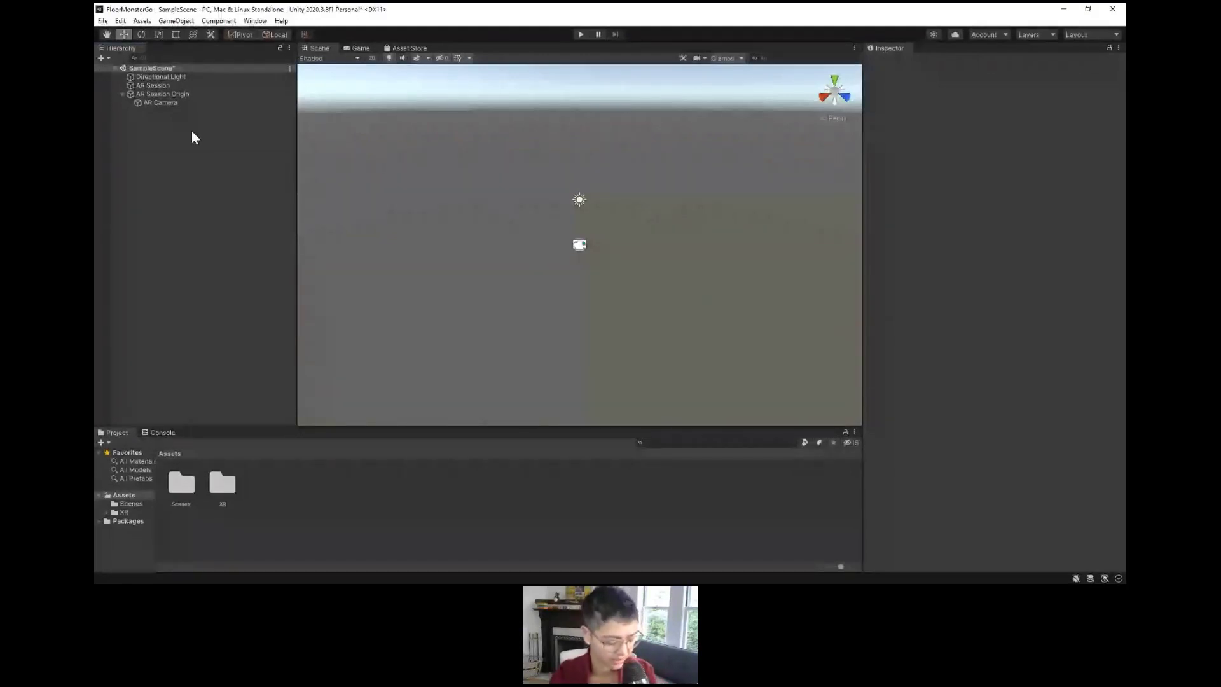
{"action": "key", "text": "ctrl+s"}
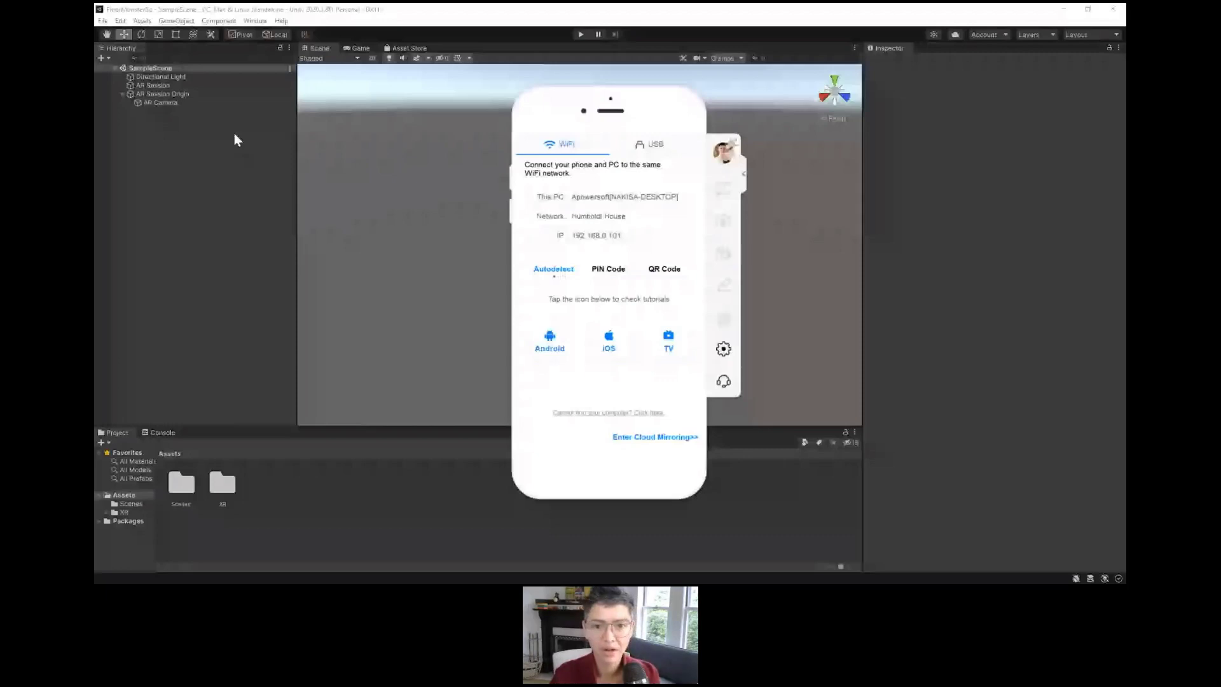
Step: Close the ApowerMirror window and add an AR Plane Manager component to the AR Session Origin
{"action": "left_click", "coordinate": [196, 94]}
{"action": "mouse_move", "coordinate": [693, 124]}
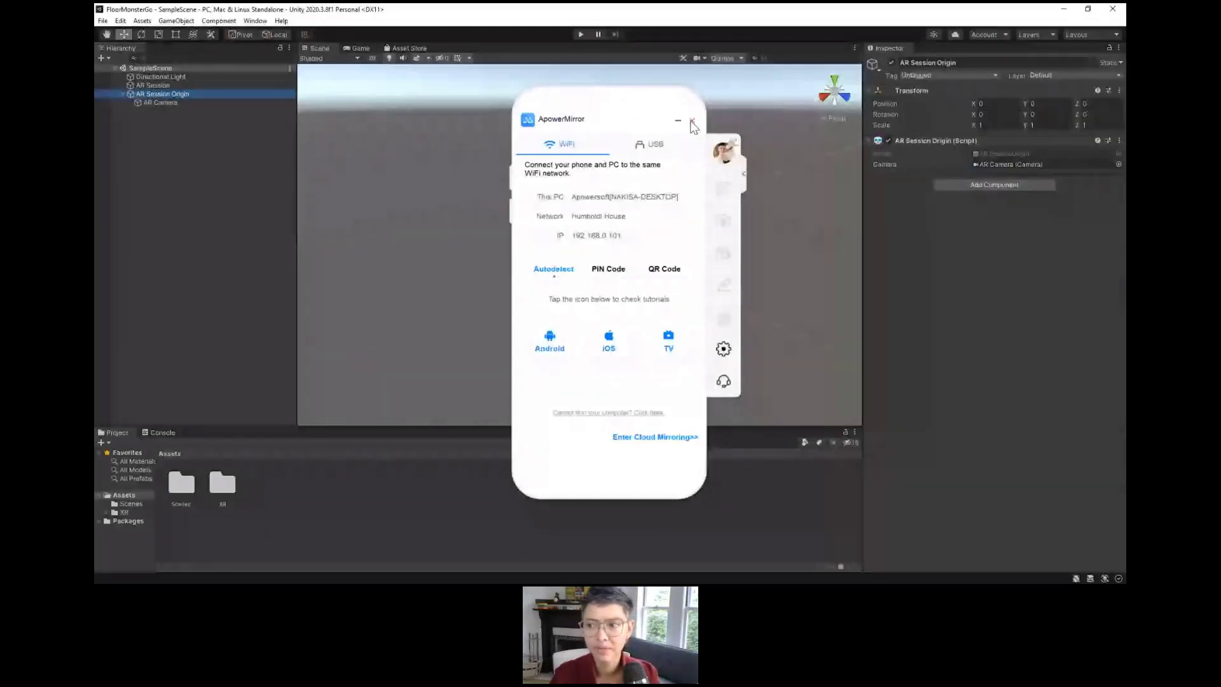
{"action": "left_click", "coordinate": [692, 120]}
{"action": "left_click", "coordinate": [944, 185]}
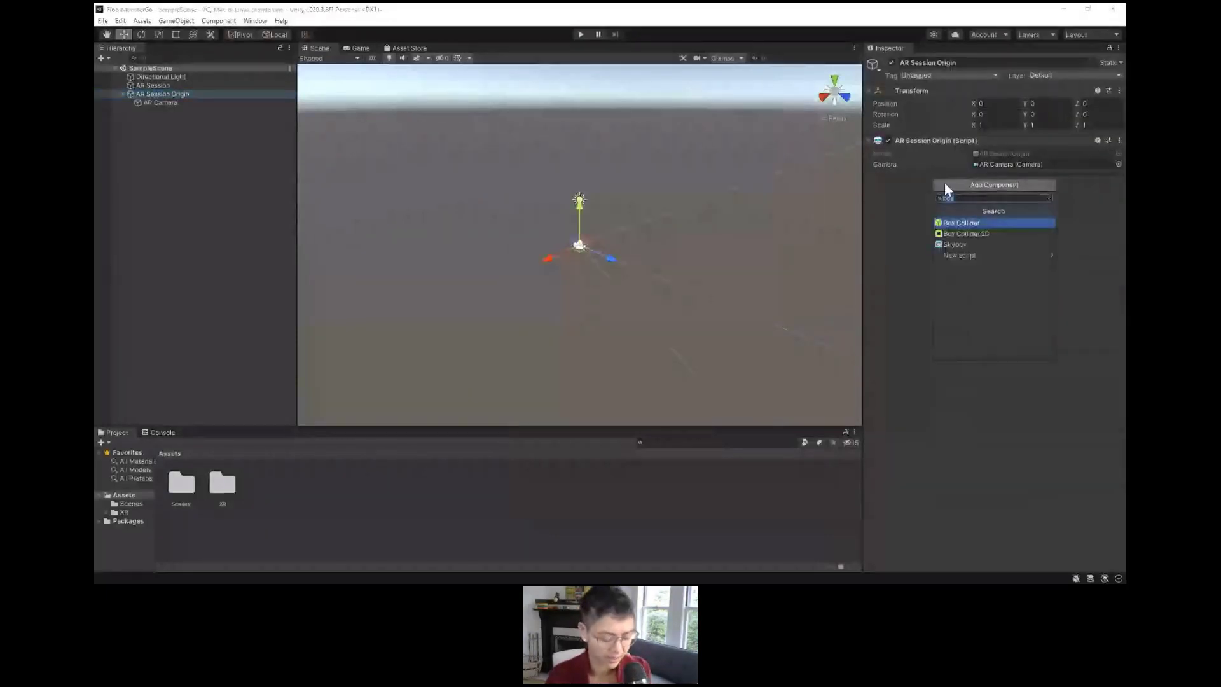
{"action": "type", "text": "arpl"}
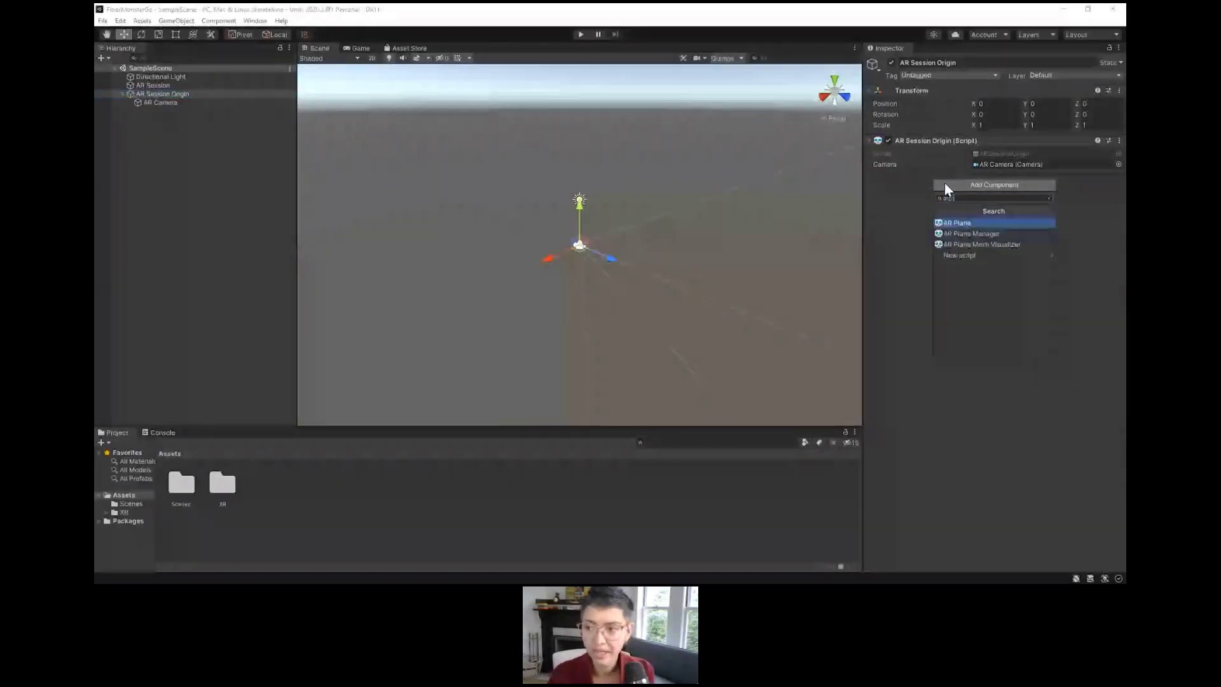
{"action": "key", "text": "Down"}
{"action": "key", "text": "Return"}
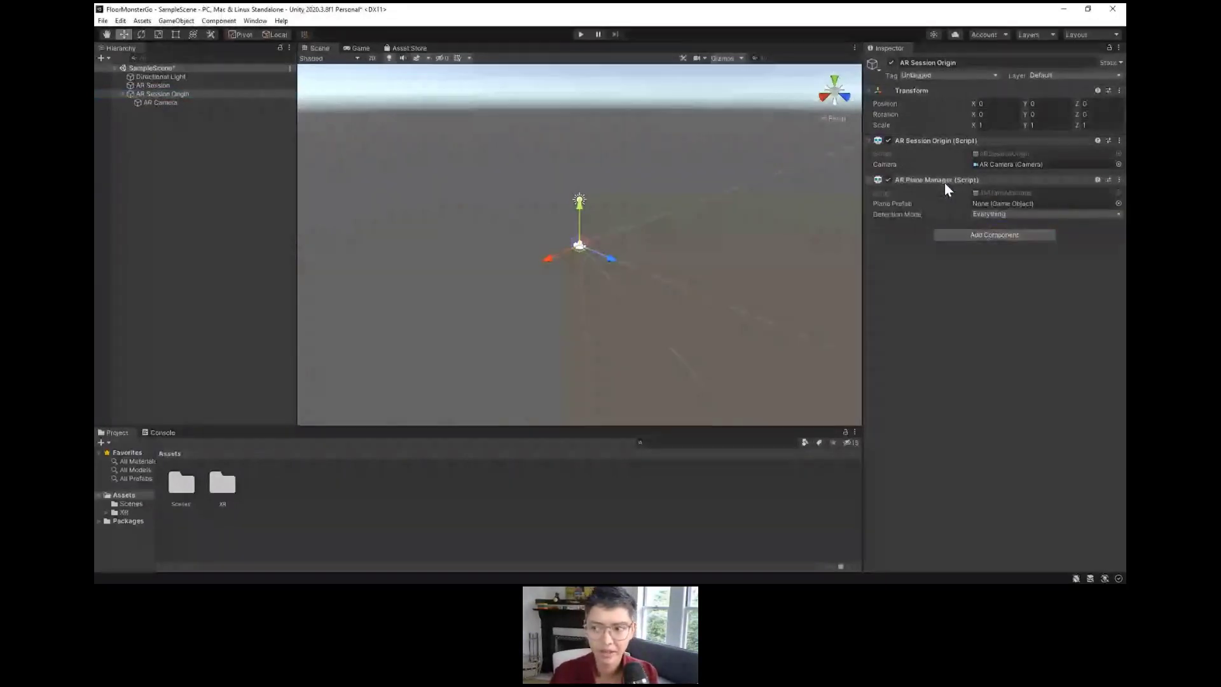
Step: Set the AR Plane Manager's detection mode to Horizontal only
{"action": "left_click", "coordinate": [1000, 215]}
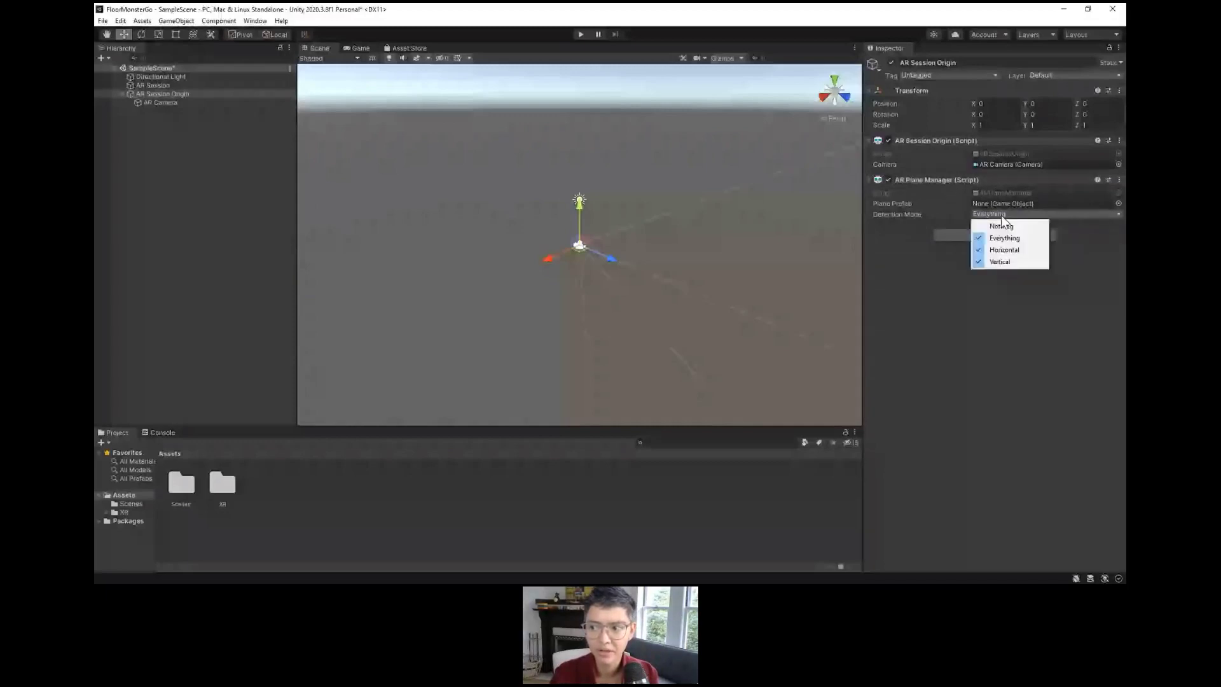
{"action": "left_click", "coordinate": [1000, 226]}
{"action": "left_click", "coordinate": [996, 215]}
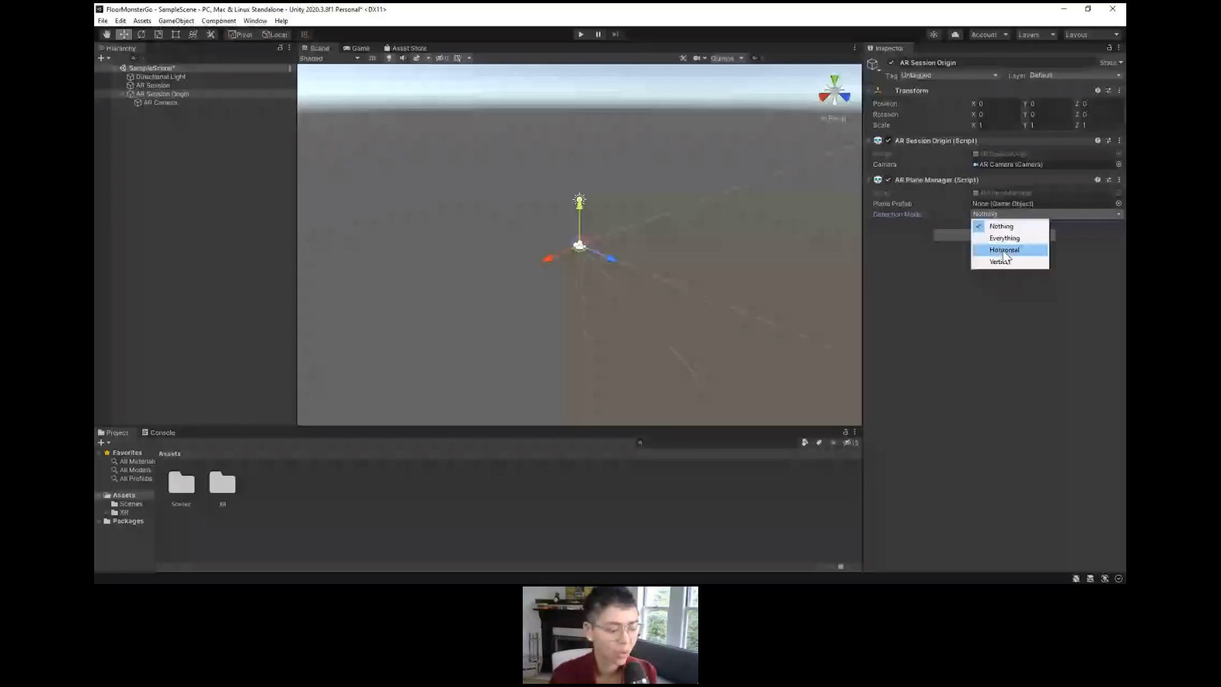
{"action": "left_click", "coordinate": [1004, 251]}
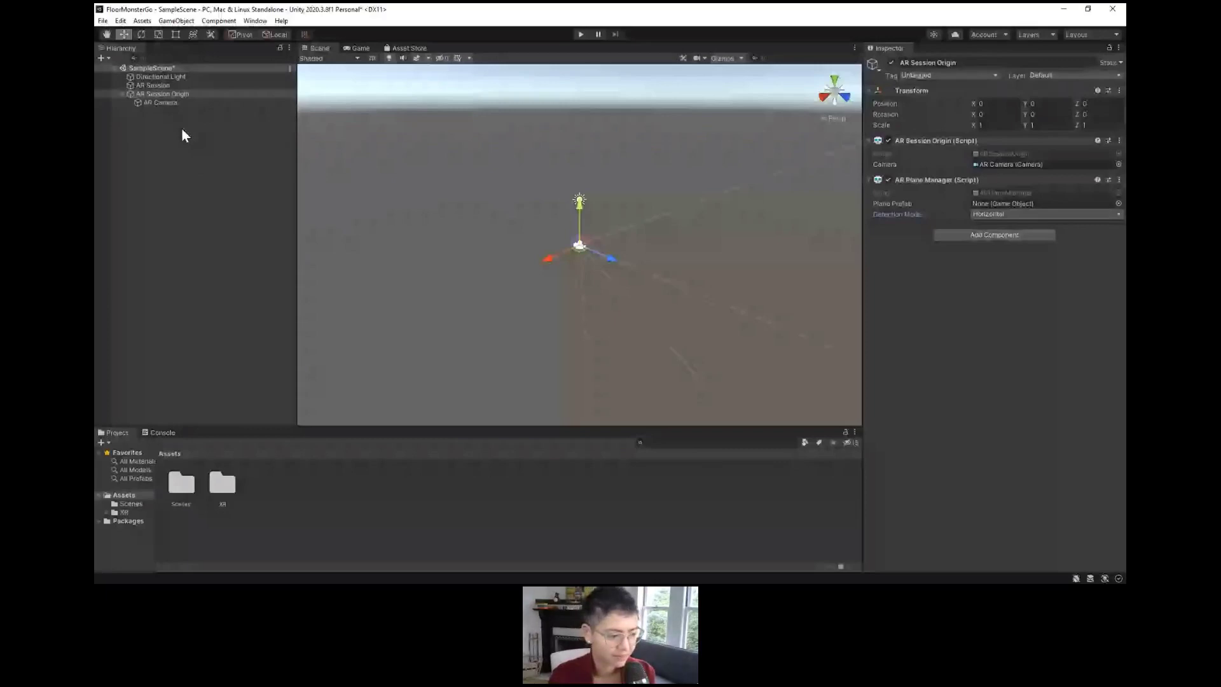
Step: Import the custom package ARPokemonGoAssets from the Downloads folder with all its items
{"action": "left_click", "coordinate": [141, 21]}
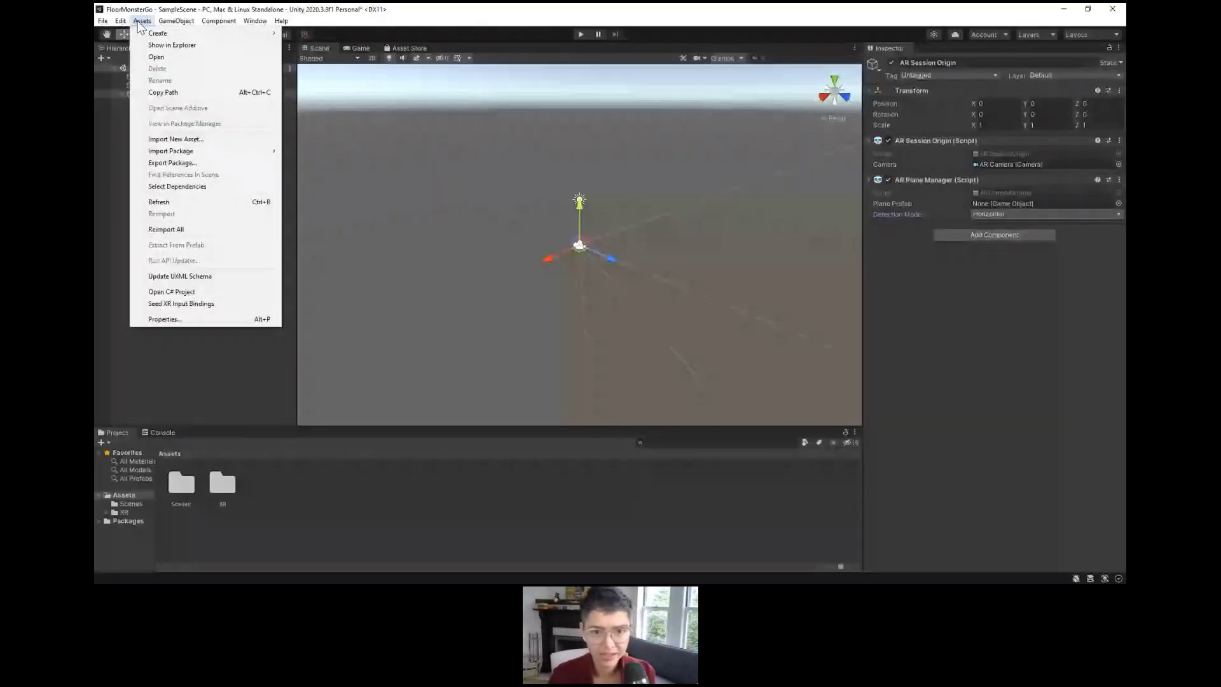
{"action": "mouse_move", "coordinate": [178, 153]}
{"action": "left_click", "coordinate": [302, 152]}
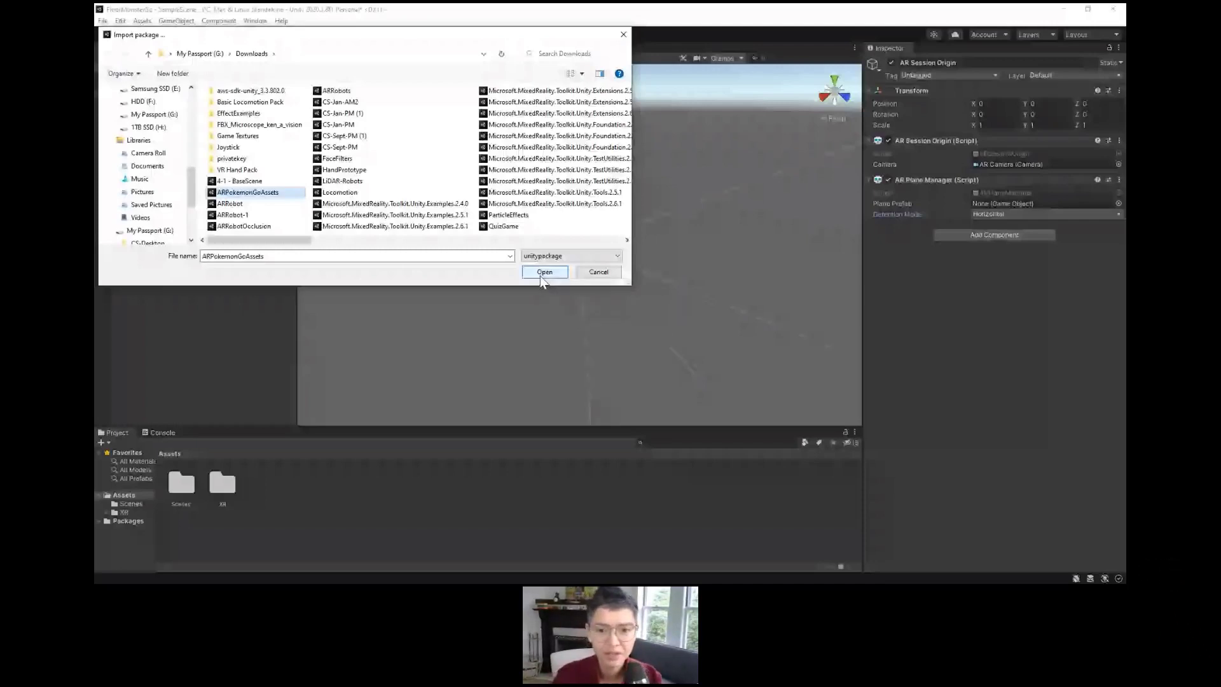
{"action": "left_click", "coordinate": [275, 197]}
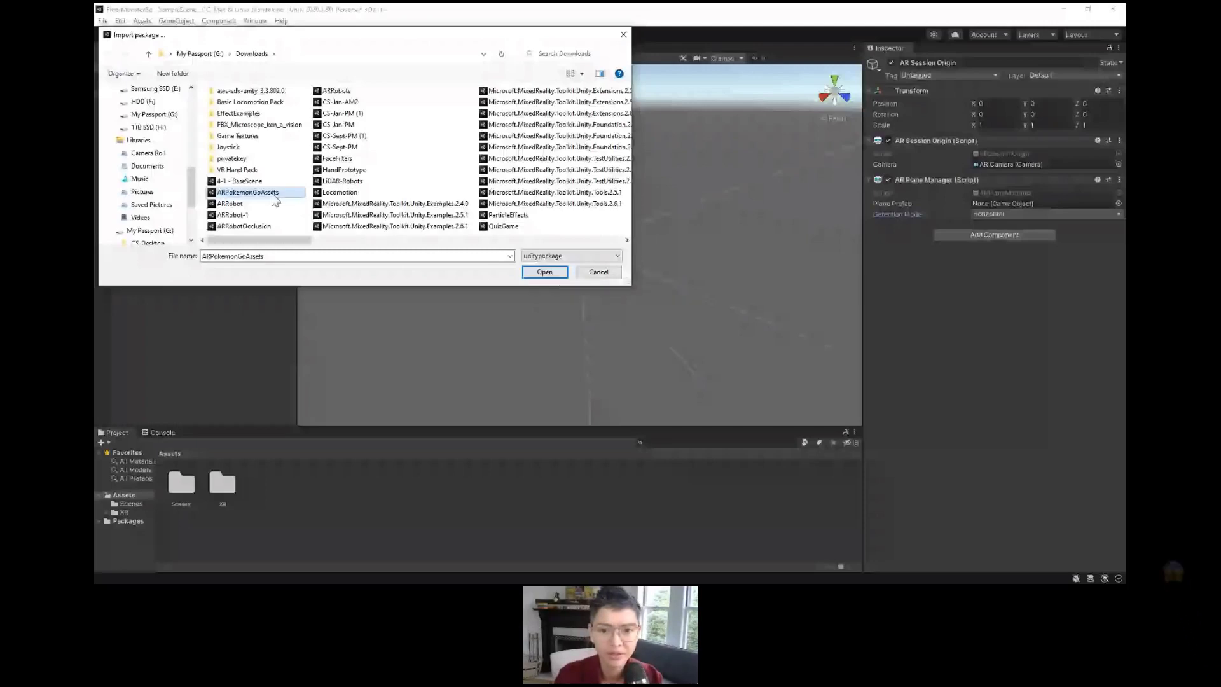
{"action": "key", "text": "Escape"}
{"action": "left_click", "coordinate": [544, 273]}
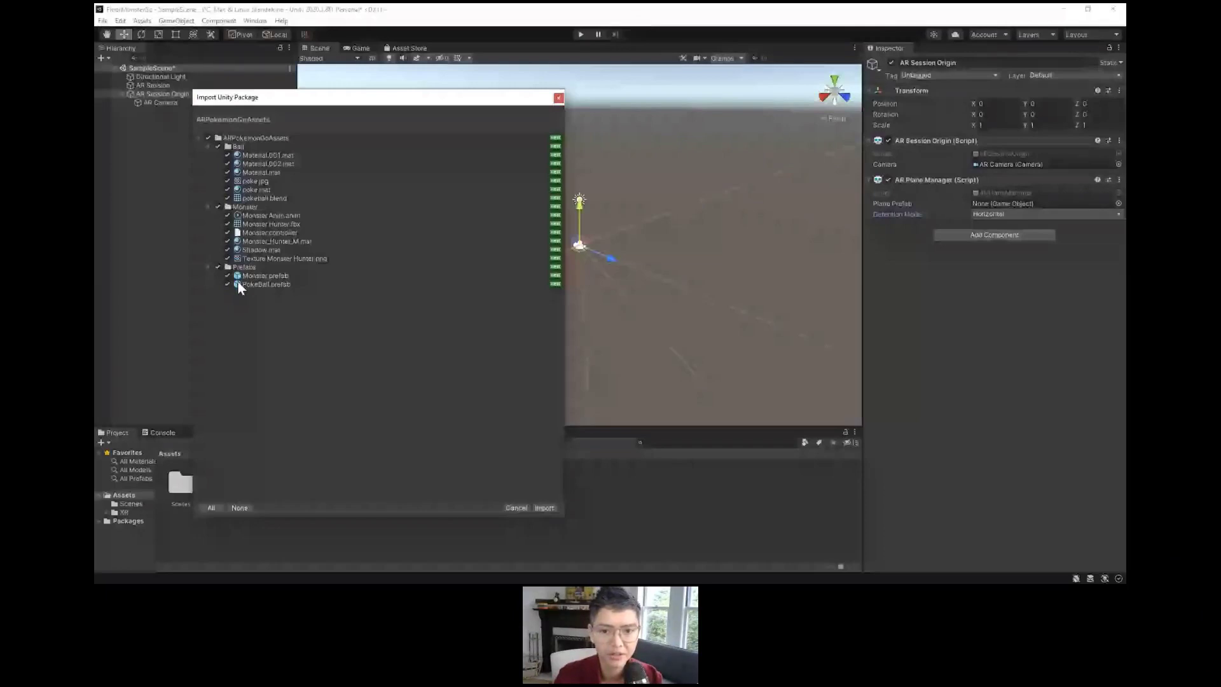
{"action": "left_click", "coordinate": [544, 509]}
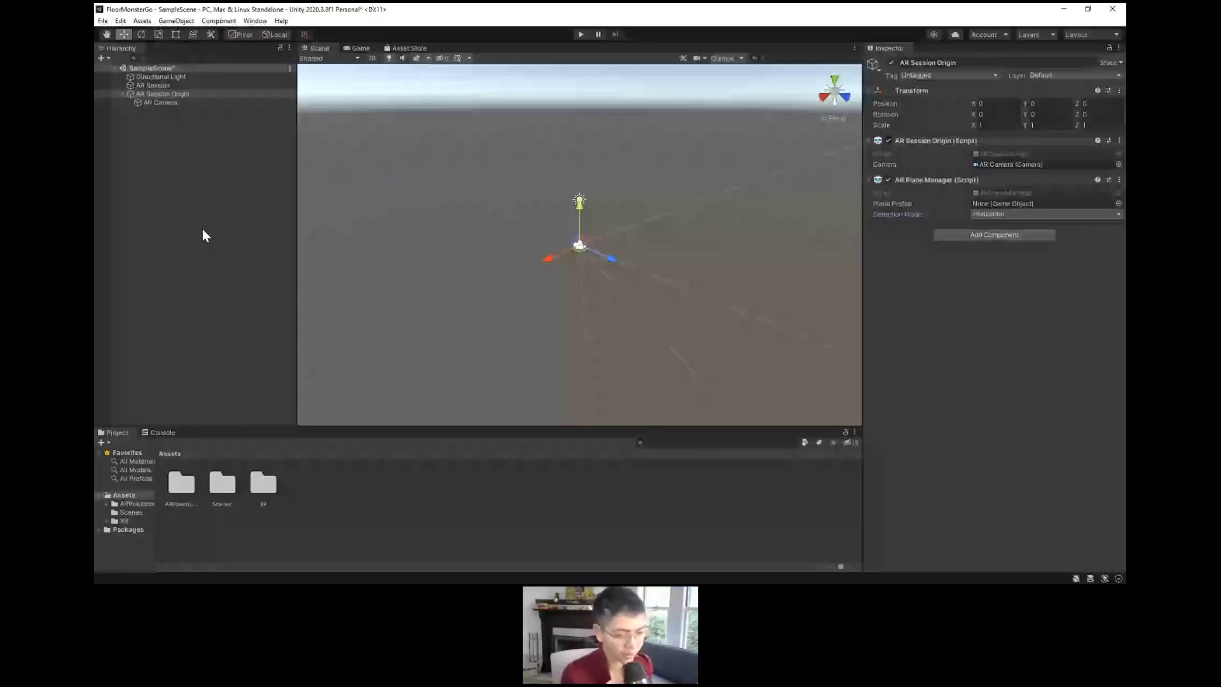
Step: Widen the project folder tree and review the Ball, Monster and Prefabs folders of ARPokemonGoAssets, including the PokeBall prefab
{"action": "left_click", "coordinate": [157, 507]}
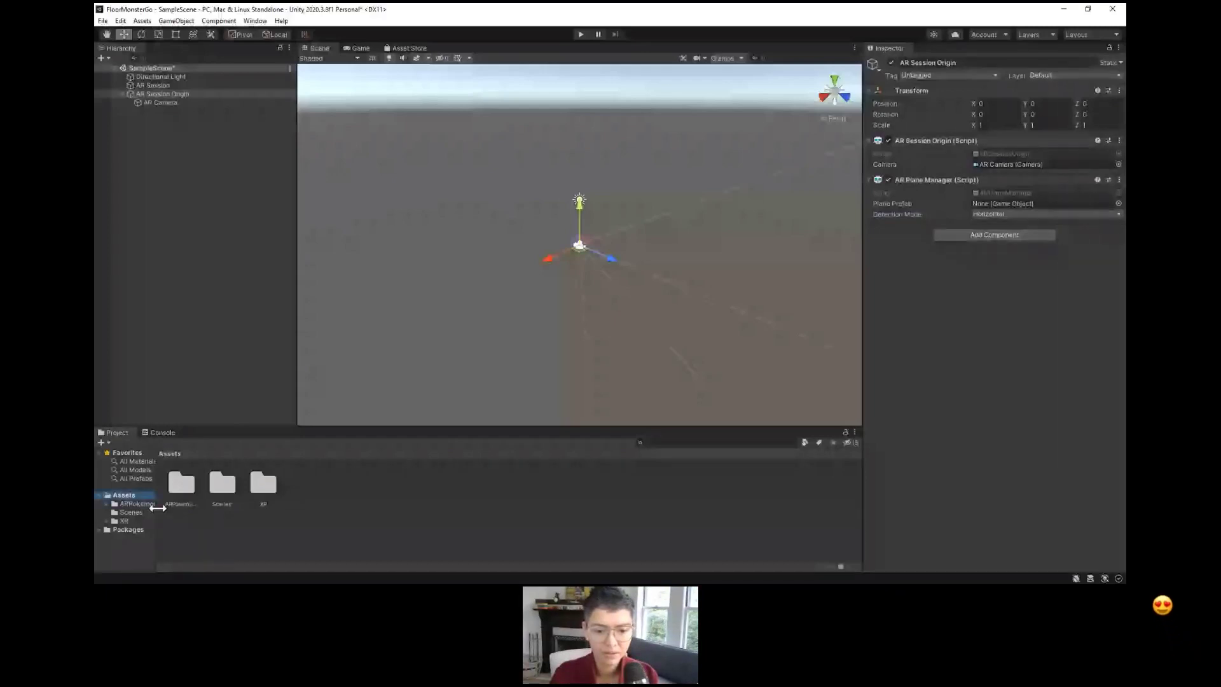
{"action": "left_click_drag", "start_coordinate": [158, 507], "coordinate": [196, 508]}
{"action": "left_click", "coordinate": [106, 504]}
{"action": "left_click", "coordinate": [132, 513]}
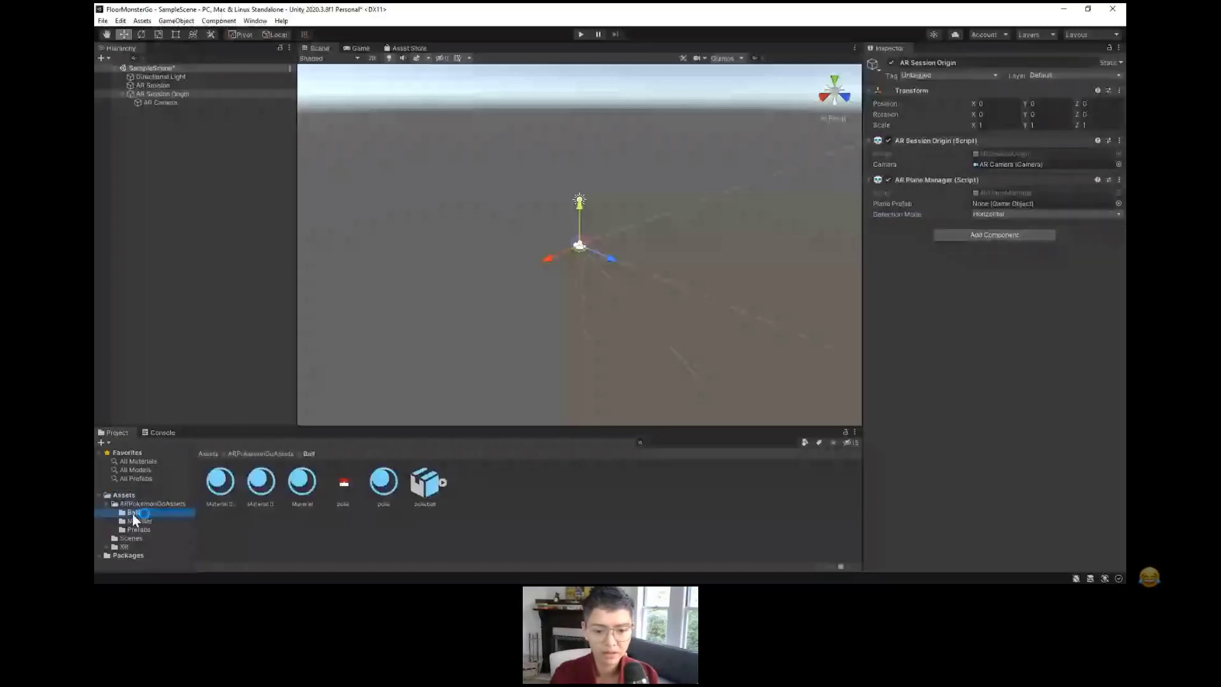
{"action": "left_click", "coordinate": [139, 521]}
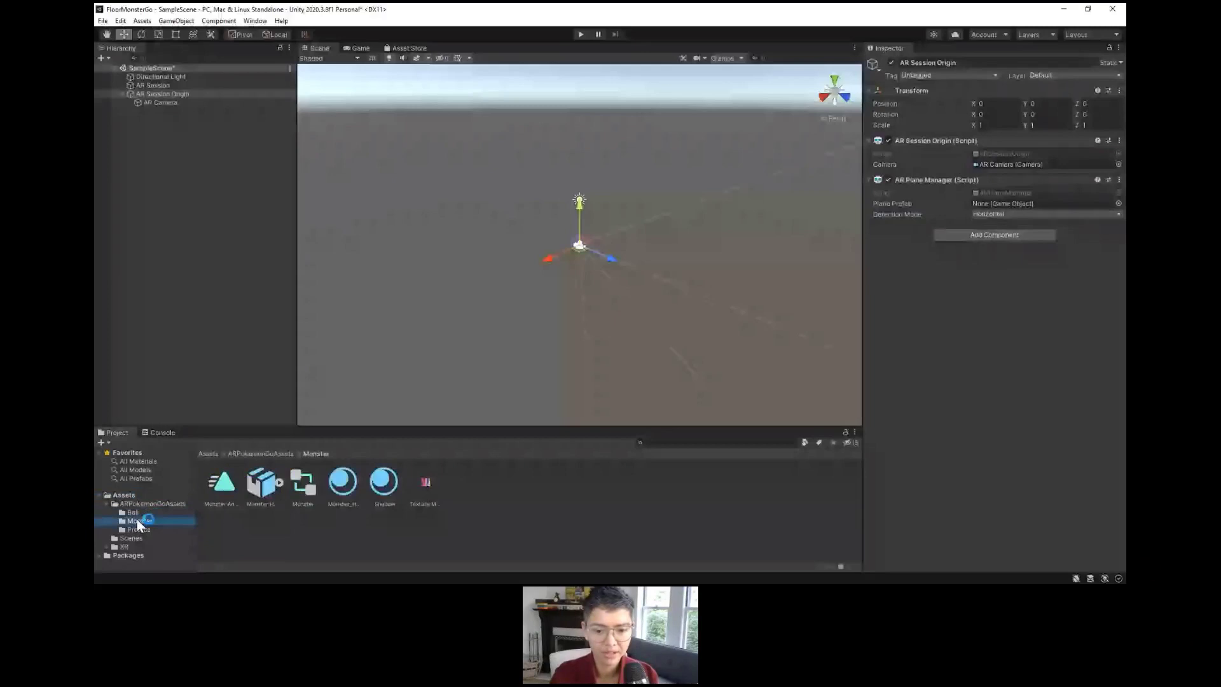
{"action": "left_click", "coordinate": [136, 529]}
{"action": "left_click", "coordinate": [261, 485]}
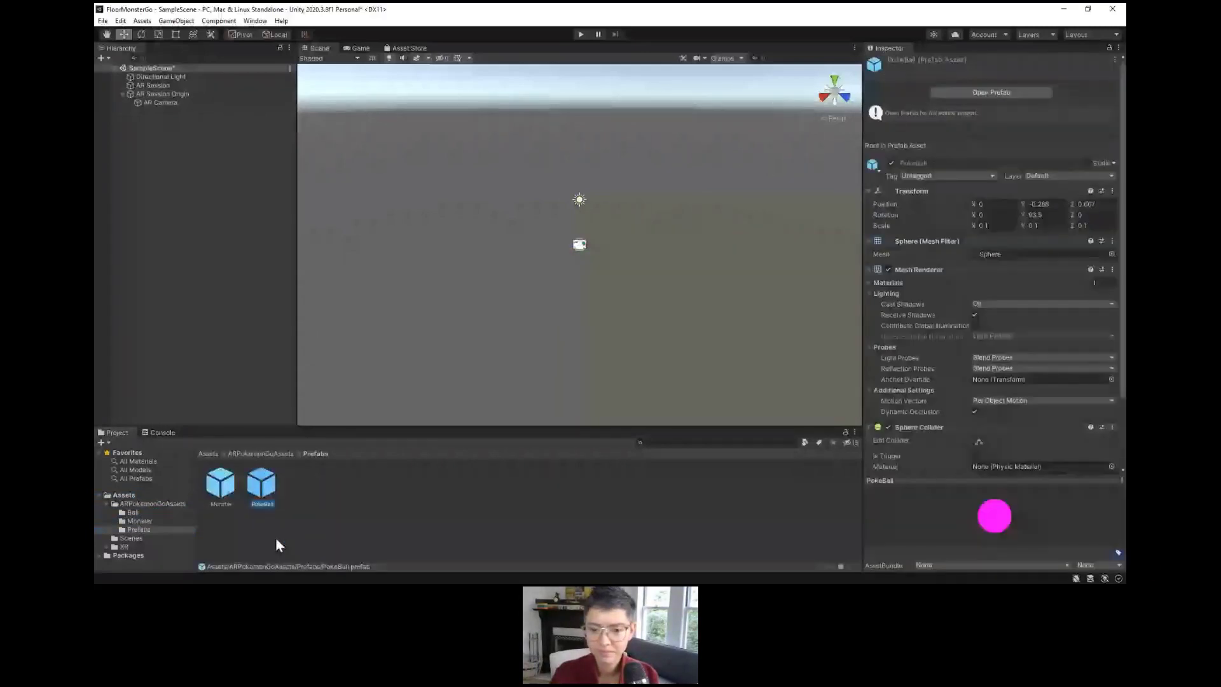
Step: Change the shader of the imported ball materials Material, Material.001 and Material.002 to Standard
{"action": "left_click", "coordinate": [138, 462]}
{"action": "left_click", "coordinate": [303, 483]}
{"action": "left_click", "coordinate": [957, 73]}
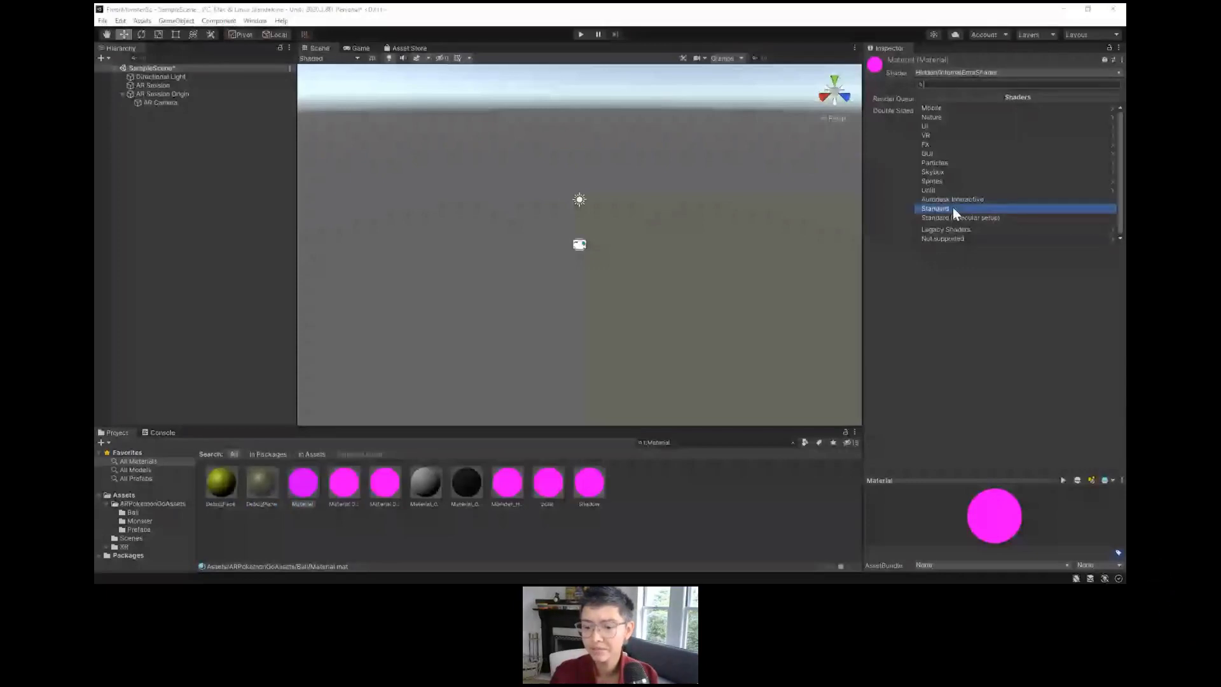
{"action": "left_click", "coordinate": [953, 208]}
{"action": "left_click", "coordinate": [344, 483]}
{"action": "left_click", "coordinate": [929, 72]}
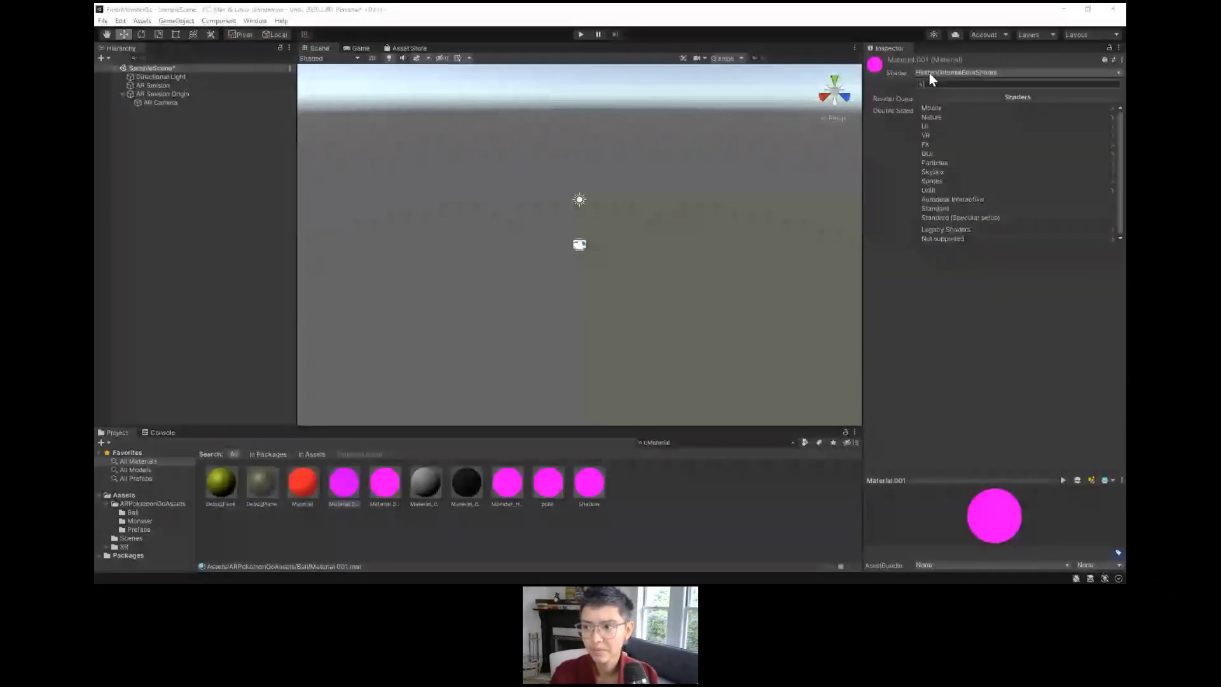
{"action": "left_click", "coordinate": [942, 207]}
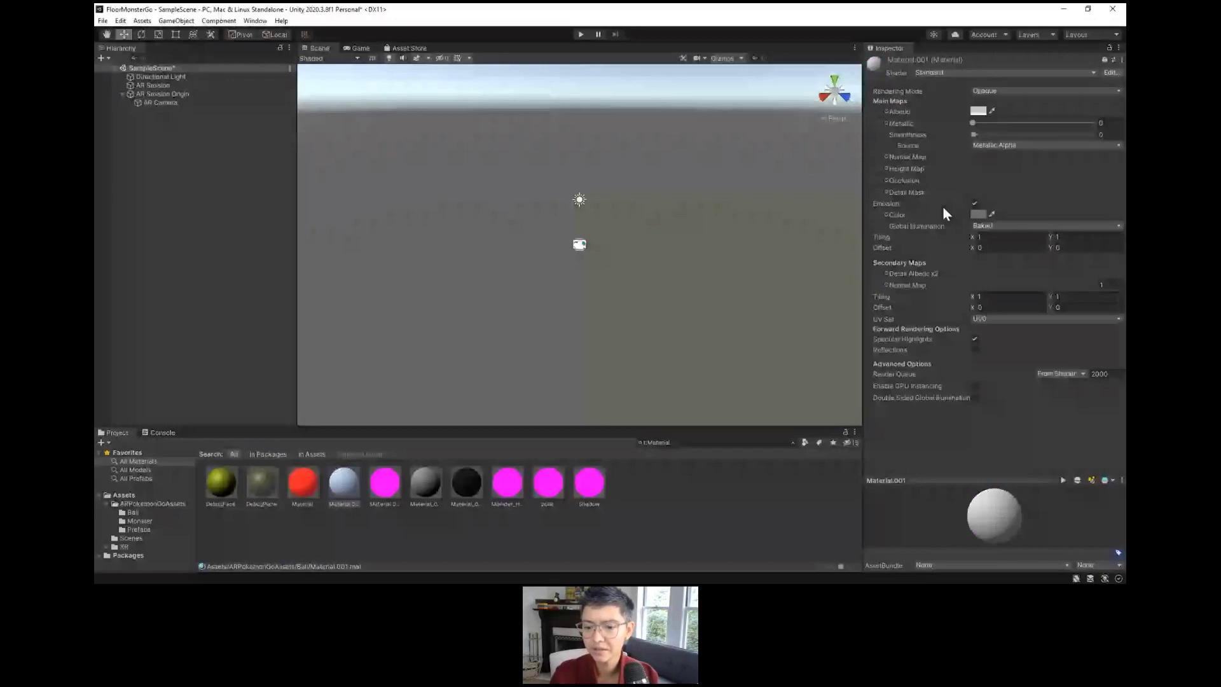
{"action": "key", "text": "Right"}
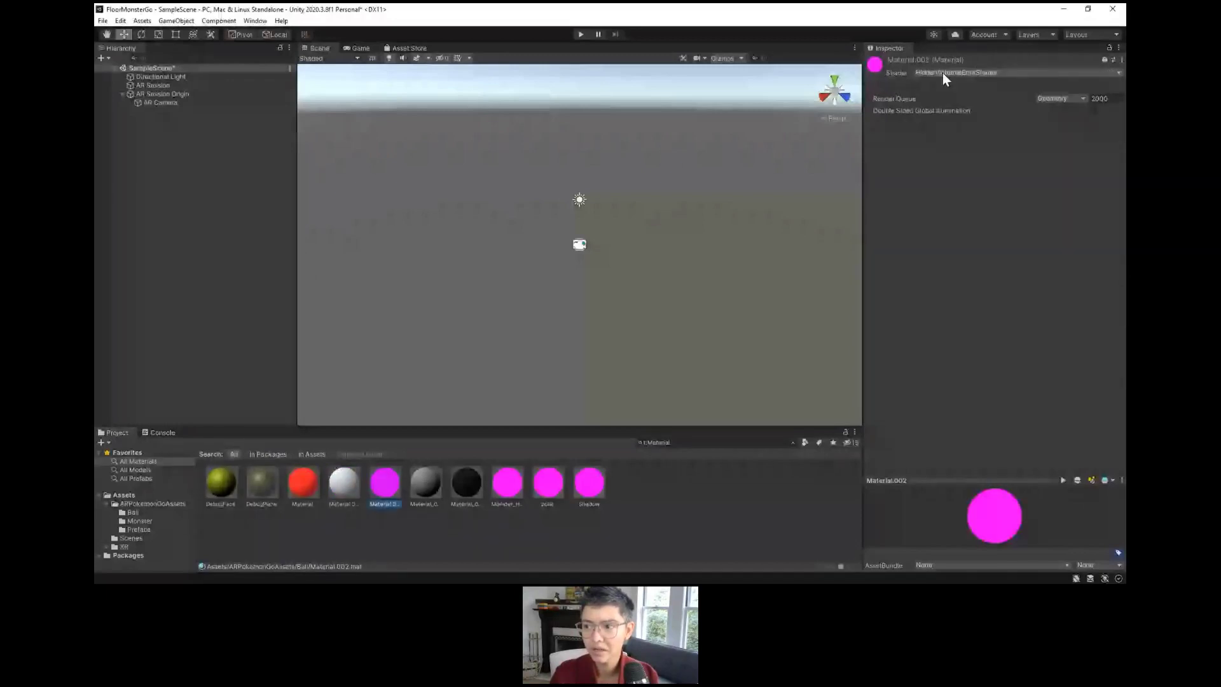
{"action": "left_click", "coordinate": [942, 72]}
{"action": "left_click", "coordinate": [950, 200]}
Step: Change the shader of the Monster_Hunter_M, poke and Shadow materials to Standard
{"action": "left_click", "coordinate": [506, 484]}
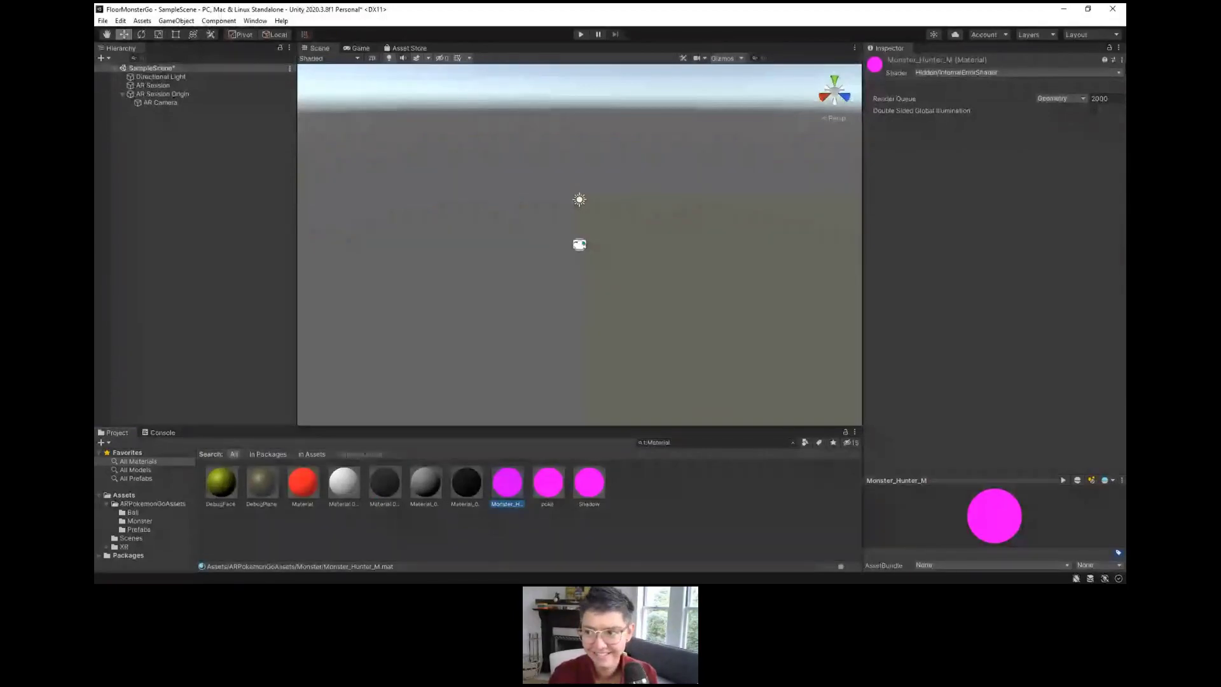
{"action": "left_click", "coordinate": [982, 74]}
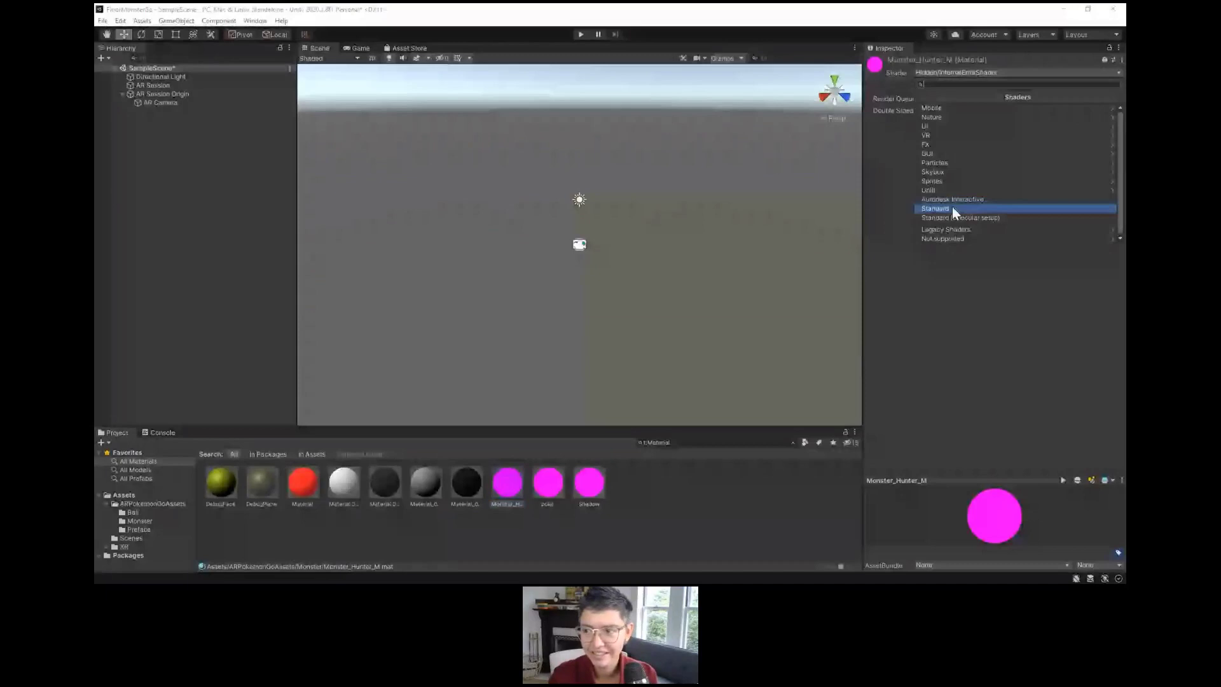
{"action": "left_click", "coordinate": [952, 206]}
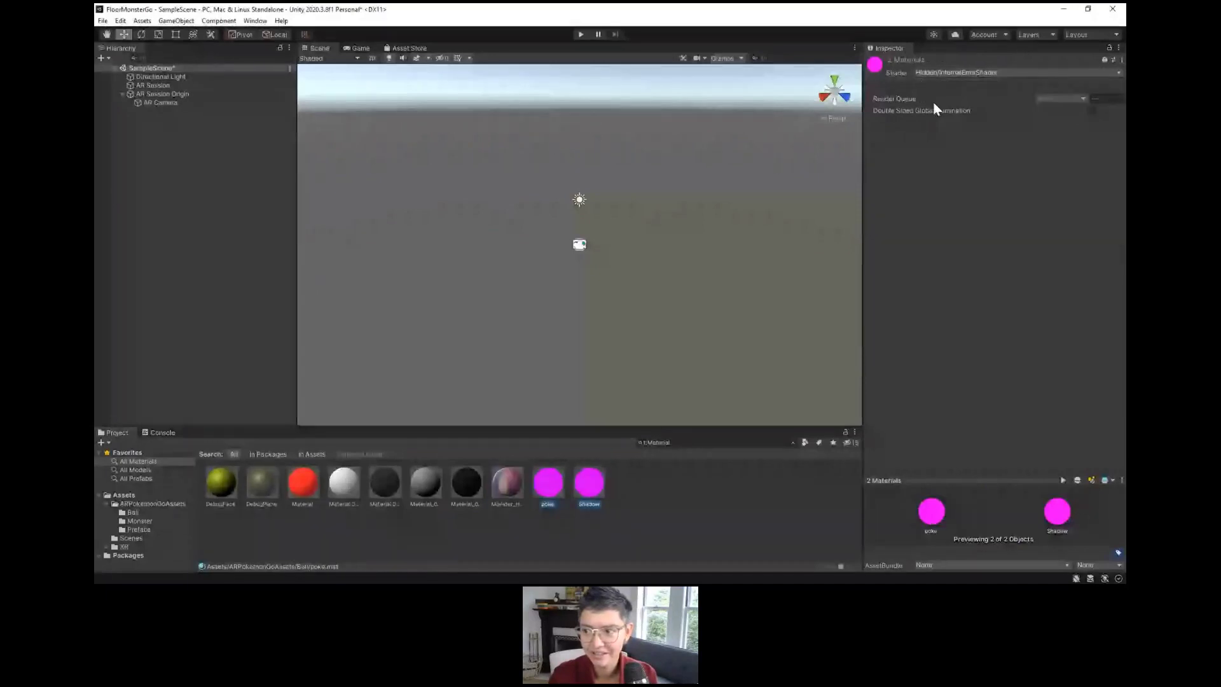
{"action": "left_click", "coordinate": [953, 73]}
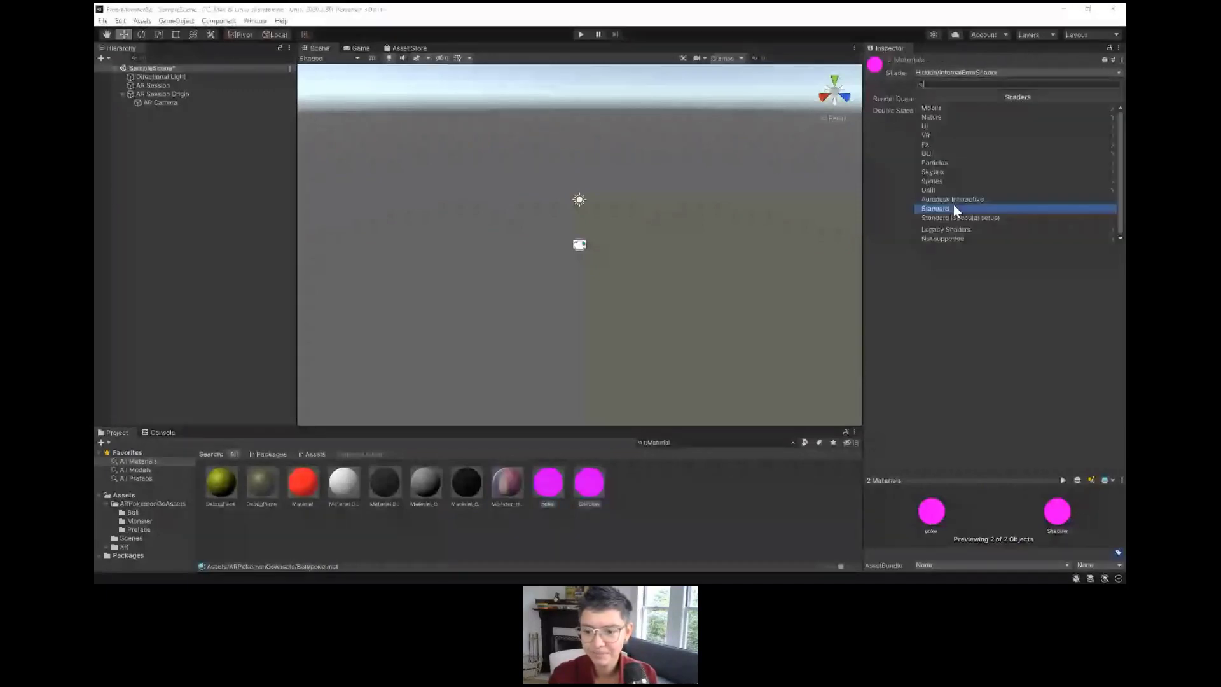
{"action": "left_click", "coordinate": [952, 208]}
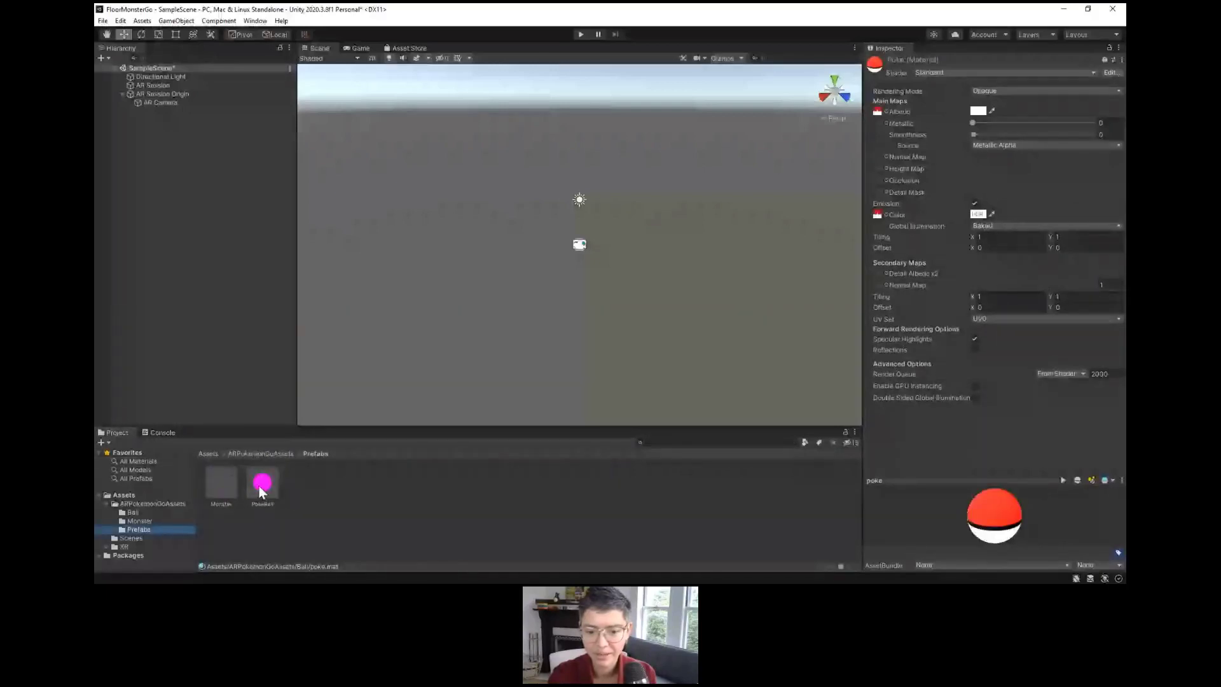
Step: Open the PokeBall prefab, add a Rigidbody component to the ball, and return to the scene
{"action": "double_click", "coordinate": [261, 486]}
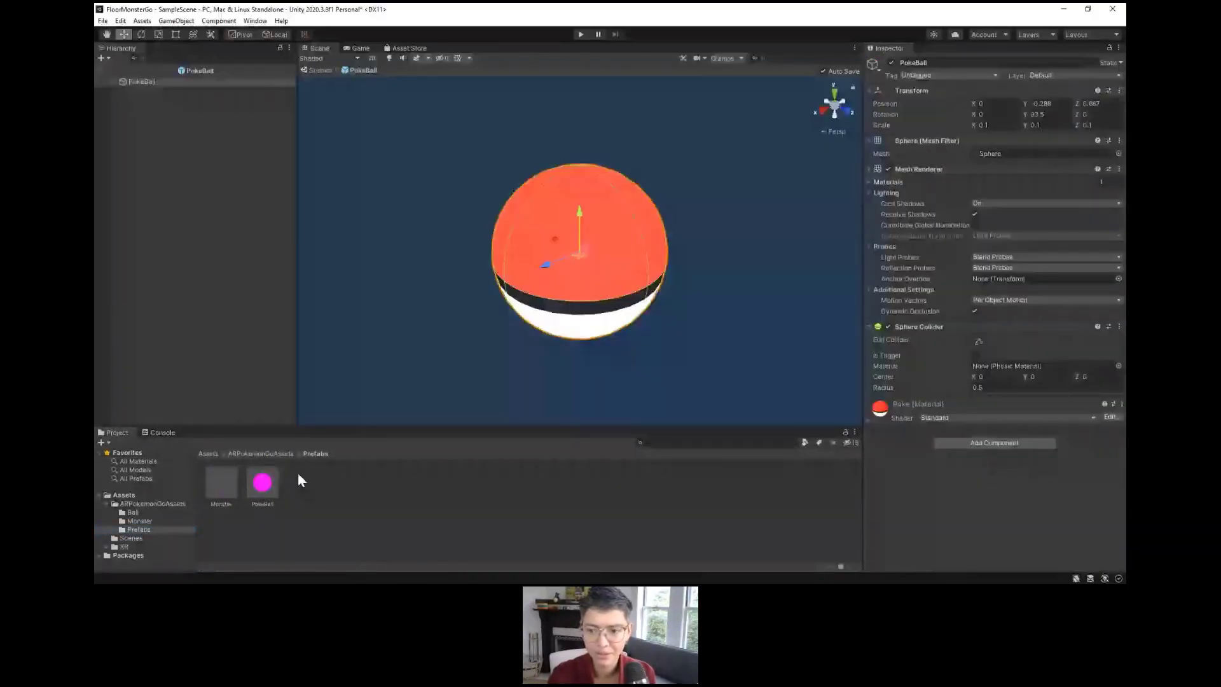
{"action": "left_click_drag", "start_coordinate": [485, 289], "coordinate": [768, 221], "text": "alt"}
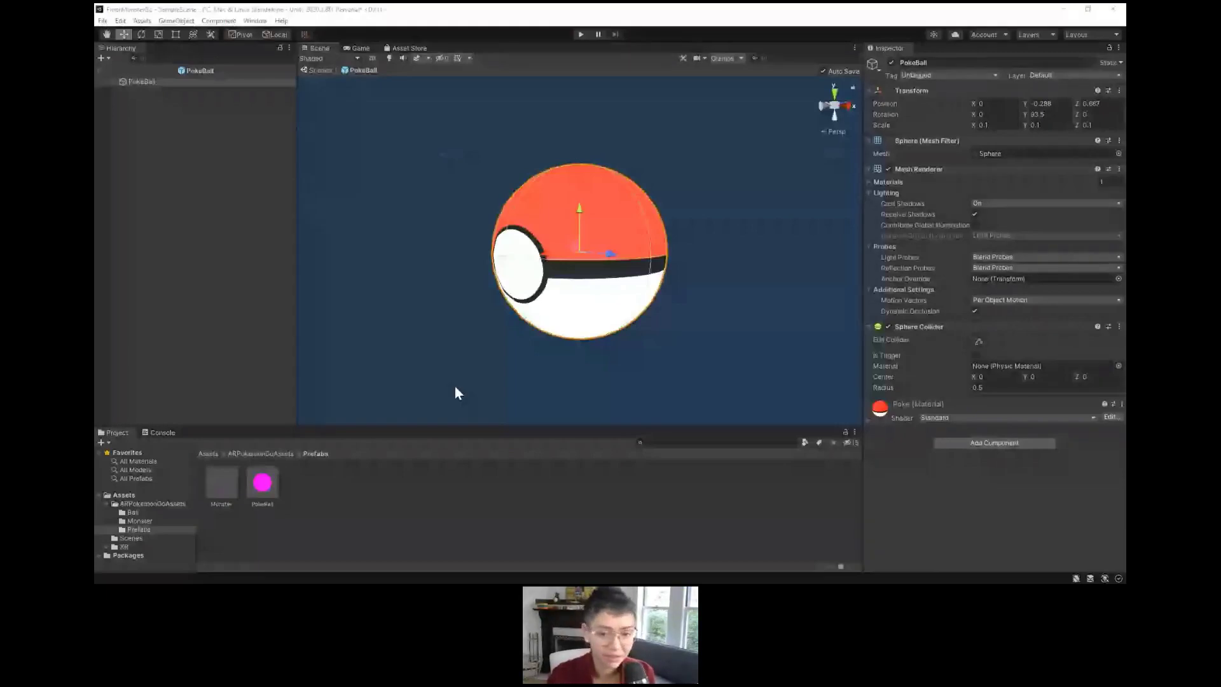
{"action": "left_click", "coordinate": [251, 266]}
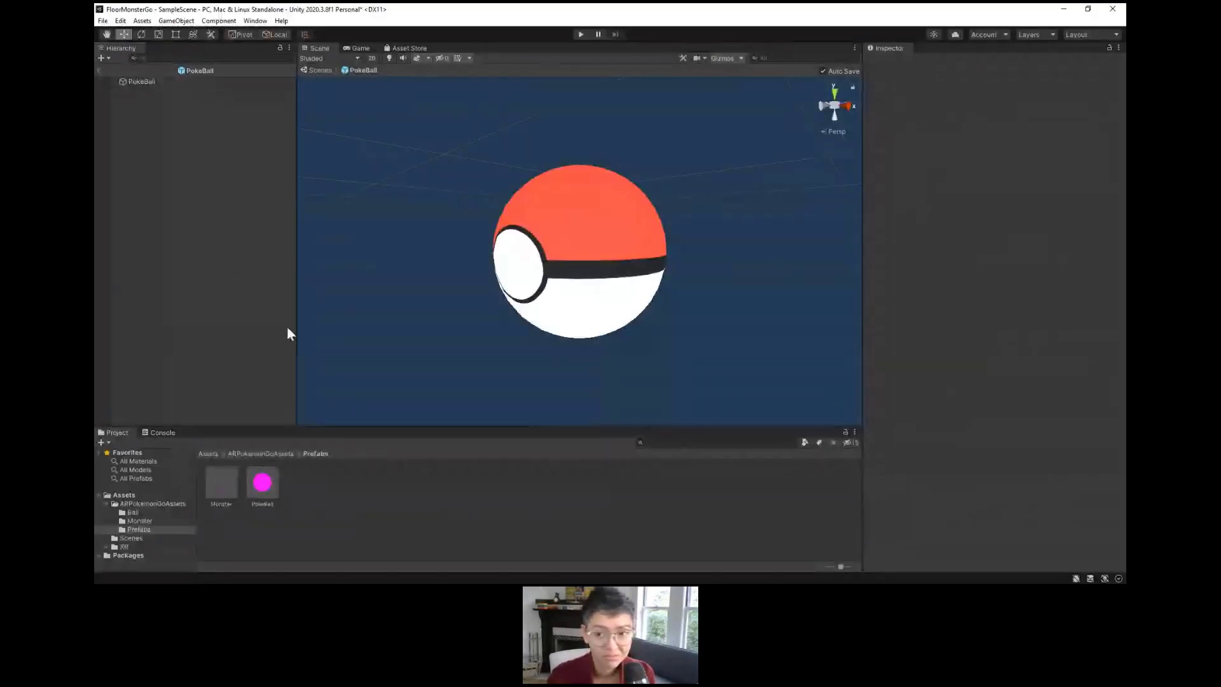
{"action": "left_click", "coordinate": [170, 83]}
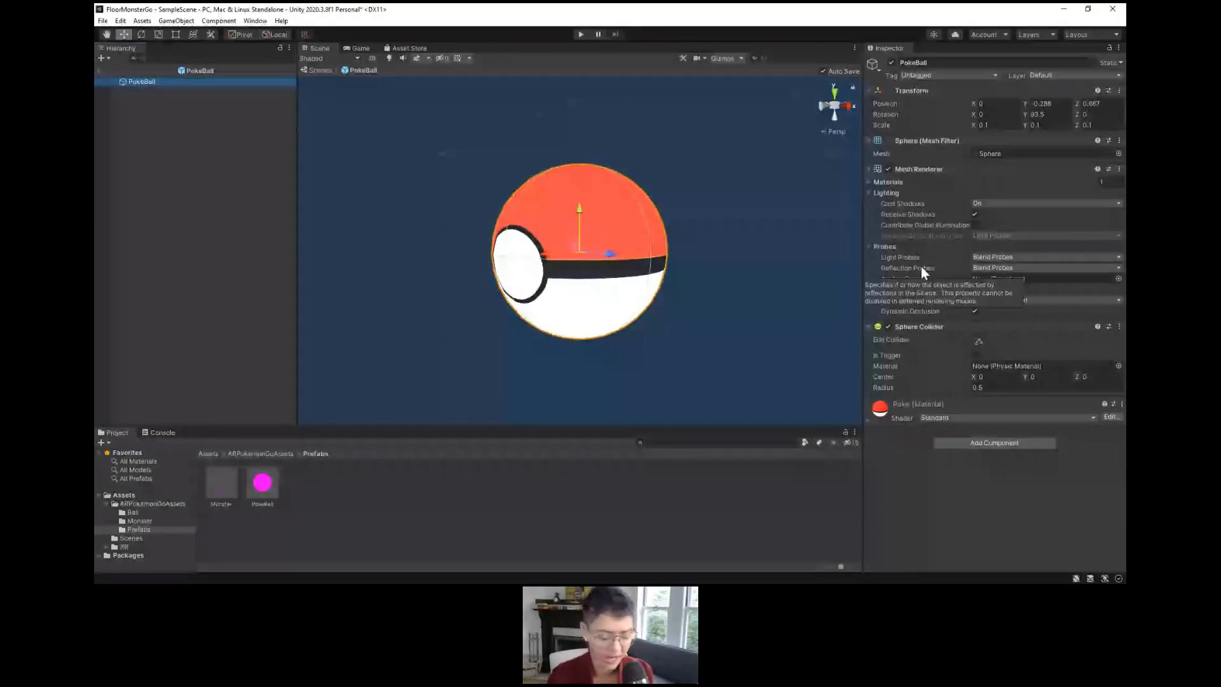
{"action": "left_click", "coordinate": [948, 442]}
{"action": "type", "text": "rigid"}
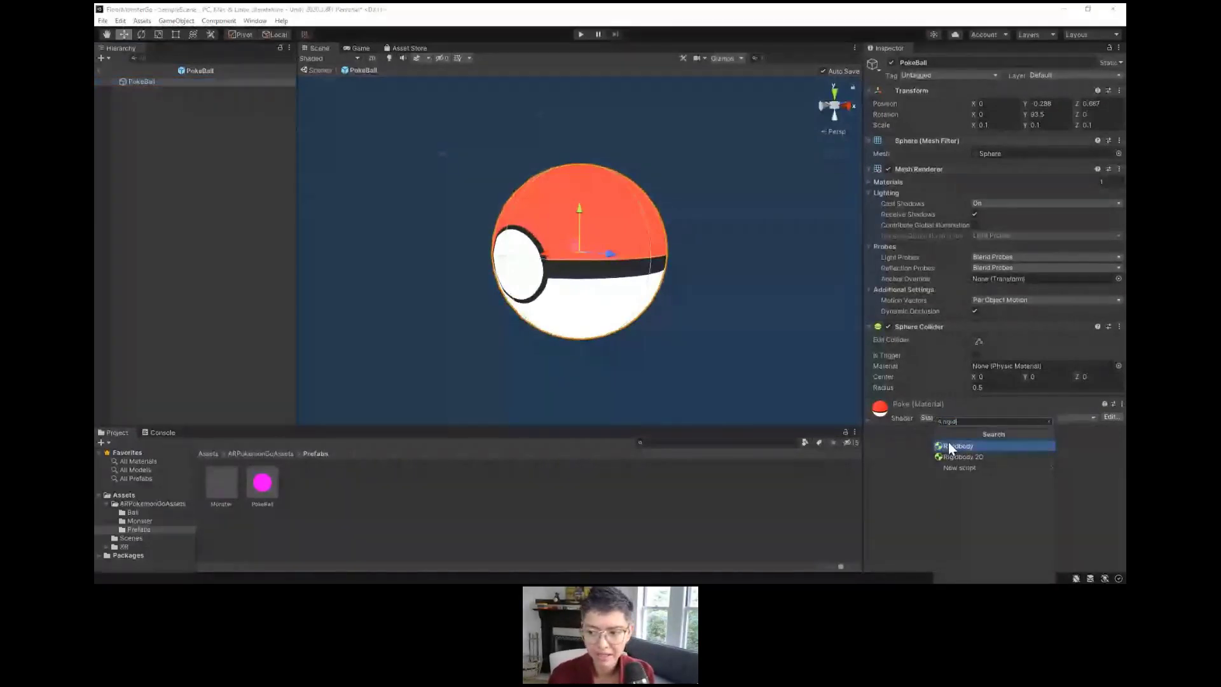
{"action": "left_click", "coordinate": [949, 445]}
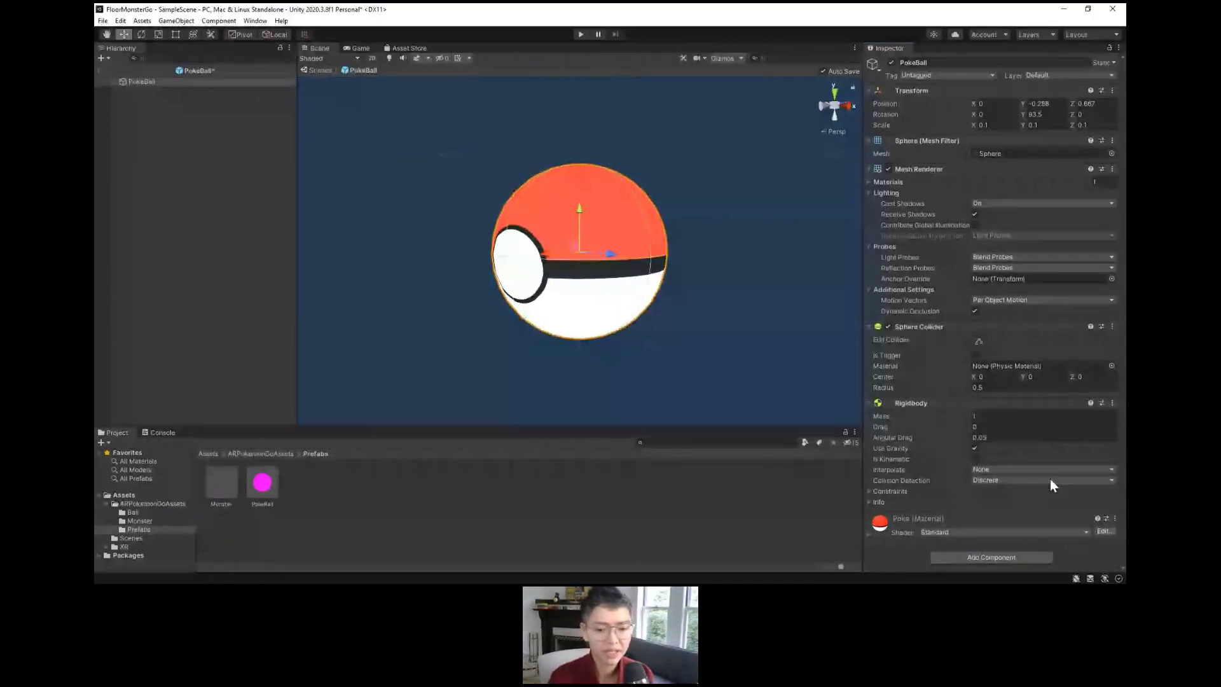
{"action": "left_click", "coordinate": [262, 483]}
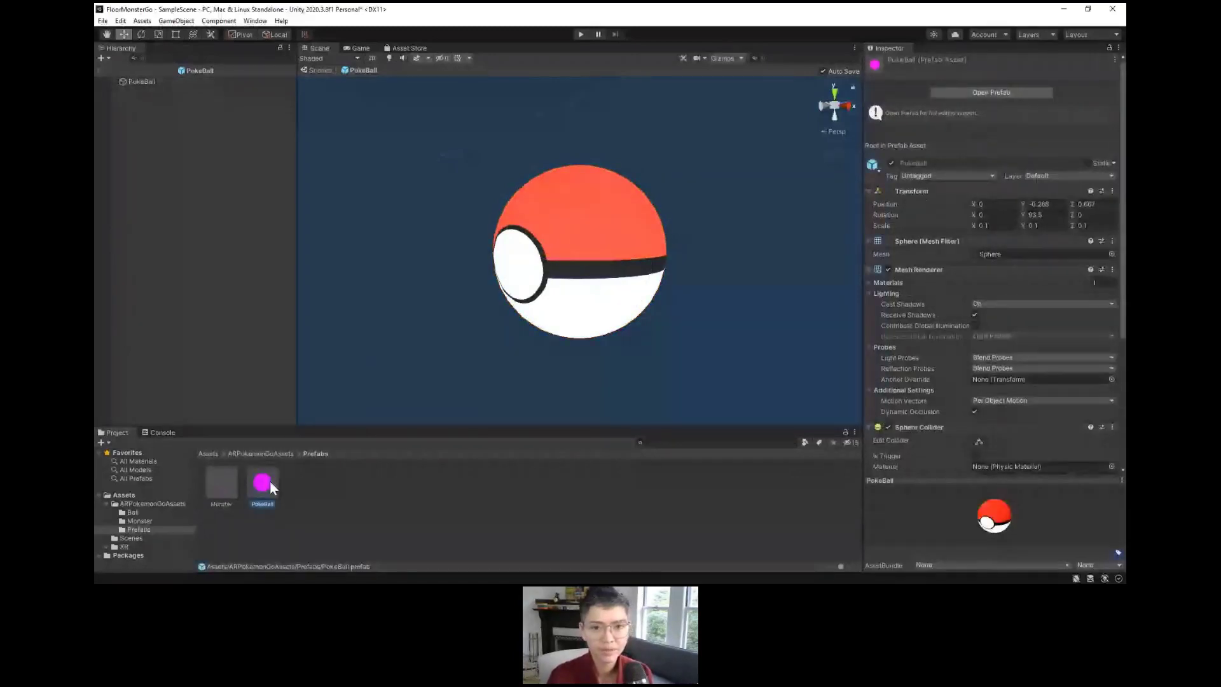
{"action": "left_click", "coordinate": [152, 82]}
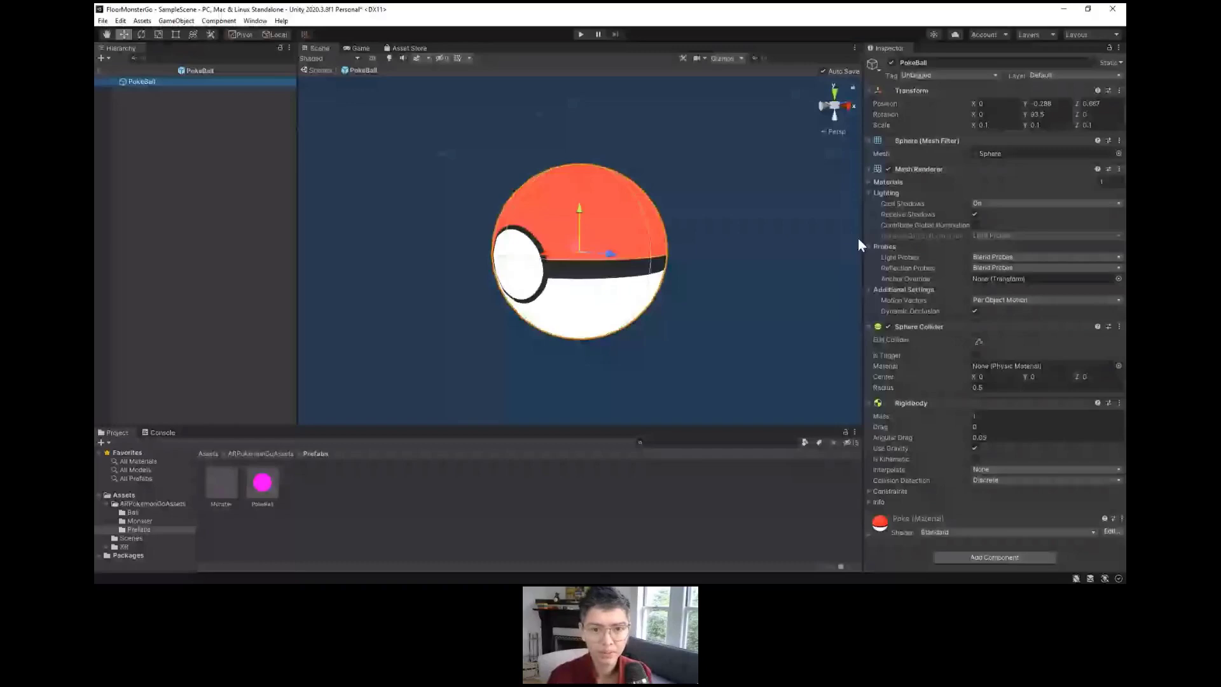
{"action": "left_click", "coordinate": [99, 69]}
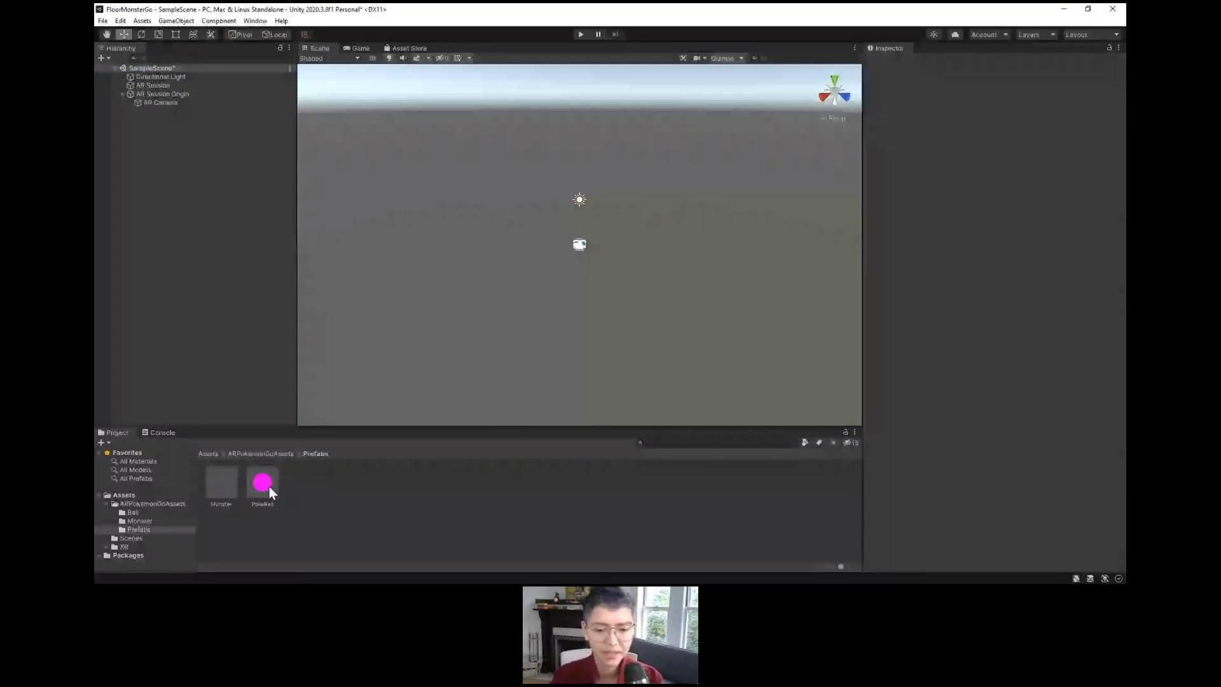
Step: Open the Monster prefab for editing and remove its missing script component
{"action": "left_click", "coordinate": [139, 521]}
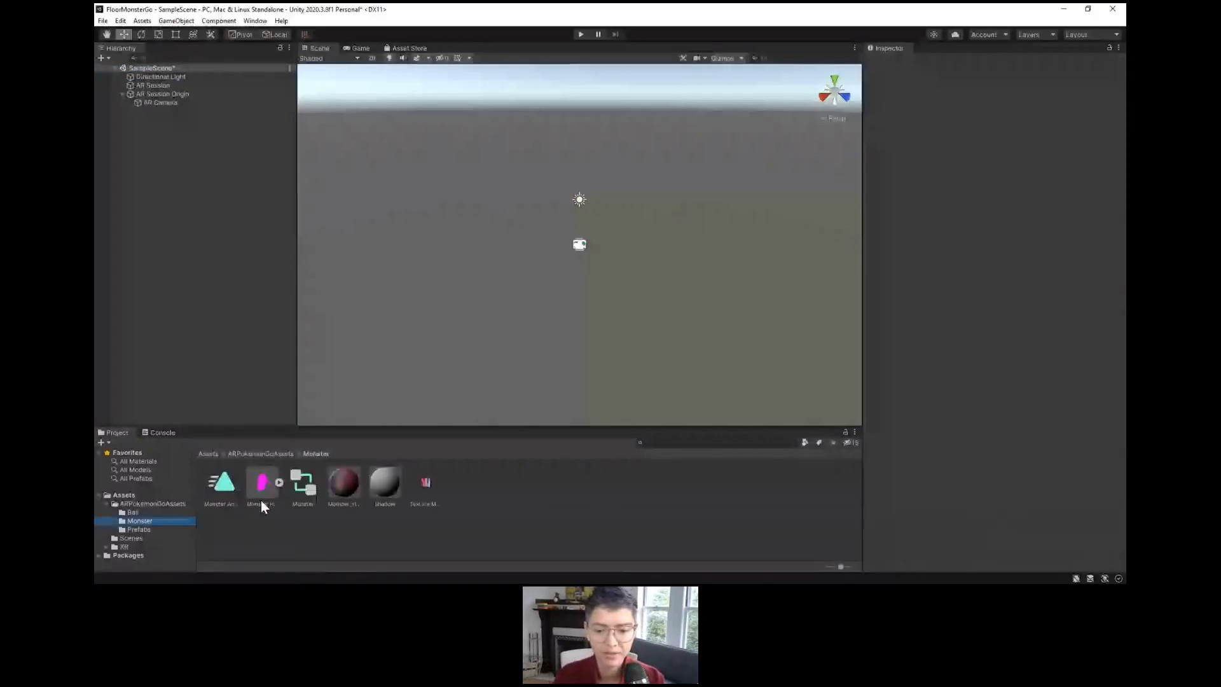
{"action": "left_click", "coordinate": [138, 529]}
{"action": "left_click", "coordinate": [223, 481]}
{"action": "double_click", "coordinate": [222, 480]}
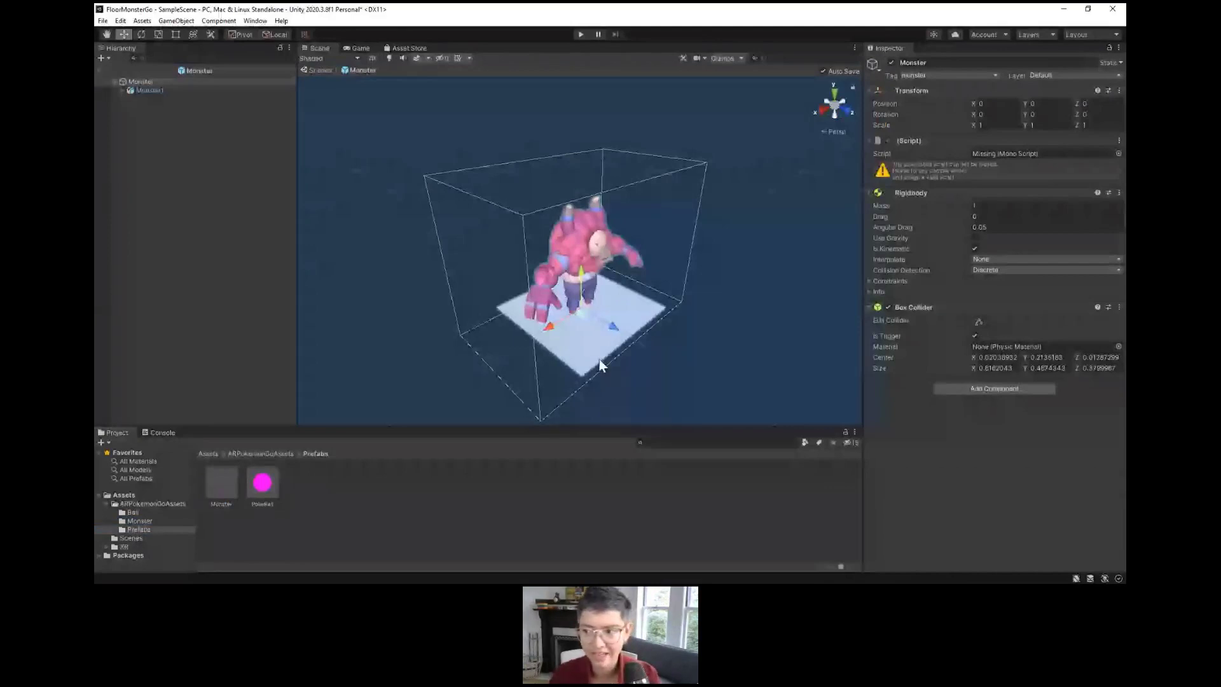
{"action": "left_click_drag", "start_coordinate": [600, 364], "coordinate": [963, 233], "text": "alt"}
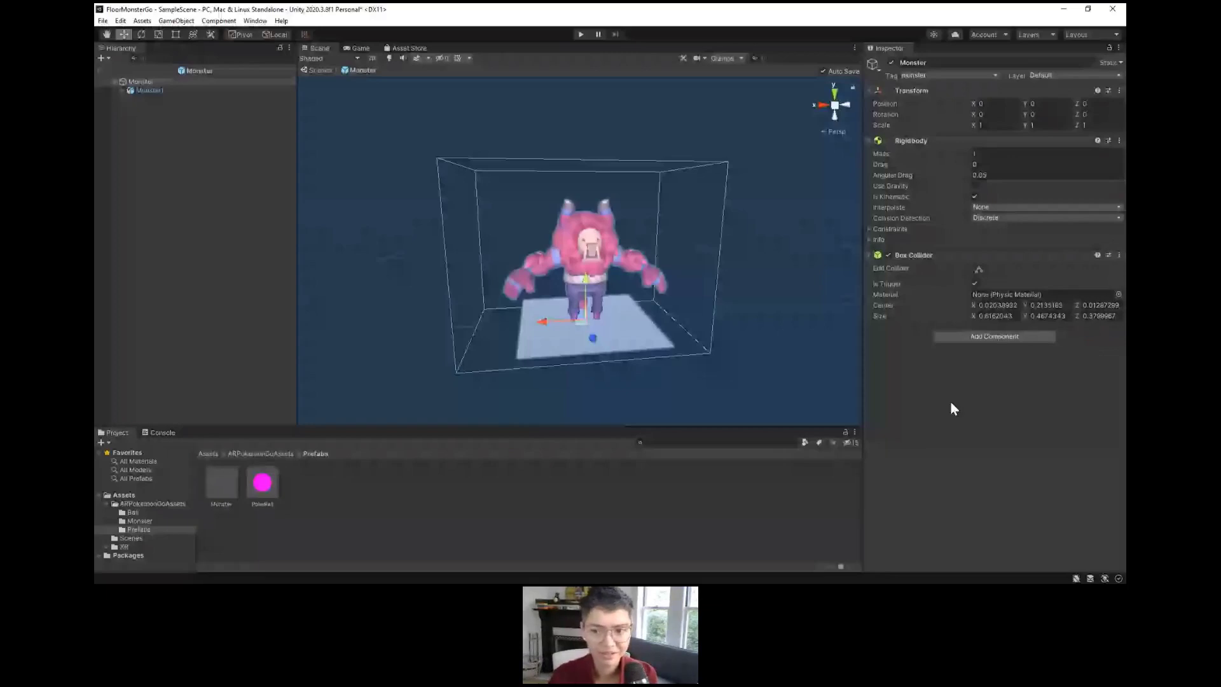
{"action": "left_click_drag", "start_coordinate": [751, 365], "coordinate": [668, 358], "text": "alt"}
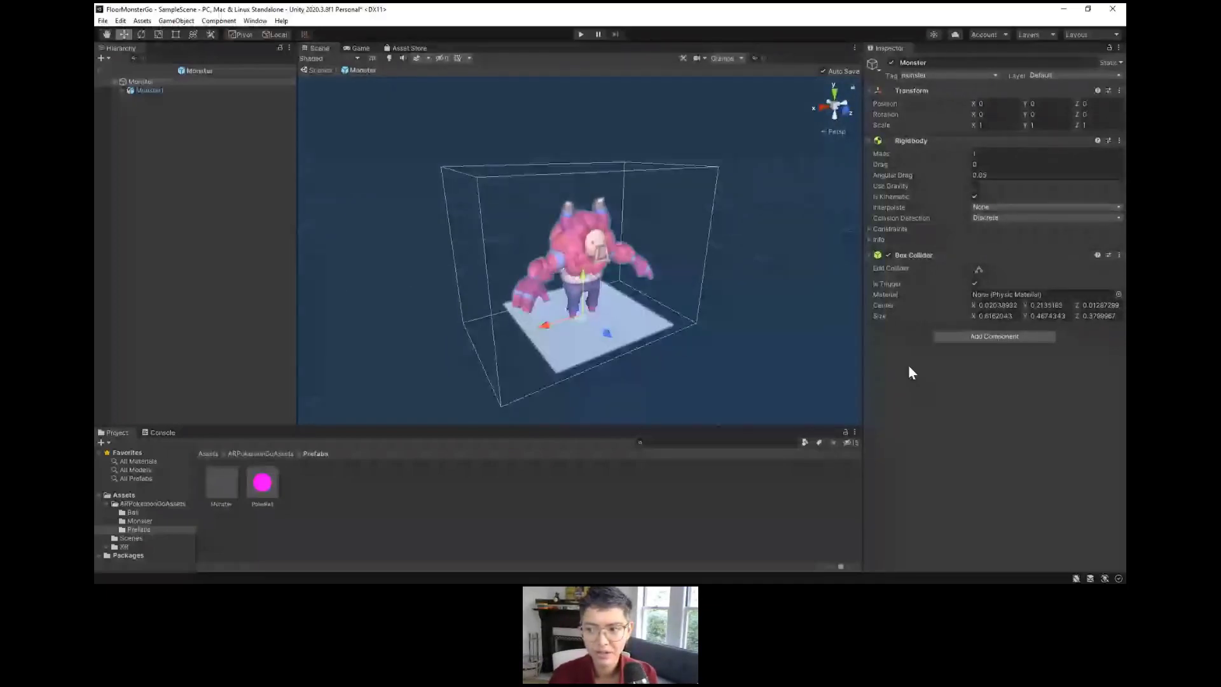
Step: Try to add a Rigidbody component to the Monster prefab
{"action": "left_click", "coordinate": [949, 337]}
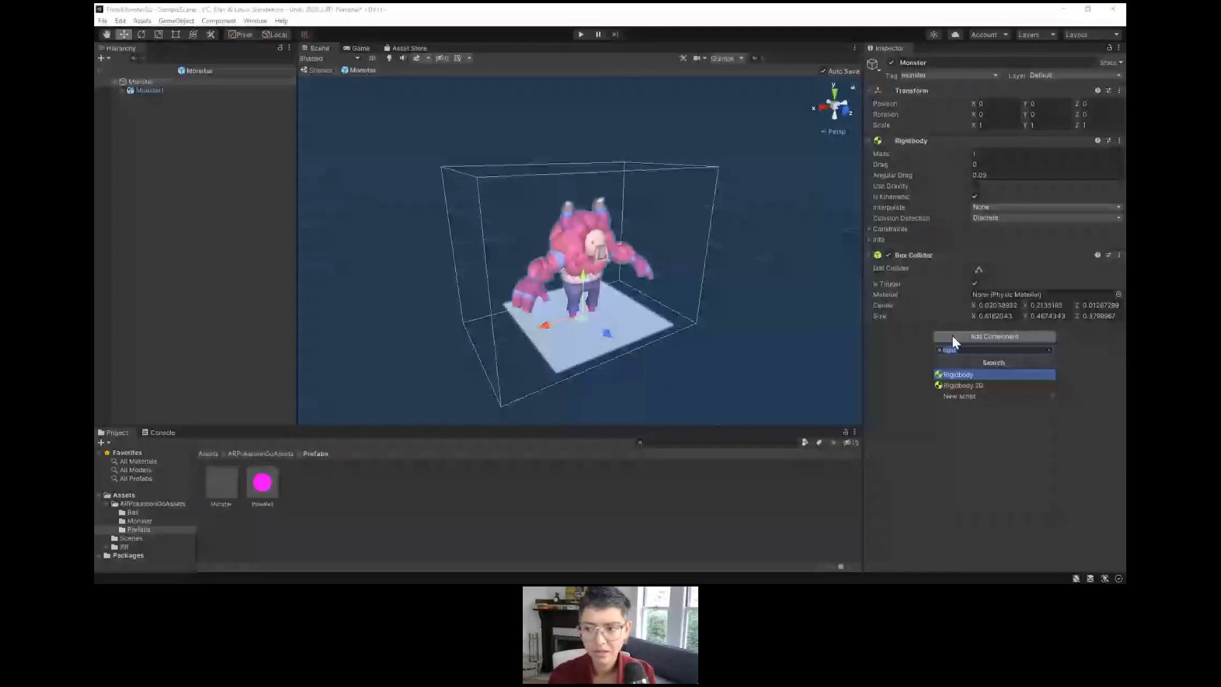
{"action": "key", "text": "Return"}
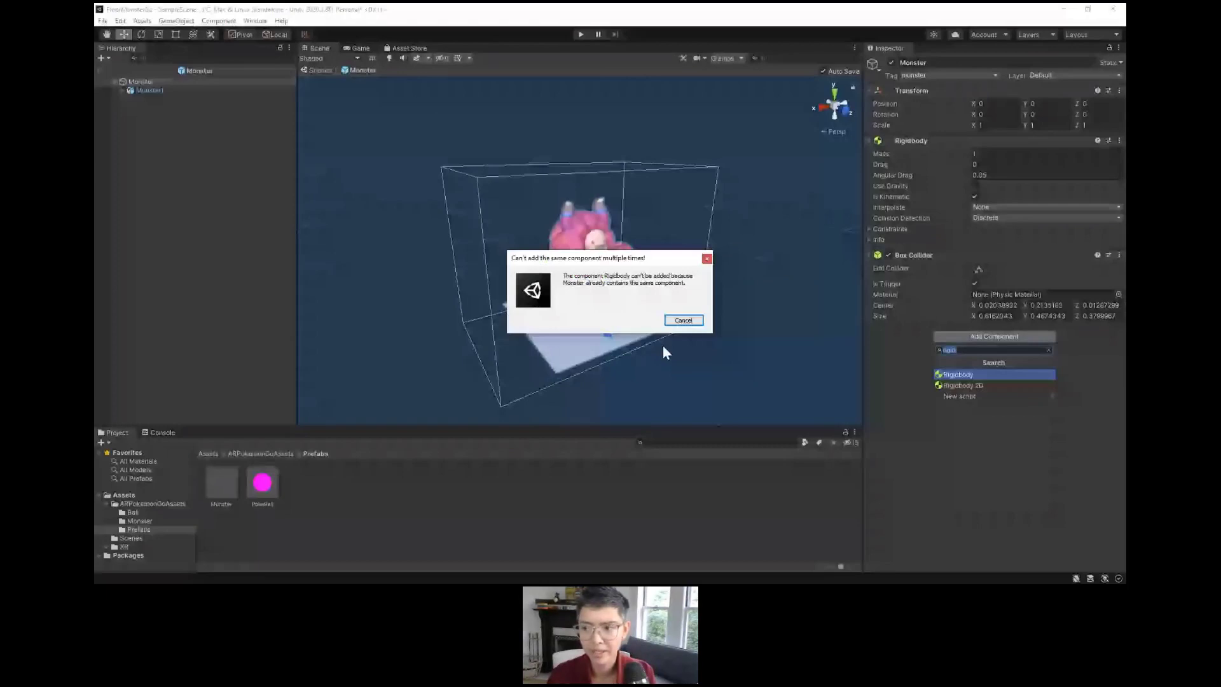
{"action": "key", "text": "Escape"}
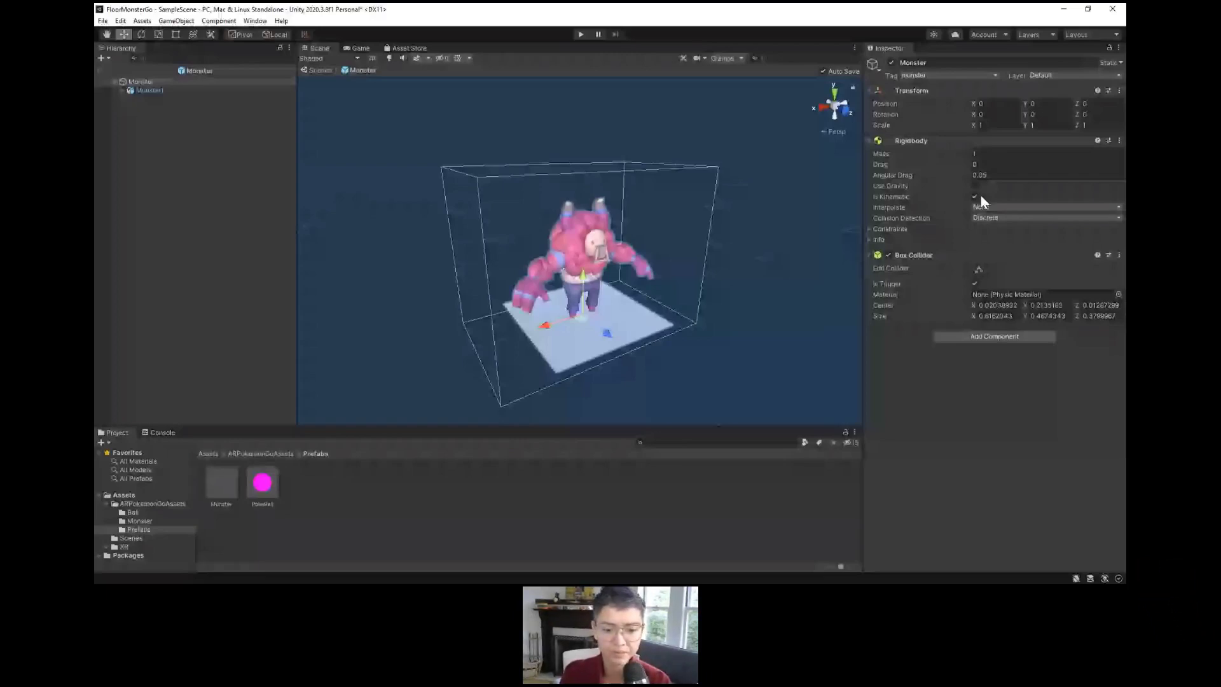
Step: Collapse the ARPokemonGoAssets folder and create a new folder named Scripts directly under Assets
{"action": "left_click", "coordinate": [108, 503]}
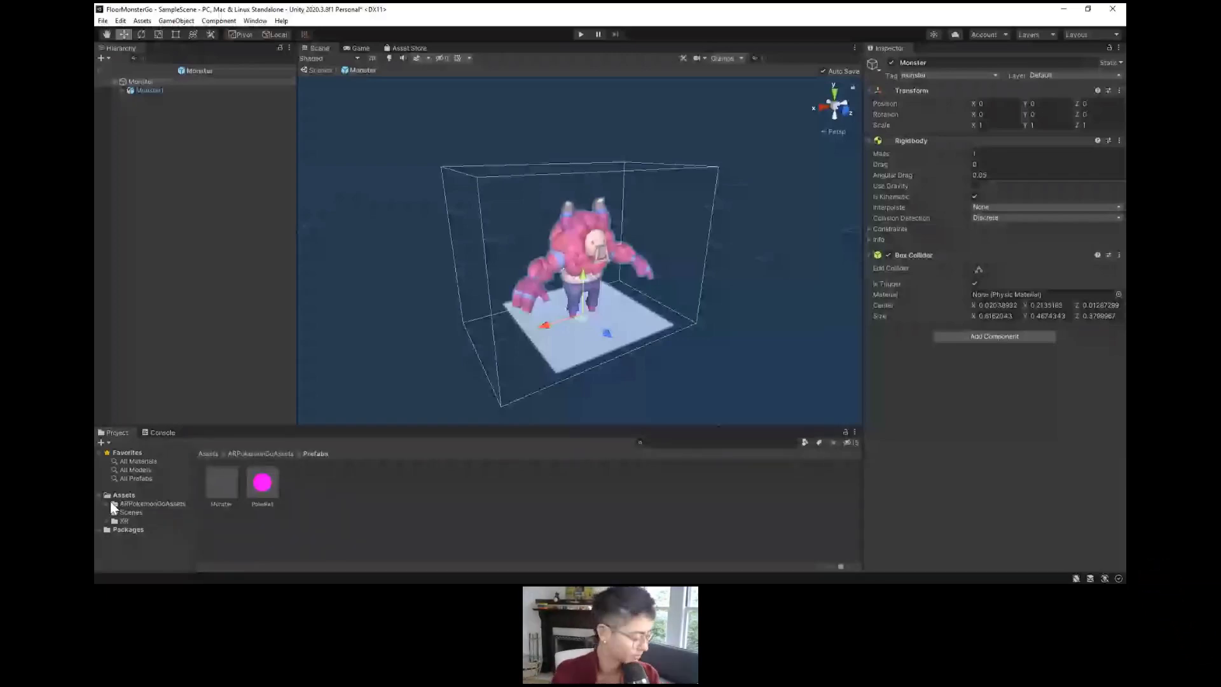
{"action": "left_click", "coordinate": [121, 495]}
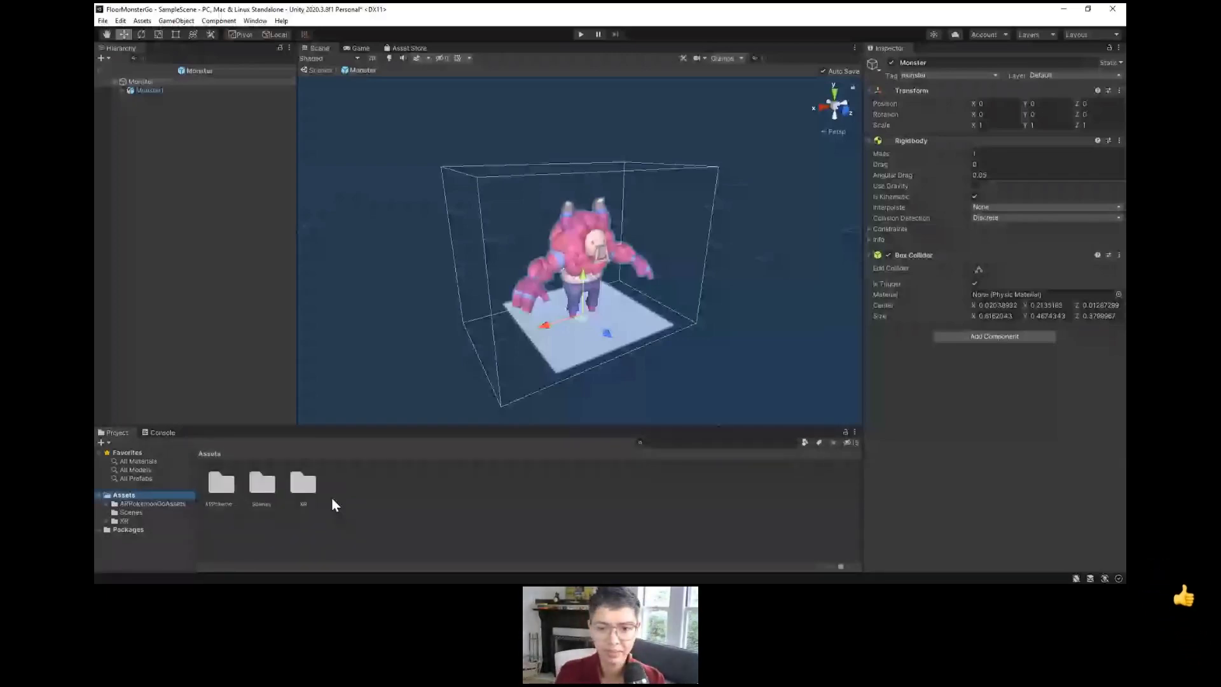
{"action": "key", "text": "ctrl+shift+n"}
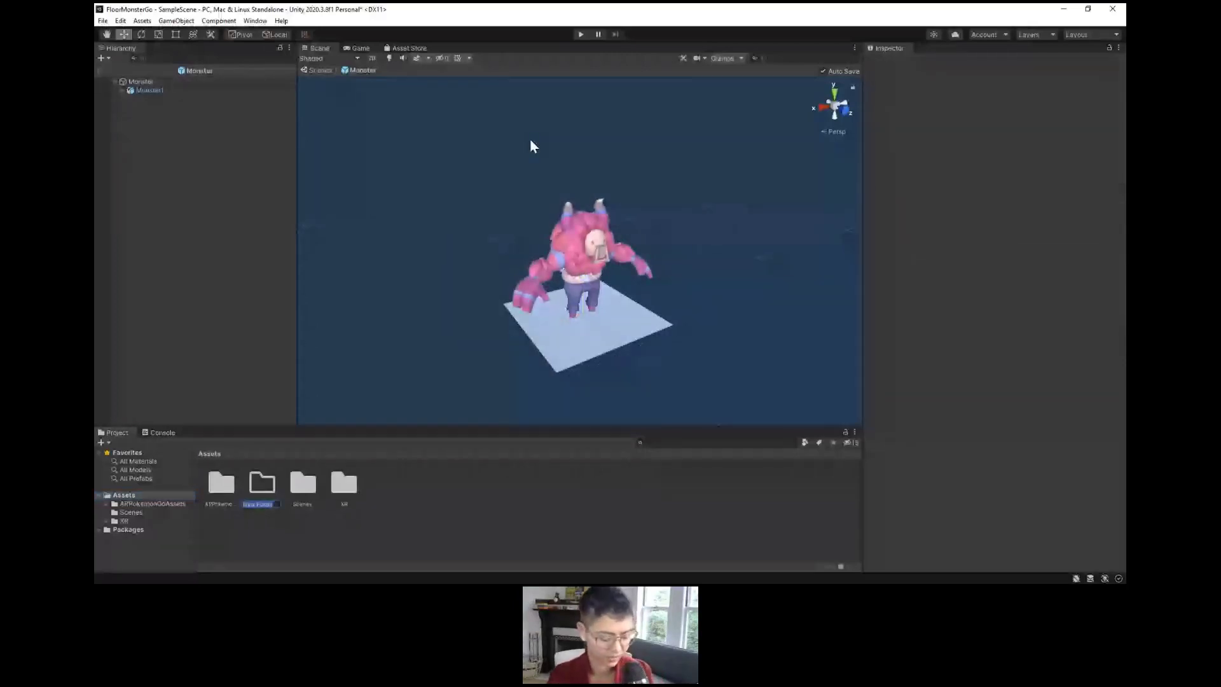
{"action": "type", "text": "Scri"}
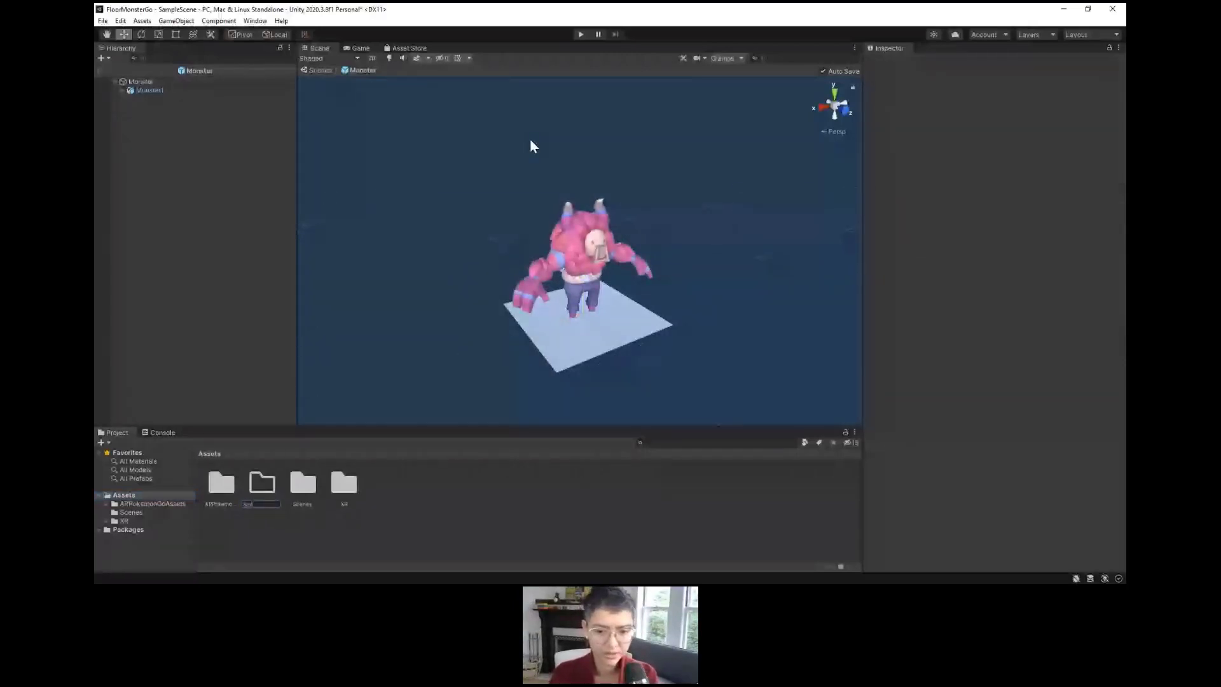
{"action": "type", "text": "pts"}
{"action": "key", "text": "Return"}
Step: Create a C# script named MonsterGenerator inside the Scripts folder
{"action": "double_click", "coordinate": [304, 485]}
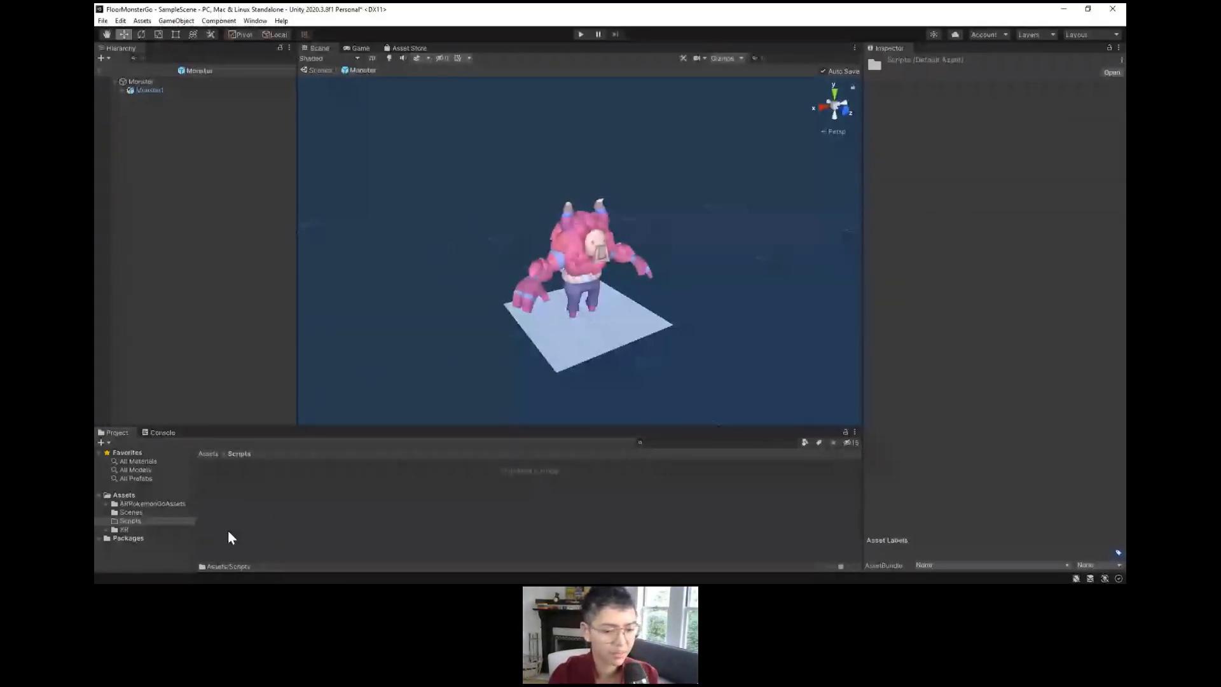
{"action": "right_click", "coordinate": [243, 504]}
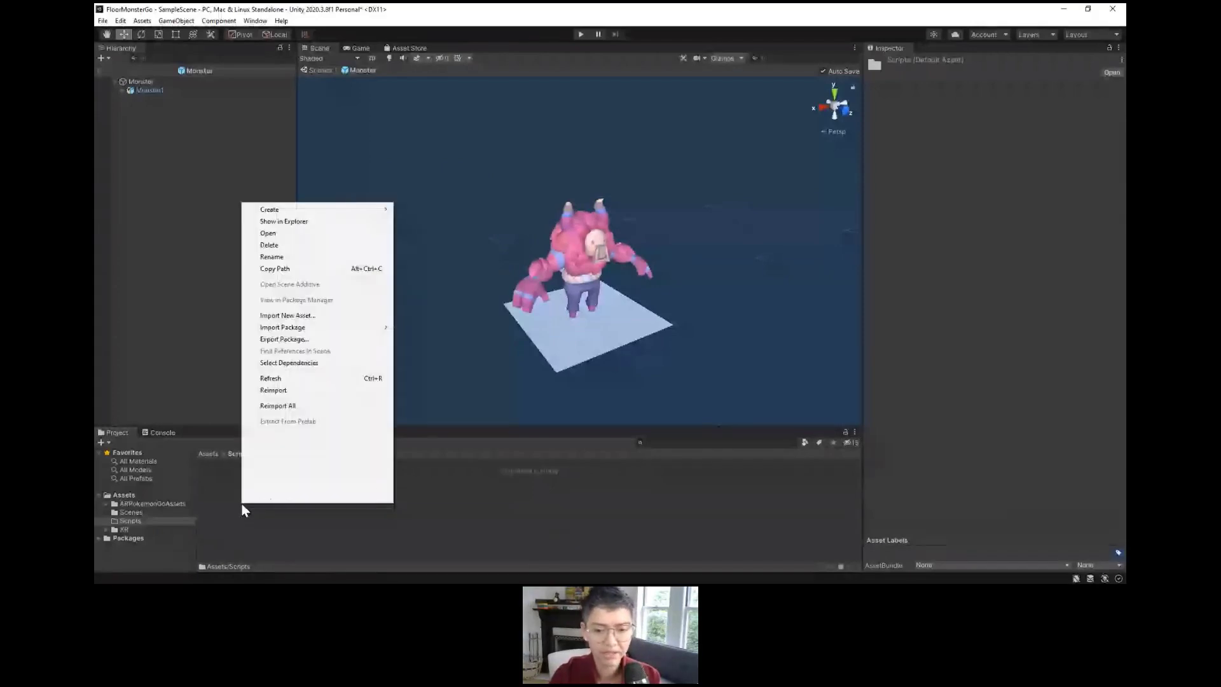
{"action": "mouse_move", "coordinate": [280, 209]}
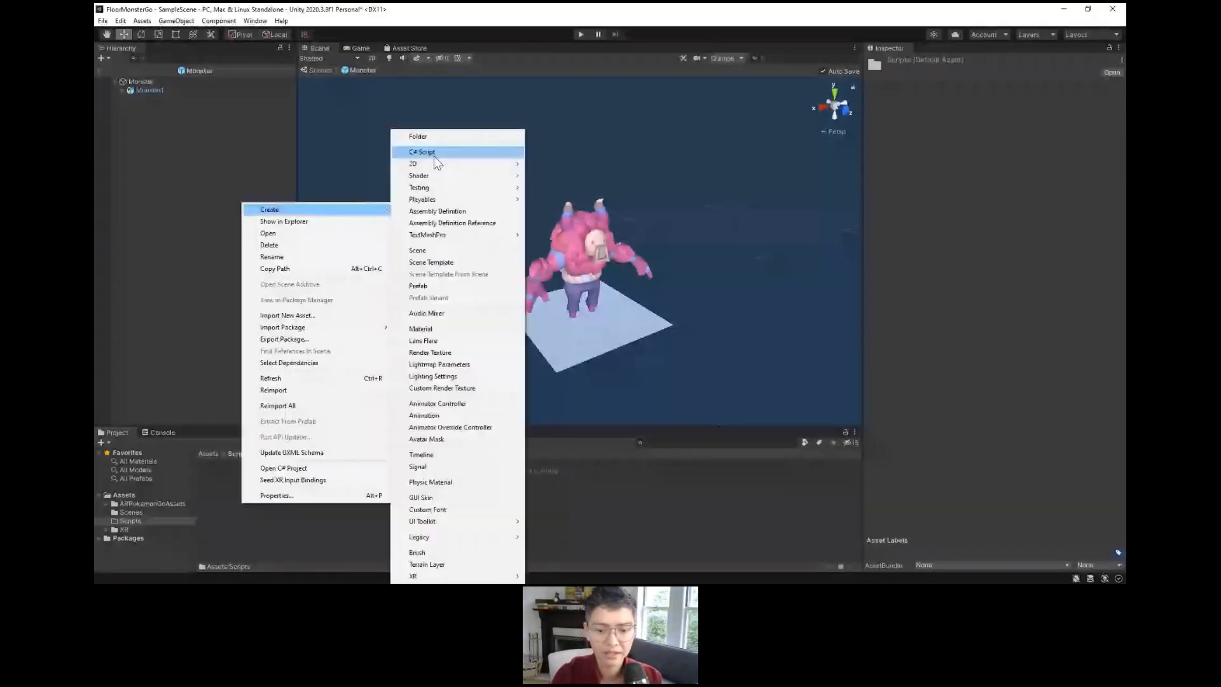
{"action": "left_click", "coordinate": [434, 157]}
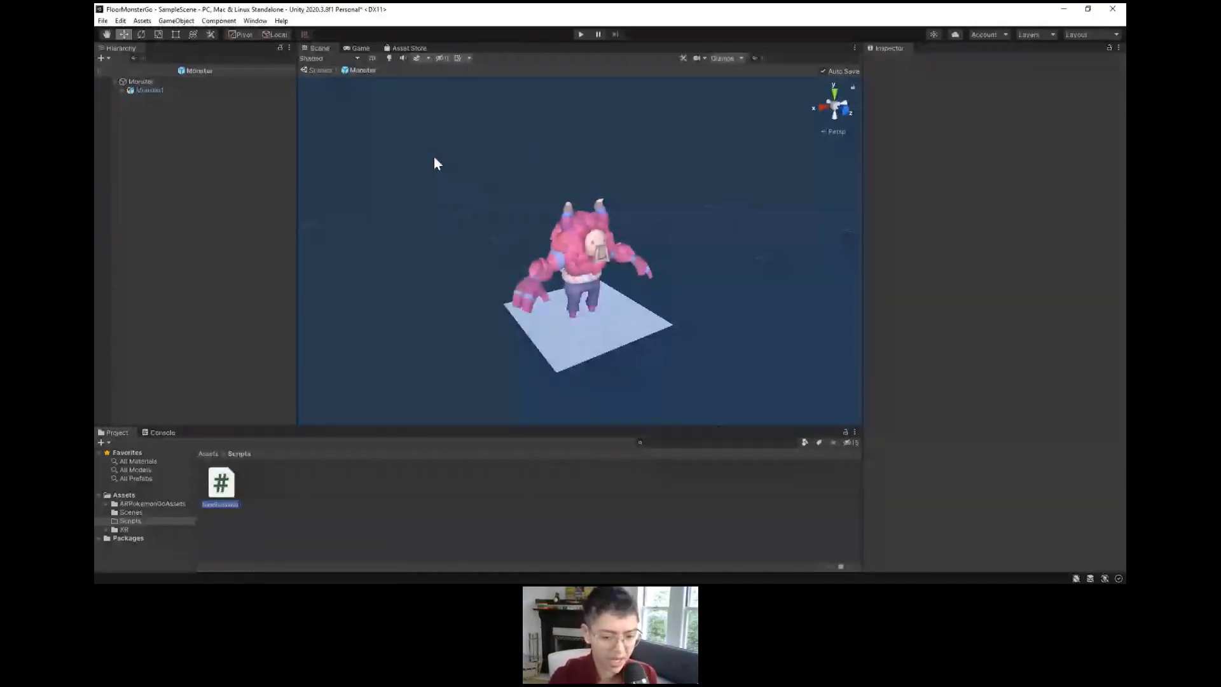
{"action": "type", "text": "Monster"}
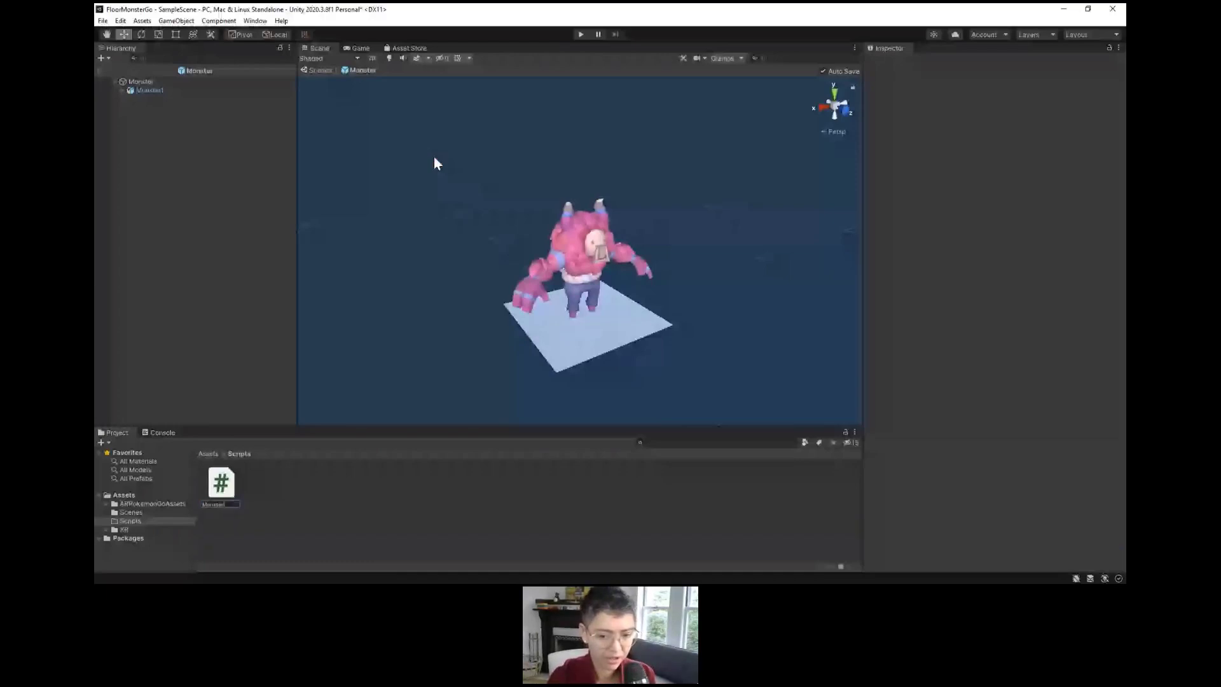
{"action": "type", "text": "Gener"}
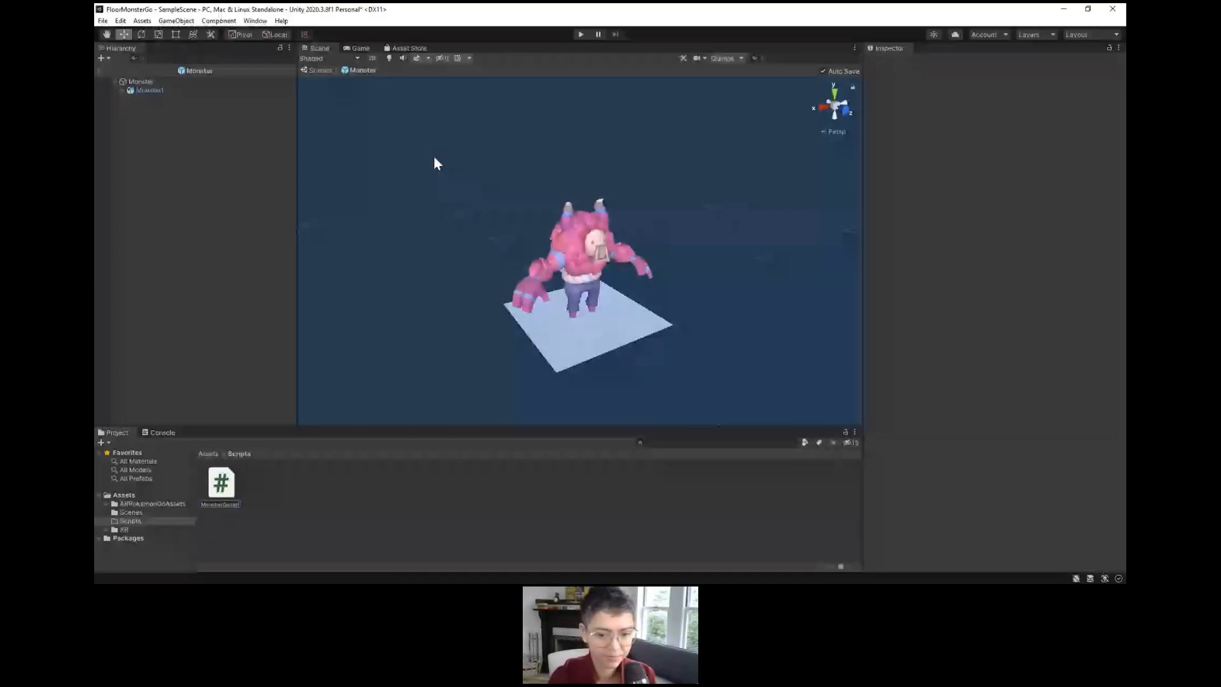
{"action": "type", "text": "ator"}
{"action": "key", "text": "Return"}
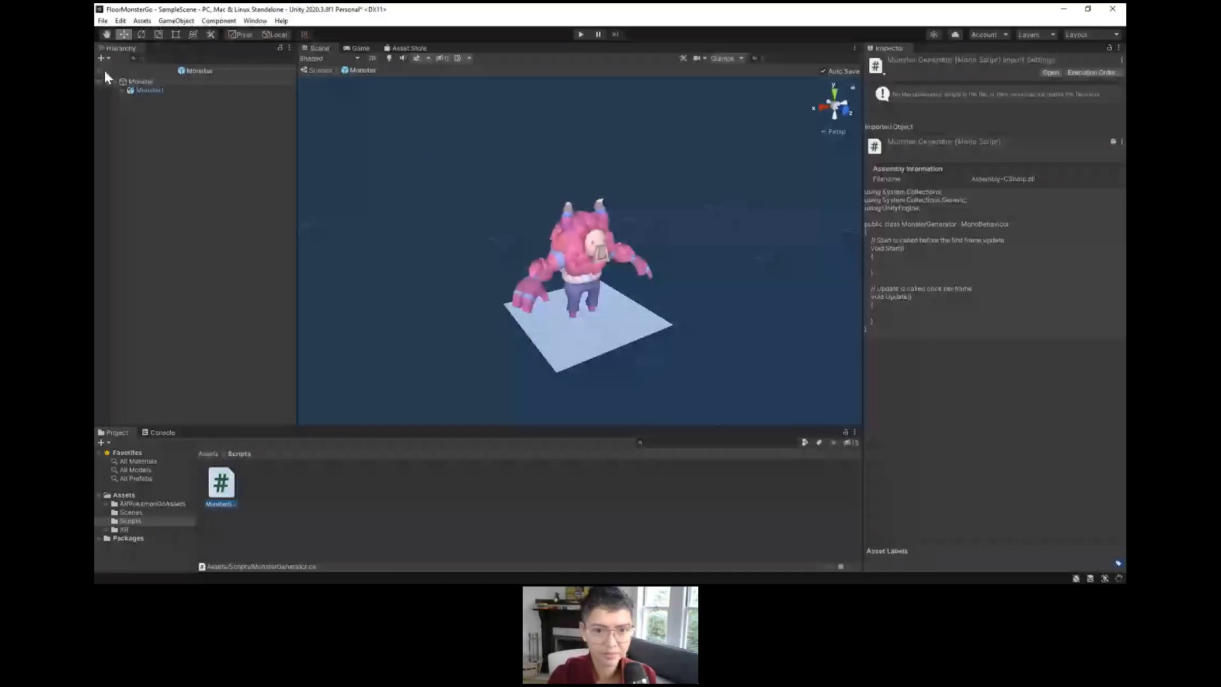
Step: Leave the Monster prefab for the main scene and open the MonsterGenerator script in Visual Studio
{"action": "left_click", "coordinate": [99, 70]}
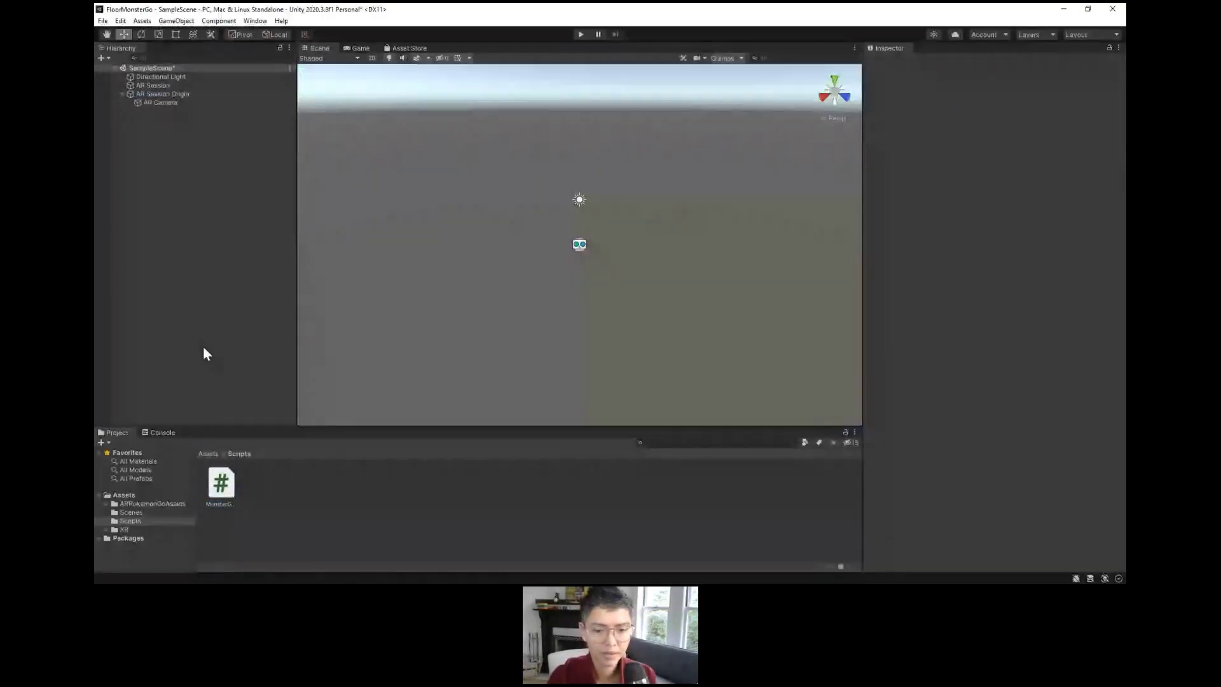
{"action": "left_click", "coordinate": [218, 487]}
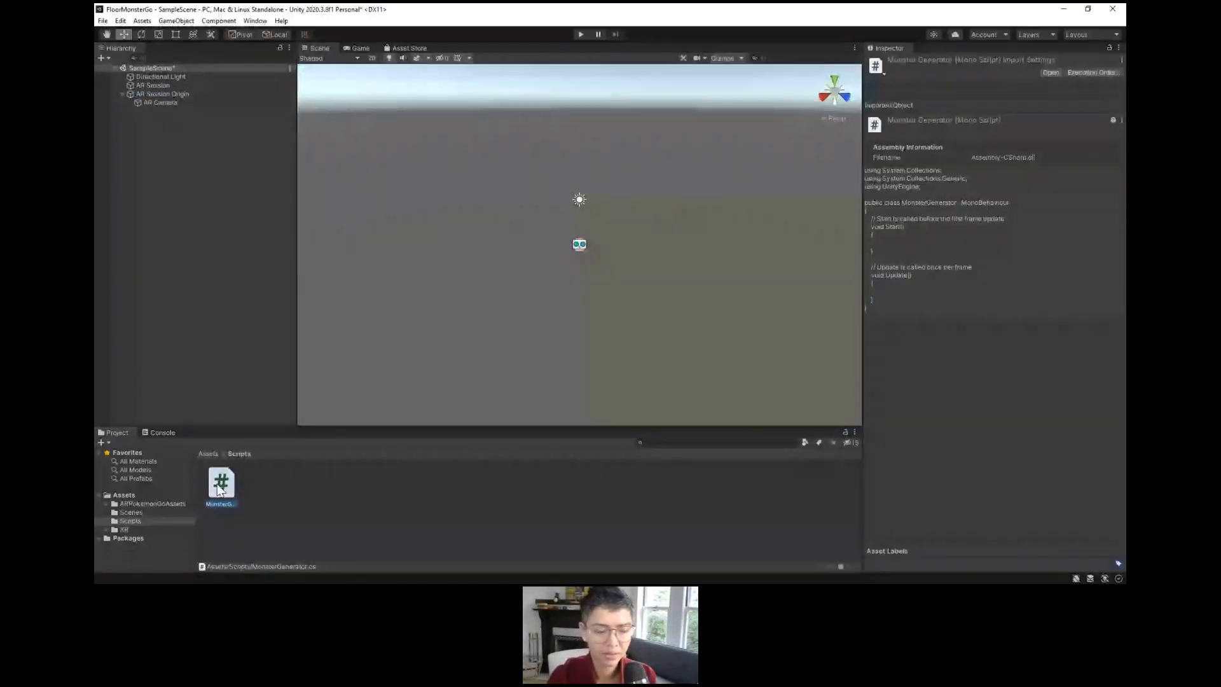
{"action": "double_click", "coordinate": [218, 487]}
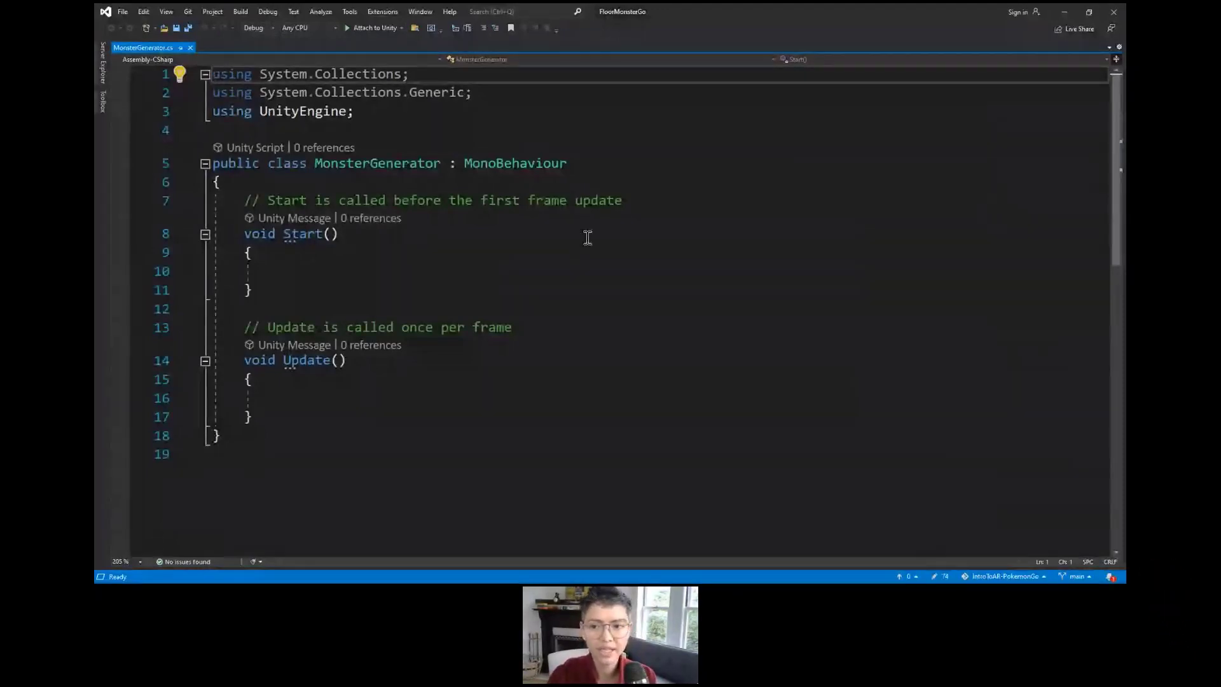
{"action": "left_click_drag", "start_coordinate": [625, 201], "coordinate": [247, 204]}
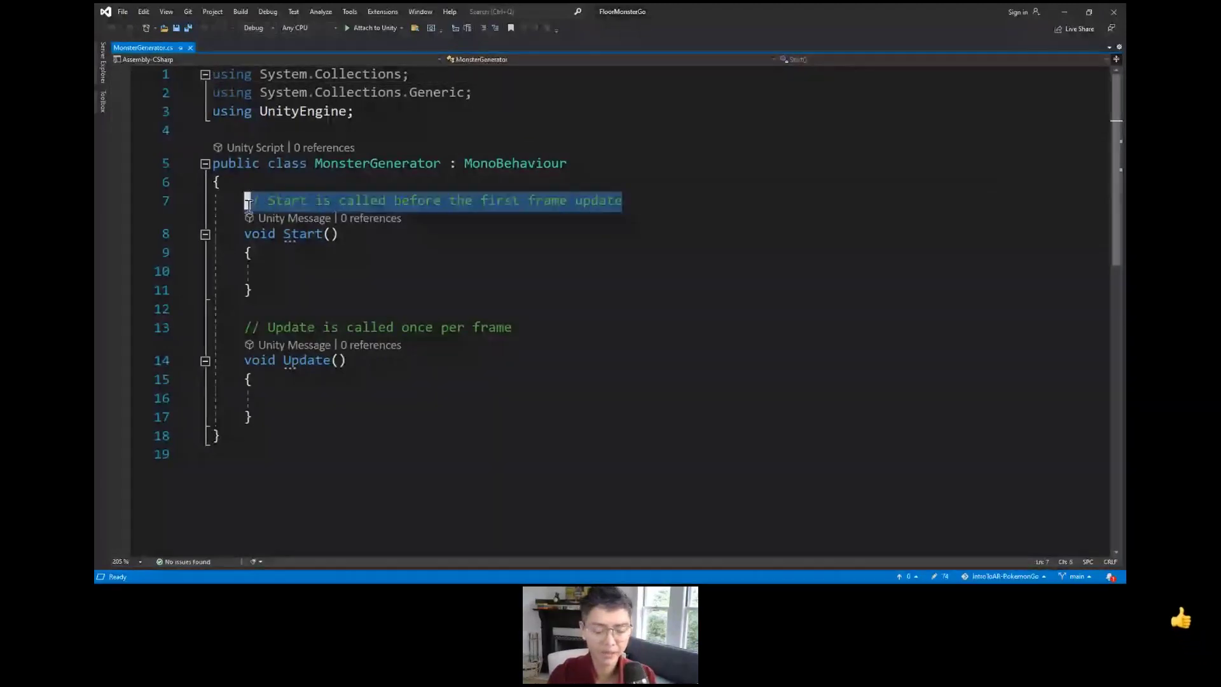
{"action": "left_click", "coordinate": [286, 231]}
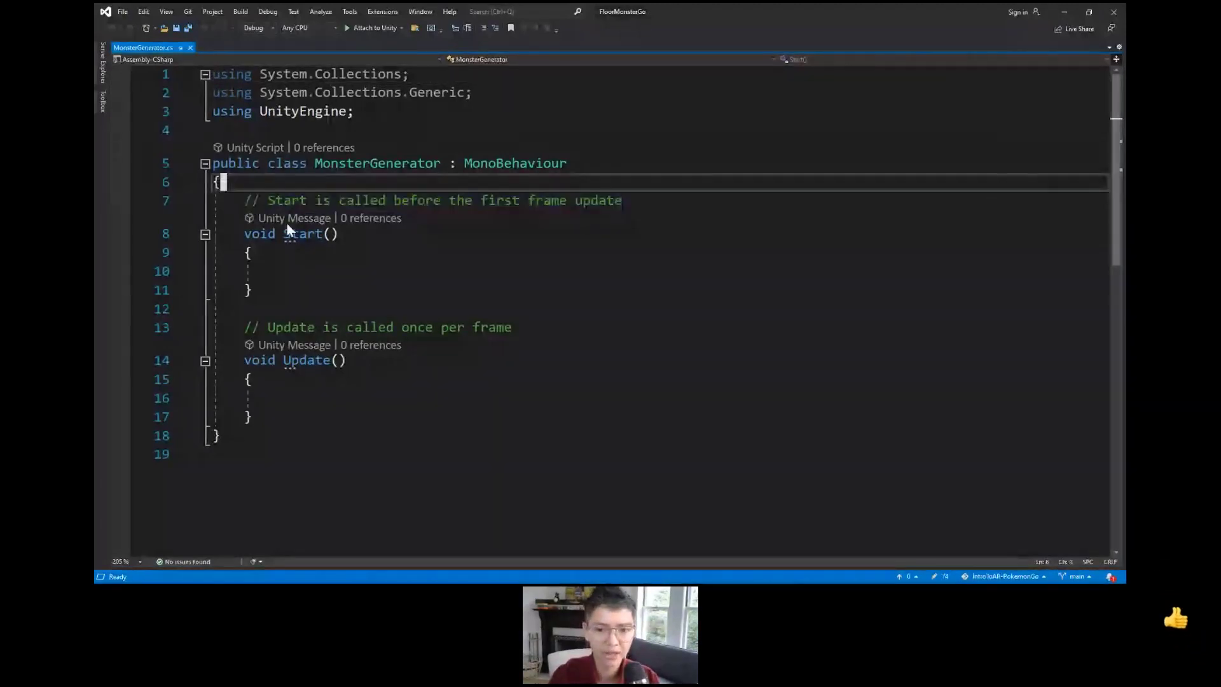
{"action": "left_click_drag", "start_coordinate": [239, 234], "coordinate": [326, 303]}
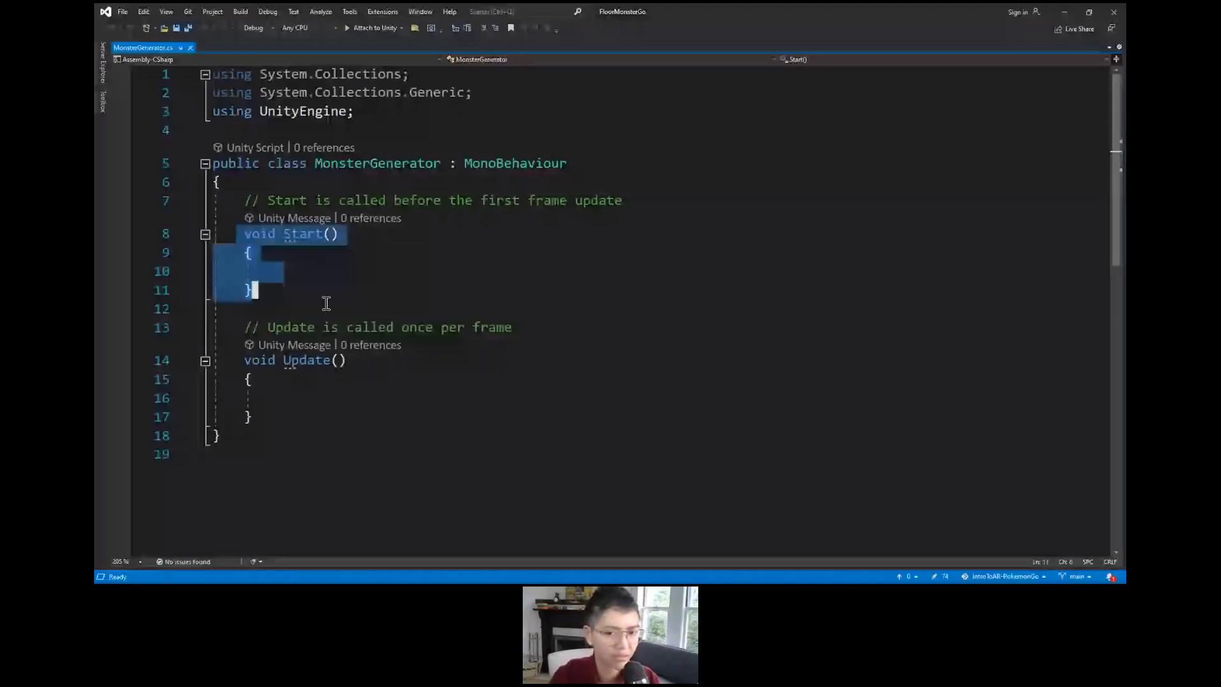
{"action": "left_click", "coordinate": [294, 271]}
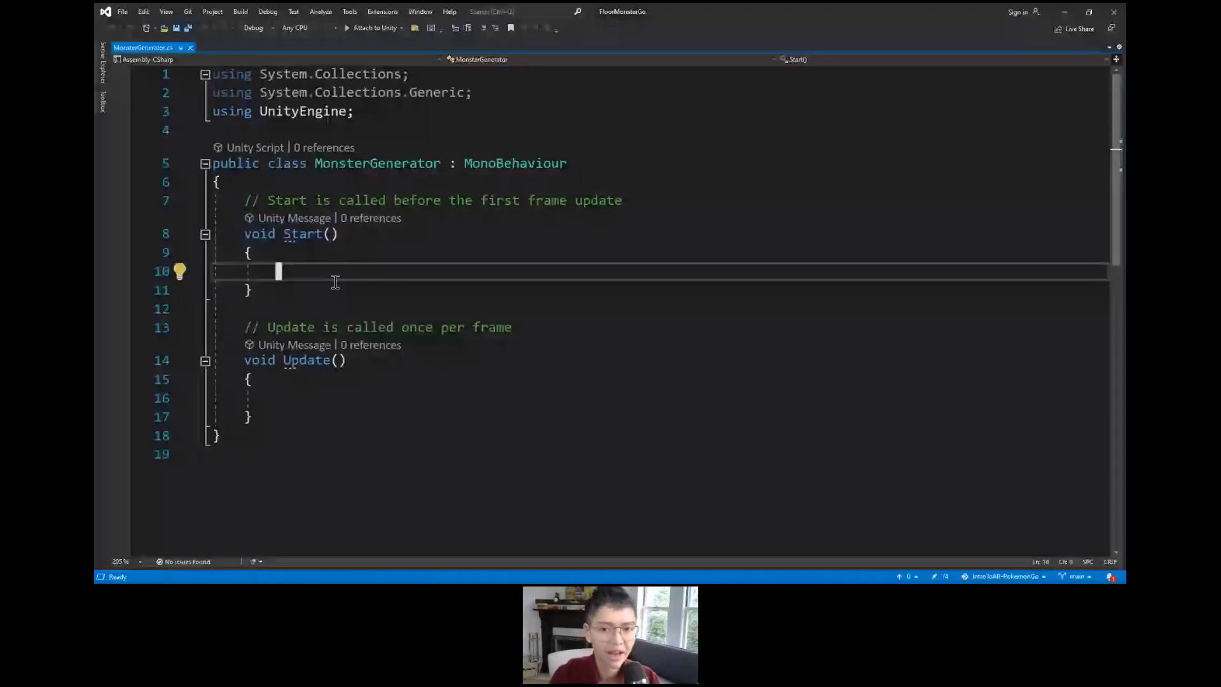
{"action": "double_click", "coordinate": [304, 164]}
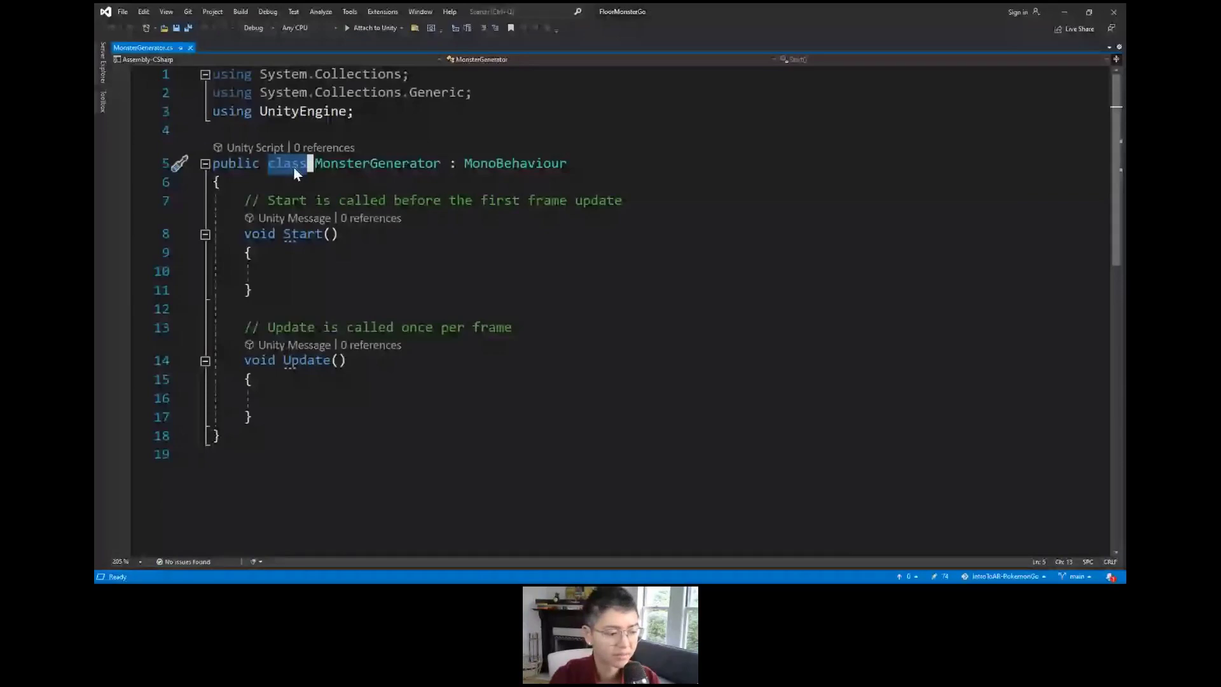
{"action": "left_click", "coordinate": [315, 273]}
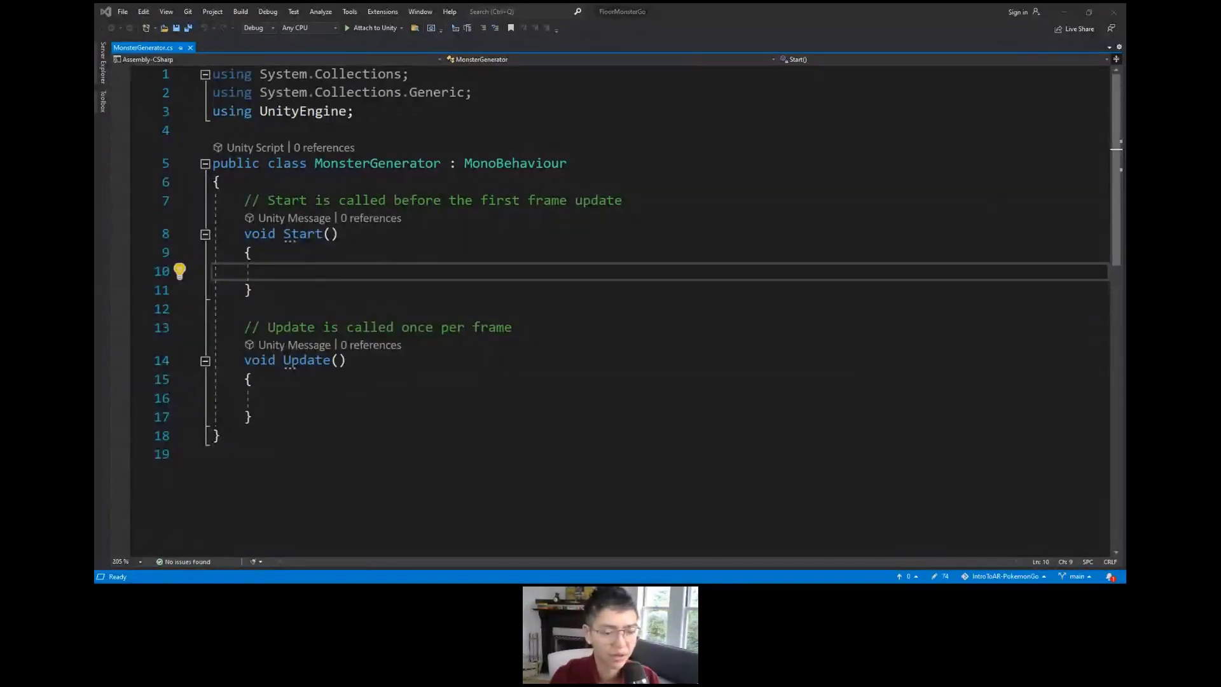
Step: Delete the comment above Start() and add a using directive for UnityEngine.XR.ARFoundation below the UnityEngine one
{"action": "left_click_drag", "start_coordinate": [245, 200], "coordinate": [635, 210]}
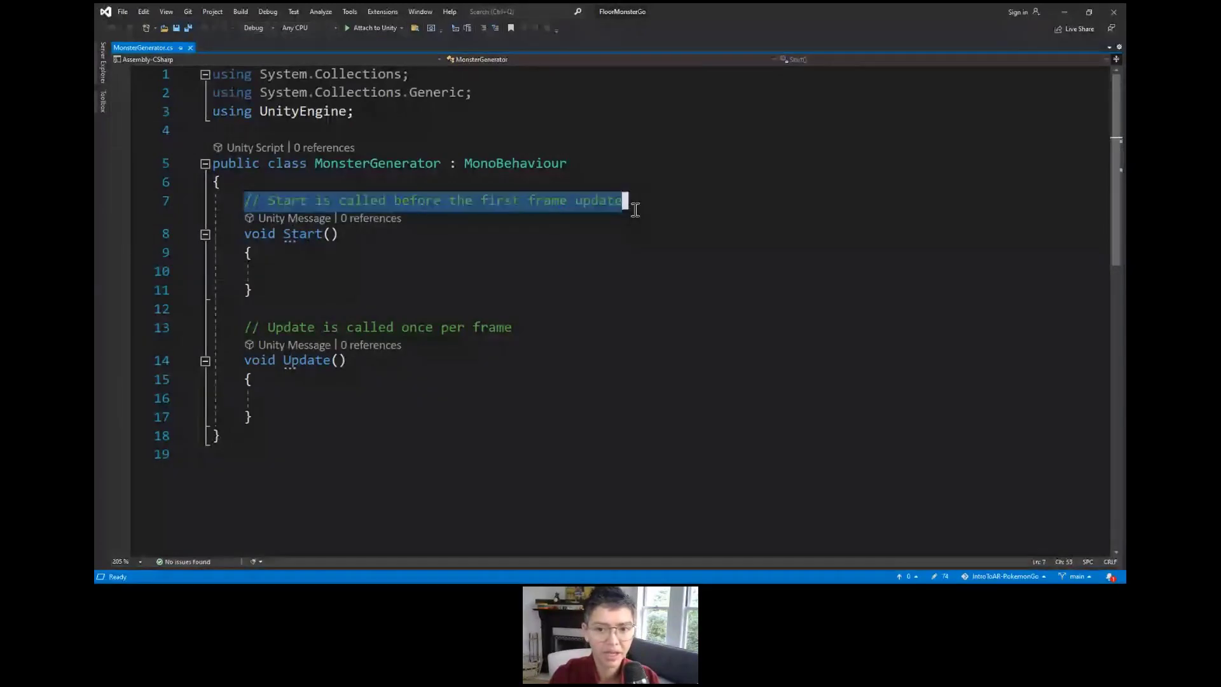
{"action": "key", "text": "BackSpace"}
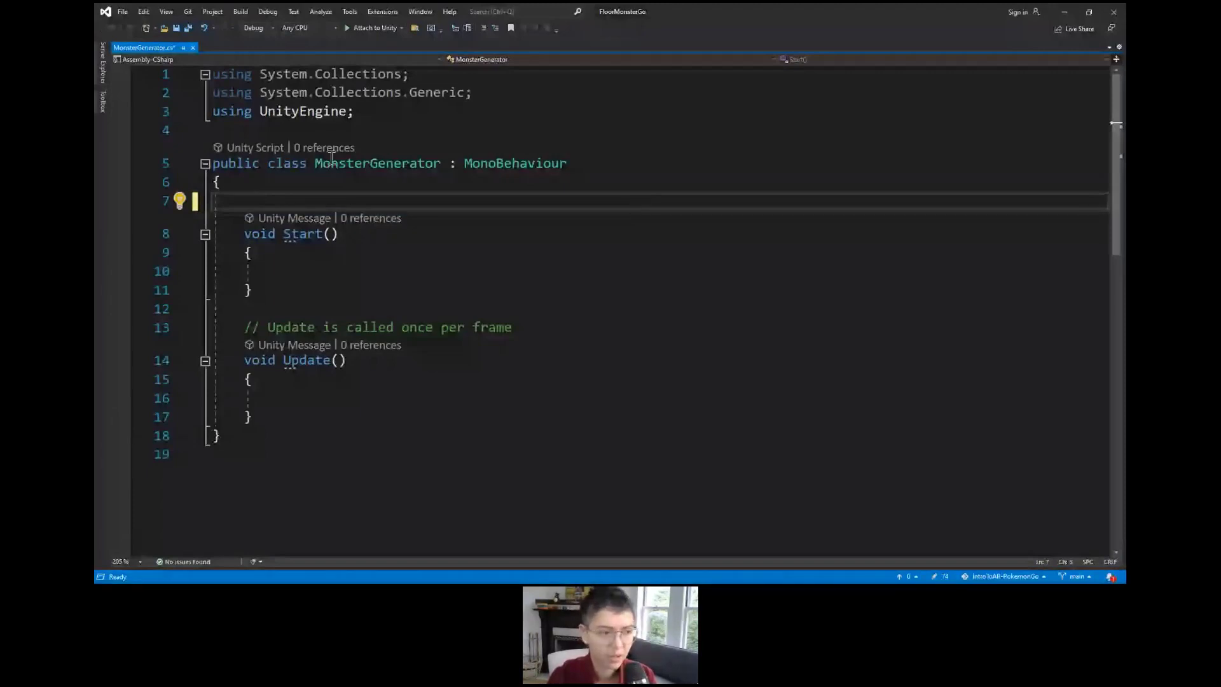
{"action": "left_click", "coordinate": [370, 111]}
{"action": "key", "text": "Return"}
{"action": "type", "text": "using"}
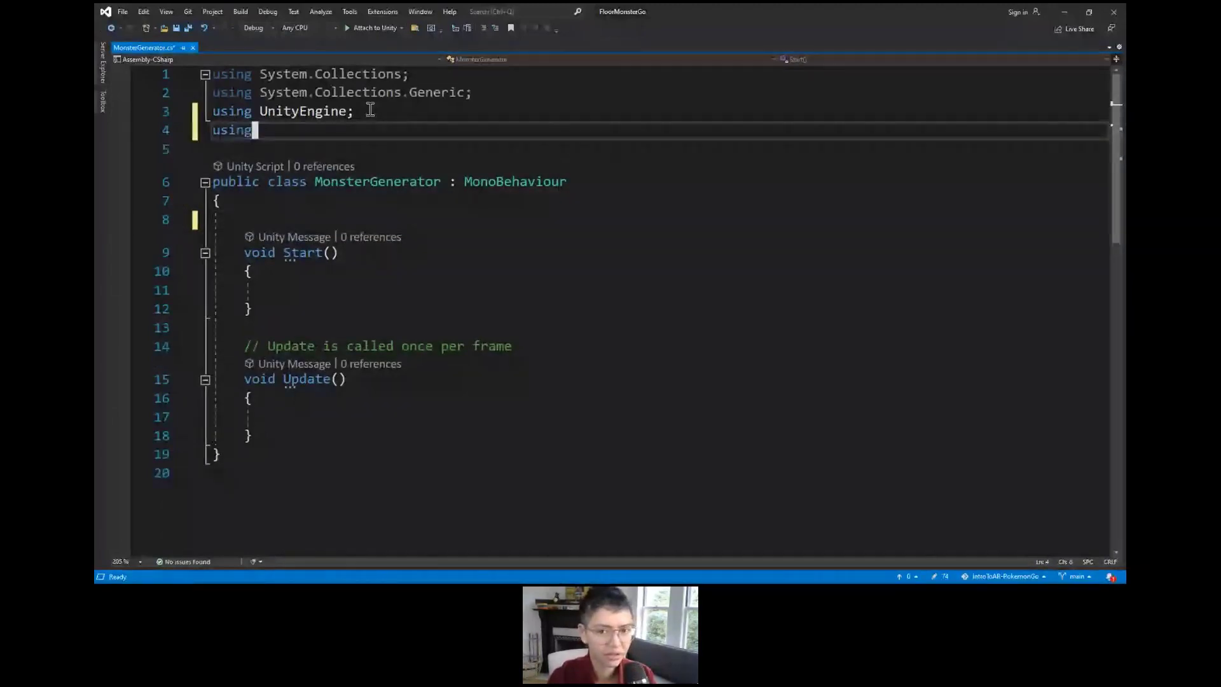
{"action": "type", "text": " UnityEngine."}
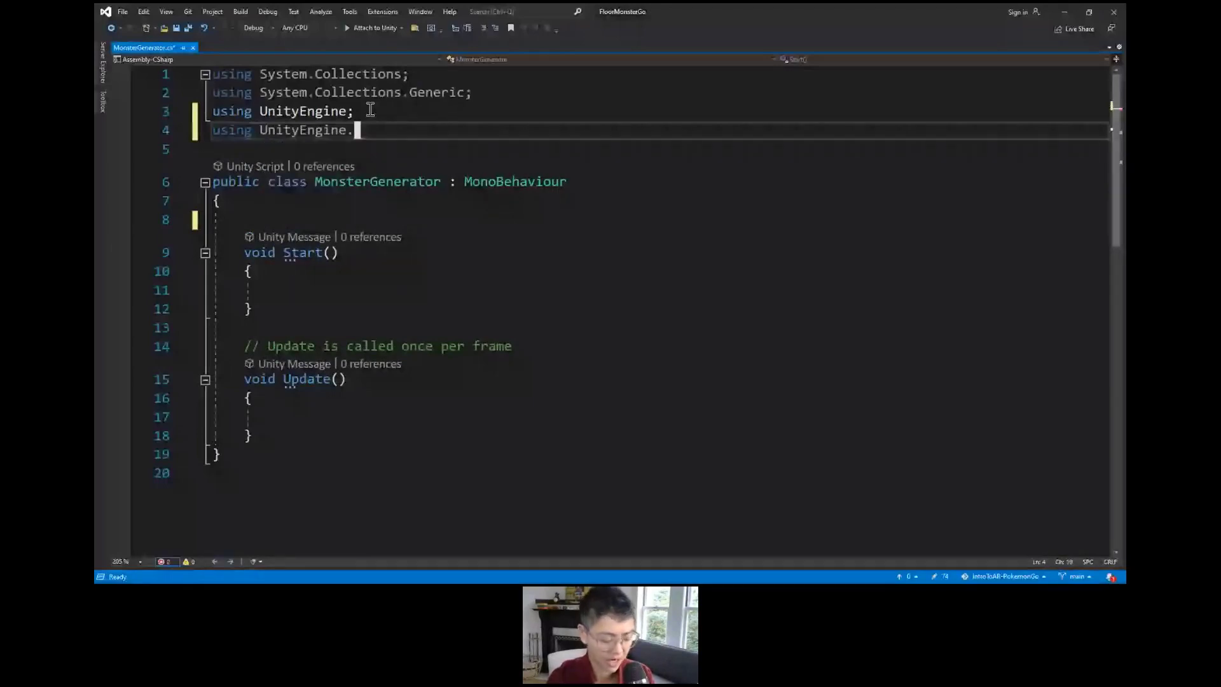
{"action": "type", "text": "XR."}
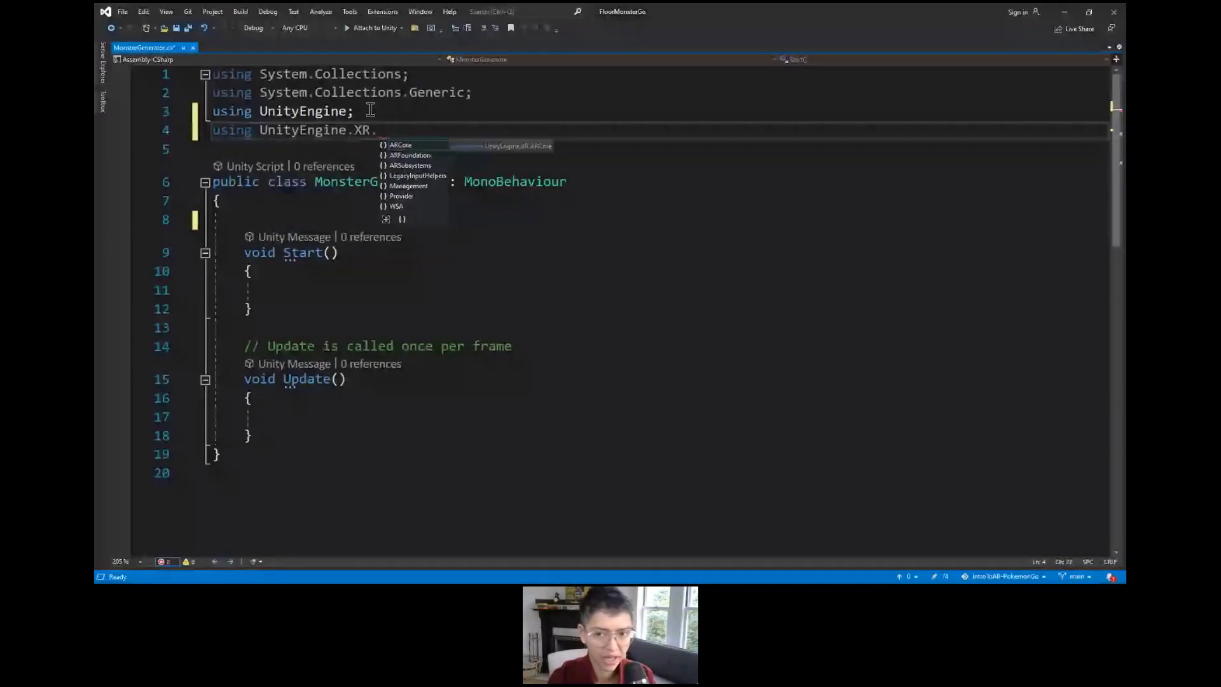
{"action": "type", "text": "ARFOu"}
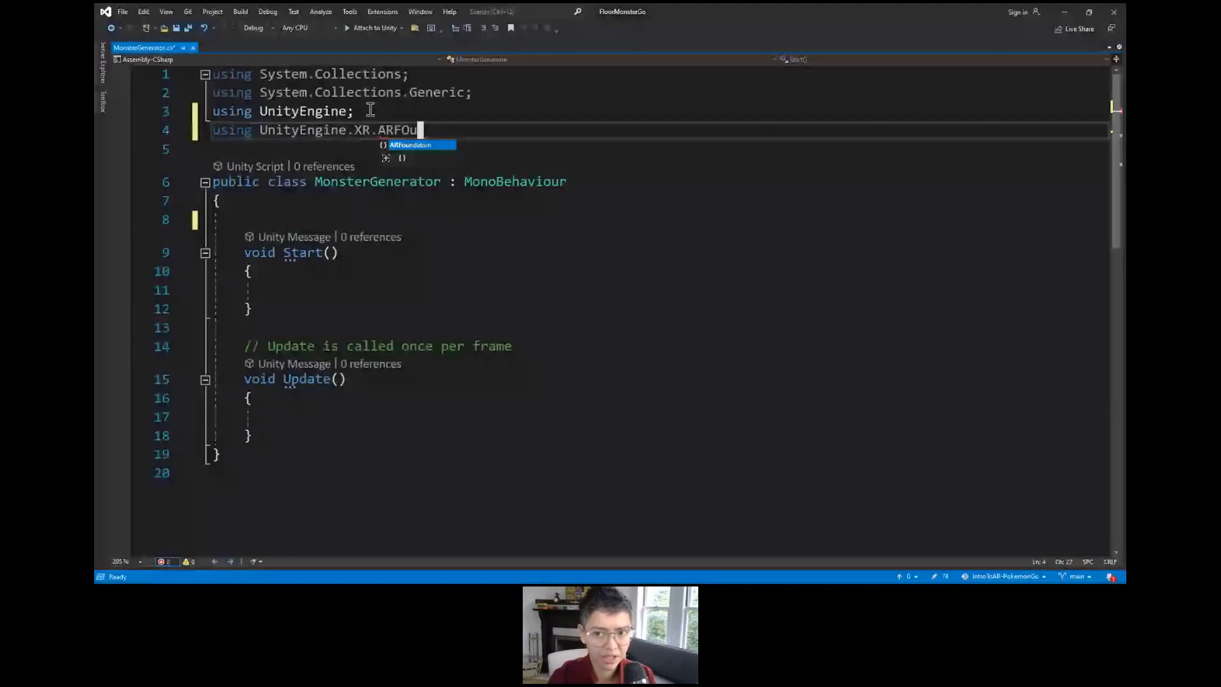
{"action": "type", "text": "ndation;"}
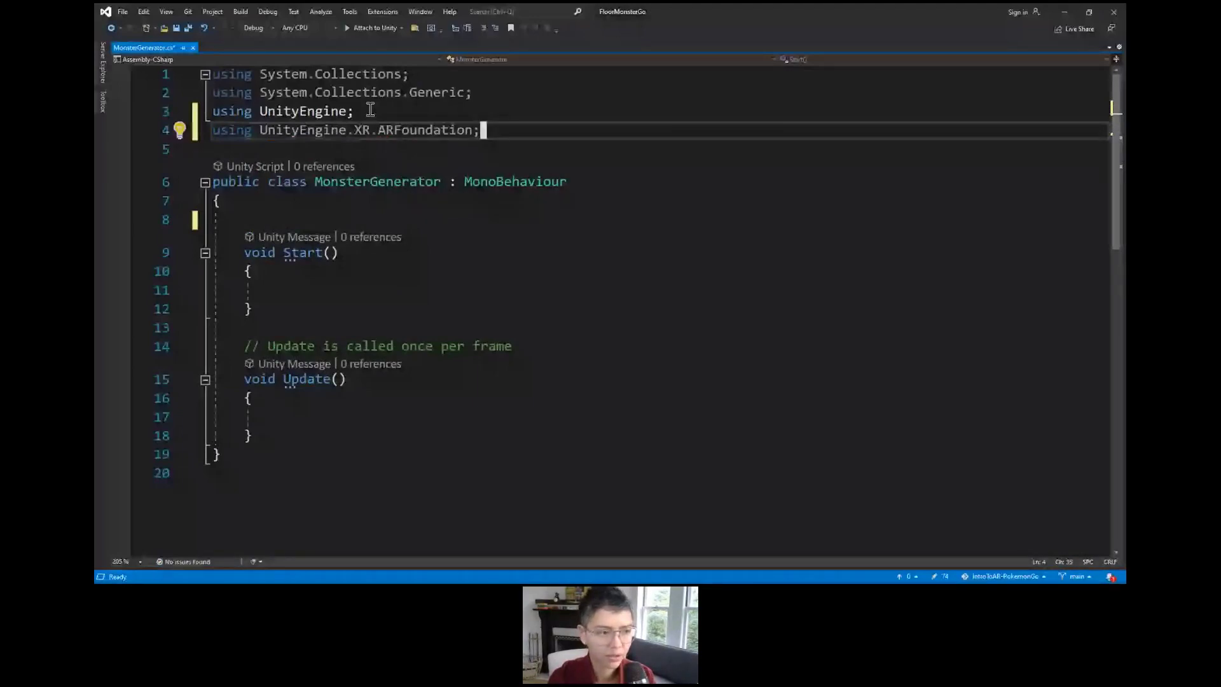
Step: Add a using directive for UnityEngine.XR.ARSubsystems on the following line and save the script
{"action": "key", "text": "Return"}
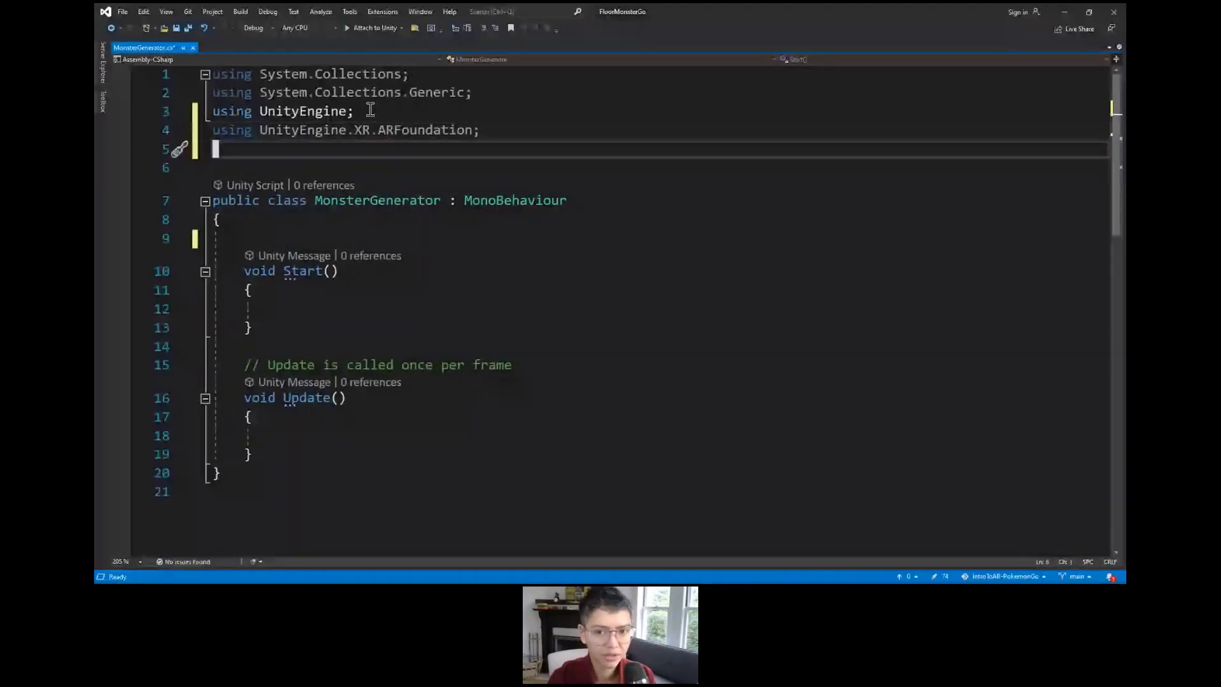
{"action": "type", "text": "using Unity"}
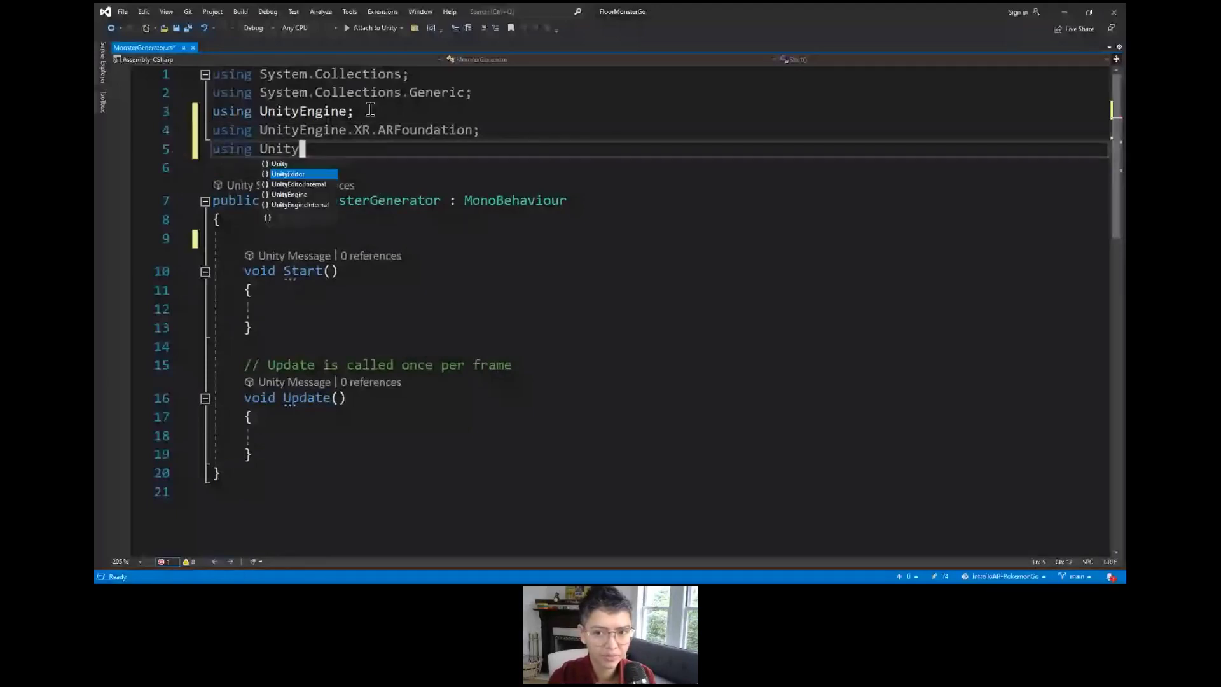
{"action": "type", "text": "Engine.xr"}
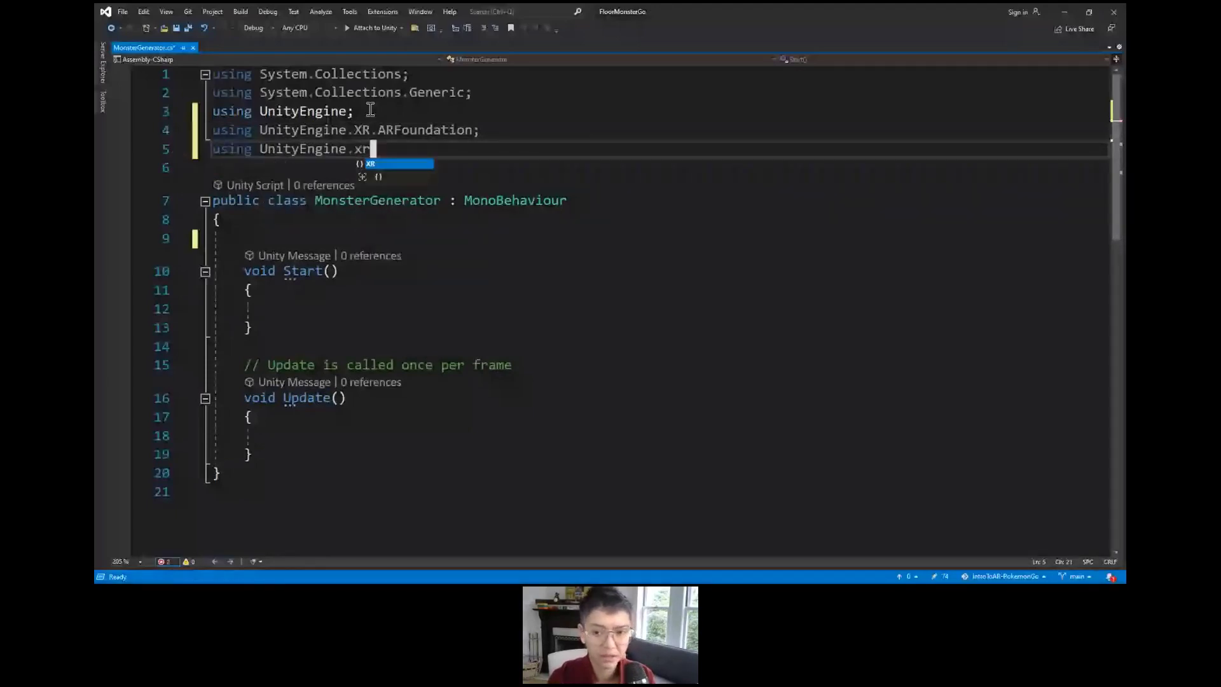
{"action": "type", "text": ".ARSubsystems;"}
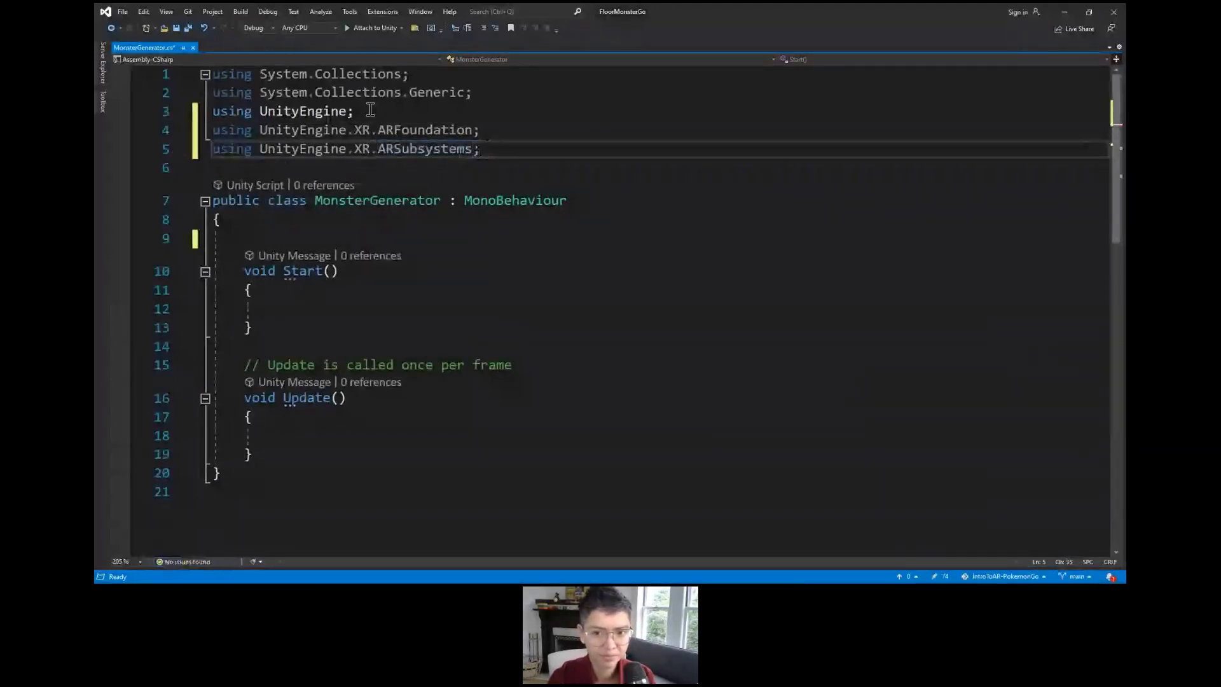
{"action": "key", "text": "ctrl+s"}
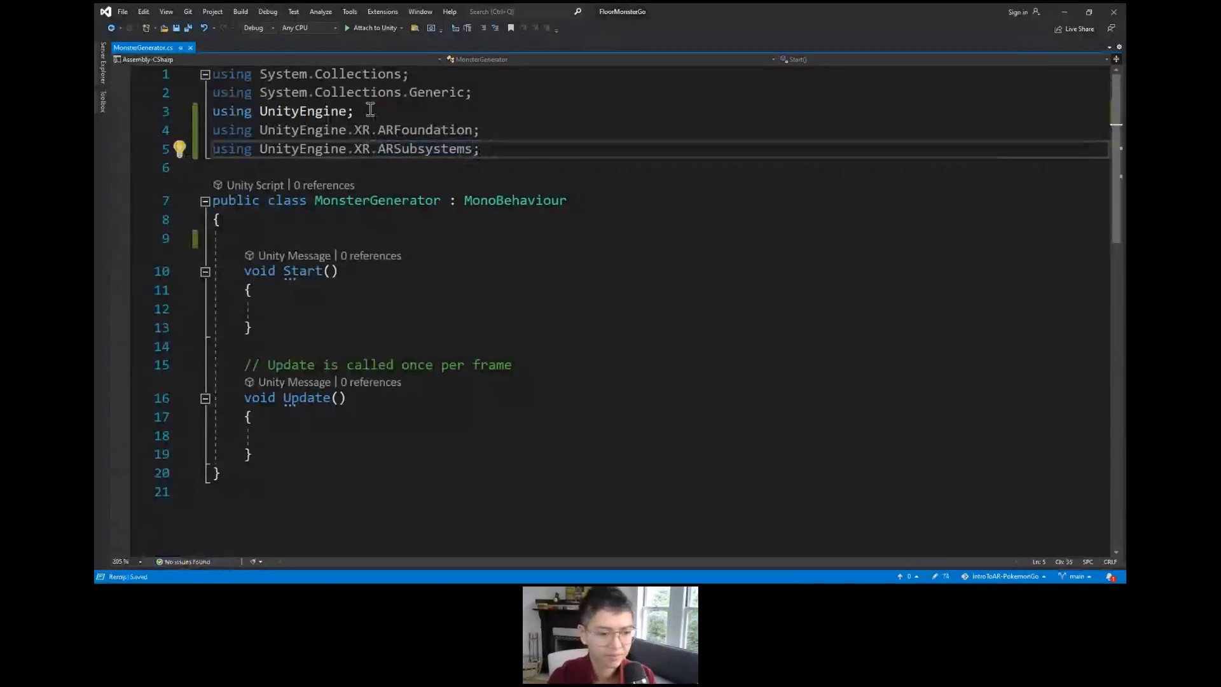
Step: Declare a public ARPlaneManager field named planeManager at the start of the MonsterGenerator class
{"action": "left_click", "coordinate": [285, 238]}
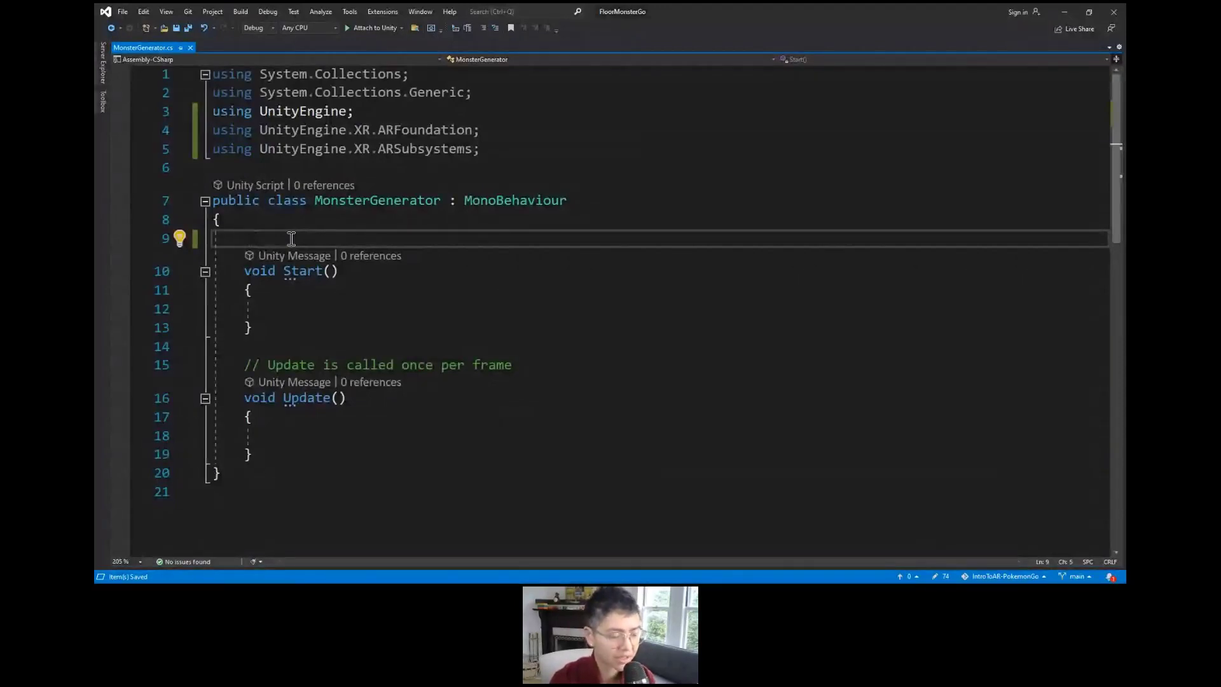
{"action": "type", "text": "pub"}
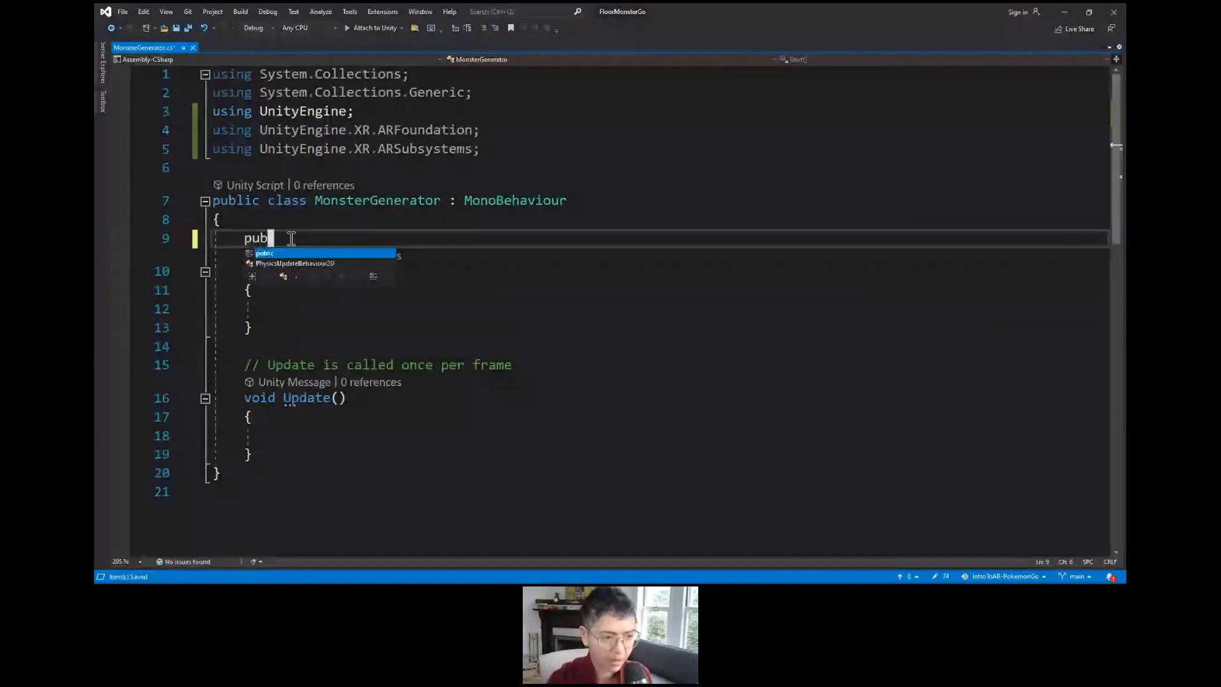
{"action": "type", "text": "lic ARPlaneManager "}
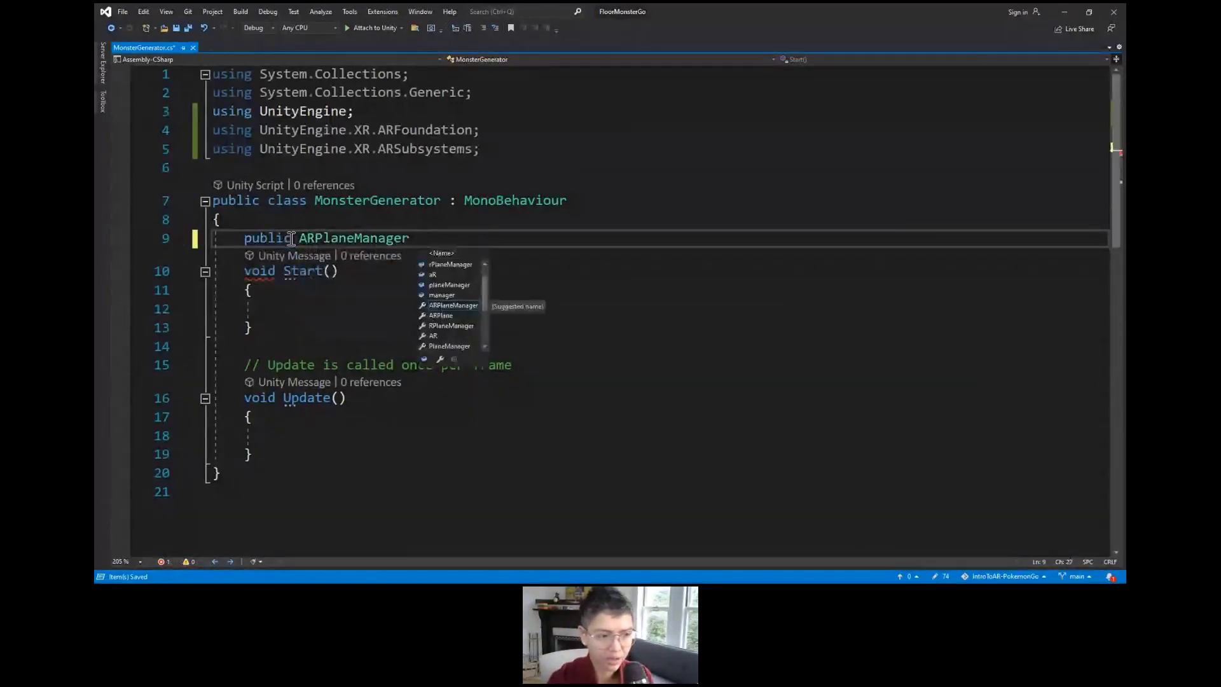
{"action": "type", "text": "planeManager;"}
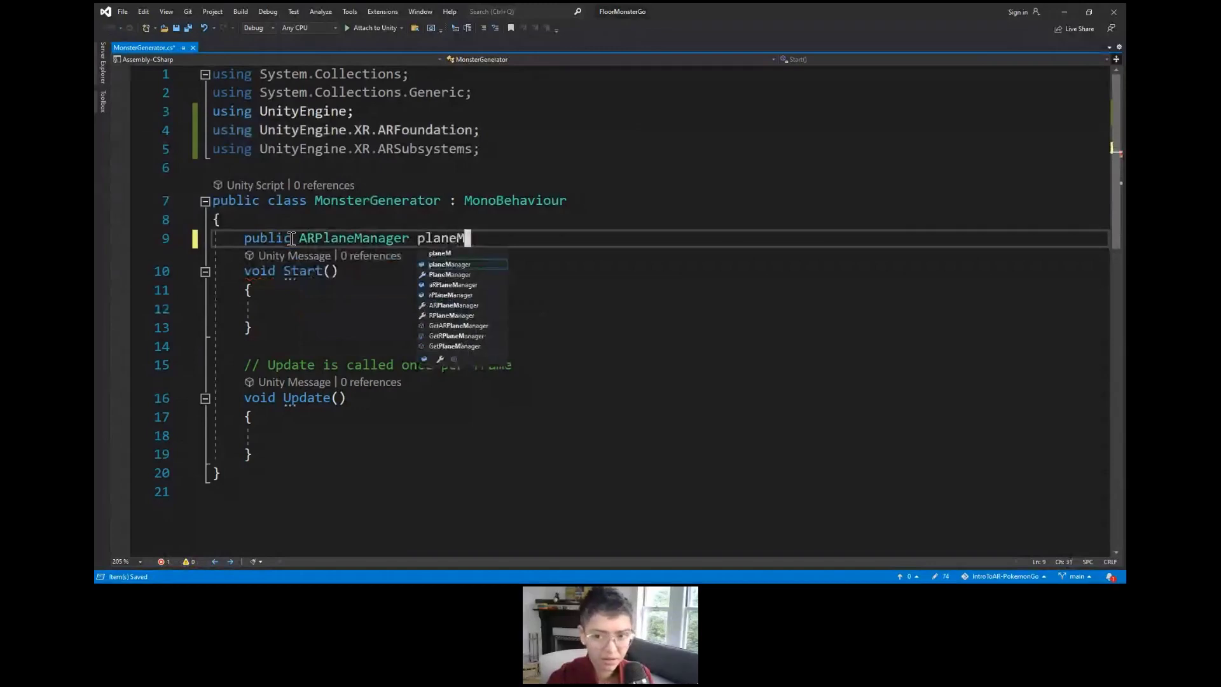
Step: Declare a public GameObject field named monster below planeManager, followed by blank lines before Start()
{"action": "key", "text": "Return"}
{"action": "type", "text": "pu"}
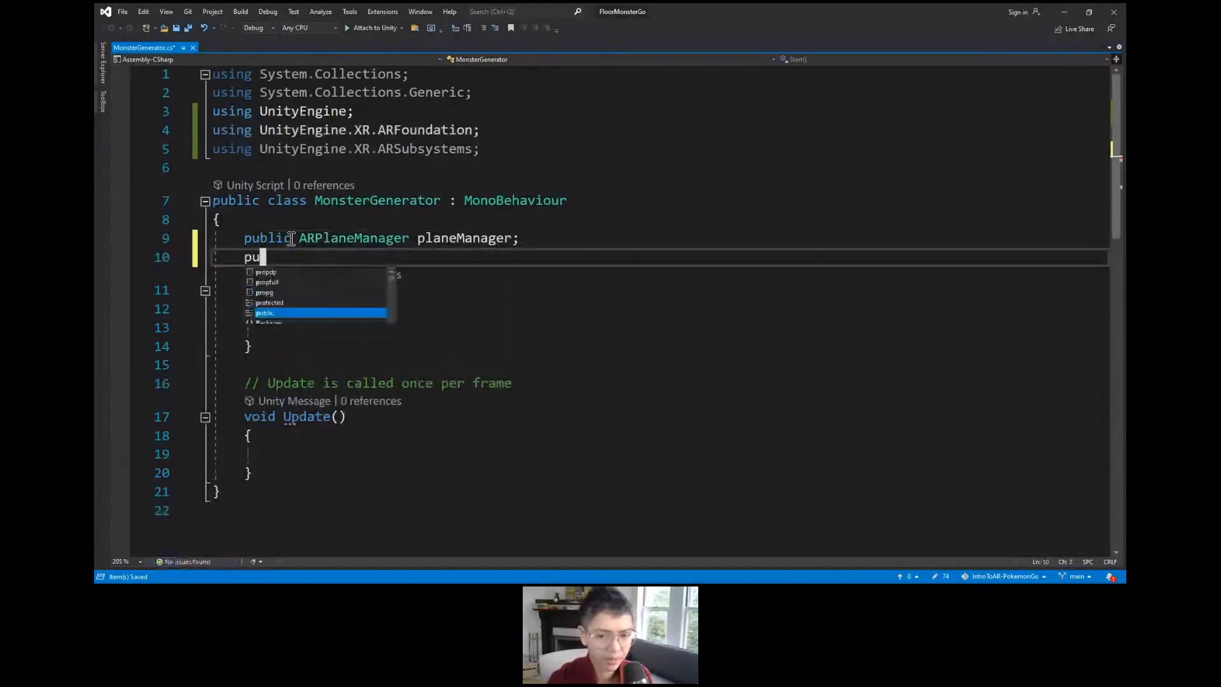
{"action": "type", "text": "blic GameObject "}
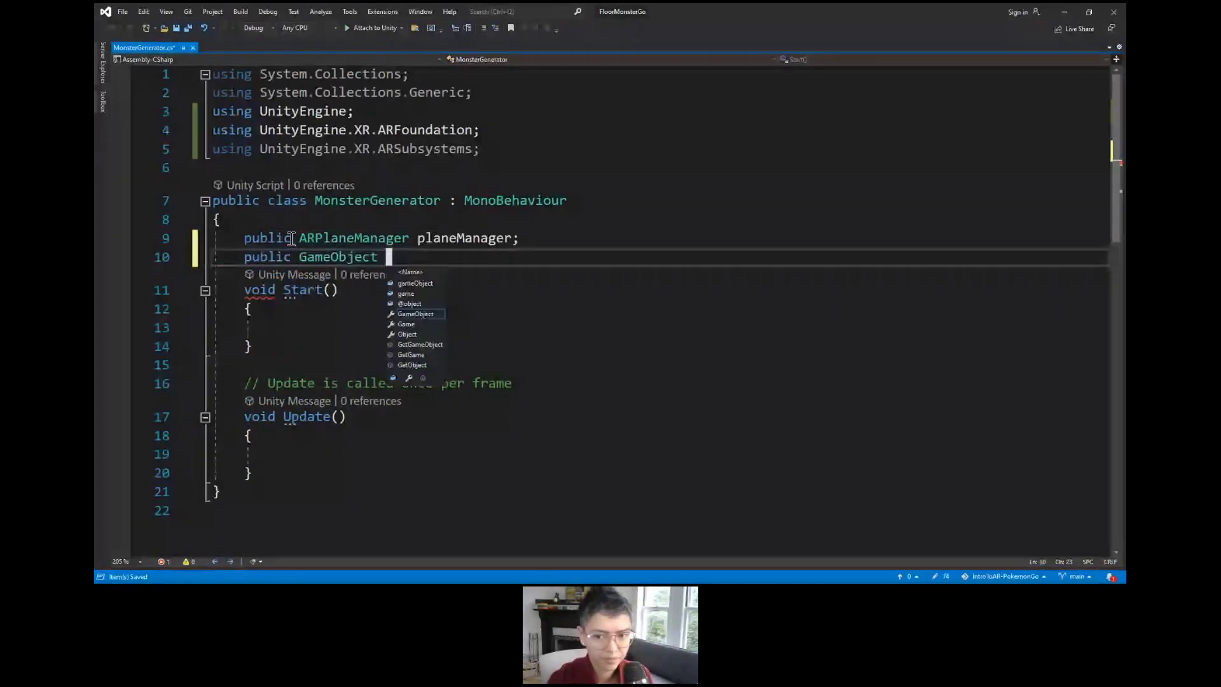
{"action": "type", "text": "monster;"}
{"action": "key", "text": "Return"}
{"action": "key", "text": "Return"}
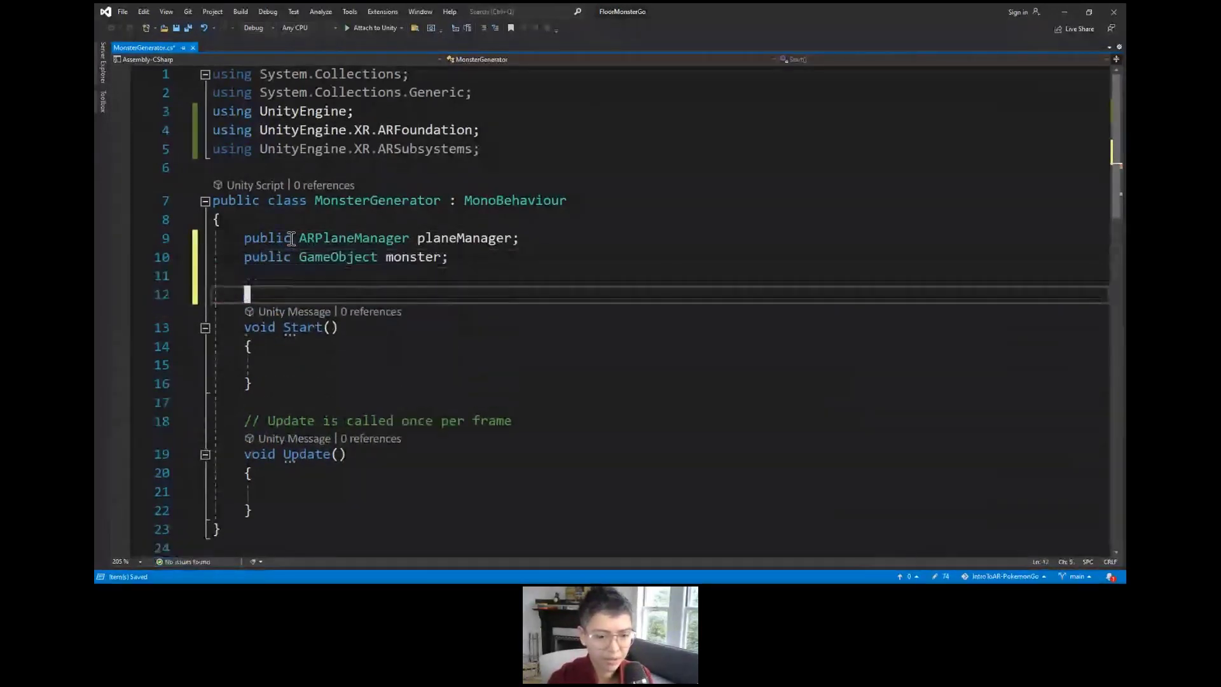
Step: Declare a private bool field named isMonsterPlaced below the monster field, followed by a blank line
{"action": "type", "text": "p"}
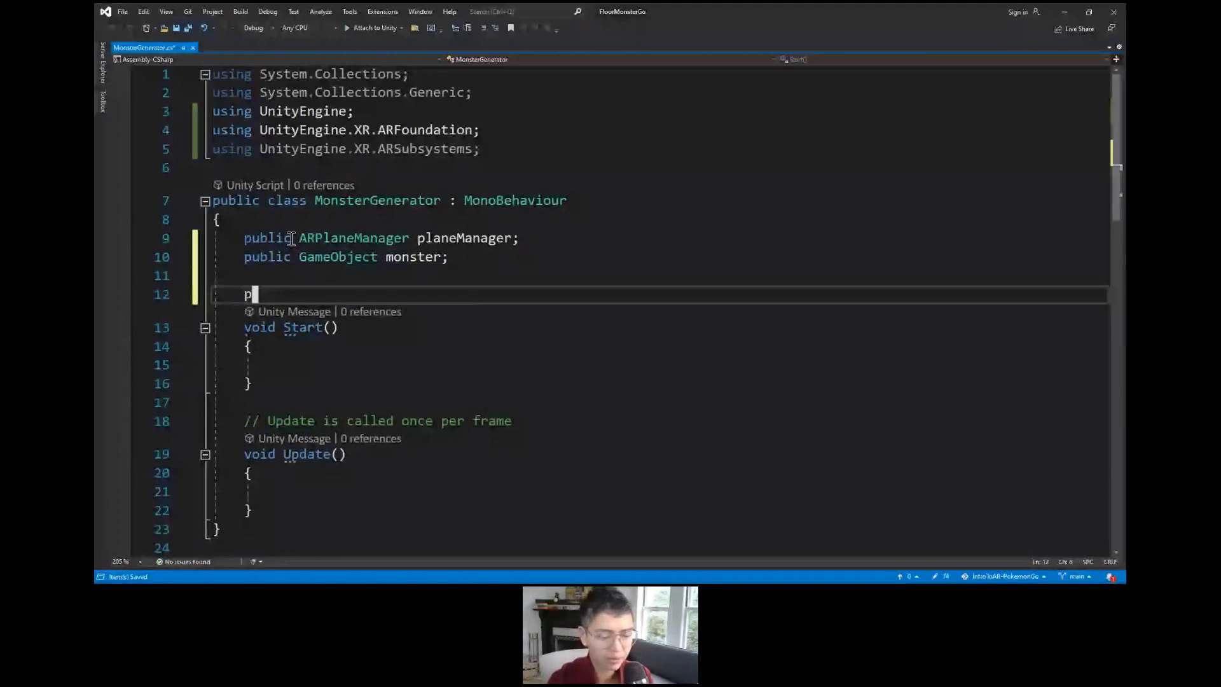
{"action": "type", "text": "rivate bool"}
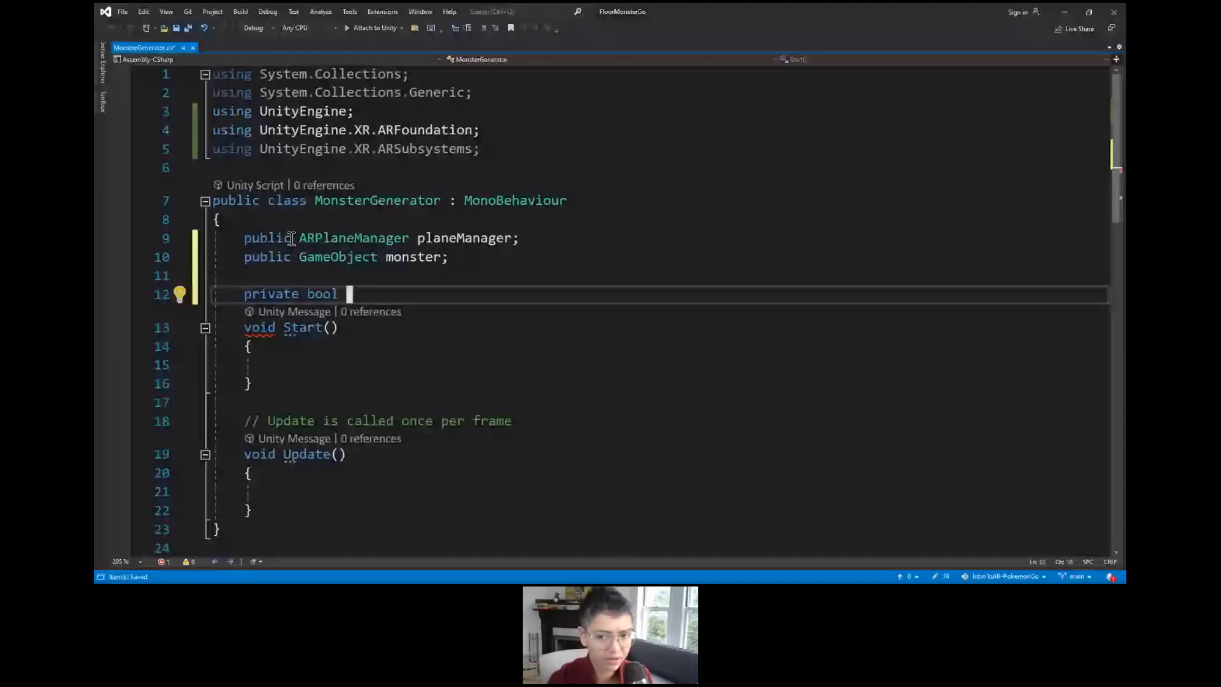
{"action": "type", "text": "isMonsterPlaced;"}
{"action": "key", "text": "Return"}
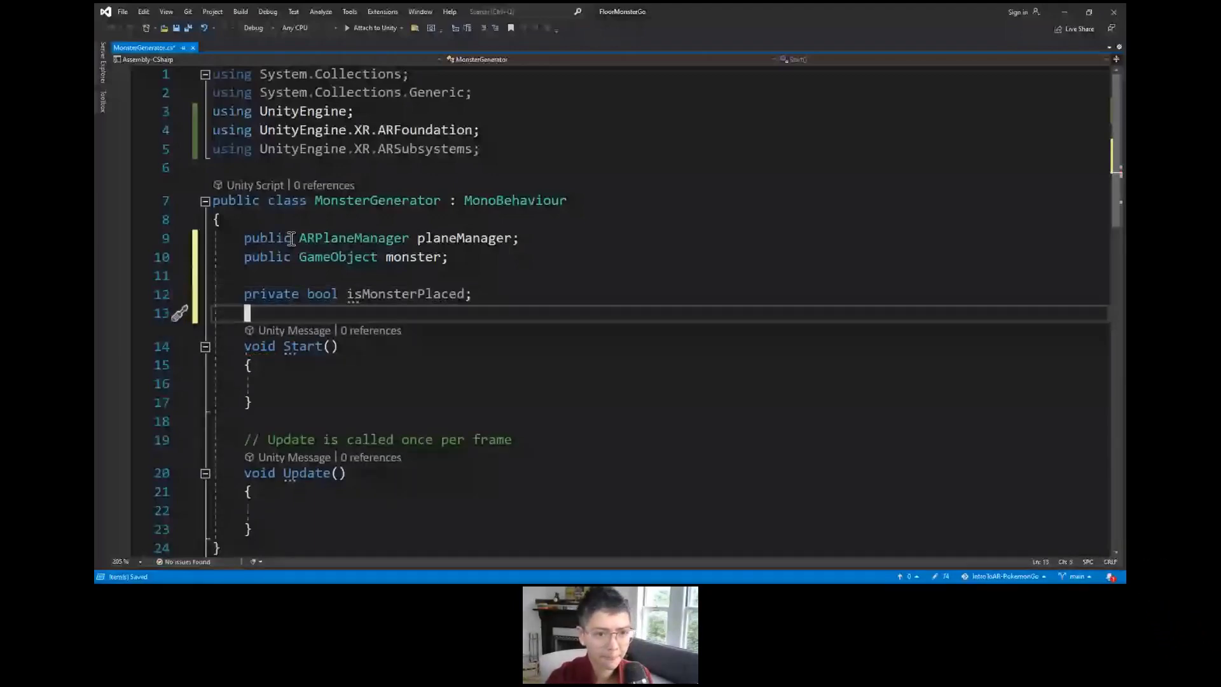
{"action": "key", "text": "alt+Tab"}
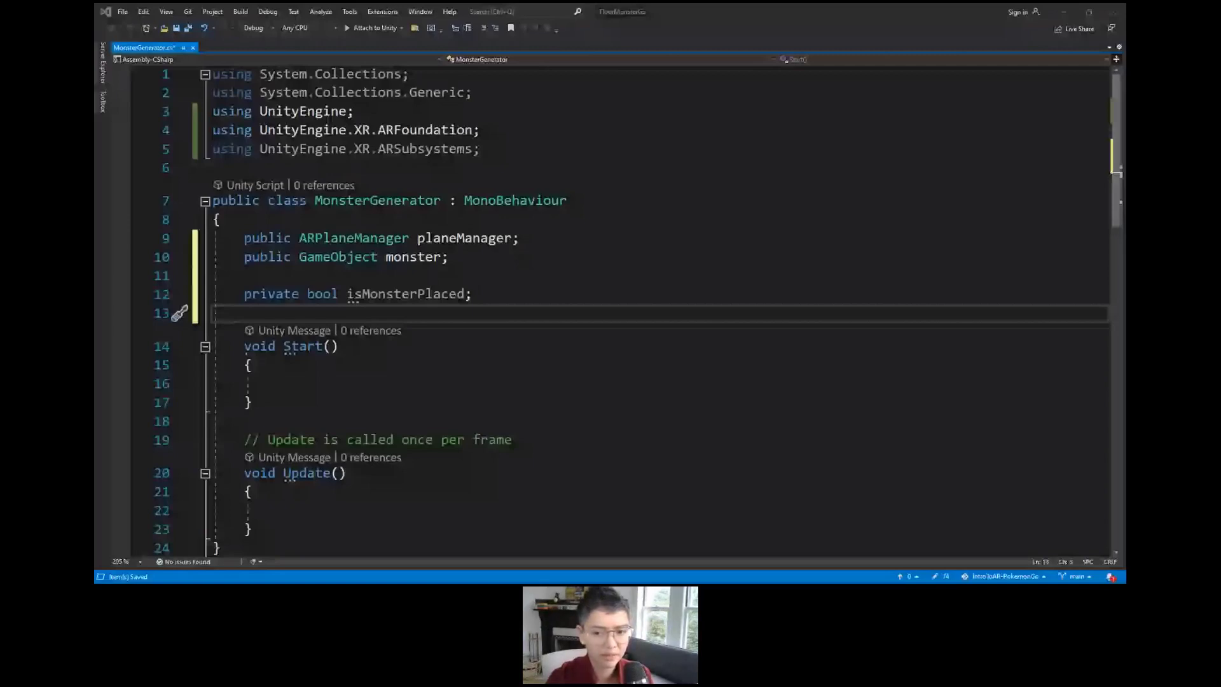
{"action": "left_click", "coordinate": [445, 383]}
{"action": "type", "text": "isMonsterPlaced"}
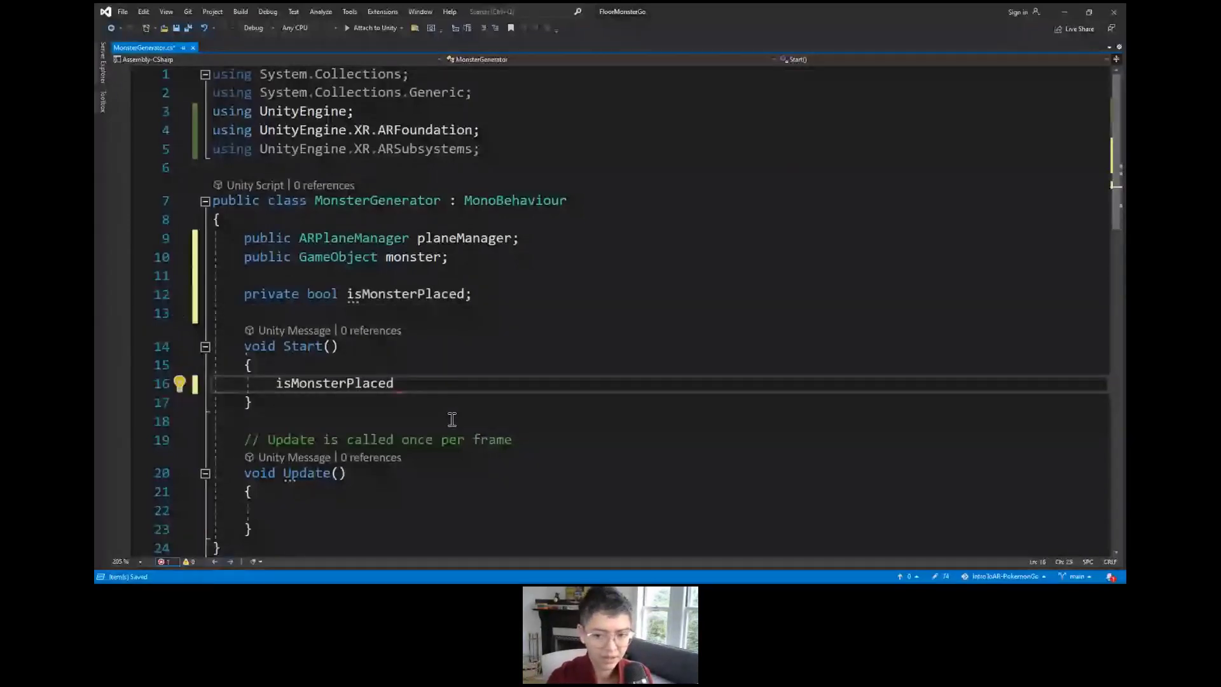
{"action": "type", "text": " = false;"}
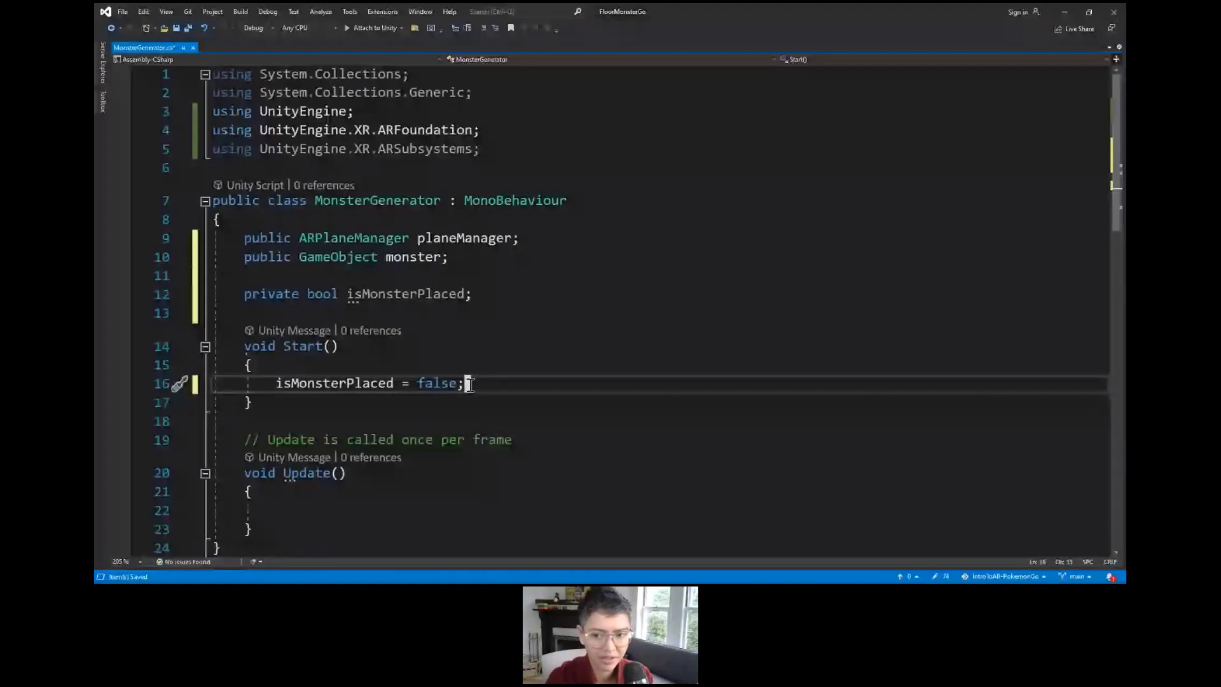
{"action": "key", "text": "ctrl+z"}
{"action": "key", "text": "ctrl+z"}
{"action": "key", "text": "ctrl+z"}
Step: Initialize isMonsterPlaced to false directly in its field declaration
{"action": "type", "text": "= "}
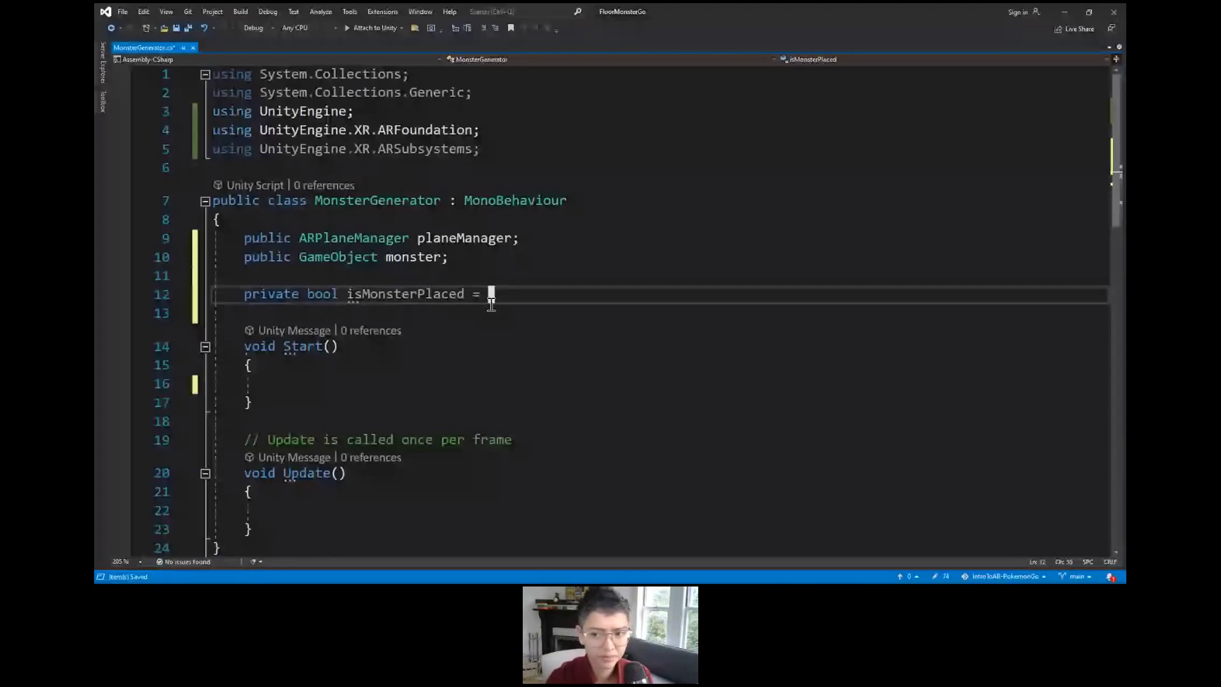
{"action": "type", "text": "false;;"}
{"action": "key", "text": "BackSpace"}
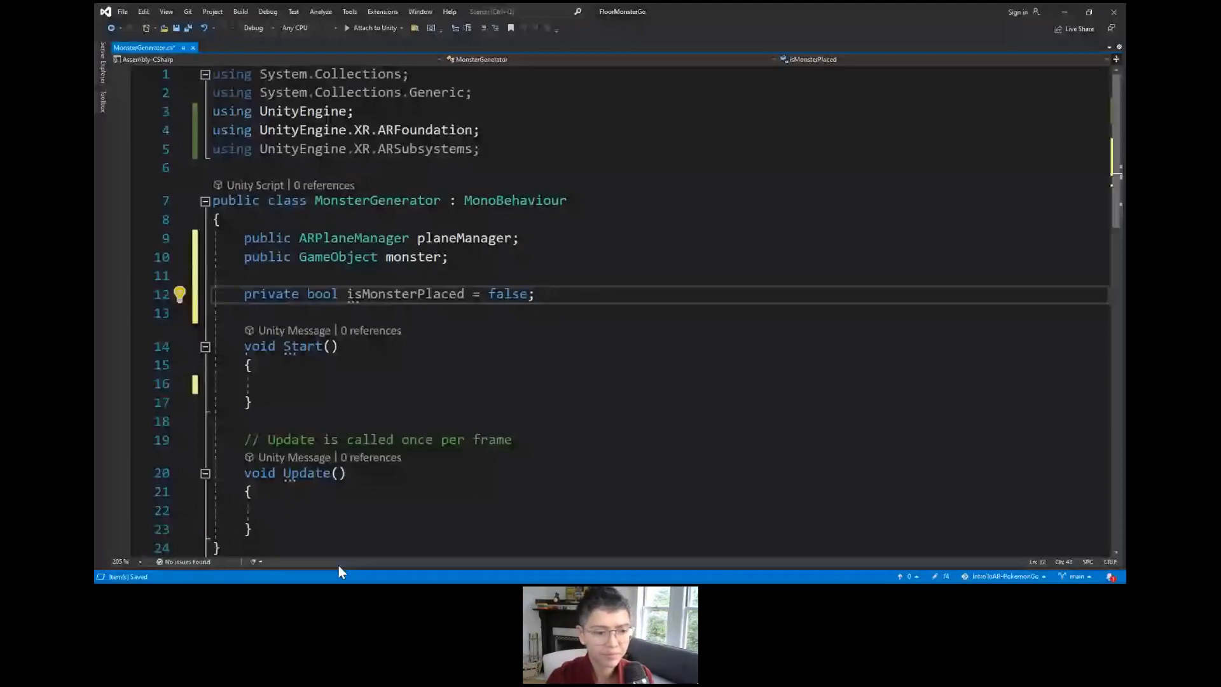
Step: Delete the comment above the Update() method
{"action": "scroll", "coordinate": [526, 432], "scroll_direction": "down", "scroll_amount": 1}
{"action": "left_click", "coordinate": [526, 453]}
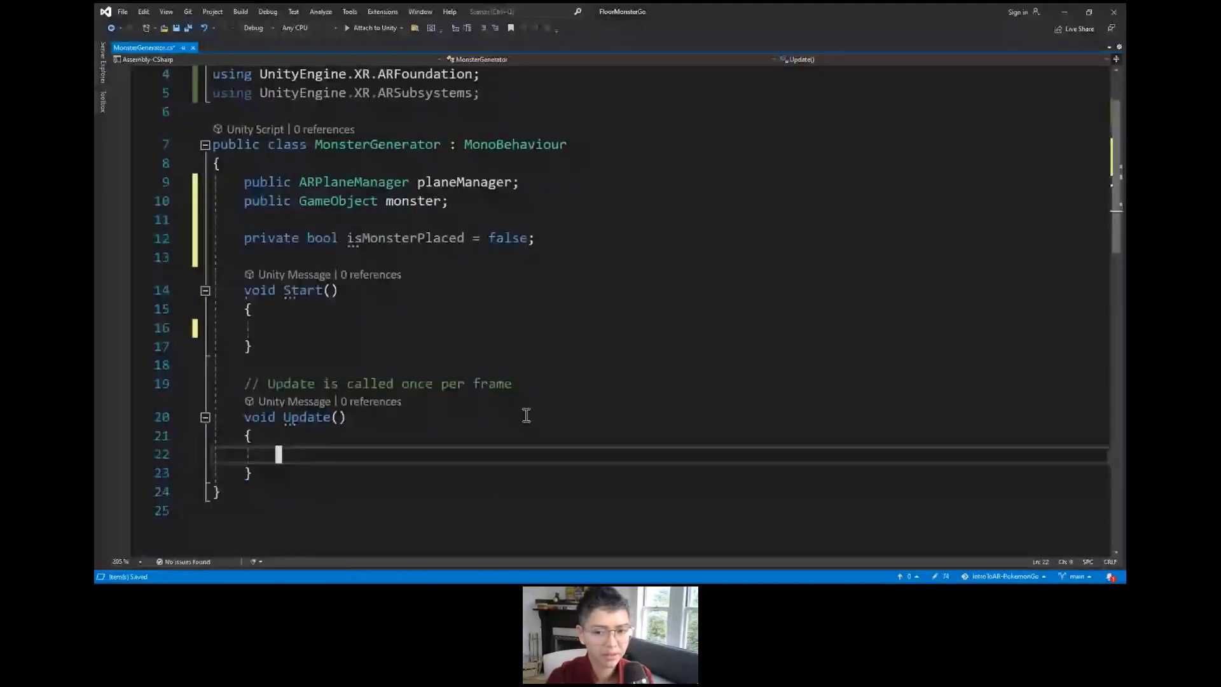
{"action": "left_click_drag", "start_coordinate": [512, 383], "coordinate": [250, 384]}
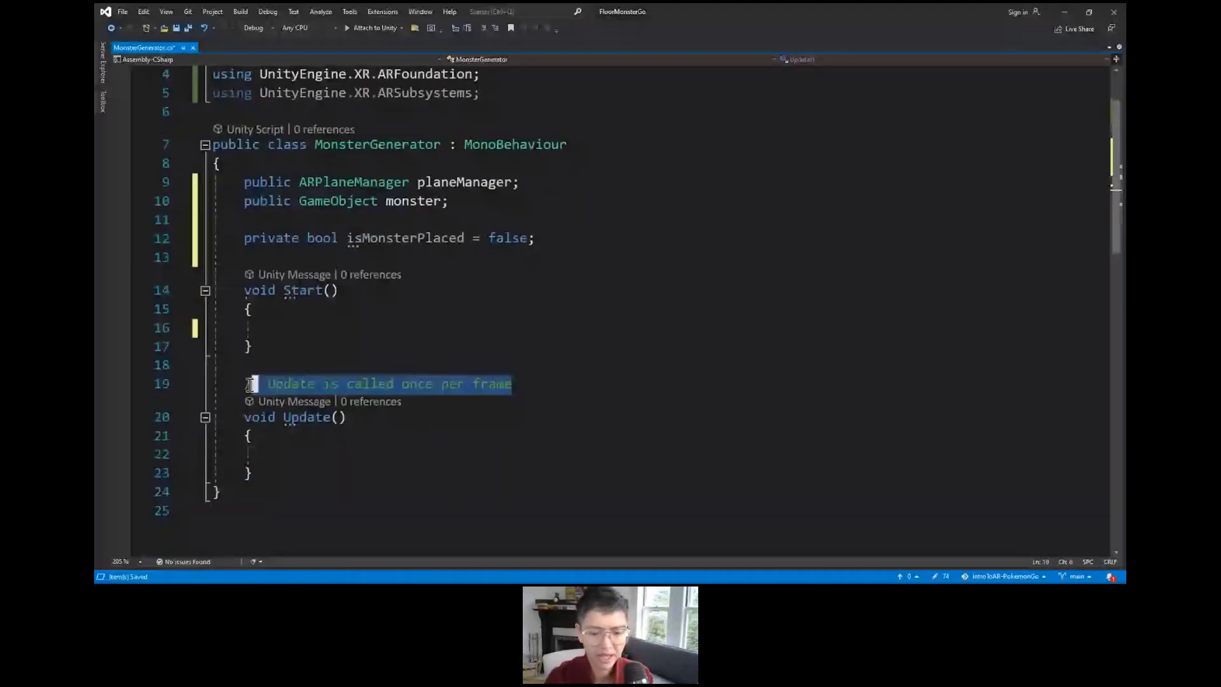
{"action": "key", "text": "BackSpace"}
{"action": "key", "text": "BackSpace"}
Step: Start a foreach statement inside Update() with an ARPlane loop variable named plane
{"action": "left_click", "coordinate": [292, 455]}
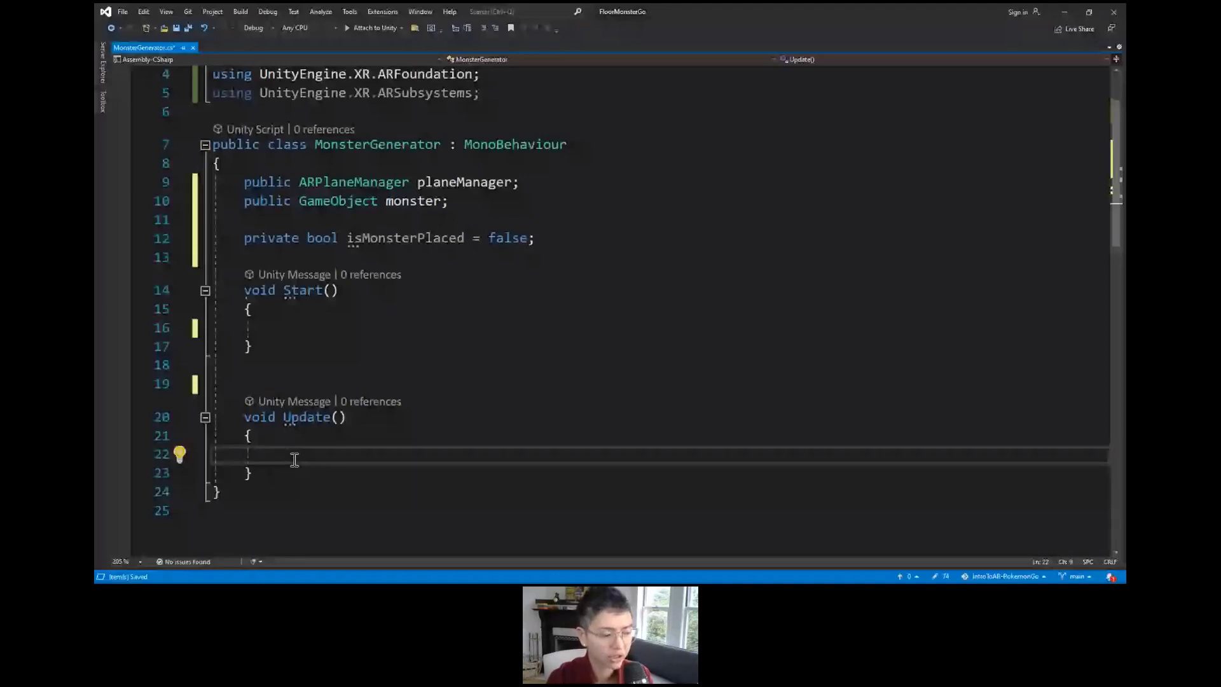
{"action": "type", "text": "for"}
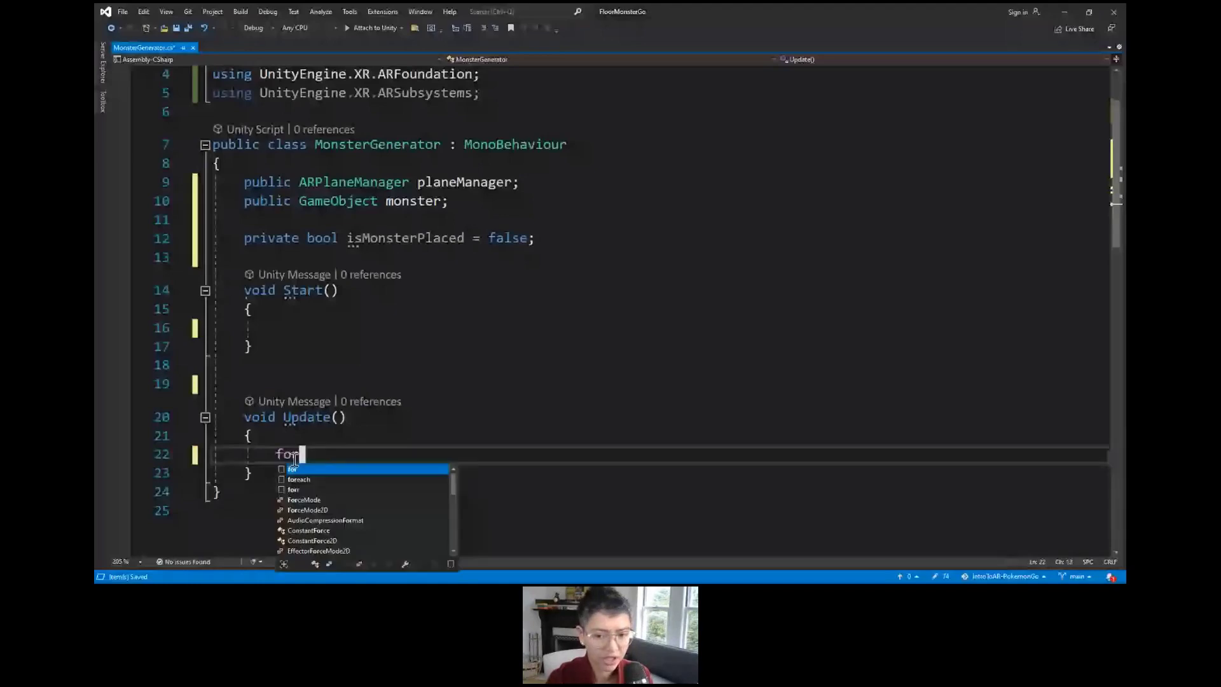
{"action": "type", "text": "each("}
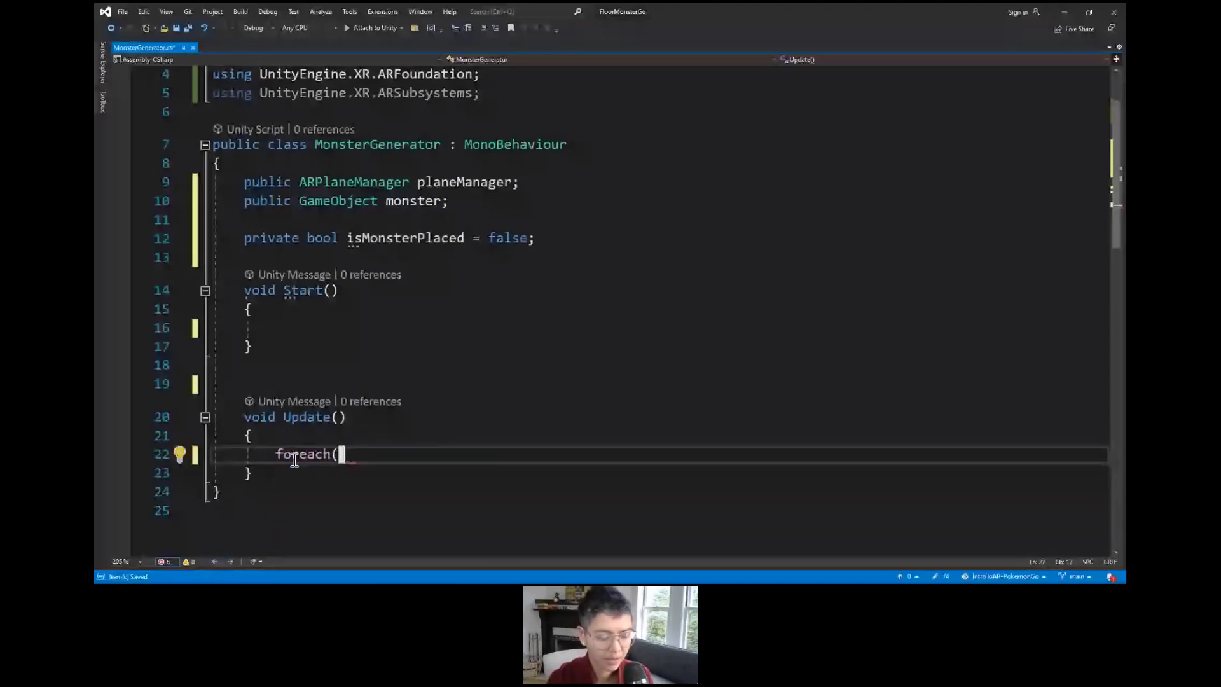
{"action": "type", "text": "A"}
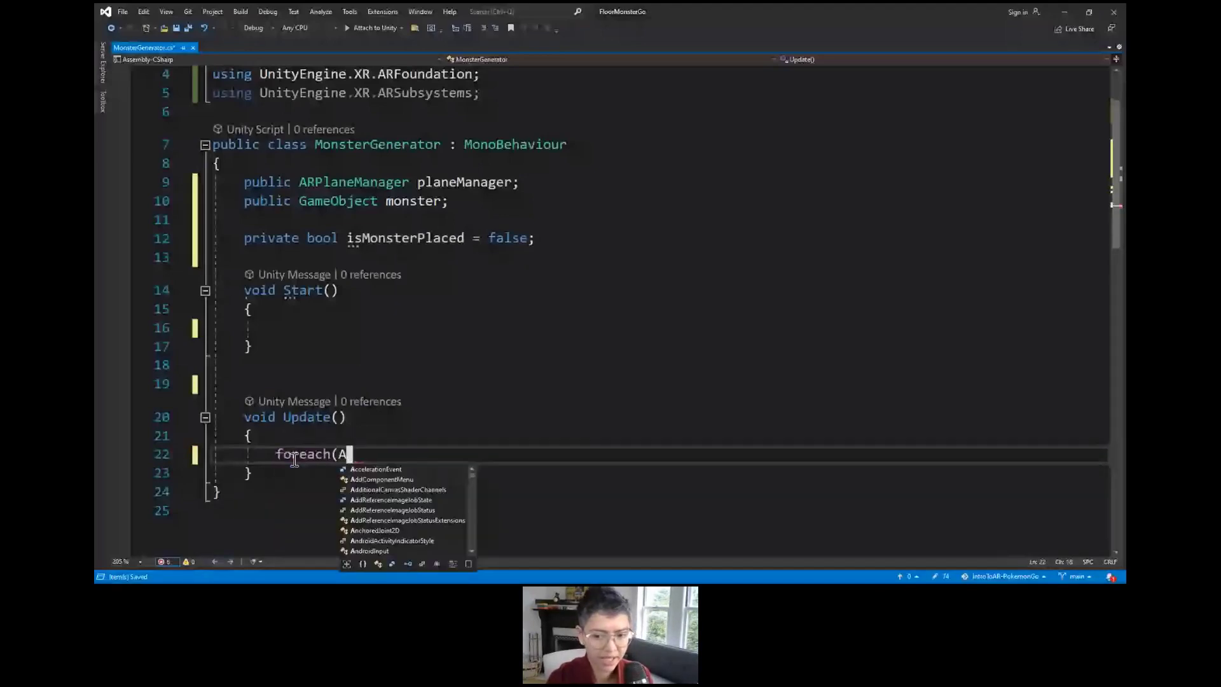
{"action": "type", "text": "RPlane i"}
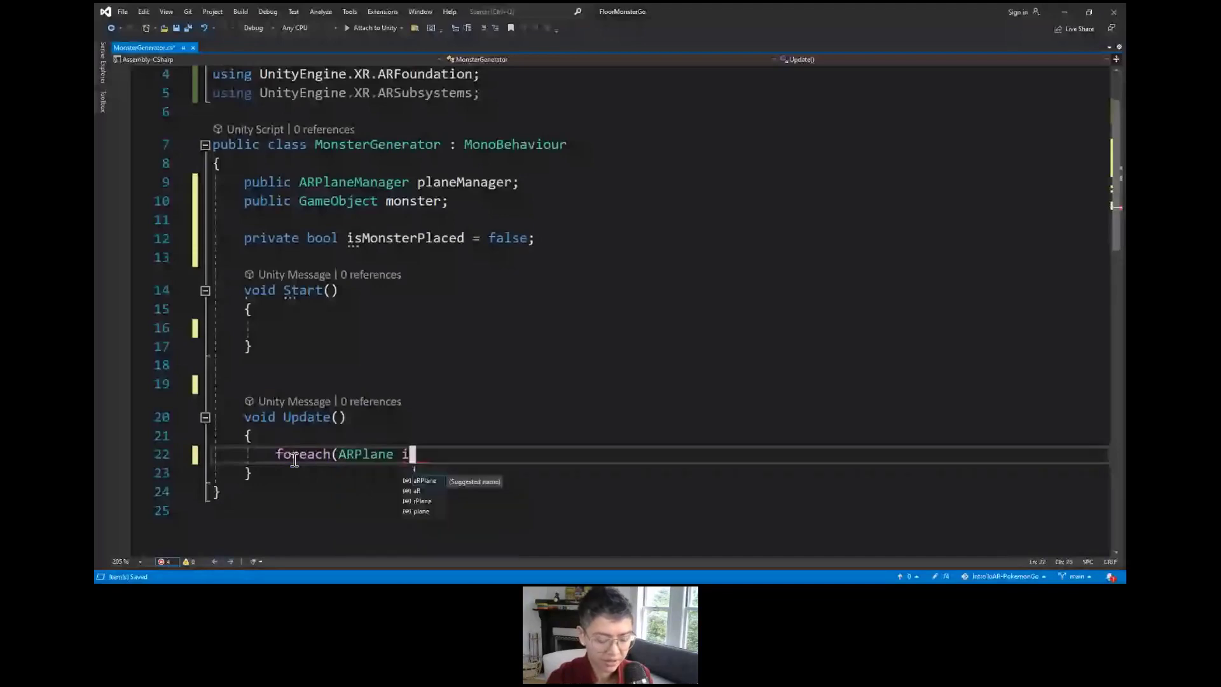
{"action": "key", "text": "BackSpace"}
{"action": "type", "text": "plane"}
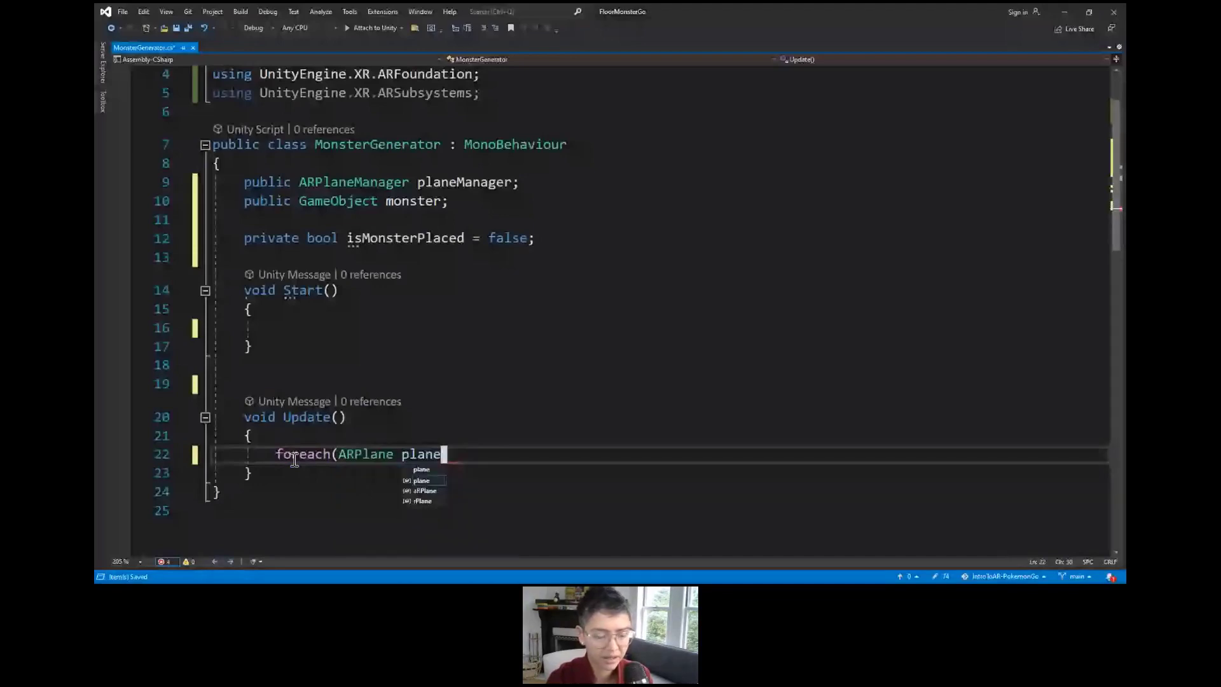
Step: Make the foreach loop iterate over planeManager.trackables and give it an empty braced body
{"action": "type", "text": " in Plane"}
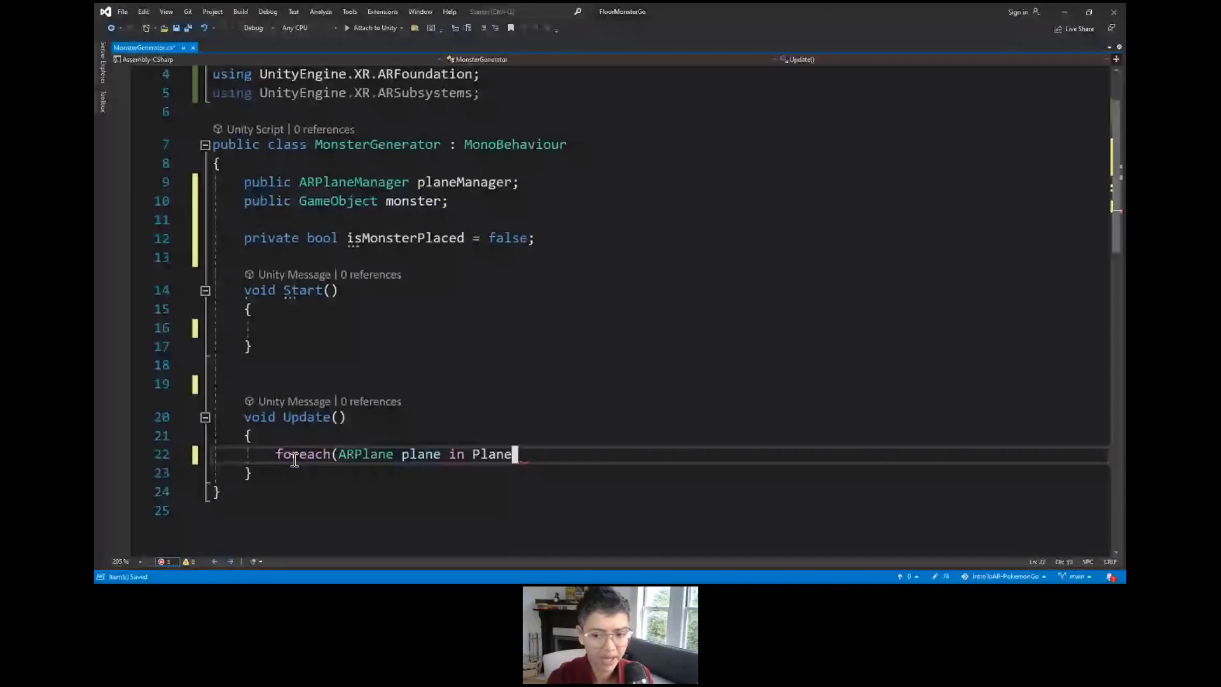
{"action": "key", "text": "BackSpace"}
{"action": "key", "text": "BackSpace"}
{"action": "key", "text": "BackSpace"}
{"action": "key", "text": "BackSpace"}
{"action": "key", "text": "BackSpace"}
{"action": "type", "text": "p"}
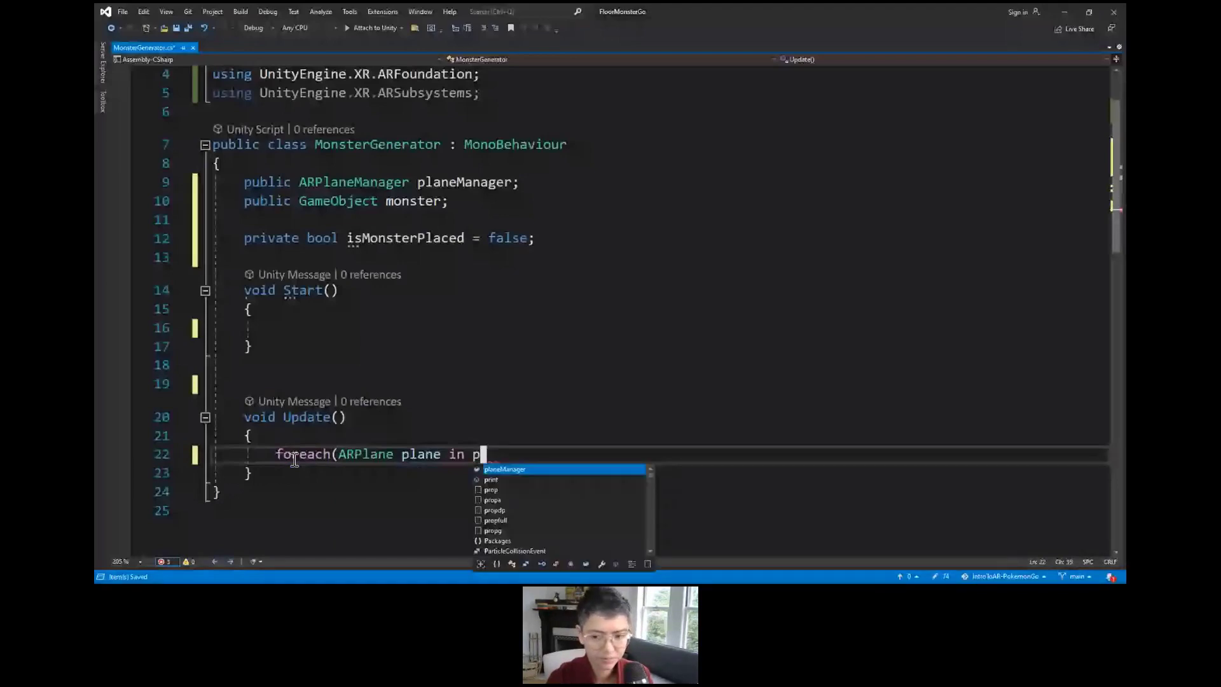
{"action": "key", "text": "Tab"}
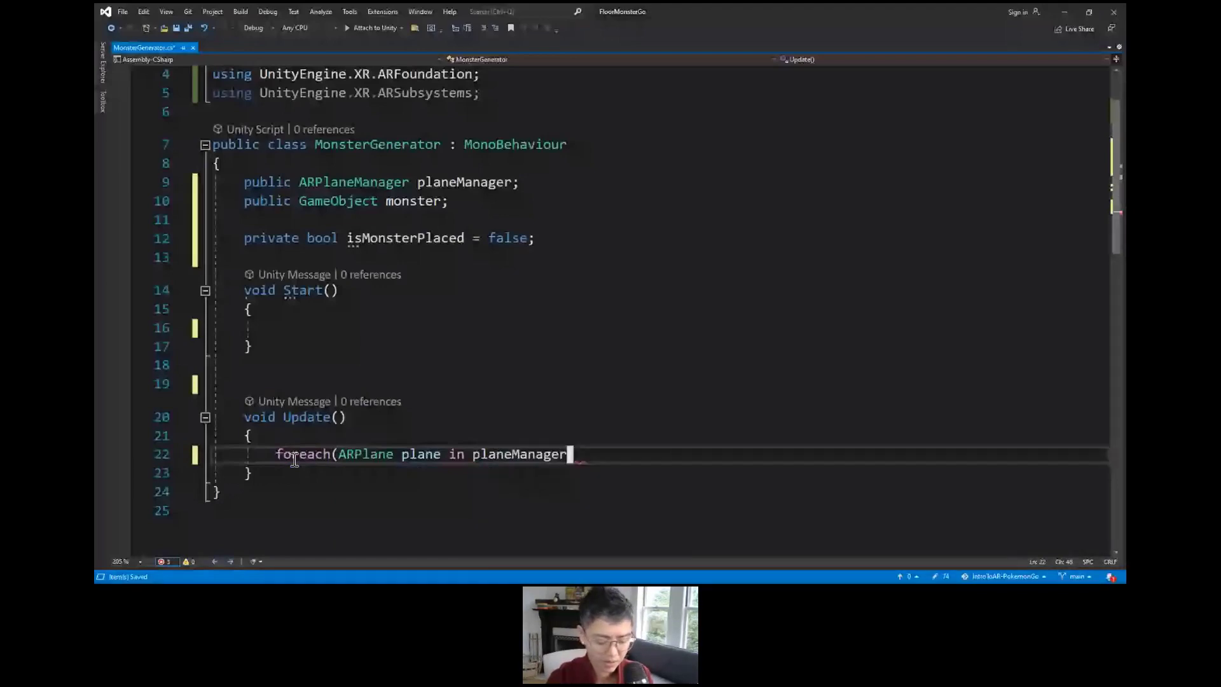
{"action": "type", "text": ".t"}
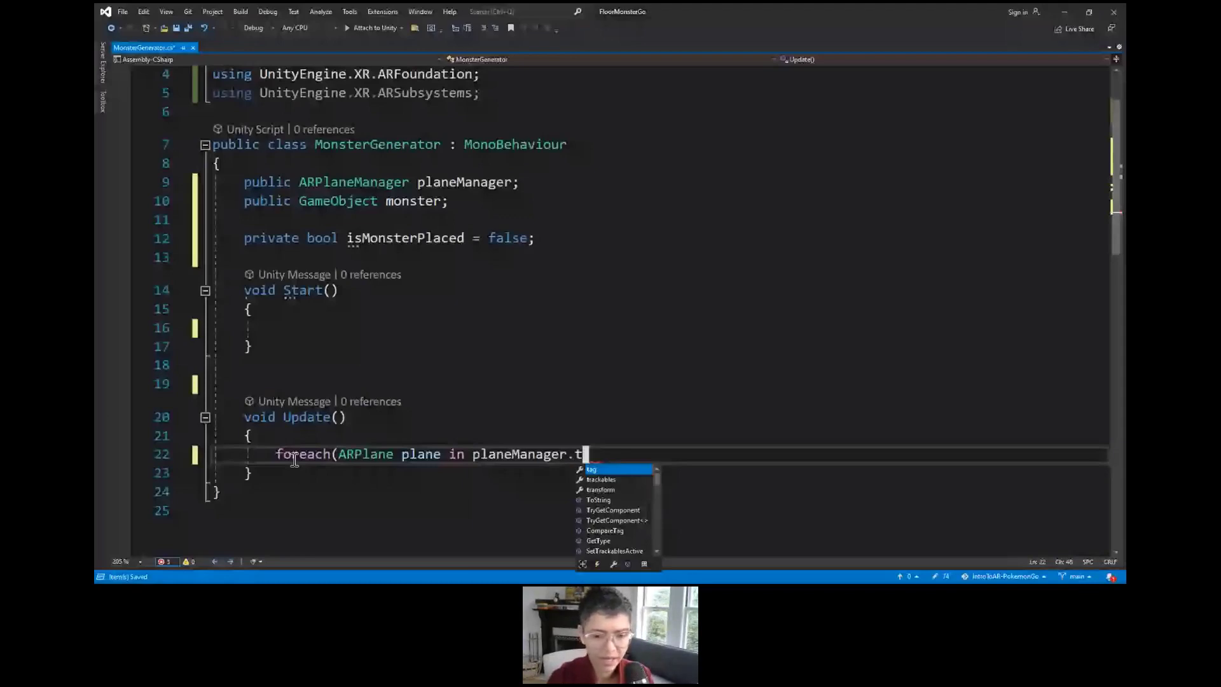
{"action": "type", "text": "r"}
{"action": "key", "text": "Tab"}
{"action": "type", "text": ")"}
{"action": "key", "text": "Return"}
{"action": "type", "text": "{"}
{"action": "key", "text": "Return"}
{"action": "scroll", "coordinate": [295, 460], "scroll_direction": "down", "scroll_amount": 2}
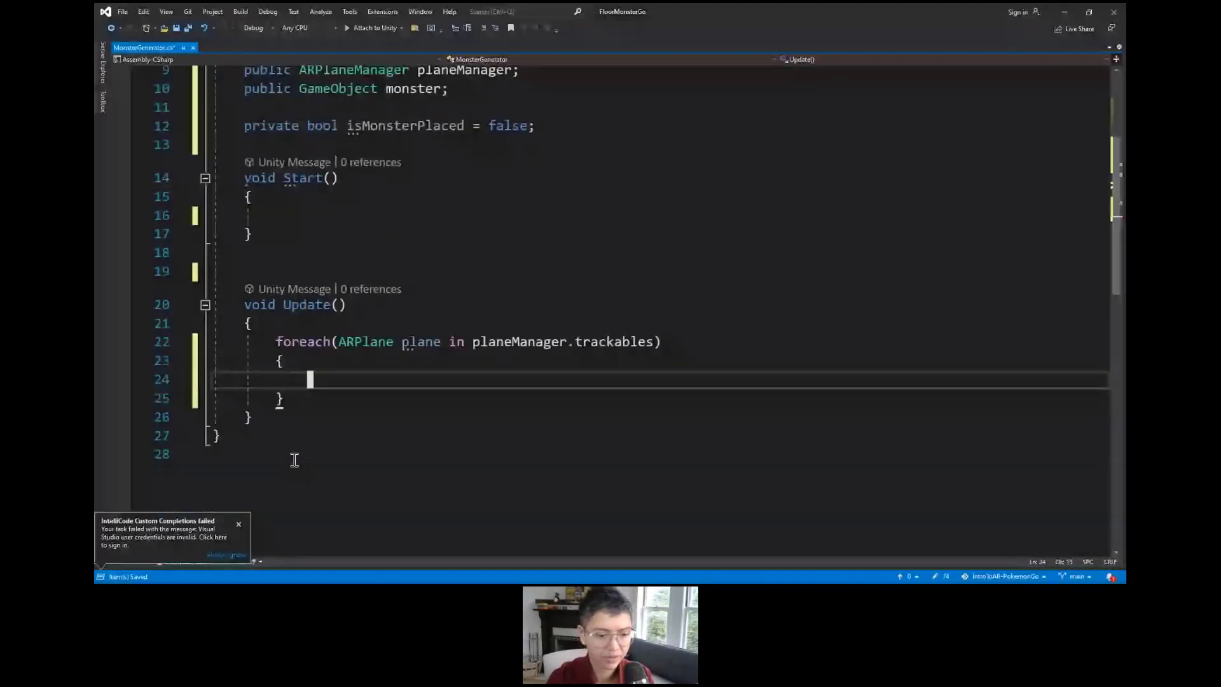
Step: Add an if statement inside the foreach body with the condition !isMonsterPlaced
{"action": "left_click", "coordinate": [279, 361]}
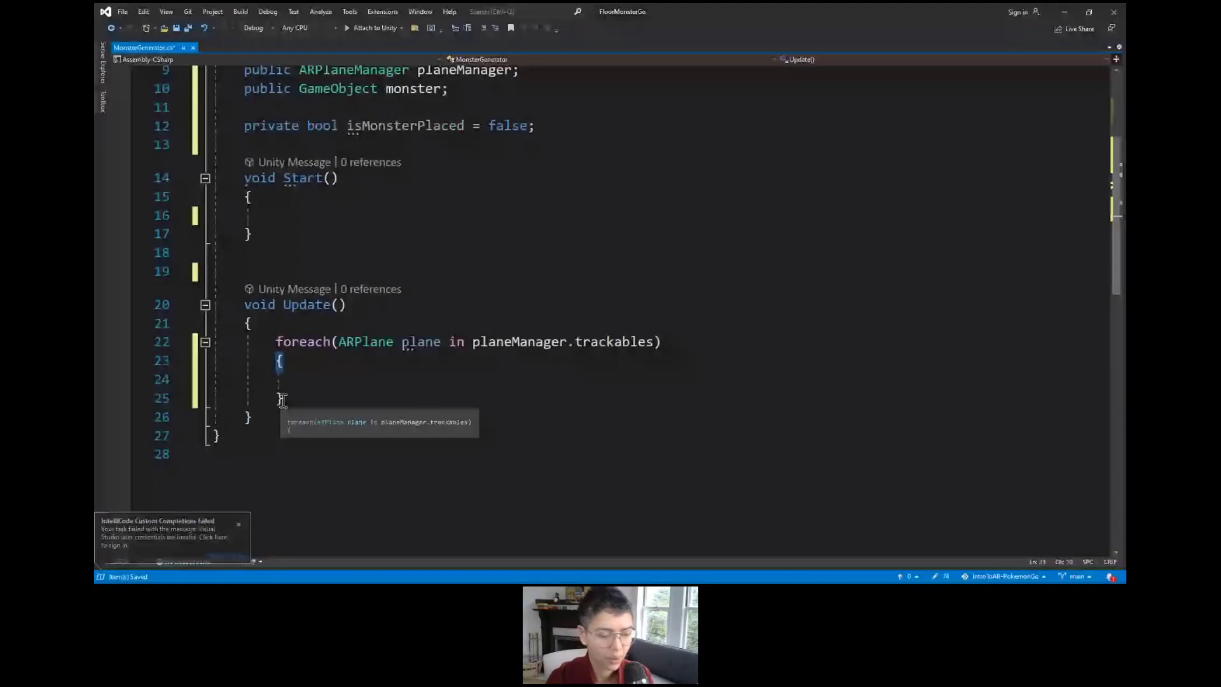
{"action": "left_click", "coordinate": [329, 381]}
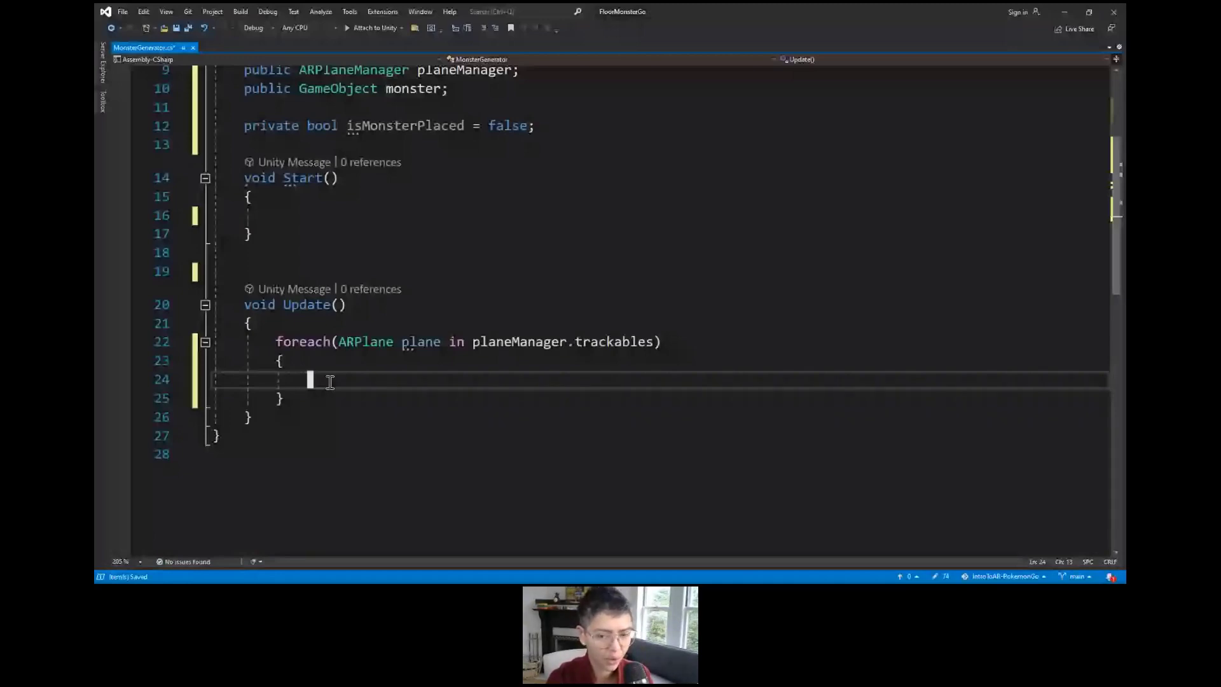
{"action": "type", "text": "is"}
{"action": "key", "text": "BackSpace"}
{"action": "key", "text": "BackSpace"}
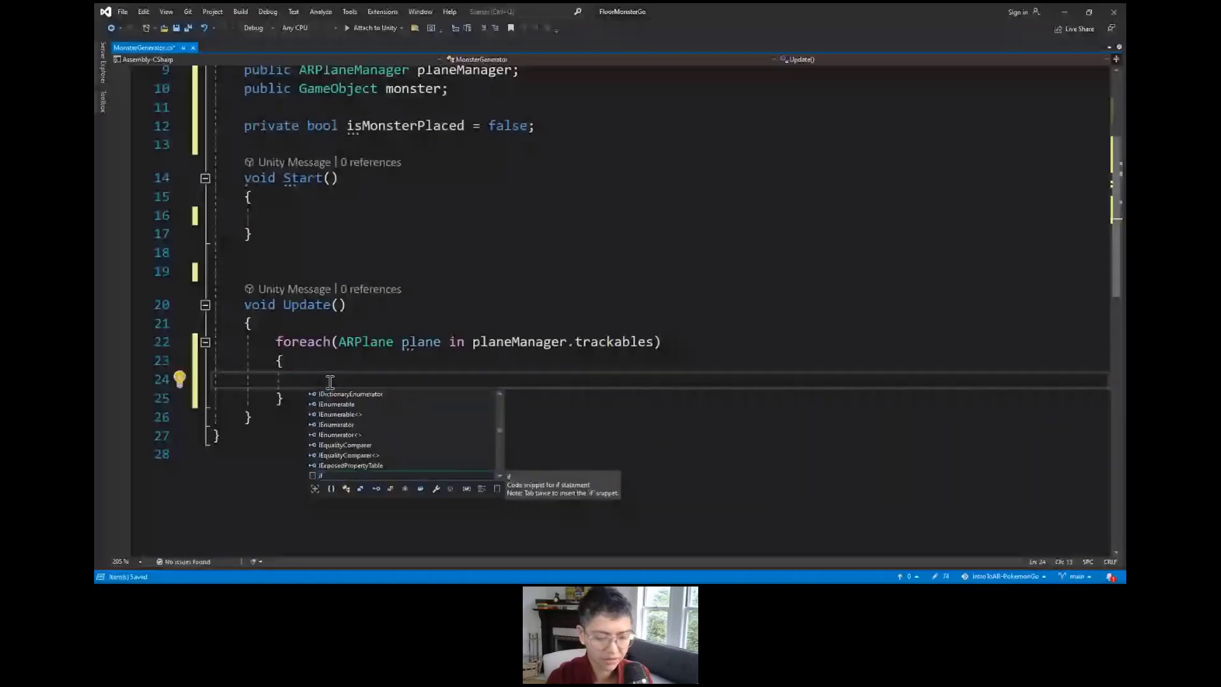
{"action": "type", "text": "If"}
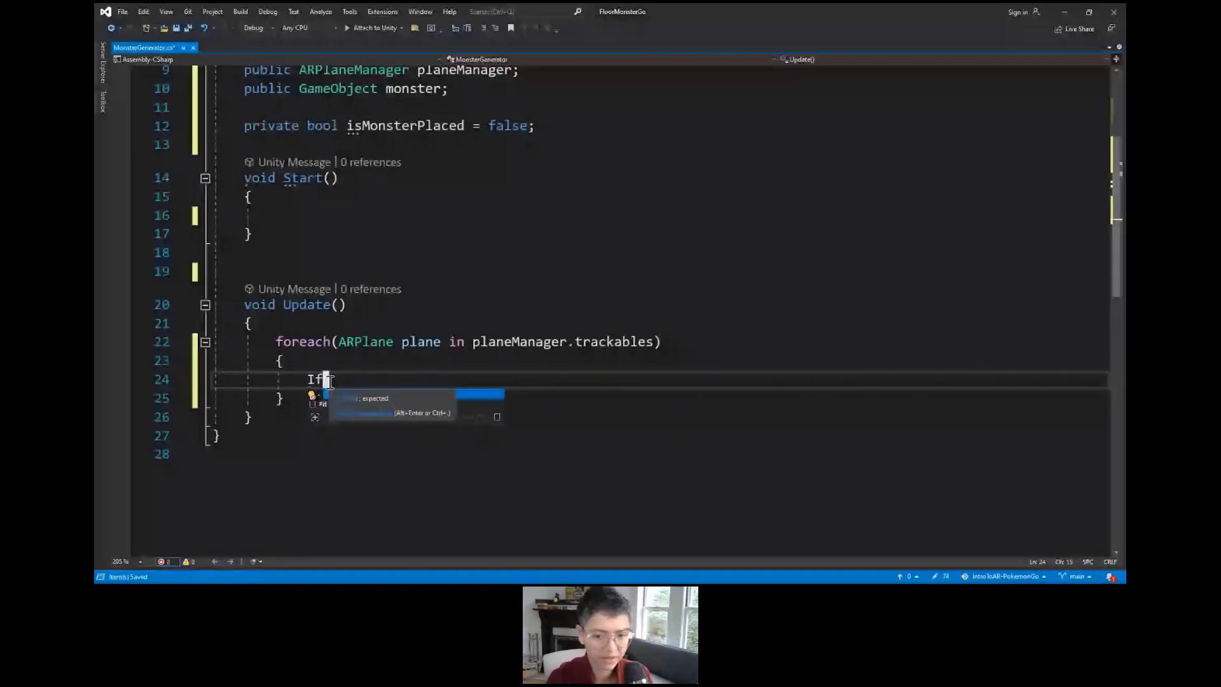
{"action": "key", "text": "BackSpace"}
{"action": "key", "text": "BackSpace"}
{"action": "type", "text": "if("}
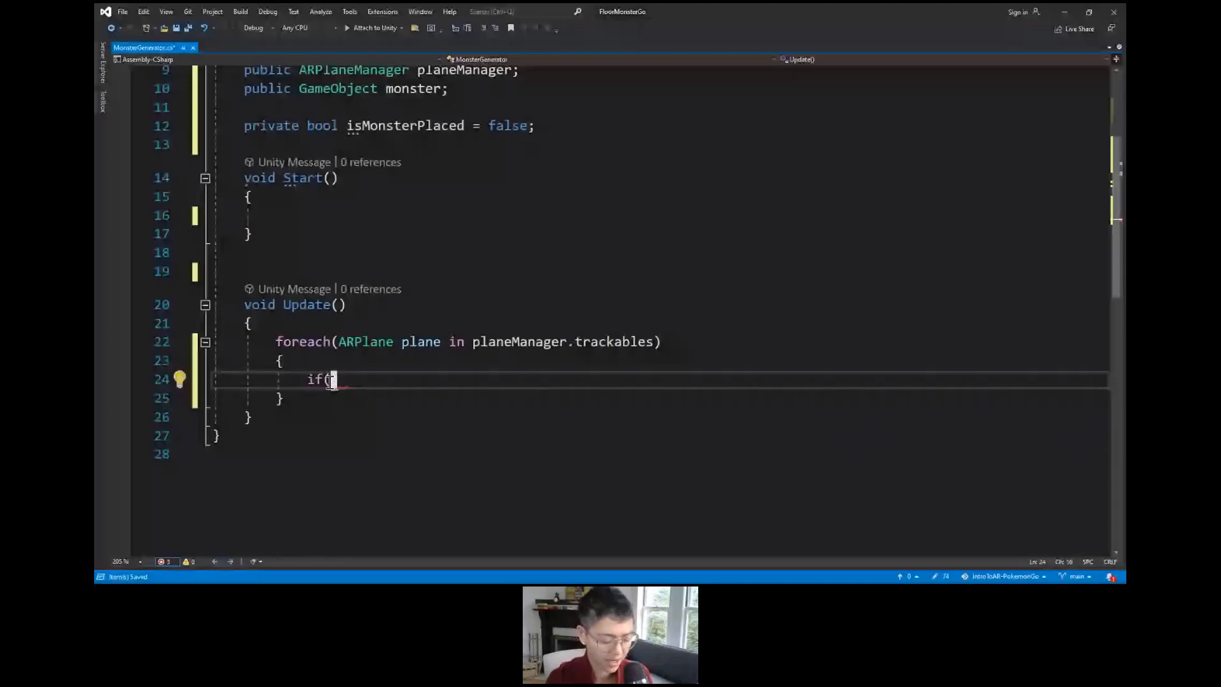
{"action": "type", "text": "!"}
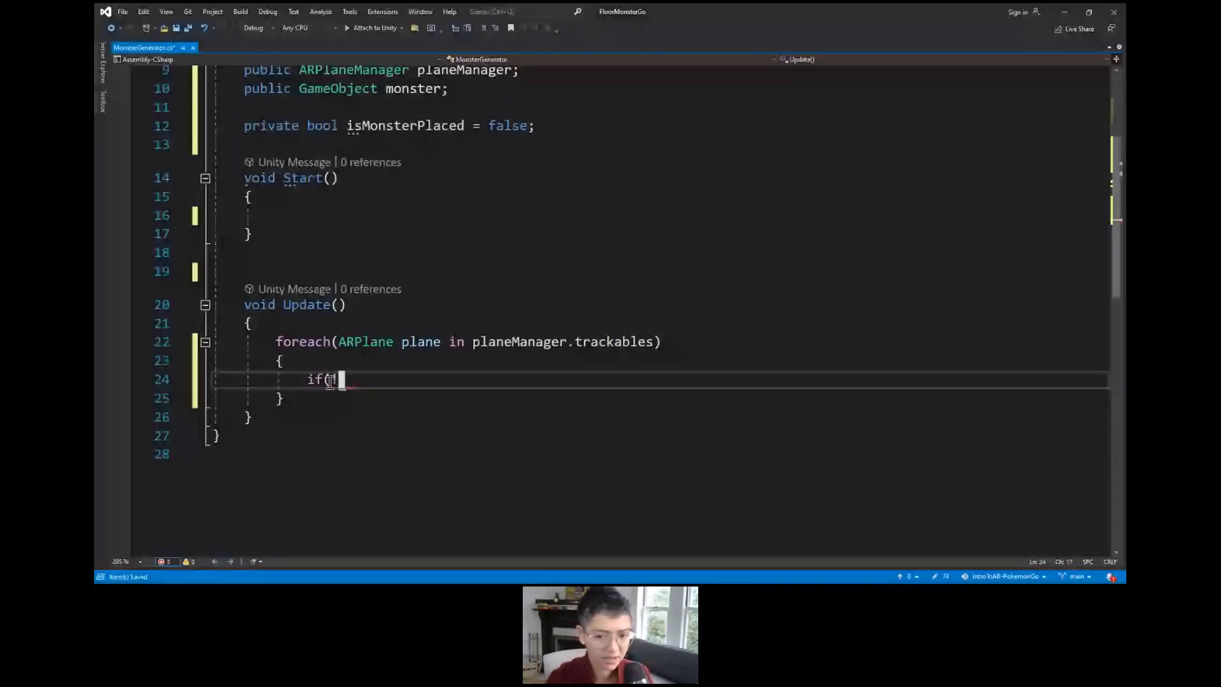
{"action": "type", "text": "is"}
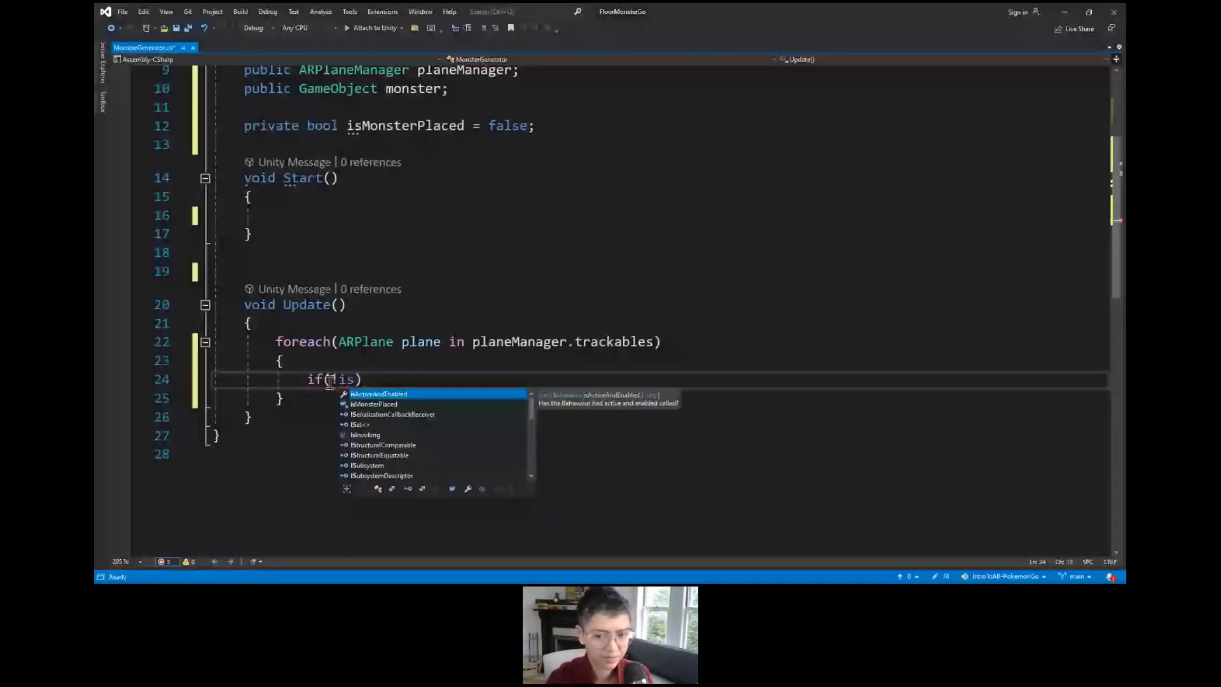
{"action": "type", "text": "M"}
{"action": "key", "text": "Tab"}
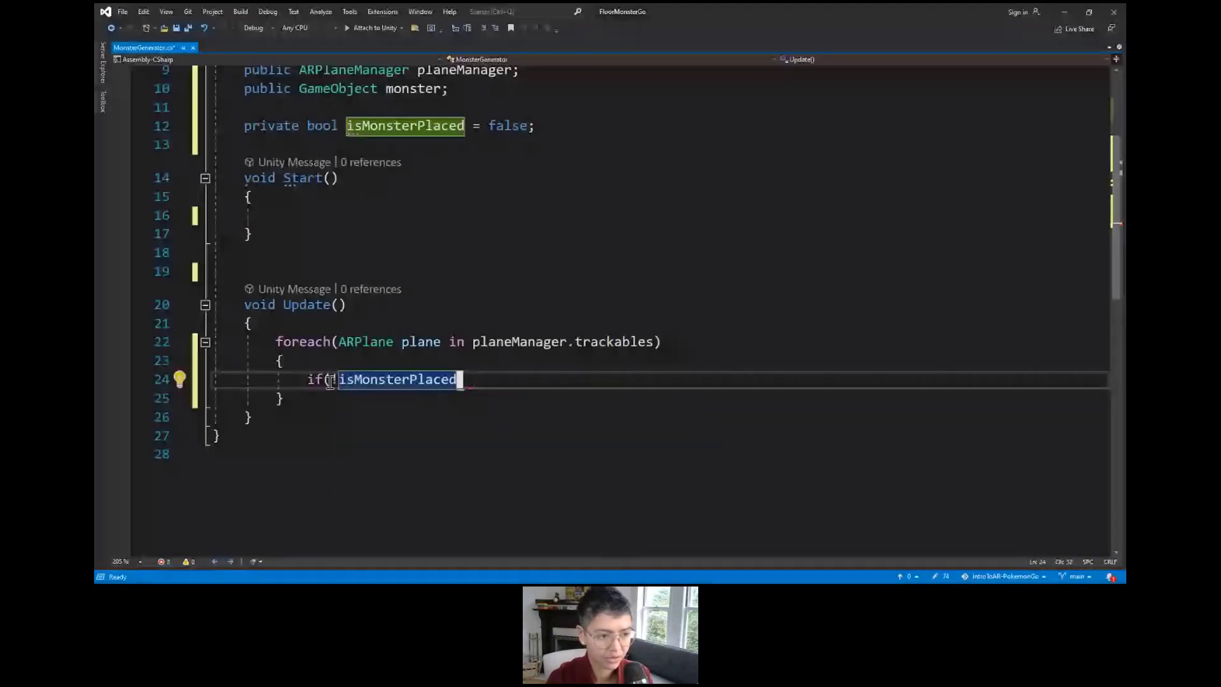
{"action": "type", "text": ")"}
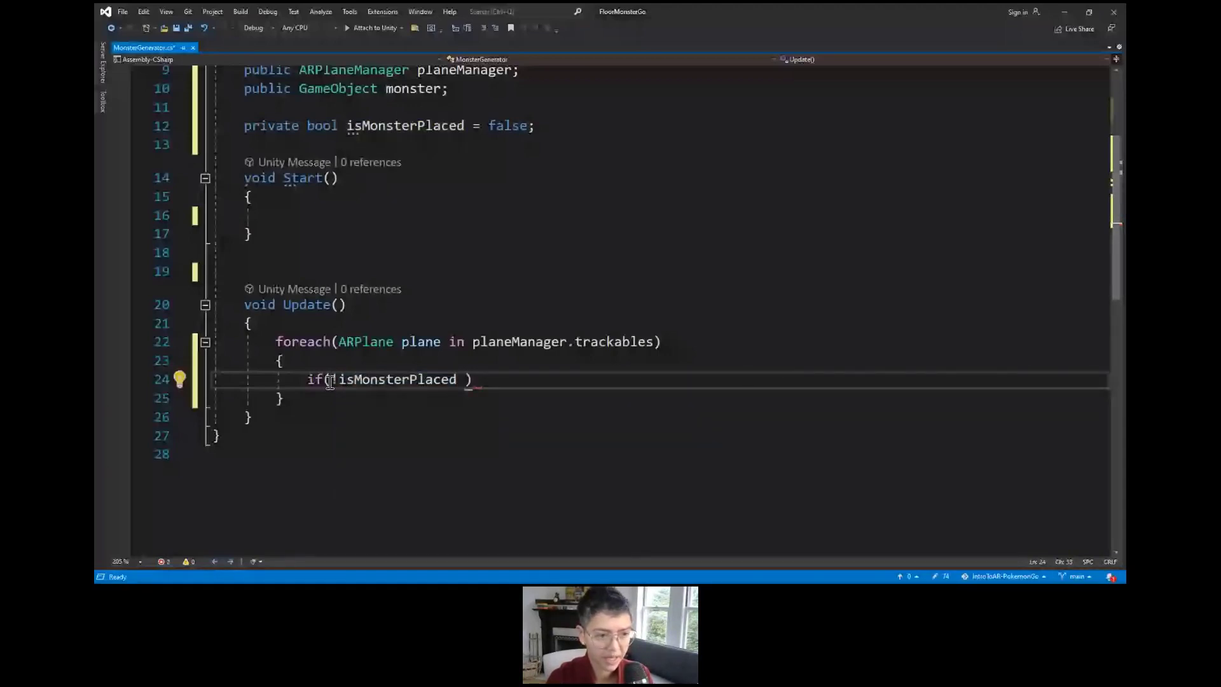
Step: Extend the if condition with && plane.alignment == PlaneAlignment.HorizontalUp
{"action": "type", "text": "&&"}
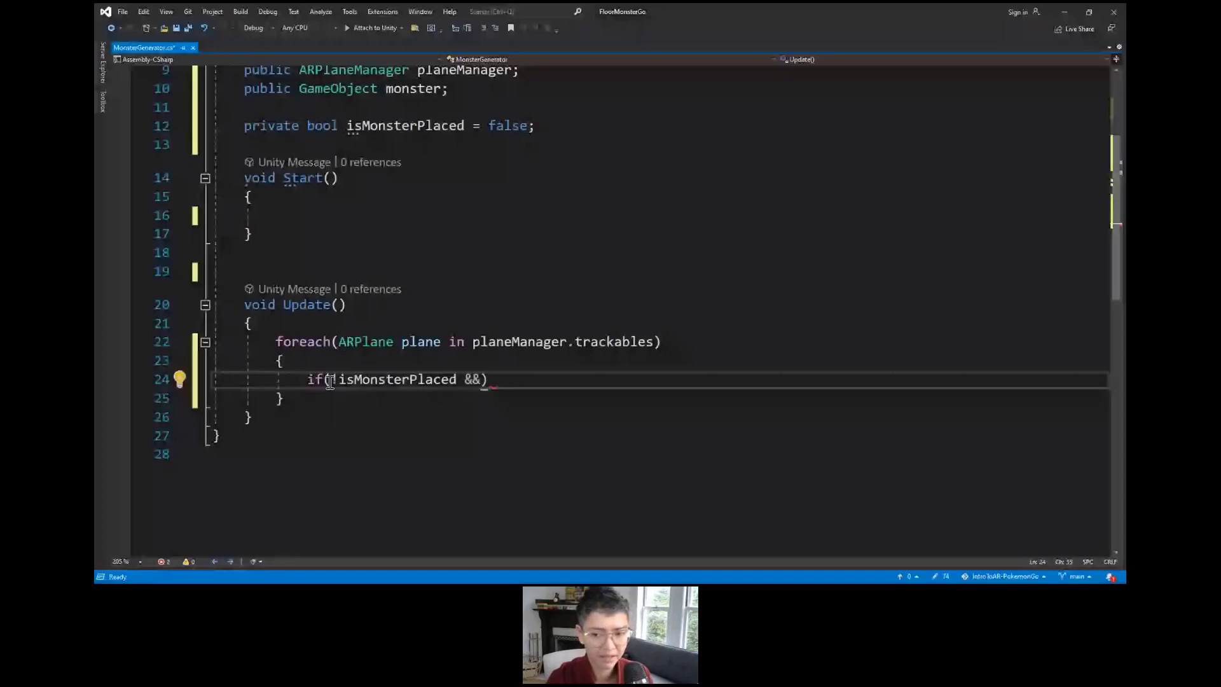
{"action": "type", "text": " plane.alignment"}
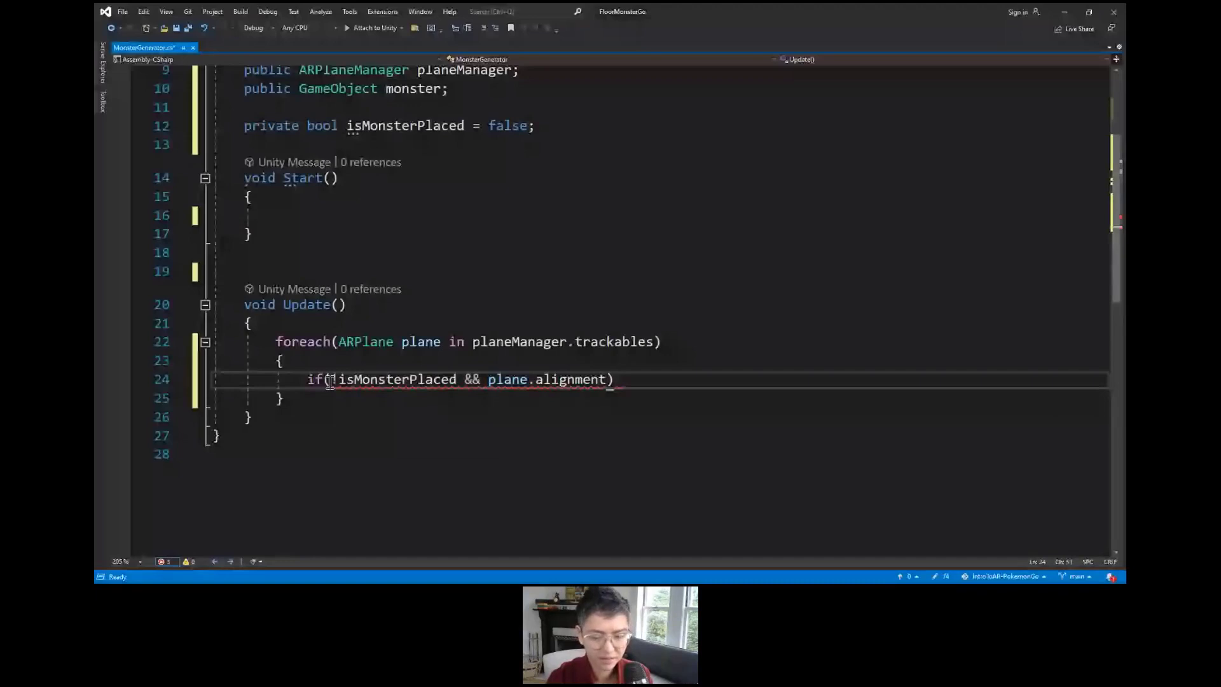
{"action": "type", "text": " == plane"}
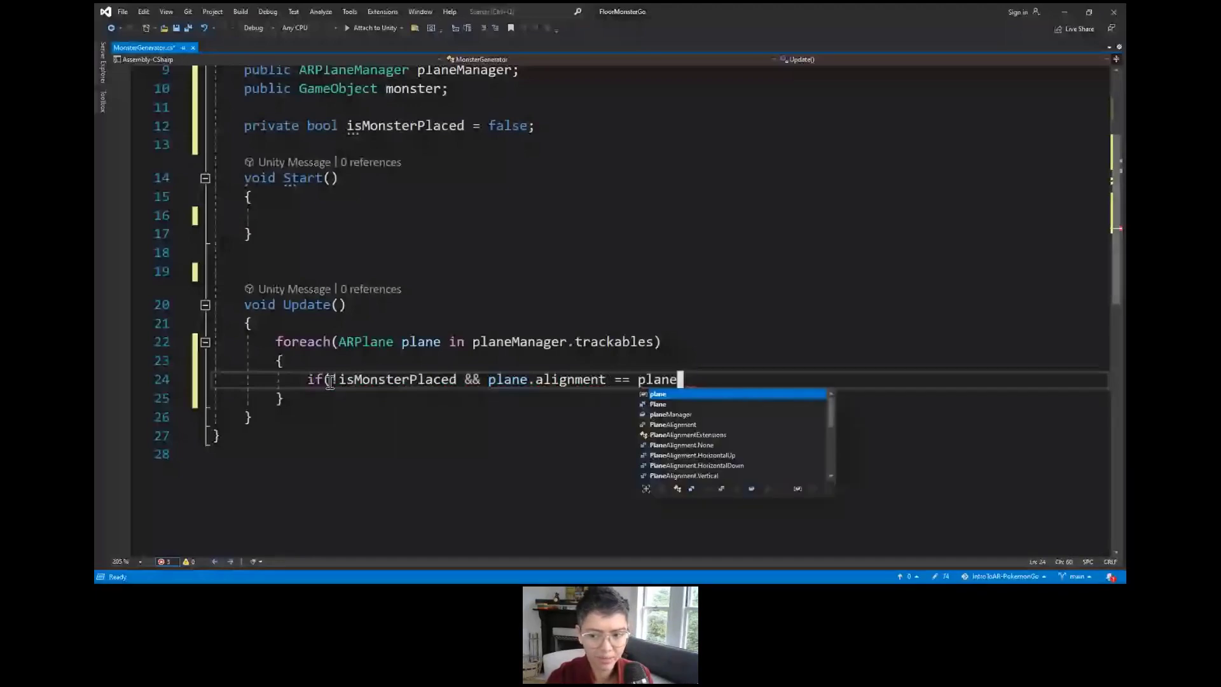
{"action": "key", "text": "Tab"}
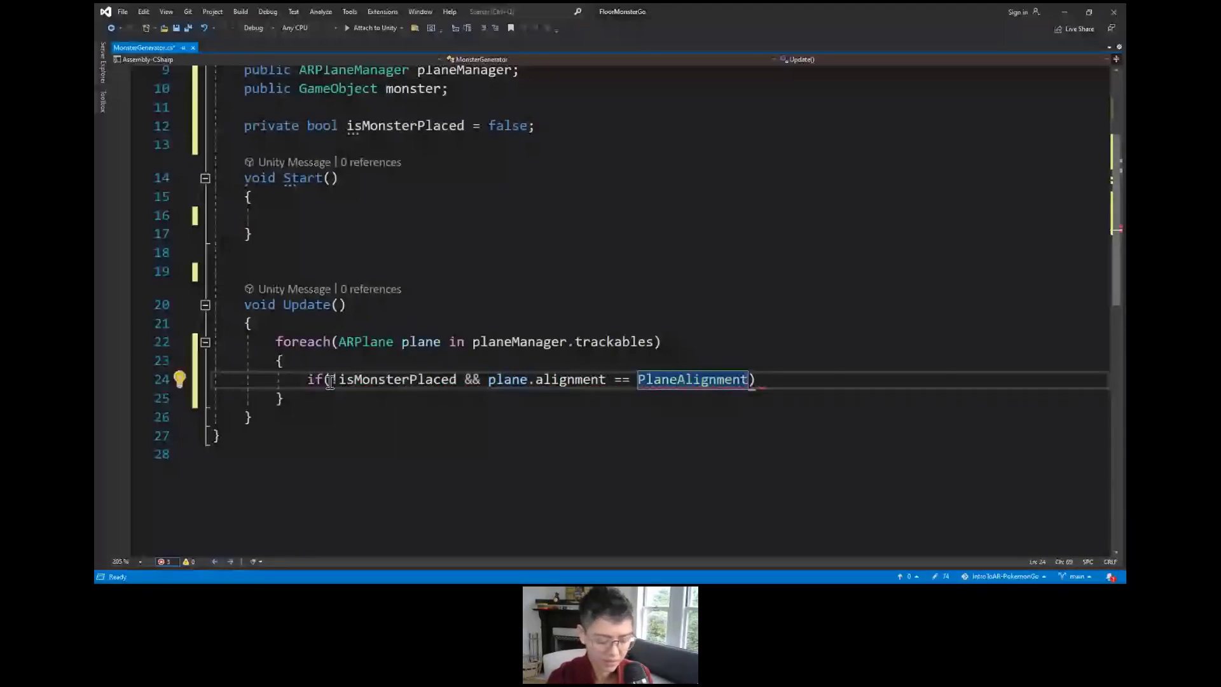
{"action": "type", "text": ".HorizontalUp"}
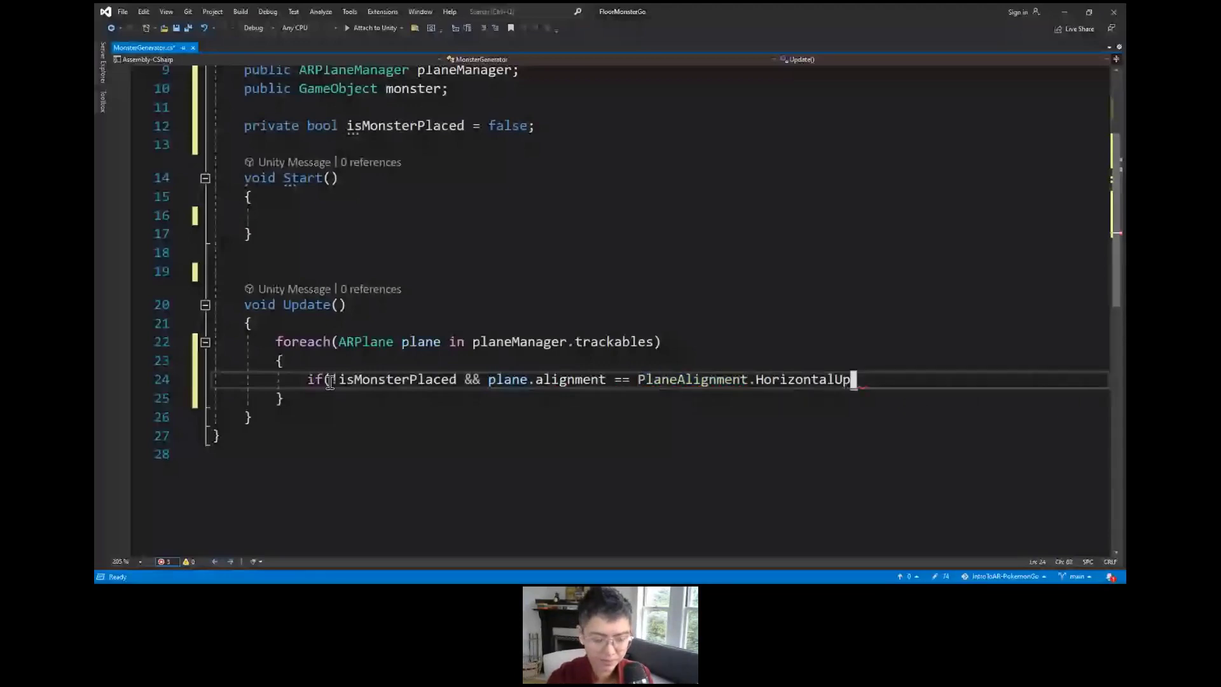
Step: Close the if condition and give it a braced body that sets isMonsterPlaced = true;
{"action": "type", "text": ")"}
{"action": "key", "text": "Return"}
{"action": "type", "text": "{"}
{"action": "key", "text": "Return"}
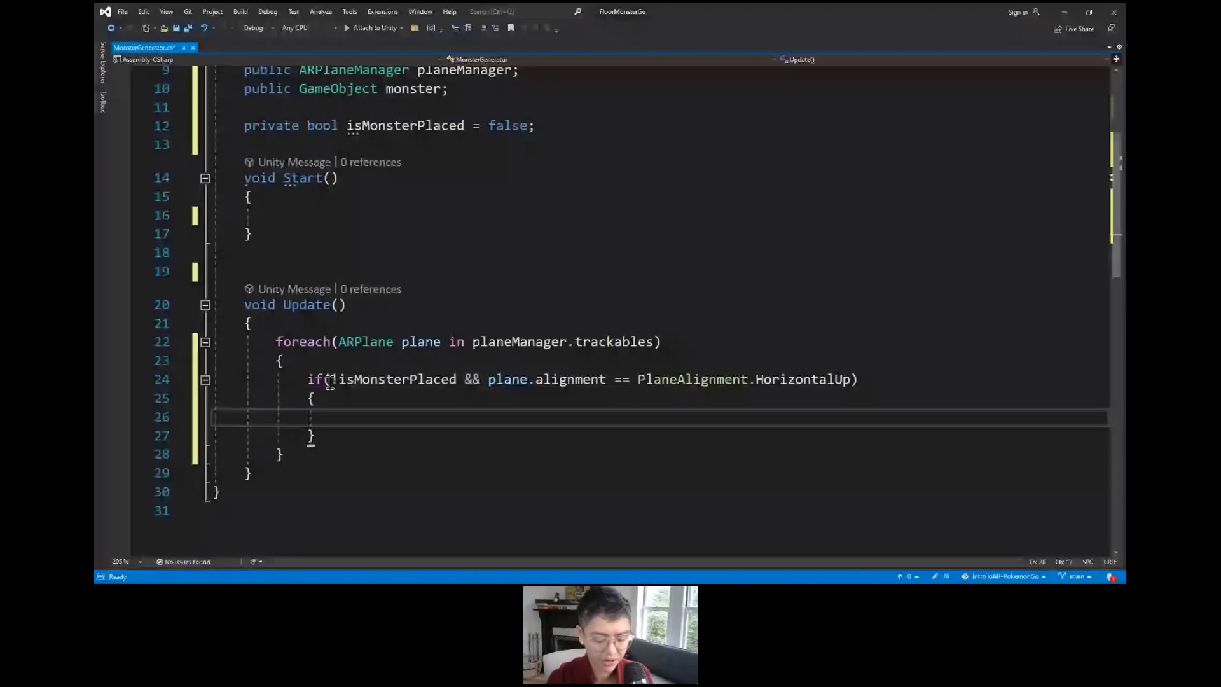
{"action": "type", "text": "isMonsterPlaced = true;"}
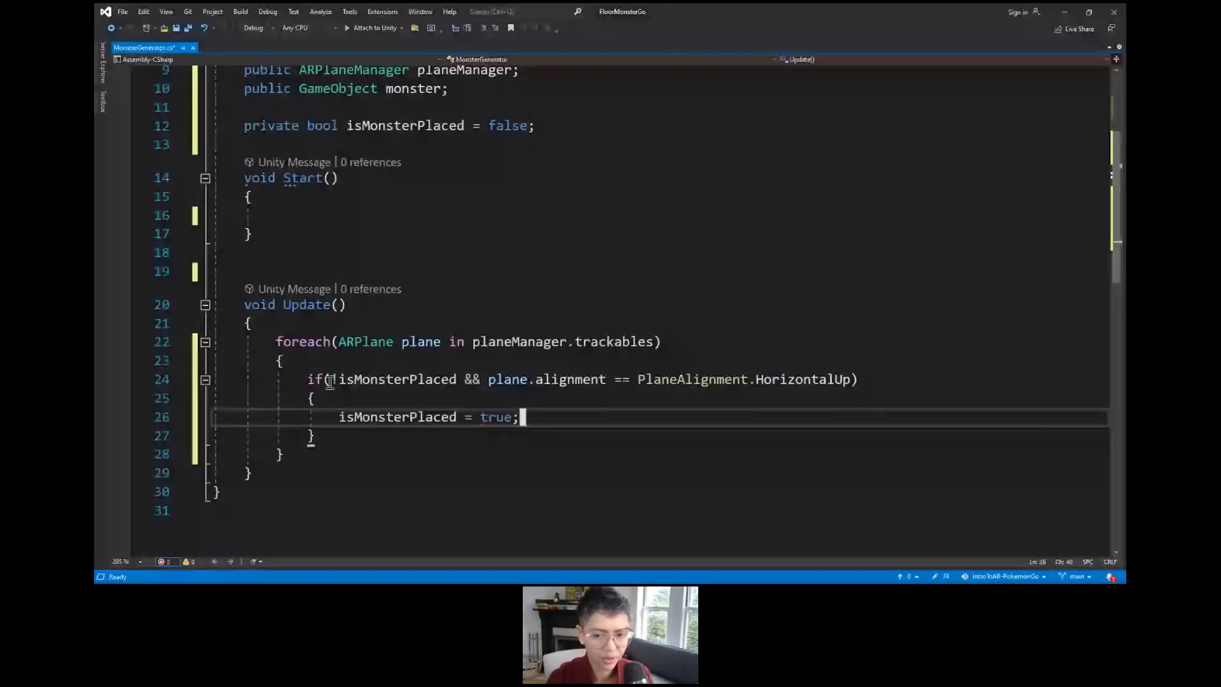
Step: Begin an Instantiate call on the line below isMonsterPlaced = true; with monster as its first argument
{"action": "key", "text": "Return"}
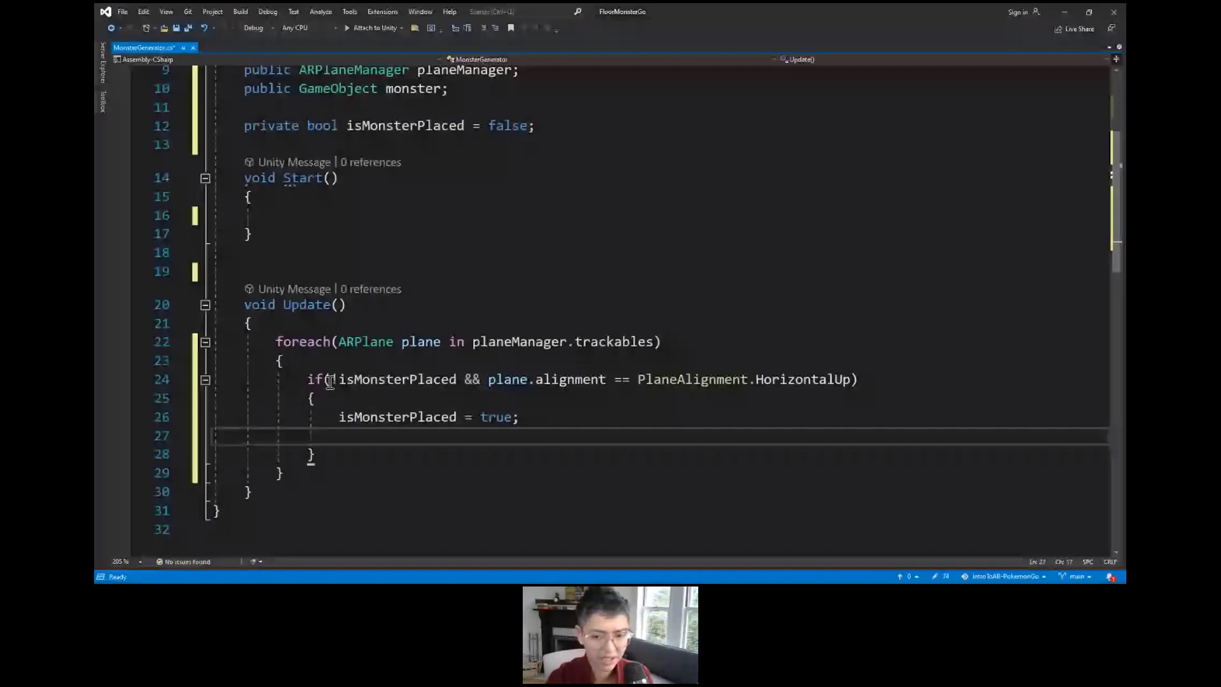
{"action": "type", "text": "Ins"}
{"action": "key", "text": "Tab"}
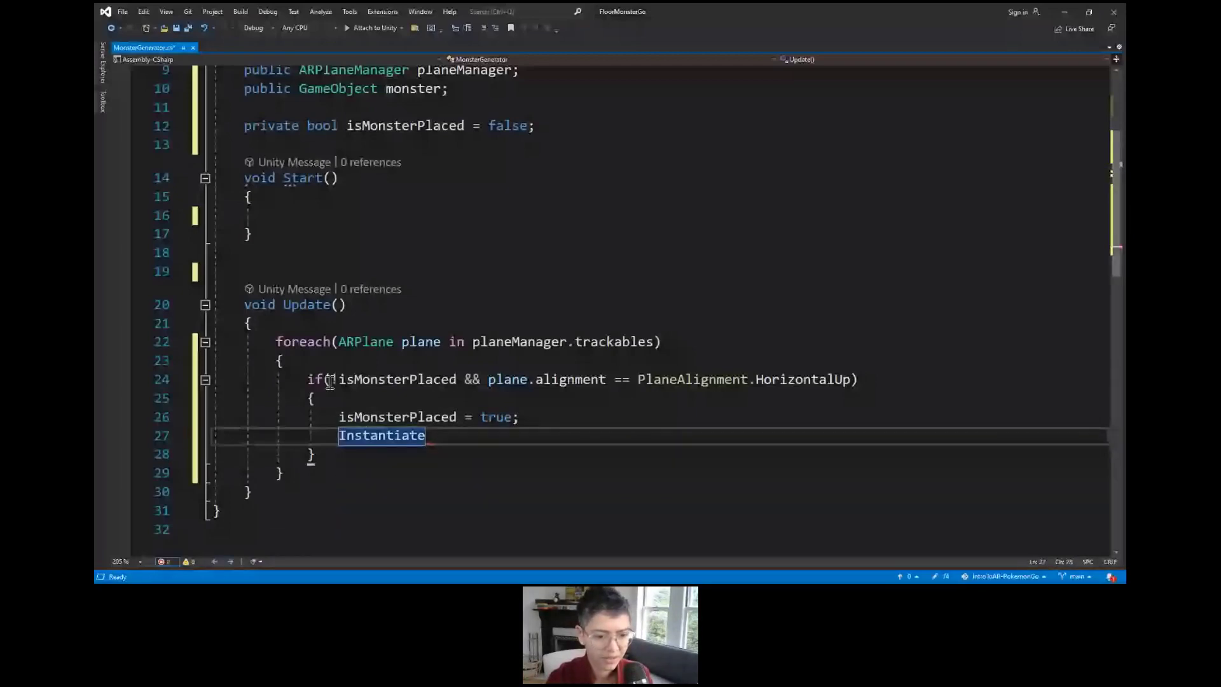
{"action": "type", "text": "("}
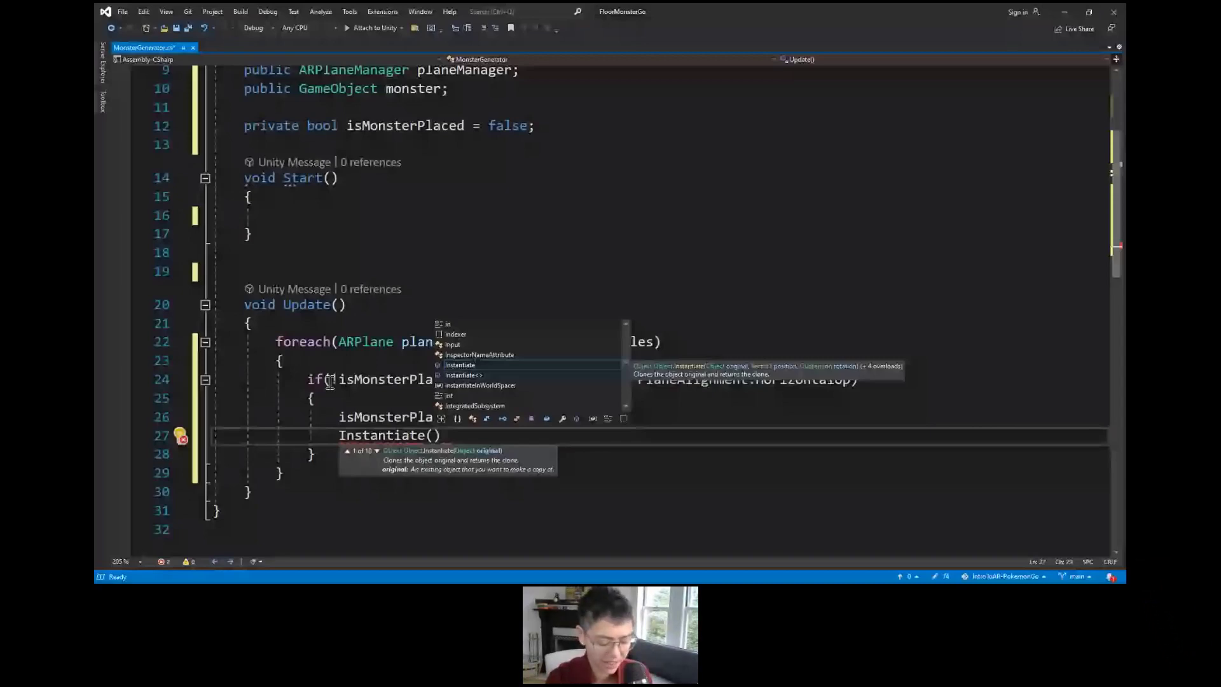
{"action": "type", "text": "mon"}
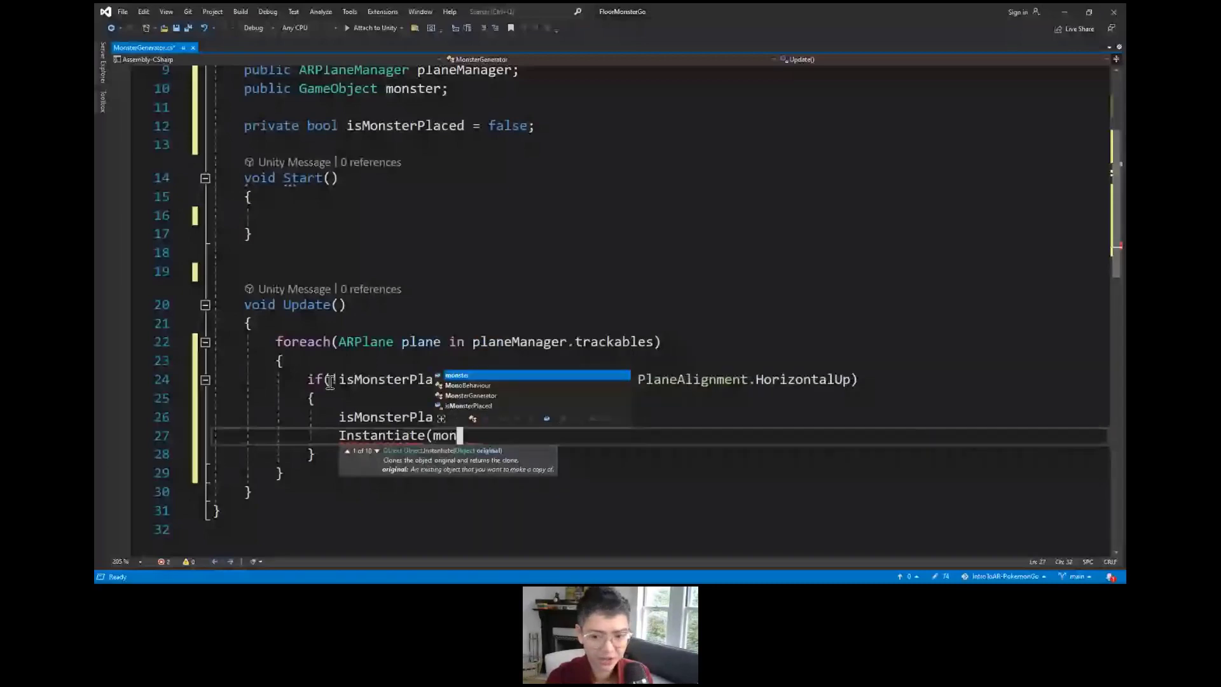
{"action": "type", "text": "ster,"}
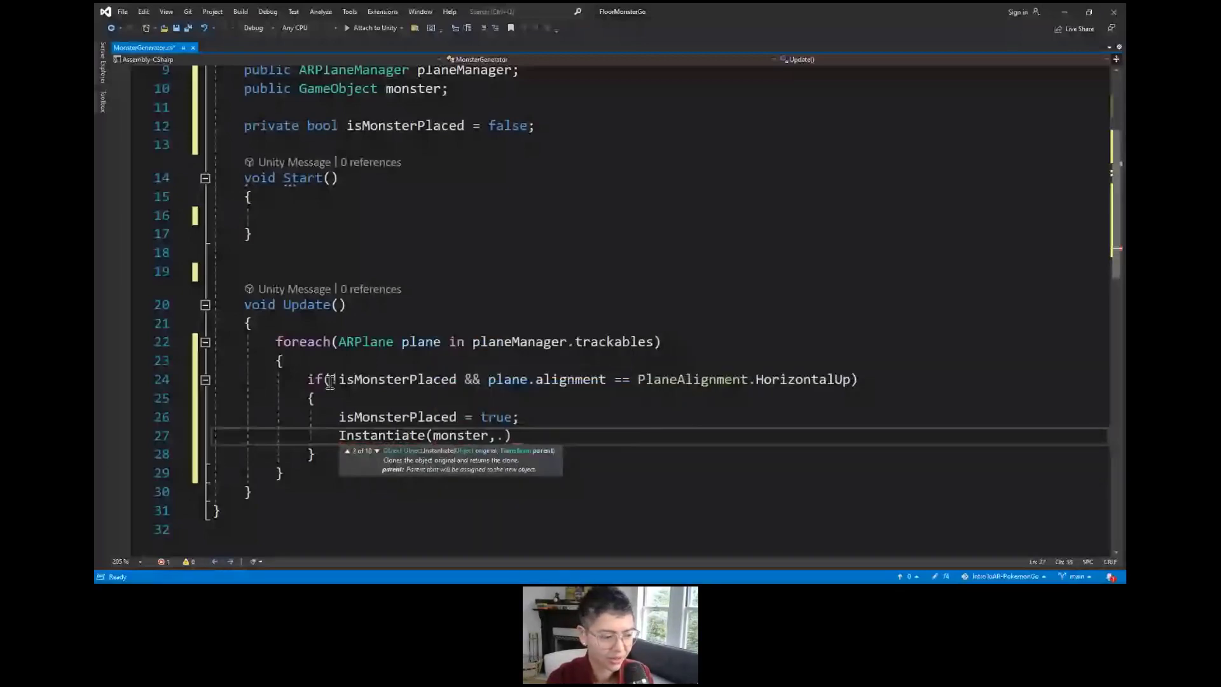
{"action": "key", "text": "ctrl+space"}
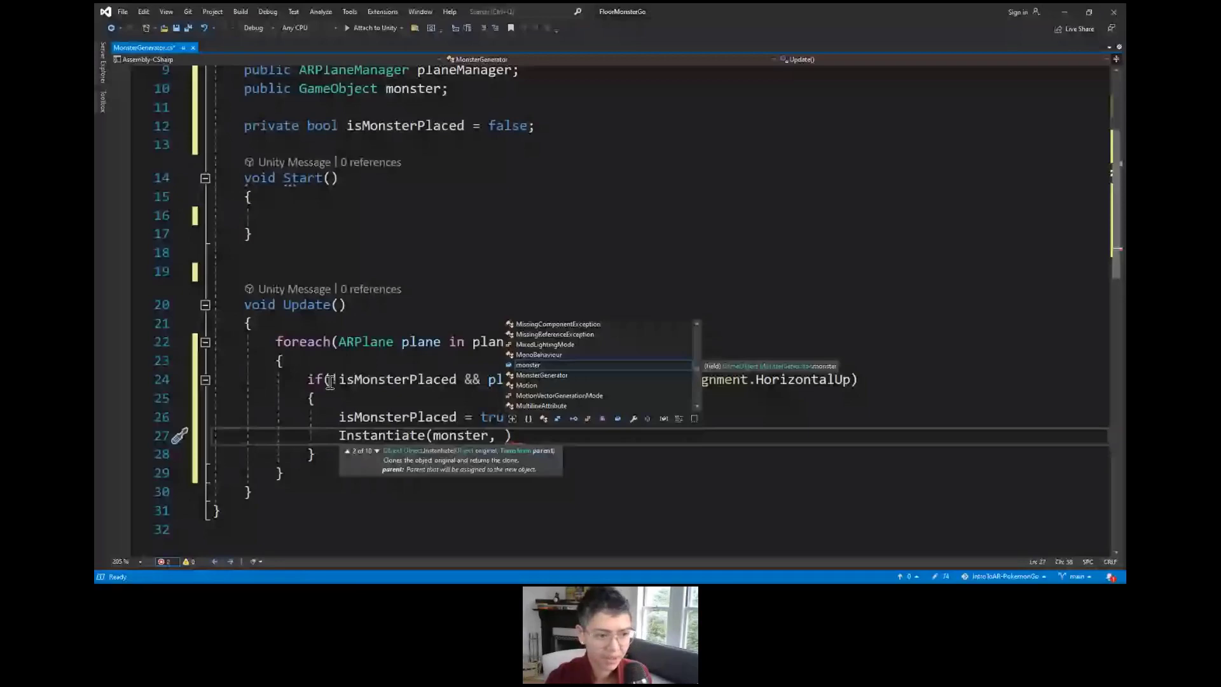
Step: Complete the Instantiate call with plane.transform.position and Quaternion.identity as remaining arguments, and save the script
{"action": "type", "text": "plane.tran"}
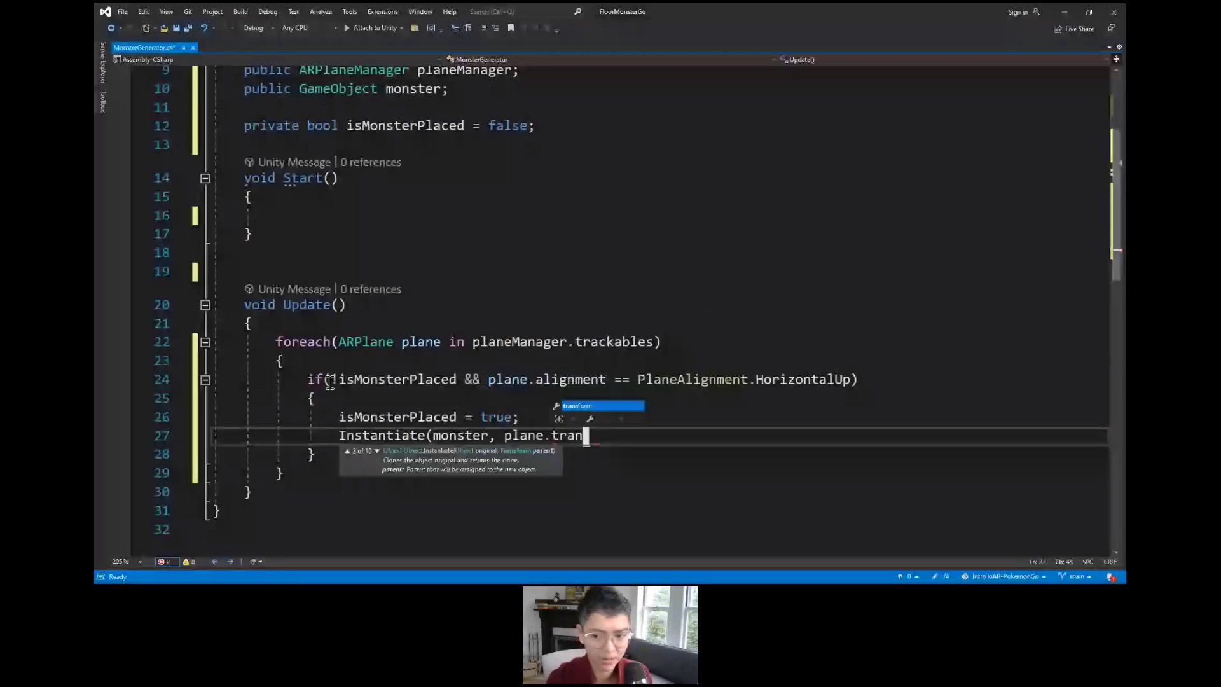
{"action": "type", "text": "sform.p"}
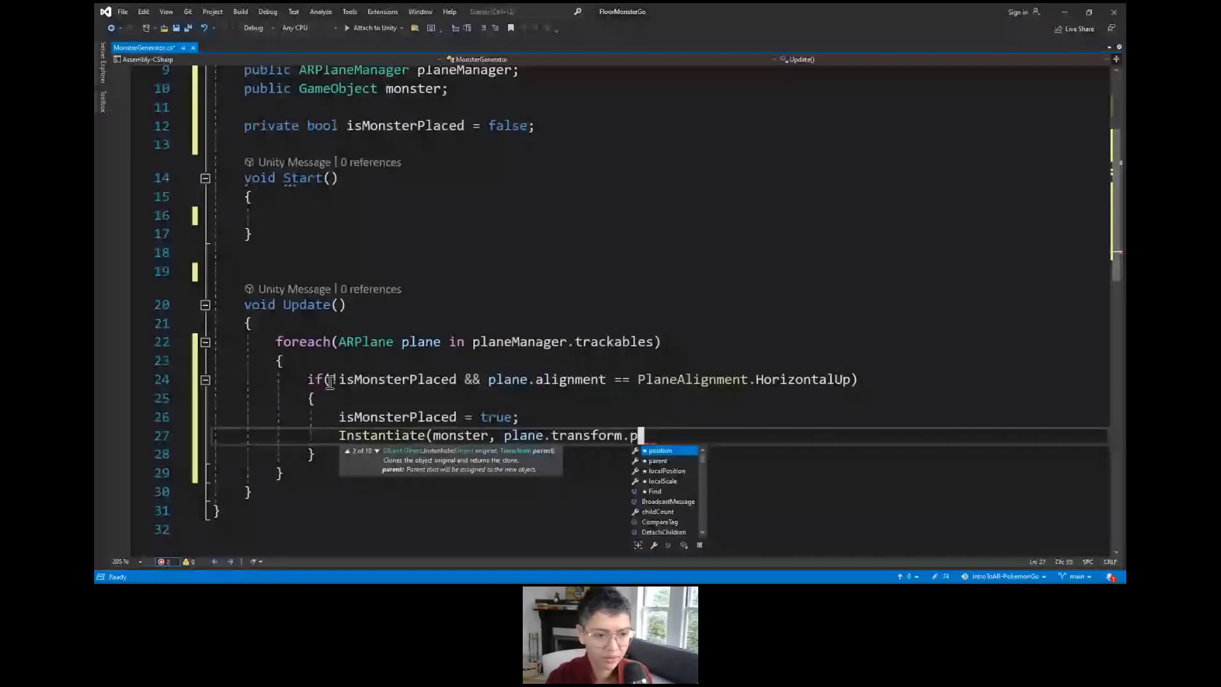
{"action": "type", "text": "osition, "}
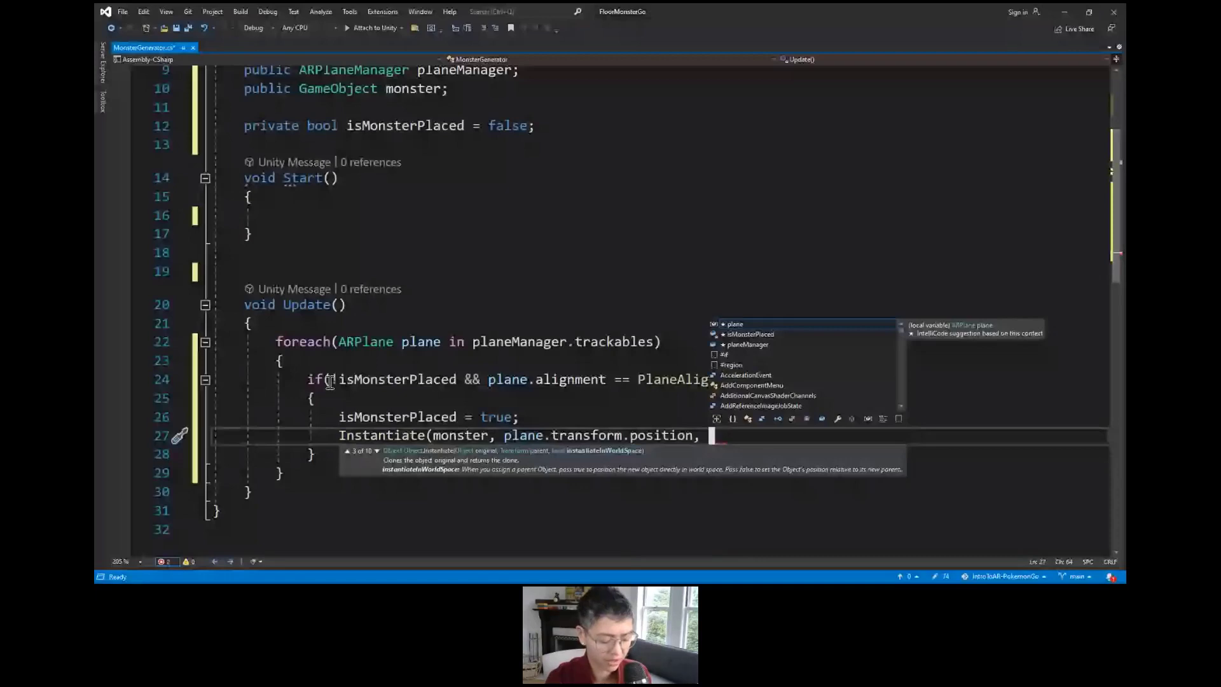
{"action": "type", "text": "quaternion"}
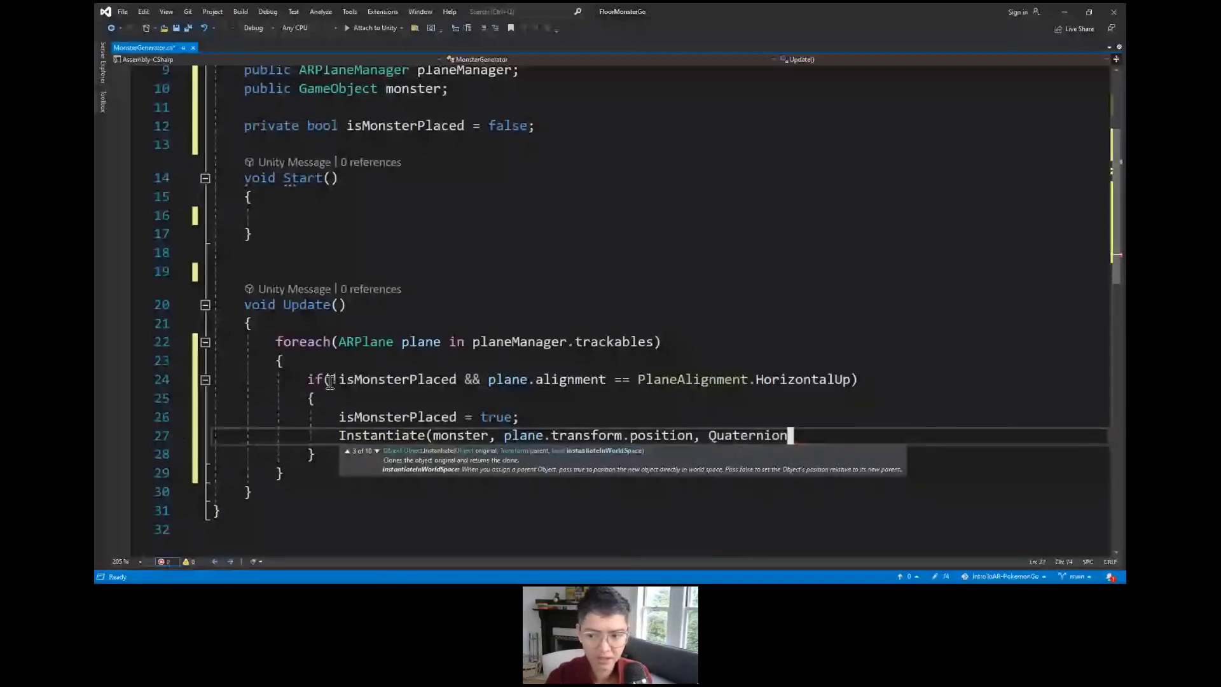
{"action": "type", "text": ".identity);"}
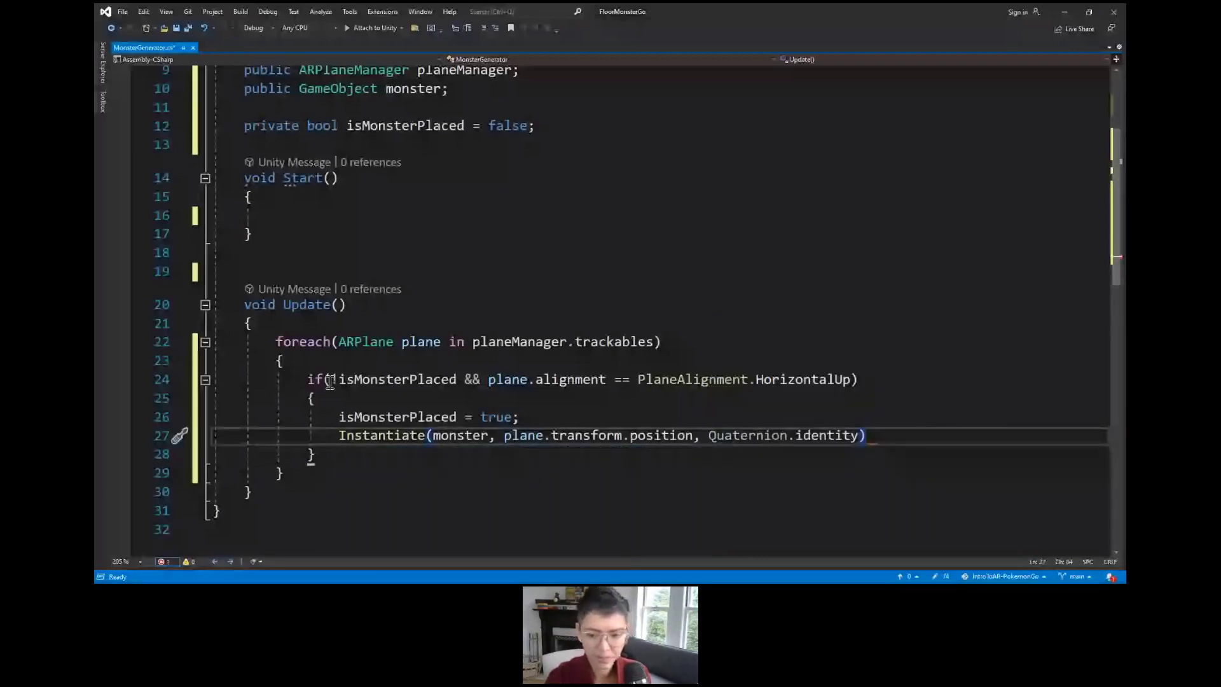
{"action": "key", "text": "ctrl+s"}
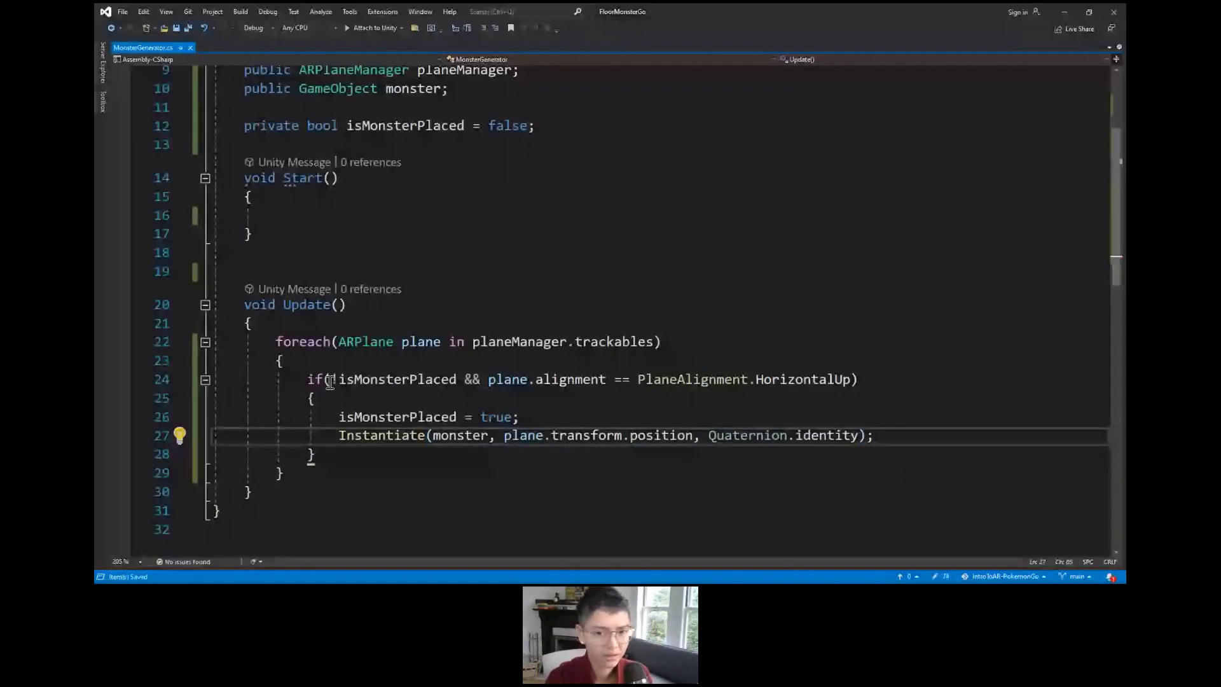
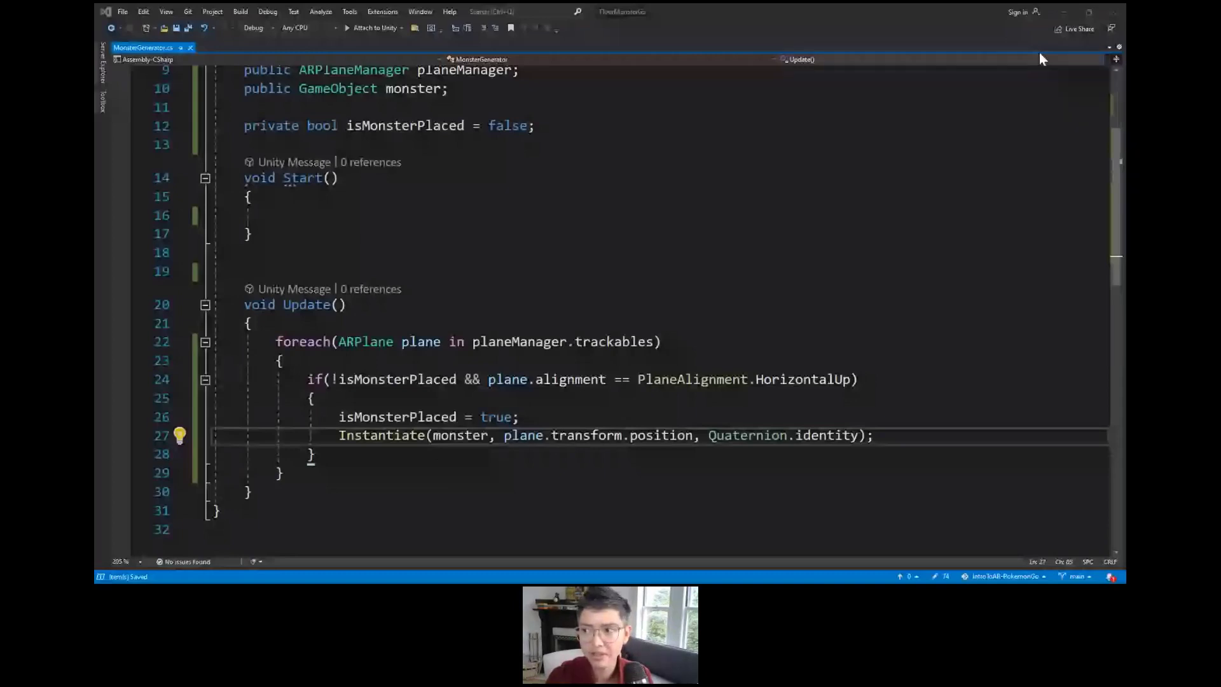
Step: Switch to Unity and attach the MonsterGenerator script to the AR Session Origin object
{"action": "left_click", "coordinate": [1059, 18]}
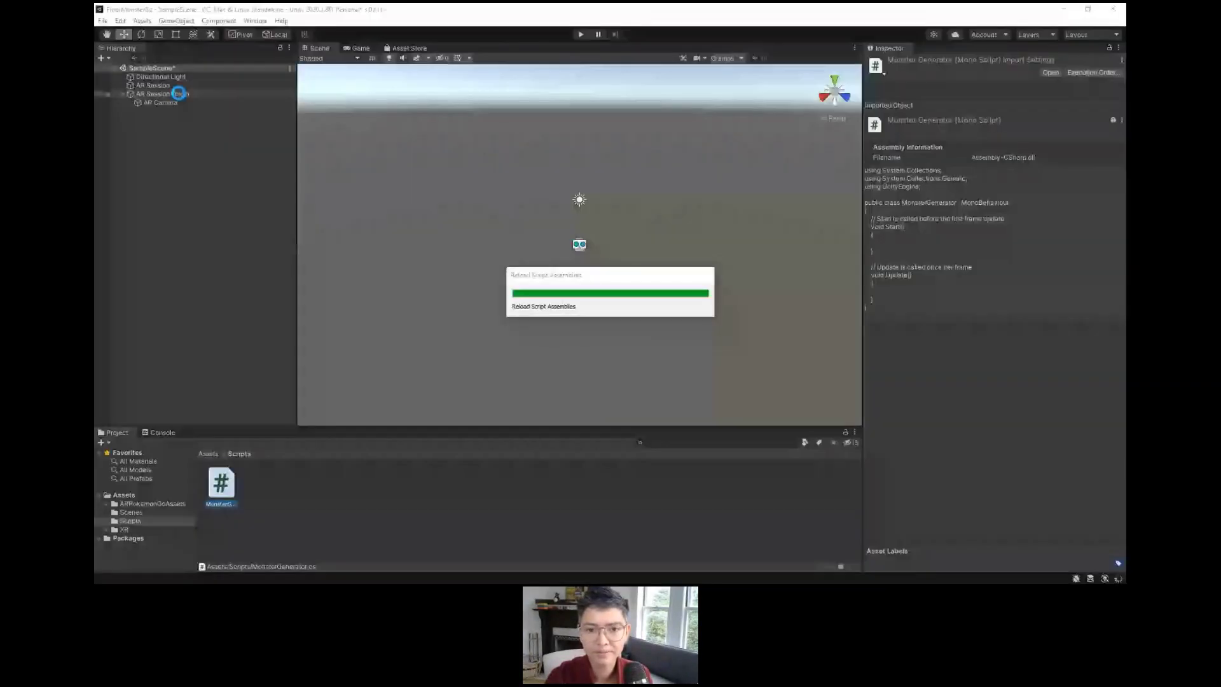
{"action": "left_click", "coordinate": [178, 94]}
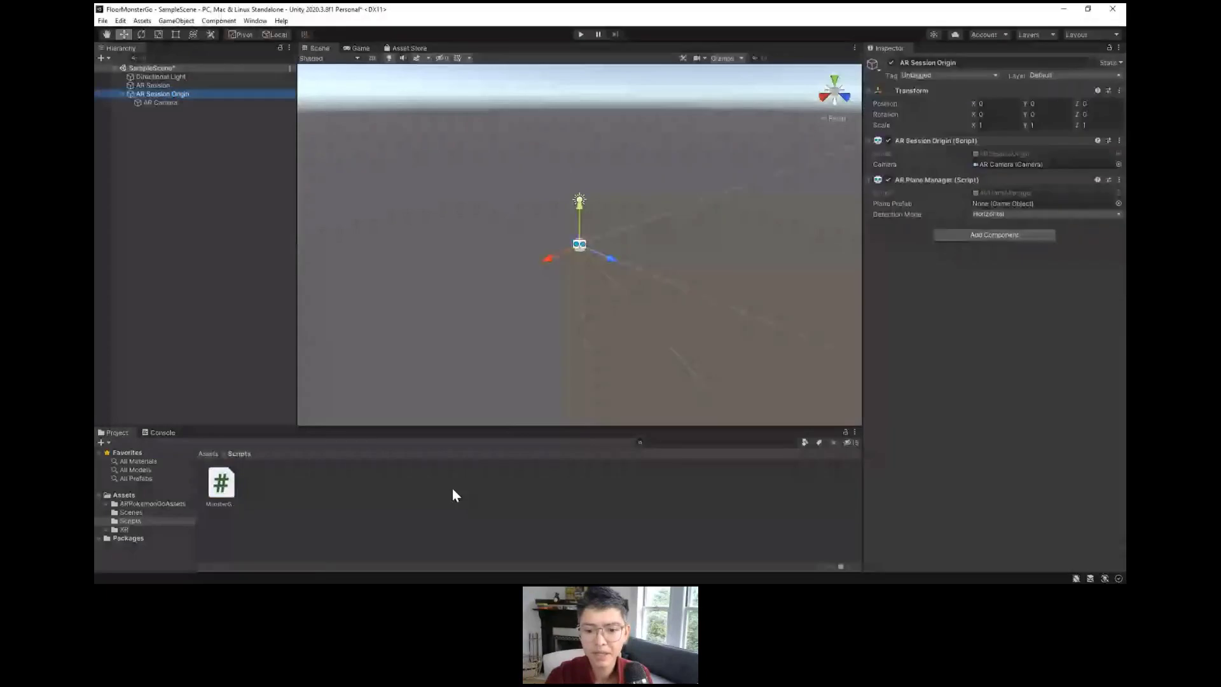
{"action": "left_click_drag", "start_coordinate": [221, 483], "coordinate": [1059, 387]}
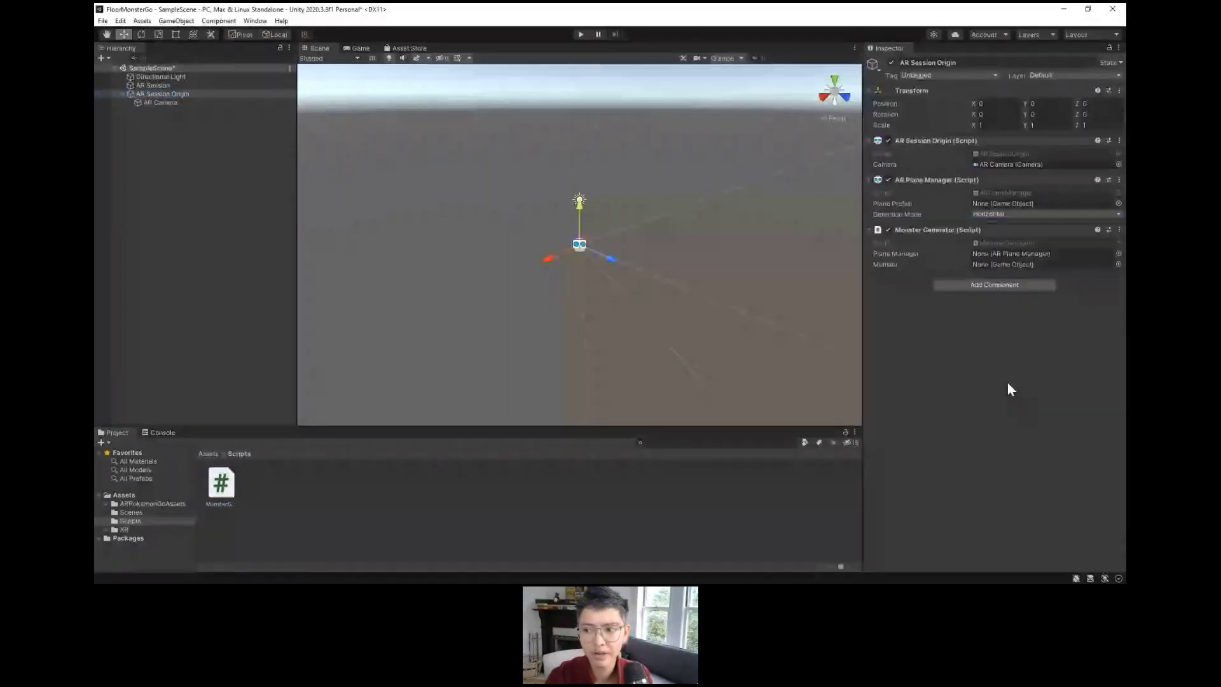
Step: Assign AR Session Origin as the Monster Generator's Plane Manager and the Monster prefab from ARPokemonGoAssets/Prefabs as its Monster
{"action": "left_click", "coordinate": [105, 503]}
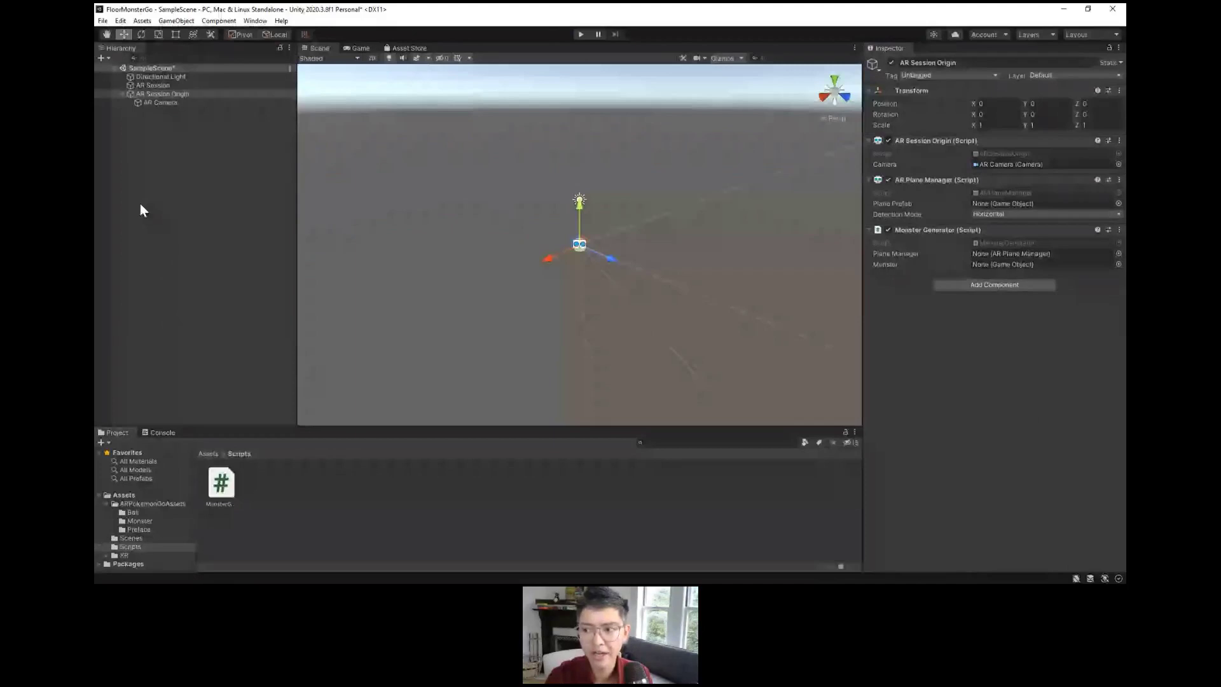
{"action": "left_click_drag", "start_coordinate": [162, 94], "coordinate": [990, 254]}
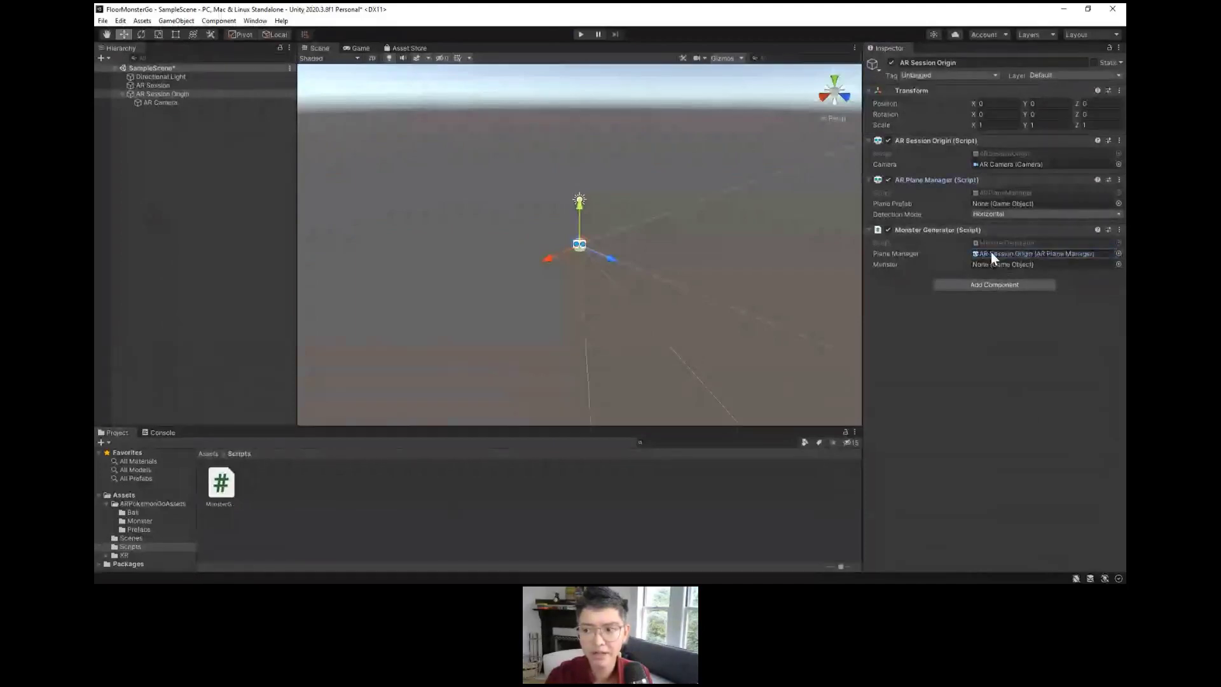
{"action": "left_click", "coordinate": [139, 521]}
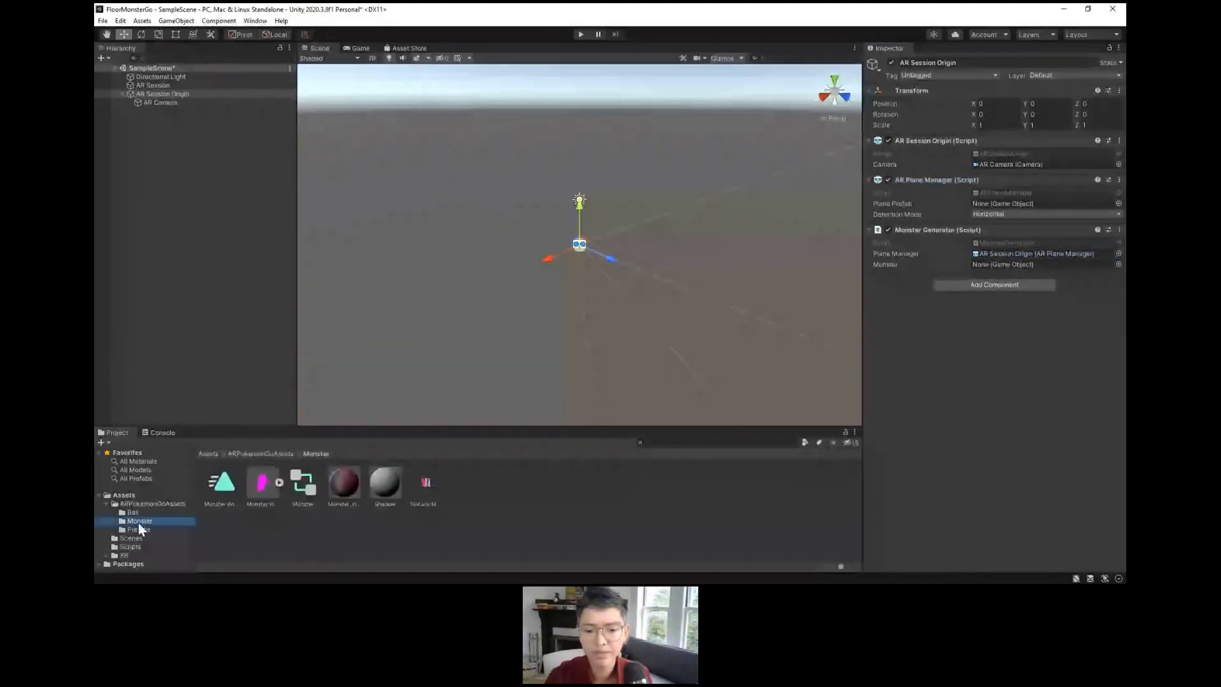
{"action": "left_click", "coordinate": [139, 528]}
{"action": "left_click_drag", "start_coordinate": [221, 484], "coordinate": [303, 481]}
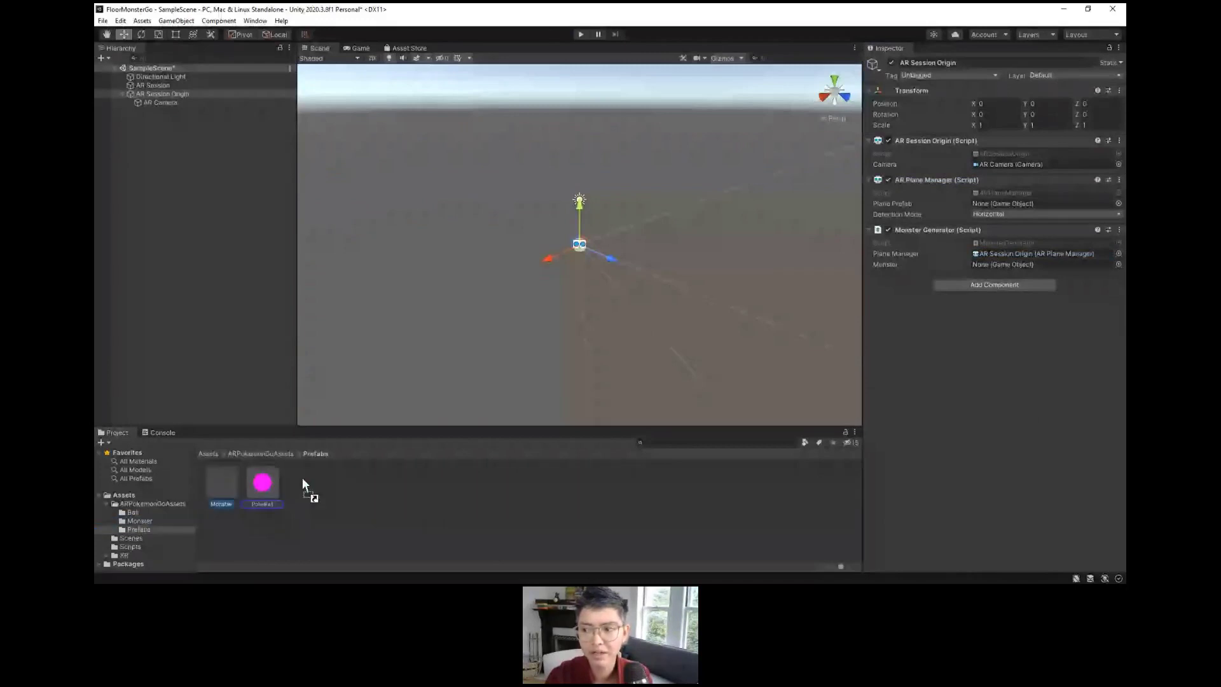
{"action": "left_click_drag", "start_coordinate": [303, 478], "coordinate": [1043, 264]}
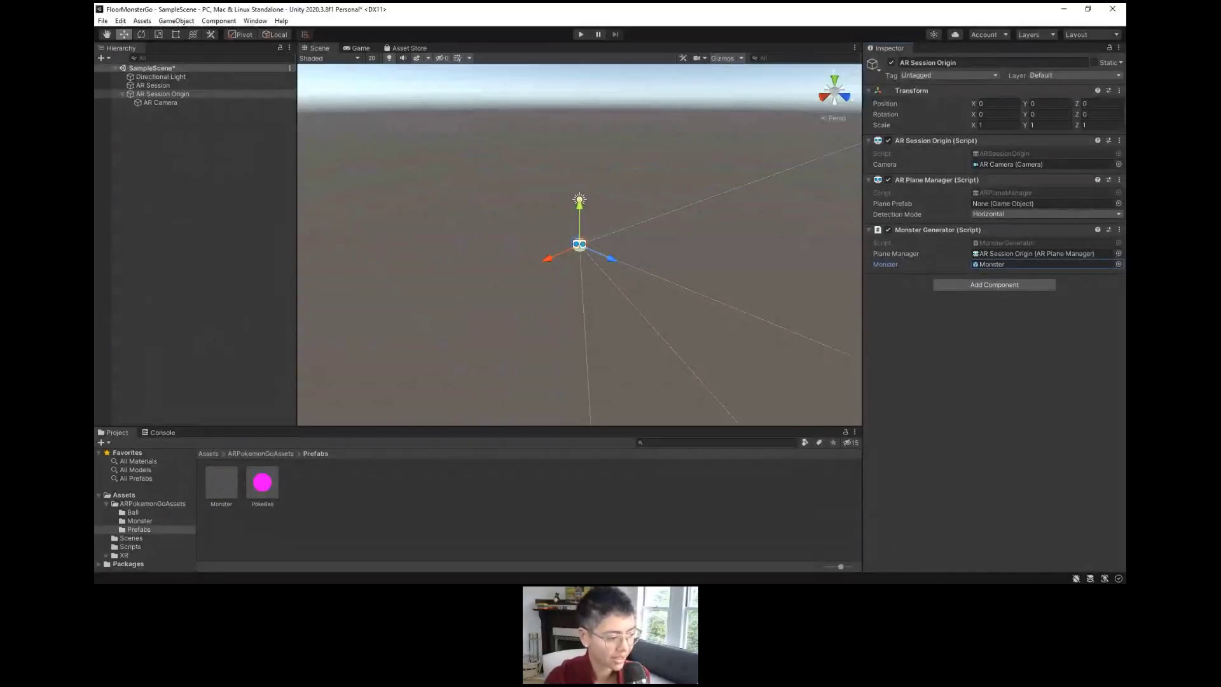
Step: Create a new C# script named GameManager in the Scripts folder
{"action": "key", "text": "alt+Tab"}
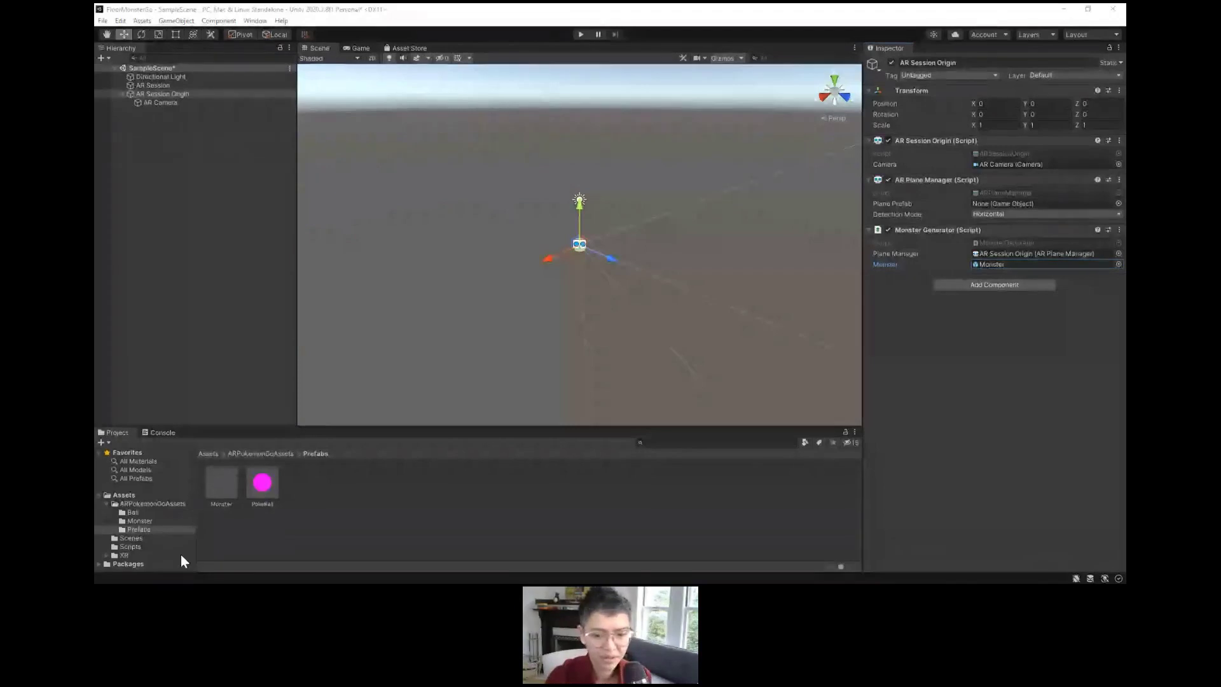
{"action": "left_click", "coordinate": [136, 538]}
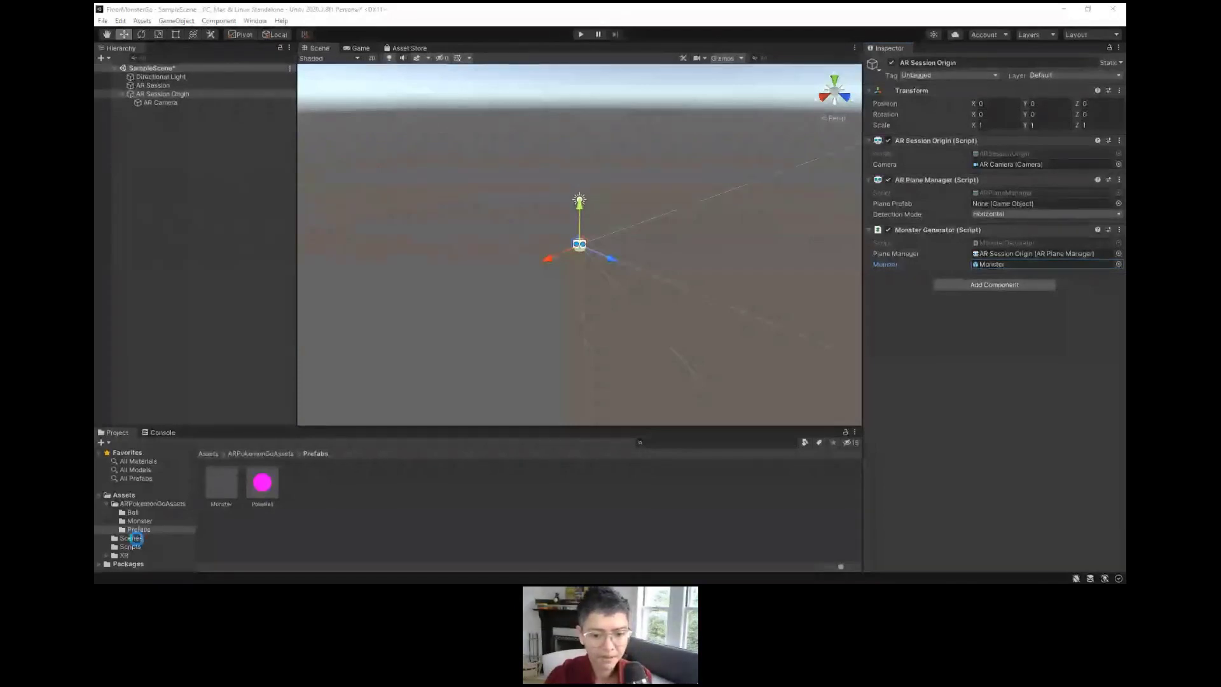
{"action": "left_click", "coordinate": [132, 546]}
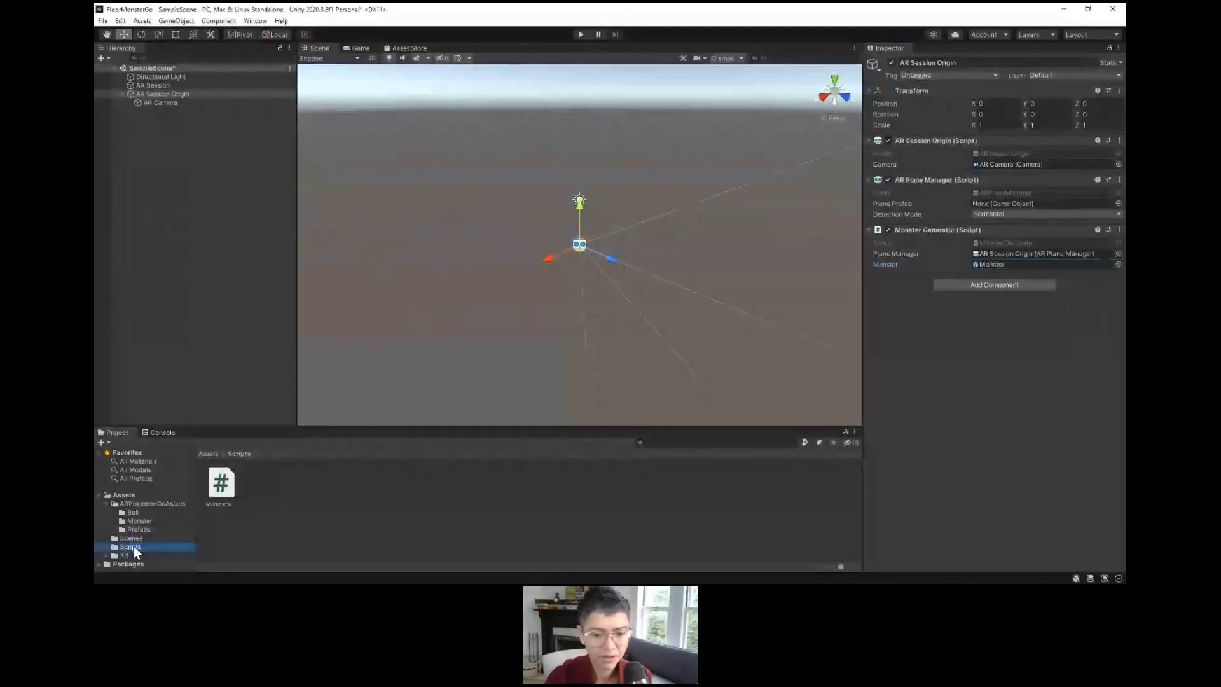
{"action": "right_click", "coordinate": [257, 502]}
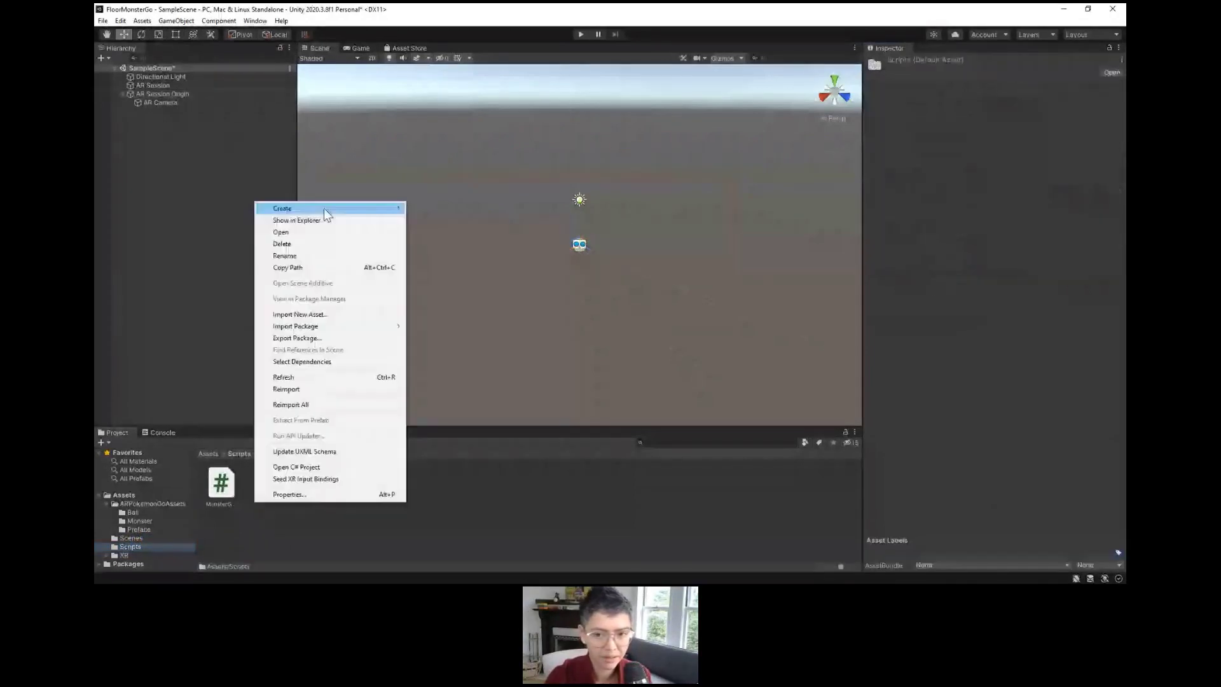
{"action": "left_click", "coordinate": [444, 153]}
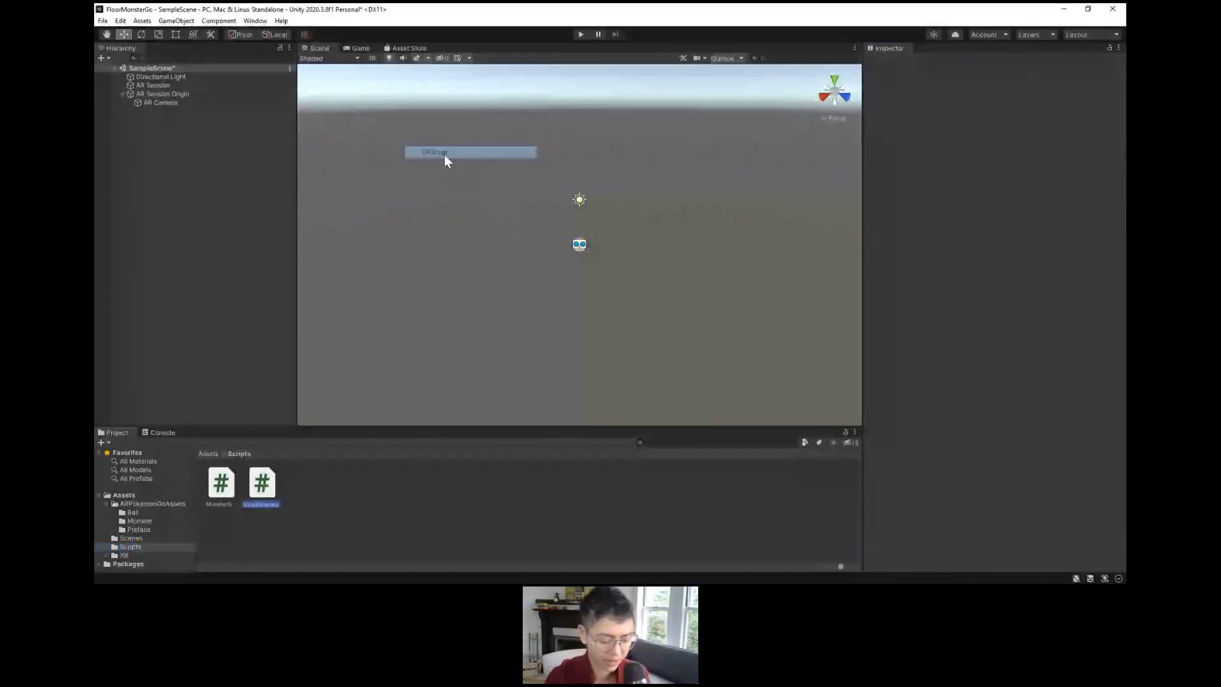
{"action": "type", "text": "commenta"}
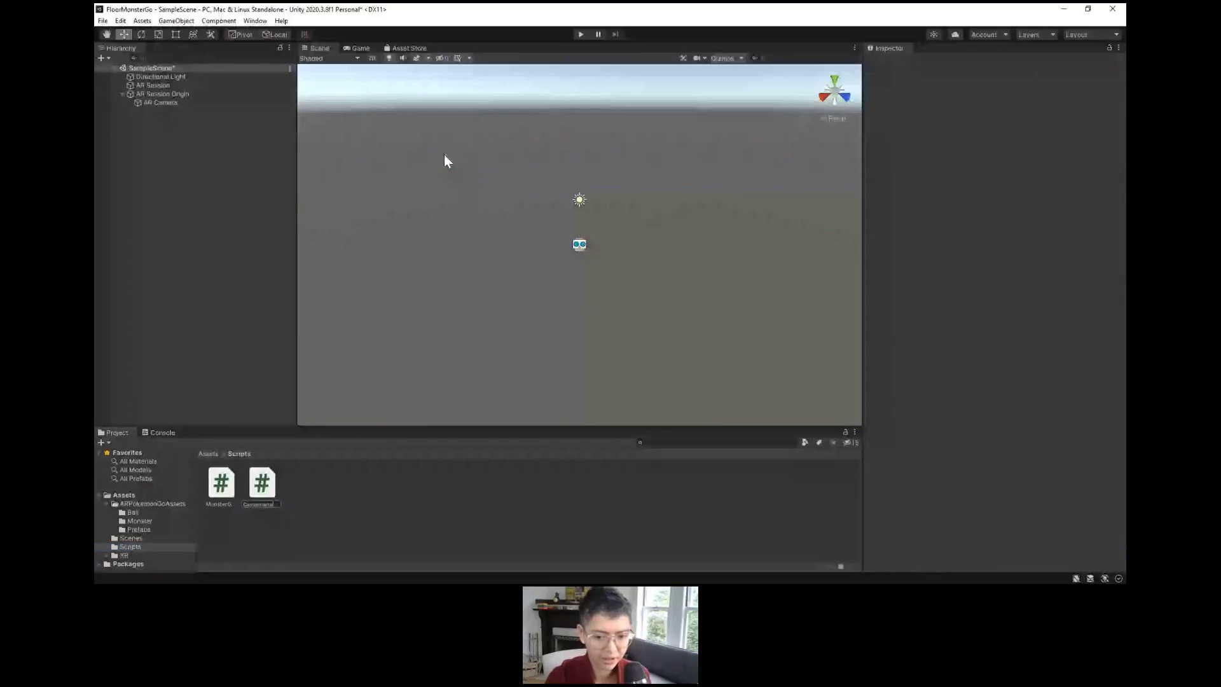
{"action": "key", "text": "BackSpace"}
{"action": "key", "text": "BackSpace"}
{"action": "key", "text": "BackSpace"}
{"action": "key", "text": "BackSpace"}
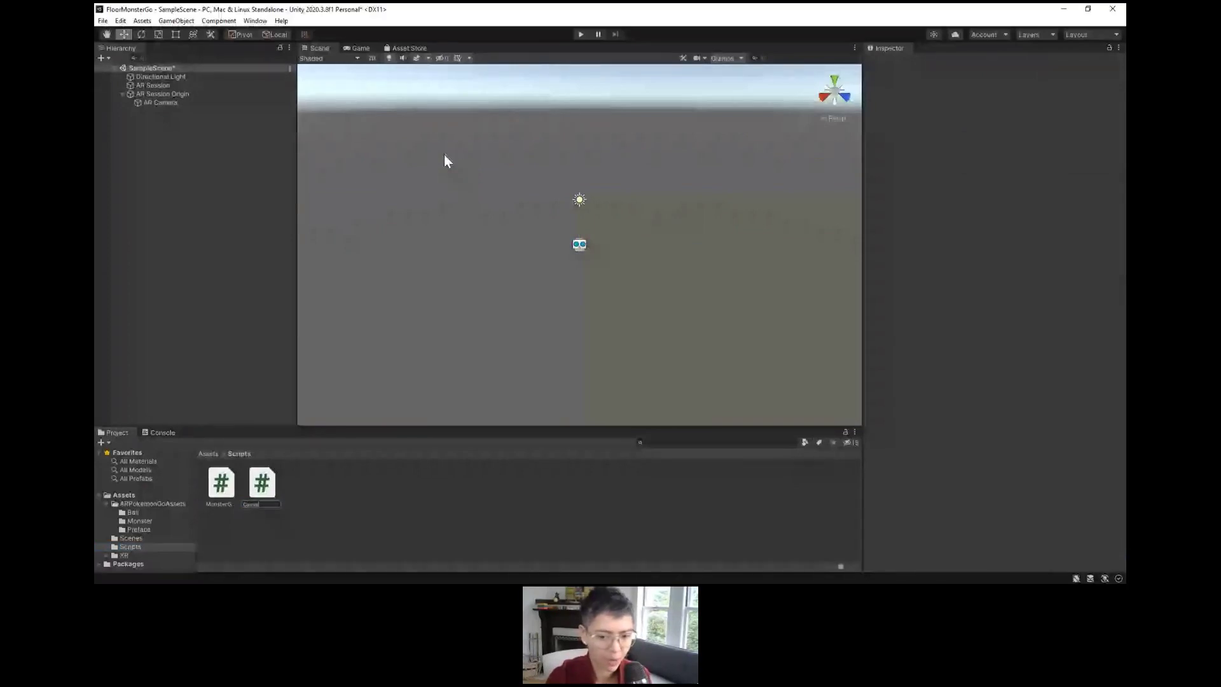
{"action": "type", "text": "M"}
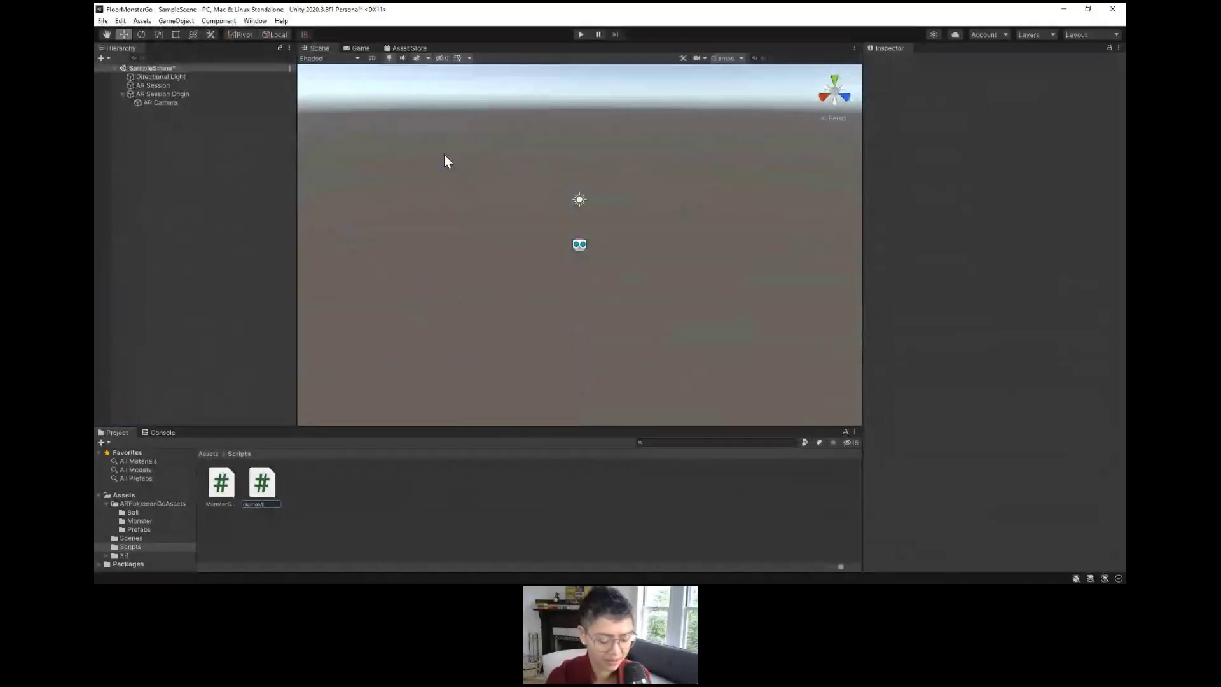
{"action": "type", "text": "ana"}
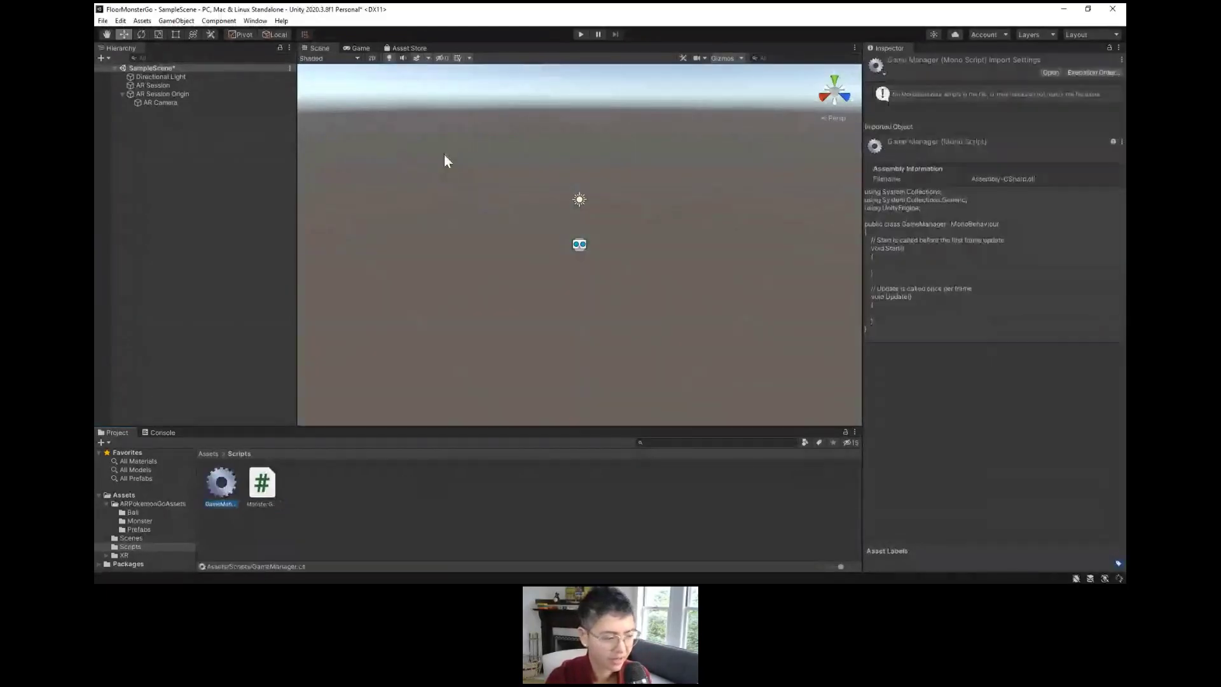
Step: Look at the MonsterGenerator code in Visual Studio, return to Unity and bring back the AR Session Origin selection
{"action": "key", "text": "alt+Tab"}
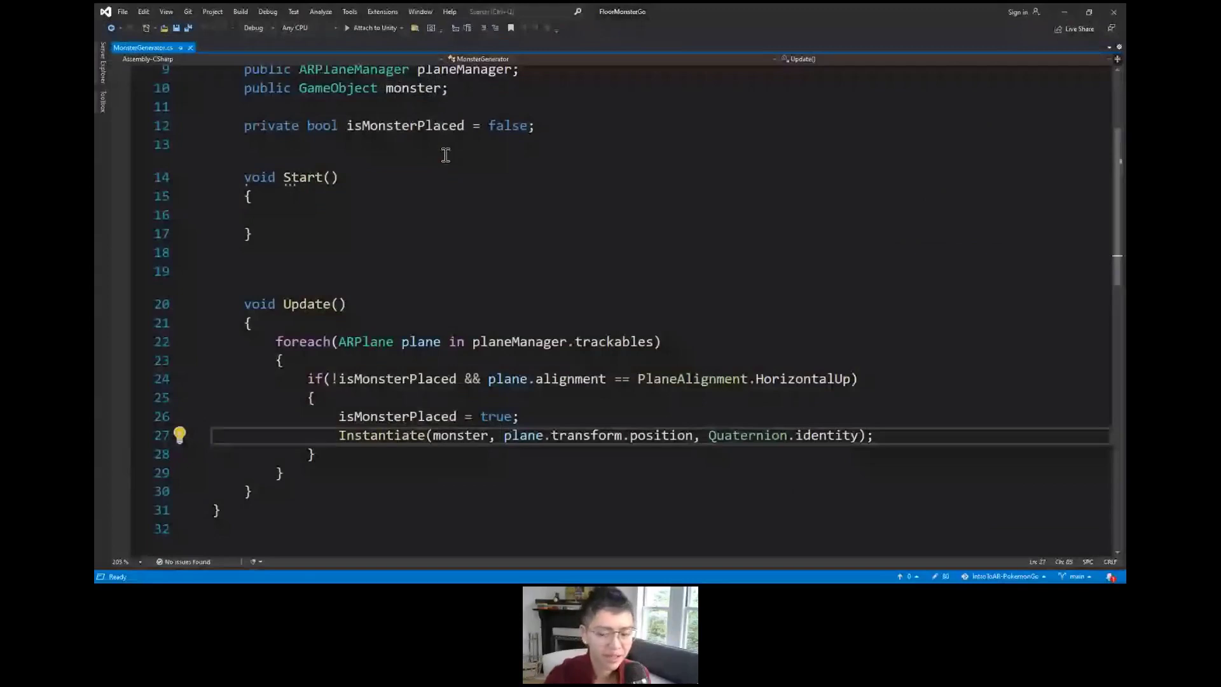
{"action": "key", "text": "alt+Tab"}
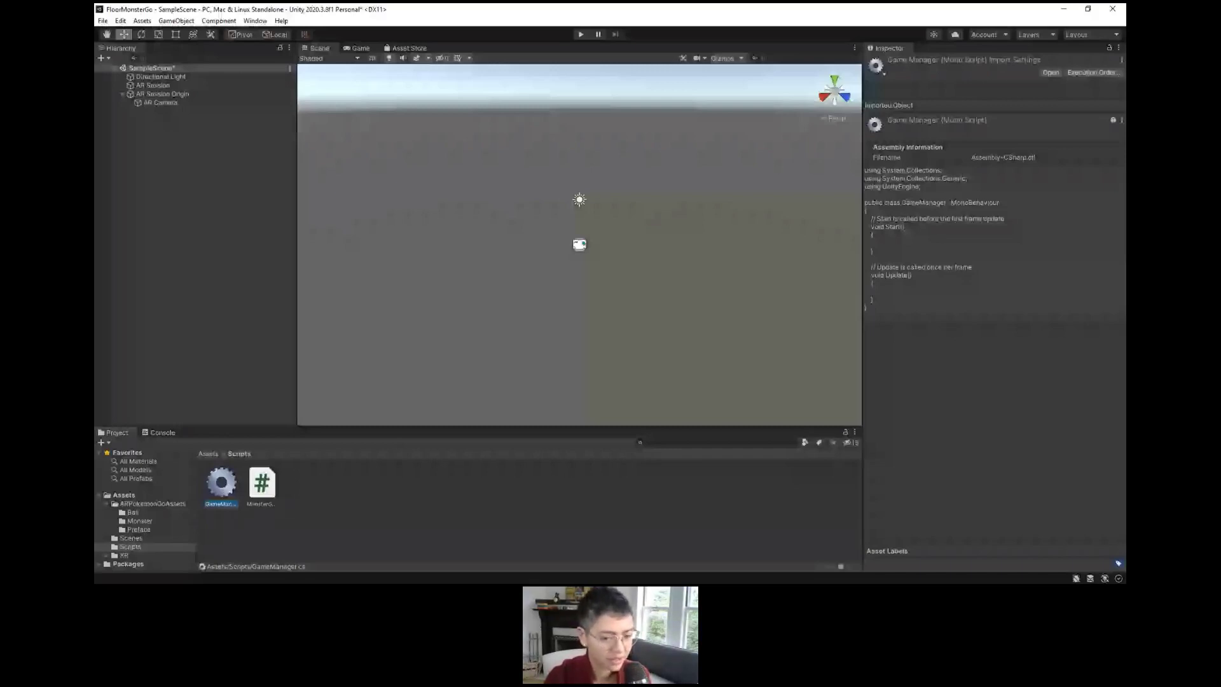
{"action": "key", "text": "ctrl+z"}
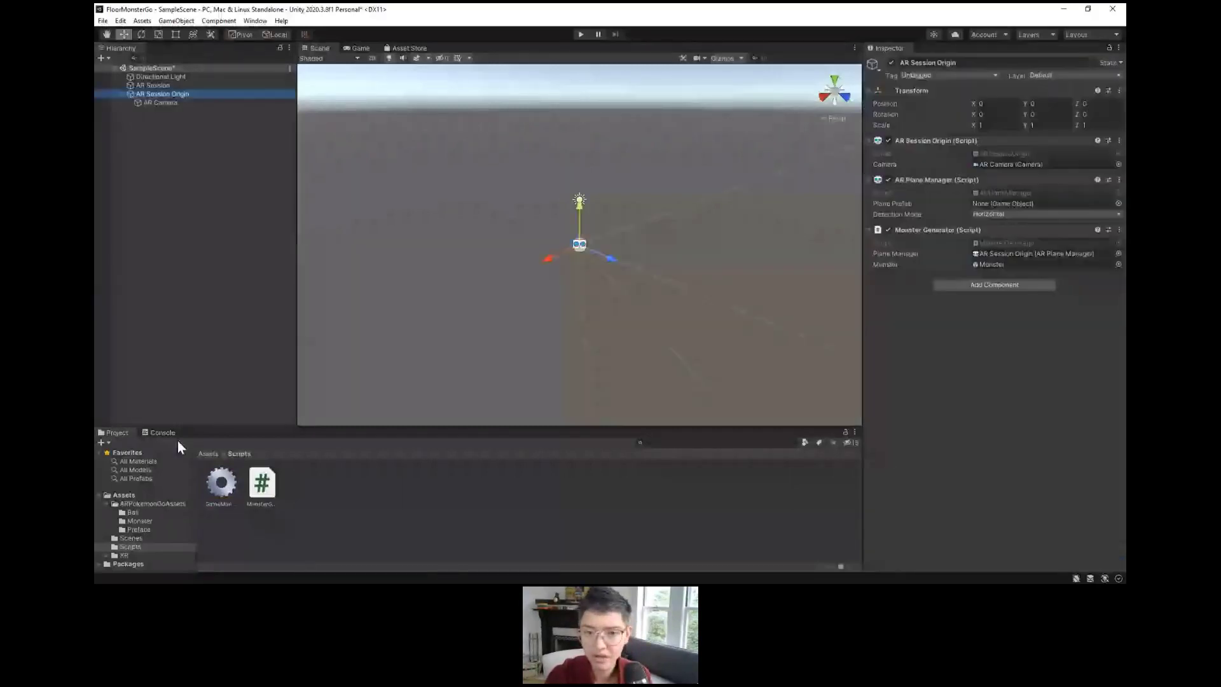
Step: Attach the GameManager script to AR Session Origin and open it in Visual Studio, placing the cursor inside the empty Update method
{"action": "left_click_drag", "start_coordinate": [222, 484], "coordinate": [923, 482]}
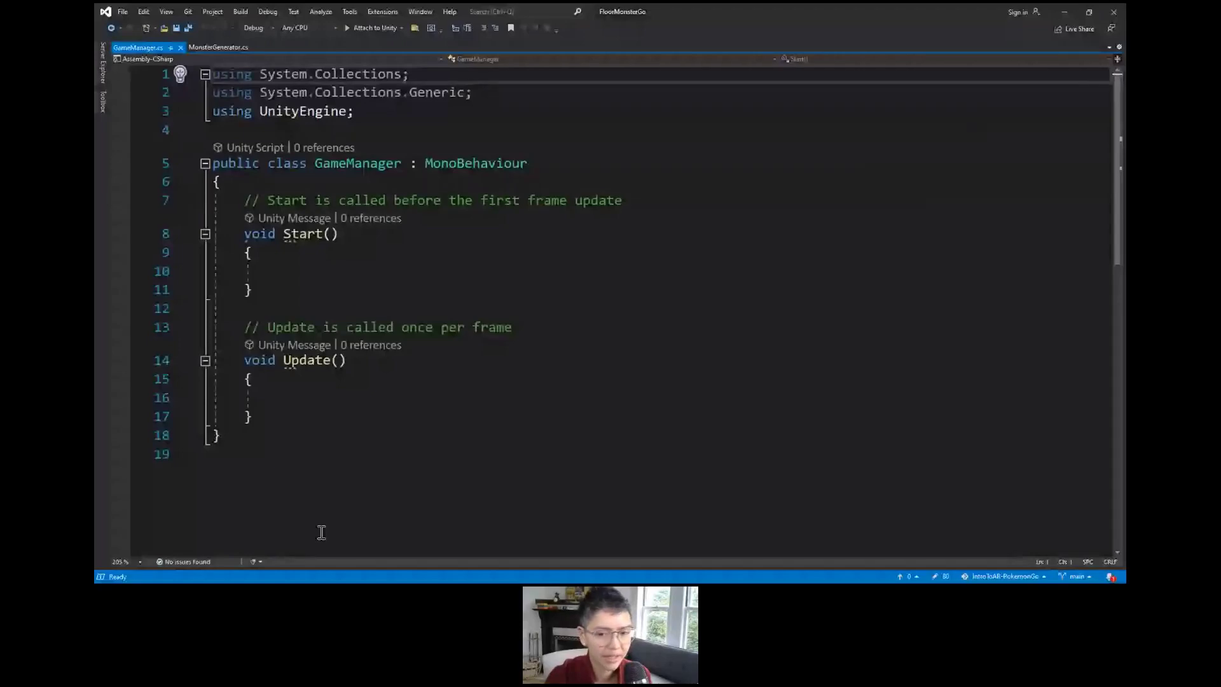
{"action": "left_click", "coordinate": [294, 400]}
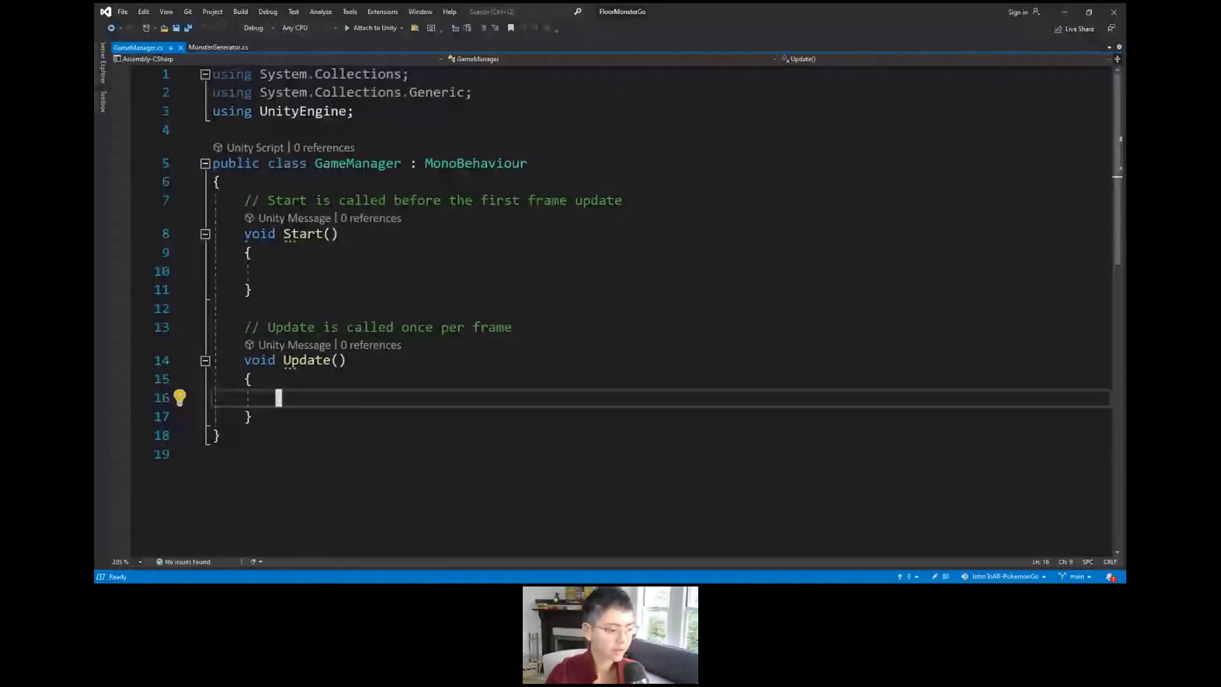
Step: Open the iOS mirroring instructions in ApowerMirror, switch to Paint and close the mirroring window
{"action": "key", "text": "alt+Tab"}
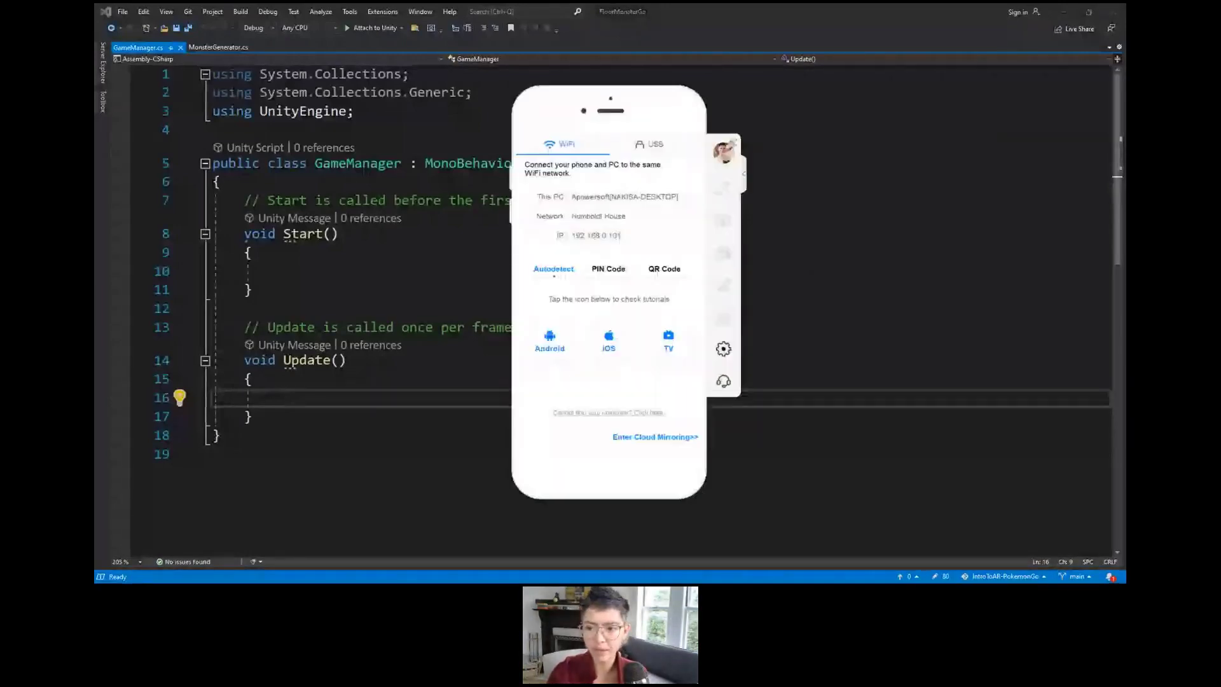
{"action": "left_click", "coordinate": [616, 351]}
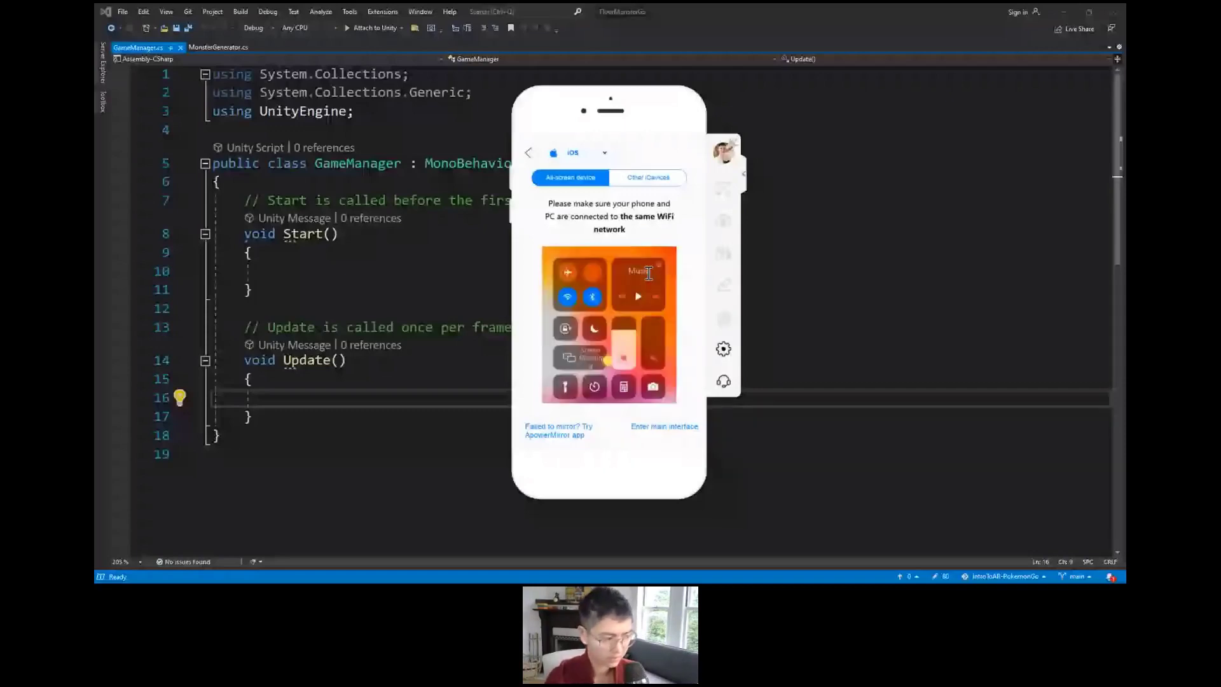
{"action": "key", "text": "alt+Tab"}
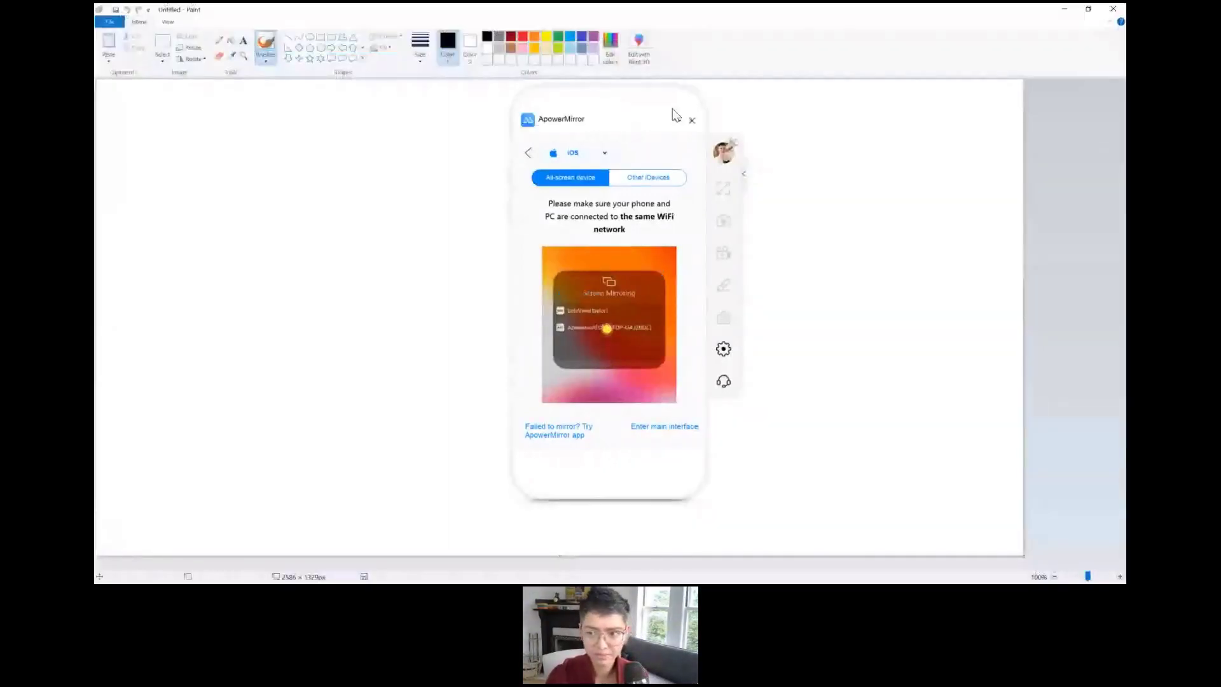
{"action": "left_click", "coordinate": [692, 120]}
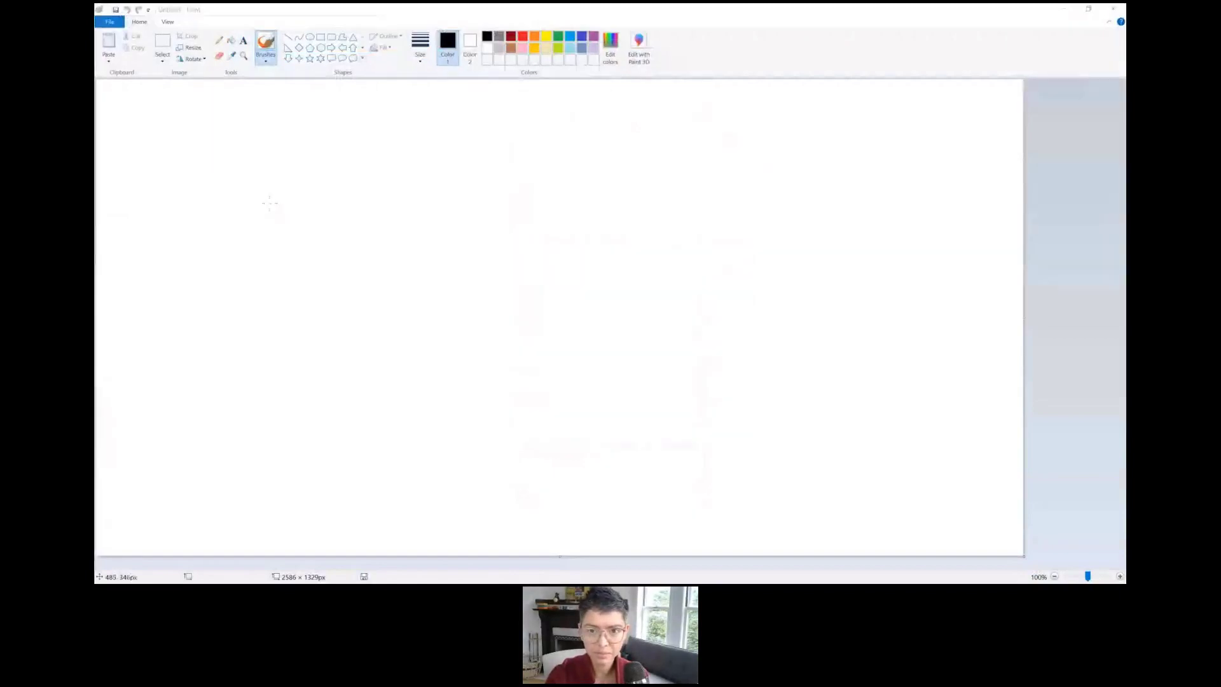
Step: Draw an upright black rectangle of about 762 × 1065 px near the middle of the Paint canvas as the phone screen
{"action": "left_click", "coordinate": [264, 49]}
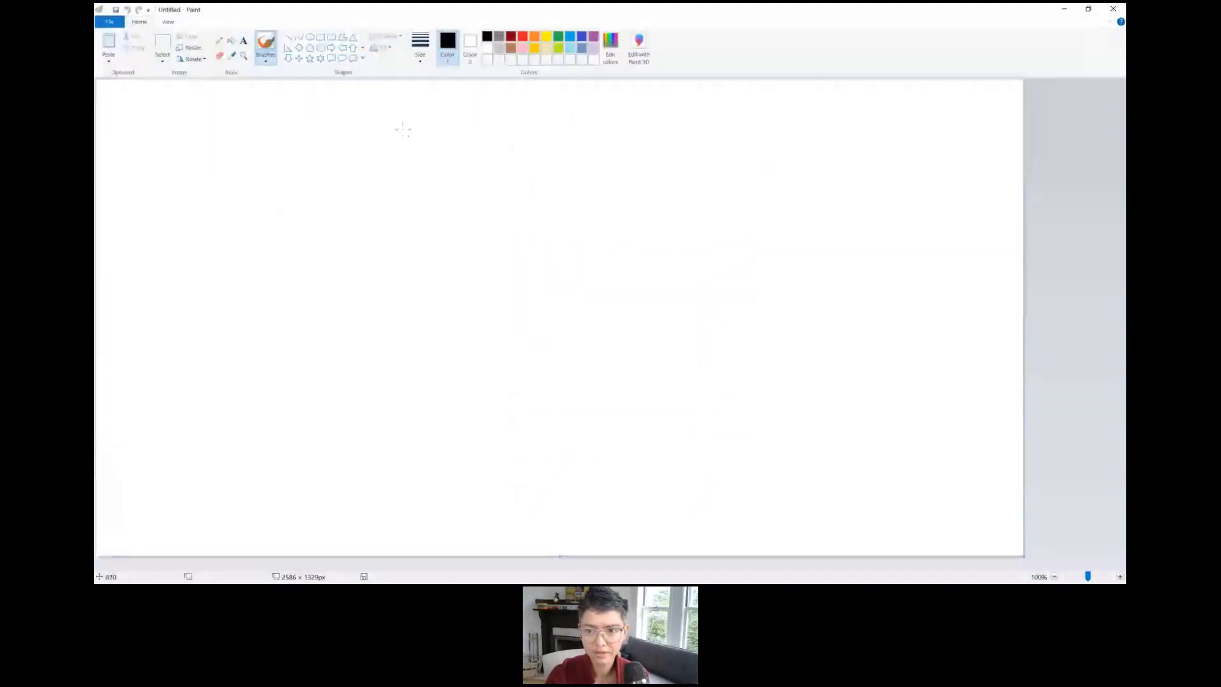
{"action": "left_click_drag", "start_coordinate": [371, 103], "coordinate": [678, 428]}
{"action": "key", "text": "ctrl+z"}
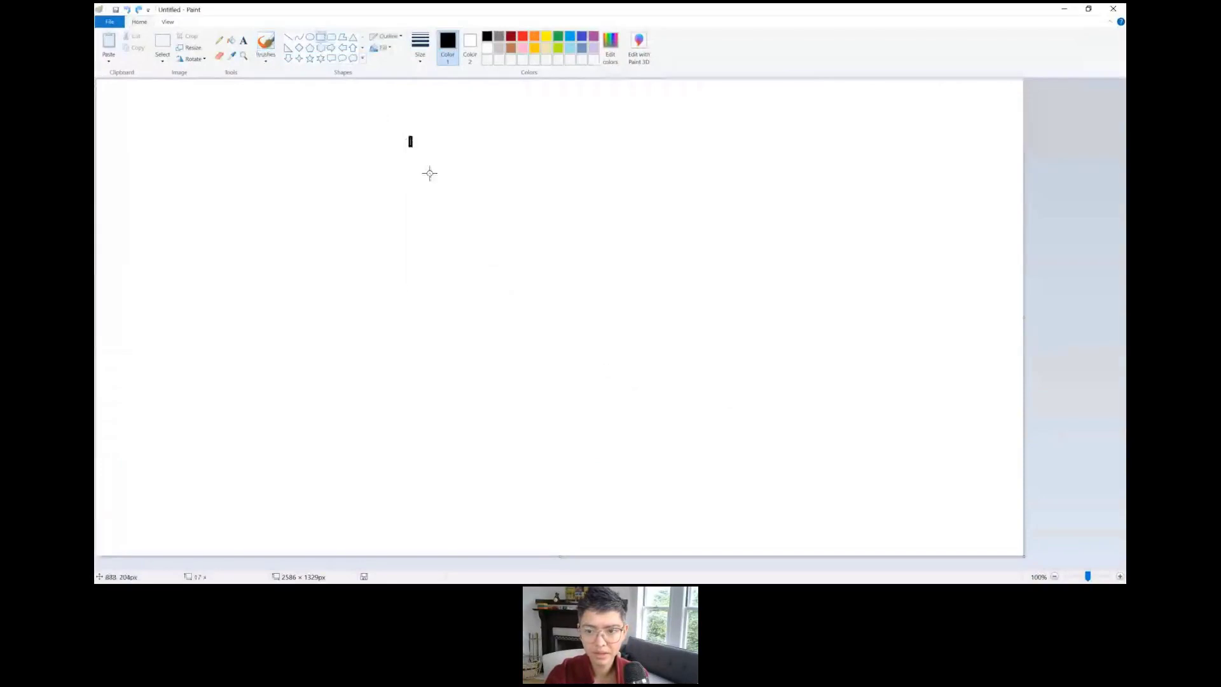
{"action": "mouse_move", "coordinate": [429, 173]}
{"action": "left_mouse_down"}
{"action": "mouse_move", "coordinate": [733, 500]}
{"action": "mouse_move", "coordinate": [682, 518]}
{"action": "left_mouse_up"}
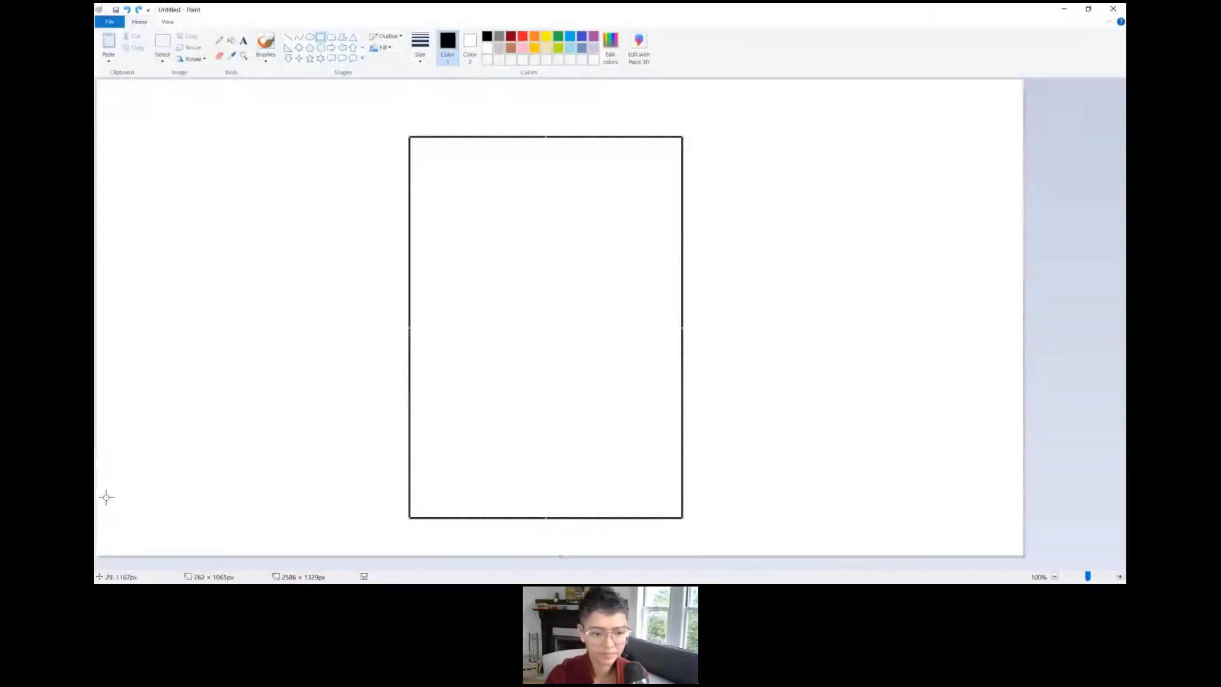
{"action": "left_click", "coordinate": [403, 91]}
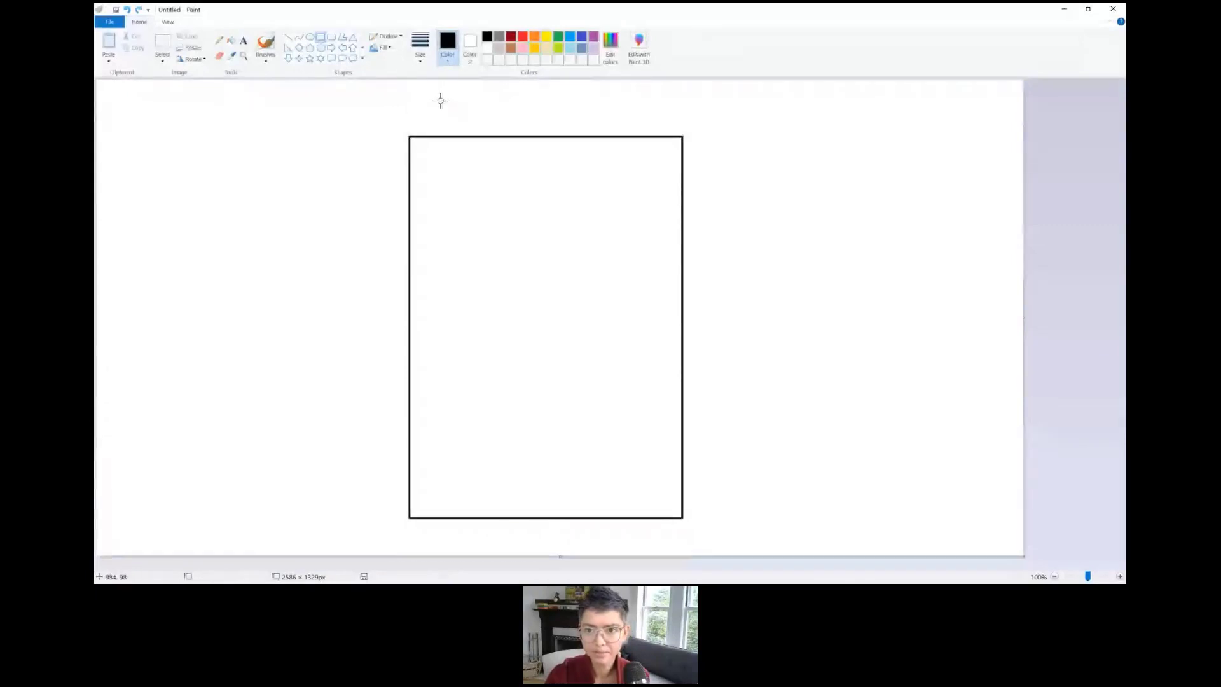
Step: Draw a thicker red pencil arrow pointing upward inside the rectangle, with dots marking its start and end
{"action": "left_click", "coordinate": [218, 40]}
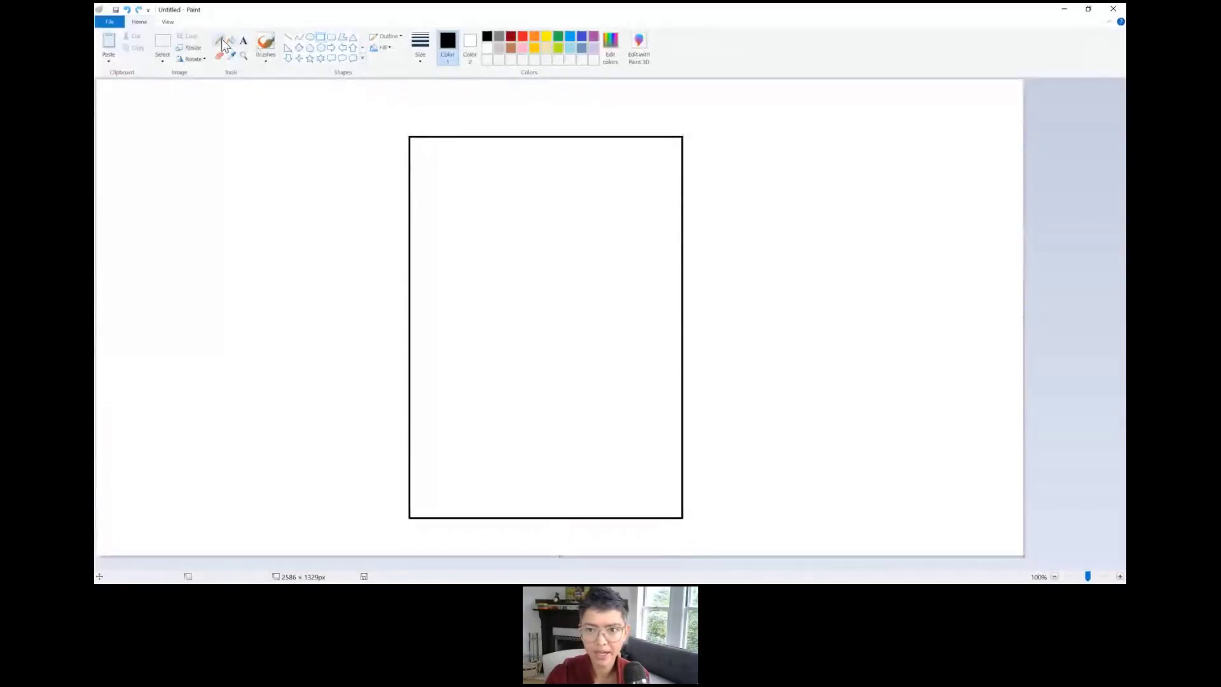
{"action": "left_click", "coordinate": [522, 37]}
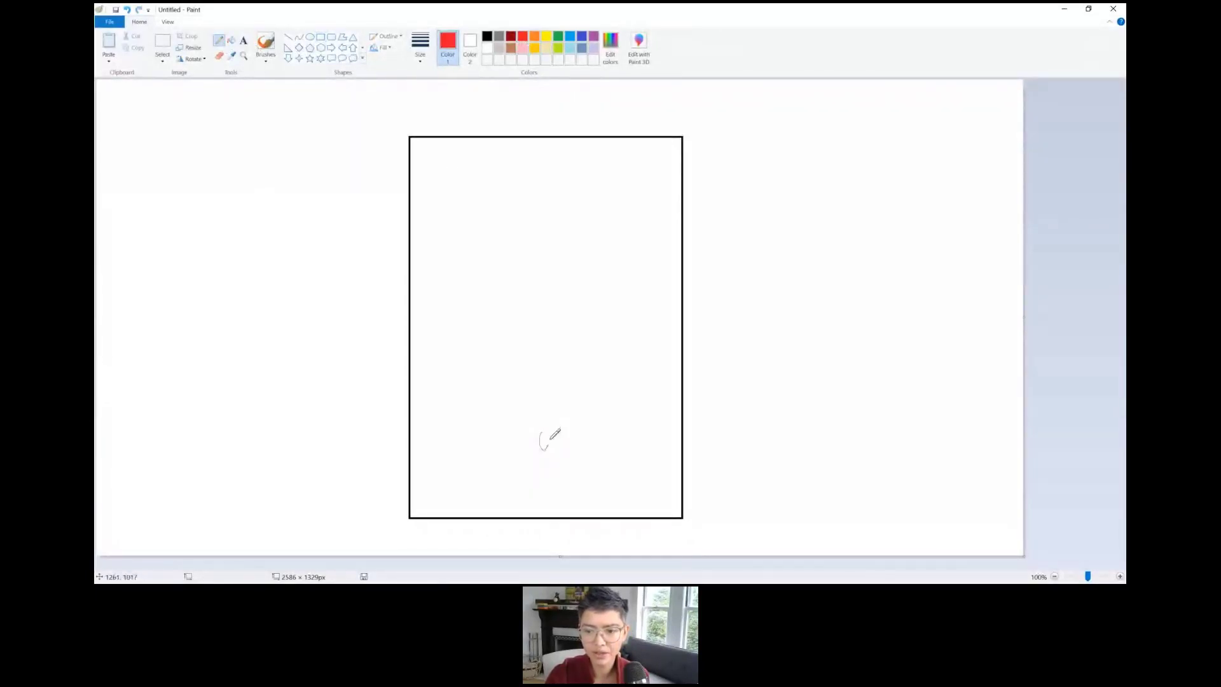
{"action": "left_click_drag", "start_coordinate": [546, 438], "coordinate": [545, 441]}
{"action": "key", "text": "ctrl+z"}
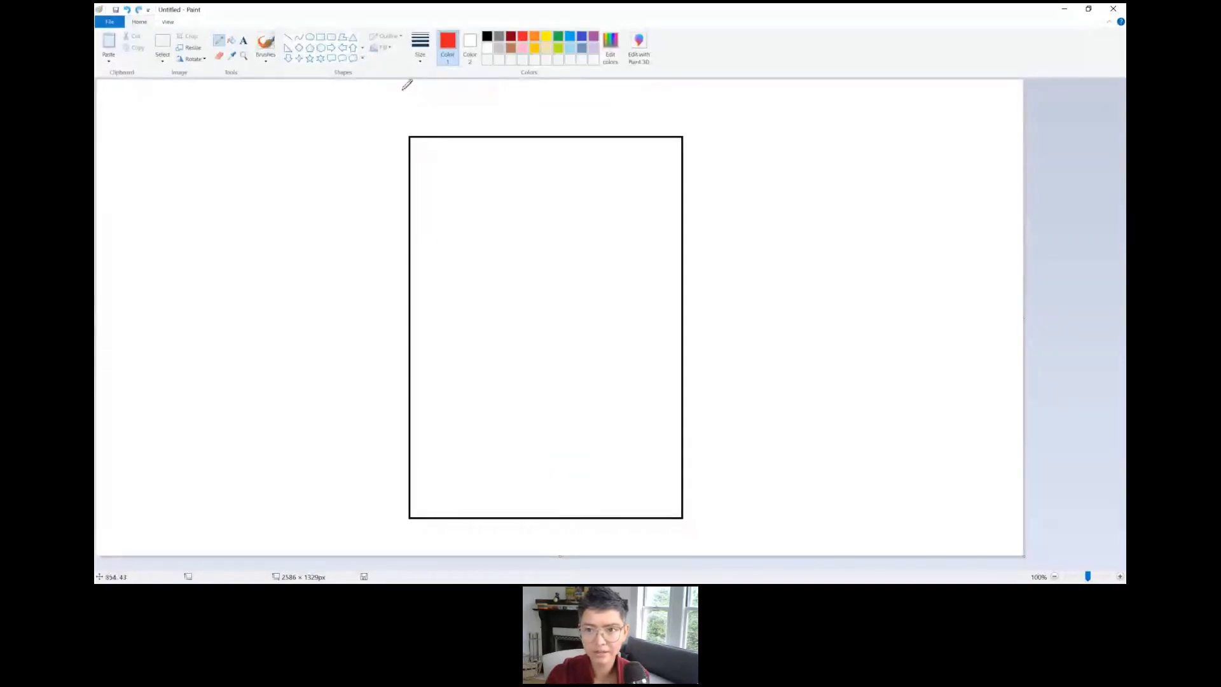
{"action": "left_click", "coordinate": [419, 50]}
{"action": "left_click", "coordinate": [452, 141]}
{"action": "mouse_move", "coordinate": [547, 422]}
{"action": "left_mouse_down"}
{"action": "mouse_move", "coordinate": [535, 417]}
{"action": "mouse_move", "coordinate": [545, 425]}
{"action": "mouse_move", "coordinate": [547, 306]}
{"action": "mouse_move", "coordinate": [558, 322]}
{"action": "mouse_move", "coordinate": [548, 296]}
{"action": "mouse_move", "coordinate": [544, 308]}
{"action": "left_mouse_up"}
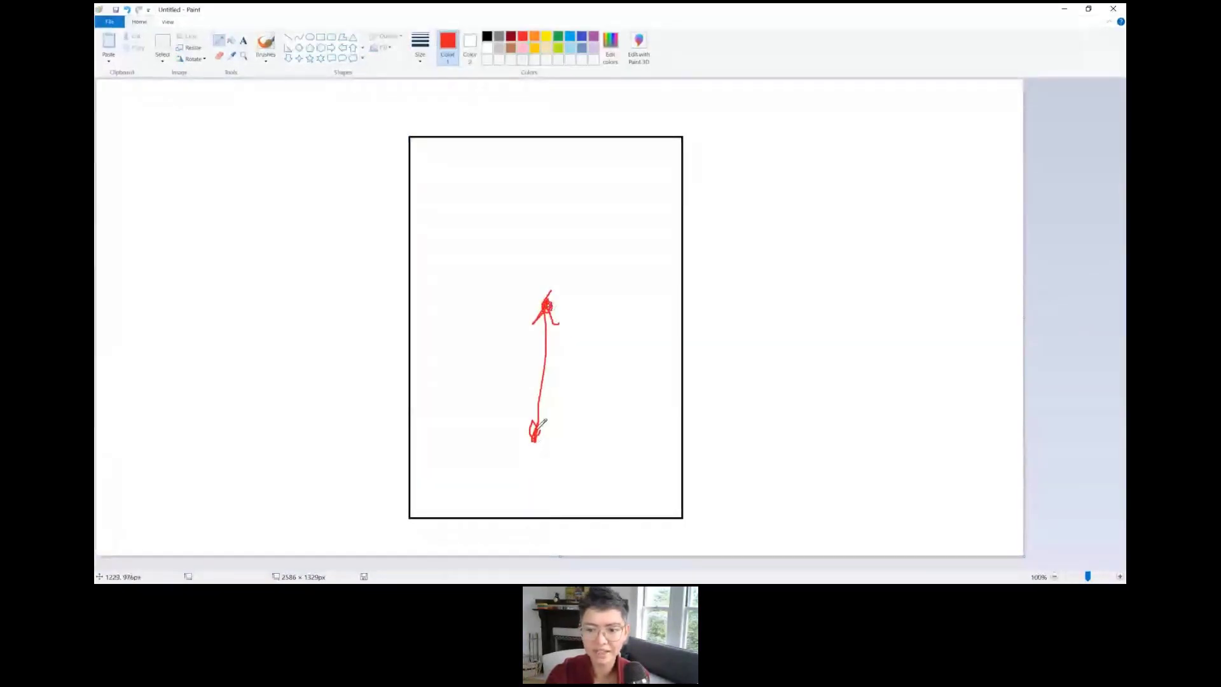
Step: Handwrite "Begun" at the arrow's lower dot and "ended" at its upper dot, underline both words and retrace the swipe with a second upward arrow
{"action": "mouse_move", "coordinate": [537, 420]}
{"action": "left_mouse_down"}
{"action": "mouse_move", "coordinate": [533, 433]}
{"action": "mouse_move", "coordinate": [544, 424]}
{"action": "mouse_move", "coordinate": [559, 444]}
{"action": "mouse_move", "coordinate": [567, 431]}
{"action": "mouse_move", "coordinate": [598, 446]}
{"action": "mouse_move", "coordinate": [621, 428]}
{"action": "mouse_move", "coordinate": [632, 445]}
{"action": "left_mouse_up"}
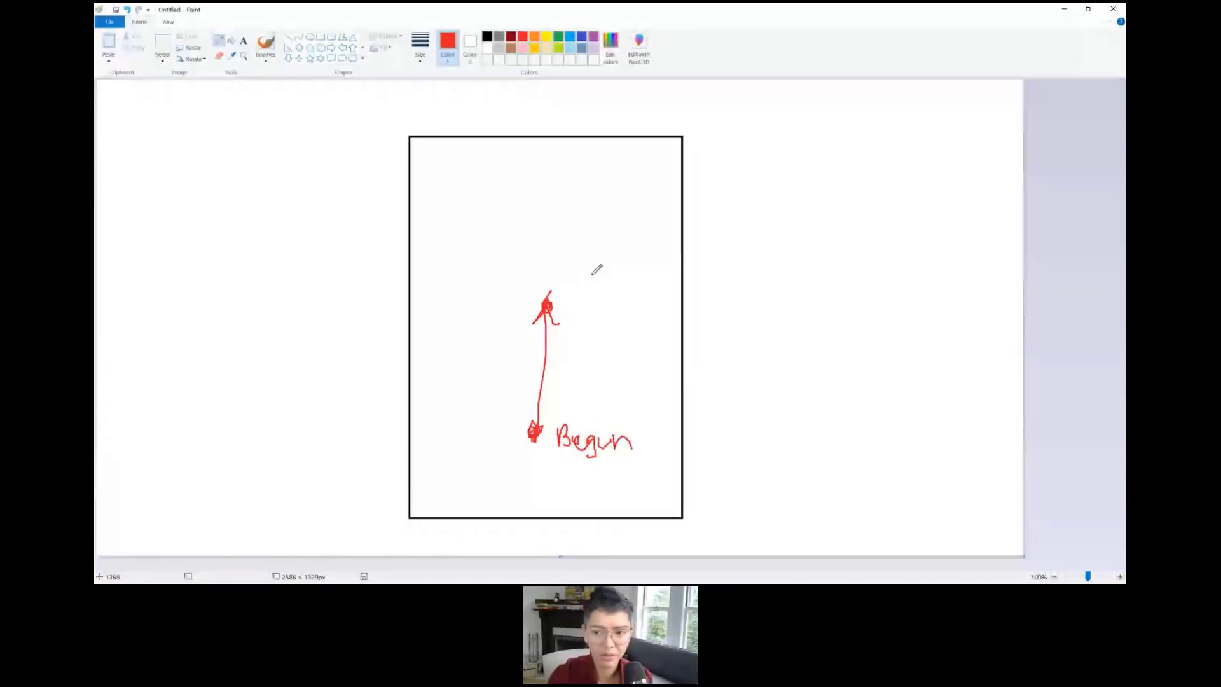
{"action": "mouse_move", "coordinate": [576, 298]}
{"action": "left_mouse_down"}
{"action": "mouse_move", "coordinate": [592, 314]}
{"action": "mouse_move", "coordinate": [621, 300]}
{"action": "mouse_move", "coordinate": [659, 310]}
{"action": "left_mouse_up"}
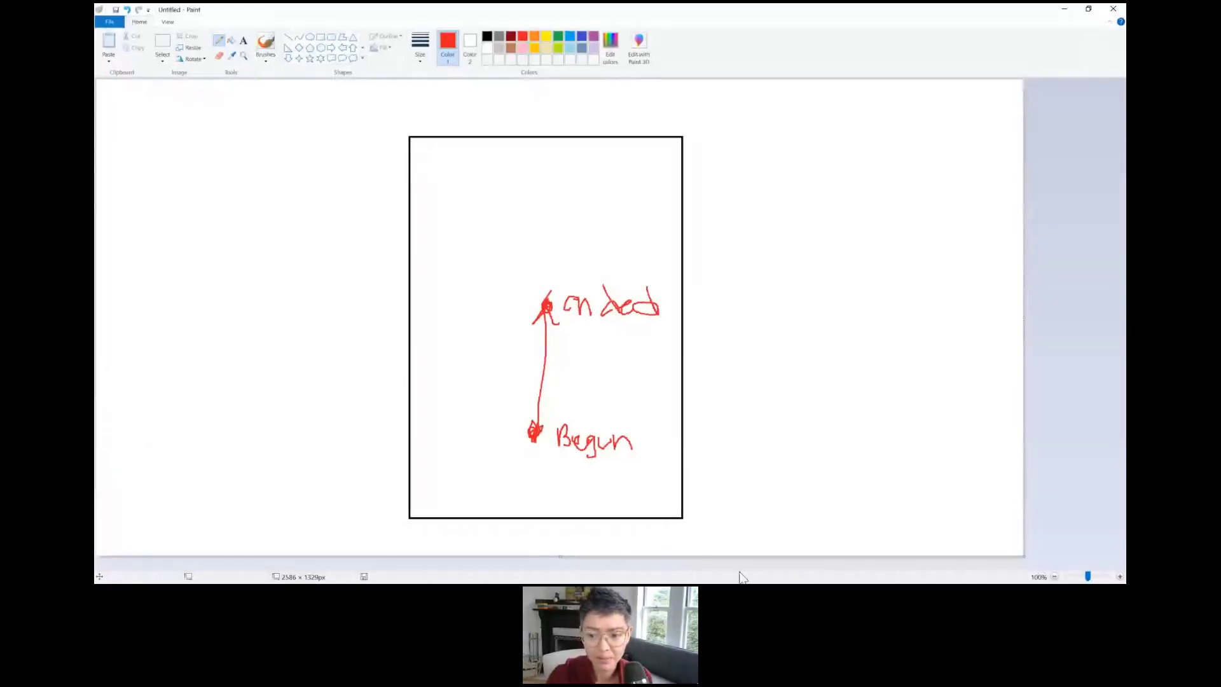
{"action": "left_click_drag", "start_coordinate": [559, 469], "coordinate": [631, 469]}
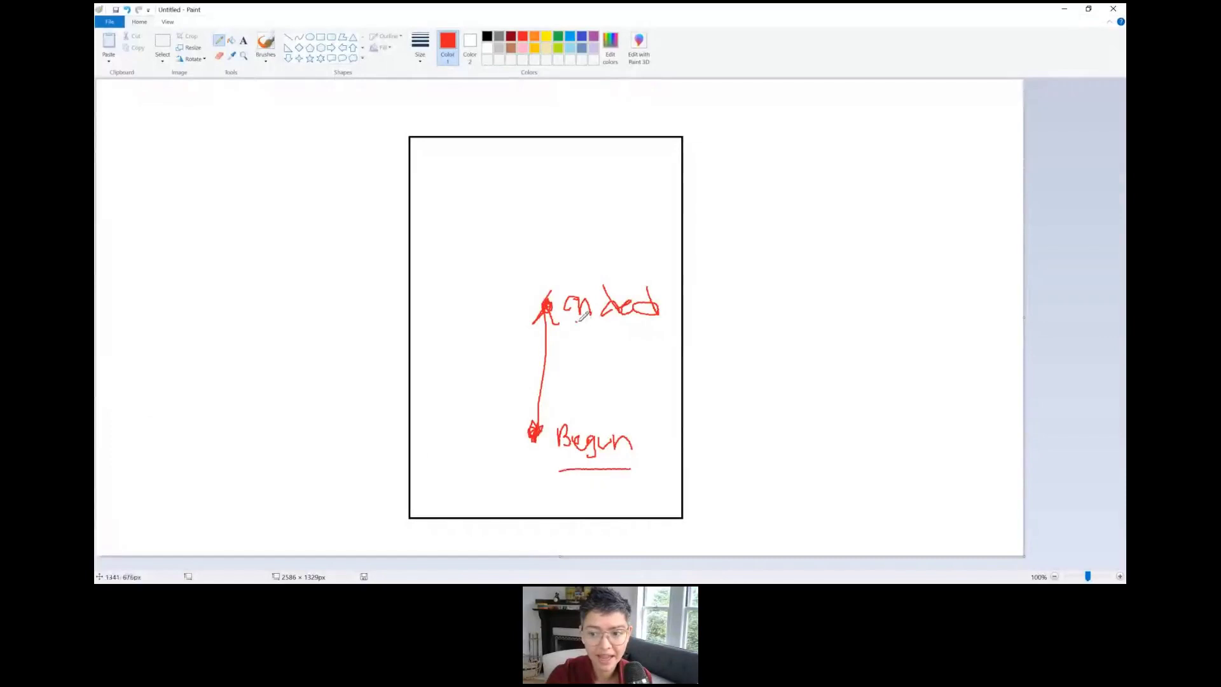
{"action": "left_click_drag", "start_coordinate": [576, 322], "coordinate": [649, 320]}
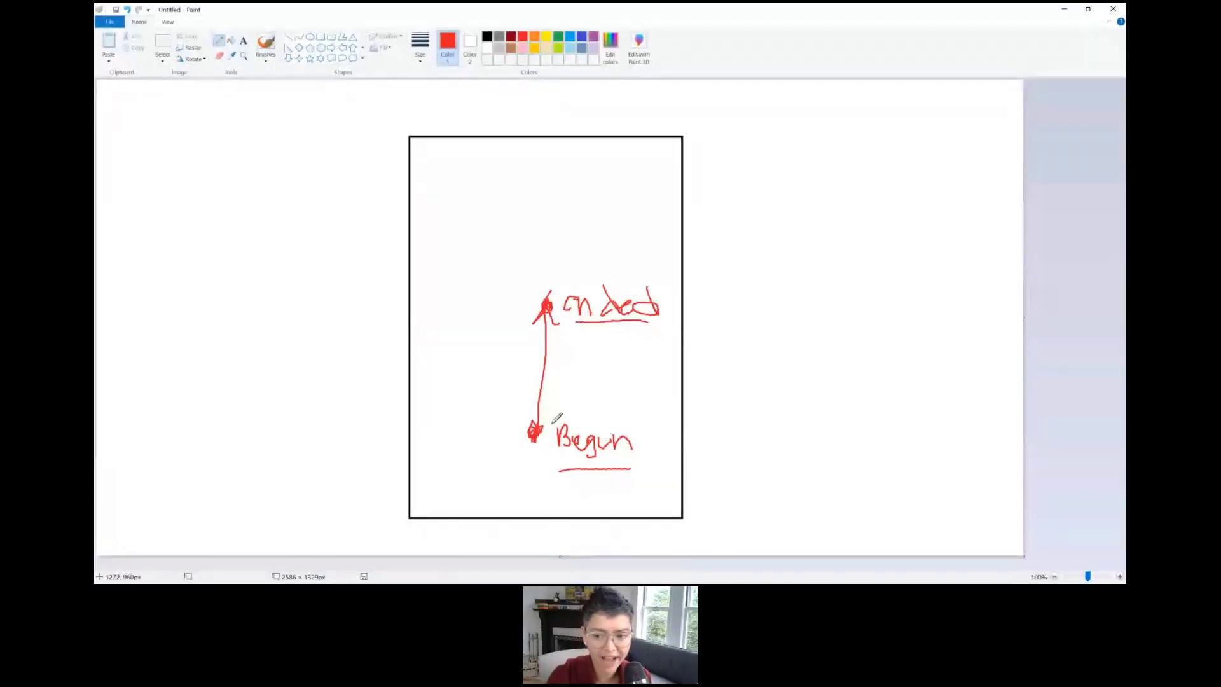
{"action": "mouse_move", "coordinate": [552, 423]}
{"action": "left_mouse_down"}
{"action": "mouse_move", "coordinate": [556, 313]}
{"action": "mouse_move", "coordinate": [548, 321]}
{"action": "mouse_move", "coordinate": [570, 326]}
{"action": "left_mouse_up"}
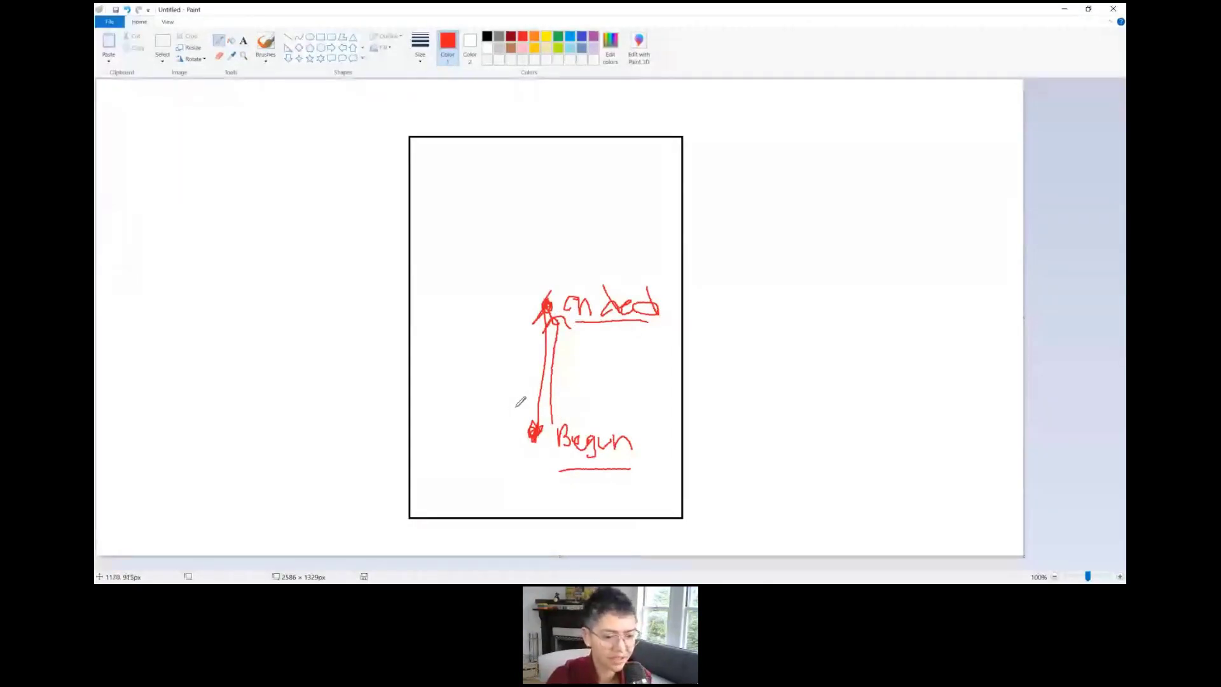
Step: Handwrite the velocity formula V = Δd/Δt in red on the blank canvas beside the rectangle's upper part
{"action": "mouse_move", "coordinate": [166, 132]}
{"action": "left_mouse_down"}
{"action": "mouse_move", "coordinate": [201, 135]}
{"action": "mouse_move", "coordinate": [271, 191]}
{"action": "left_mouse_up"}
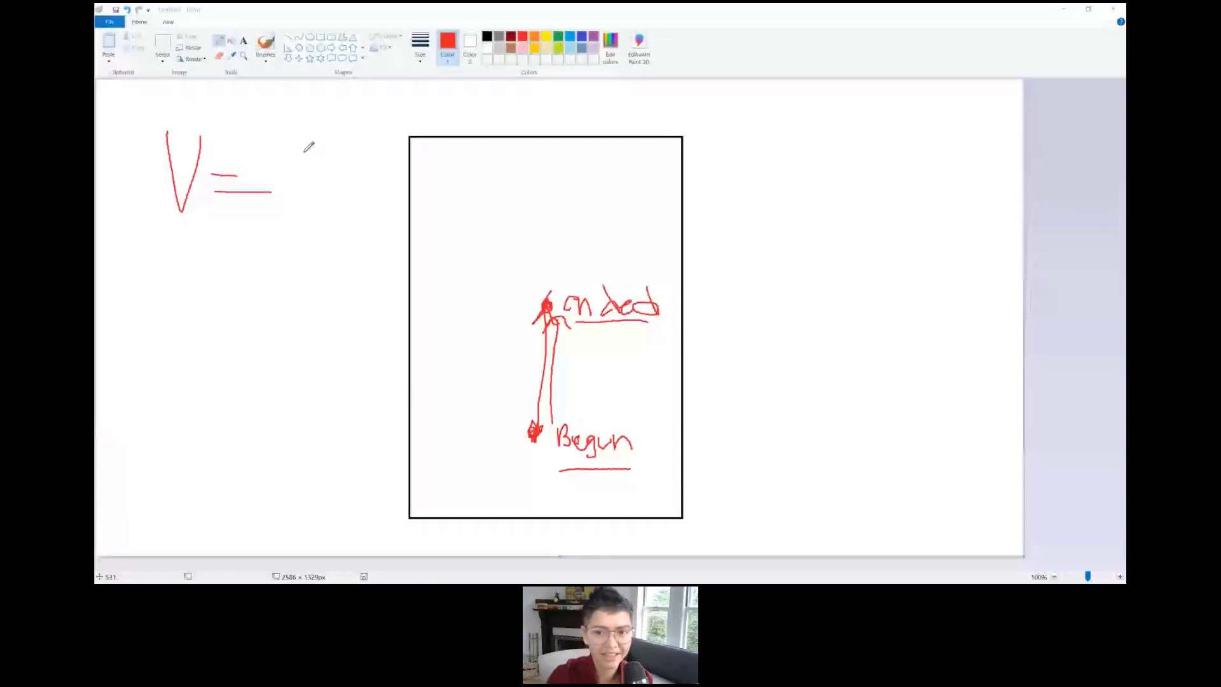
{"action": "left_click_drag", "start_coordinate": [347, 153], "coordinate": [321, 118]}
{"action": "left_click_drag", "start_coordinate": [297, 183], "coordinate": [379, 192]}
{"action": "mouse_move", "coordinate": [334, 196]}
{"action": "left_mouse_down"}
{"action": "mouse_move", "coordinate": [323, 236]}
{"action": "mouse_move", "coordinate": [347, 241]}
{"action": "left_mouse_up"}
{"action": "mouse_move", "coordinate": [298, 225]}
{"action": "left_mouse_down"}
{"action": "mouse_move", "coordinate": [344, 217]}
{"action": "mouse_move", "coordinate": [274, 244]}
{"action": "mouse_move", "coordinate": [300, 252]}
{"action": "left_mouse_up"}
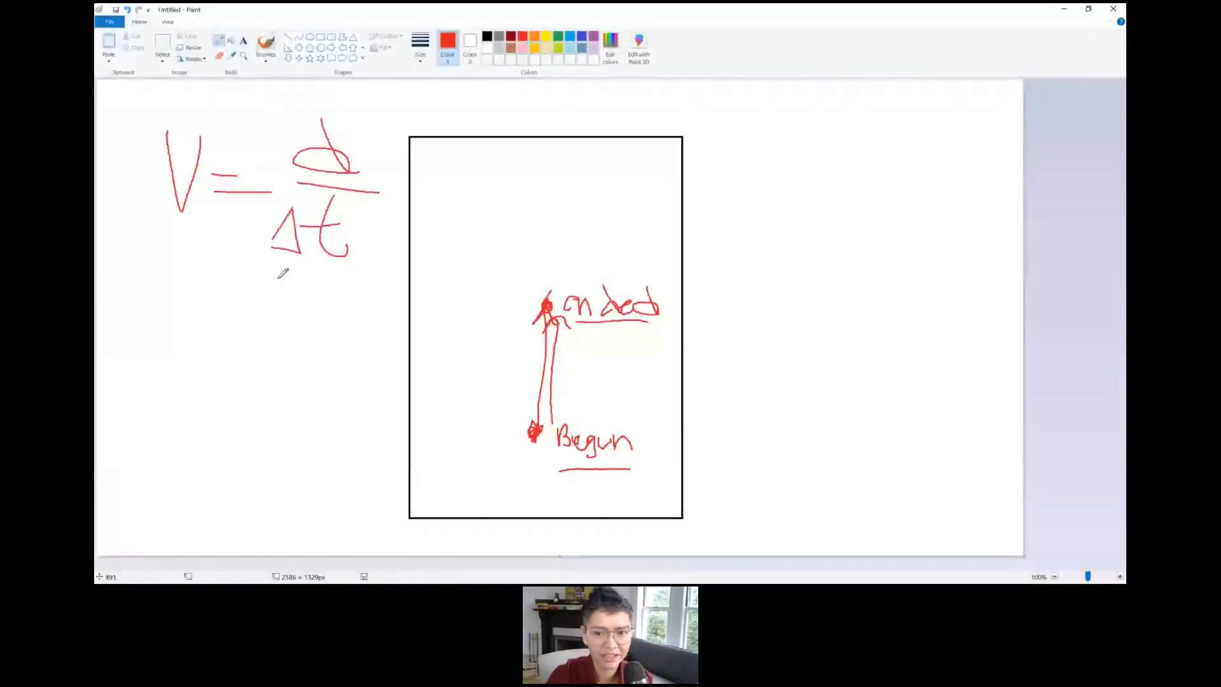
{"action": "left_click_drag", "start_coordinate": [290, 132], "coordinate": [291, 174]}
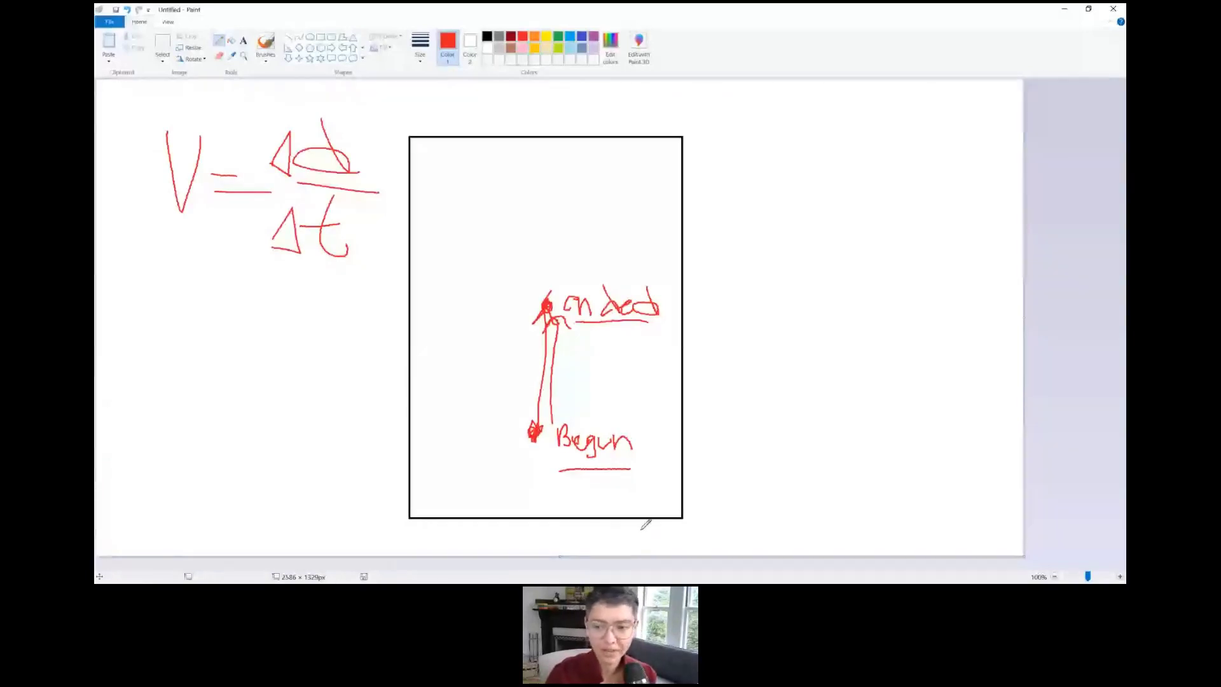
Step: Bracket the length of the swipe arrow with a curly brace and write V = d/Δt next to it
{"action": "mouse_move", "coordinate": [516, 320]}
{"action": "left_mouse_down"}
{"action": "mouse_move", "coordinate": [506, 316]}
{"action": "mouse_move", "coordinate": [513, 420]}
{"action": "left_mouse_up"}
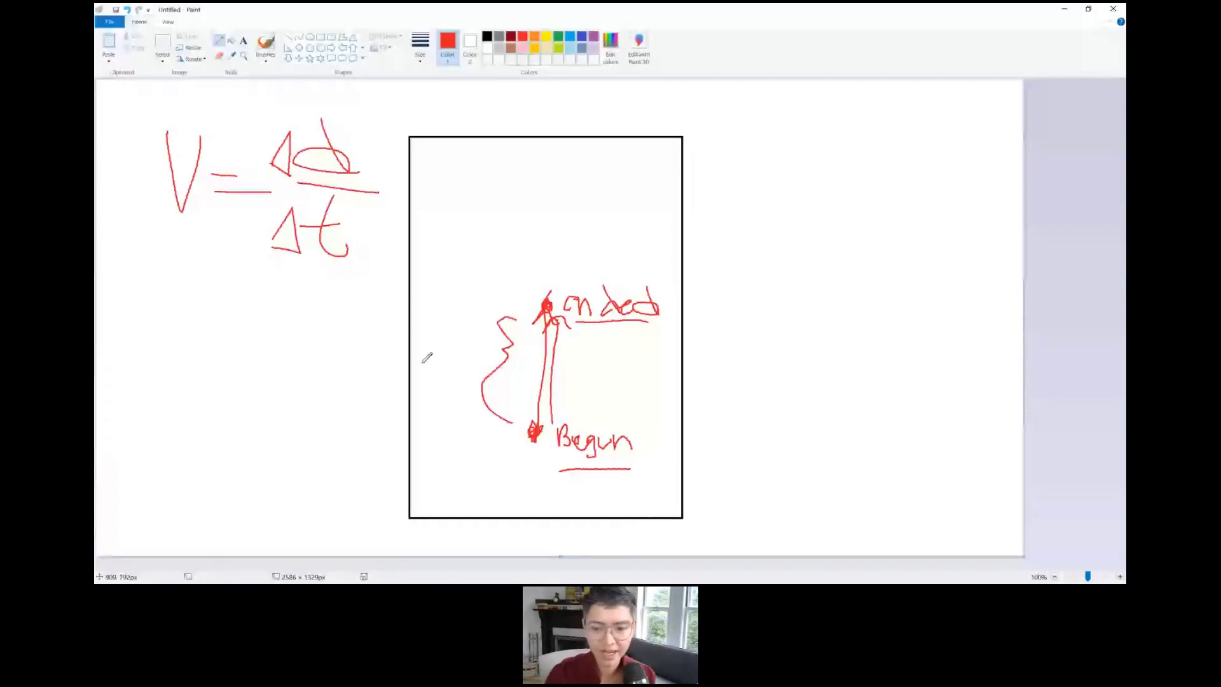
{"action": "left_click_drag", "start_coordinate": [422, 363], "coordinate": [478, 362]}
{"action": "left_click_drag", "start_coordinate": [424, 396], "coordinate": [473, 392]}
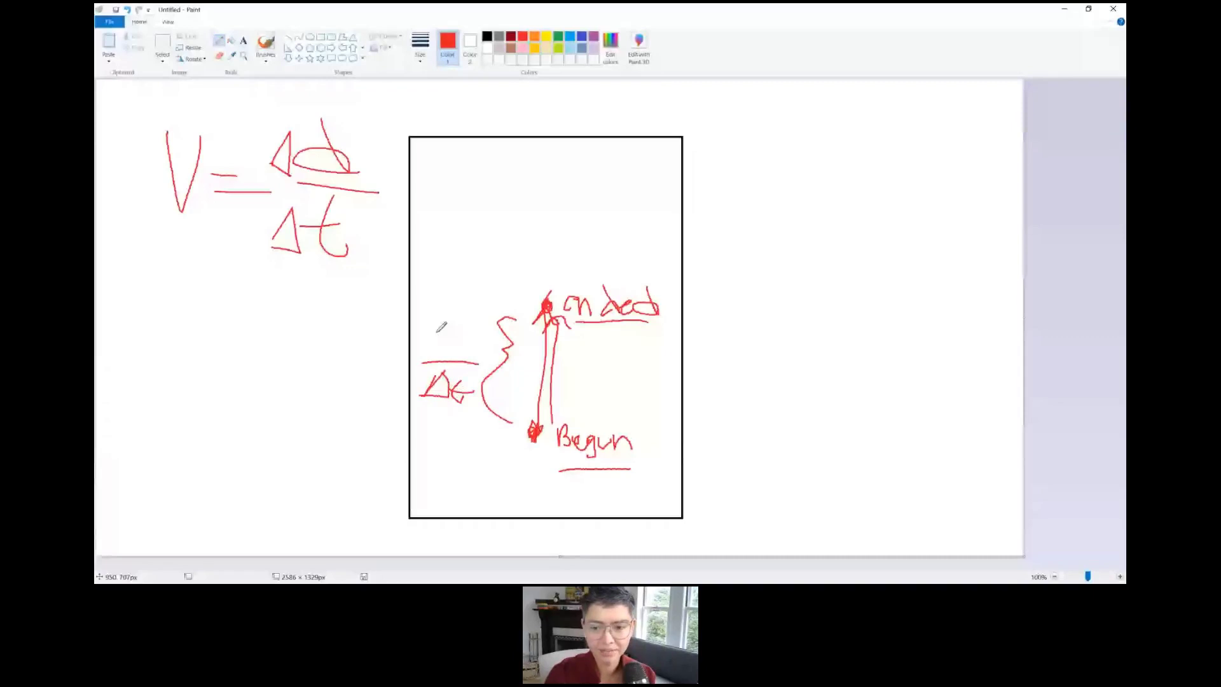
{"action": "left_click_drag", "start_coordinate": [450, 344], "coordinate": [452, 357]}
{"action": "mouse_move", "coordinate": [331, 346]}
{"action": "left_mouse_down"}
{"action": "mouse_move", "coordinate": [361, 342]}
{"action": "mouse_move", "coordinate": [409, 367]}
{"action": "left_mouse_up"}
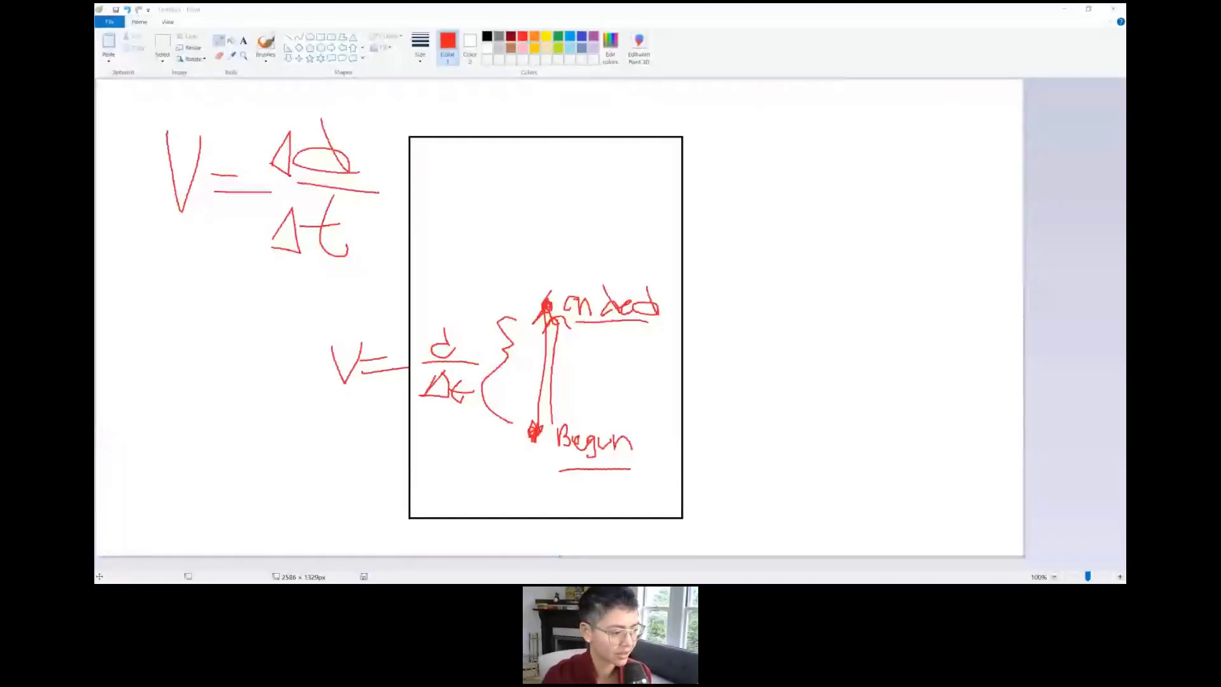
Step: Switch to Visual Studio and make GameManager's Update return when Input.touchCount != 1, followed by a blank line
{"action": "key", "text": "alt+Tab"}
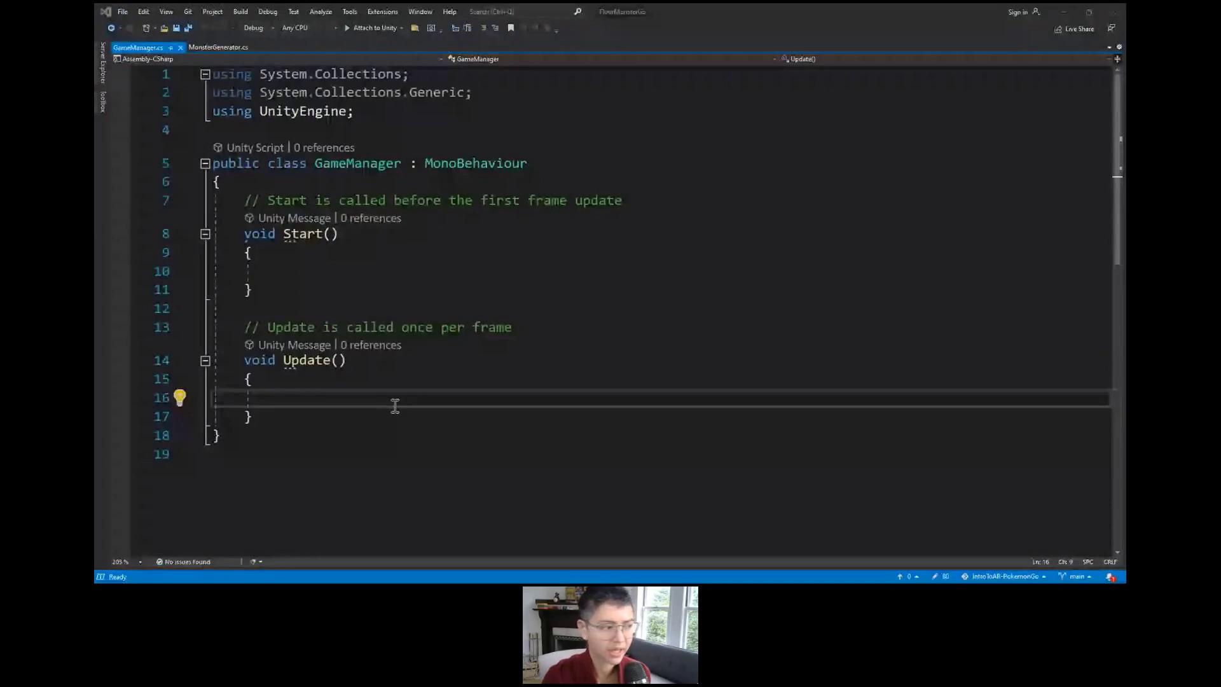
{"action": "left_click", "coordinate": [319, 398]}
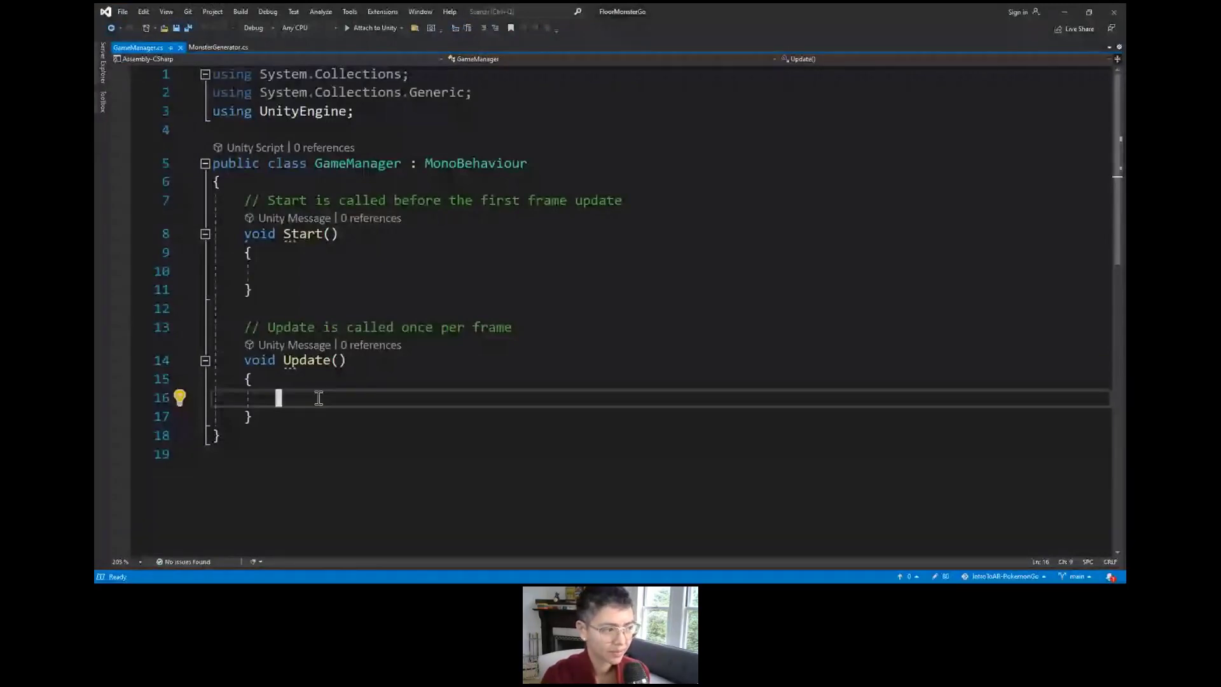
{"action": "type", "text": "if("}
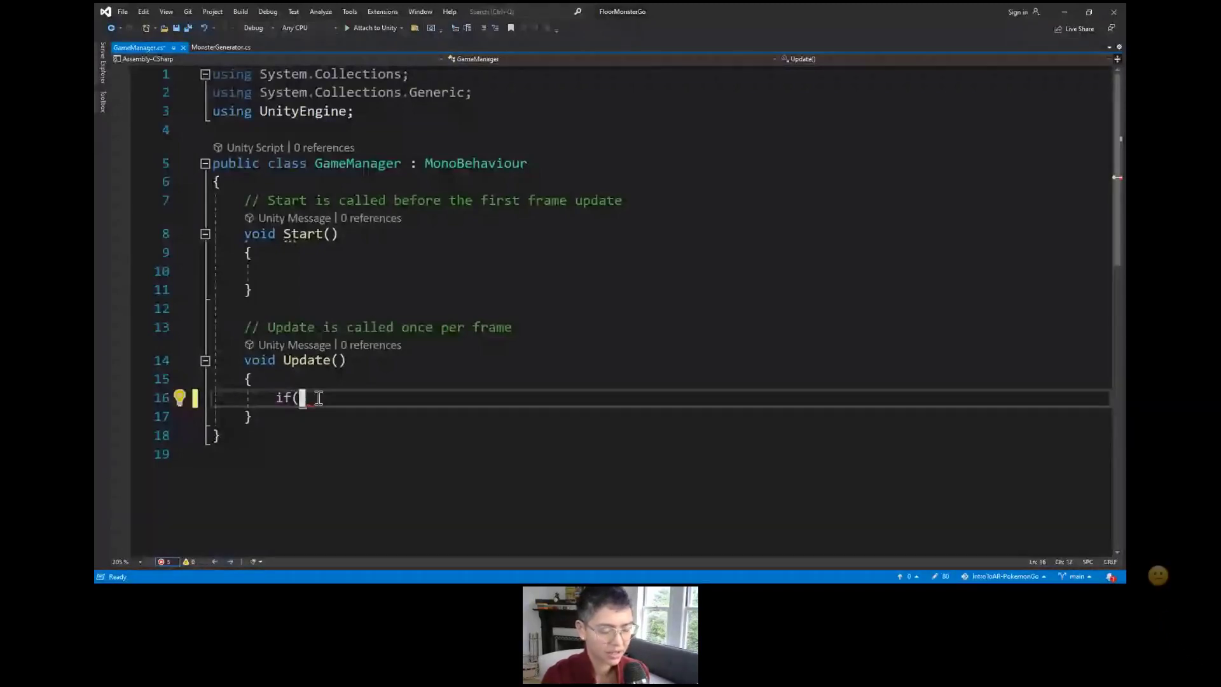
{"action": "type", "text": "Input.touch"}
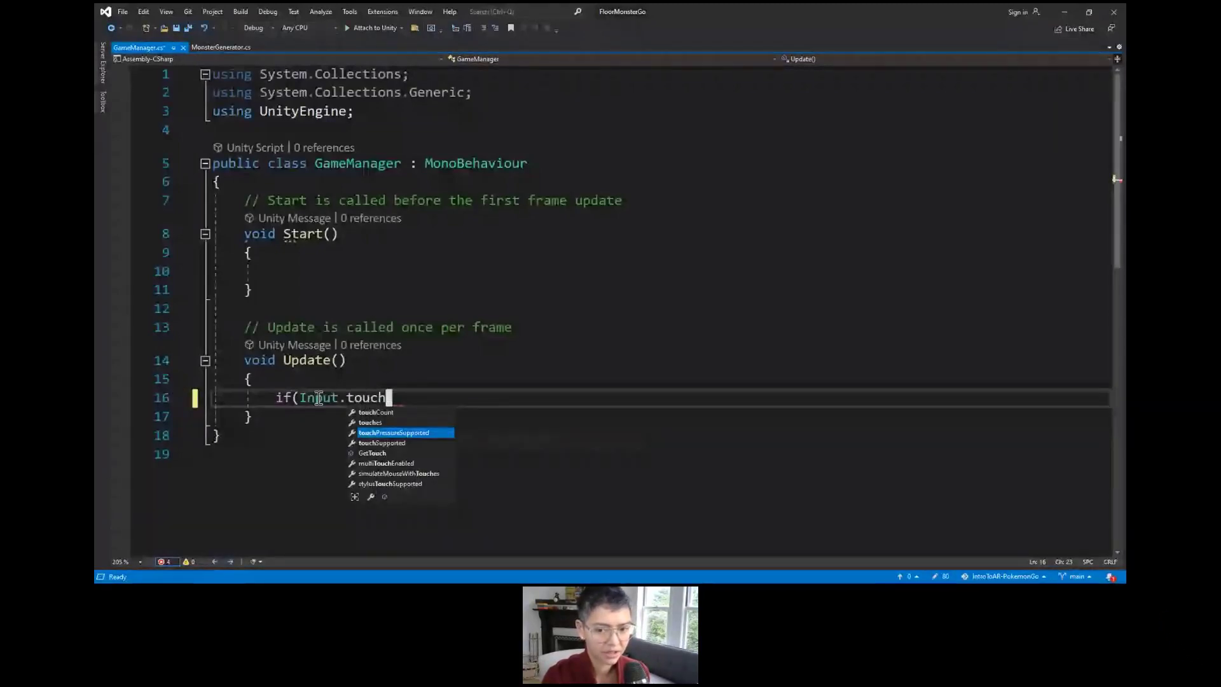
{"action": "type", "text": "Count"}
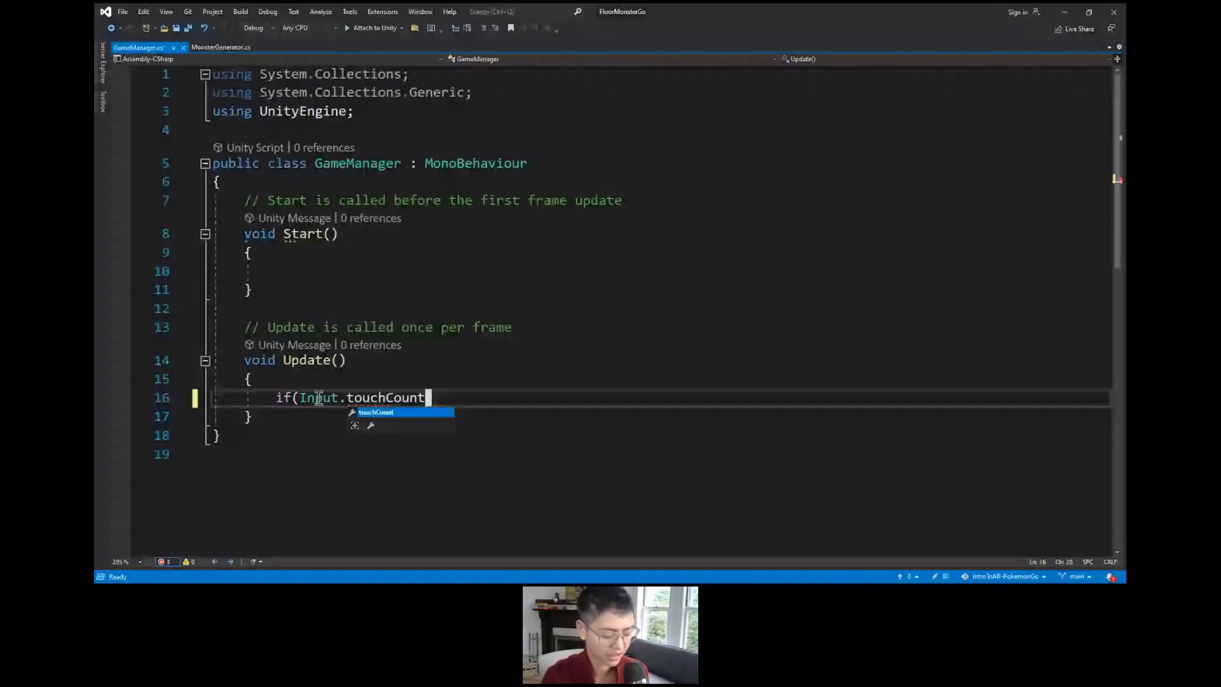
{"action": "type", "text": " !="}
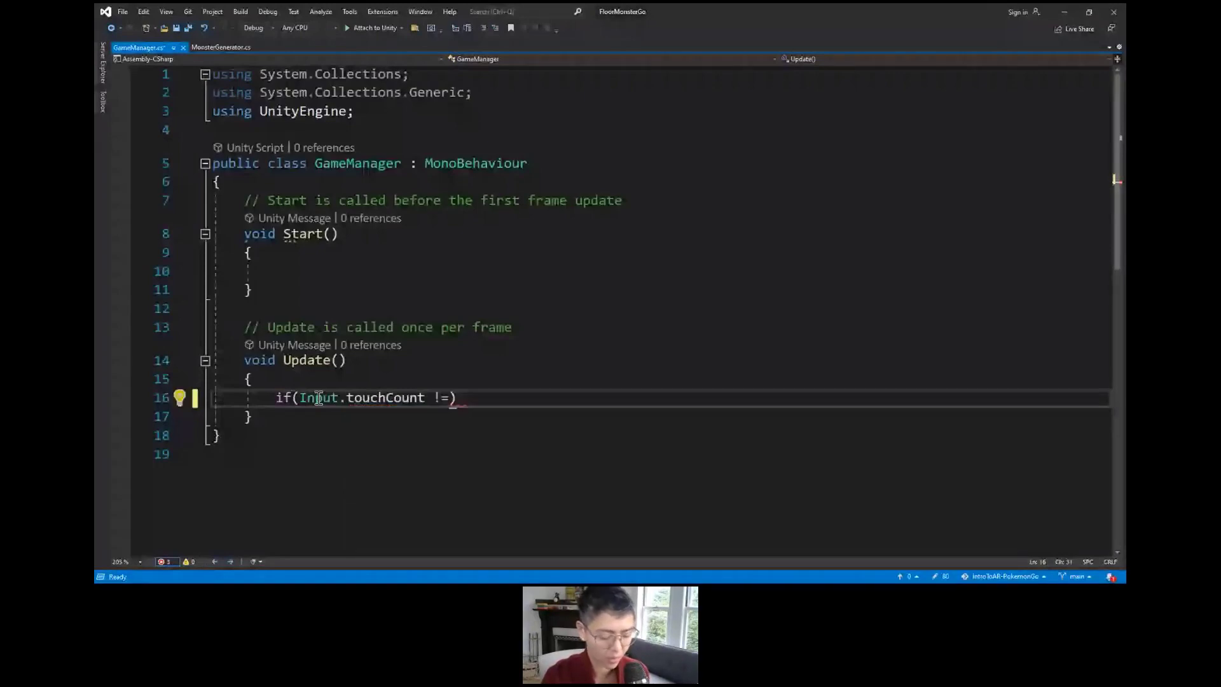
{"action": "type", "text": " 1"}
{"action": "key", "text": "Return"}
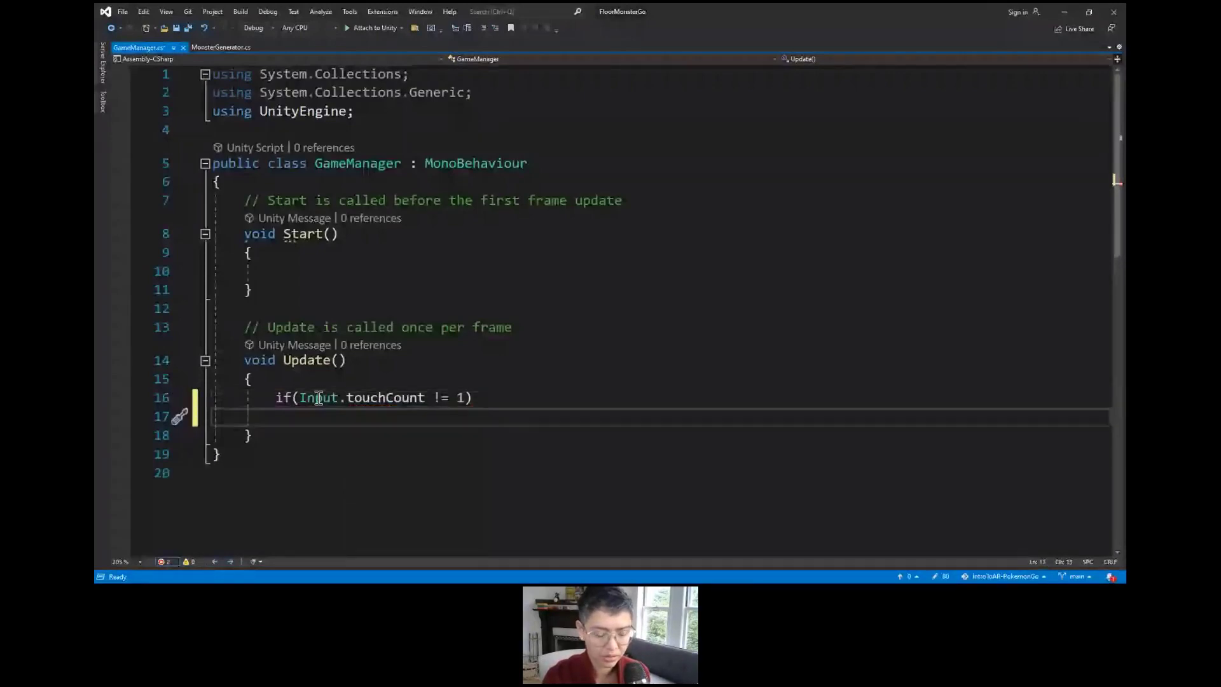
{"action": "type", "text": "r"}
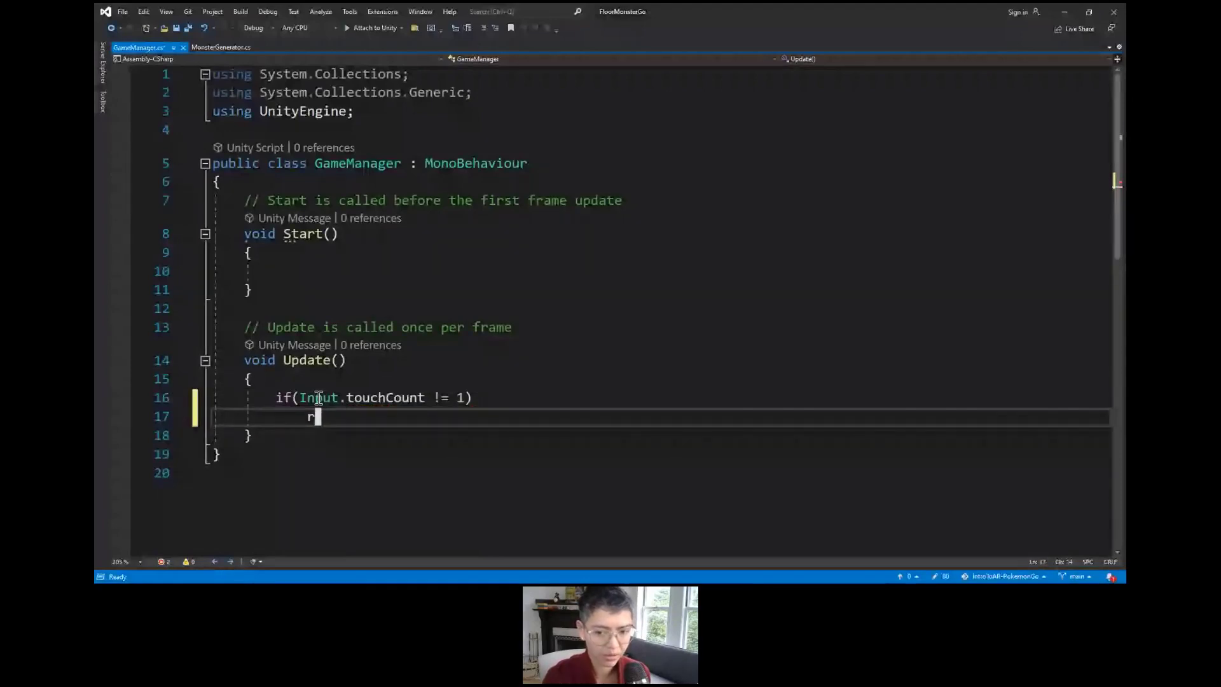
{"action": "type", "text": "eturn;"}
{"action": "key", "text": "Return"}
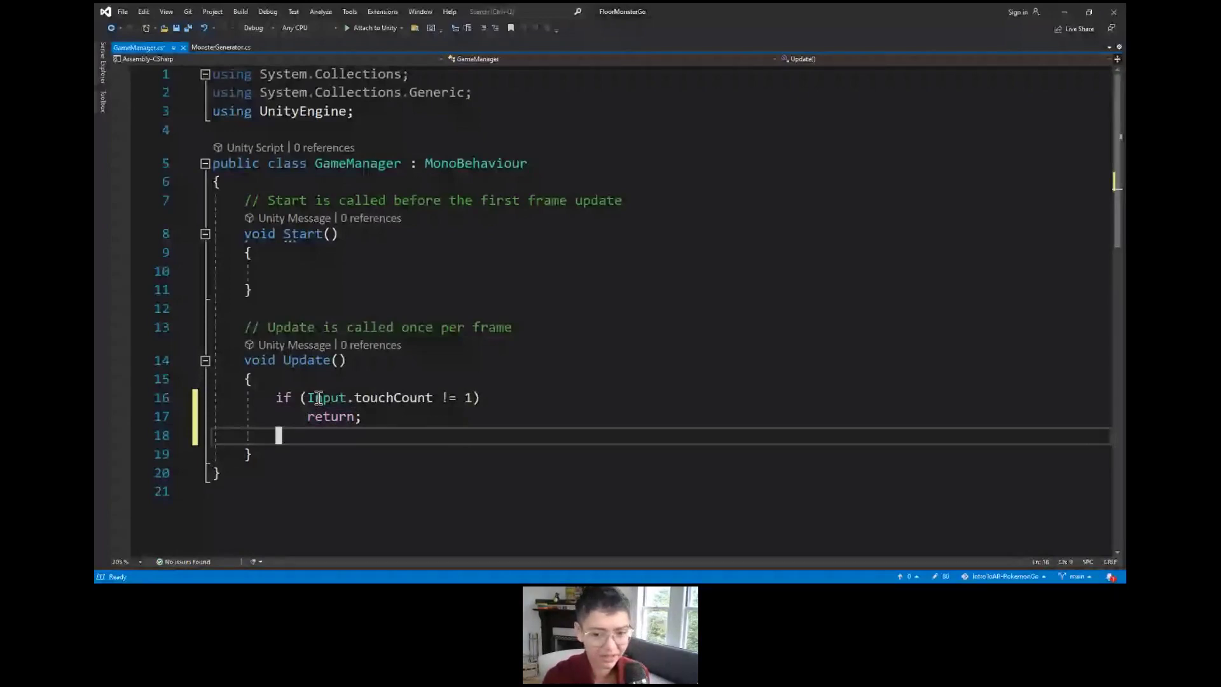
{"action": "key", "text": "Return"}
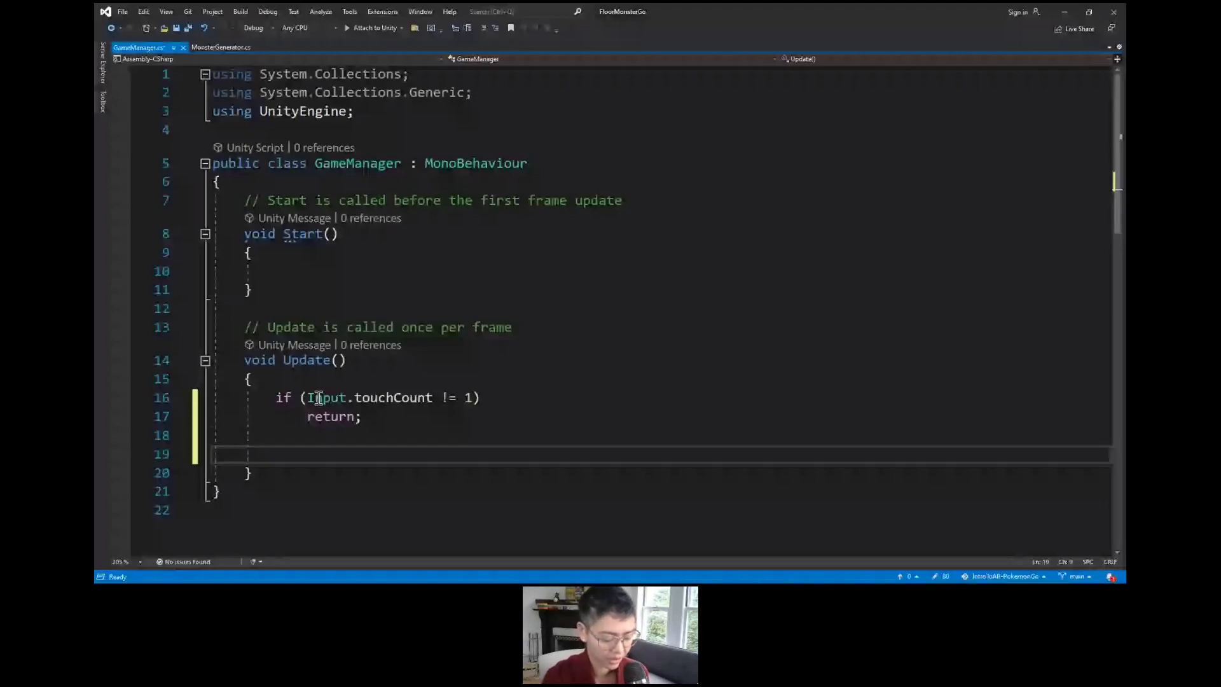
Step: Store the first touch in Update below the touch-count check with var touch = Input.GetTouch(0); and start a new line
{"action": "type", "text": "var"}
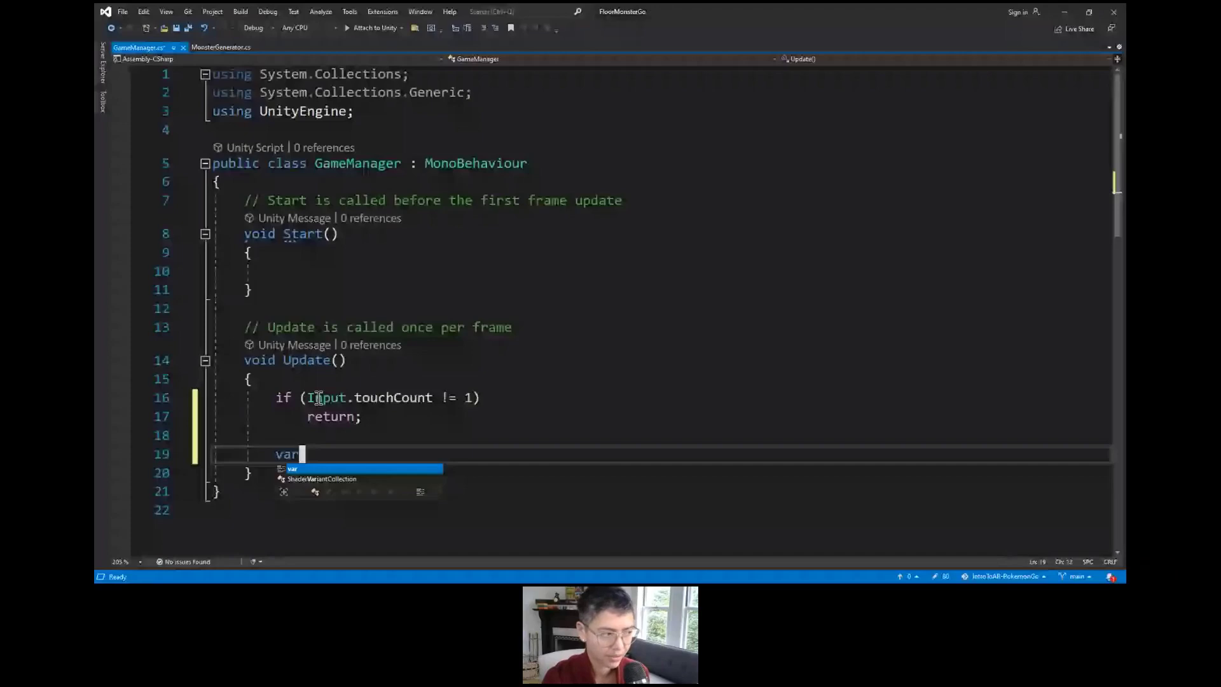
{"action": "type", "text": " touch = Inpu"}
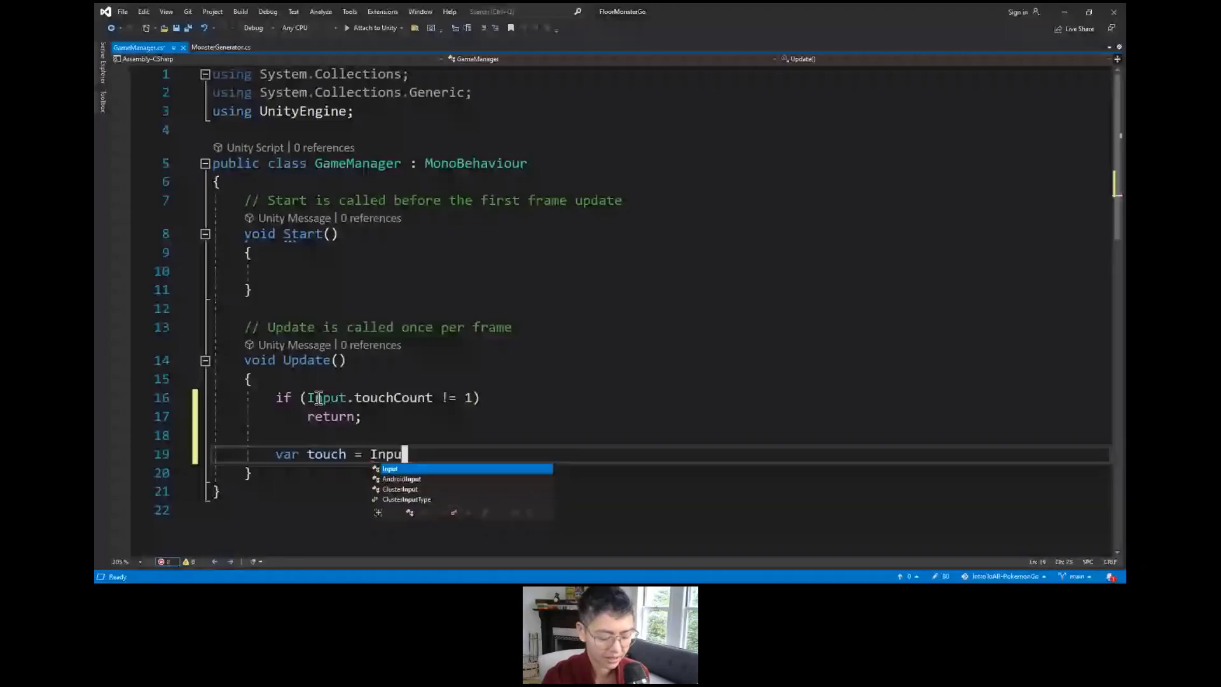
{"action": "type", "text": "t.GetT"}
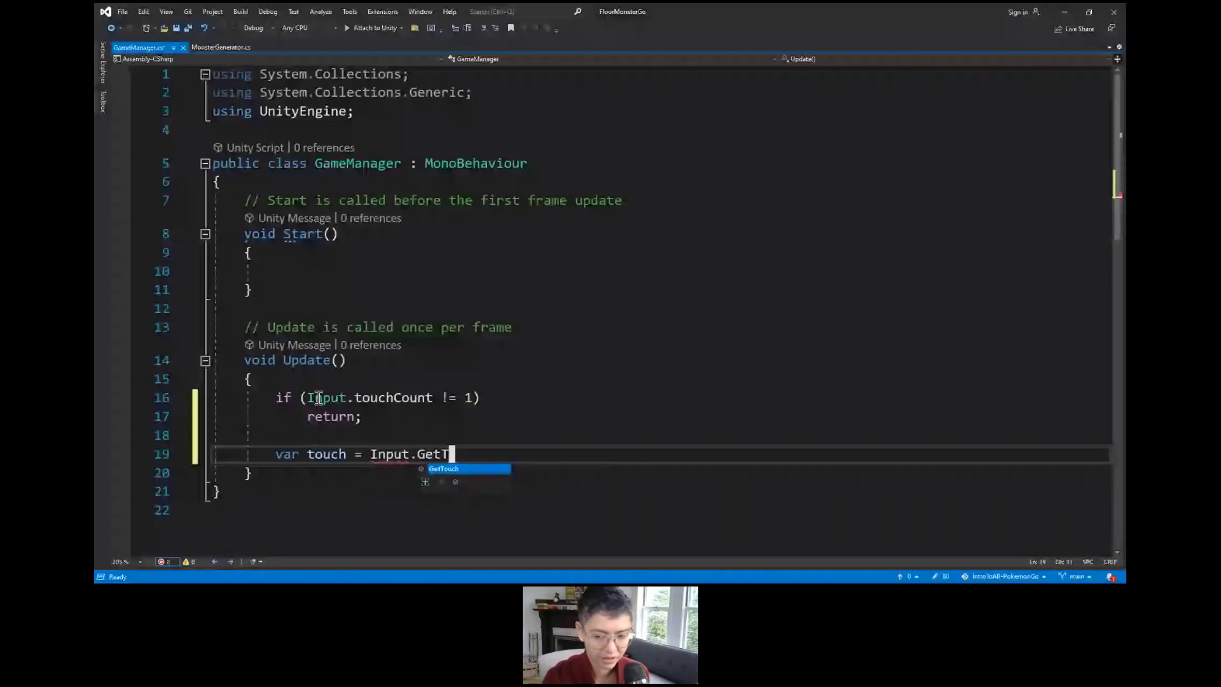
{"action": "type", "text": "ouch(0)"}
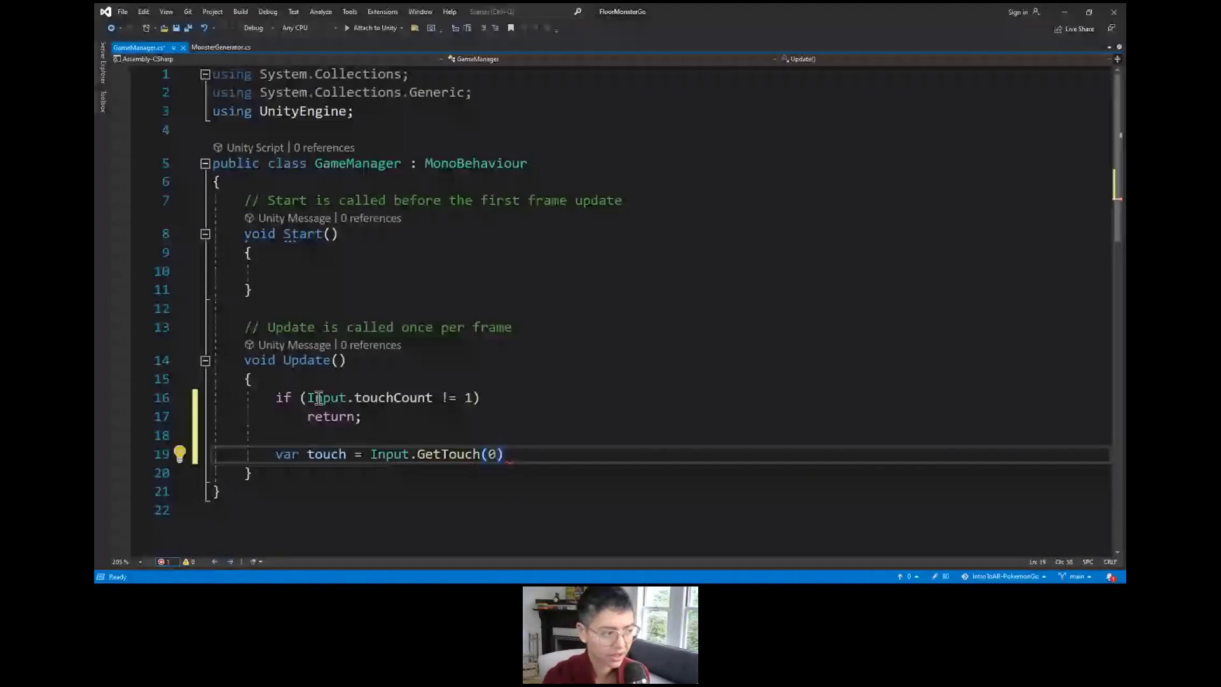
{"action": "type", "text": ";"}
{"action": "key", "text": "Return"}
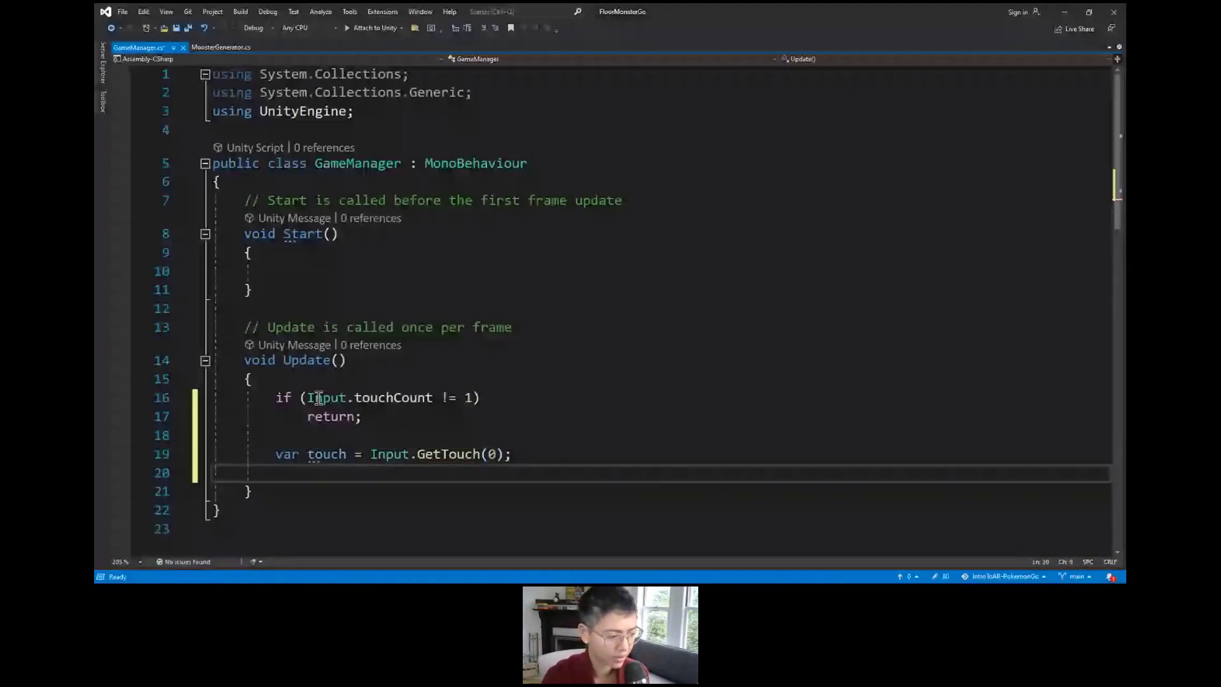
Step: Switch to the Paint sketch, emphasize the word "Begun" with additional red underlines, and return to Visual Studio
{"action": "key", "text": "alt+Tab"}
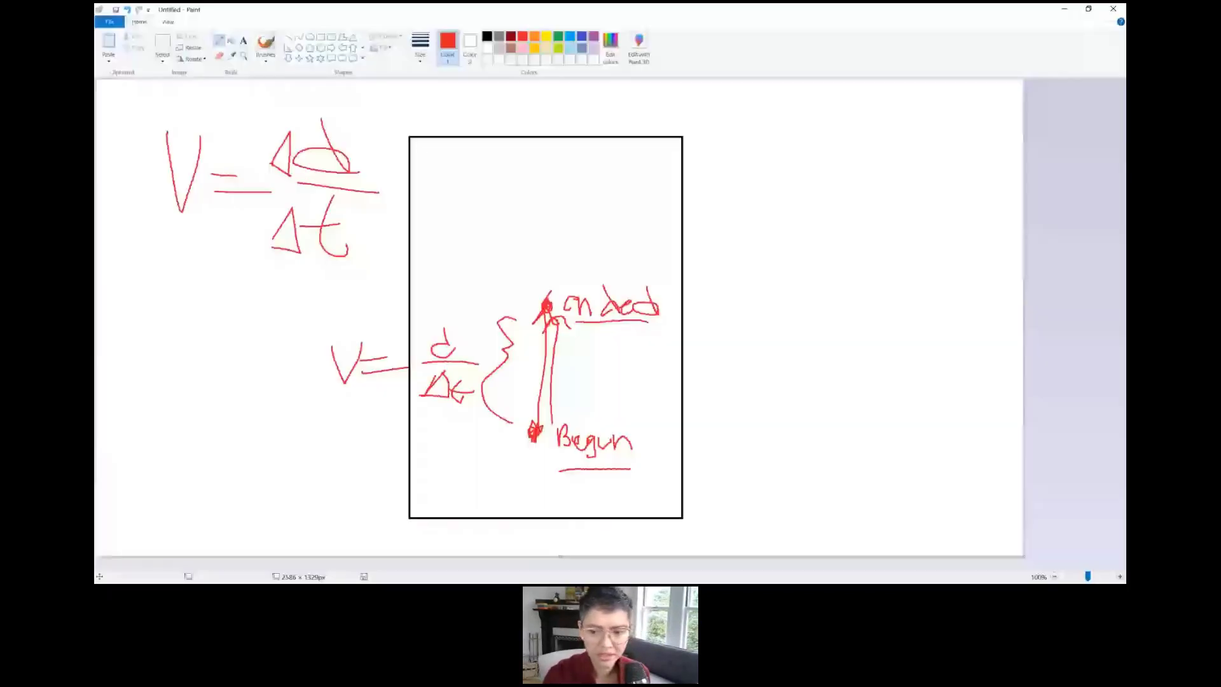
{"action": "mouse_move", "coordinate": [559, 468]}
{"action": "left_mouse_down"}
{"action": "mouse_move", "coordinate": [654, 463]}
{"action": "mouse_move", "coordinate": [558, 470]}
{"action": "mouse_move", "coordinate": [636, 471]}
{"action": "left_mouse_up"}
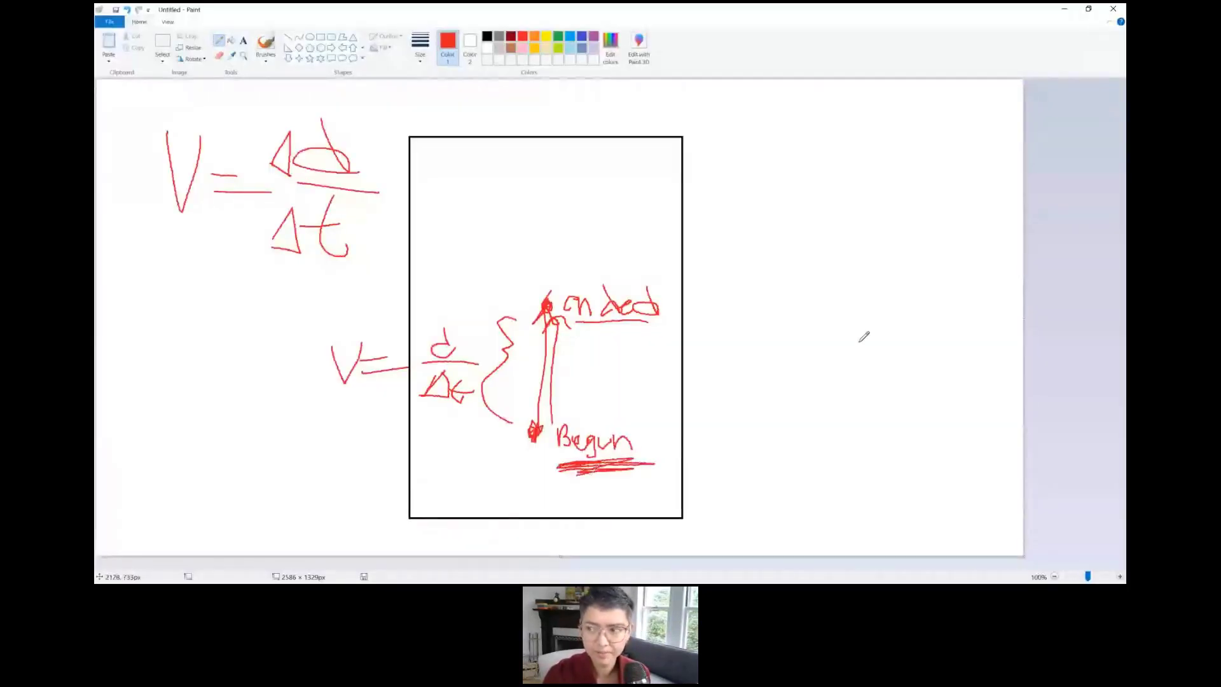
{"action": "left_click", "coordinate": [1063, 9]}
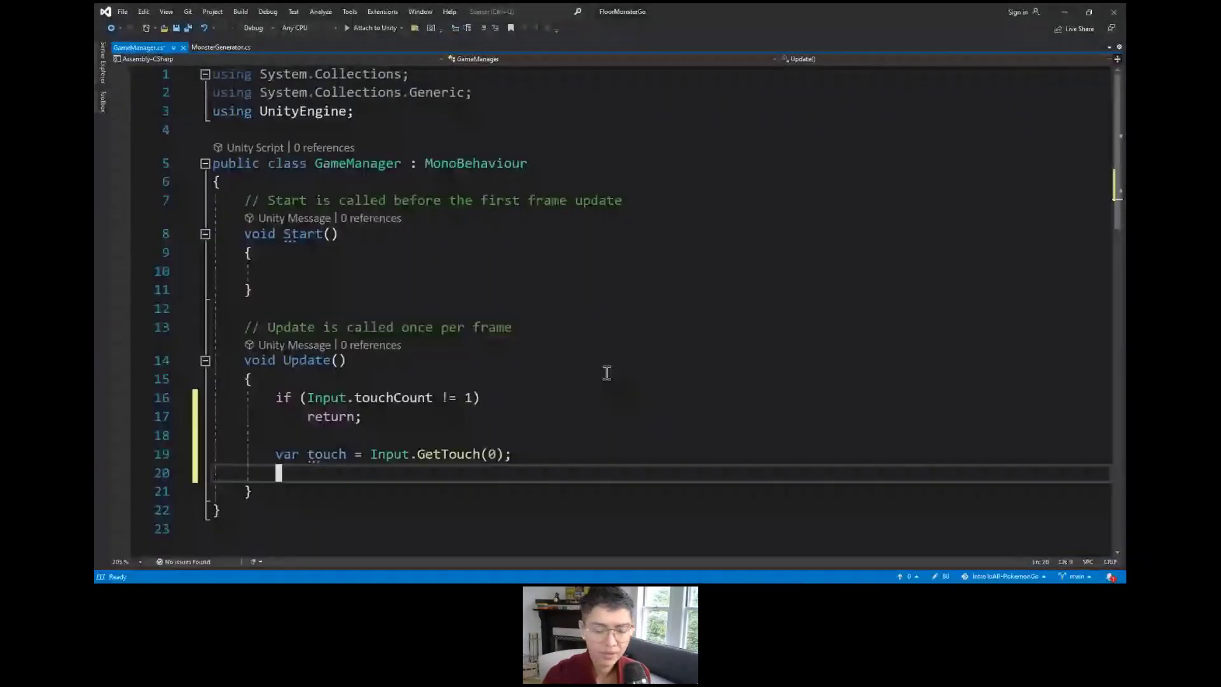
Step: Add an if block below the touch variable with the condition touch.phase == TouchPhase.Began and an empty braced body
{"action": "type", "text": "i"}
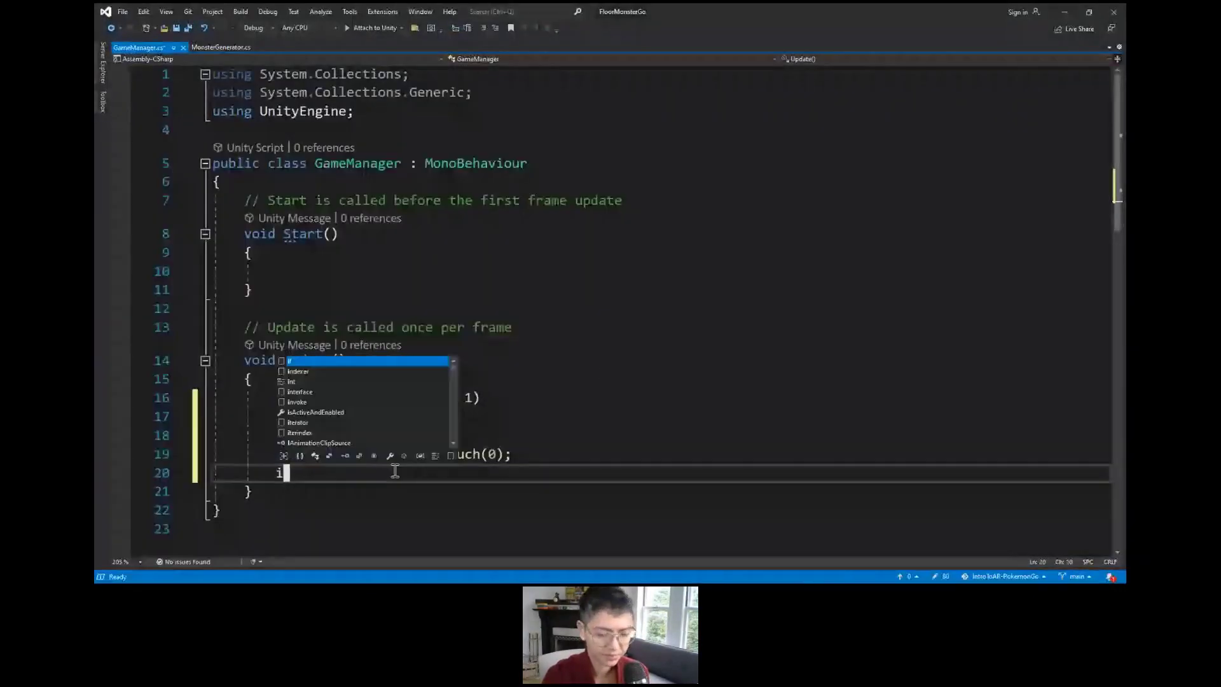
{"action": "type", "text": "f(Touch"}
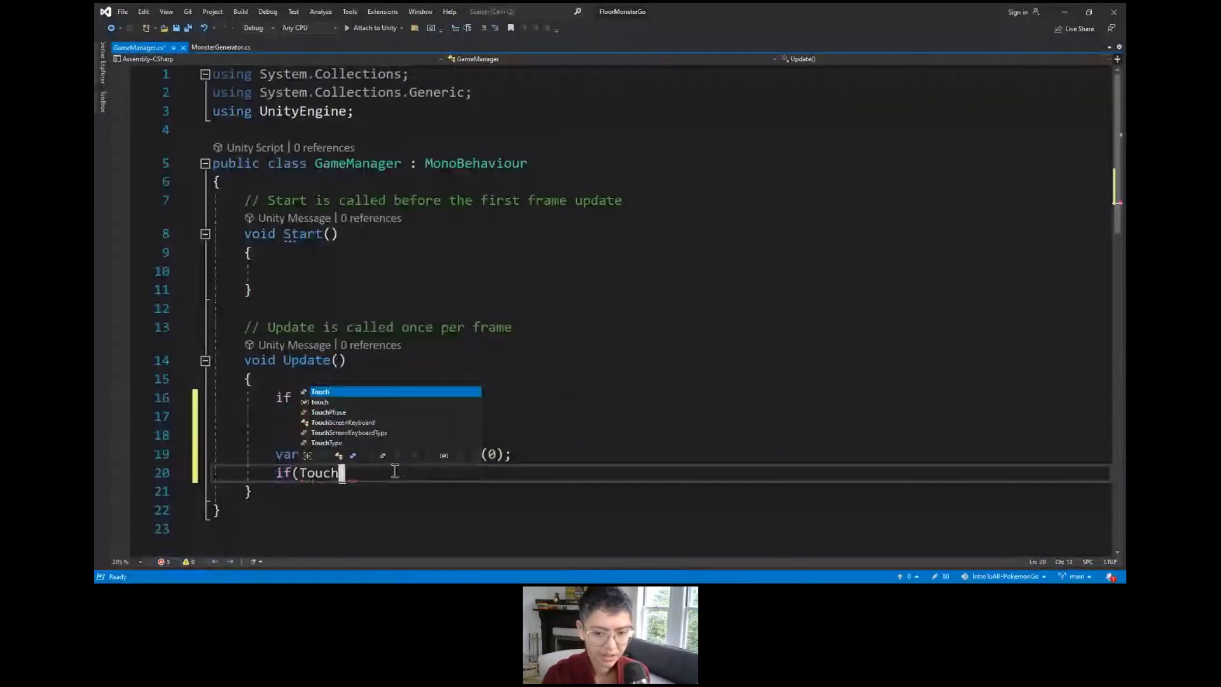
{"action": "key", "text": "BackSpace"}
{"action": "key", "text": "BackSpace"}
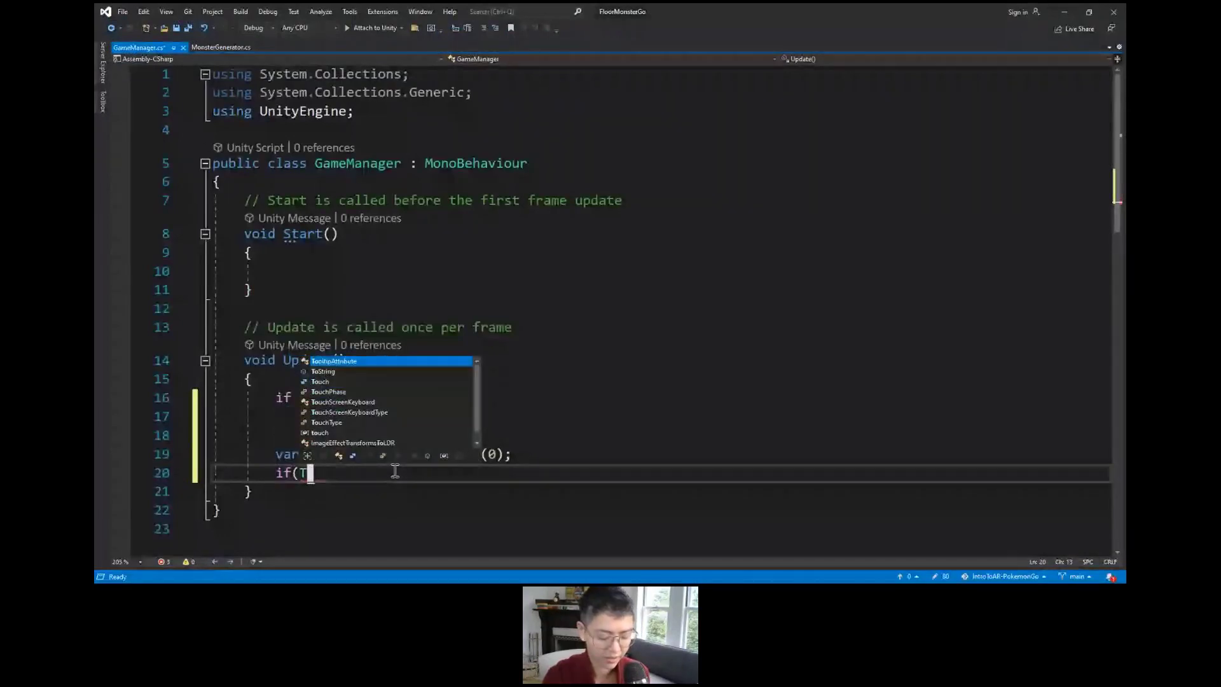
{"action": "key", "text": "BackSpace"}
{"action": "type", "text": "touch."}
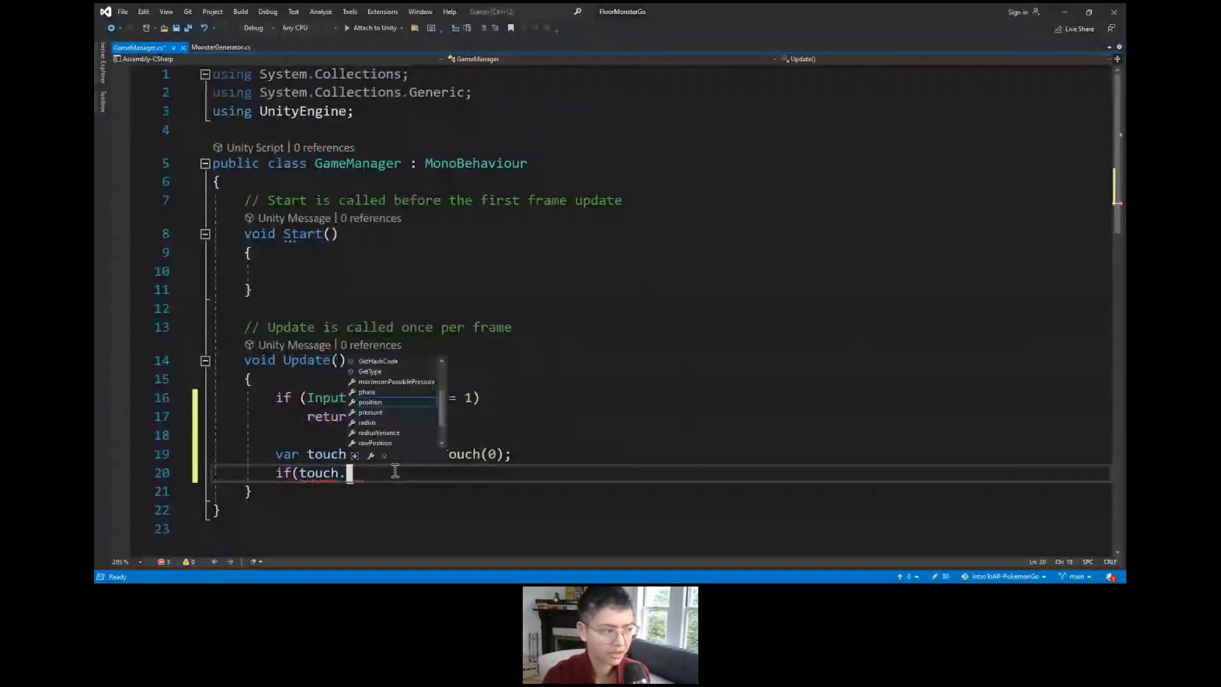
{"action": "type", "text": "phase =="}
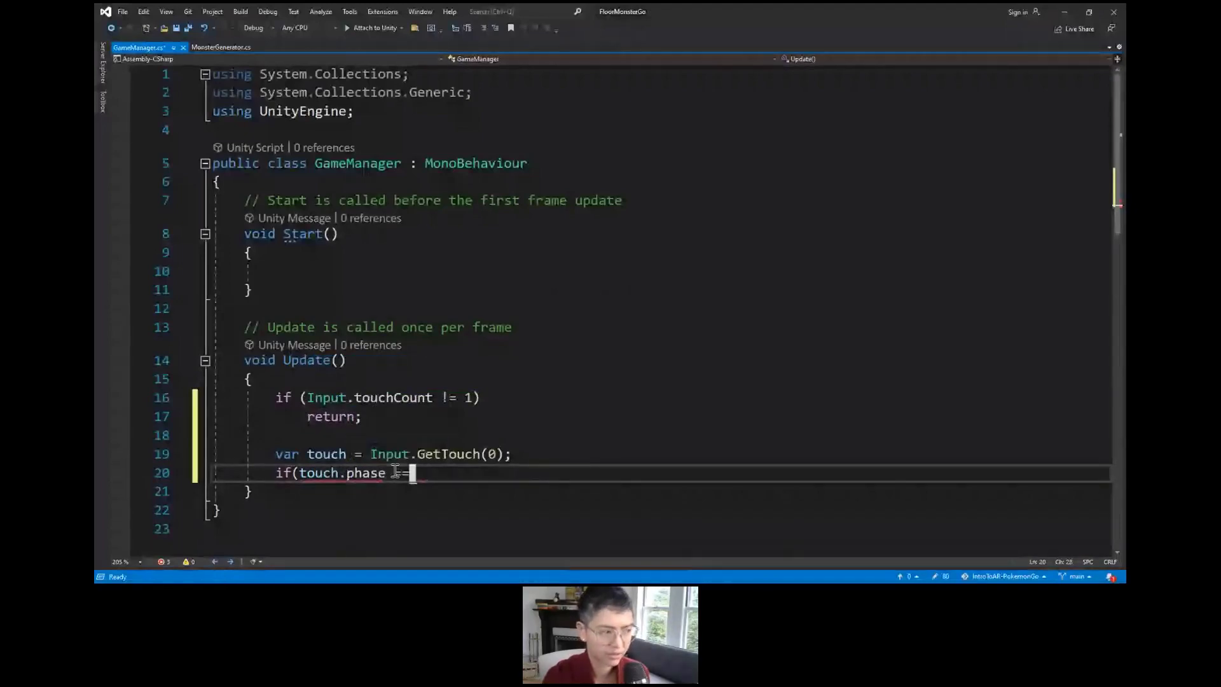
{"action": "type", "text": " touch"}
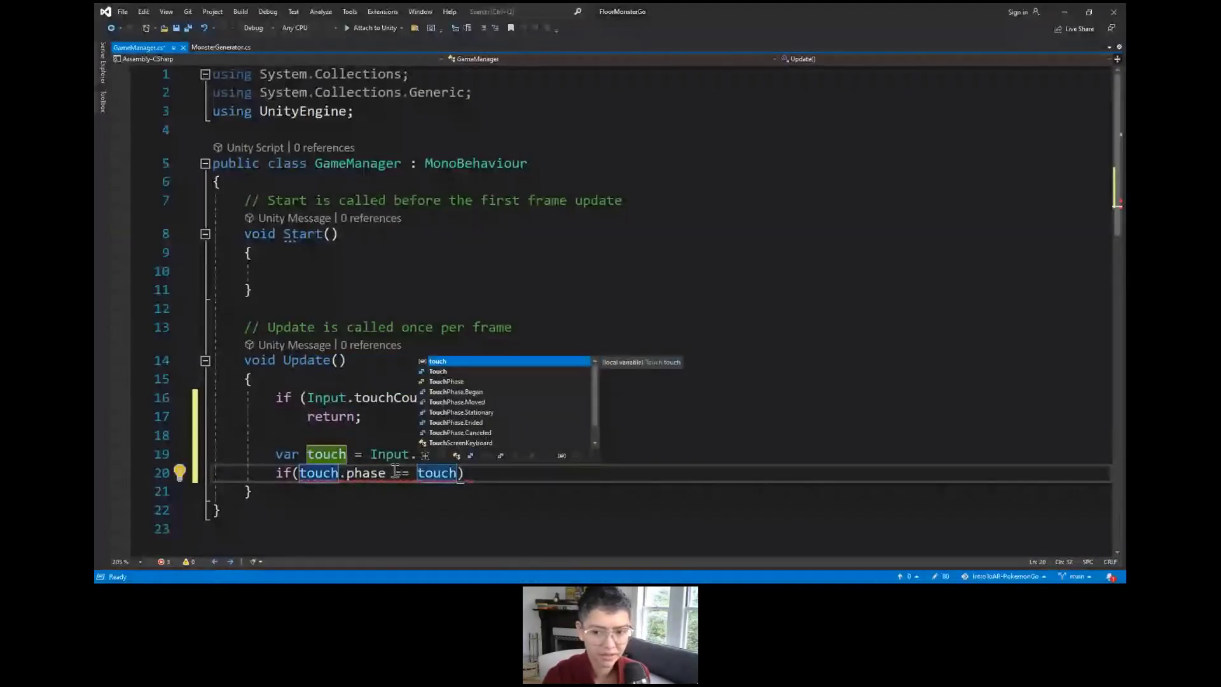
{"action": "type", "text": "Phase.Began) {"}
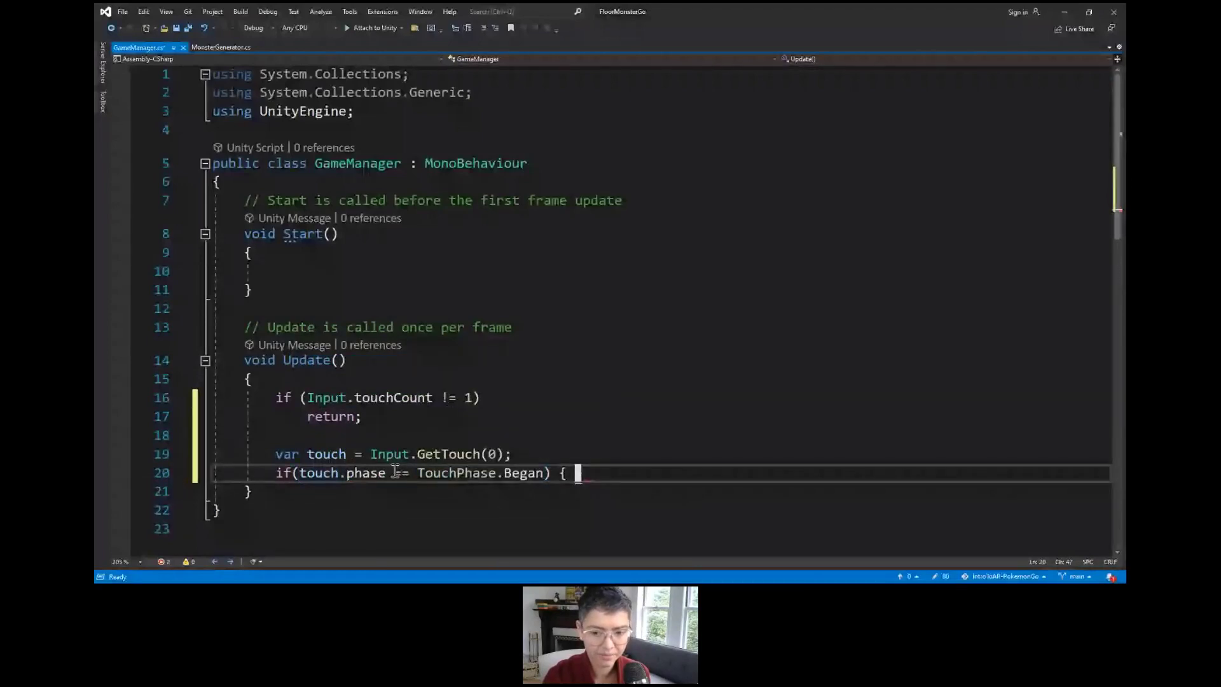
{"action": "key", "text": "Return"}
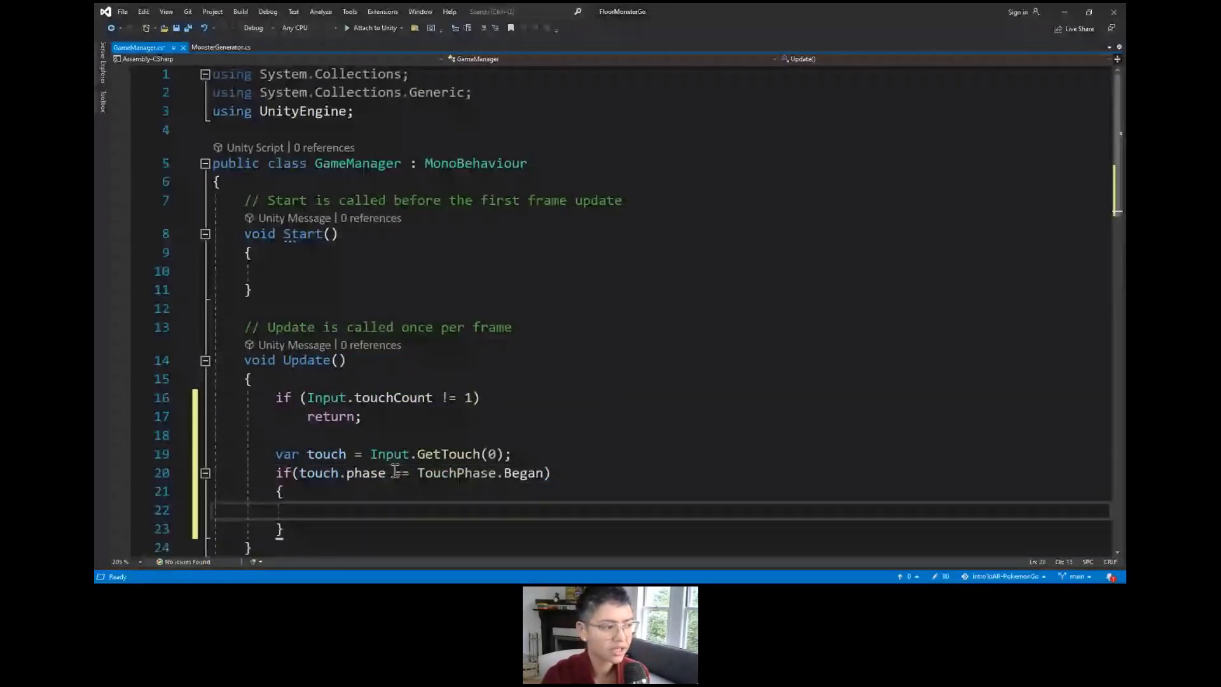
Step: Declare a private Vector2 field named startSwipePosition at the top of the GameManager class, after a blank line
{"action": "left_click", "coordinate": [316, 184]}
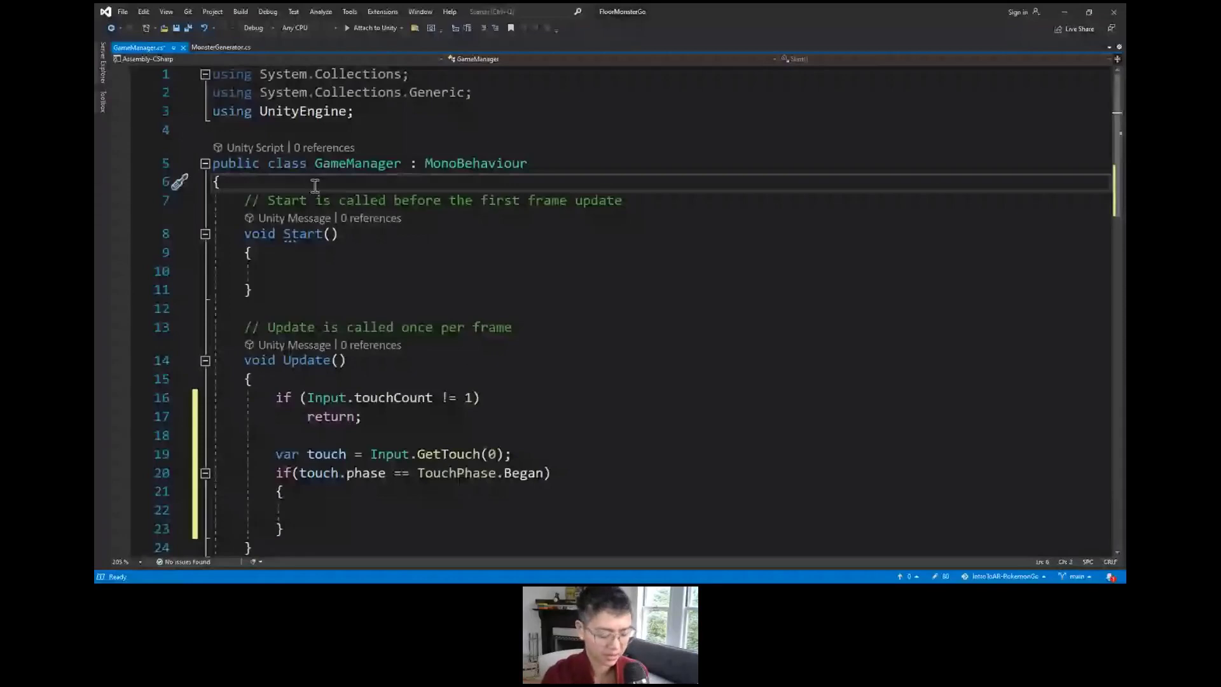
{"action": "key", "text": "Return"}
{"action": "key", "text": "Return"}
{"action": "type", "text": "private "}
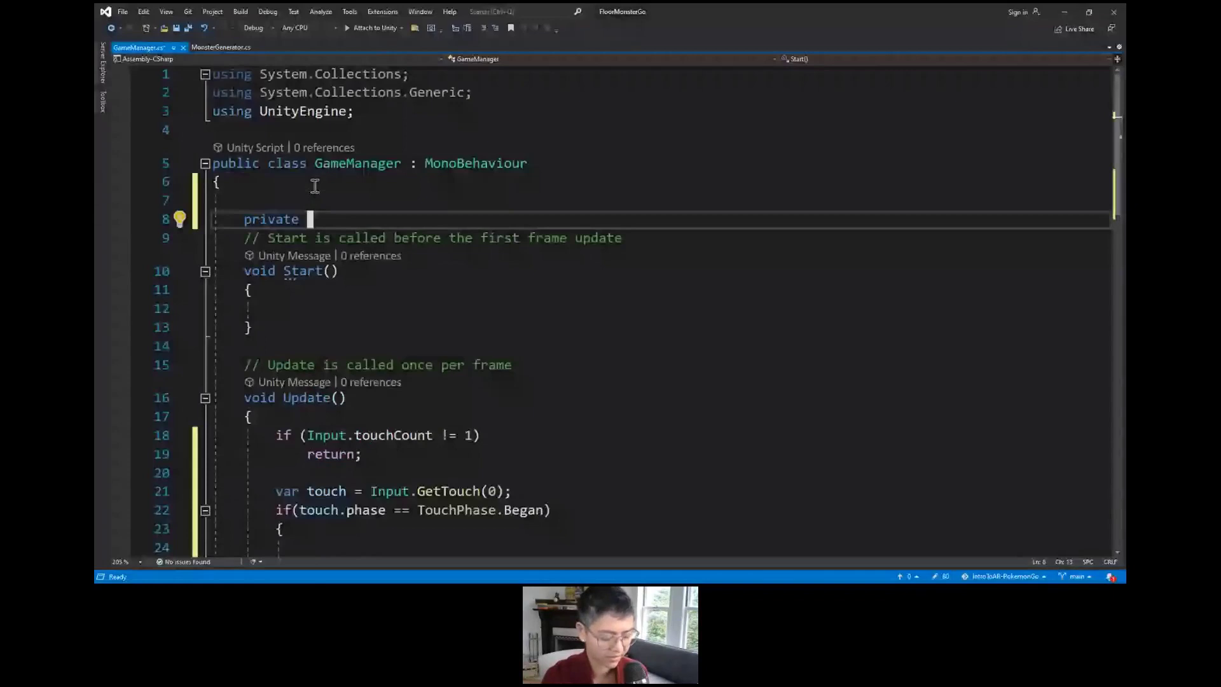
{"action": "type", "text": "Vector2"}
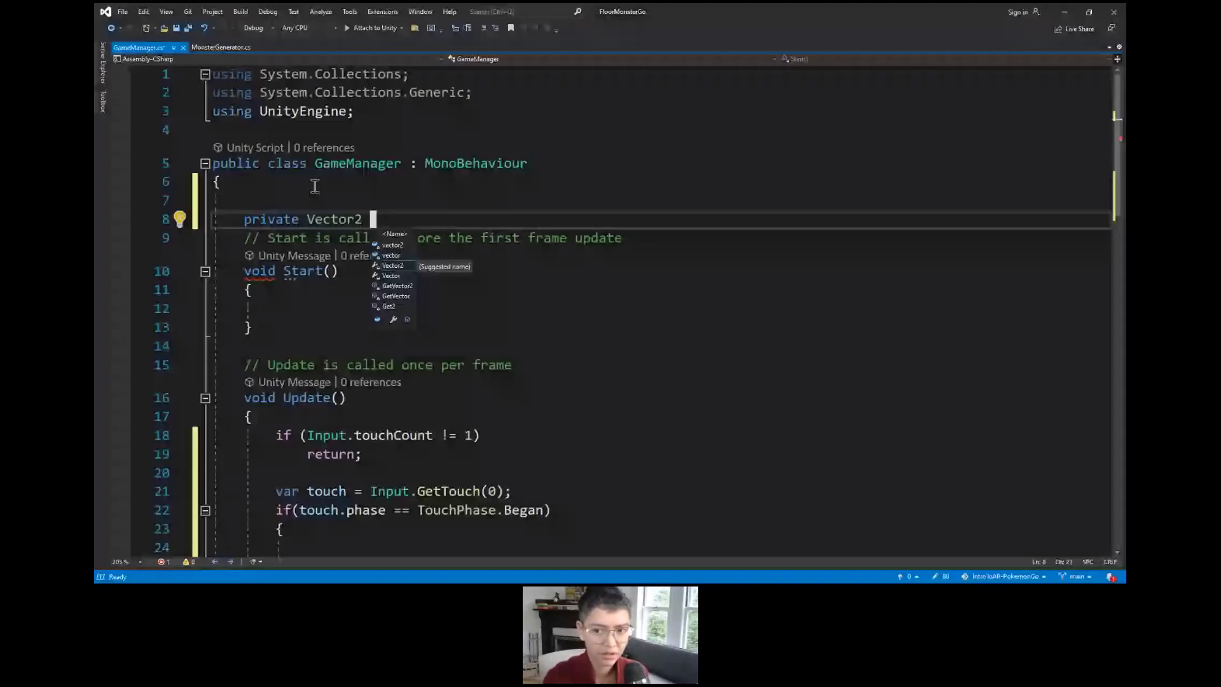
{"action": "type", "text": "startSwi"}
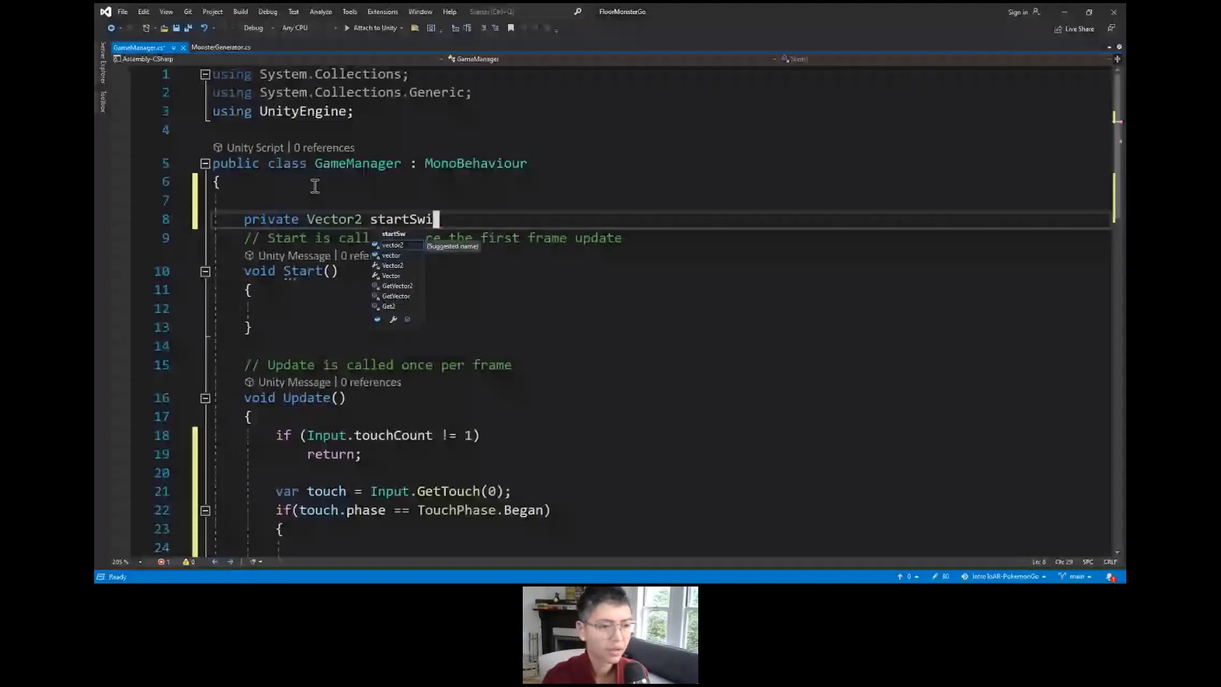
{"action": "type", "text": "peP"}
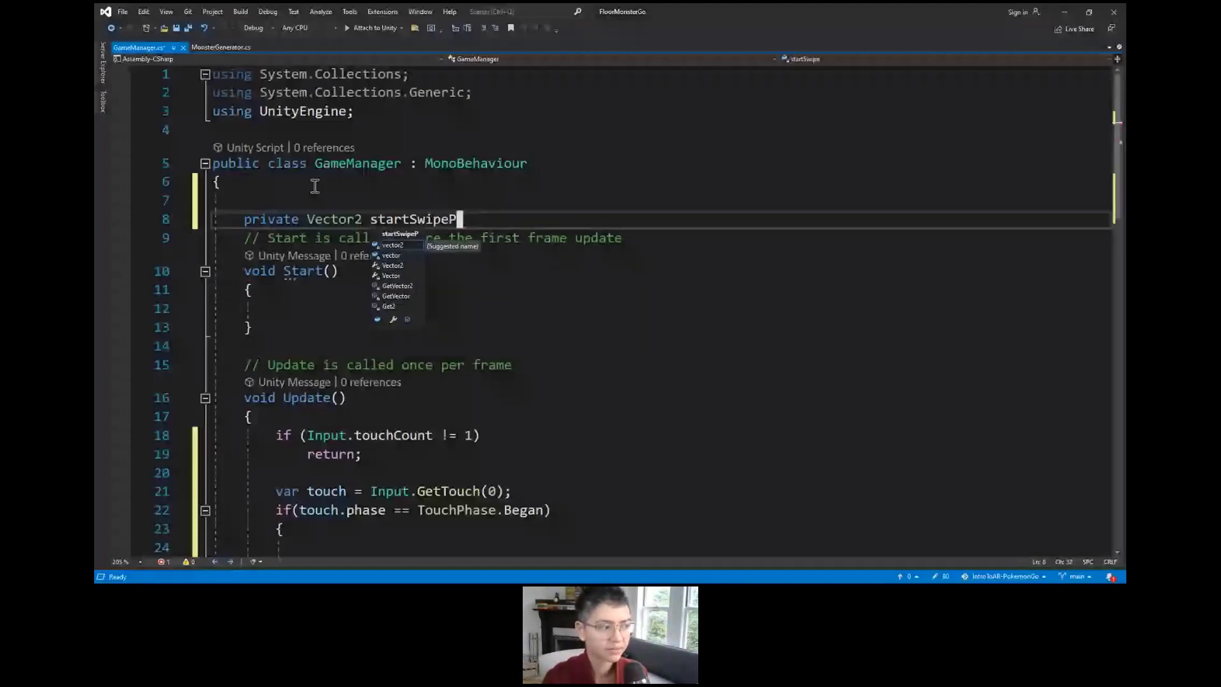
{"action": "type", "text": "osition;"}
{"action": "key", "text": "Return"}
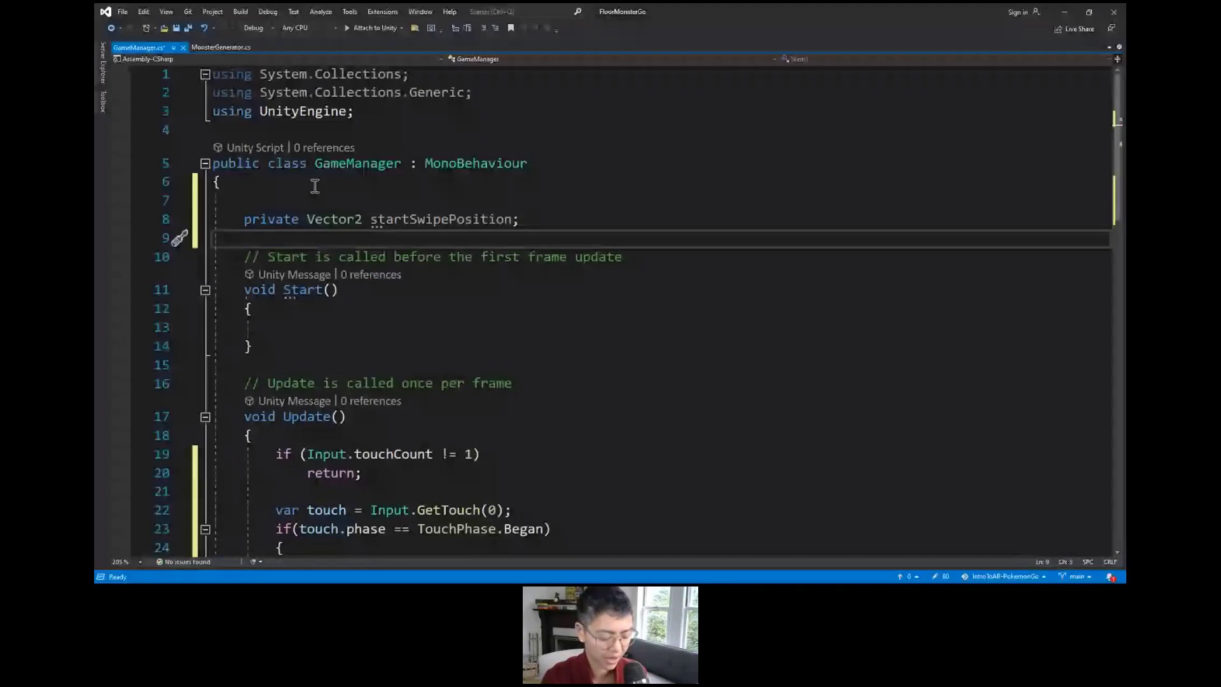
Step: Declare a private float field named startSwipeTime below startSwipePosition
{"action": "type", "text": "pr"}
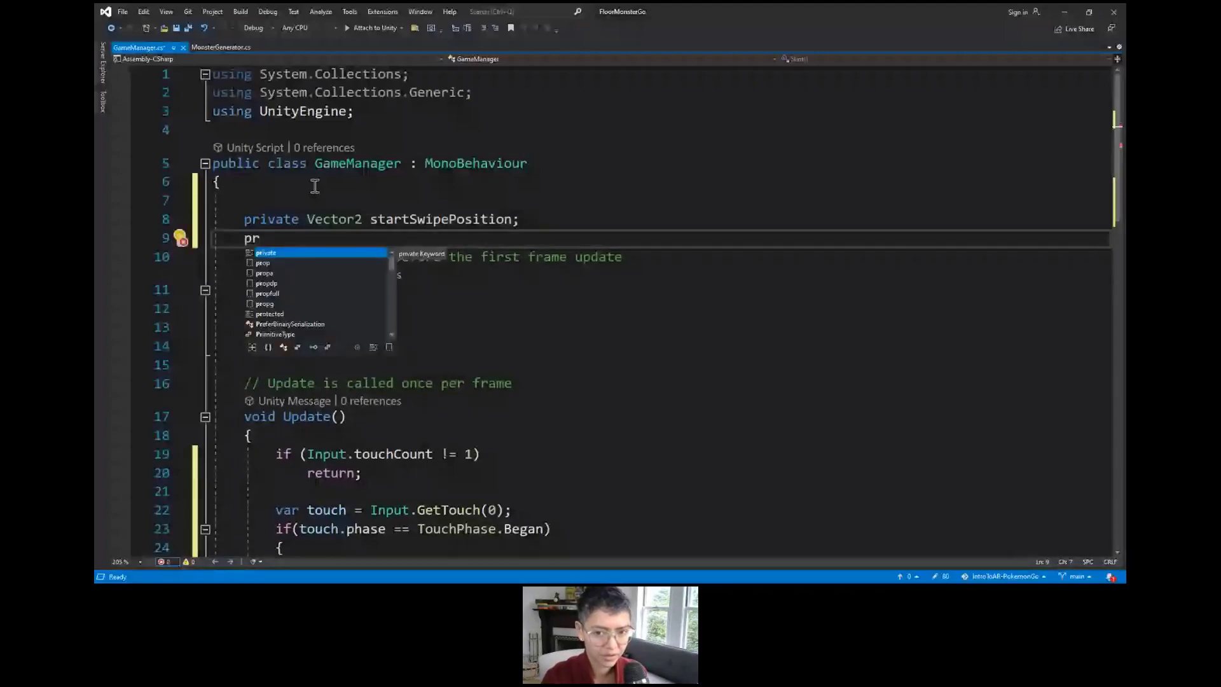
{"action": "type", "text": "ivate "}
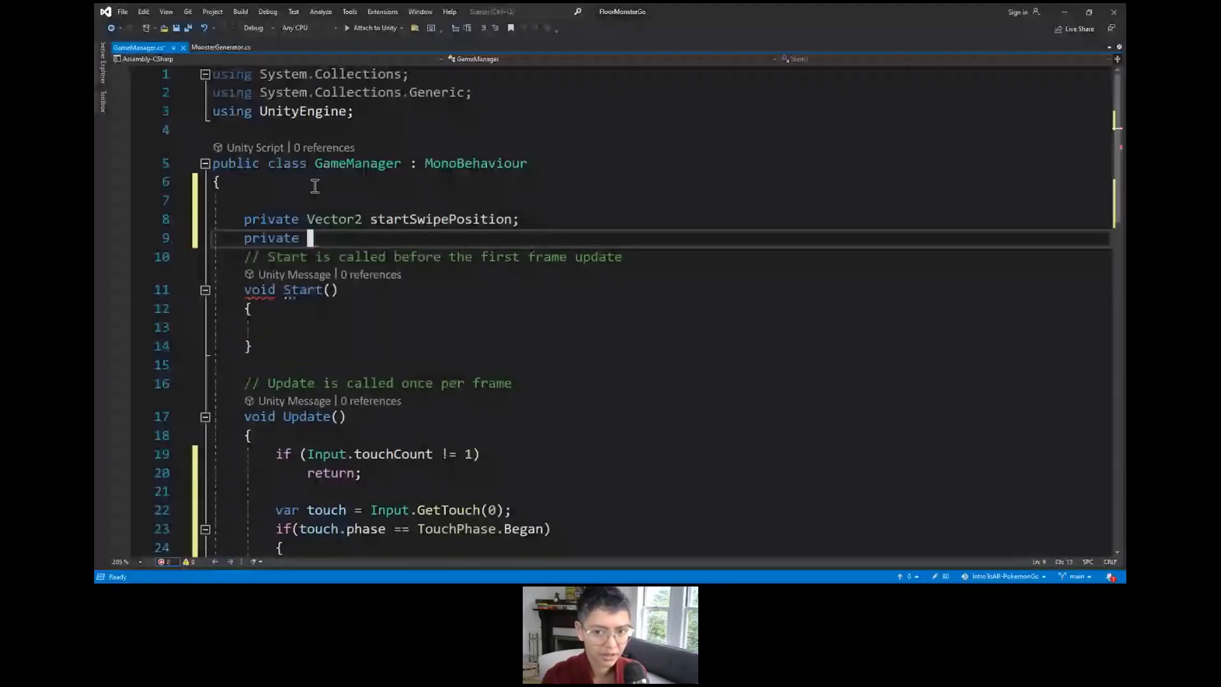
{"action": "type", "text": "float startSwipt"}
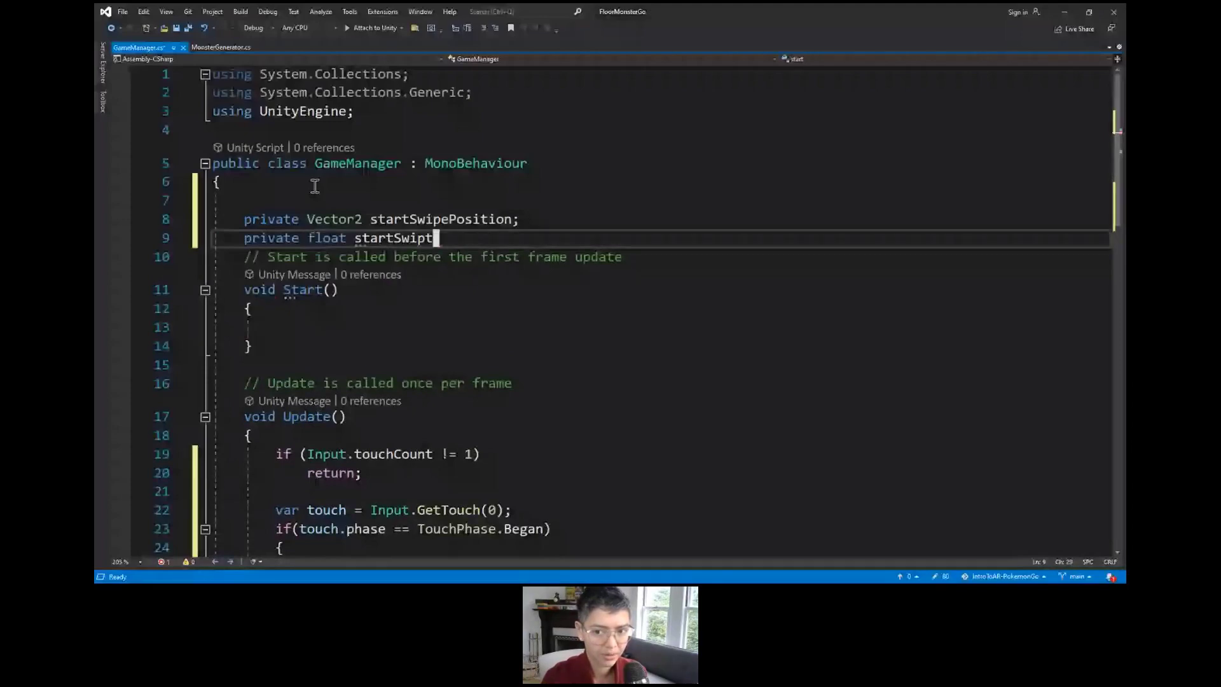
{"action": "key", "text": "BackSpace"}
{"action": "type", "text": "eTi"}
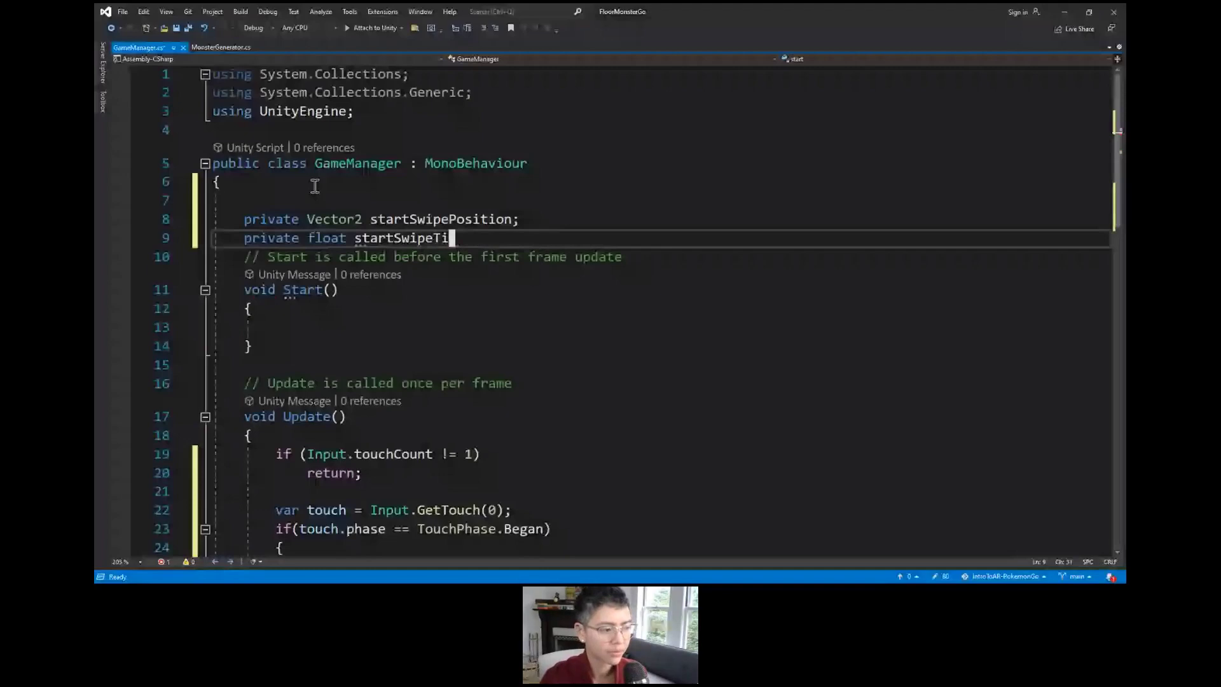
{"action": "type", "text": "me;"}
{"action": "key", "text": "Return"}
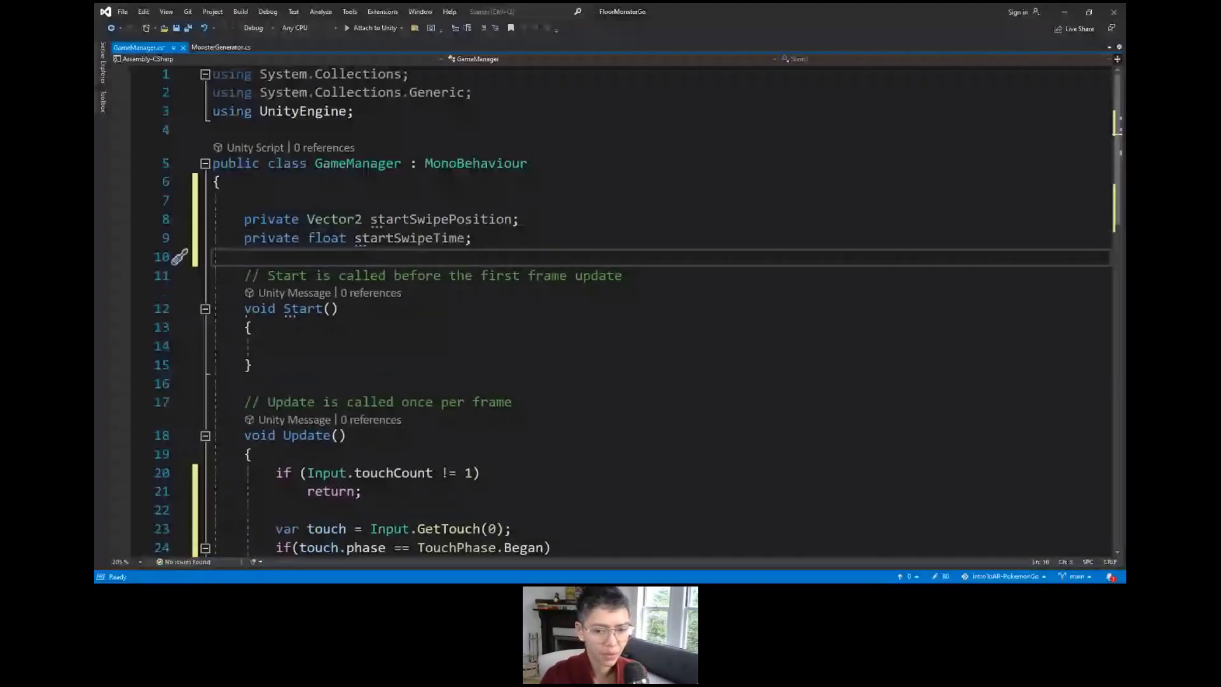
Step: Inside the TouchPhase.Began block in Update, assign touch.position to startSwipePosition
{"action": "scroll", "coordinate": [367, 361], "scroll_direction": "down", "scroll_amount": 4}
{"action": "left_click", "coordinate": [367, 361]}
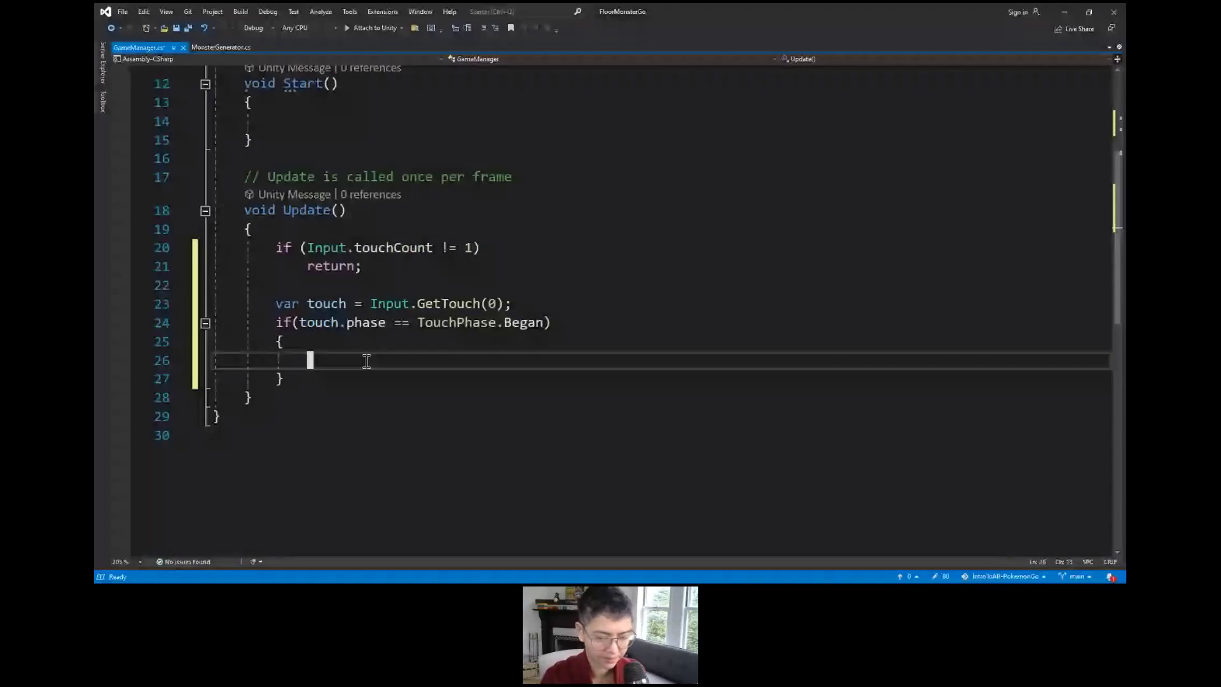
{"action": "type", "text": "startSwipePosition"}
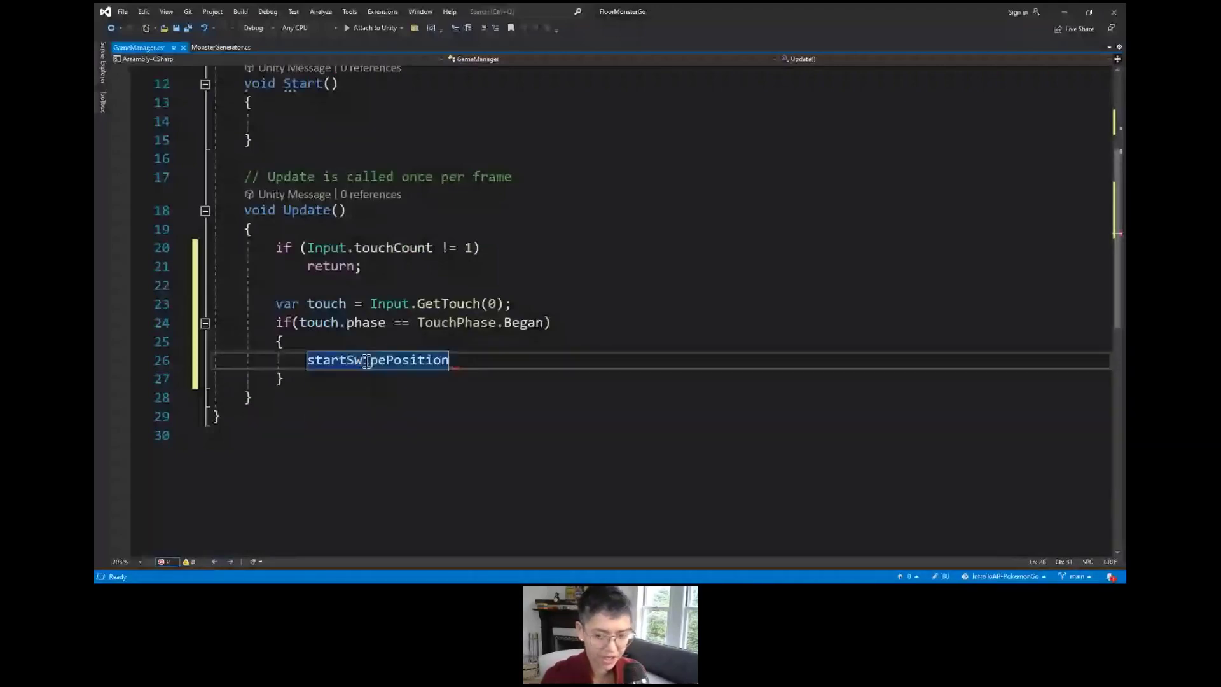
{"action": "type", "text": " = touch."}
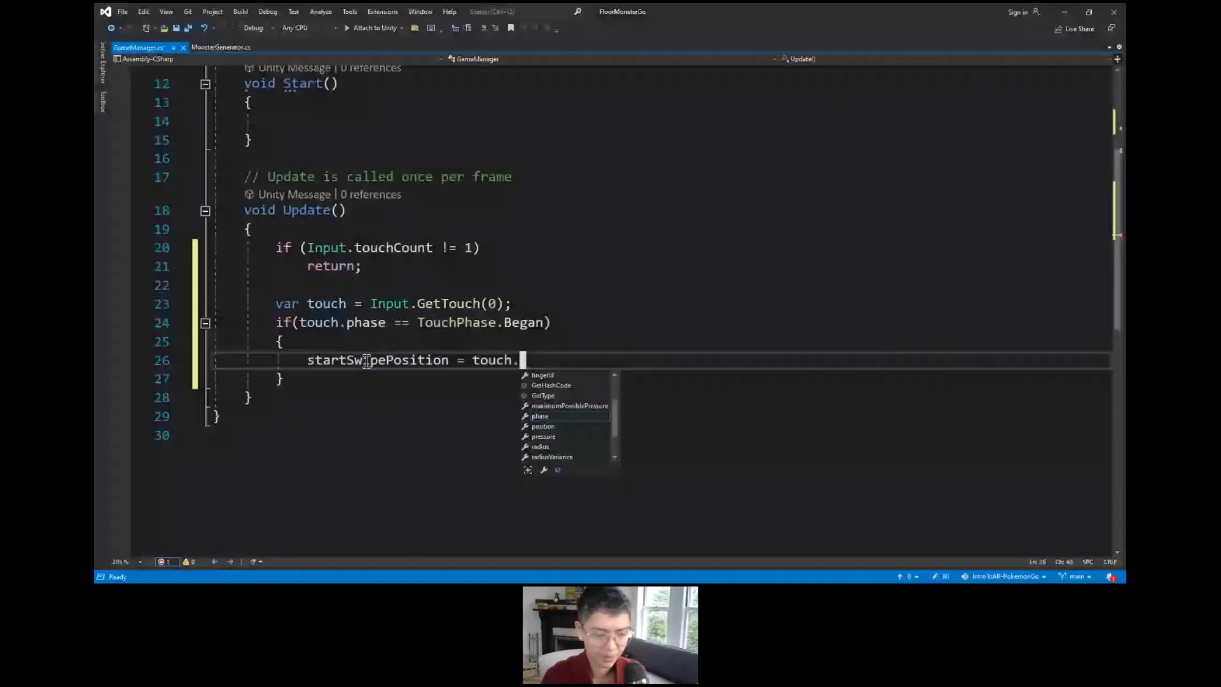
{"action": "type", "text": "position;"}
{"action": "key", "text": "Return"}
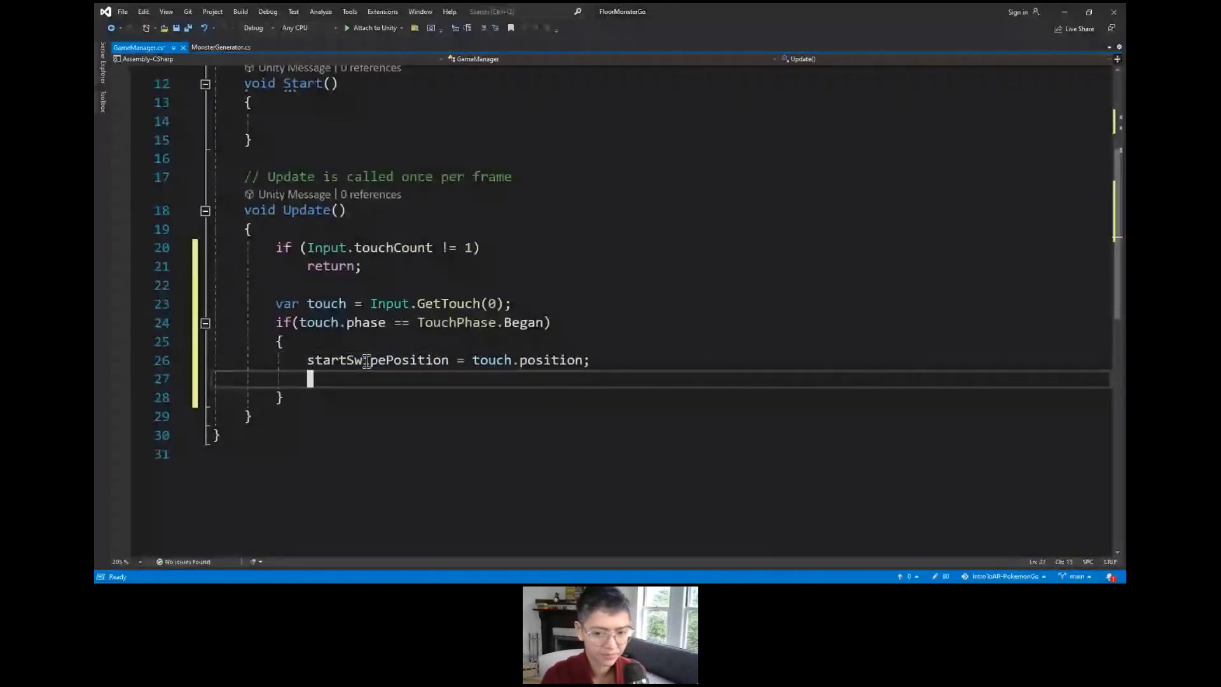
Step: Assign Time.time to startSwipeTime on the line below the startSwipePosition assignment
{"action": "type", "text": "star"}
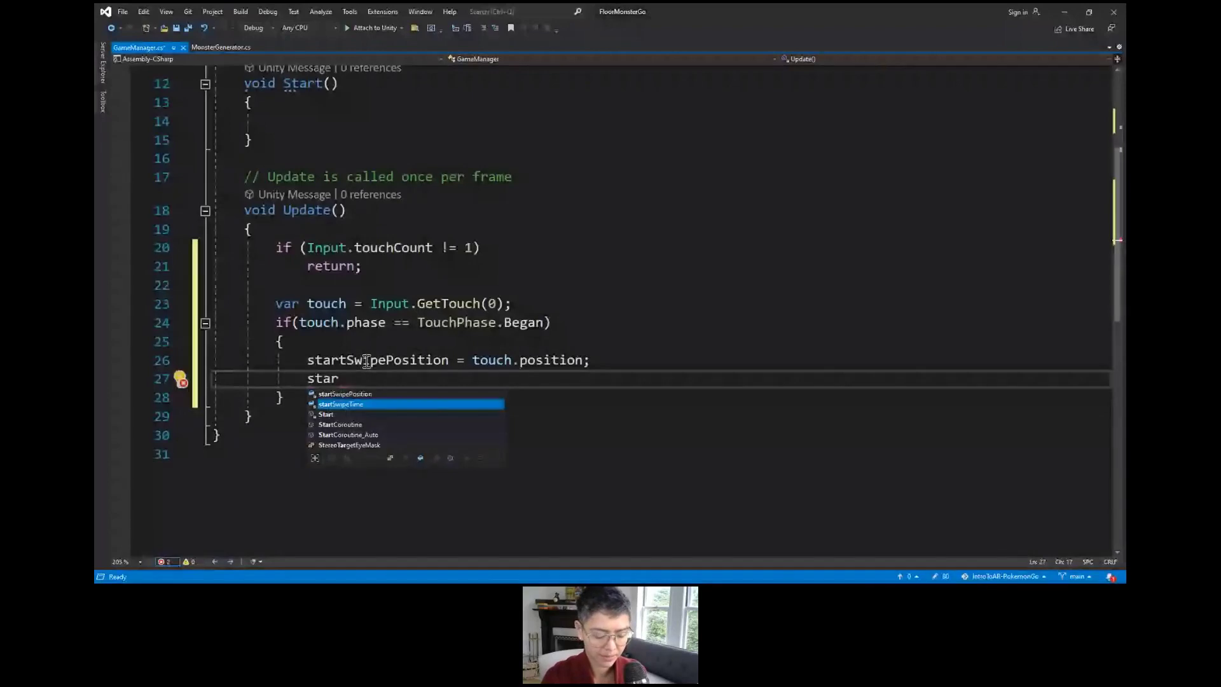
{"action": "type", "text": "tSwipeTime = T"}
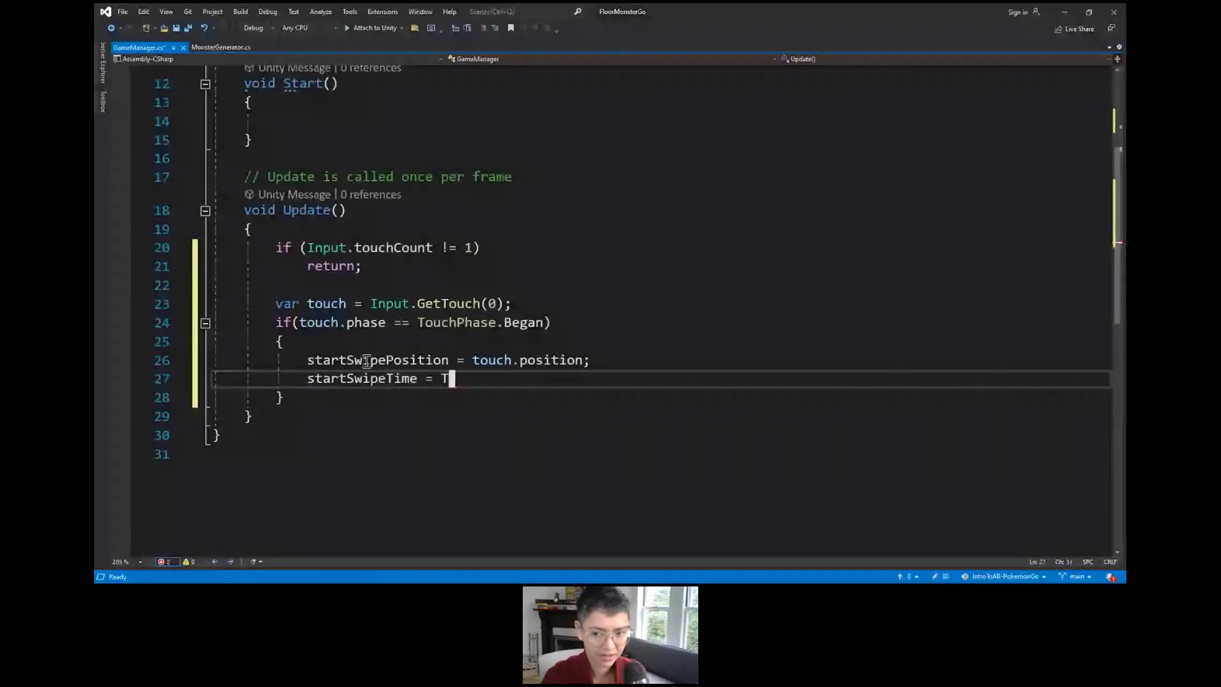
{"action": "type", "text": "ime.time"}
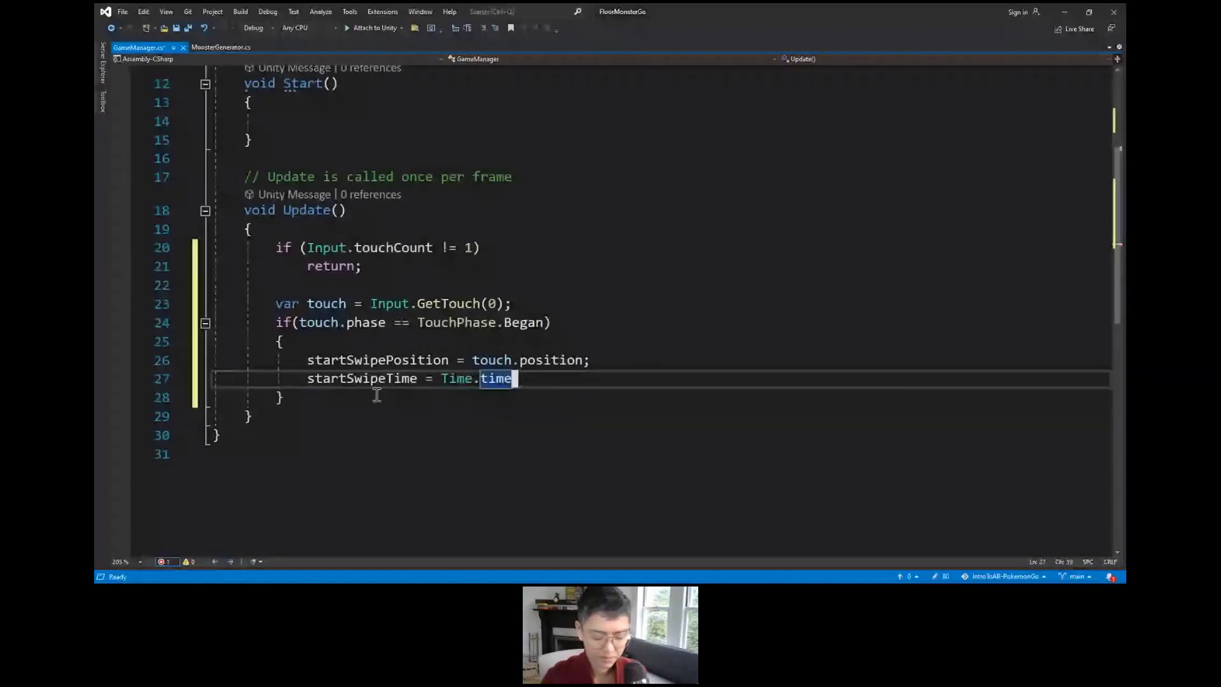
{"action": "type", "text": ";"}
Step: Add an else if block with an empty condition and empty braces after the TouchPhase.Began block
{"action": "left_click", "coordinate": [360, 398]}
{"action": "key", "text": "Return"}
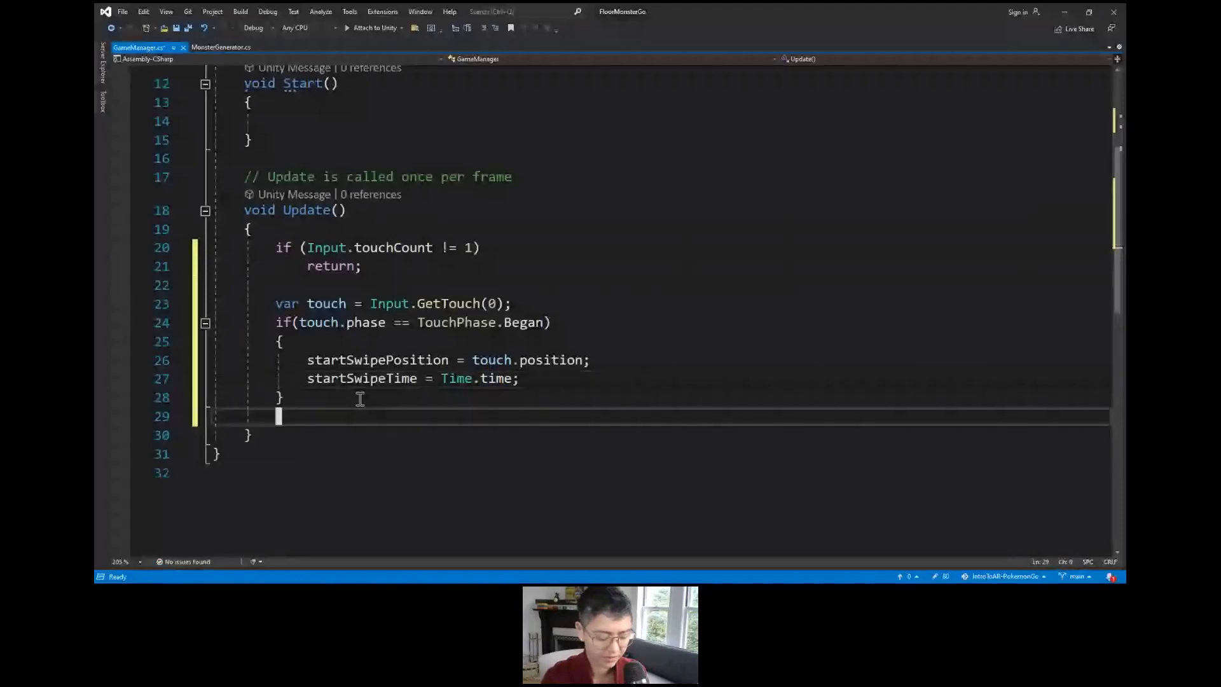
{"action": "type", "text": "else"}
{"action": "key", "text": "BackSpace"}
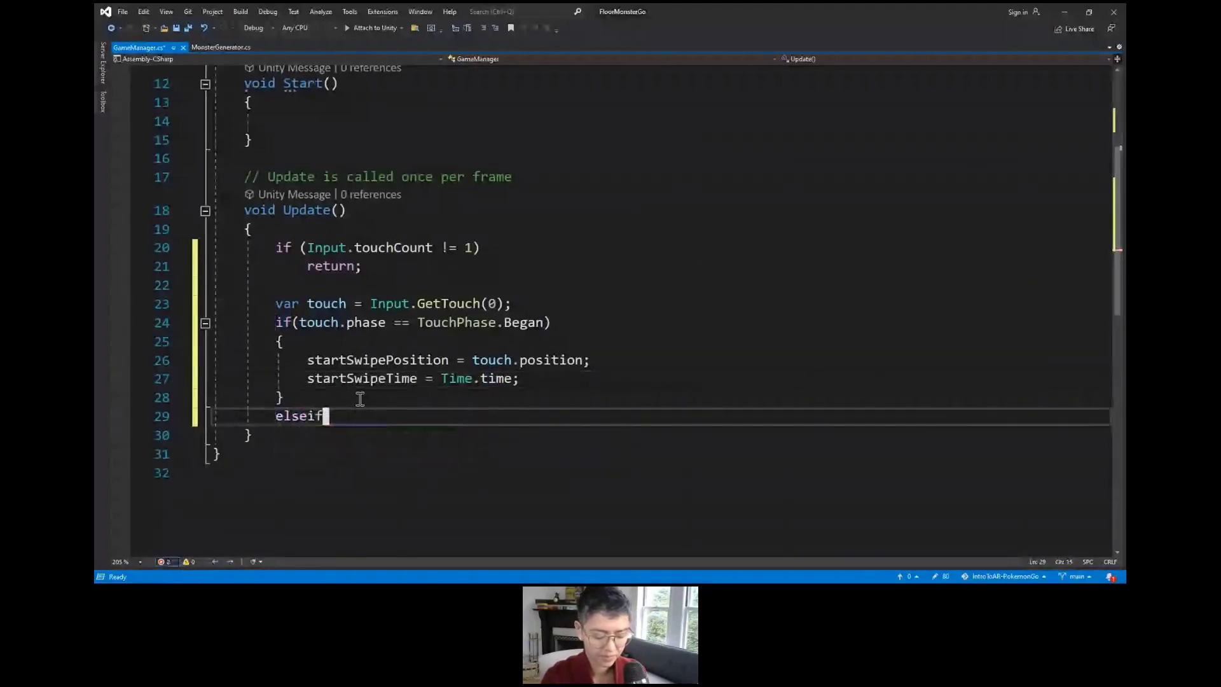
{"action": "type", "text": "if()"}
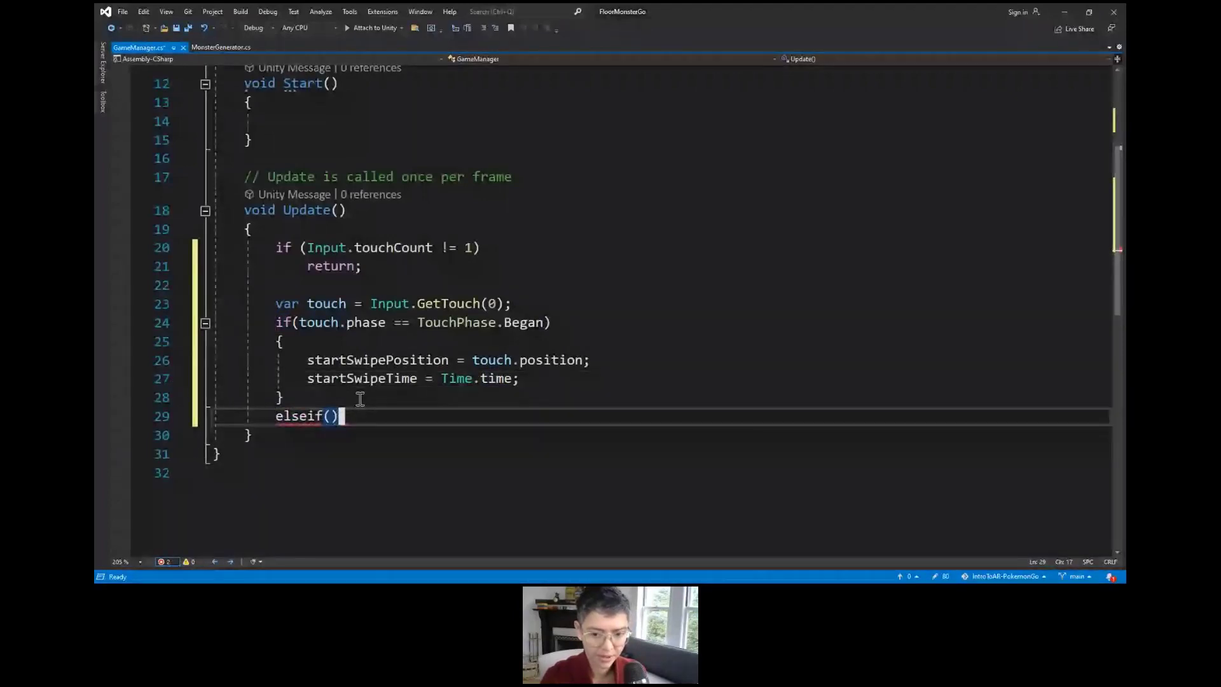
{"action": "left_click", "coordinate": [311, 416]}
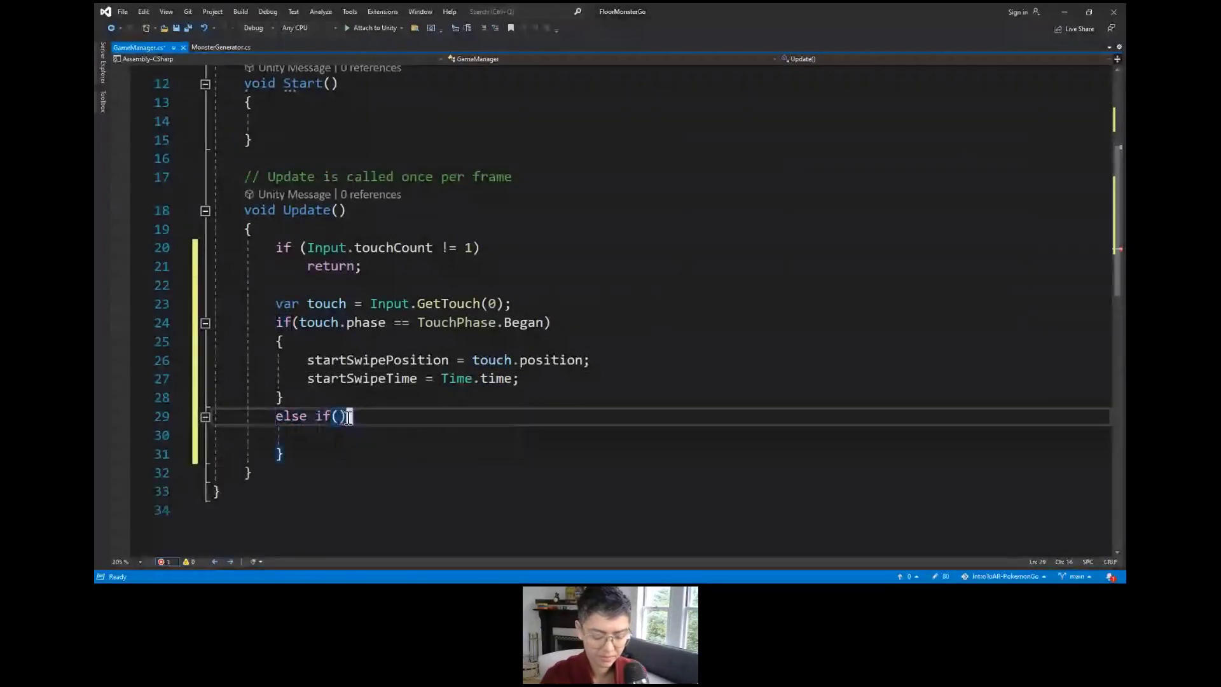
{"action": "key", "text": "Return"}
{"action": "left_click", "coordinate": [340, 416]}
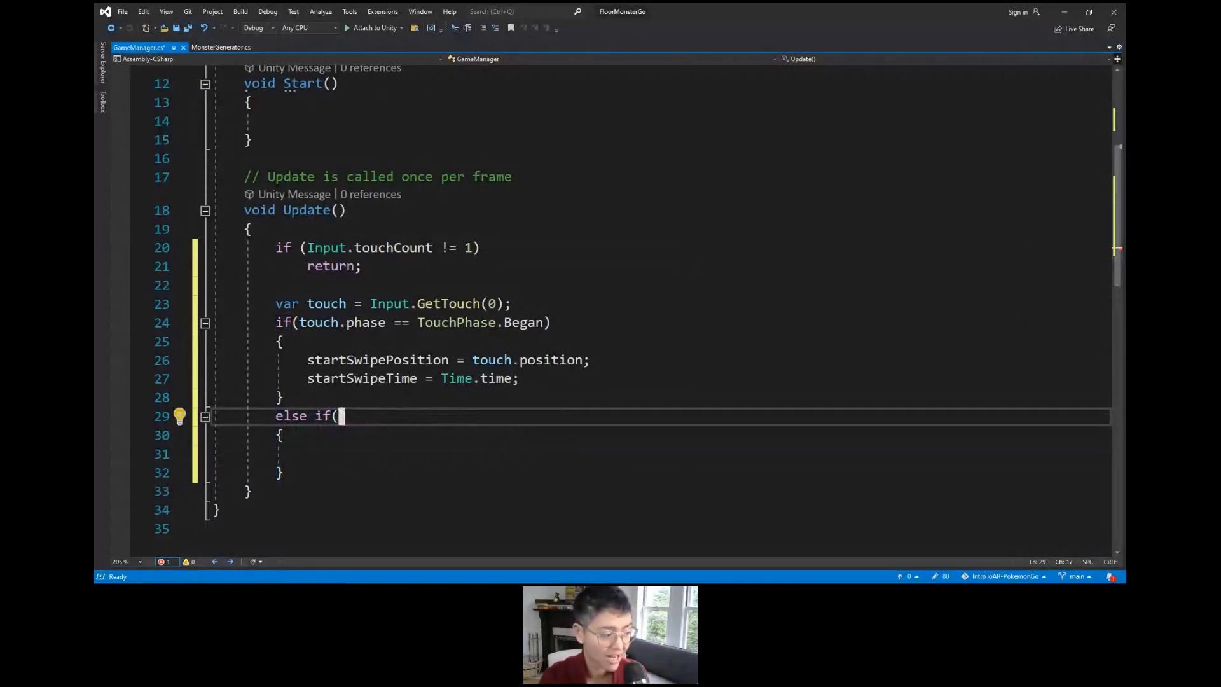
{"action": "key", "text": "alt+Tab"}
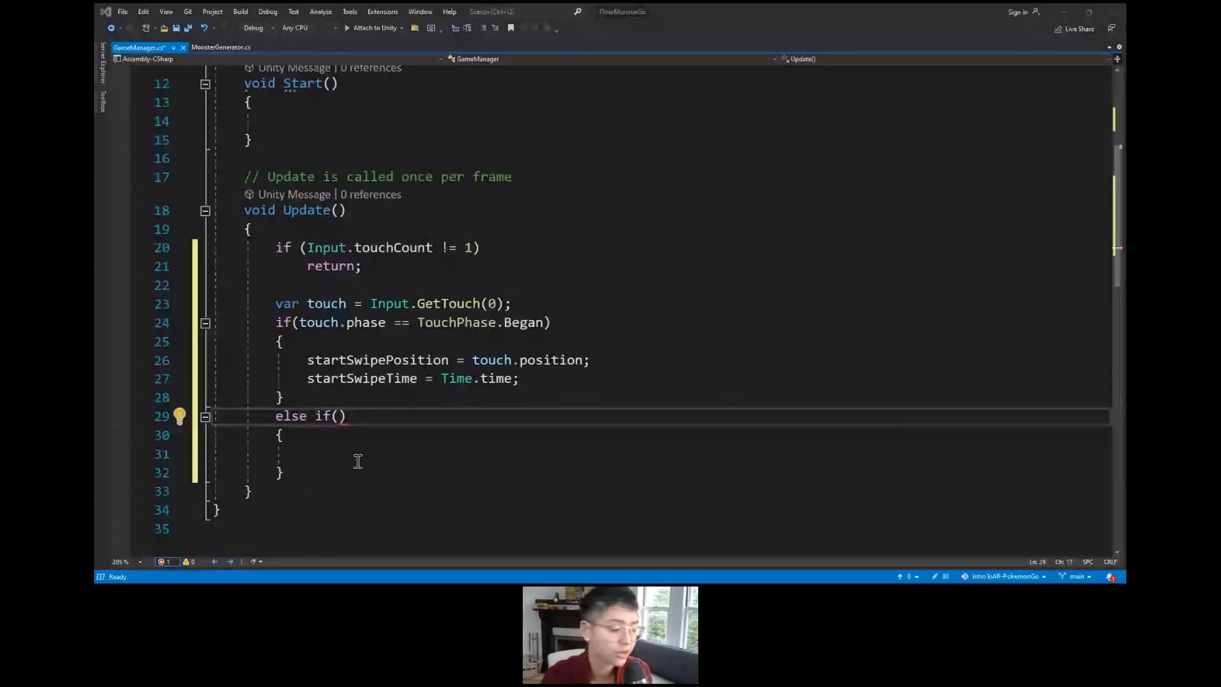
{"action": "left_click", "coordinate": [340, 417]}
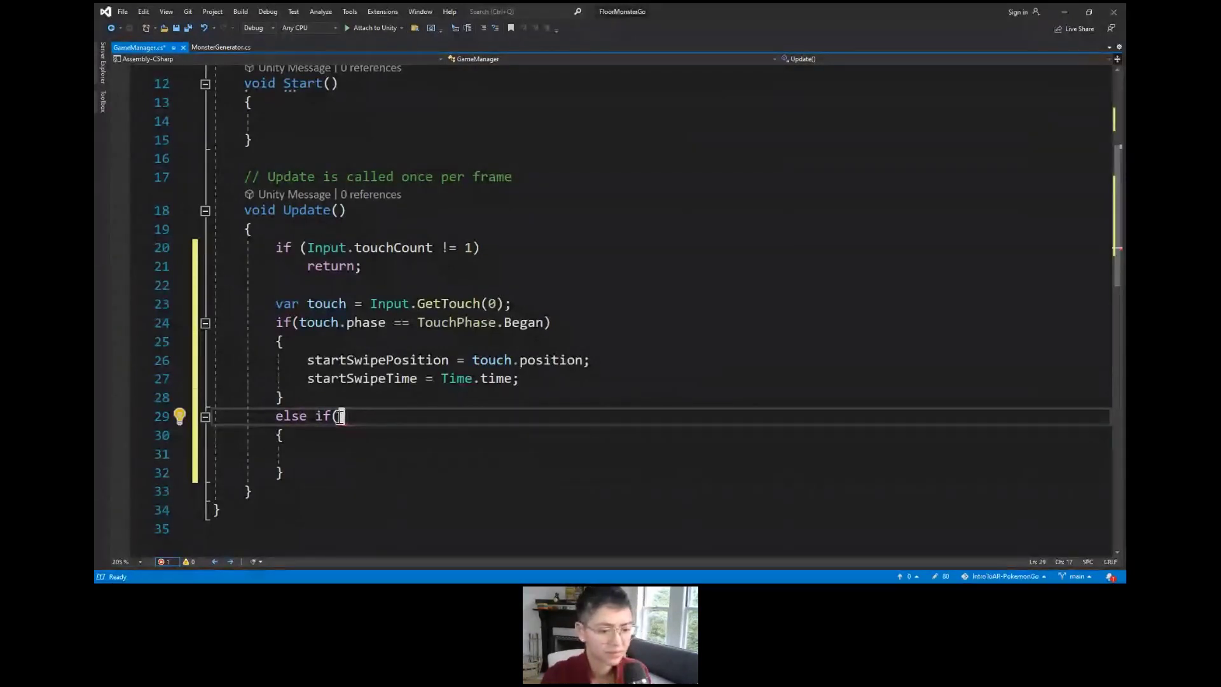
{"action": "left_click", "coordinate": [362, 454]}
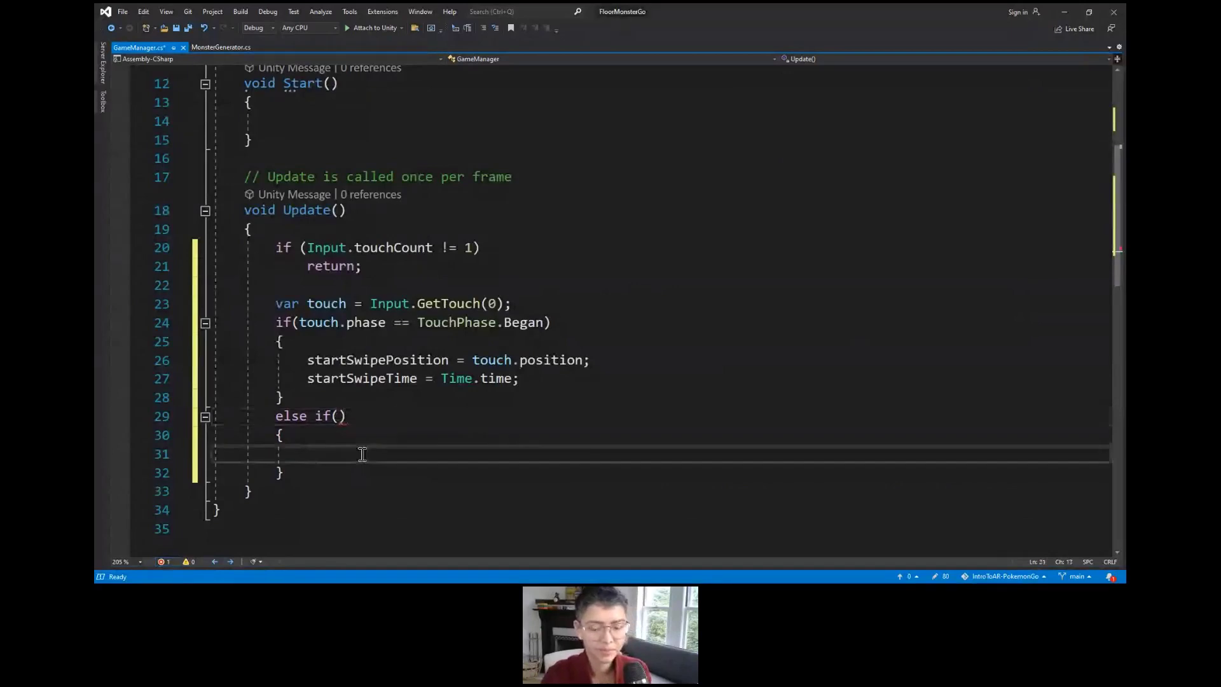
{"action": "left_click", "coordinate": [341, 416]}
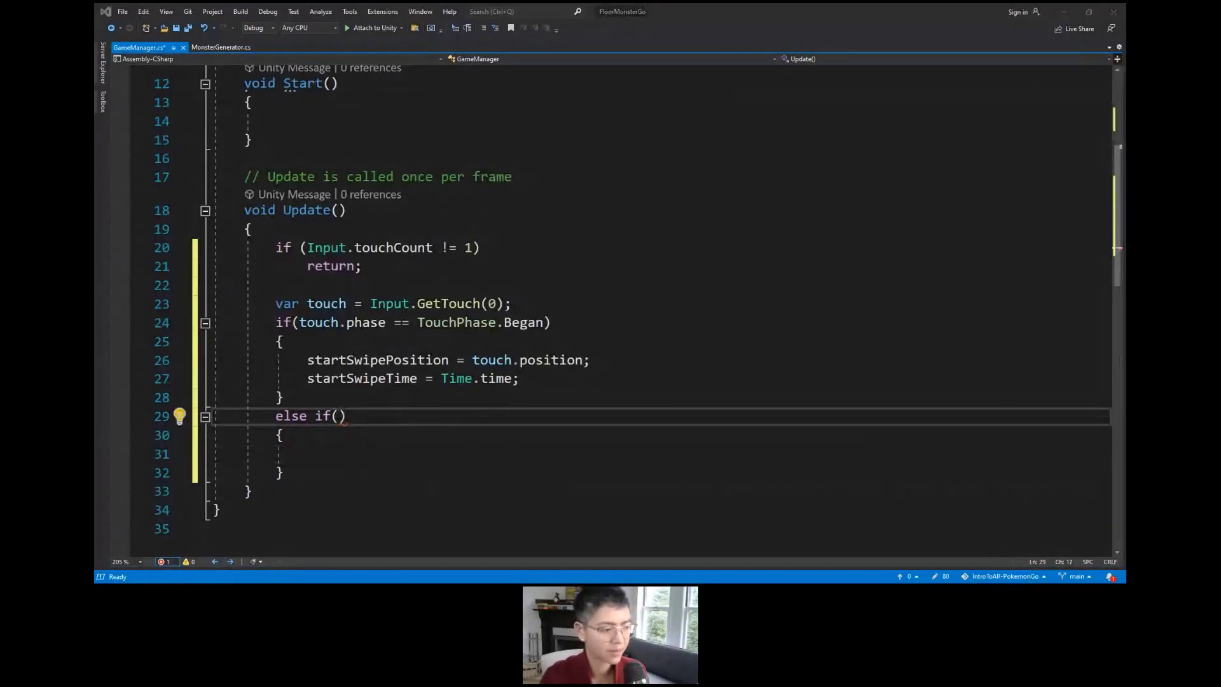
Step: Switch to the Paint sketch, underline the word "ended" again in red, and return to the code in Visual Studio
{"action": "key", "text": "alt+Tab"}
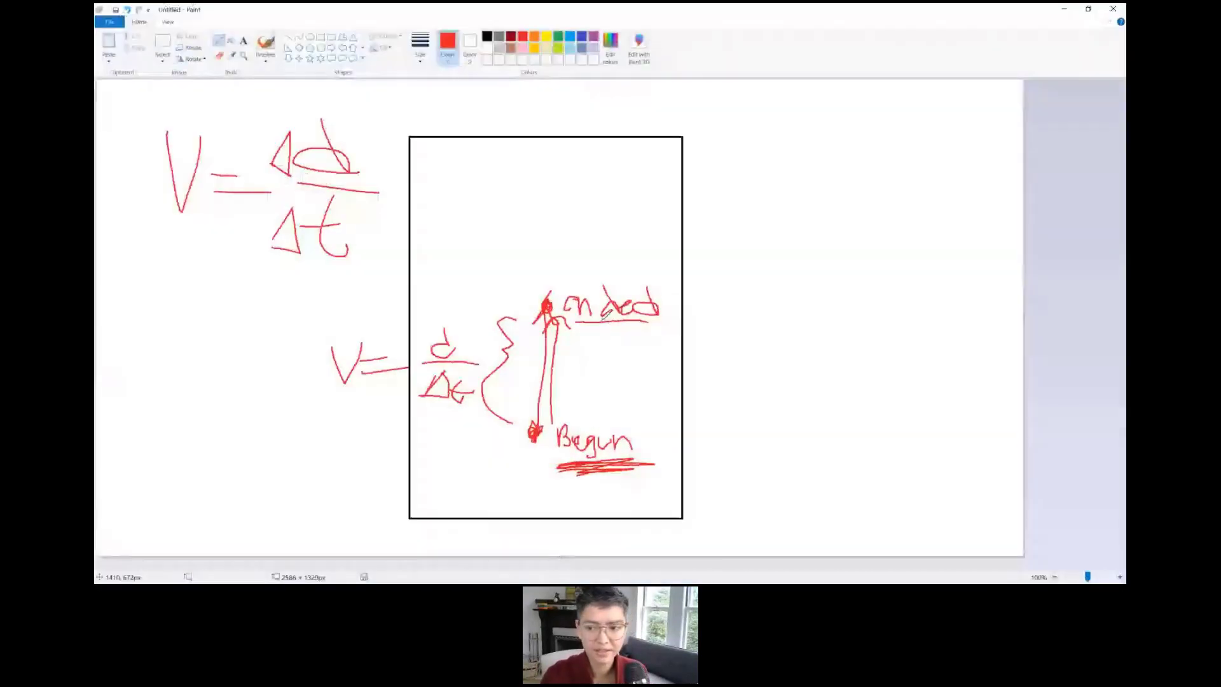
{"action": "mouse_move", "coordinate": [604, 323]}
{"action": "left_mouse_down"}
{"action": "mouse_move", "coordinate": [670, 326]}
{"action": "mouse_move", "coordinate": [572, 327]}
{"action": "left_mouse_up"}
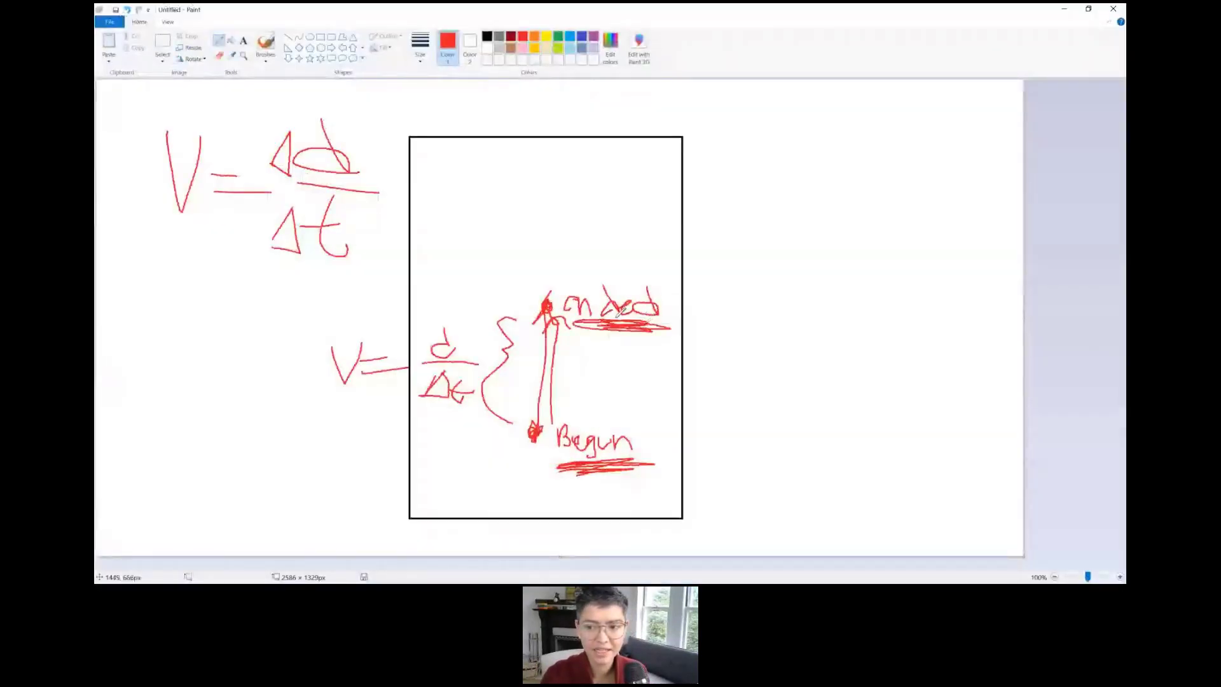
{"action": "key", "text": "alt+Tab"}
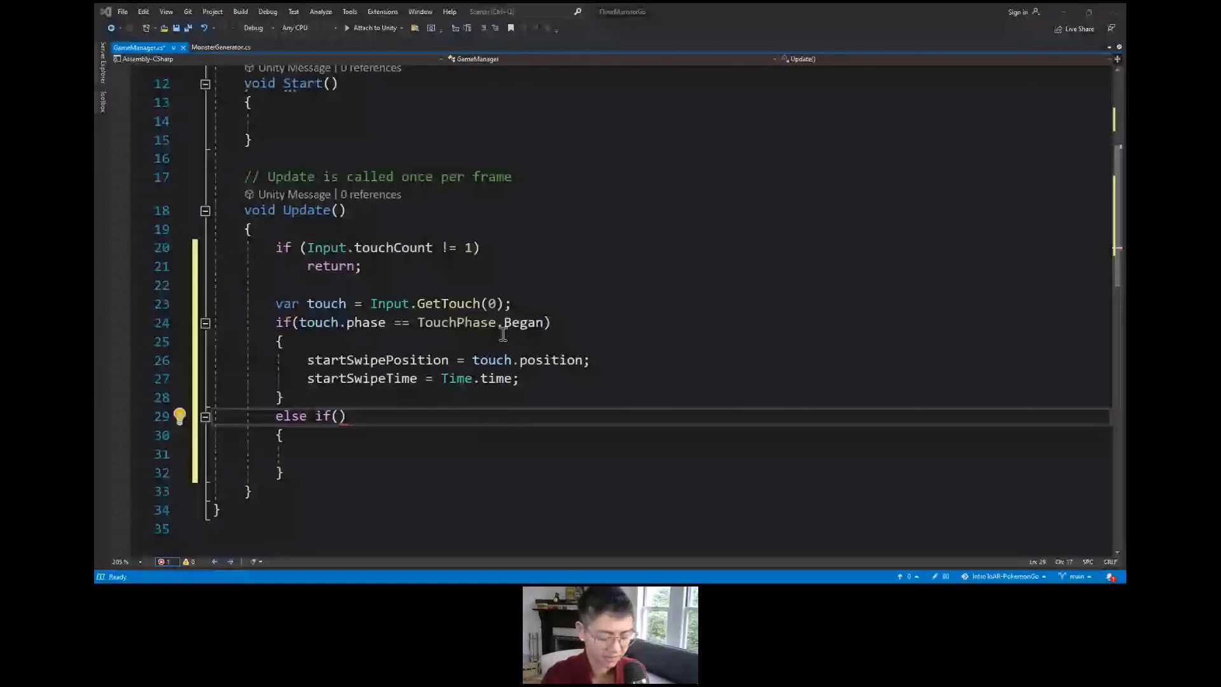
Step: Set the else if condition to touch.phase == TouchPhase.Ended and move into its empty body
{"action": "type", "text": "touch.pha"}
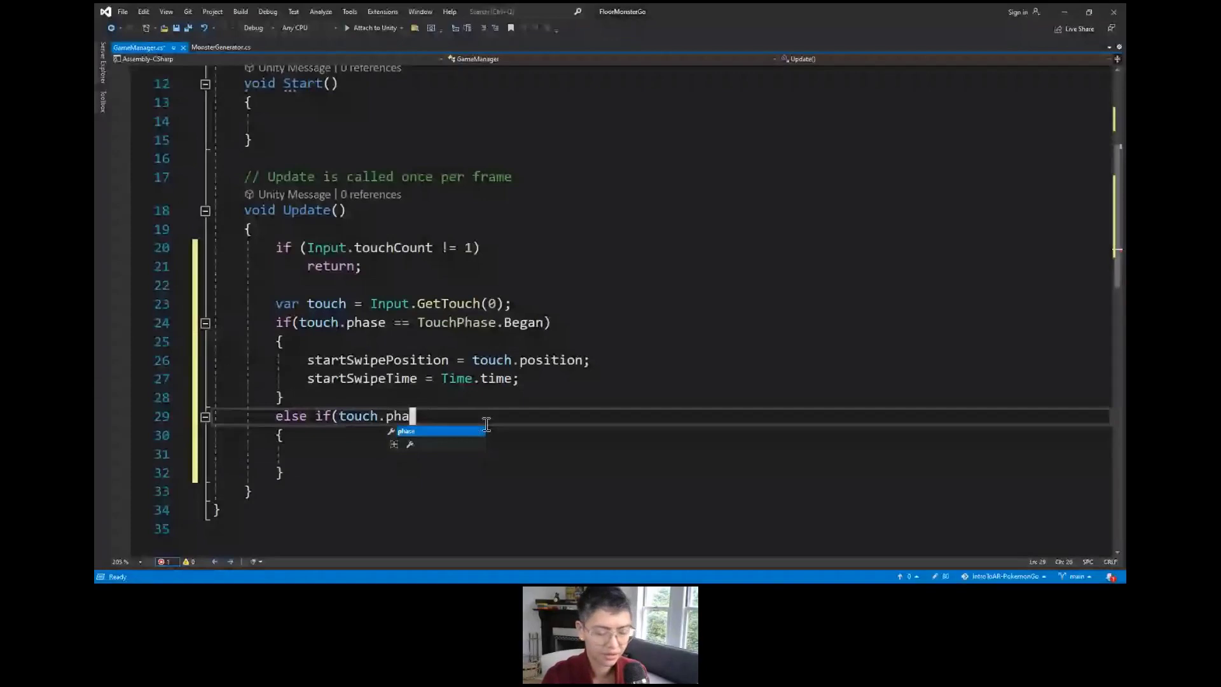
{"action": "type", "text": "se == touchPhase.Ended"}
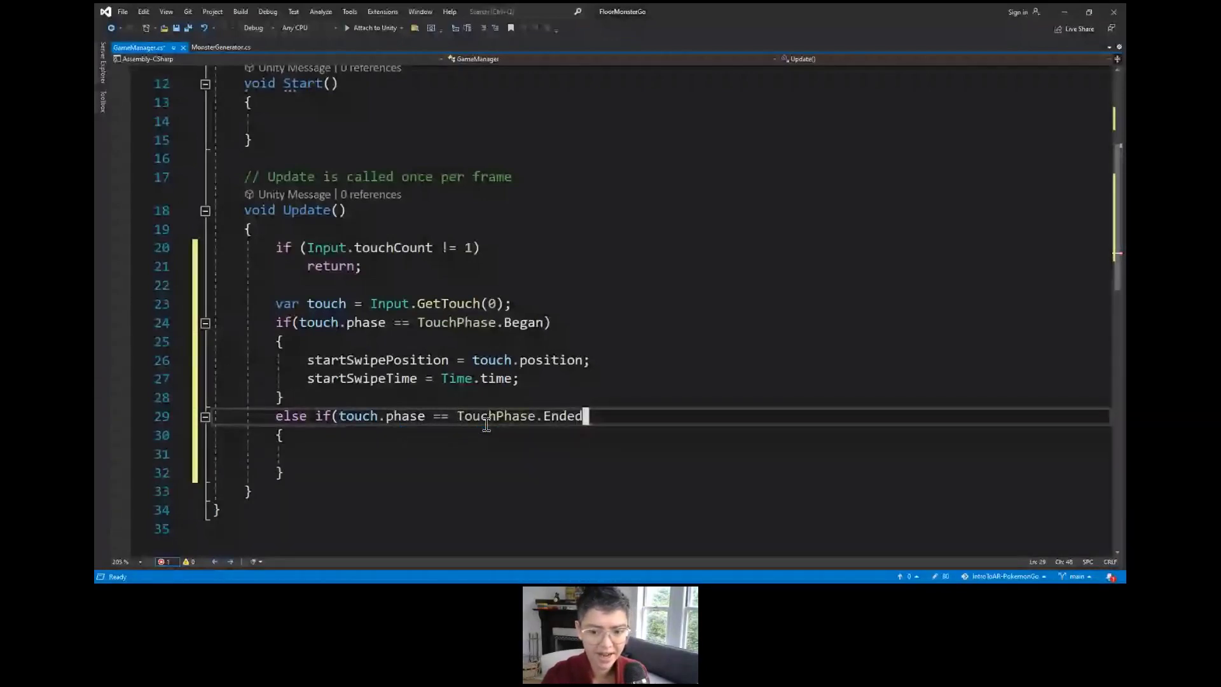
{"action": "type", "text": ")"}
{"action": "key", "text": "Down"}
{"action": "key", "text": "Down"}
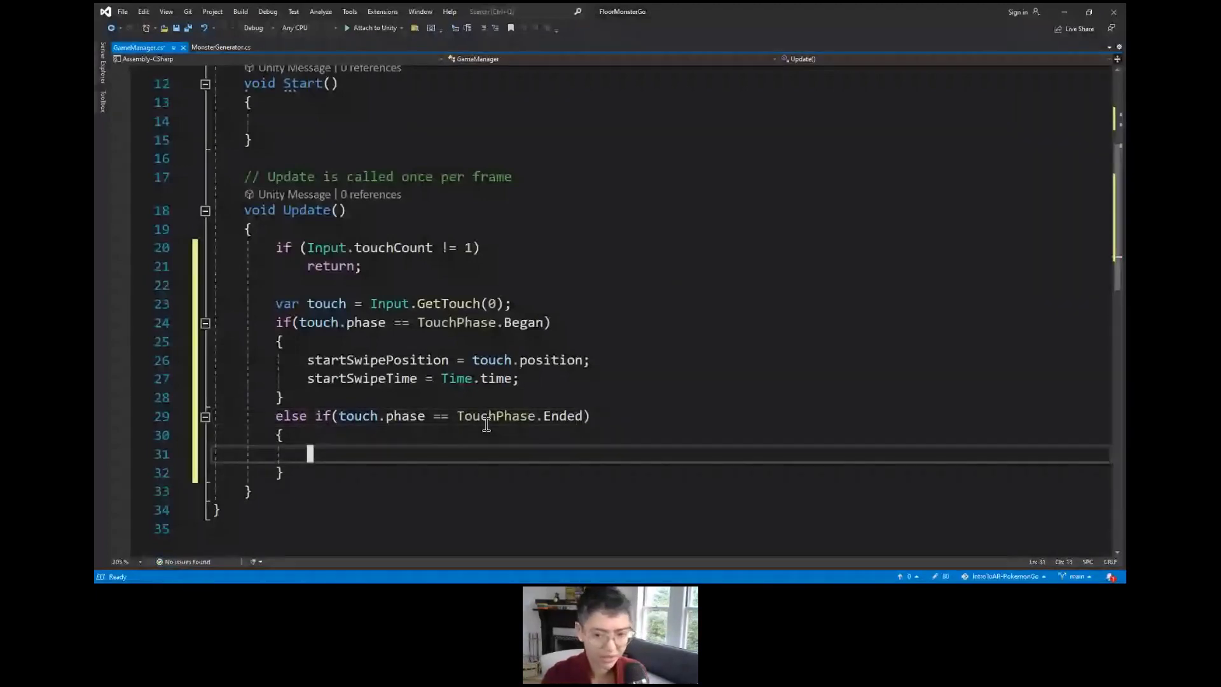
Step: Declare var distance as (touch.position - startSwipePosition).magnitude inside the TouchPhase.Ended block
{"action": "type", "text": "var"}
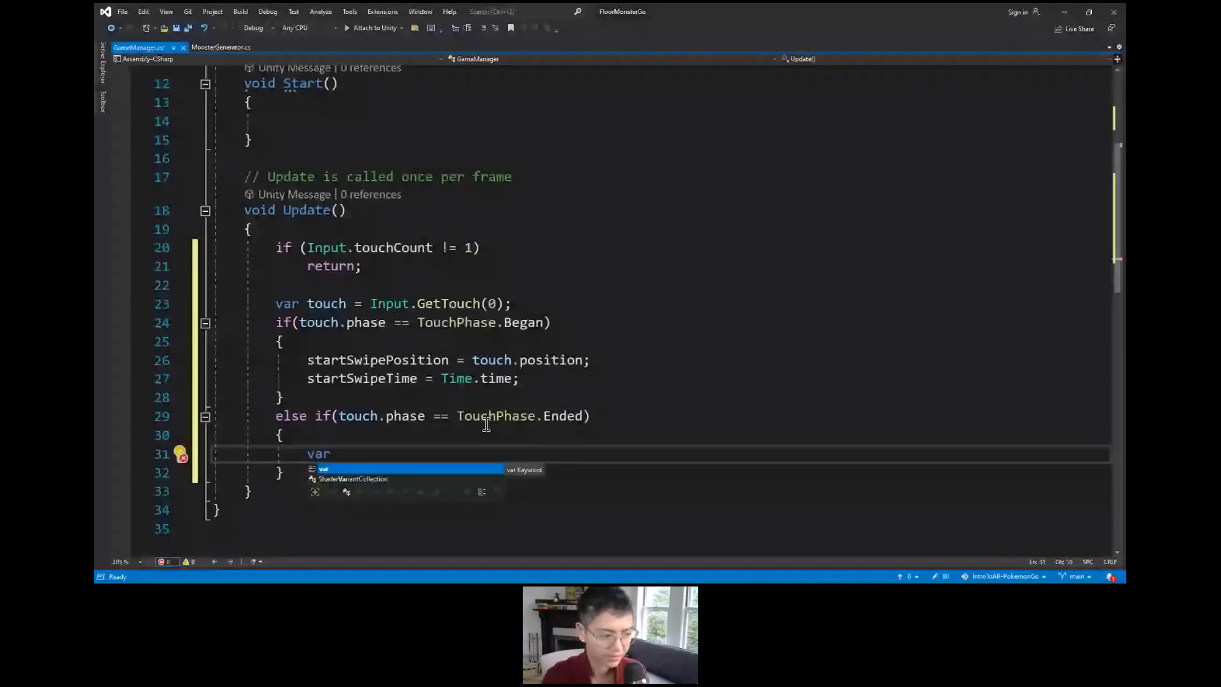
{"action": "type", "text": " vel"}
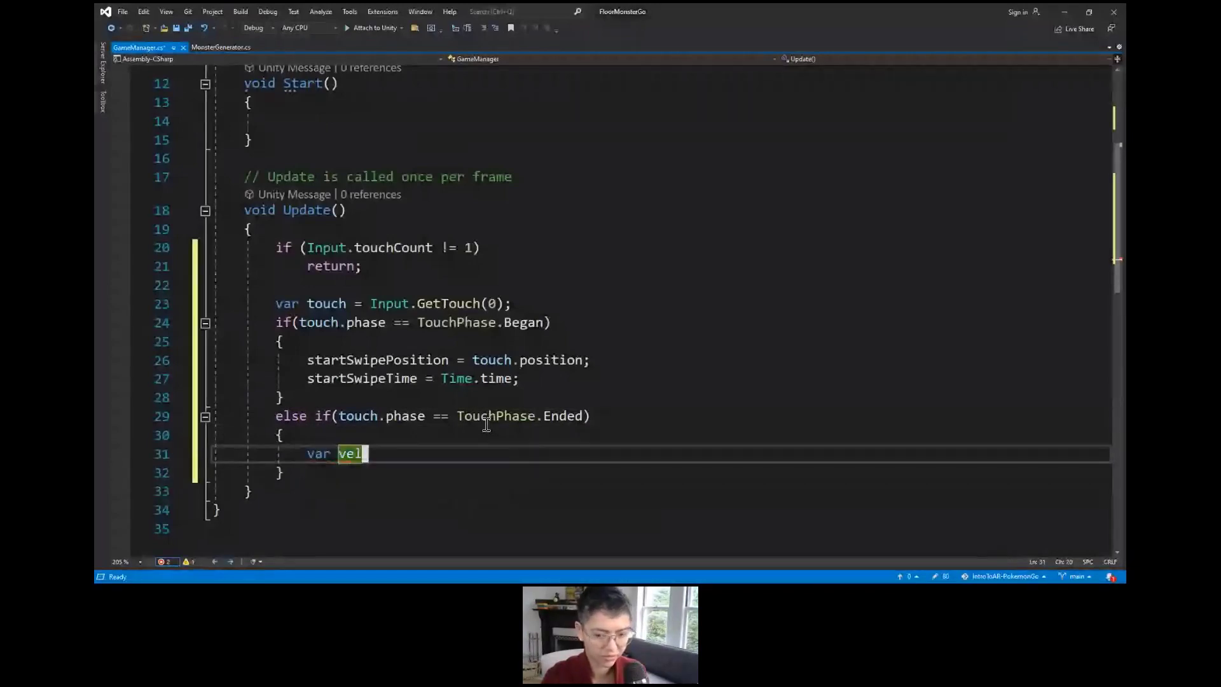
{"action": "key", "text": "BackSpace"}
{"action": "key", "text": "BackSpace"}
{"action": "type", "text": "distance"}
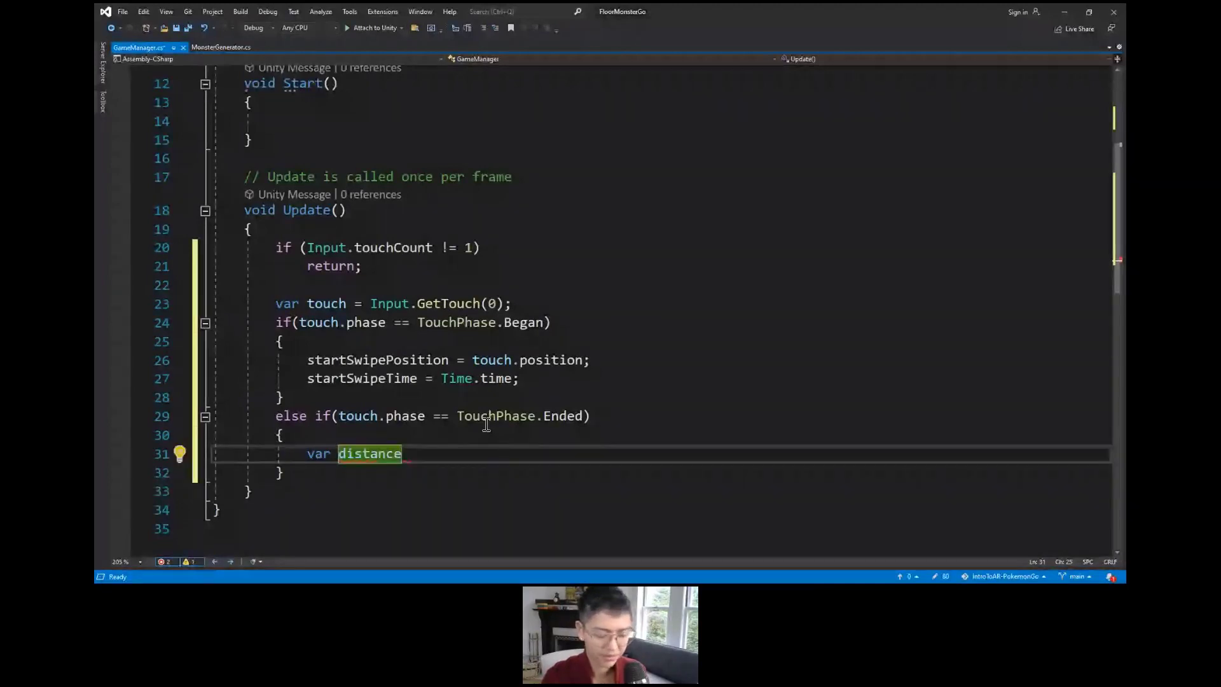
{"action": "type", "text": " = (t"}
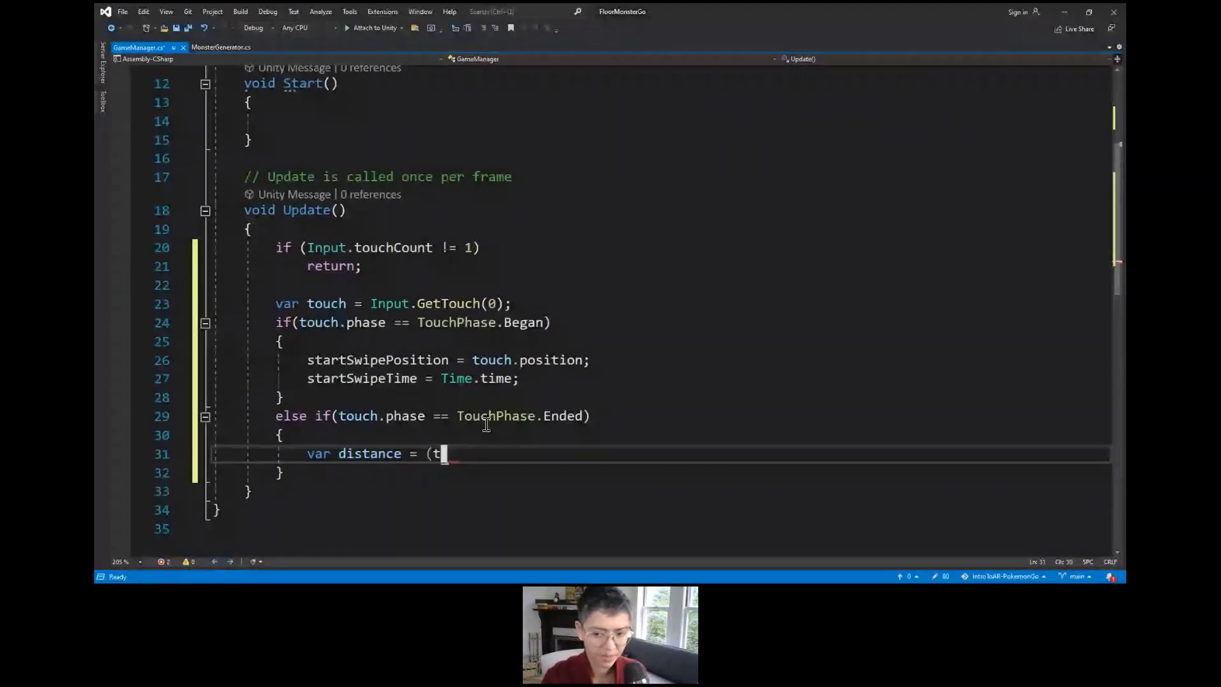
{"action": "type", "text": "ouch.position "}
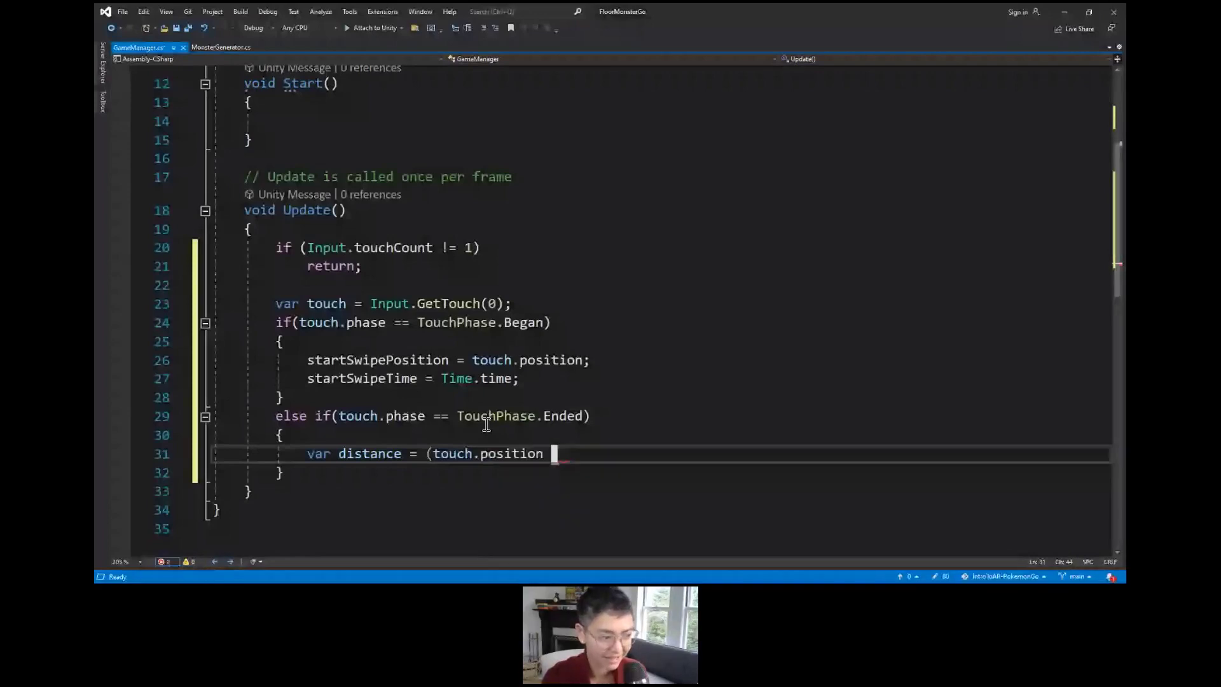
{"action": "type", "text": "- start"}
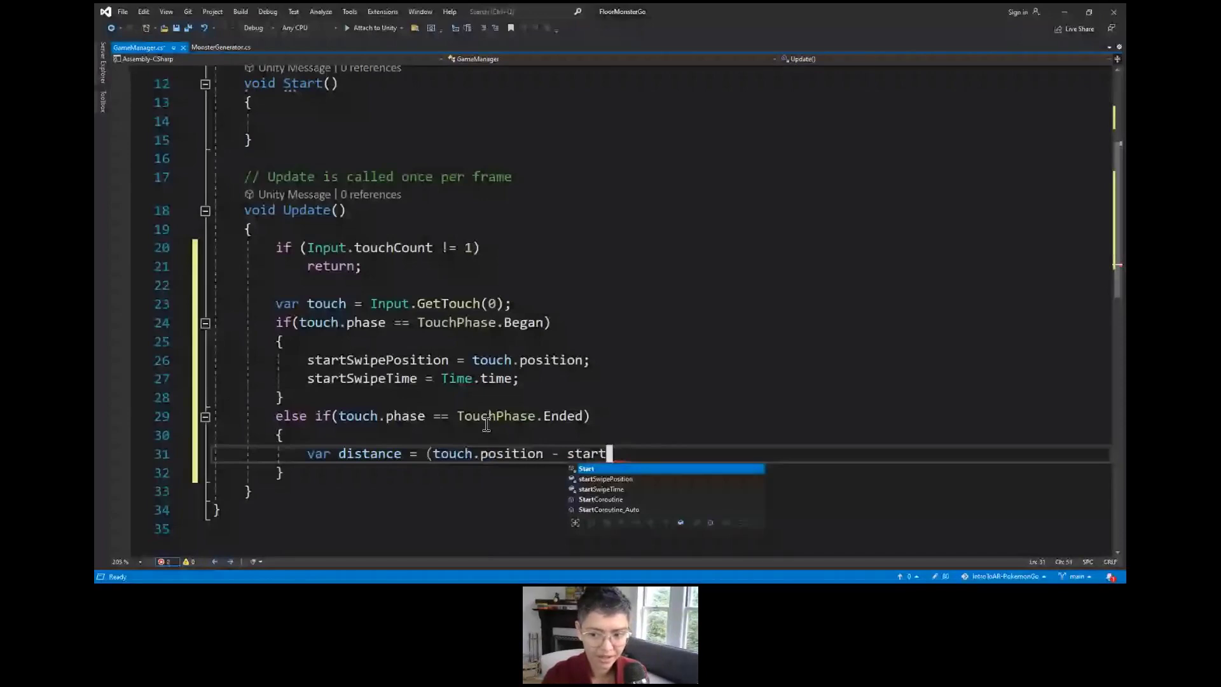
{"action": "key", "text": "Down"}
{"action": "key", "text": "Tab"}
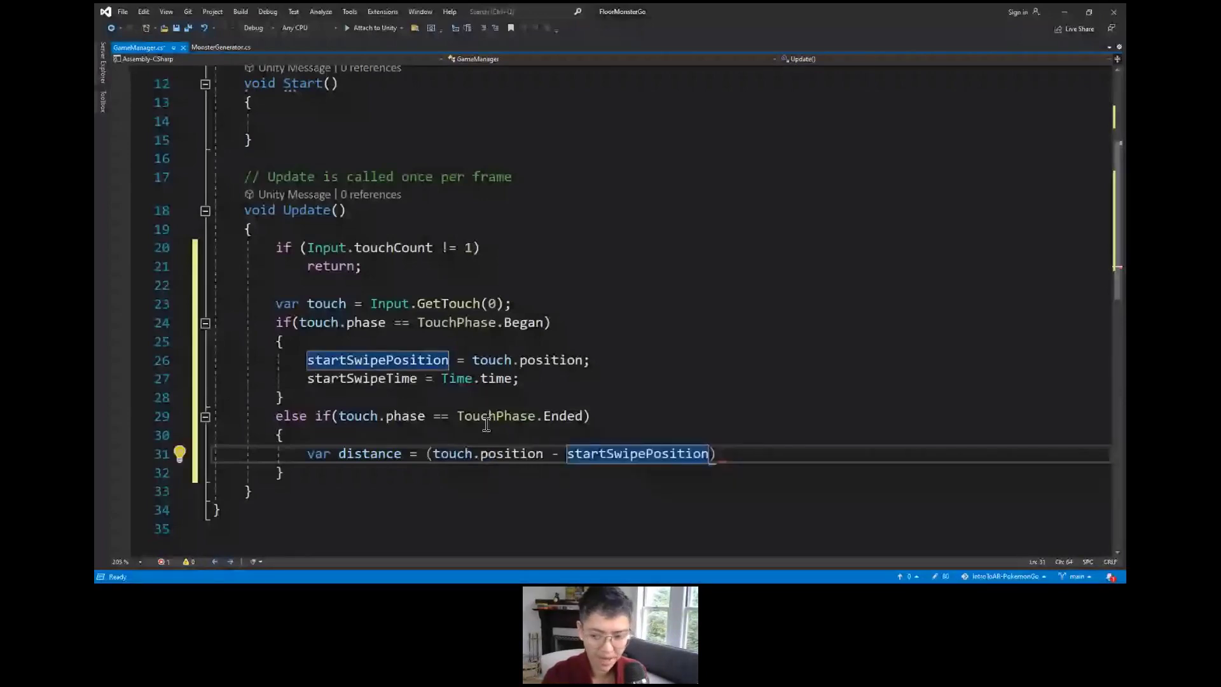
{"action": "type", "text": ").magnitude;"}
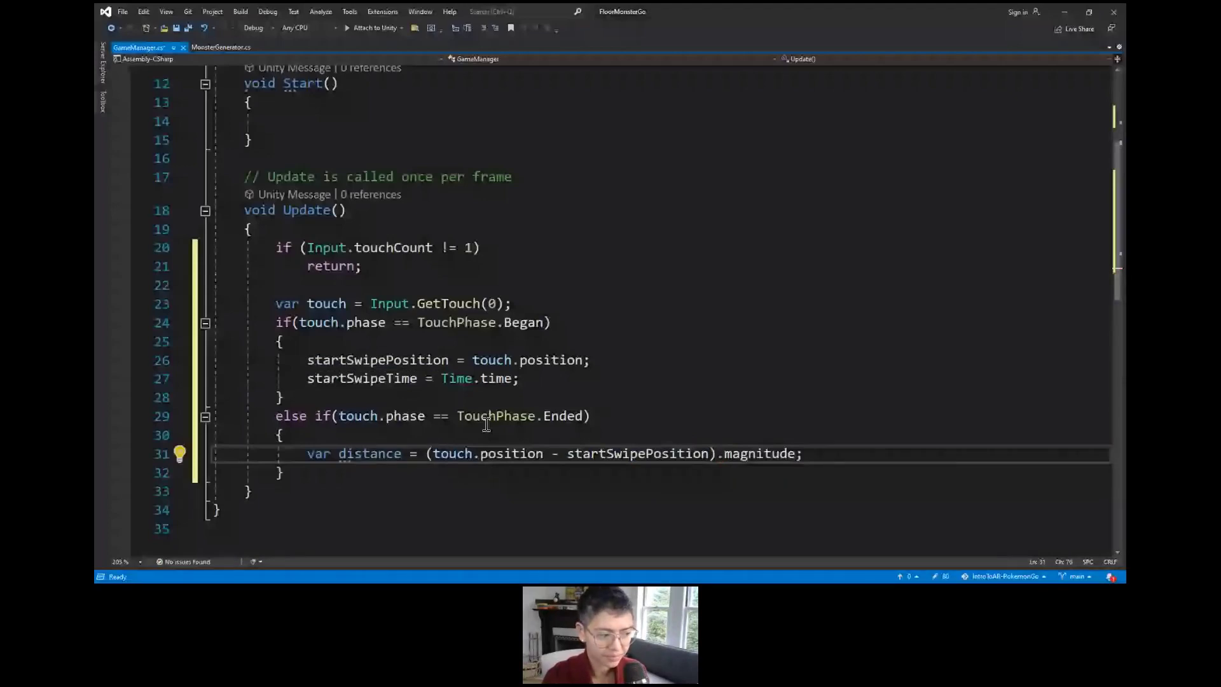
Step: Declare var deltaTime as Time.time - startSwipePosition on the line below distance
{"action": "key", "text": "Return"}
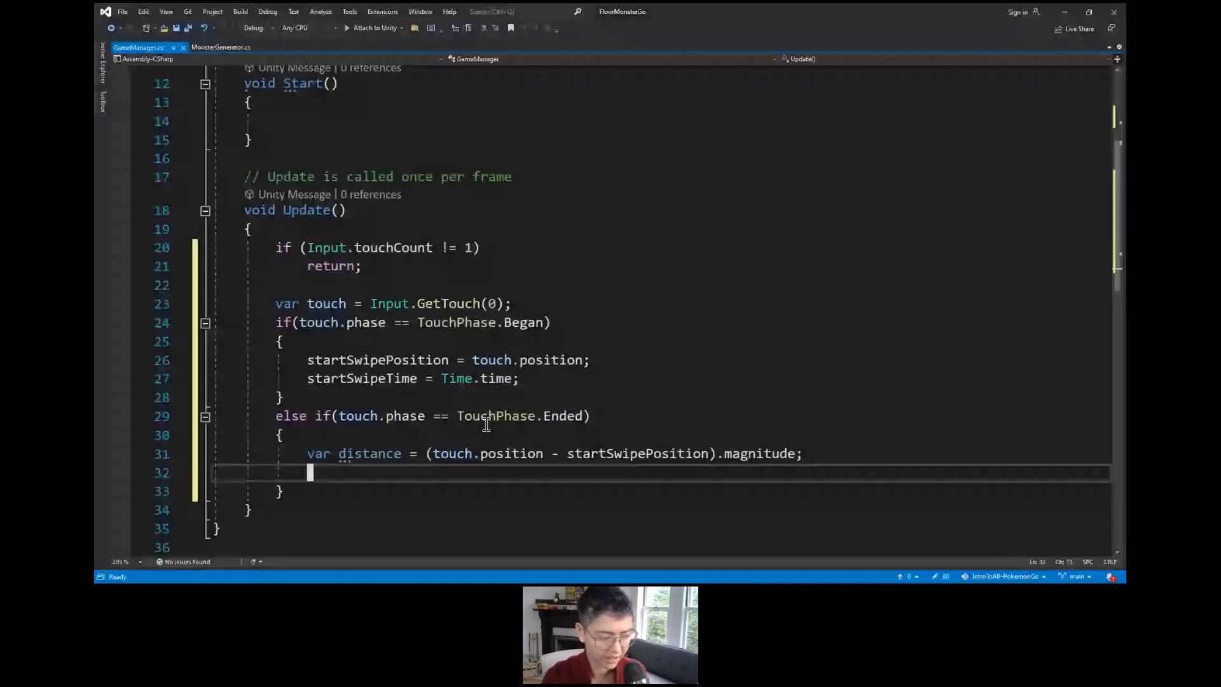
{"action": "type", "text": "var "}
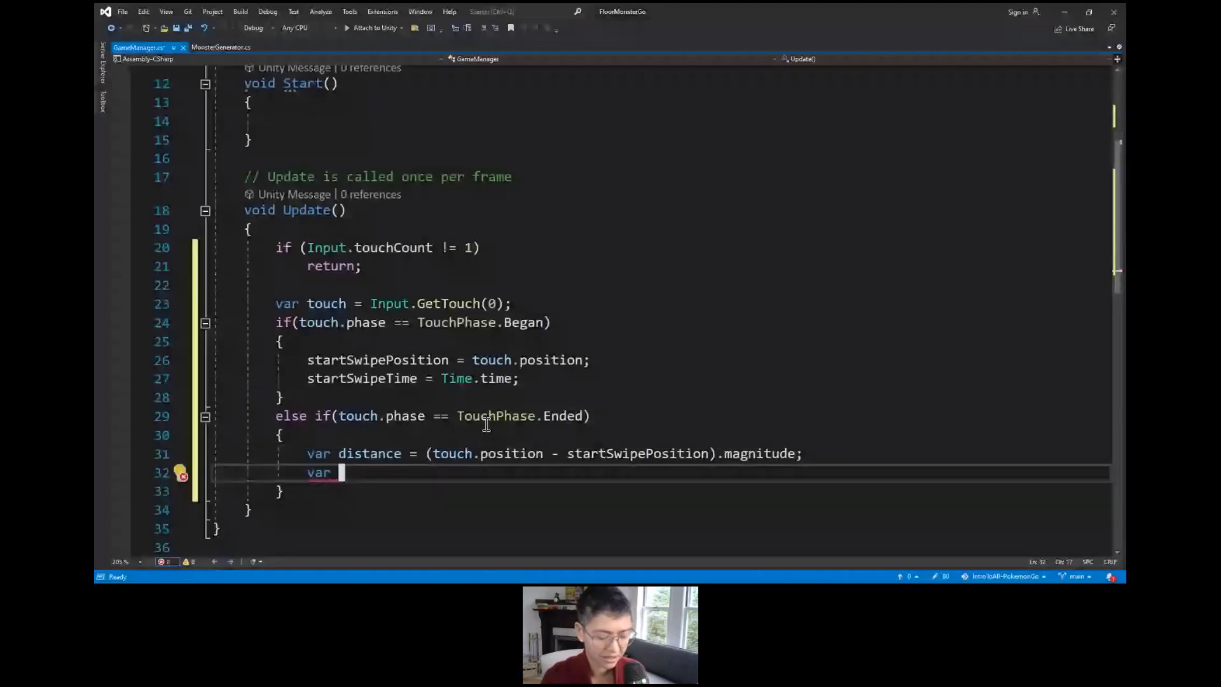
{"action": "type", "text": "deltaTime "}
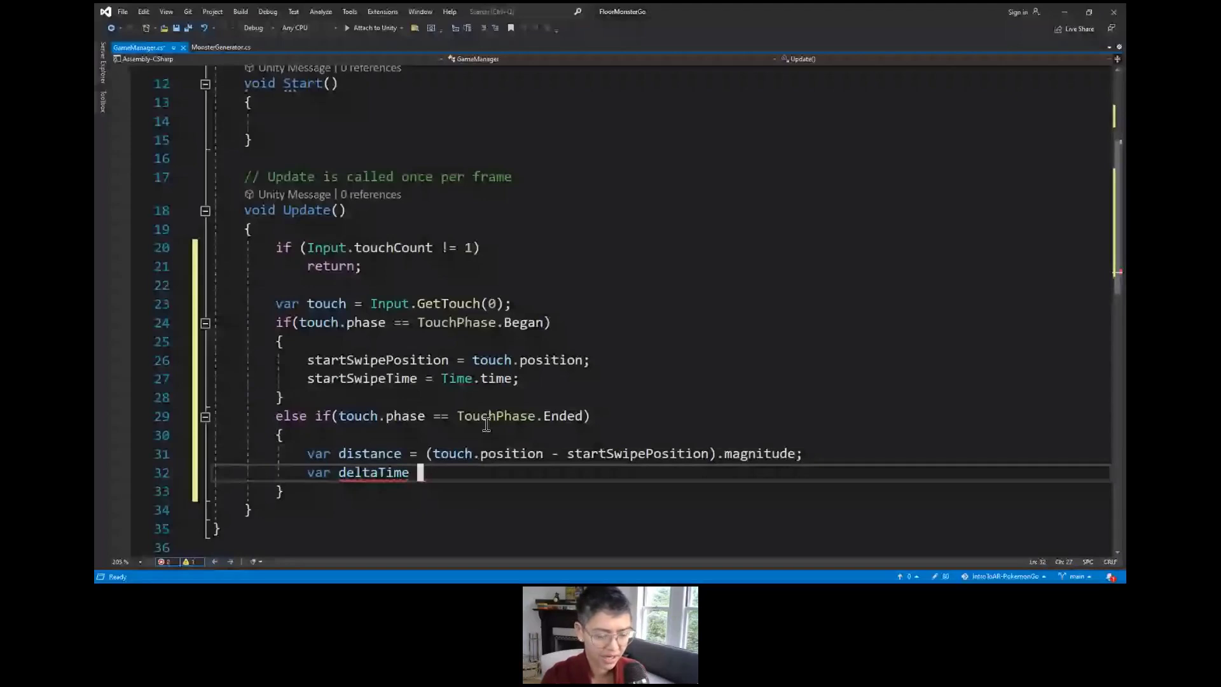
{"action": "type", "text": "= Time.time"}
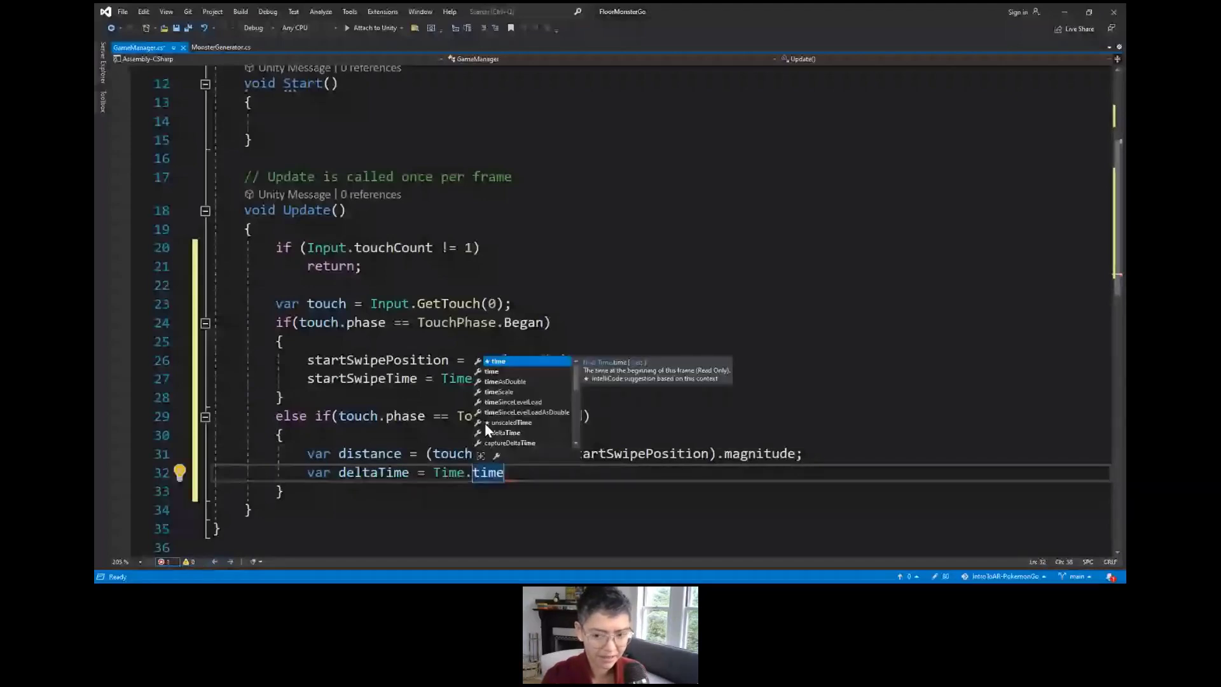
{"action": "type", "text": " -"}
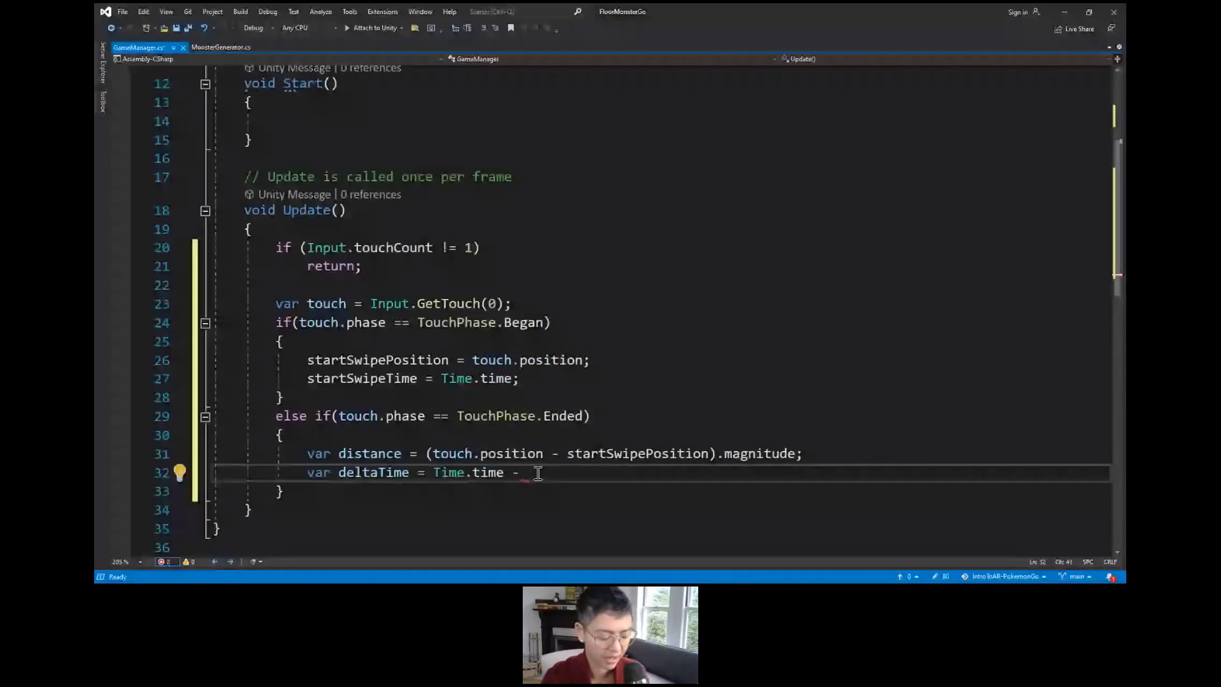
{"action": "type", "text": "start"}
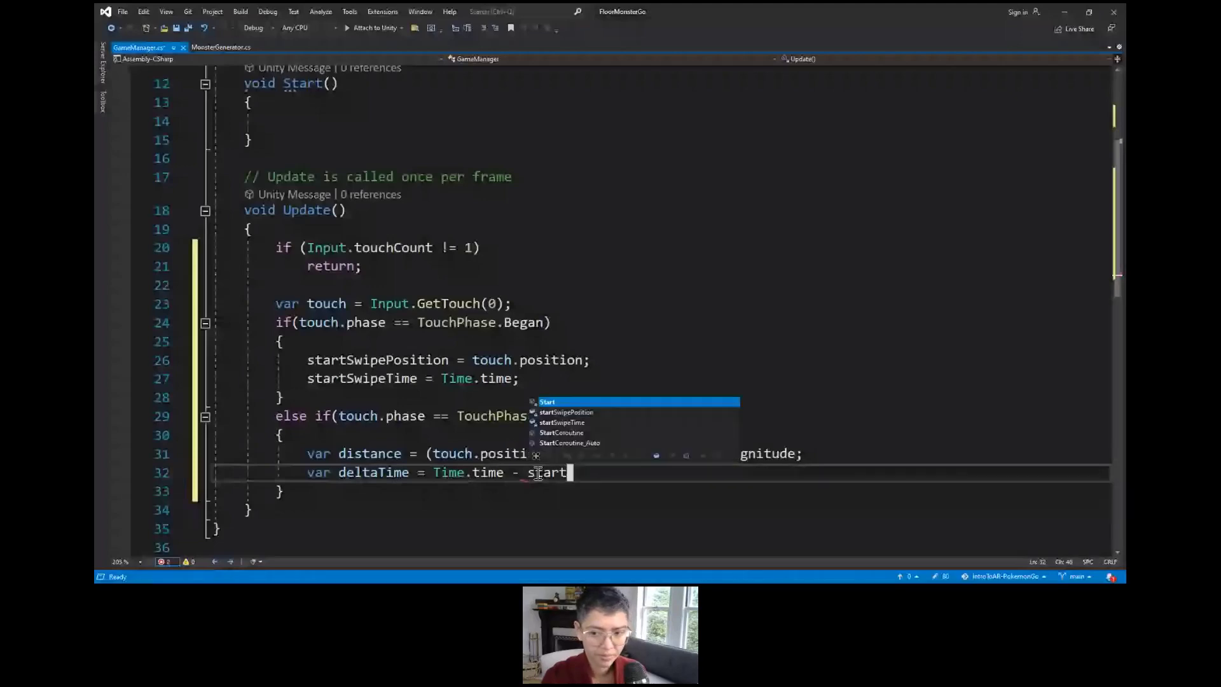
{"action": "type", "text": "sip"}
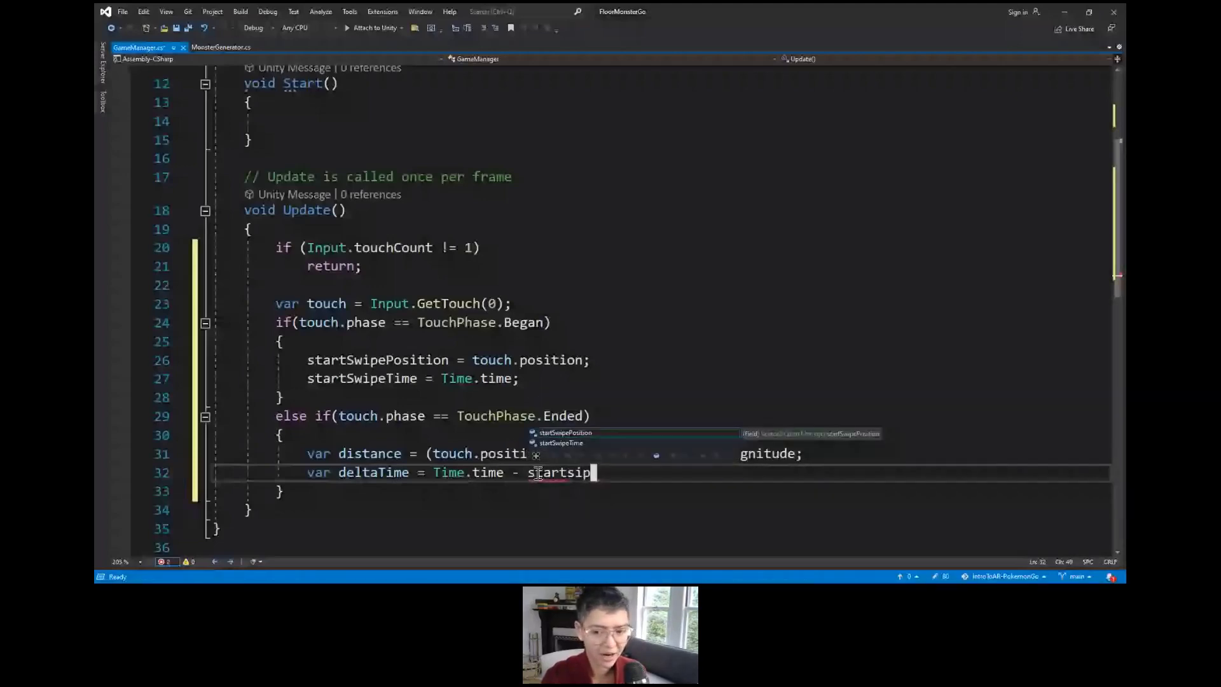
{"action": "type", "text": ";"}
{"action": "key", "text": "Return"}
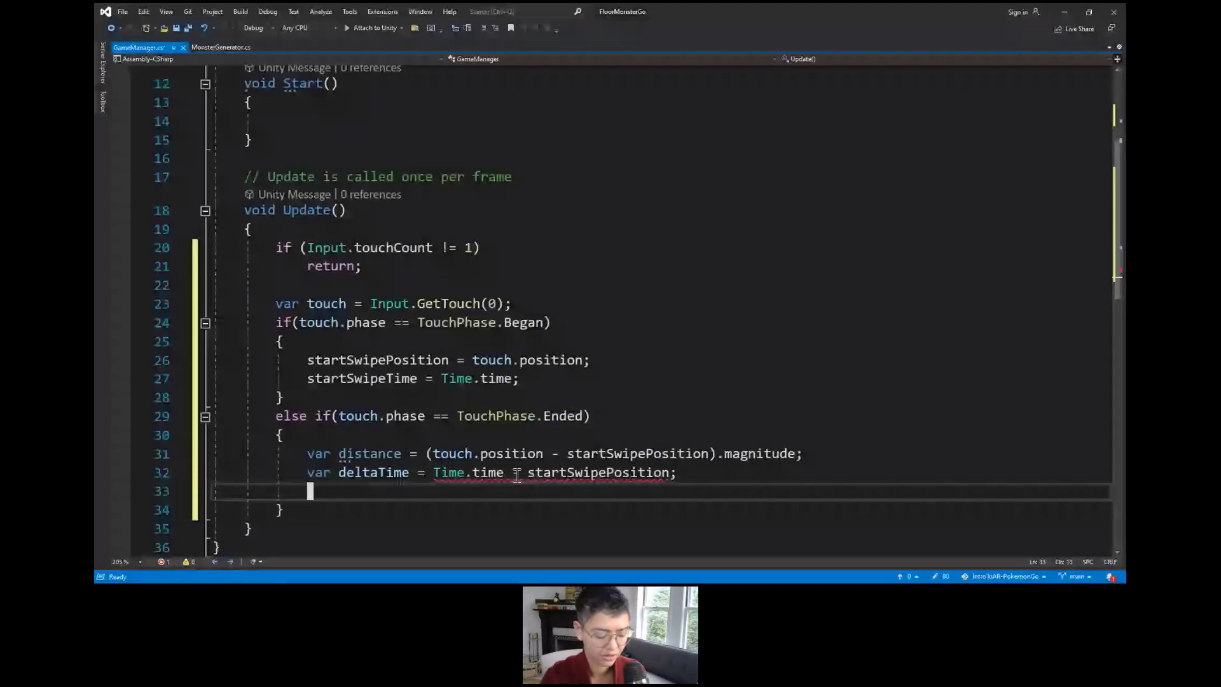
Step: Replace startSwipePosition with startSwipeTime in the deltaTime line and move to the empty line below it
{"action": "double_click", "coordinate": [556, 475]}
{"action": "type", "text": "start"}
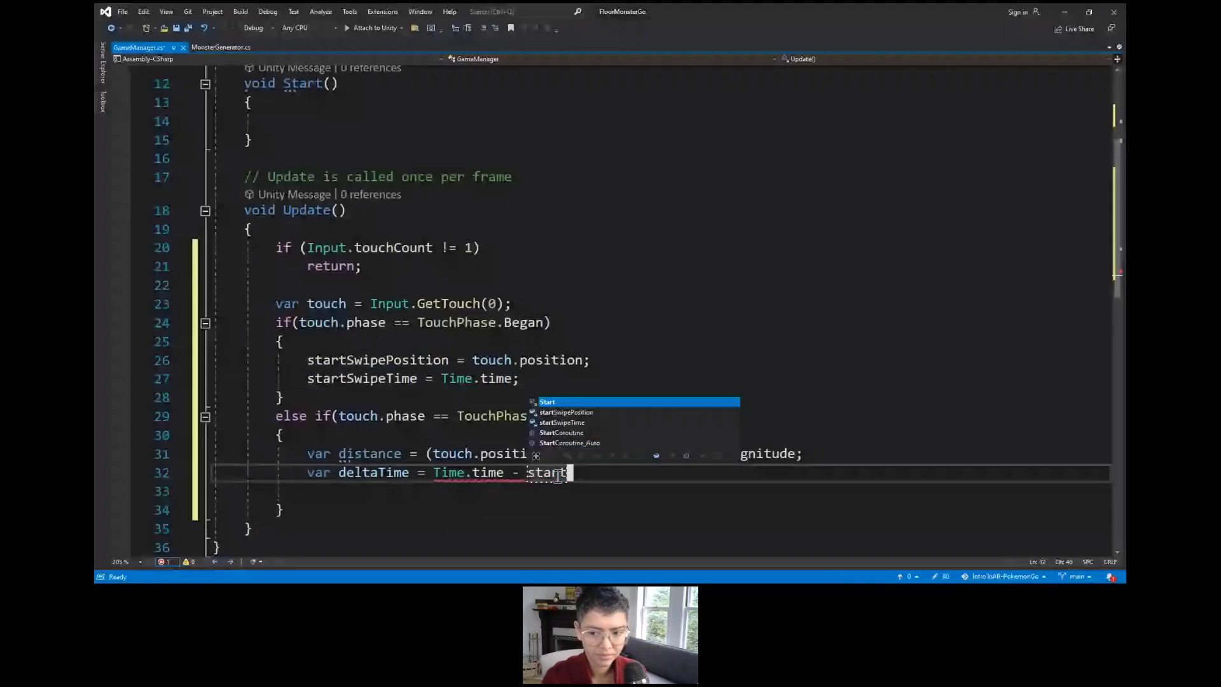
{"action": "type", "text": "s;"}
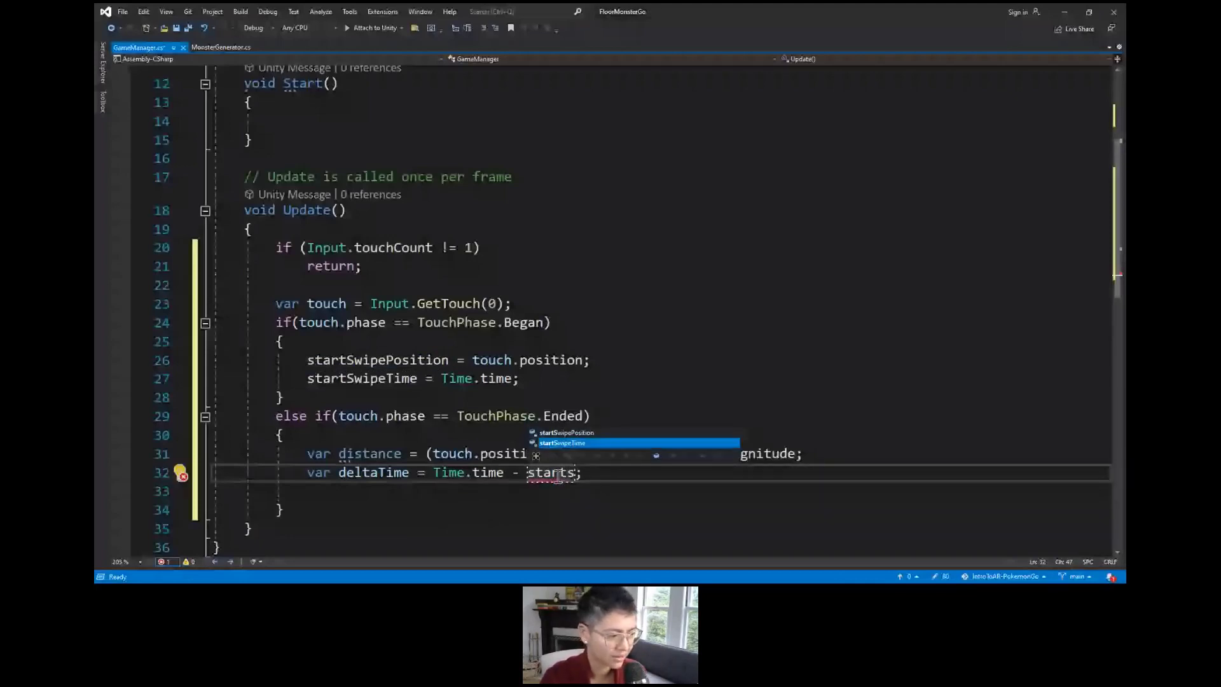
{"action": "key", "text": "Tab"}
{"action": "left_click", "coordinate": [563, 489]}
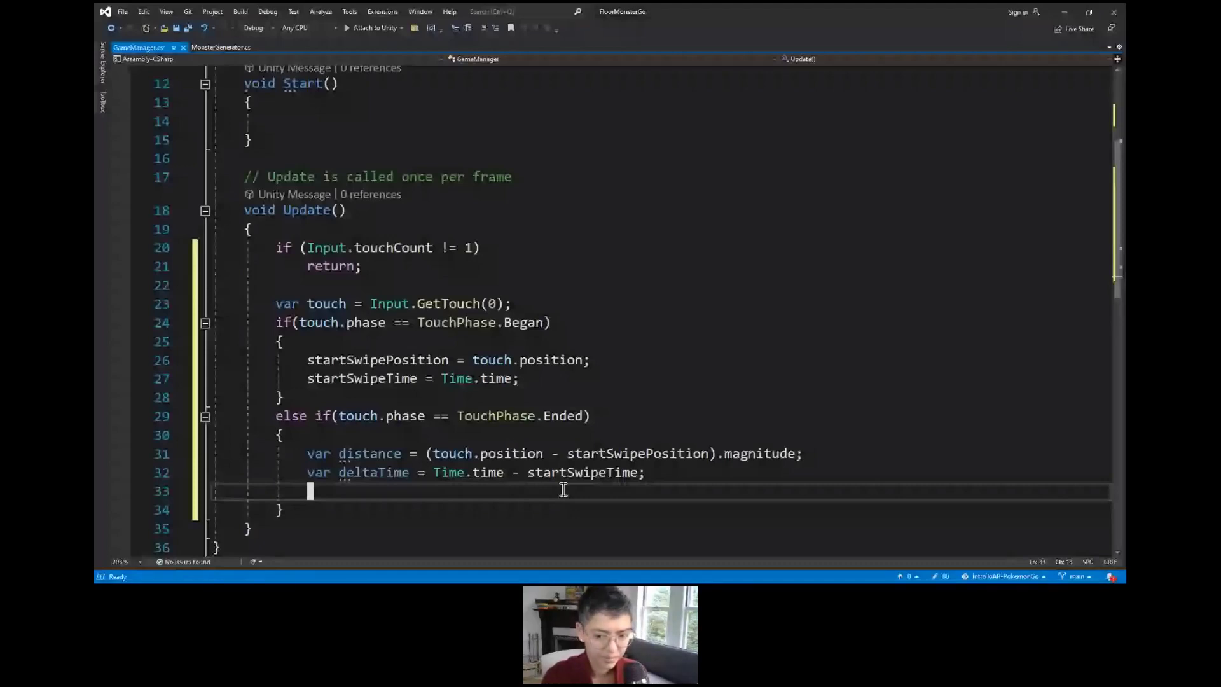
Step: Declare var velocity as distance / deltaTime below the deltaTime line
{"action": "type", "text": "var velocity ="}
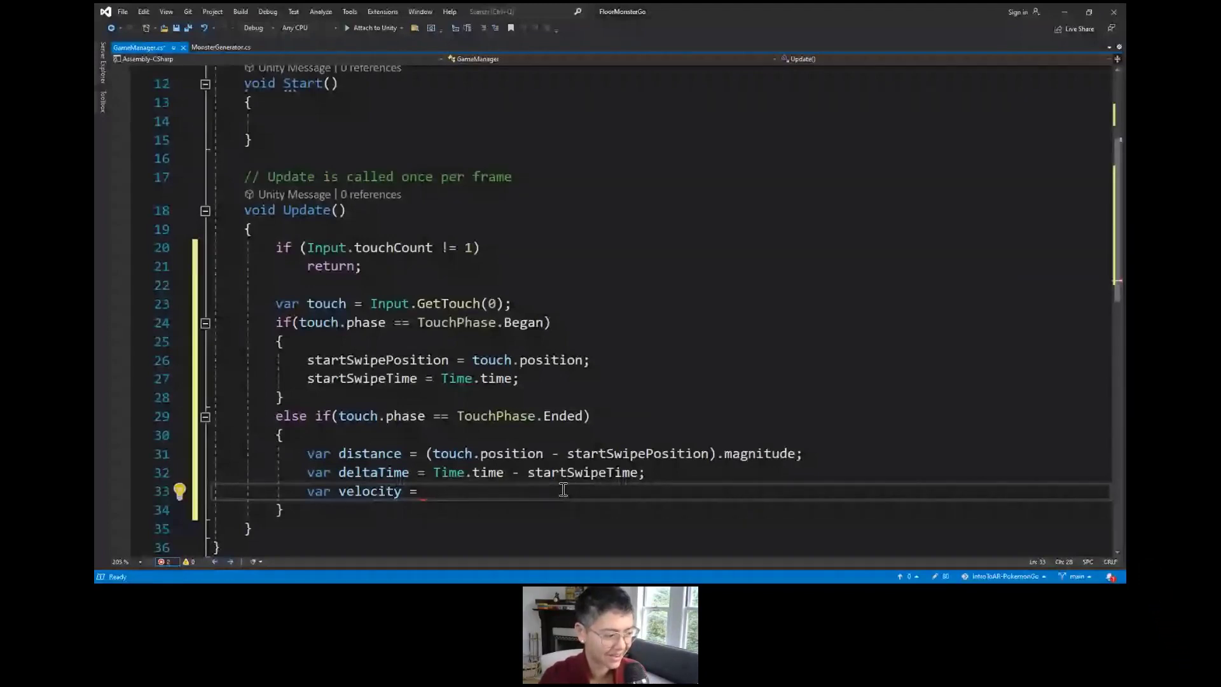
{"action": "key", "text": "alt+Tab"}
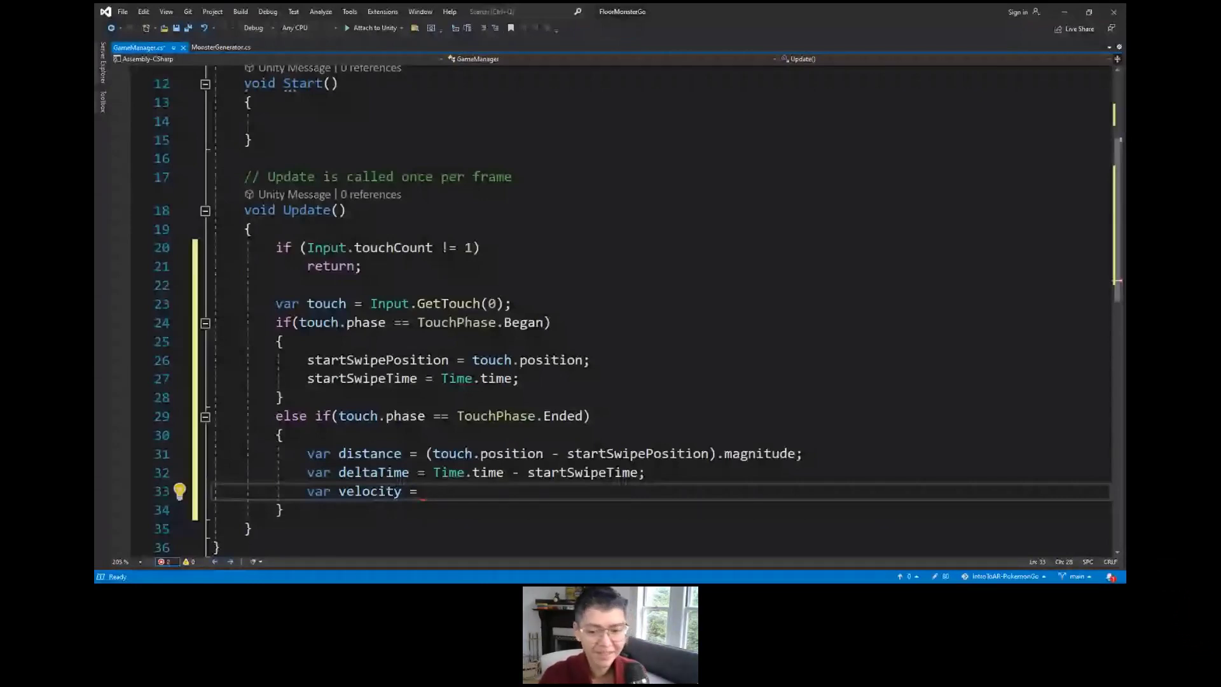
{"action": "left_click", "coordinate": [471, 490]}
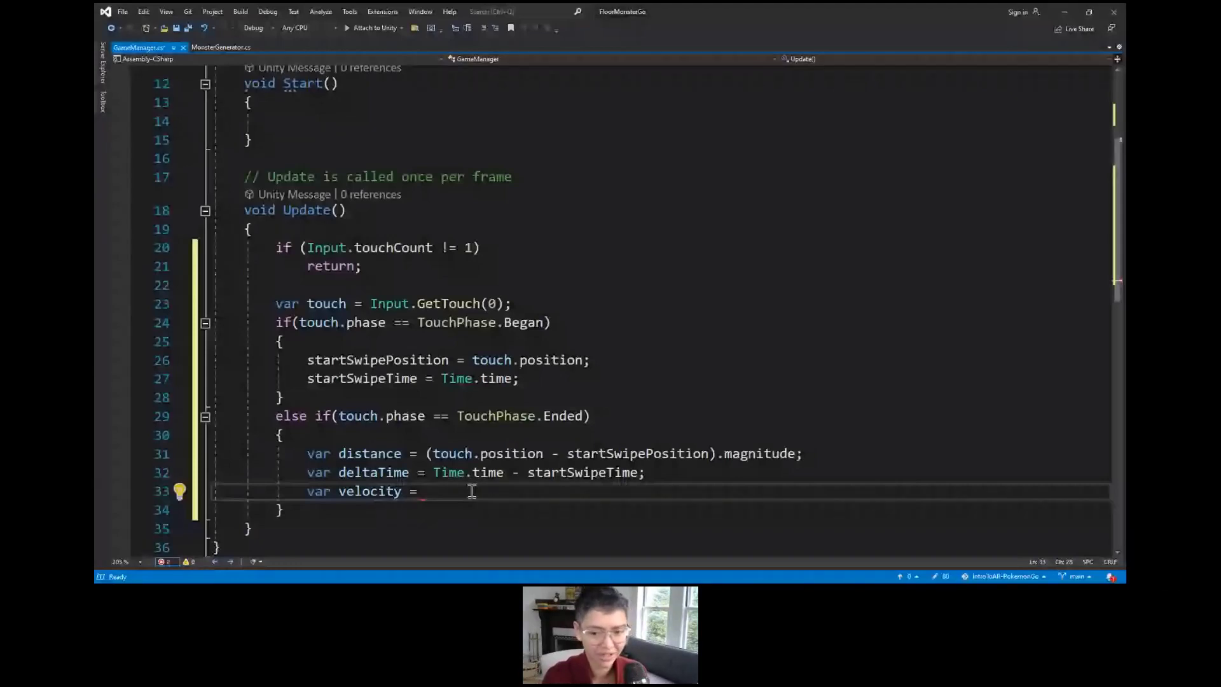
{"action": "type", "text": "distance"}
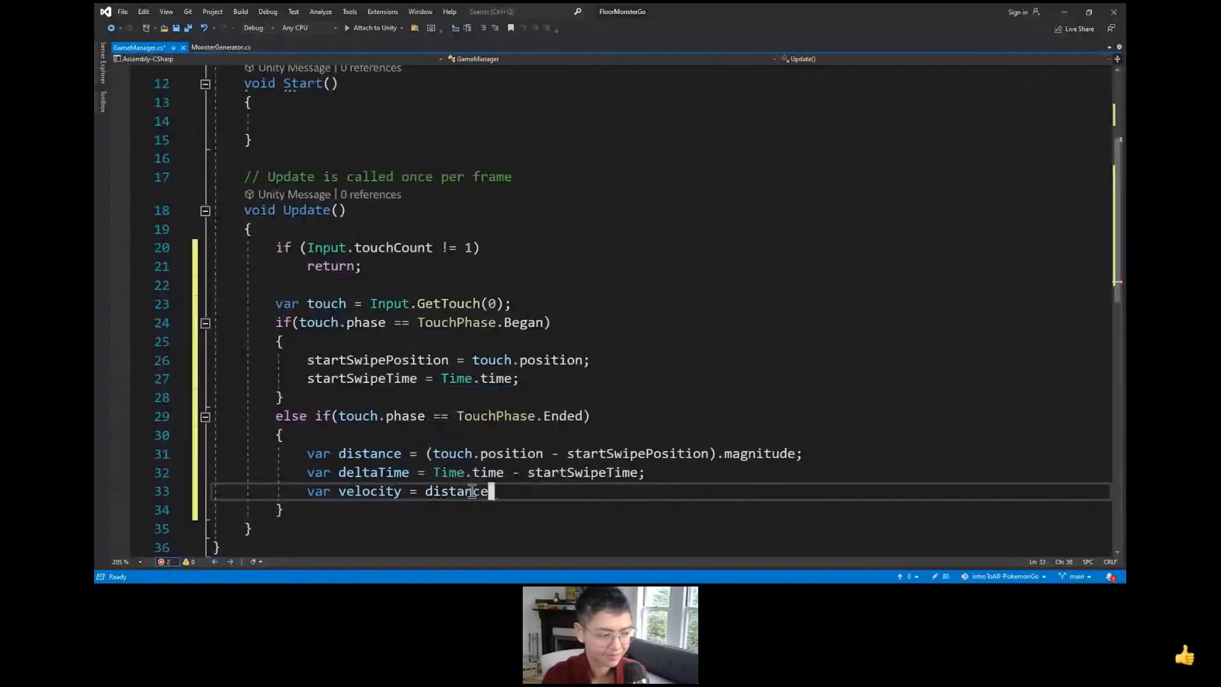
{"action": "type", "text": " / d"}
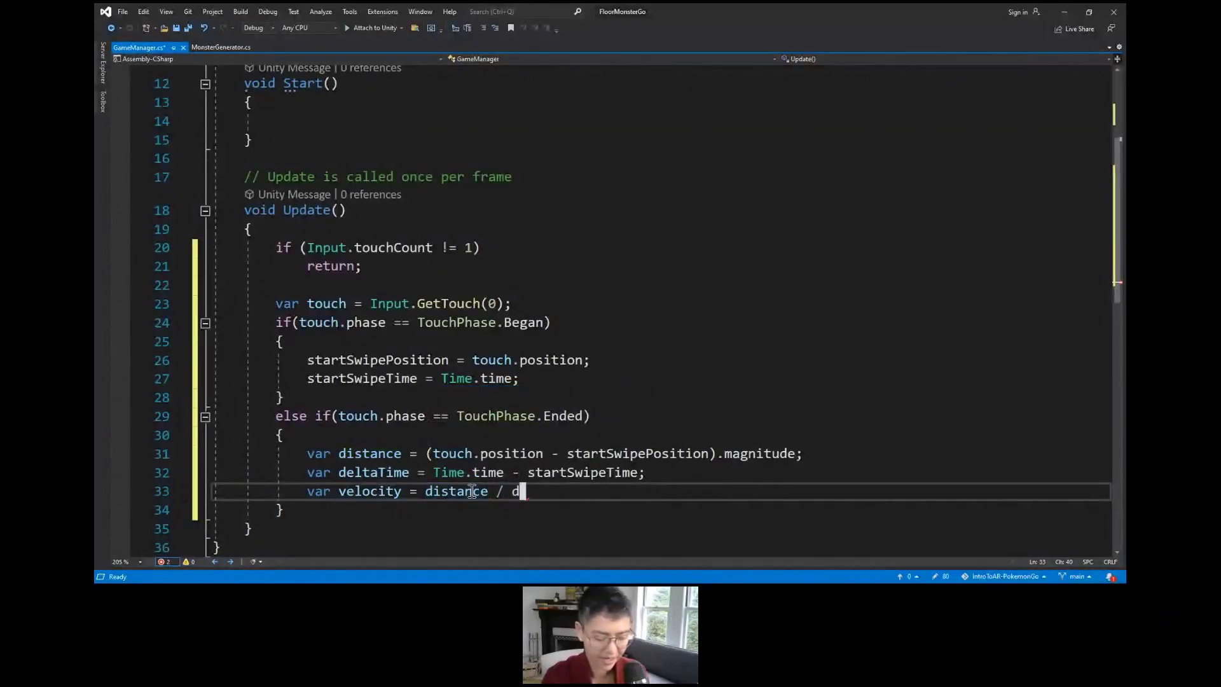
{"action": "type", "text": "eltaTime;"}
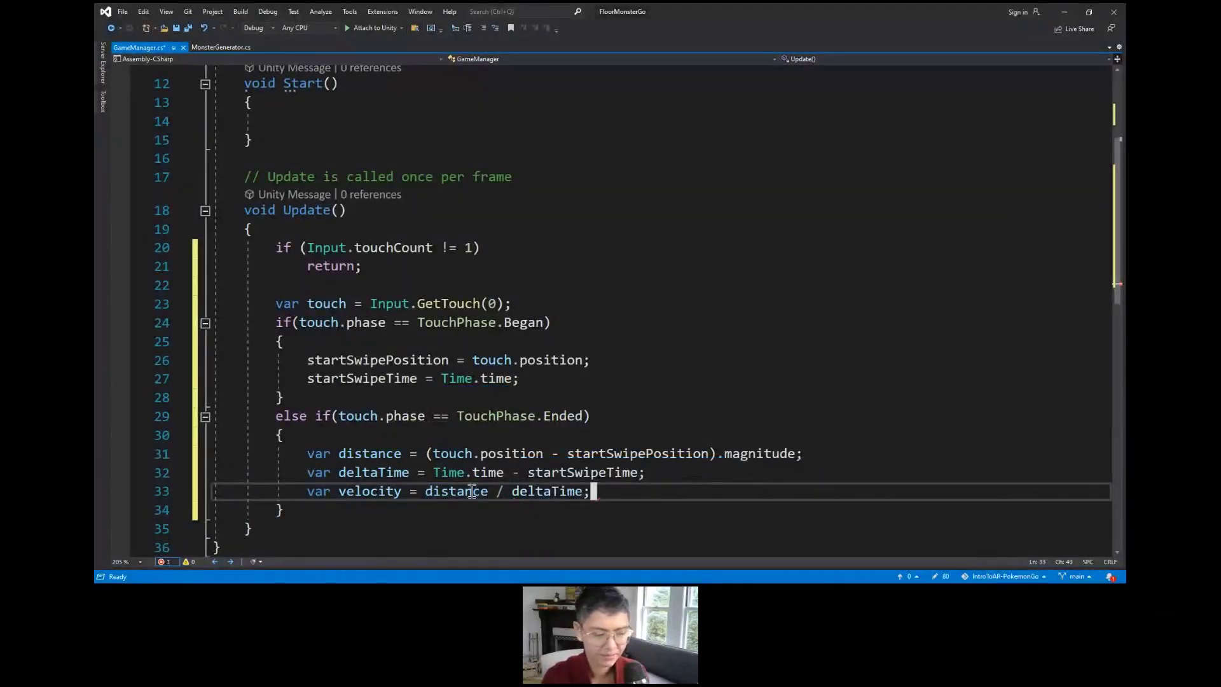
Step: Add a ThrowBall(velocity); call after a blank line below the velocity declaration and save the script
{"action": "key", "text": "Return"}
{"action": "key", "text": "Return"}
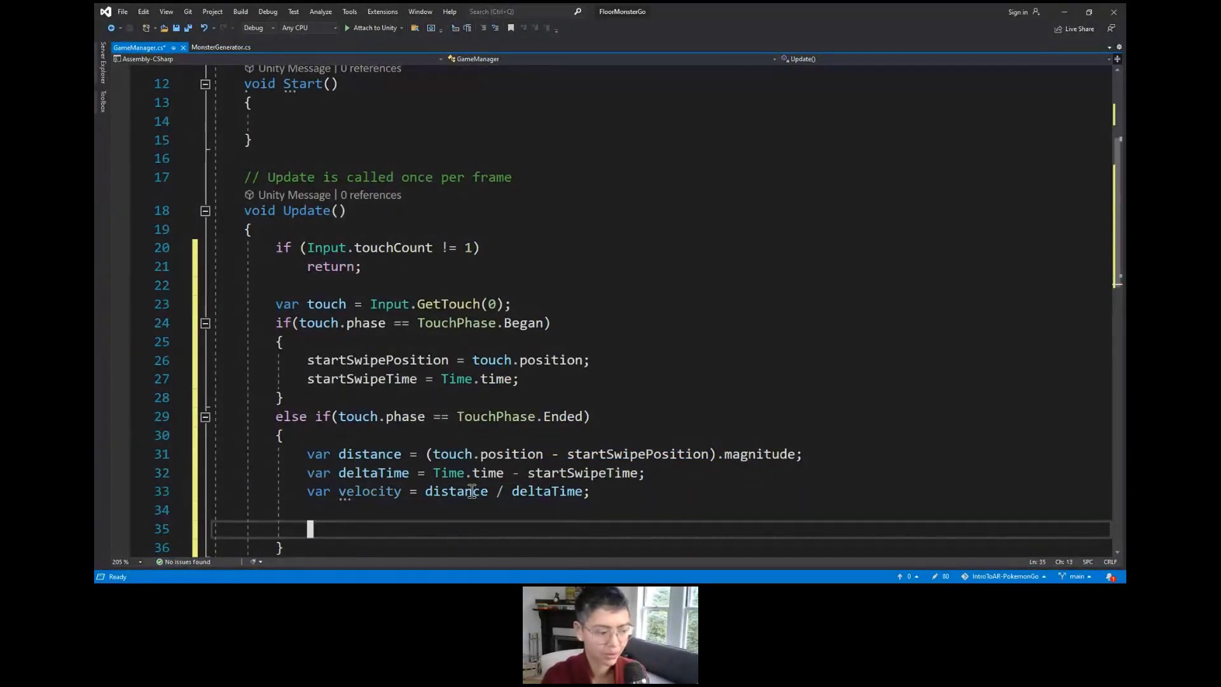
{"action": "type", "text": "T"}
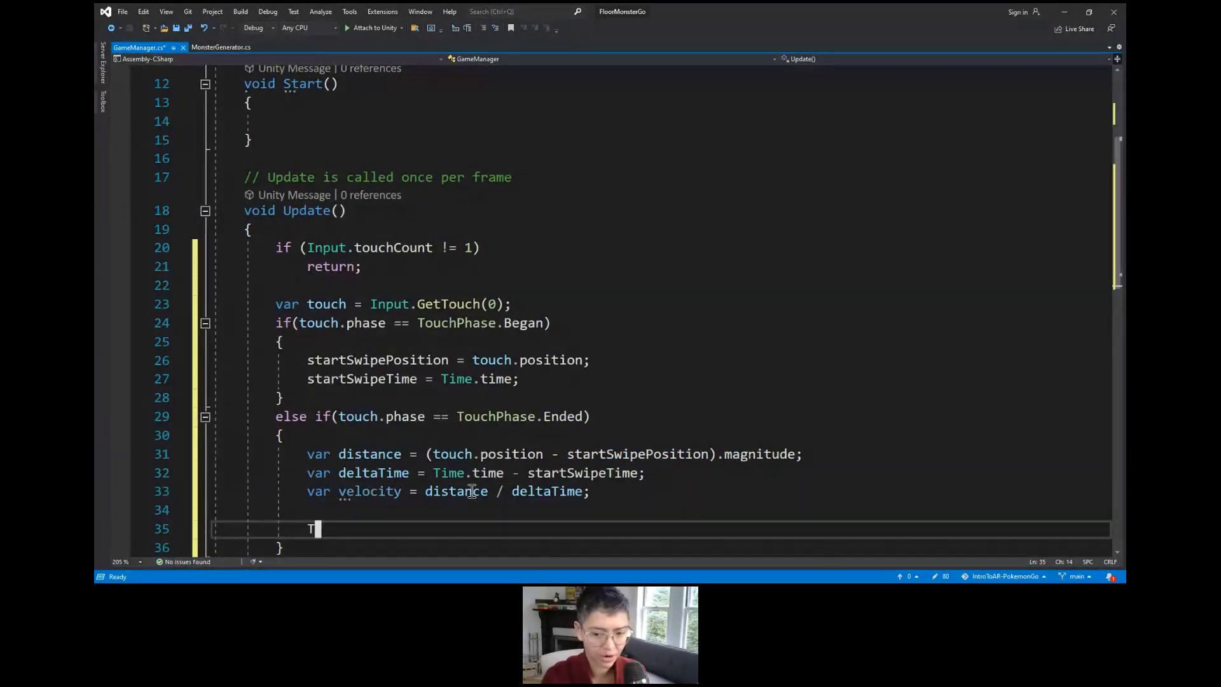
{"action": "type", "text": "hrowBal"}
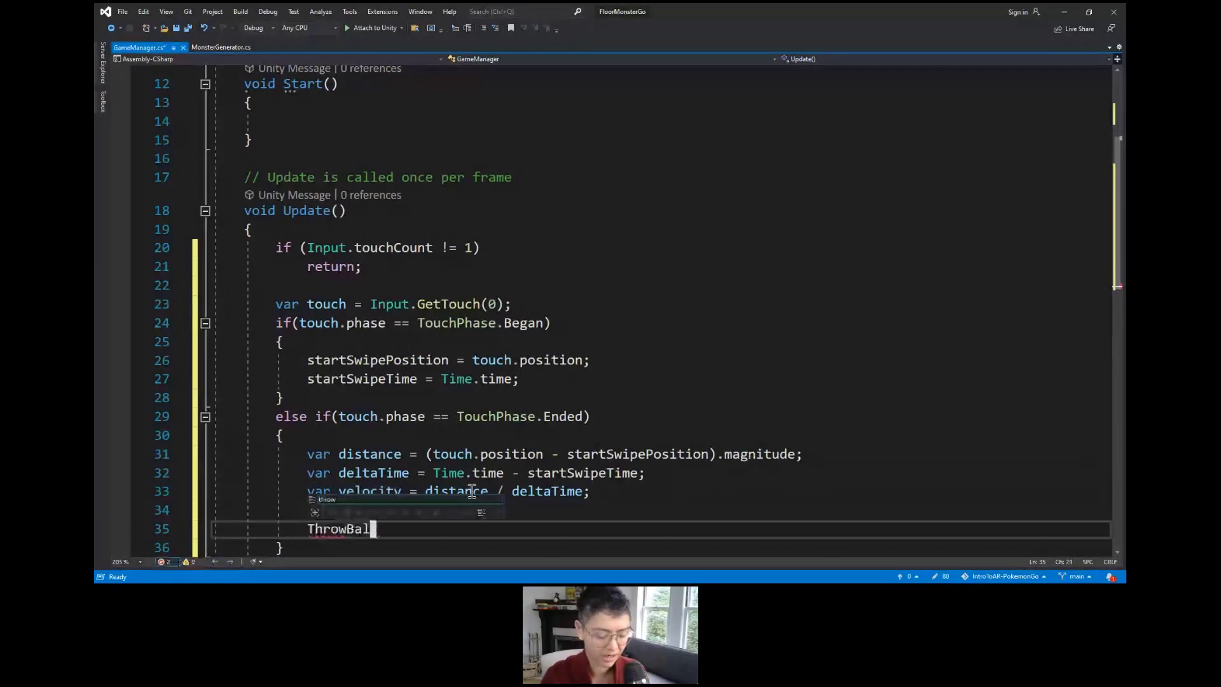
{"action": "type", "text": "l(vel"}
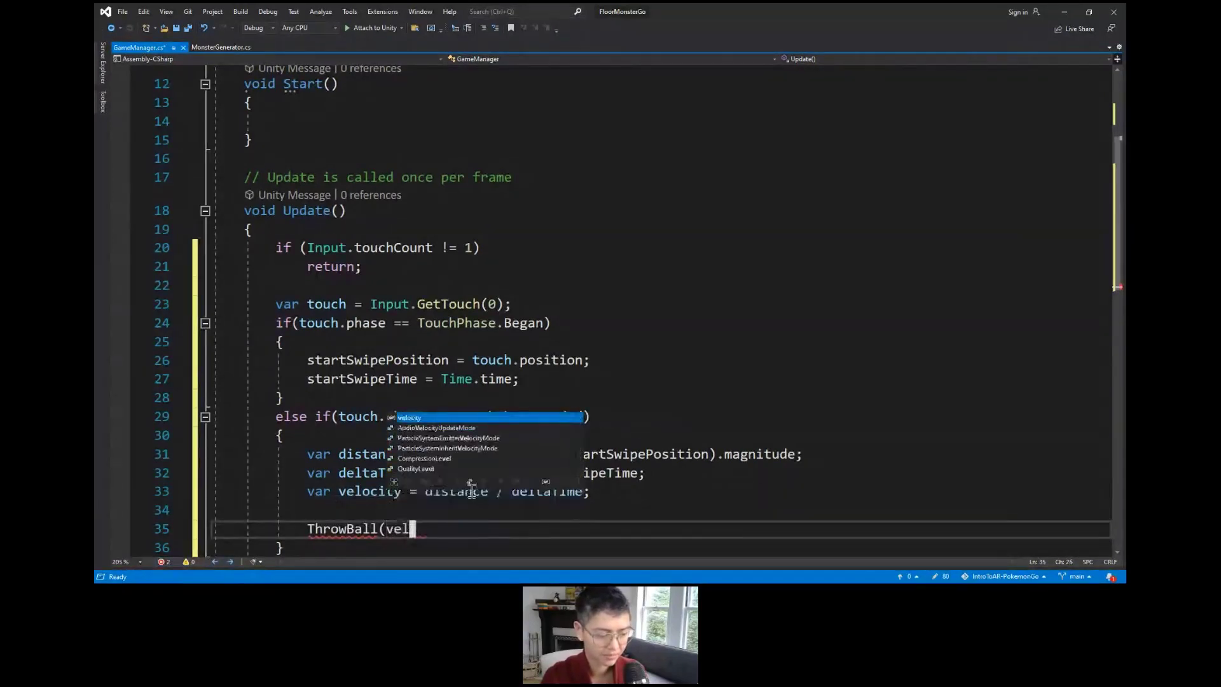
{"action": "type", "text": "ocity);"}
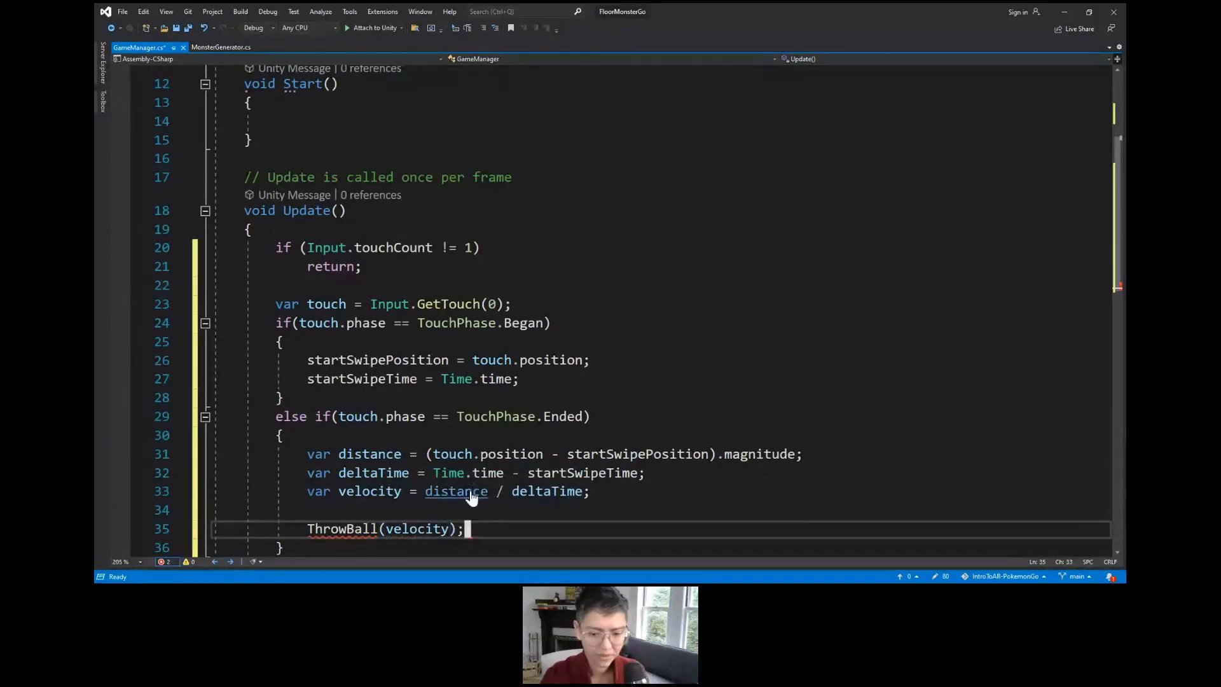
{"action": "key", "text": "ctrl+s"}
Step: Add a public void ThrowBall method with an empty body below the Update method, separated by a blank line
{"action": "scroll", "coordinate": [343, 325], "scroll_direction": "down", "scroll_amount": 4}
{"action": "left_click", "coordinate": [354, 304]}
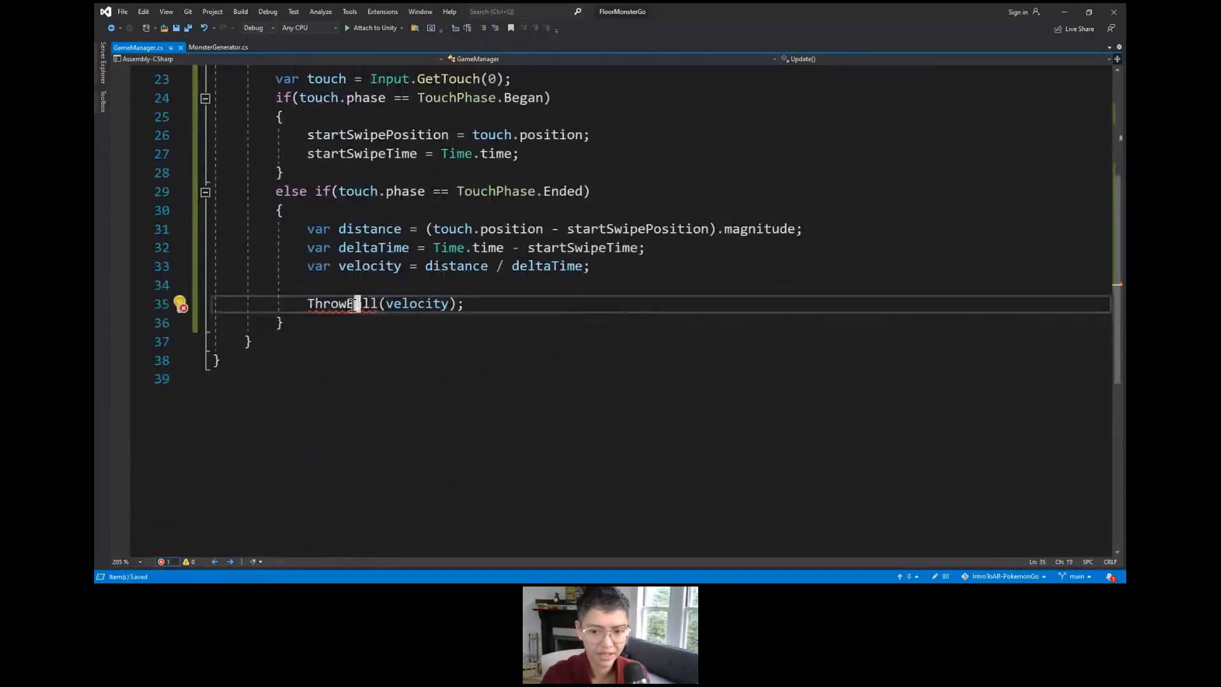
{"action": "double_click", "coordinate": [354, 304]}
{"action": "left_click", "coordinate": [310, 360]}
{"action": "left_click", "coordinate": [309, 347]}
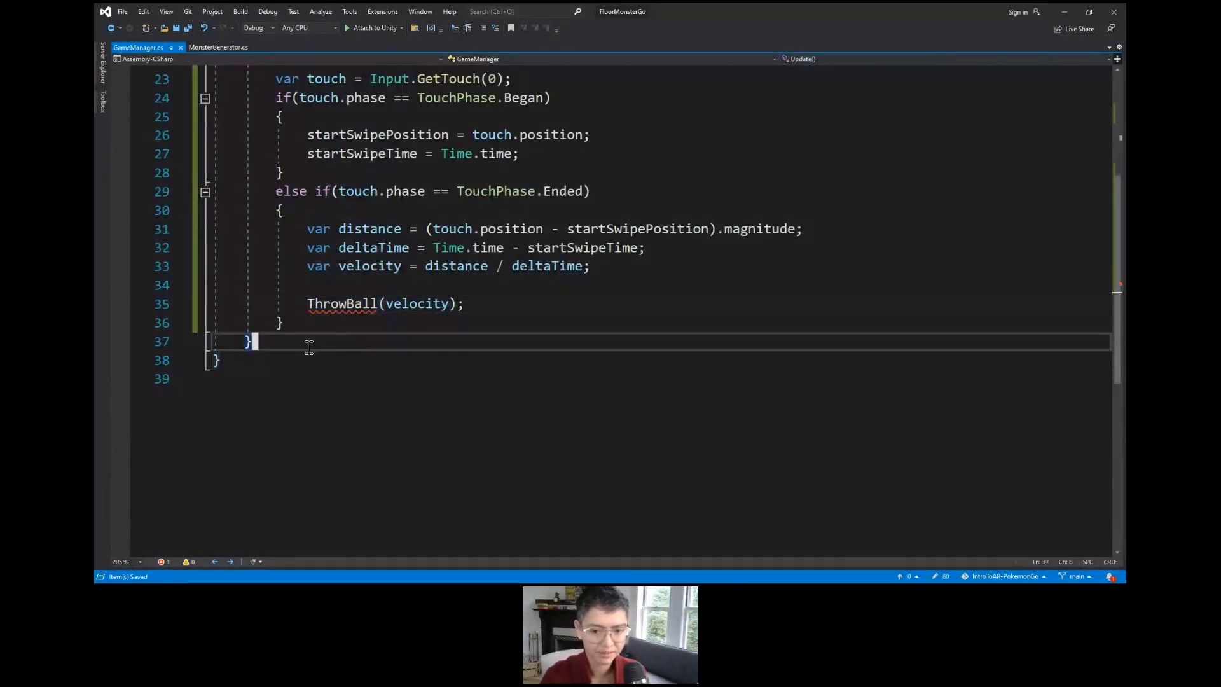
{"action": "key", "text": "Return"}
{"action": "key", "text": "Return"}
{"action": "type", "text": "public"}
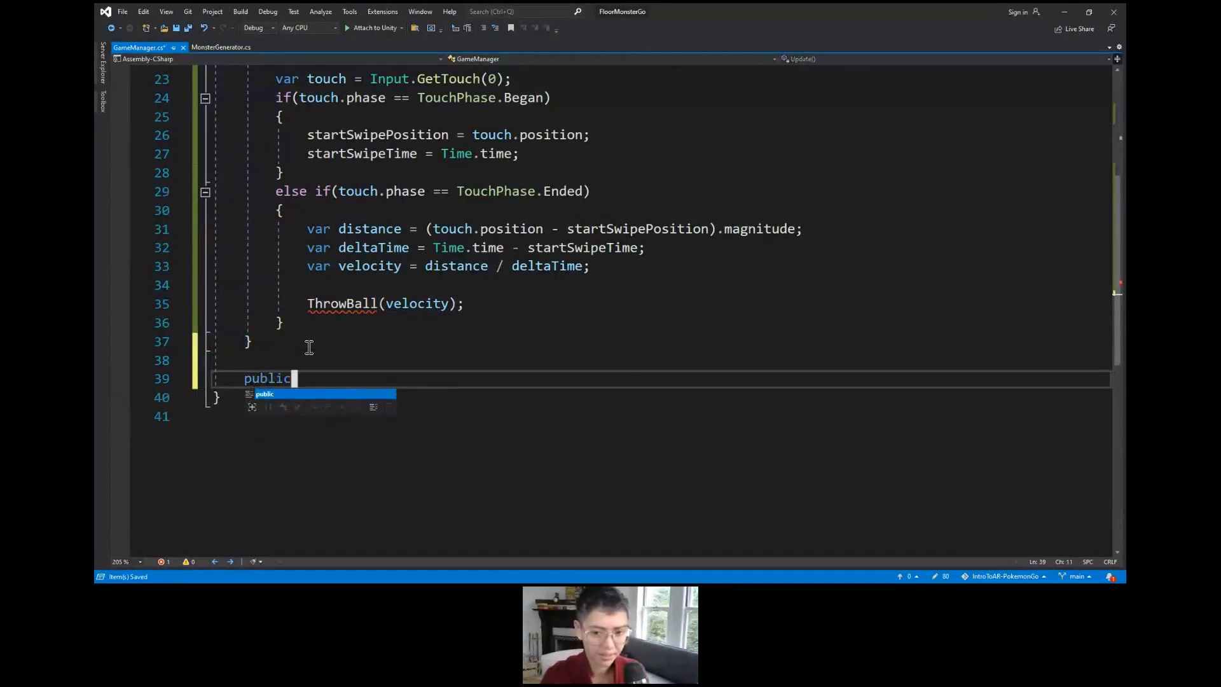
{"action": "type", "text": " void Throw"}
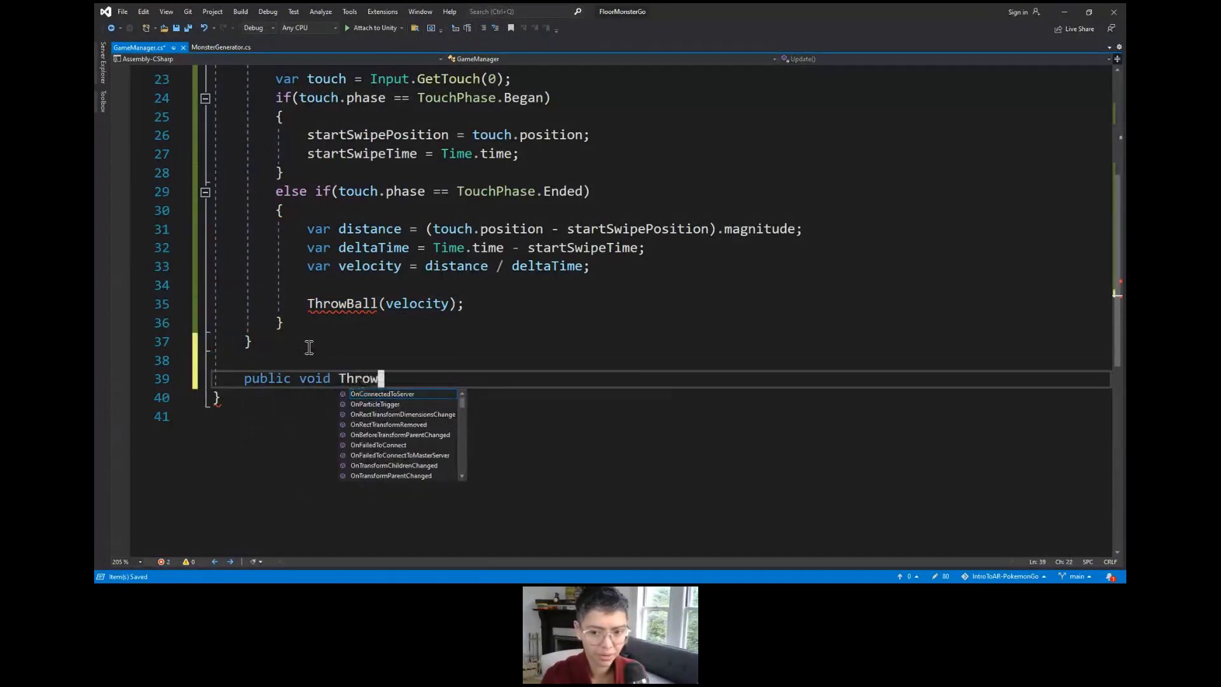
{"action": "type", "text": "Ball"}
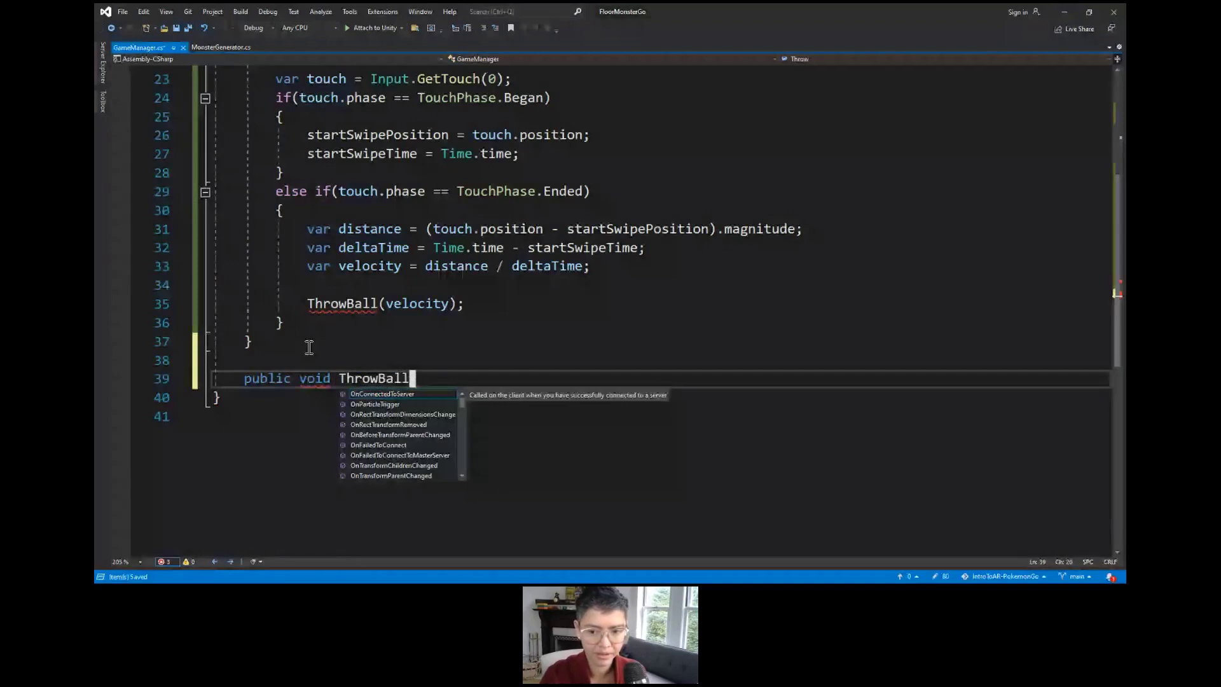
{"action": "type", "text": "(ThrowBall"}
Step: Make float velocity the parameter of the new ThrowBall method and move to the empty line in its body
{"action": "double_click", "coordinate": [435, 397]}
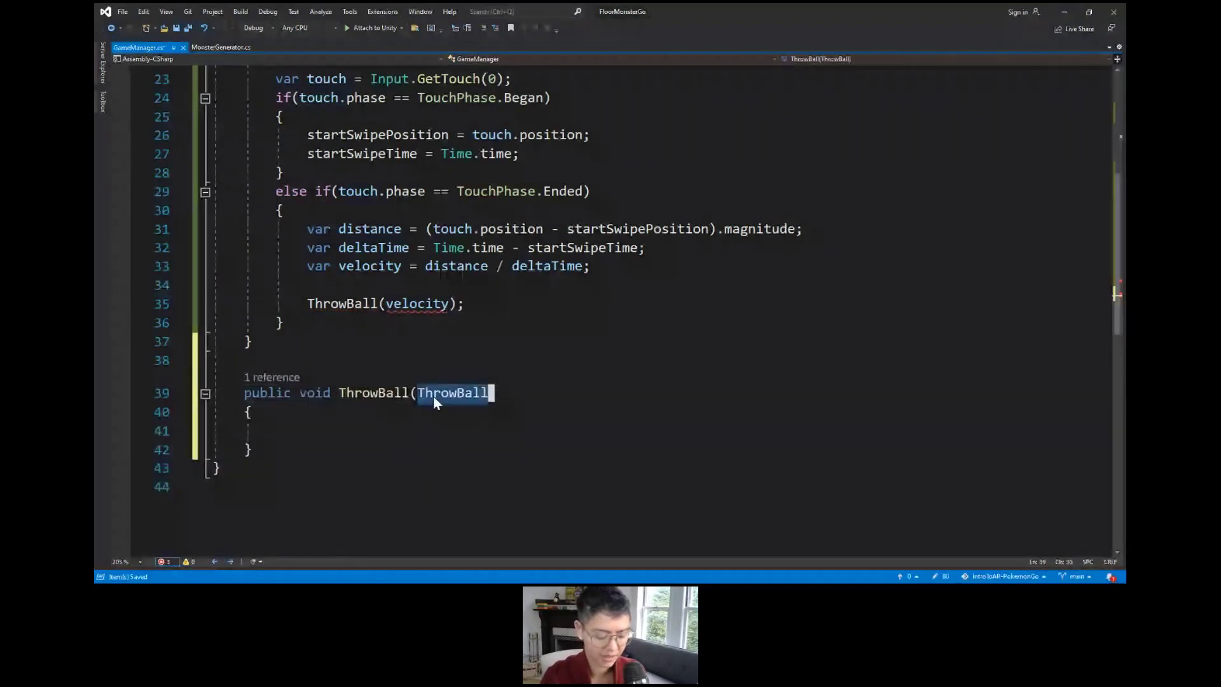
{"action": "mouse_move", "coordinate": [480, 395]}
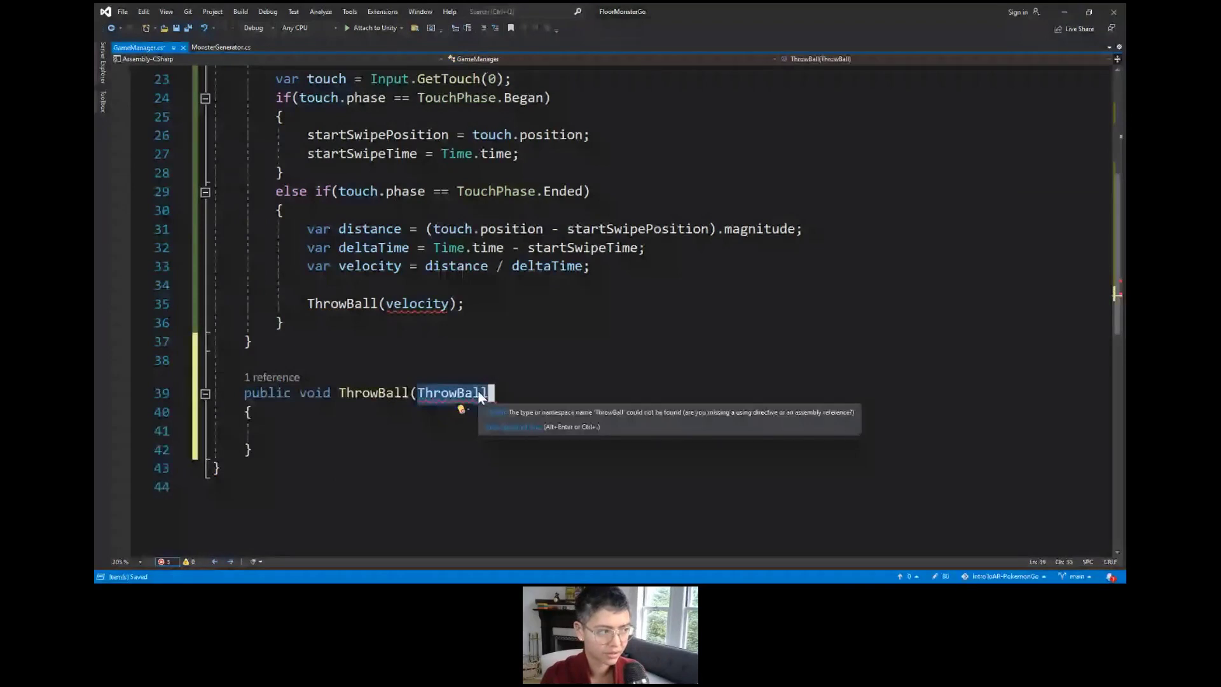
{"action": "type", "text": "float vel"}
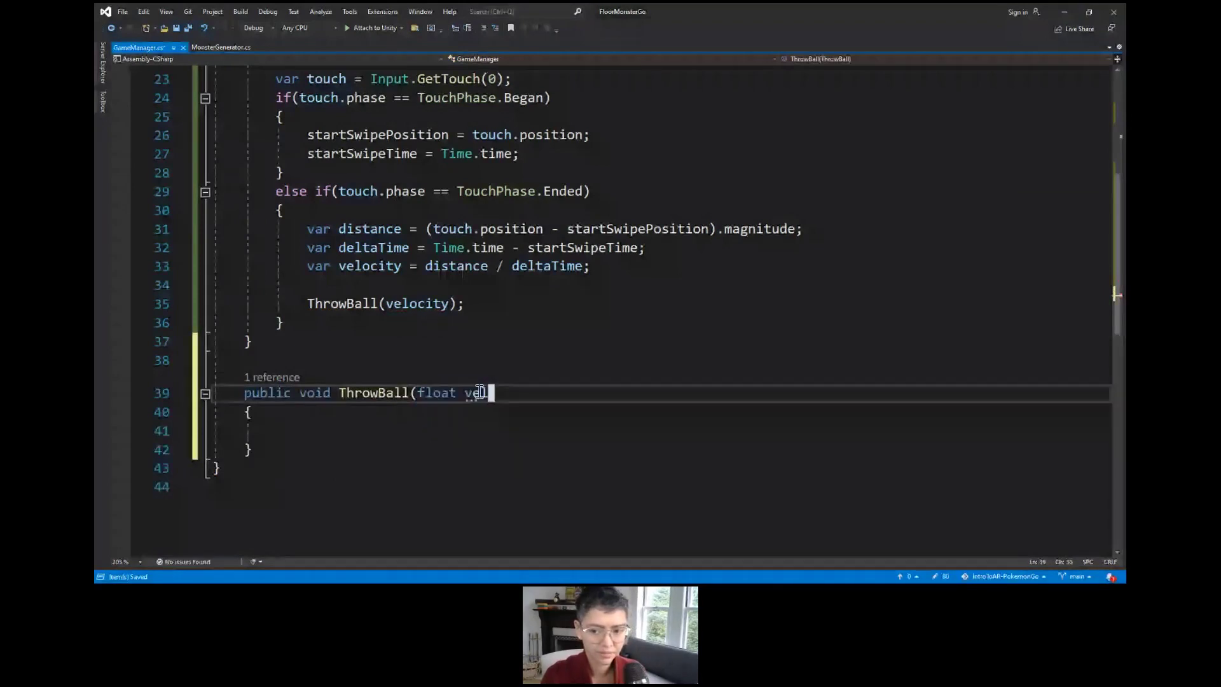
{"action": "type", "text": "ocity"}
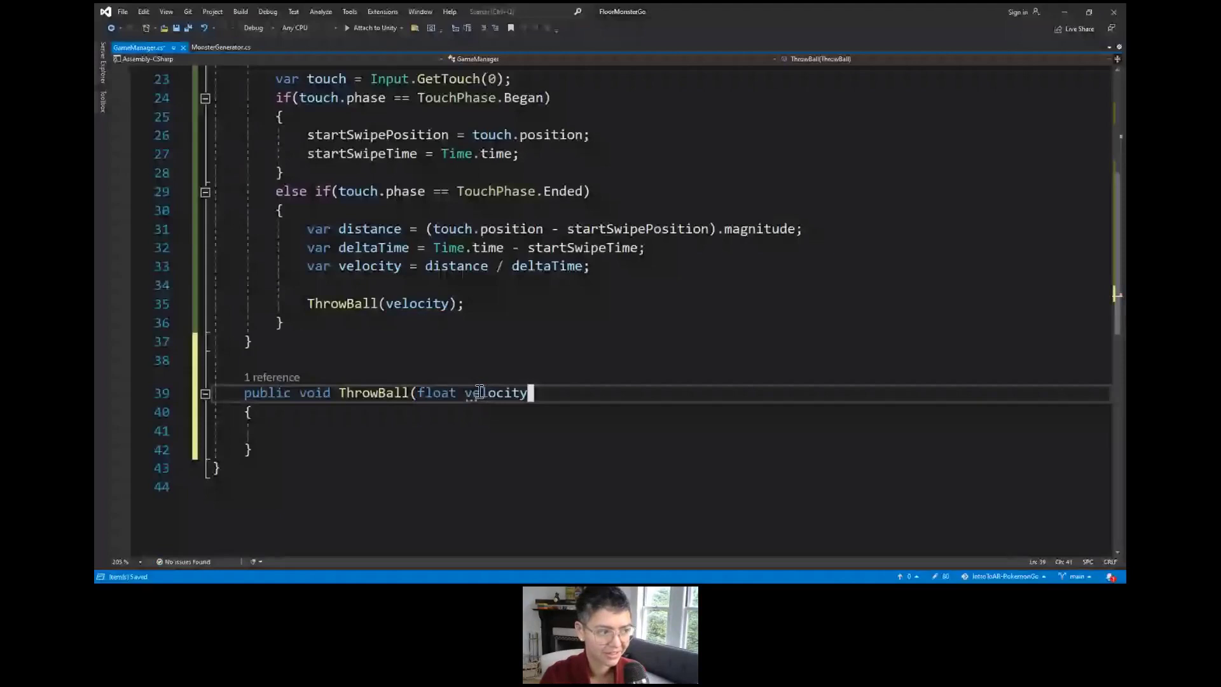
{"action": "key", "text": "Down"}
{"action": "key", "text": "Down"}
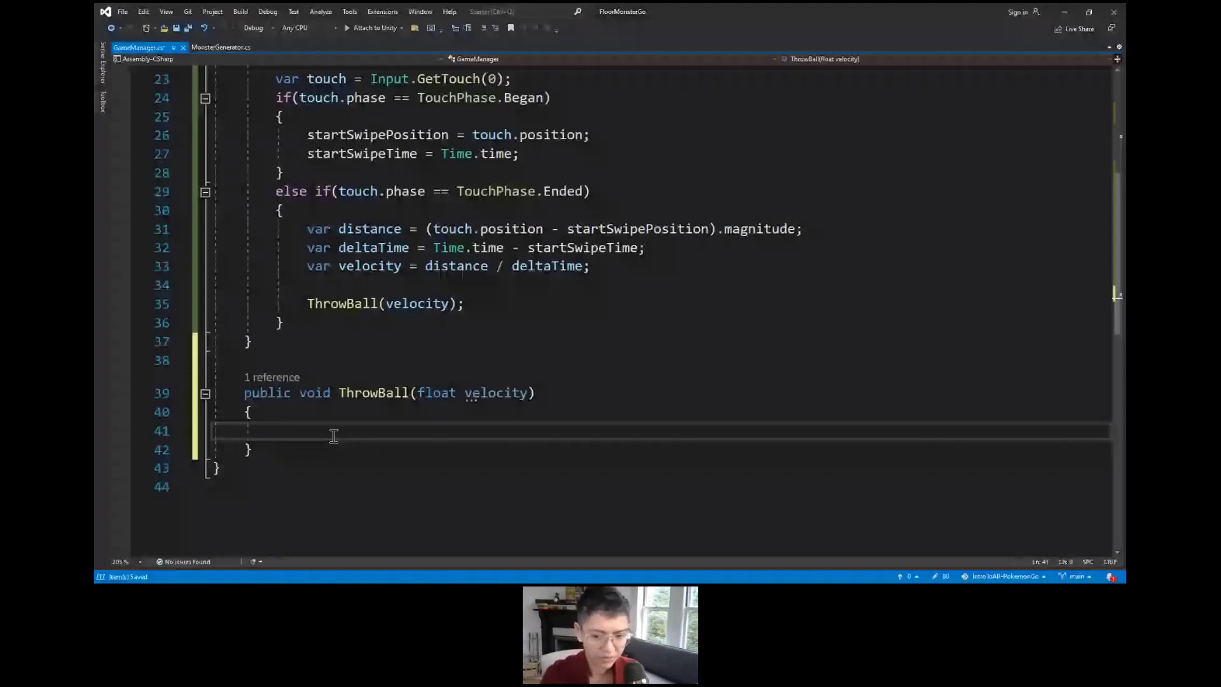
Step: Start declaring var position in ThrowBall as Camera.main.transform.position followed by a plus operator
{"action": "type", "text": "va"}
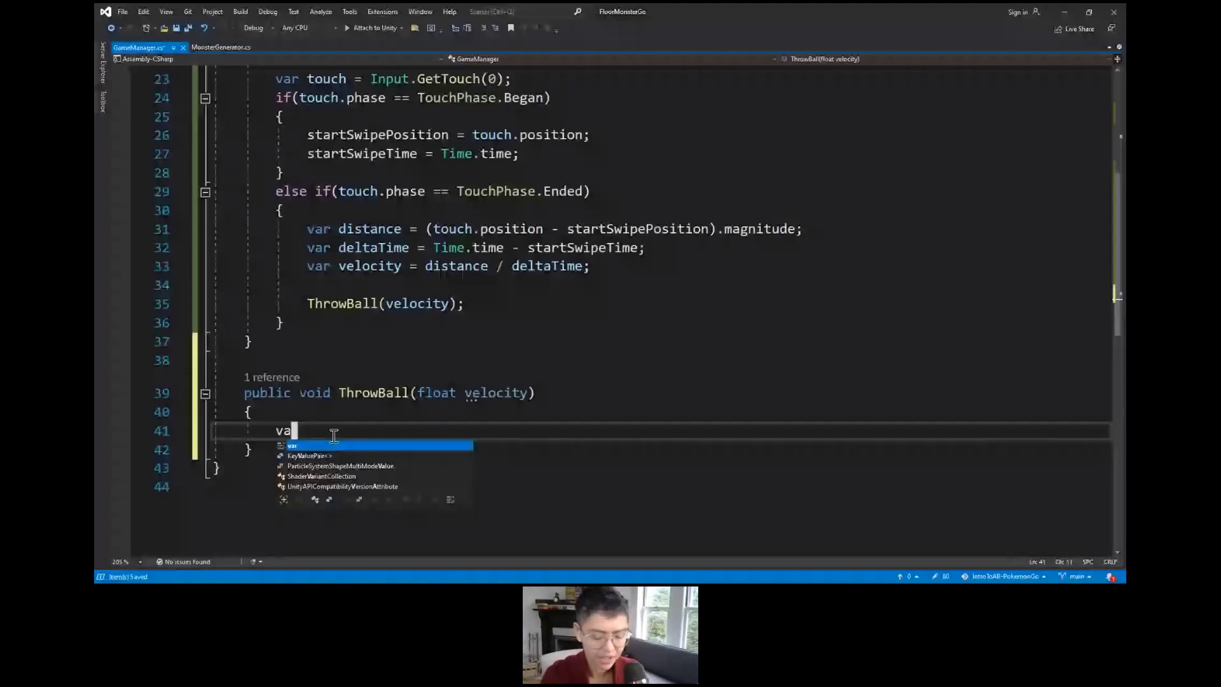
{"action": "type", "text": "r position = "}
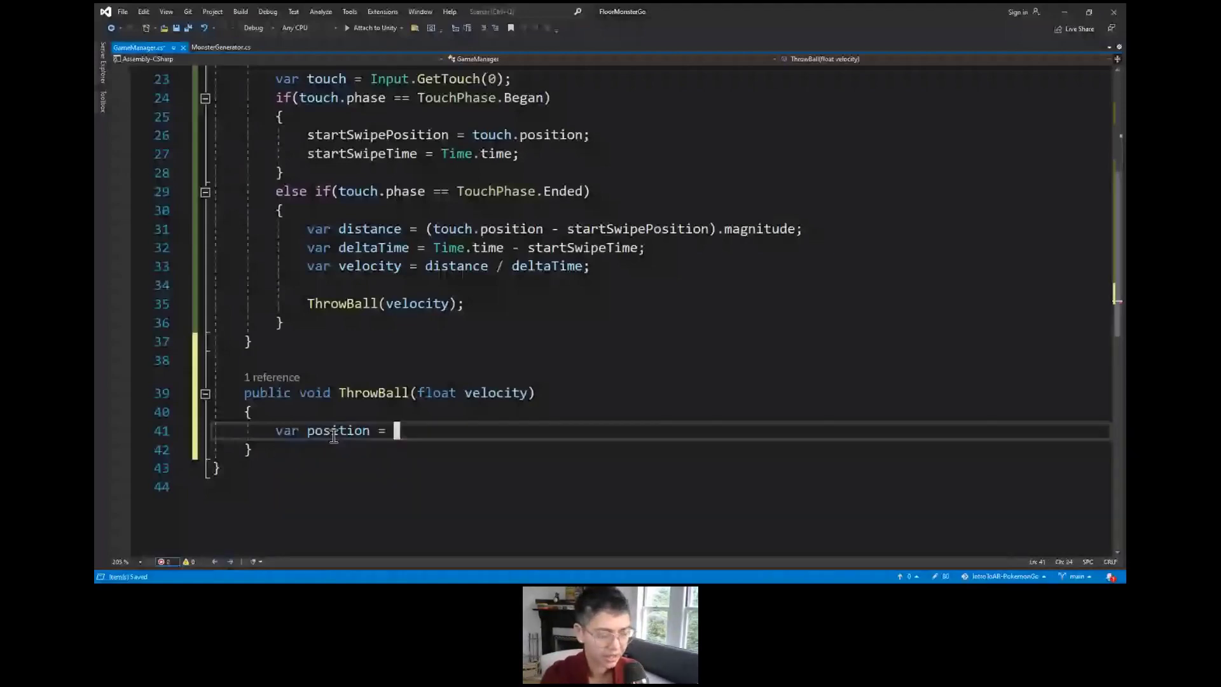
{"action": "type", "text": "c"}
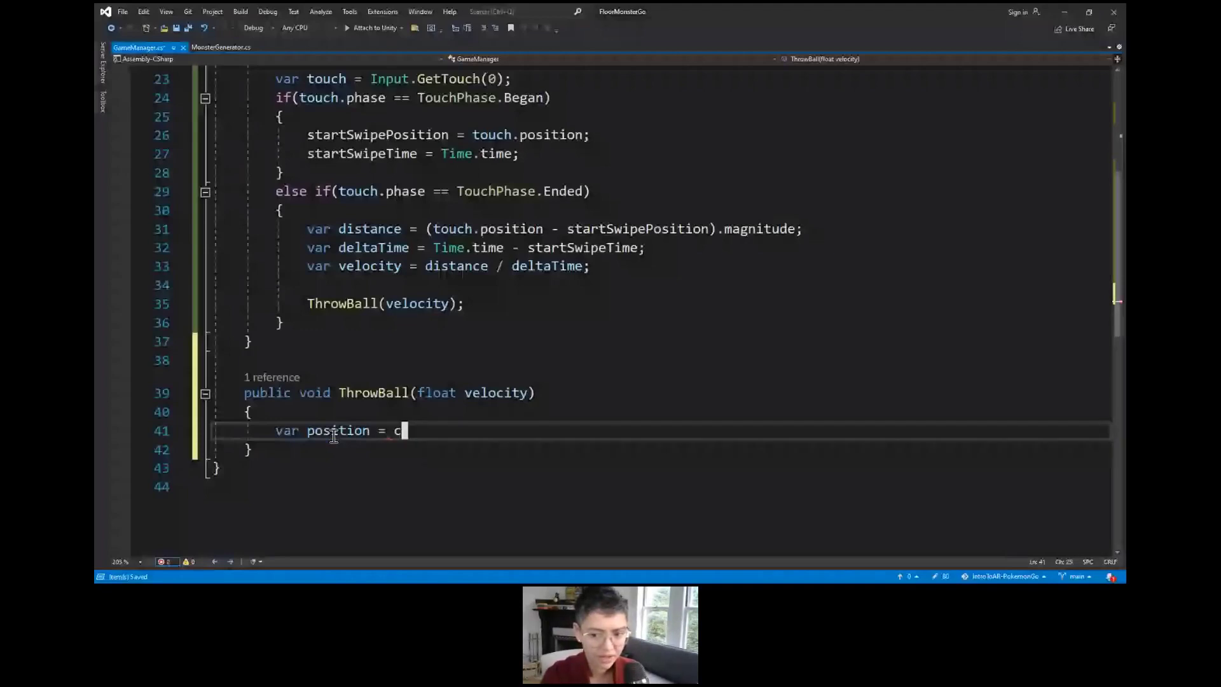
{"action": "type", "text": "amera.trans"}
{"action": "key", "text": "BackSpace"}
{"action": "key", "text": "BackSpace"}
{"action": "key", "text": "BackSpace"}
{"action": "key", "text": "BackSpace"}
{"action": "key", "text": "BackSpace"}
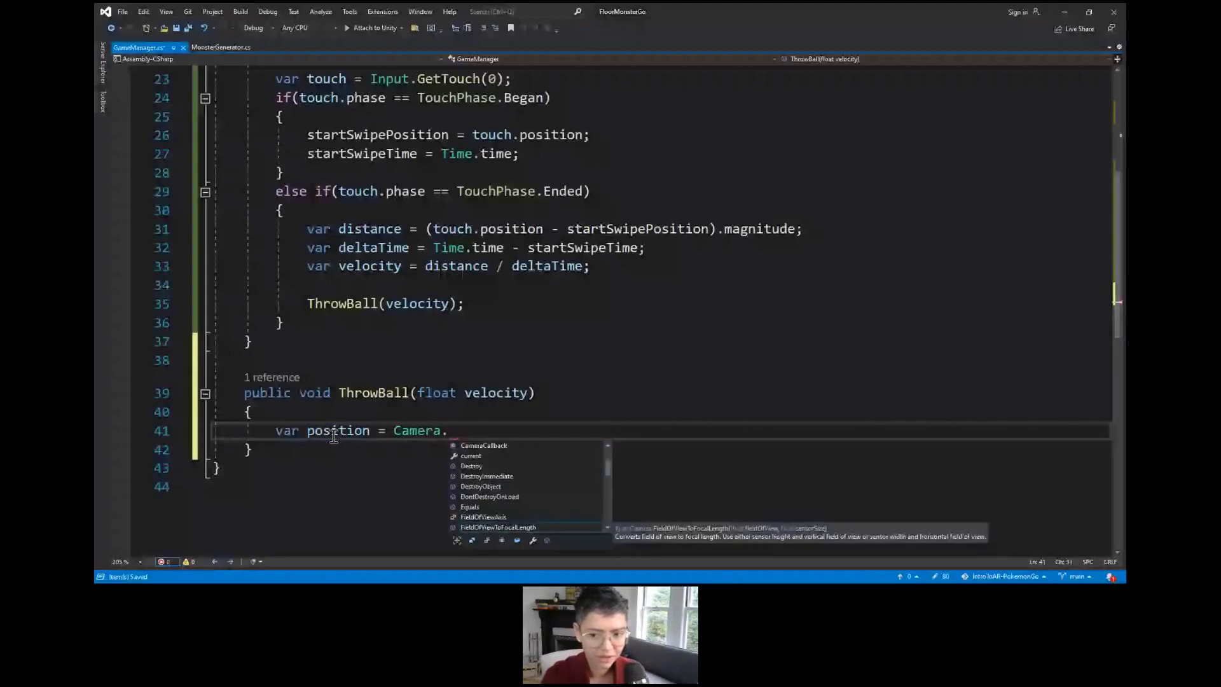
{"action": "type", "text": "main.transform."}
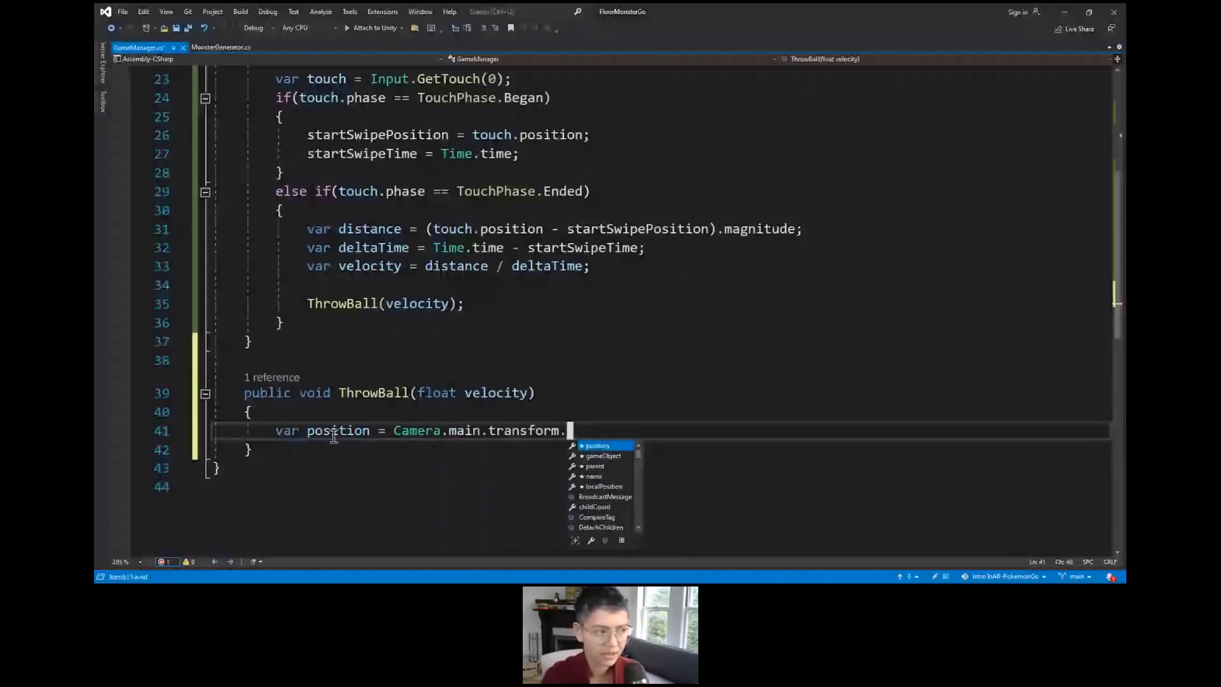
{"action": "type", "text": "positio"}
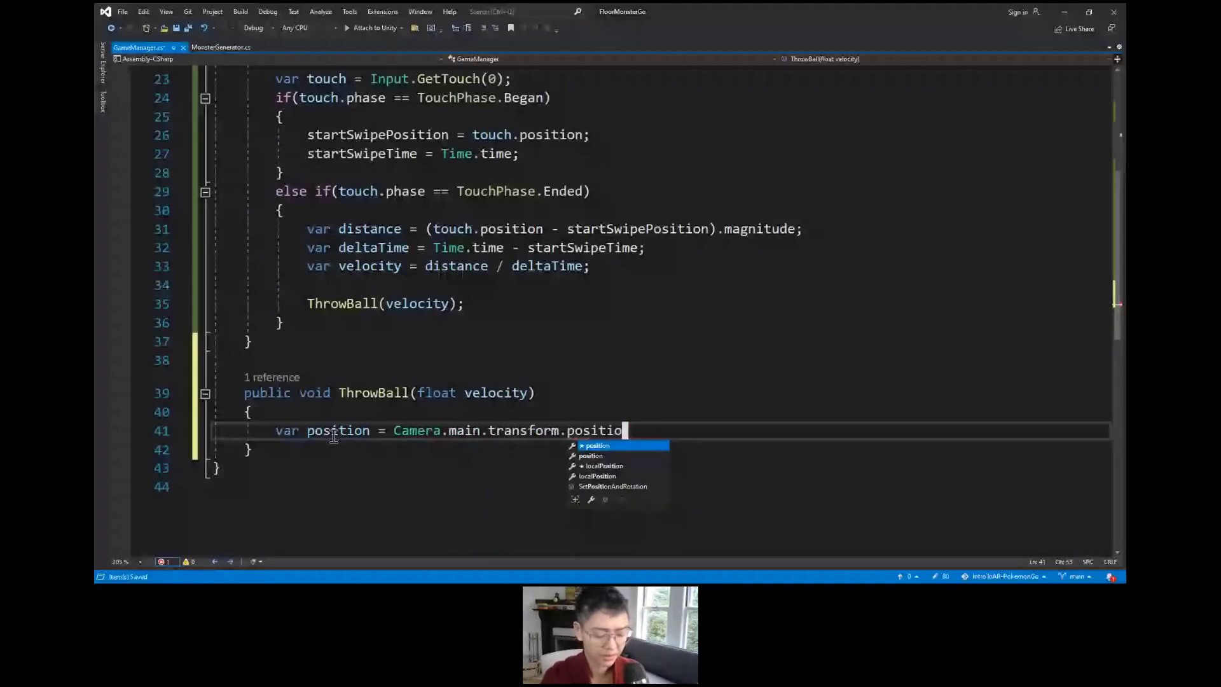
{"action": "type", "text": "n + "}
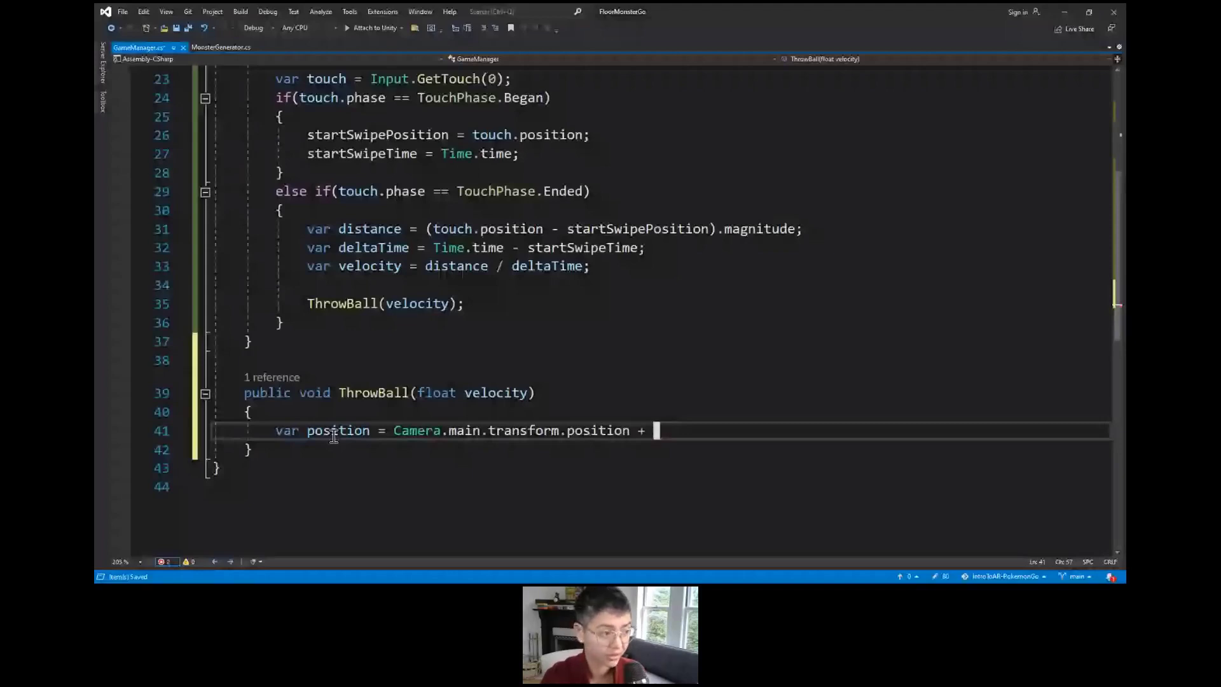
Step: Complete the position declaration by adding (Camera.main.transform.forward * 0.5f); and save the script
{"action": "type", "text": "("}
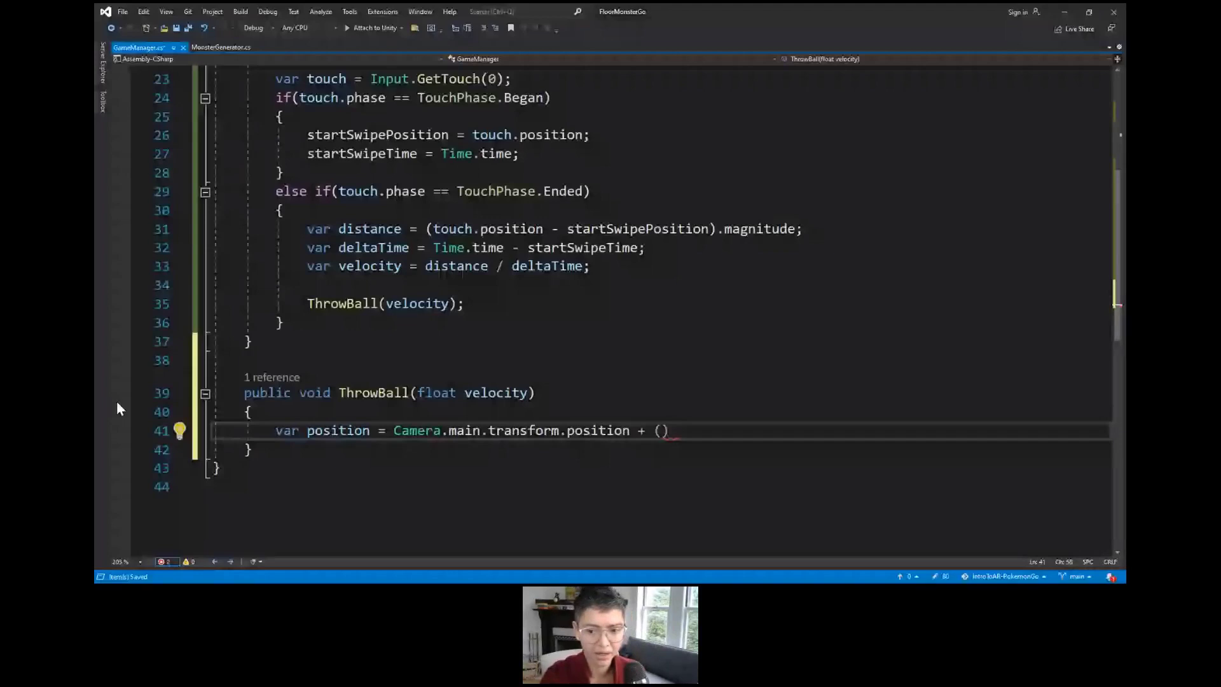
{"action": "mouse_move", "coordinate": [661, 431]}
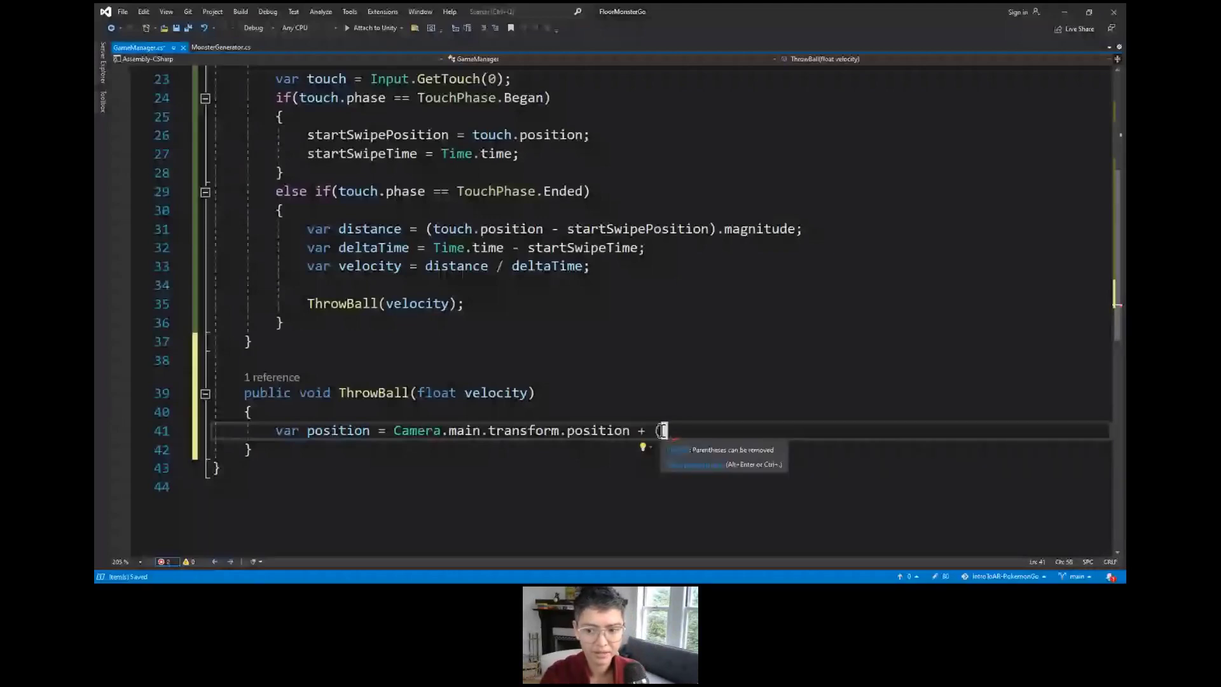
{"action": "type", "text": "Camera.main.transform"}
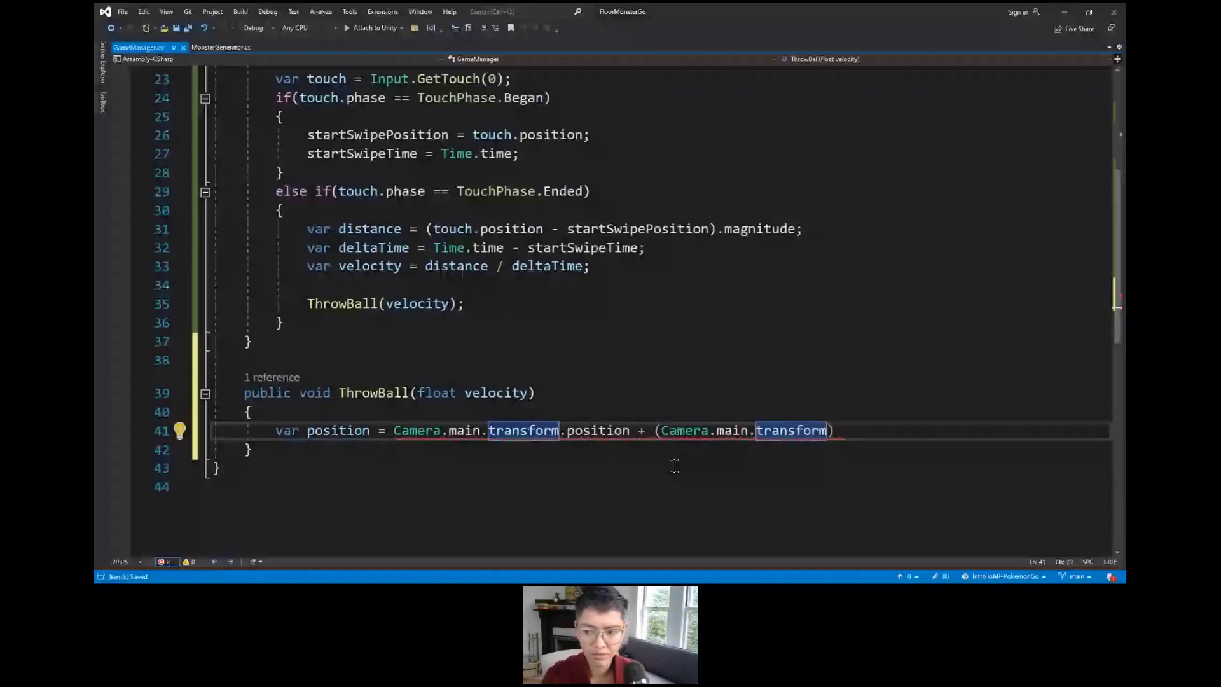
{"action": "type", "text": ".forward"}
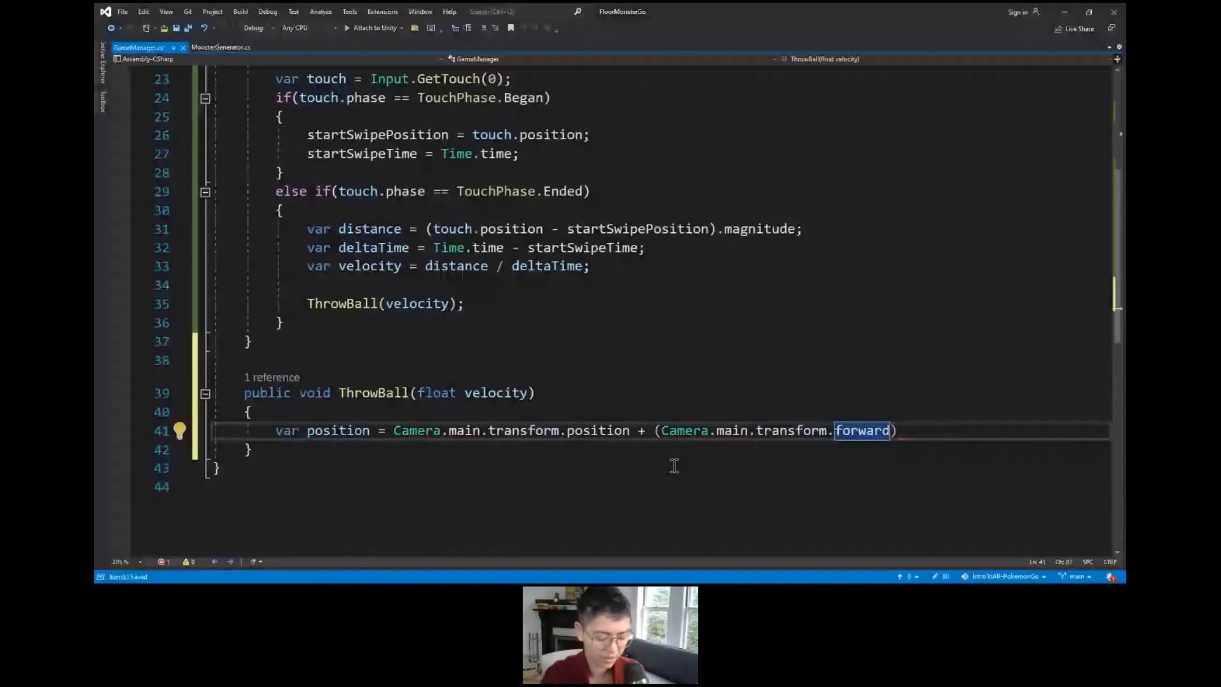
{"action": "type", "text": " * 0.5f"}
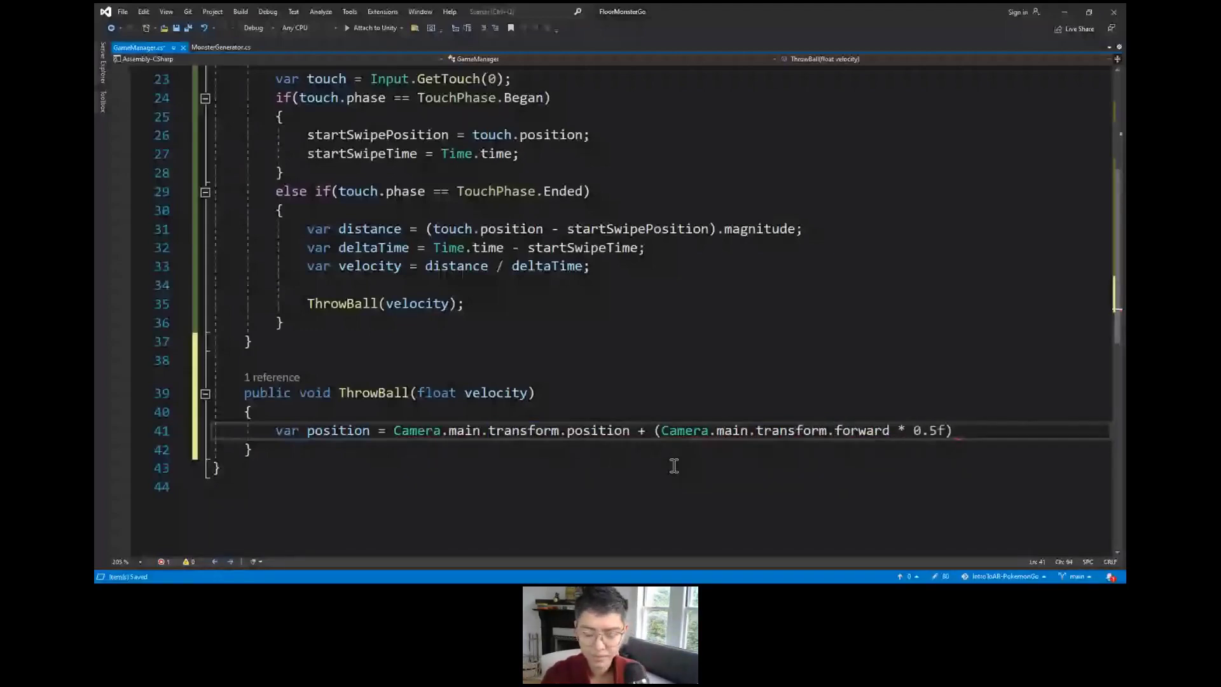
{"action": "type", "text": ");"}
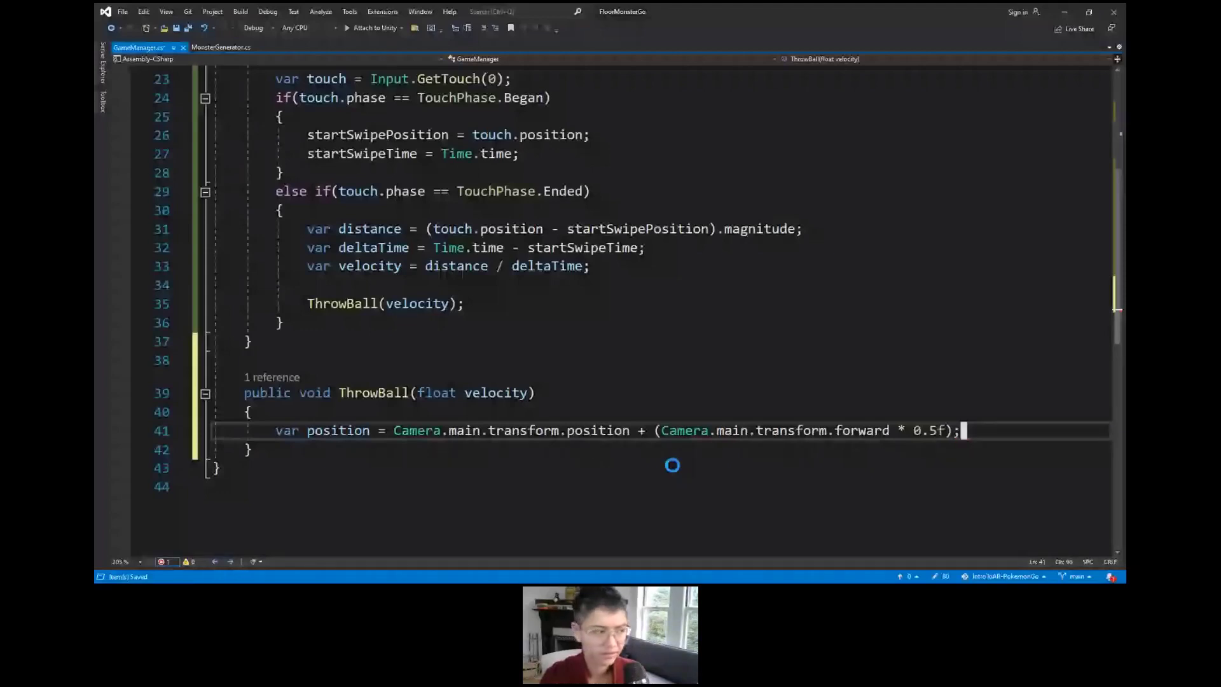
{"action": "key", "text": "ctrl+s"}
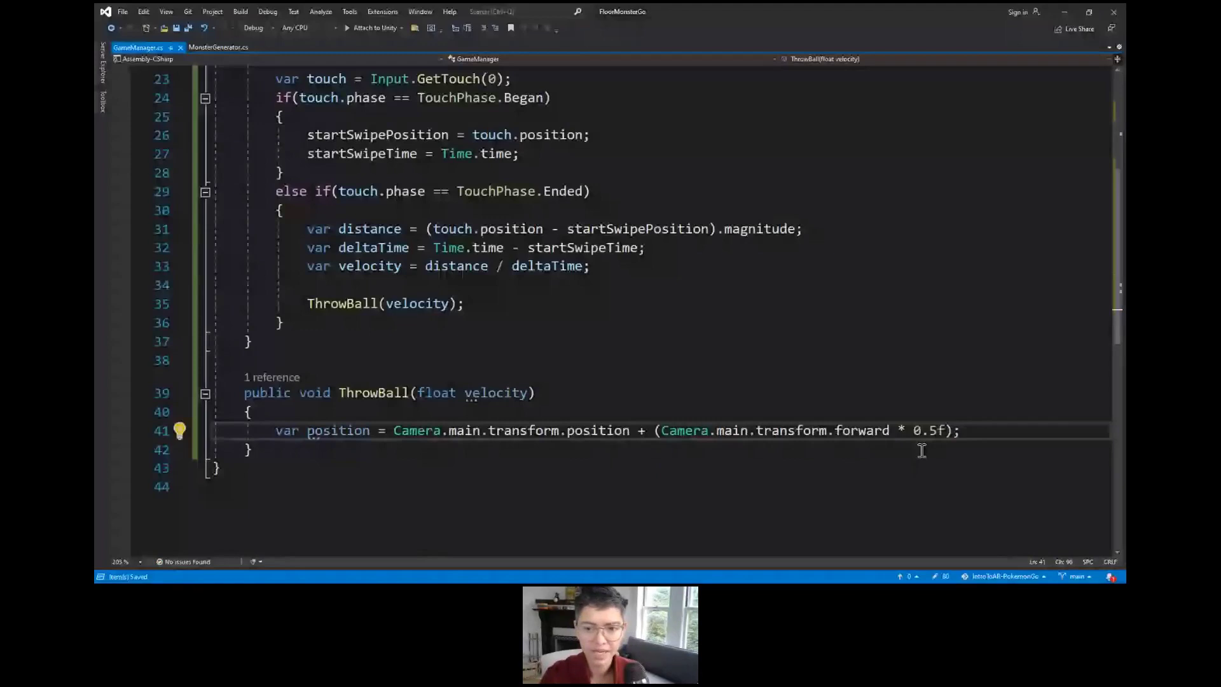
Step: Declare a public Rigidbody pokeballPrefab; field on the empty line above startSwipePosition in the GameManager class
{"action": "scroll", "coordinate": [439, 422], "scroll_direction": "up", "scroll_amount": 6}
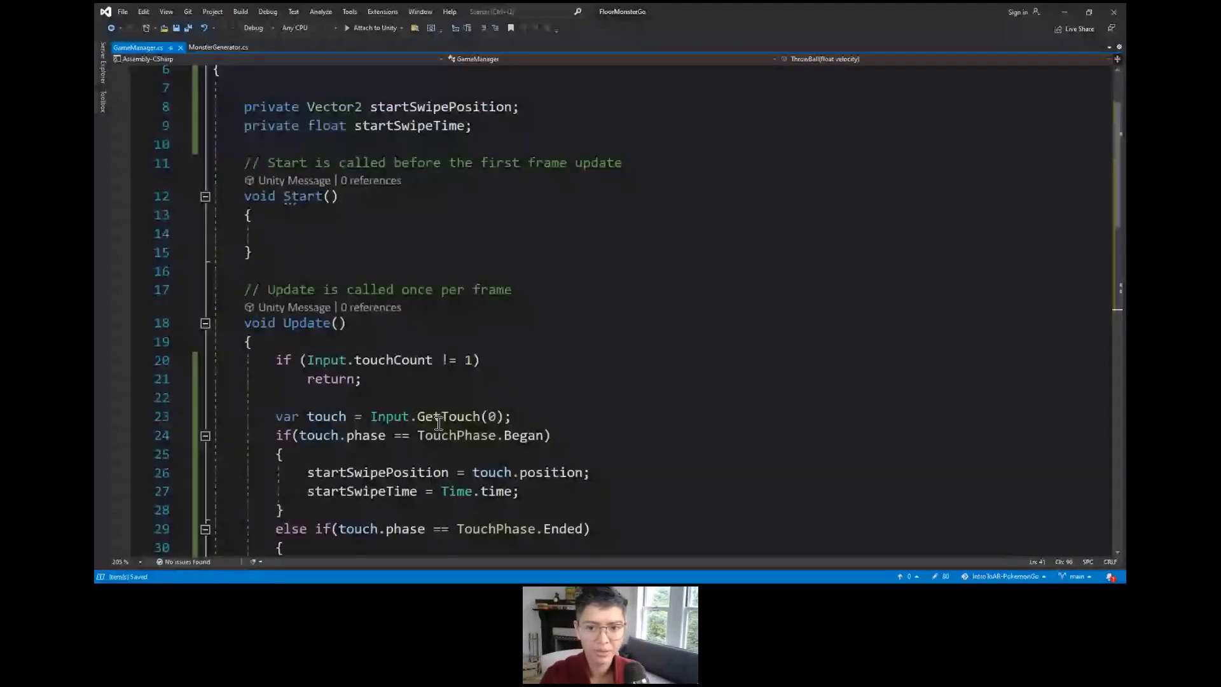
{"action": "scroll", "coordinate": [296, 220], "scroll_direction": "up", "scroll_amount": 2}
{"action": "left_click", "coordinate": [282, 204]}
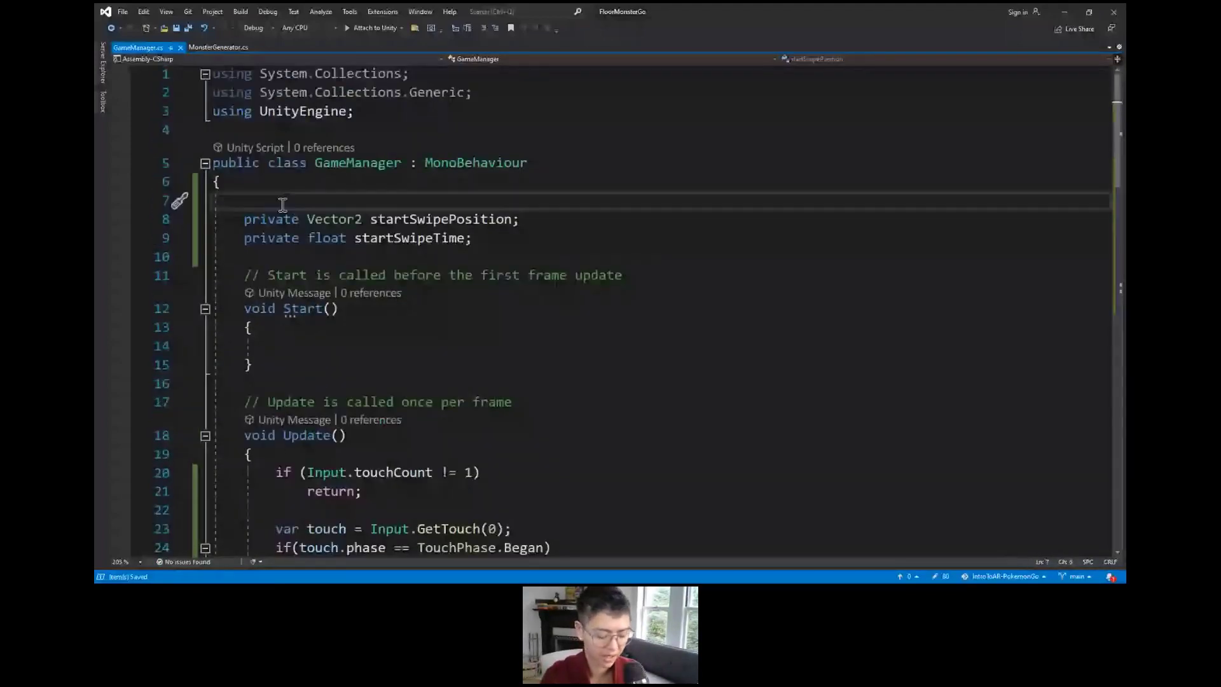
{"action": "type", "text": "public Rig"}
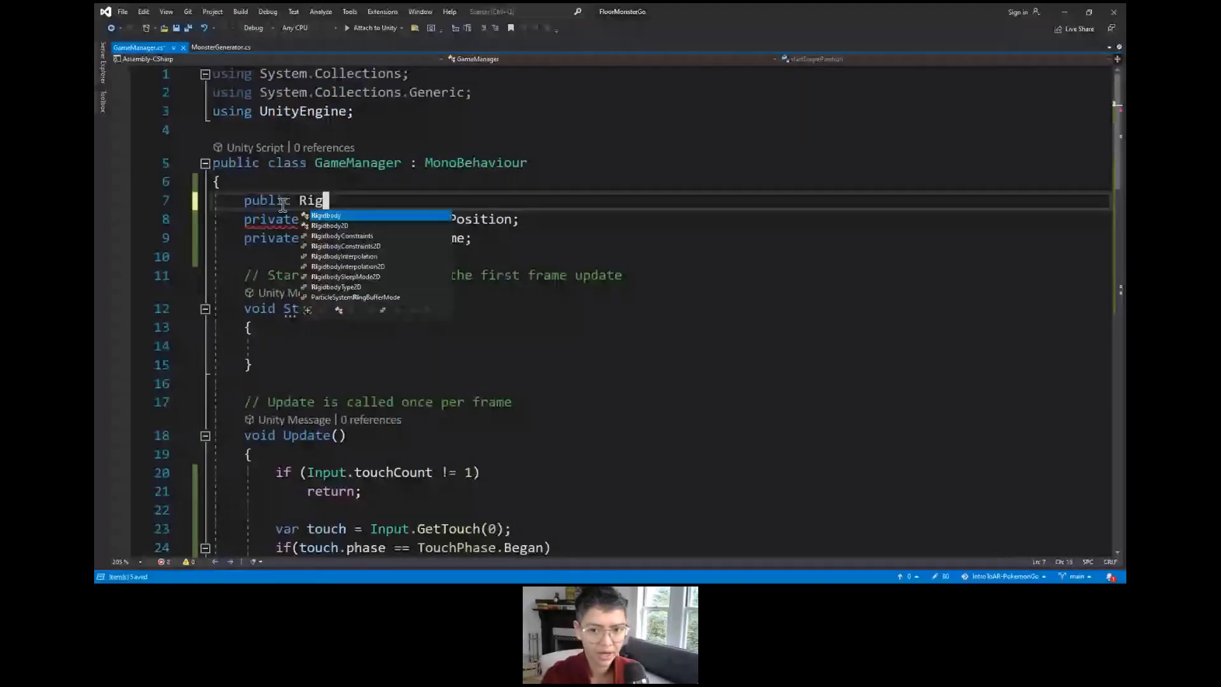
{"action": "type", "text": "idbody pok"}
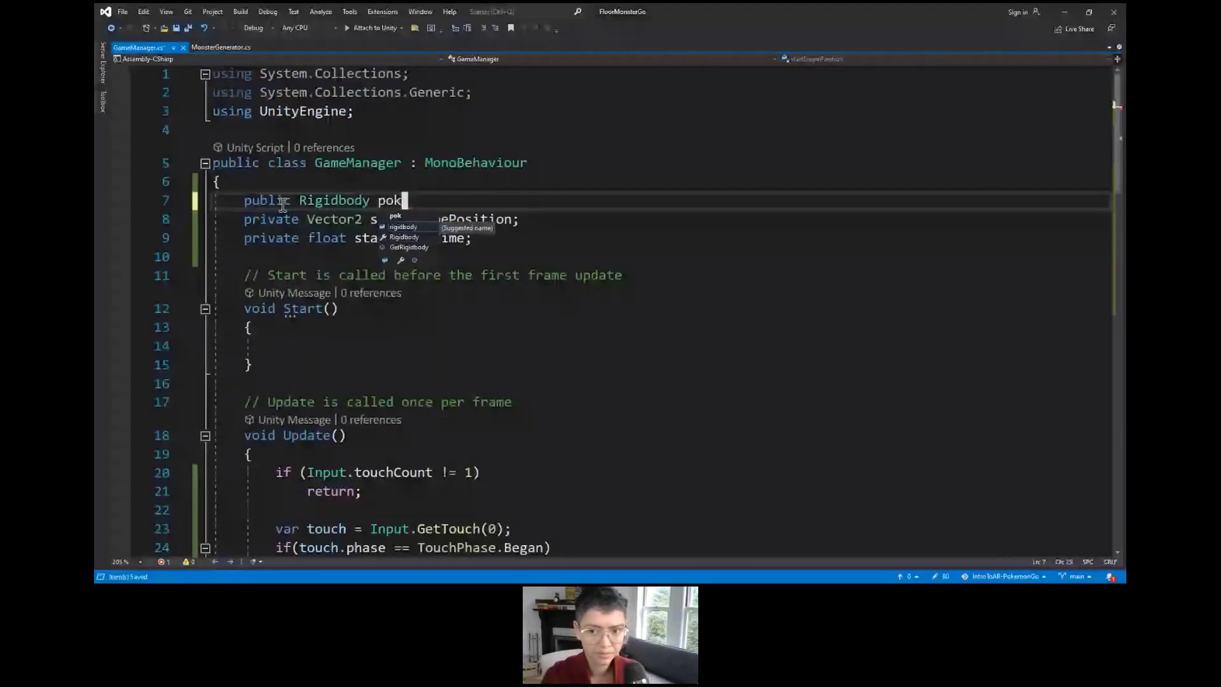
{"action": "type", "text": "eballPrefab;"}
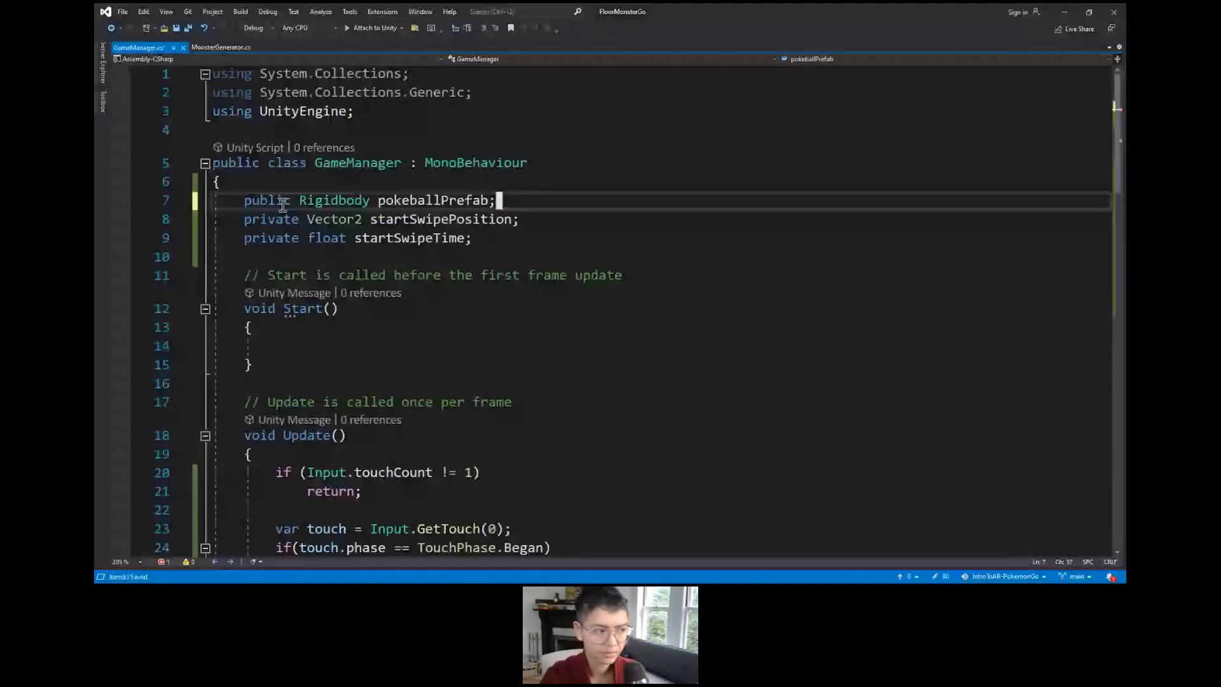
Step: Below the position declaration in ThrowBall, start declaring var ball as Instantiate with pokeballPrefab and position as the first two arguments
{"action": "key", "text": "Left"}
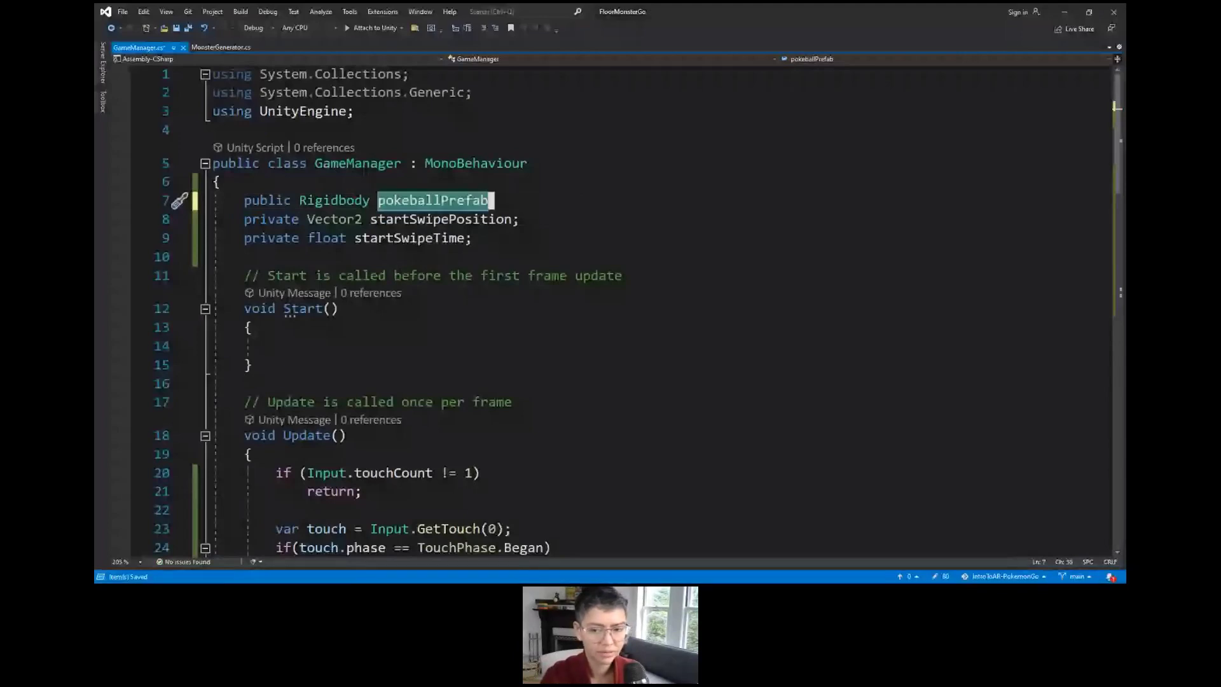
{"action": "scroll", "coordinate": [536, 427], "scroll_direction": "down", "scroll_amount": 6}
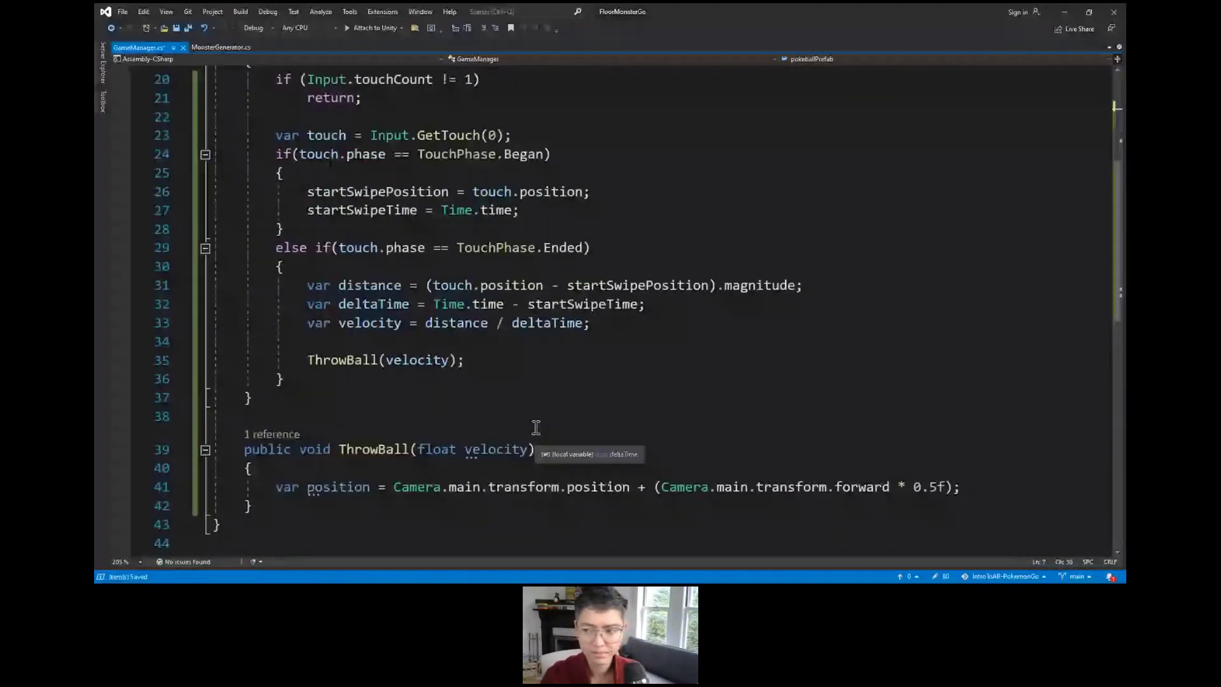
{"action": "scroll", "coordinate": [536, 427], "scroll_direction": "down", "scroll_amount": 1}
{"action": "left_click", "coordinate": [974, 432]}
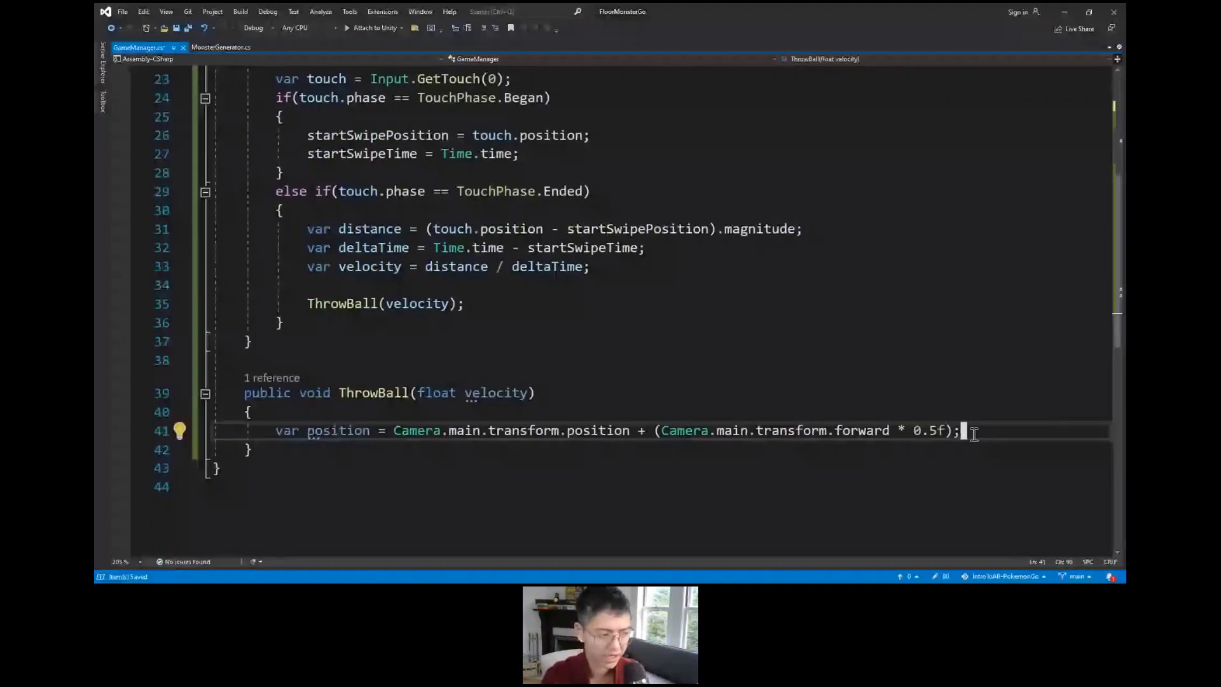
{"action": "key", "text": "Return"}
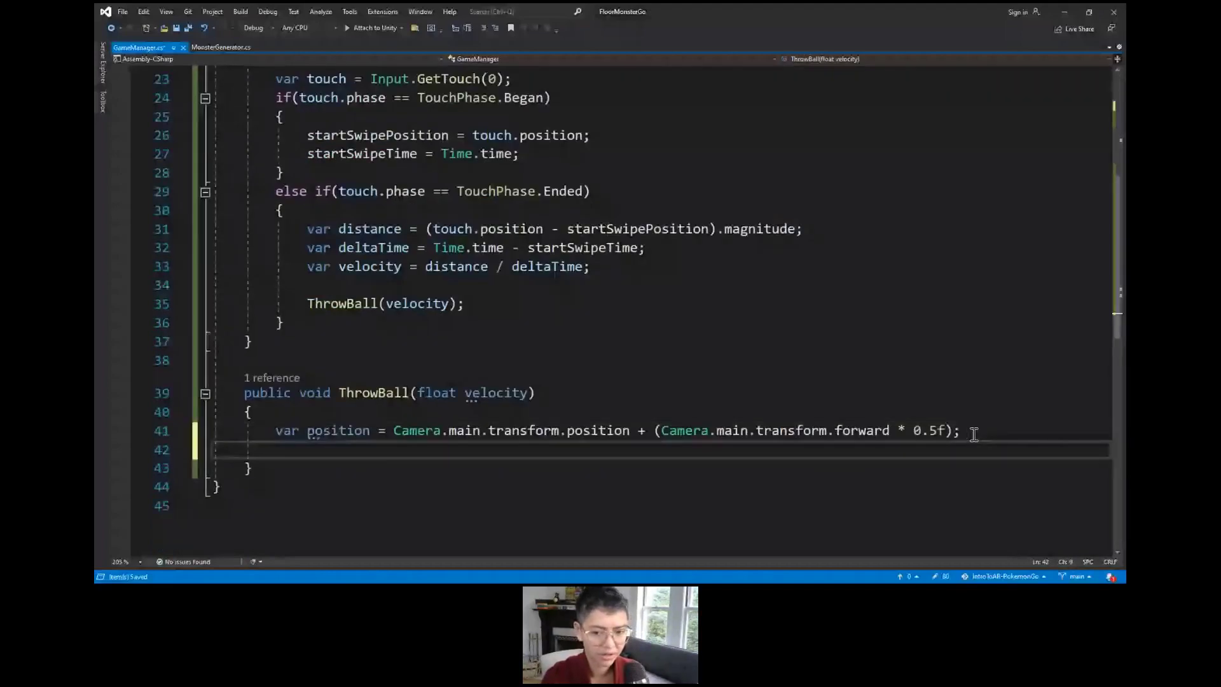
{"action": "type", "text": "var ball = "}
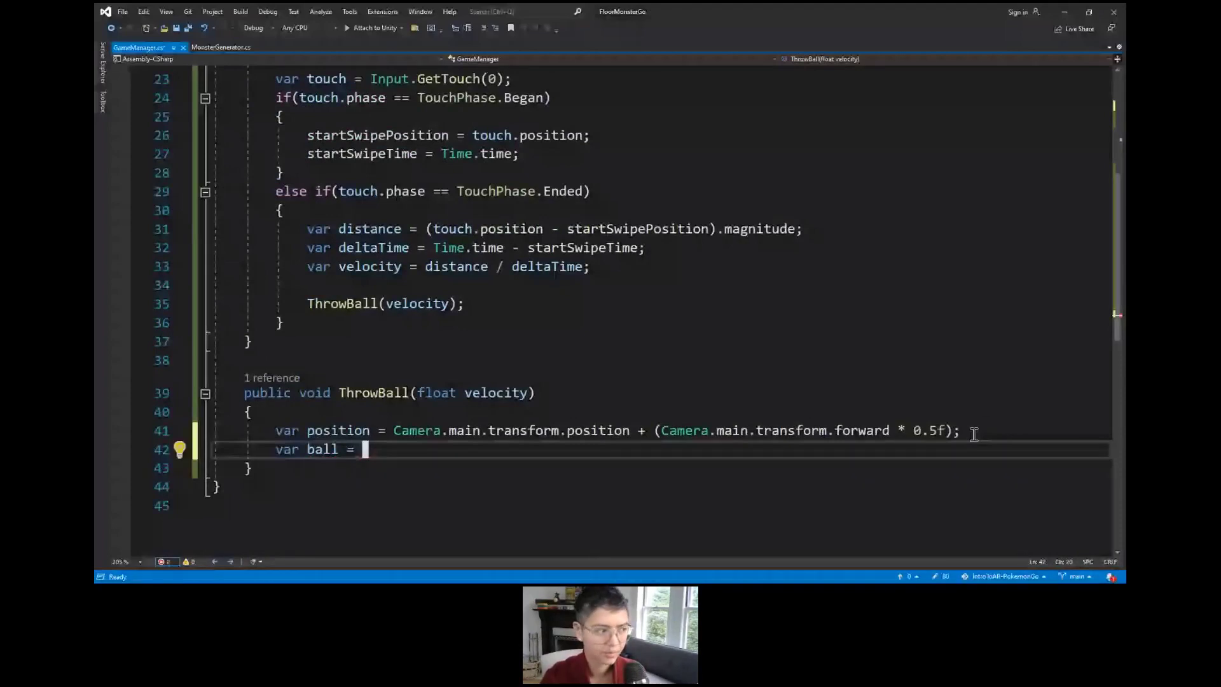
{"action": "type", "text": "Instantiate("}
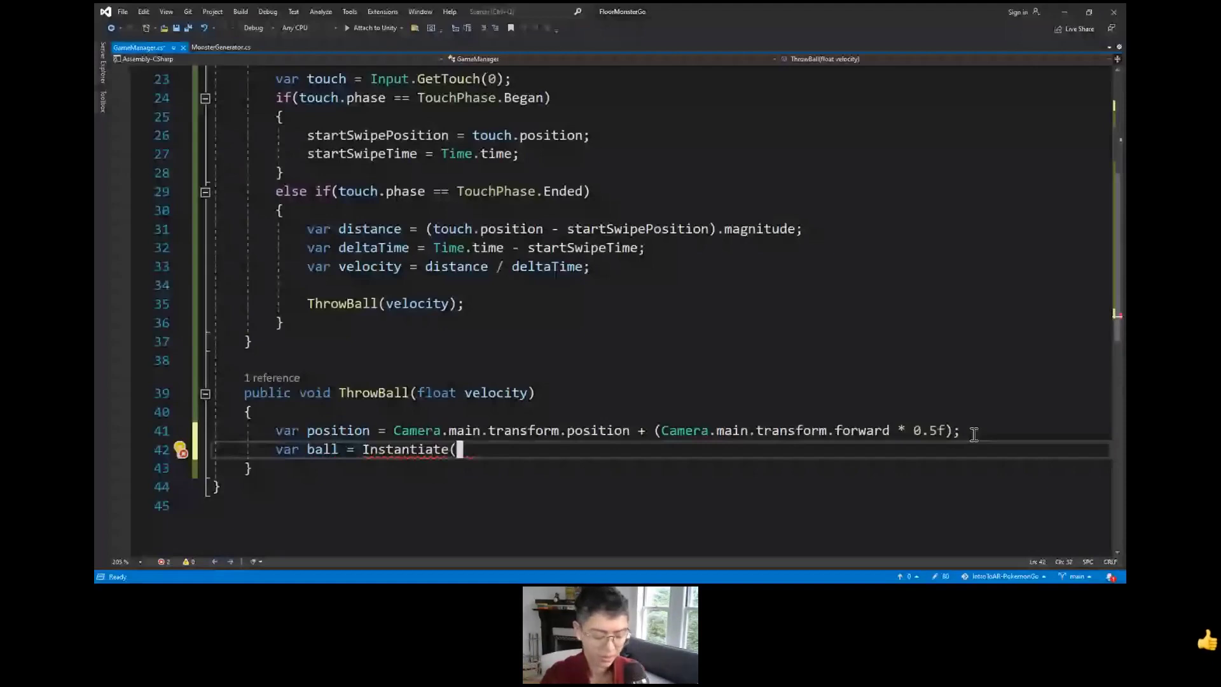
{"action": "key", "text": "Tab"}
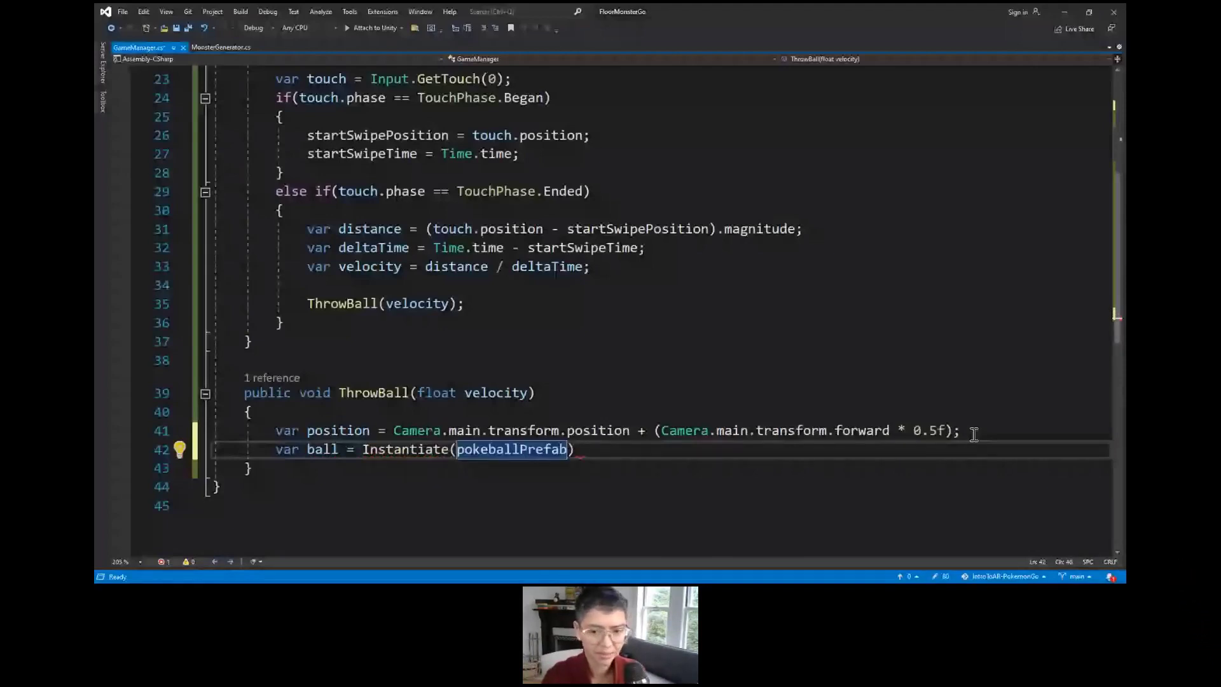
{"action": "type", "text": ", position,"}
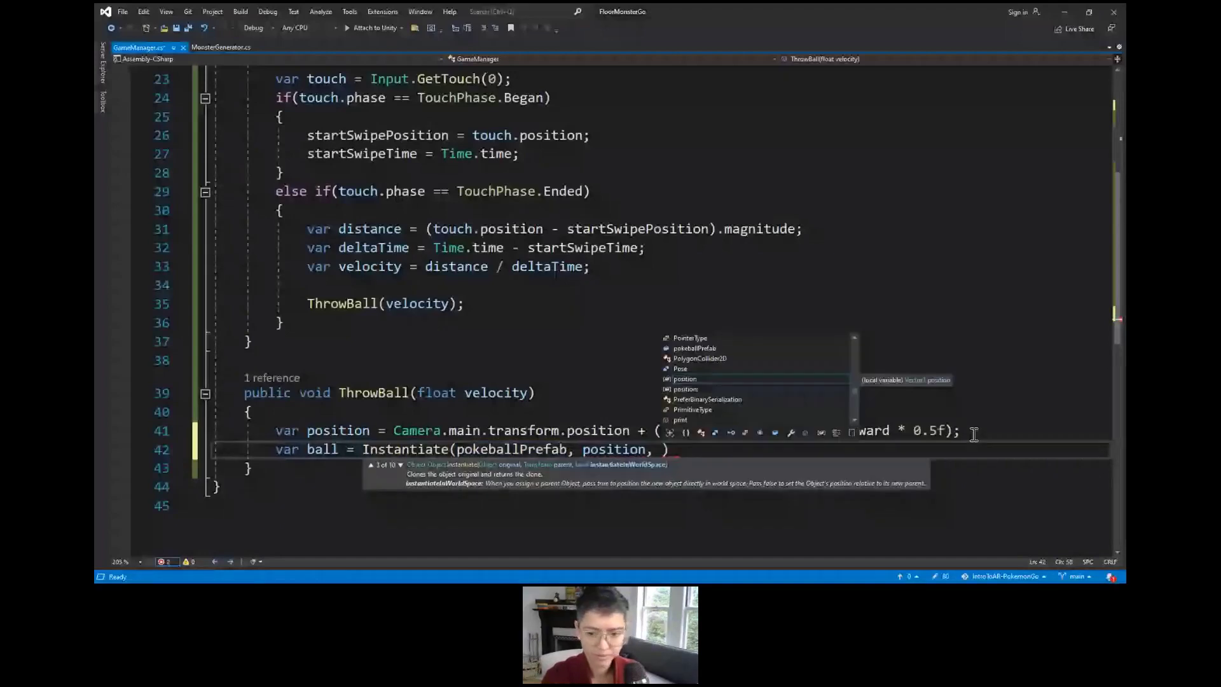
Step: Complete the Instantiate call with Camera.main.transform.rotation); as the third argument and save the script
{"action": "type", "text": " Camera.m"}
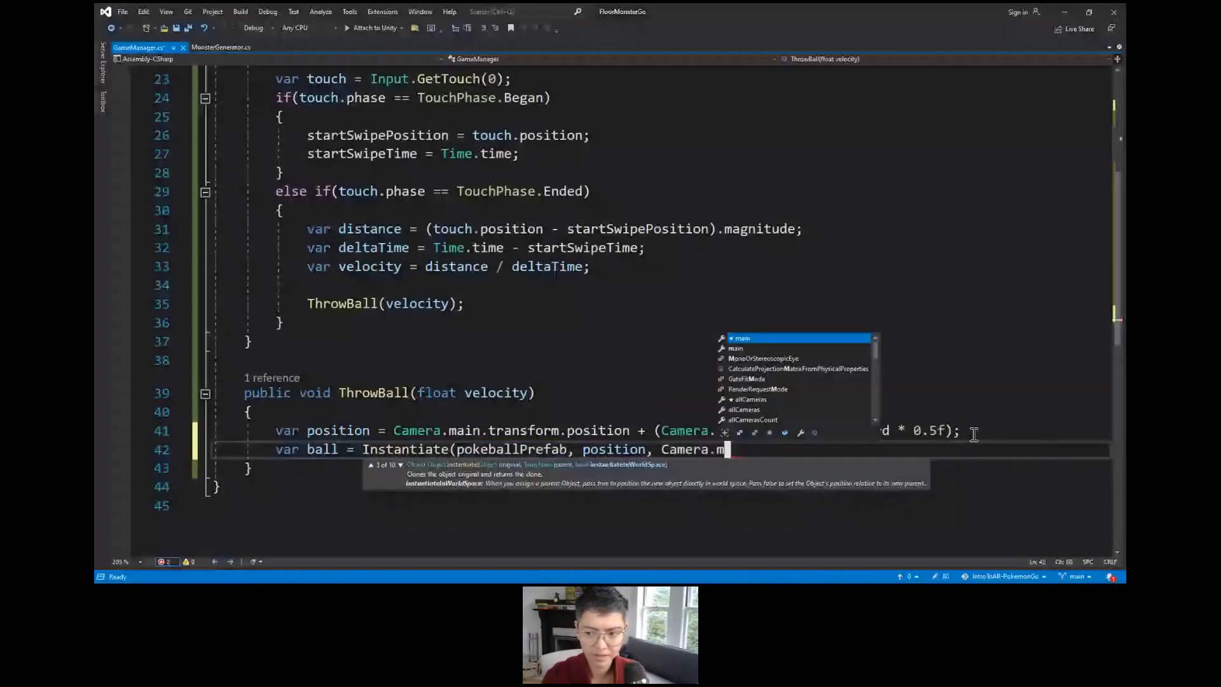
{"action": "type", "text": "ain."}
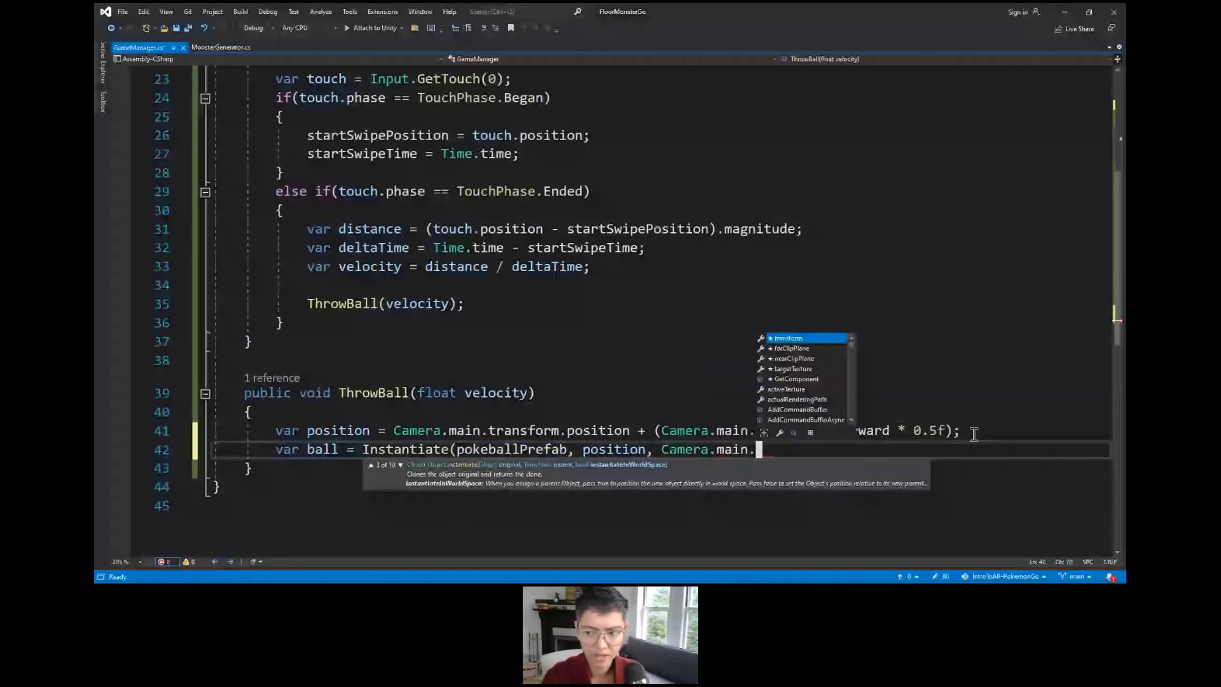
{"action": "type", "text": "transform.rotation);"}
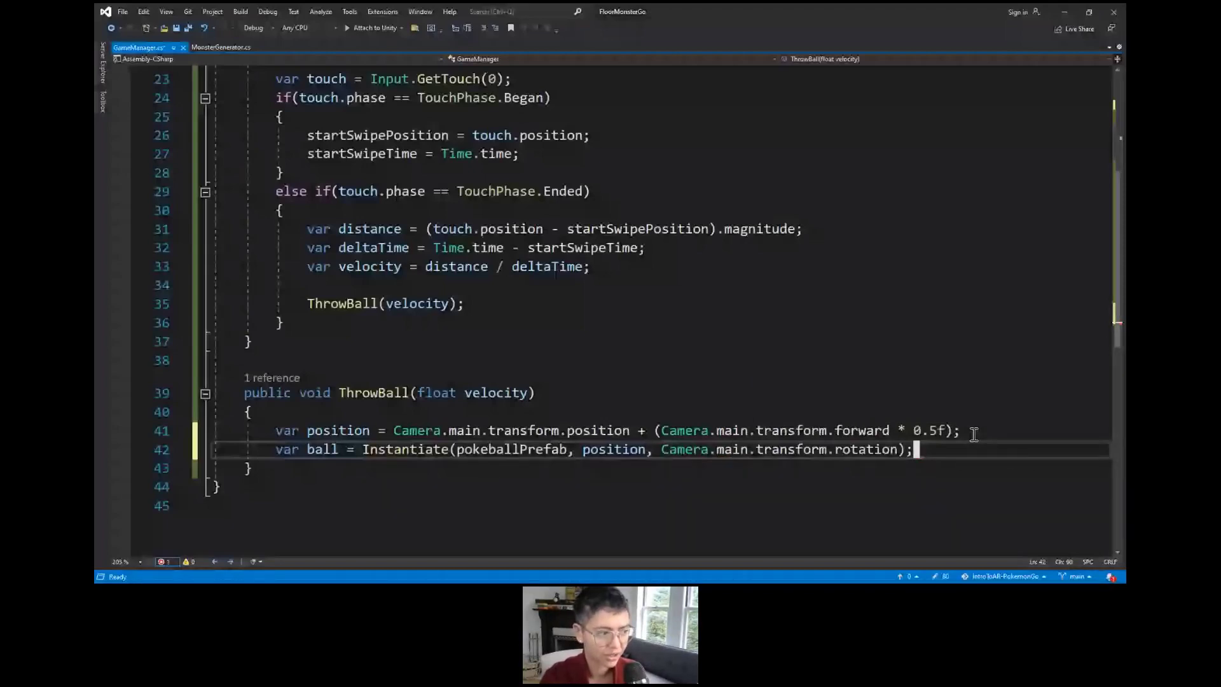
{"action": "key", "text": "ctrl+s"}
Step: After a blank line below the ball declaration, start assigning ball.angularVelocity = Random.insideUnitSphere
{"action": "key", "text": "Return"}
{"action": "key", "text": "Return"}
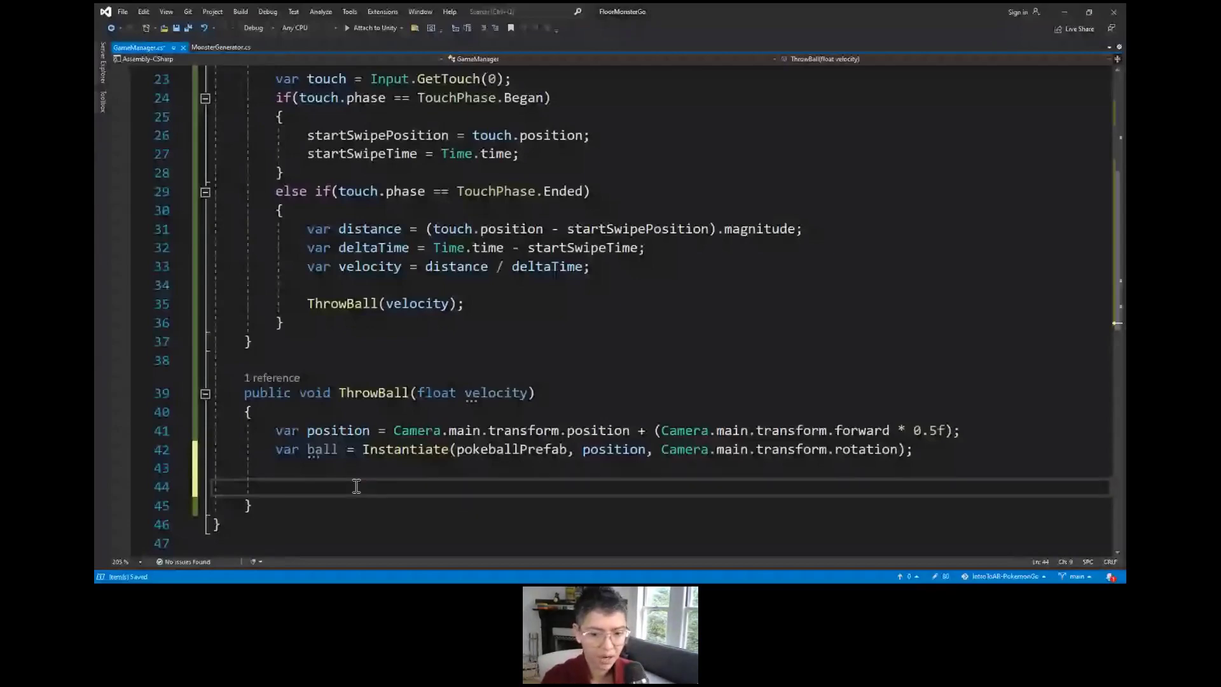
{"action": "type", "text": "ball.and"}
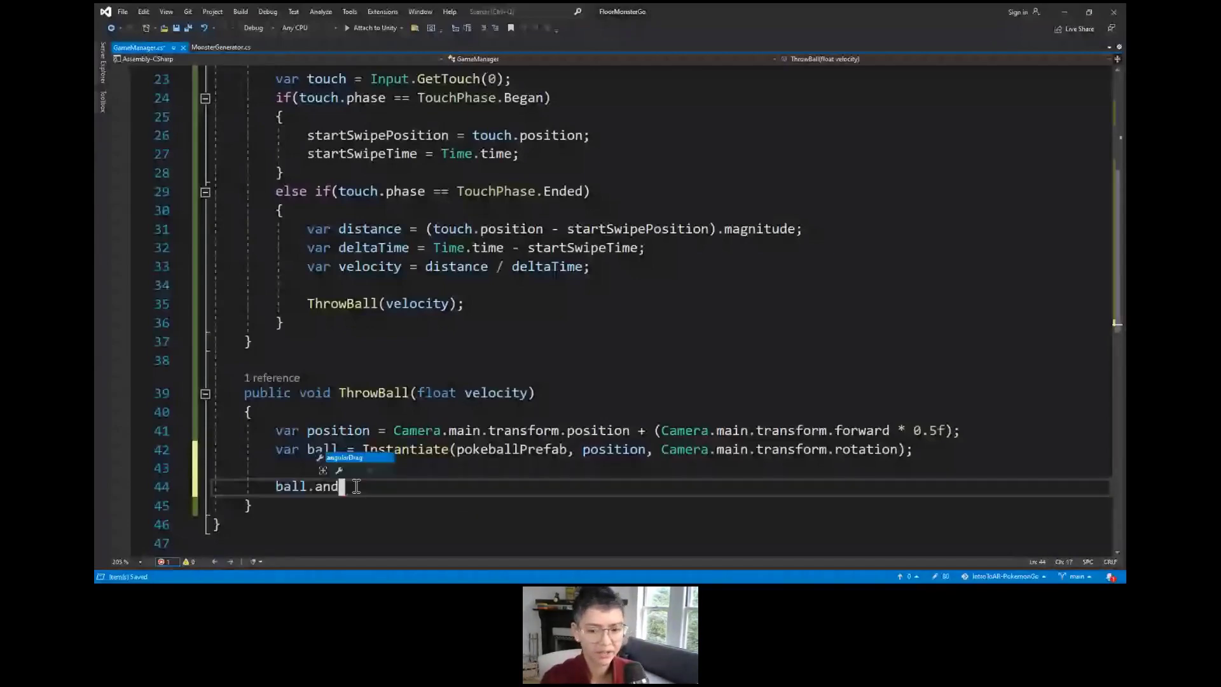
{"action": "key", "text": "BackSpace"}
{"action": "key", "text": "BackSpace"}
{"action": "type", "text": "gu"}
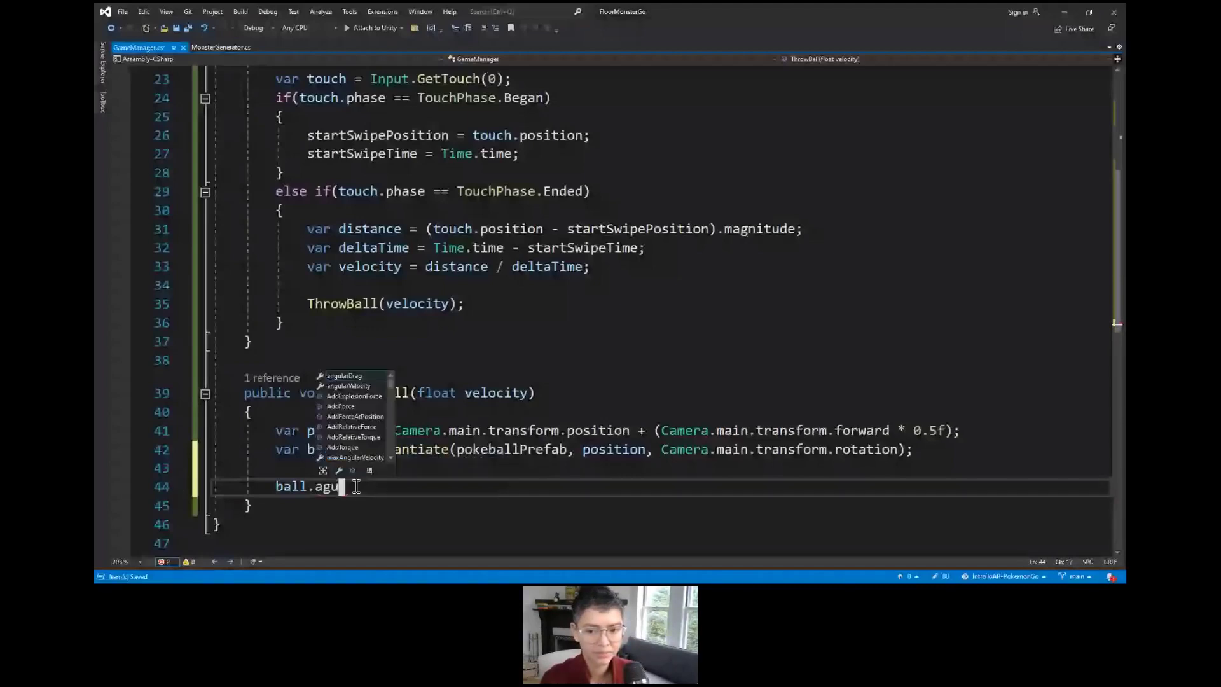
{"action": "type", "text": "l"}
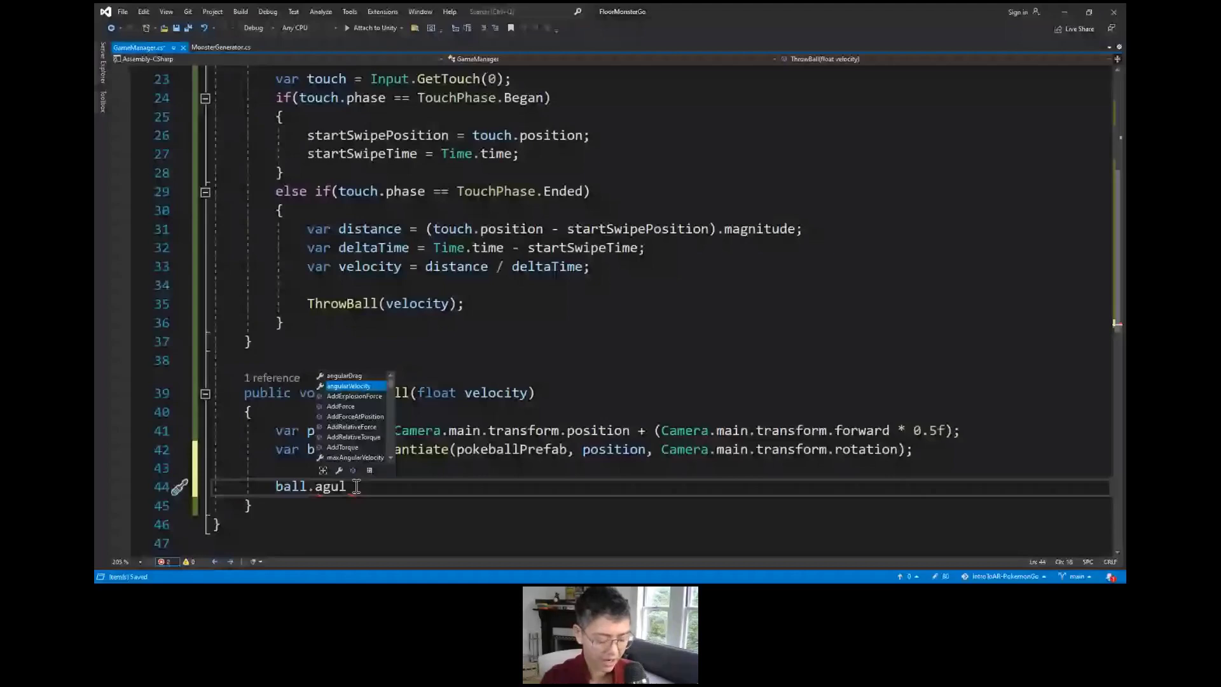
{"action": "type", "text": "= Random"}
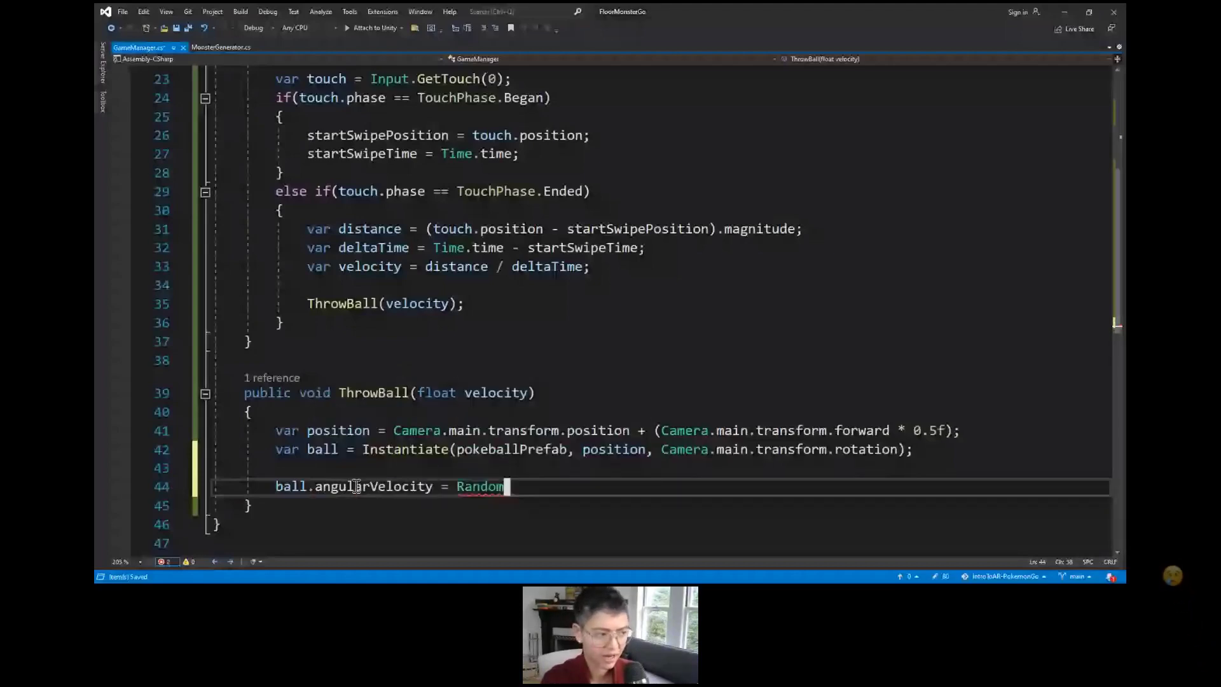
{"action": "type", "text": "."}
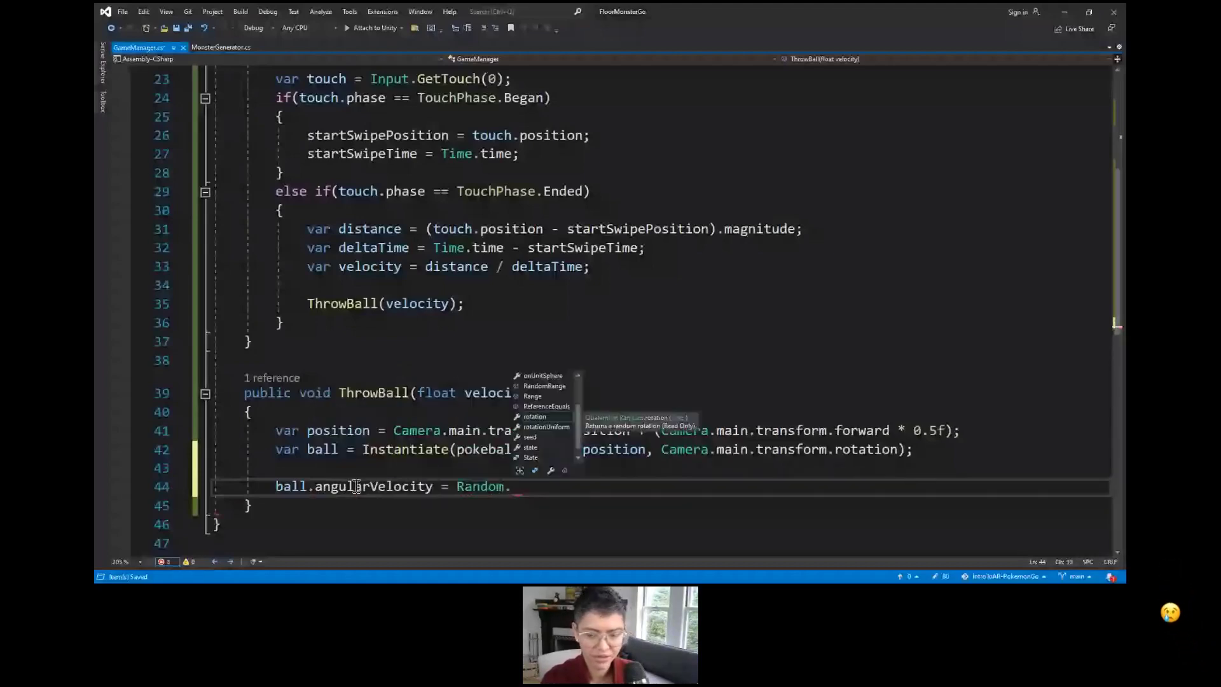
{"action": "type", "text": "insideUnitSphere "}
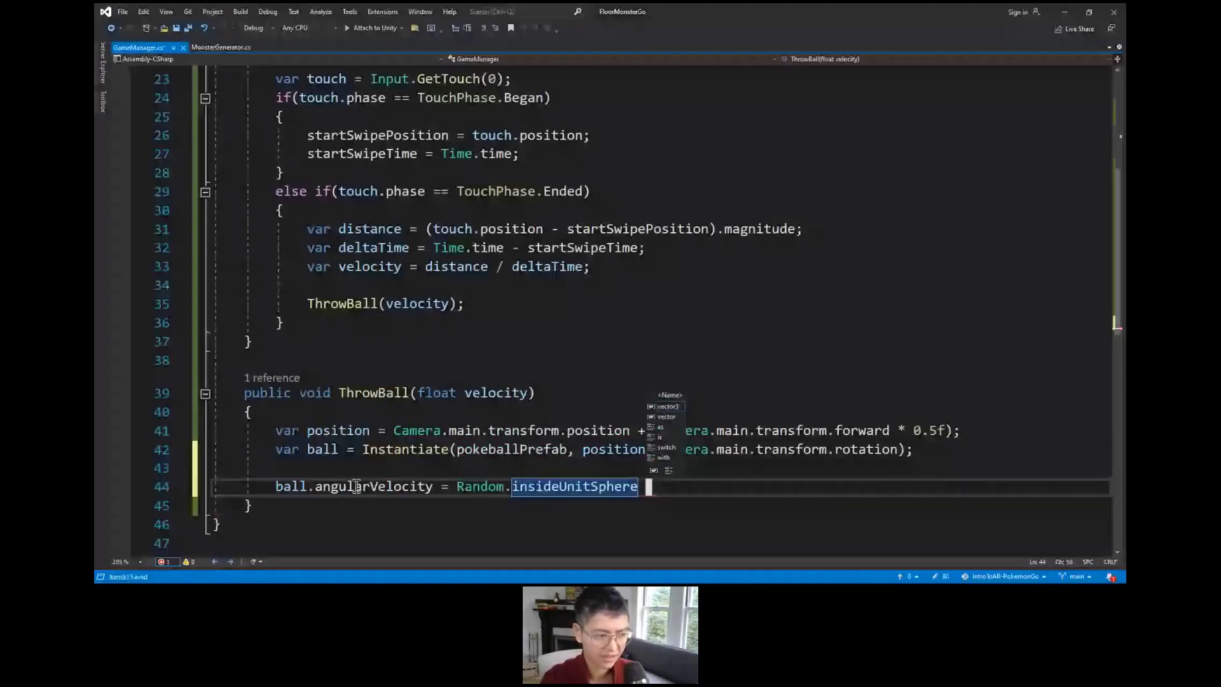
Step: Complete the angularVelocity assignment by multiplying it by Random.Range(0.5f, 2);
{"action": "type", "text": "*"}
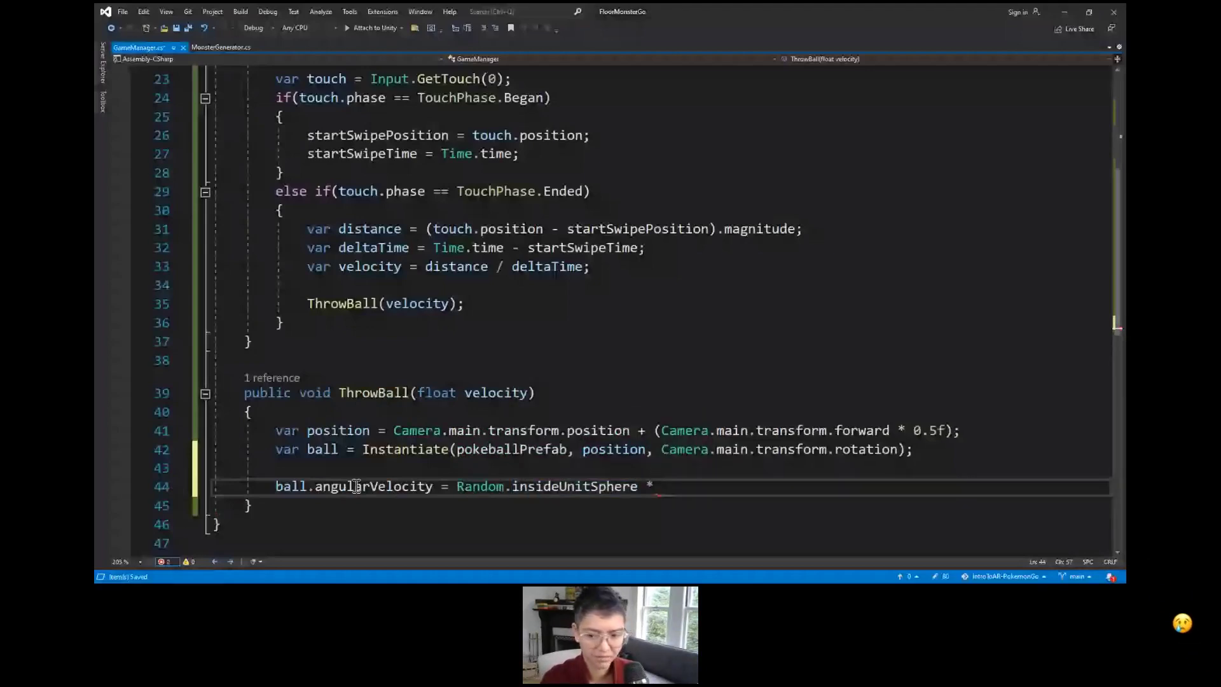
{"action": "type", "text": " Rand"}
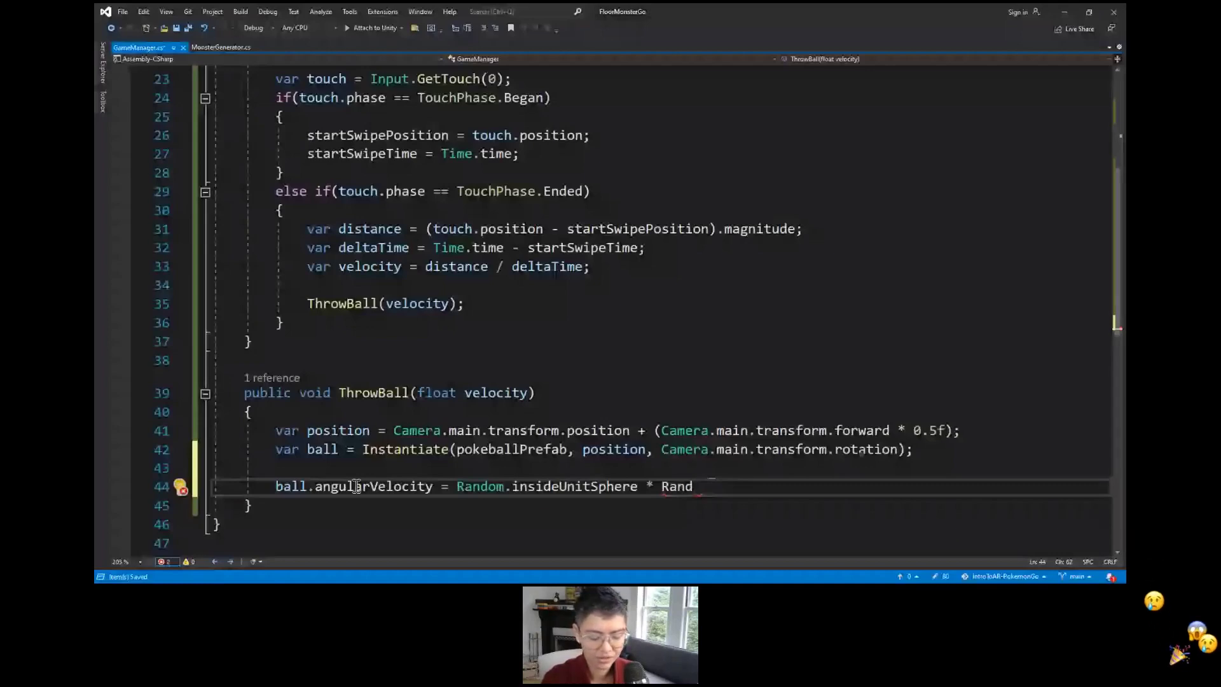
{"action": "type", "text": "om.Range()"}
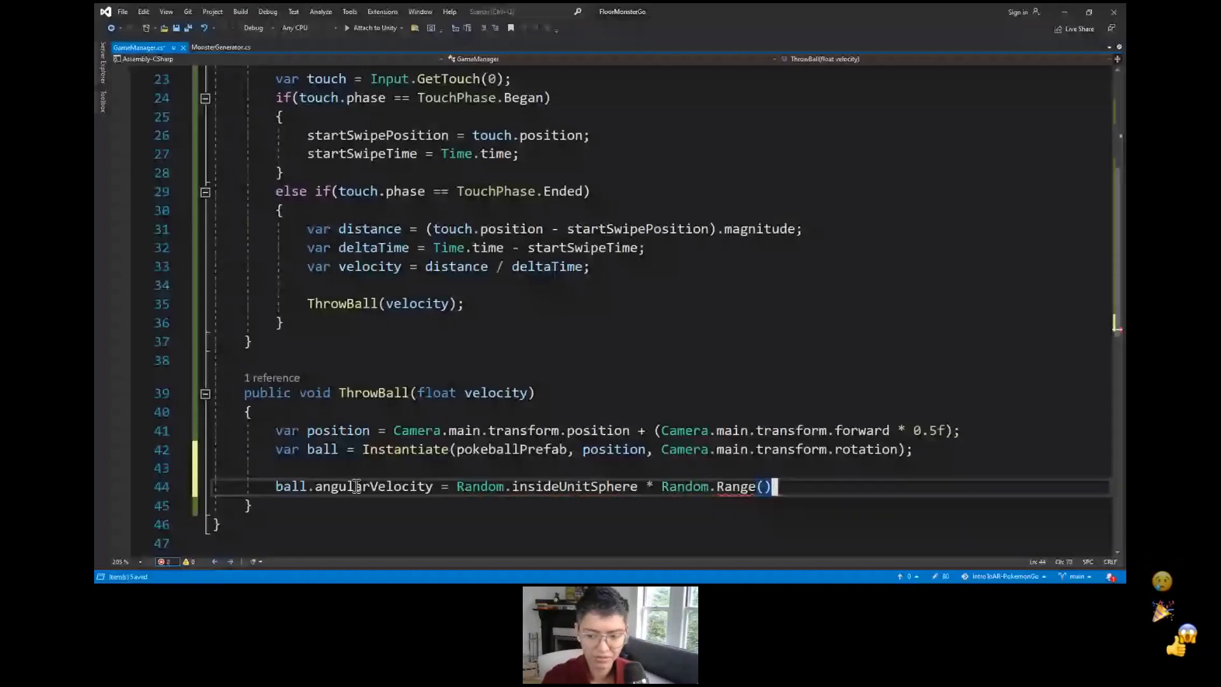
{"action": "type", "text": ";"}
{"action": "key", "text": "Left"}
{"action": "key", "text": "Left"}
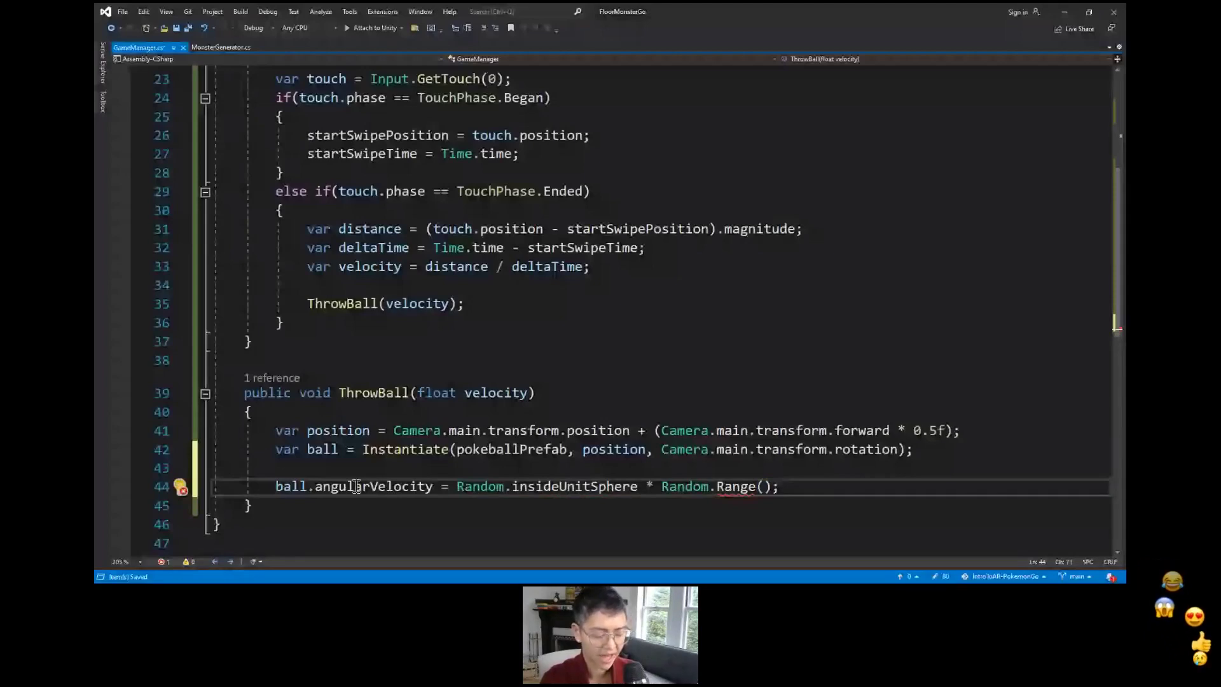
{"action": "type", "text": "0.5f,"}
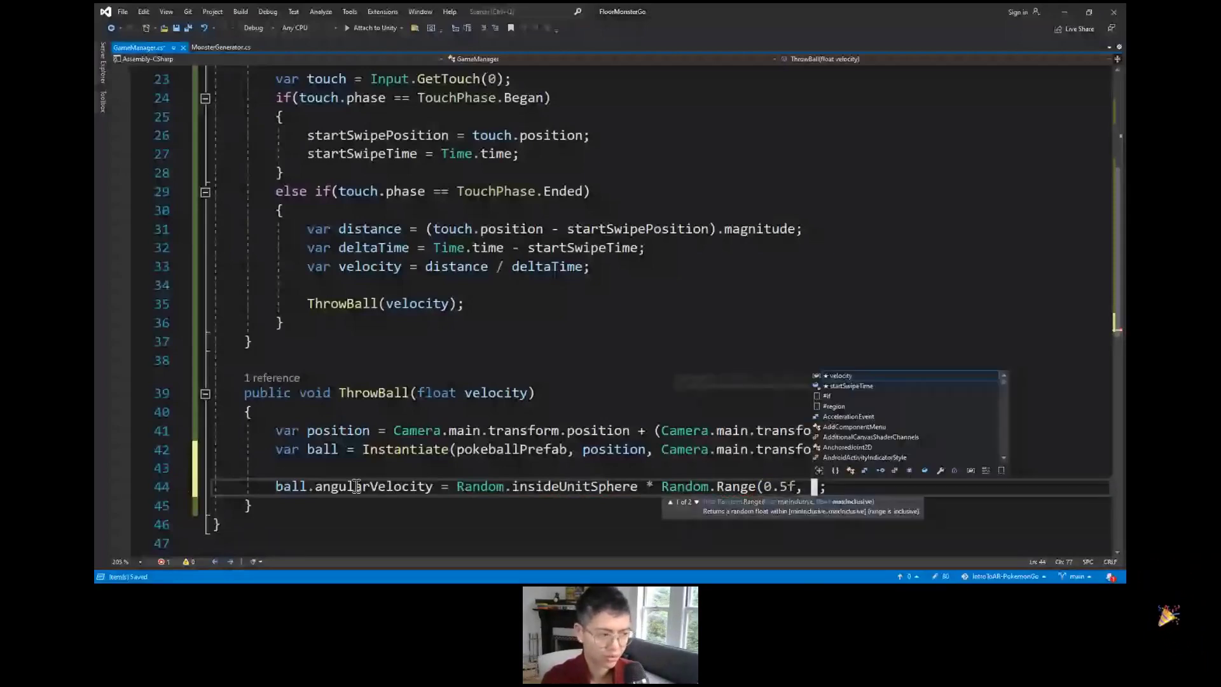
{"action": "key", "text": "Escape"}
{"action": "type", "text": "2"}
{"action": "key", "text": "End"}
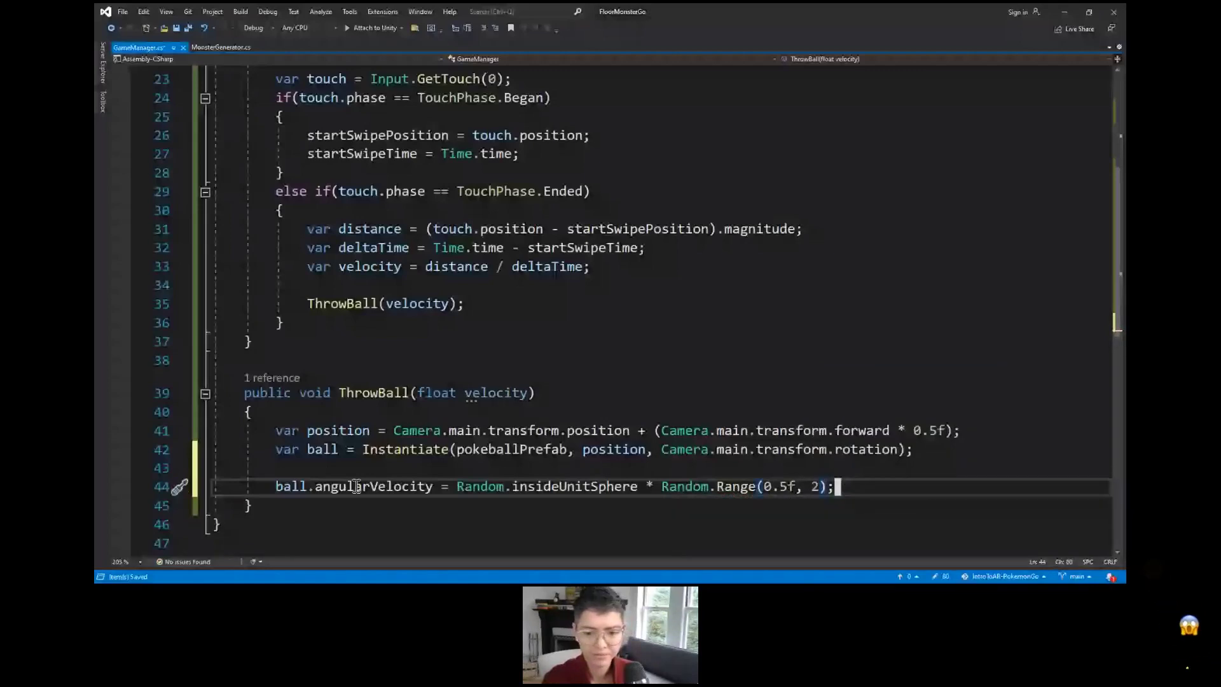
Step: After a blank line below the angularVelocity assignment, start declaring var direction as a Vector3.RotateTowards( call
{"action": "key", "text": "Return"}
{"action": "key", "text": "Return"}
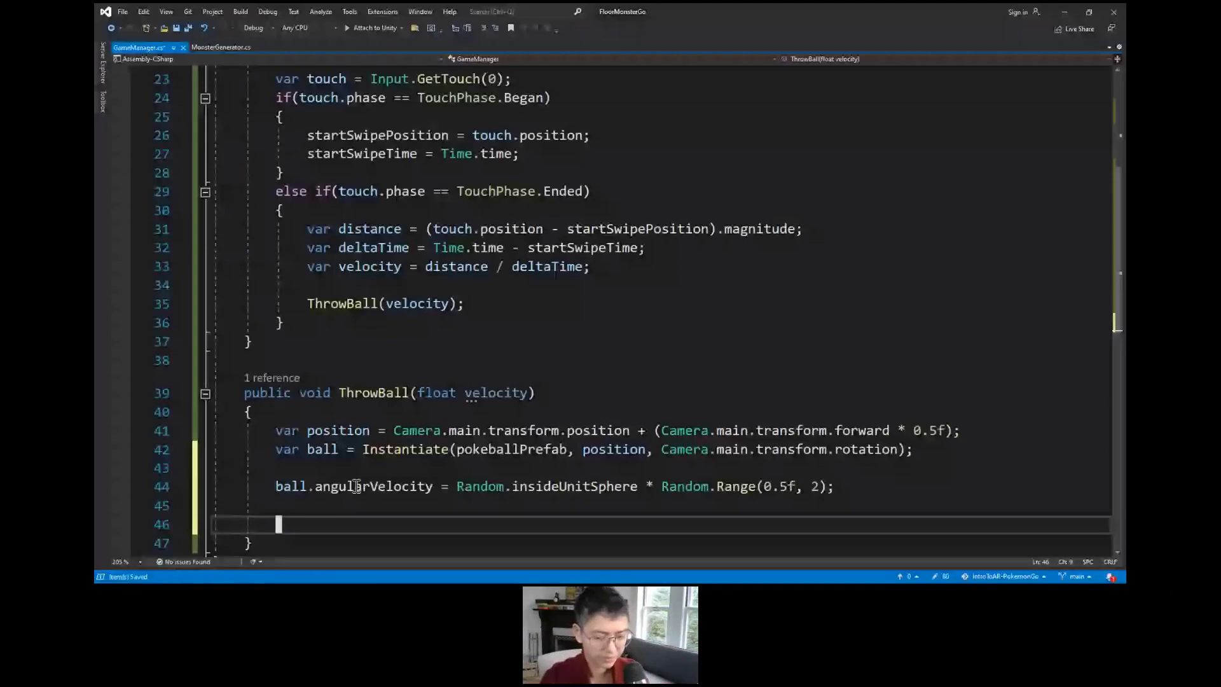
{"action": "type", "text": "var di"}
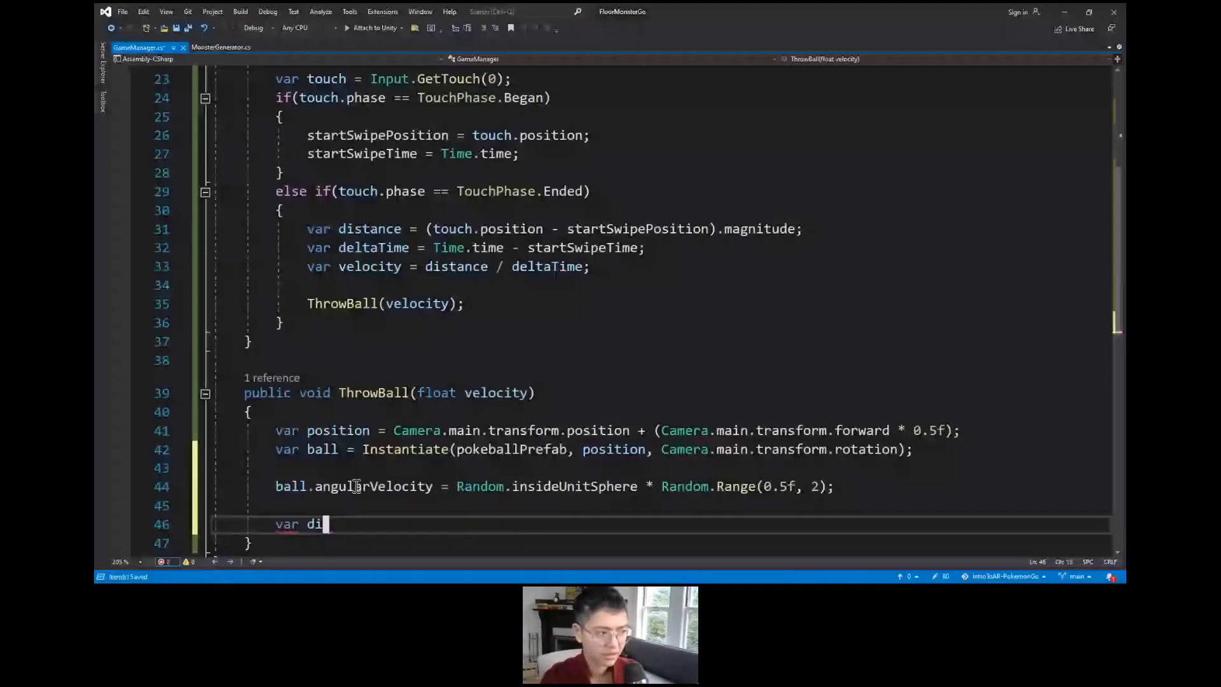
{"action": "type", "text": "rection"}
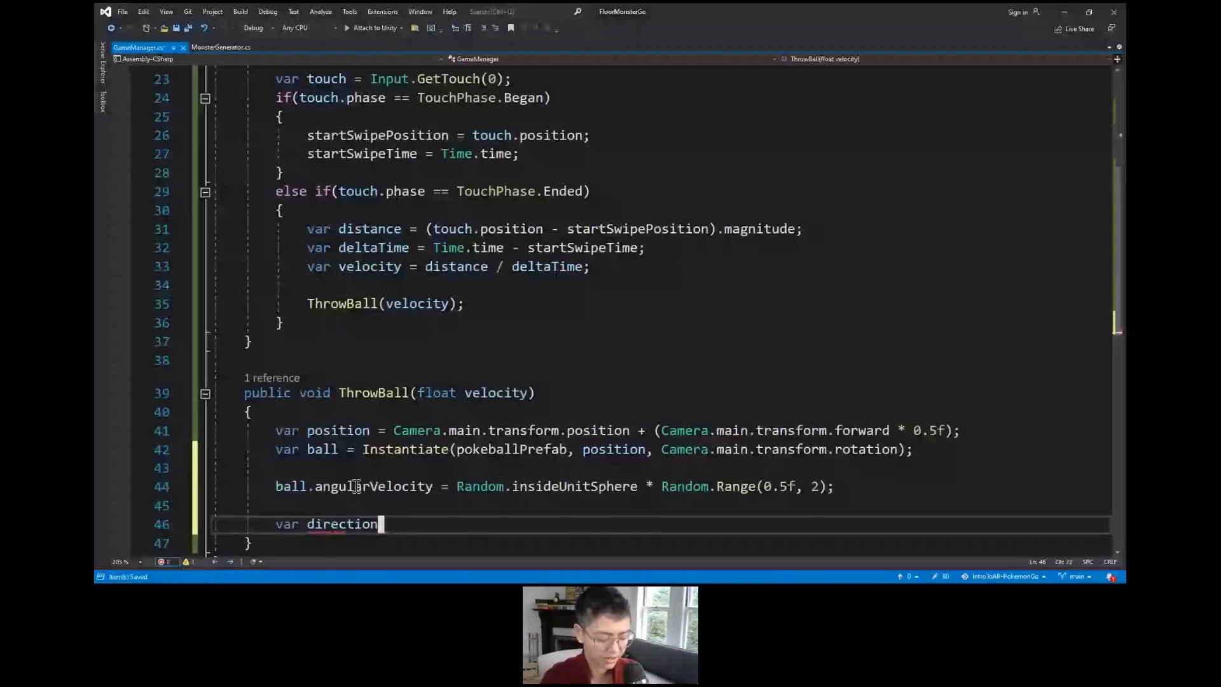
{"action": "type", "text": " = Vector3"}
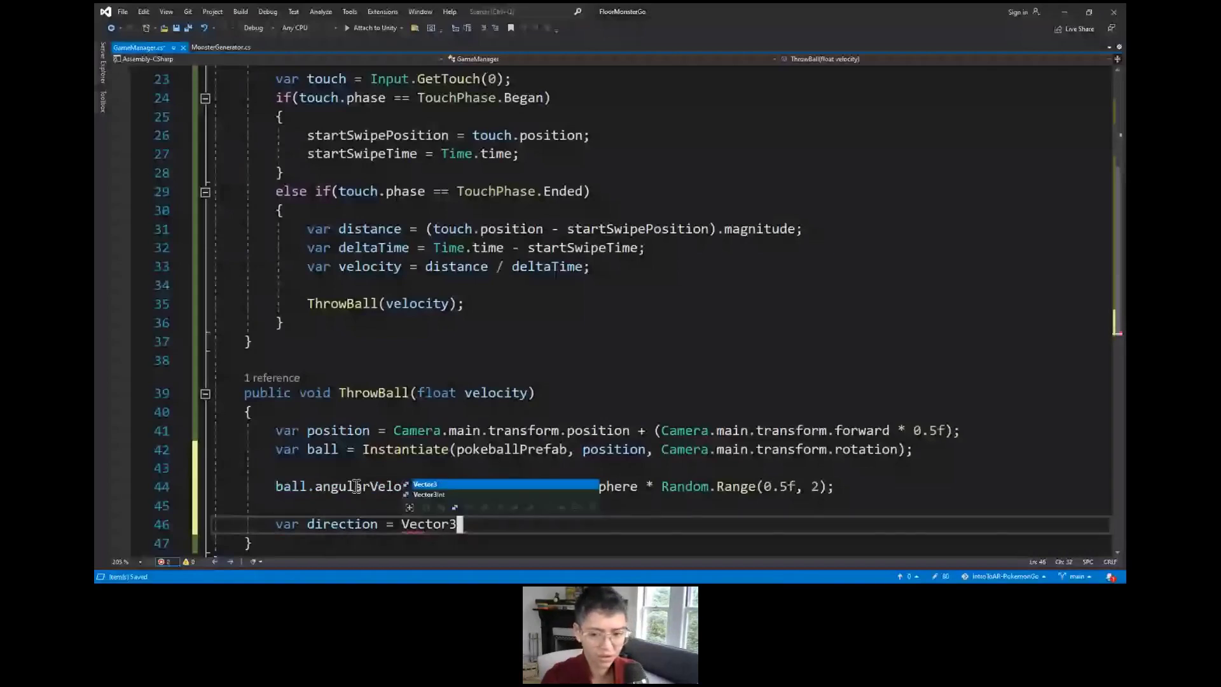
{"action": "type", "text": ".rot"}
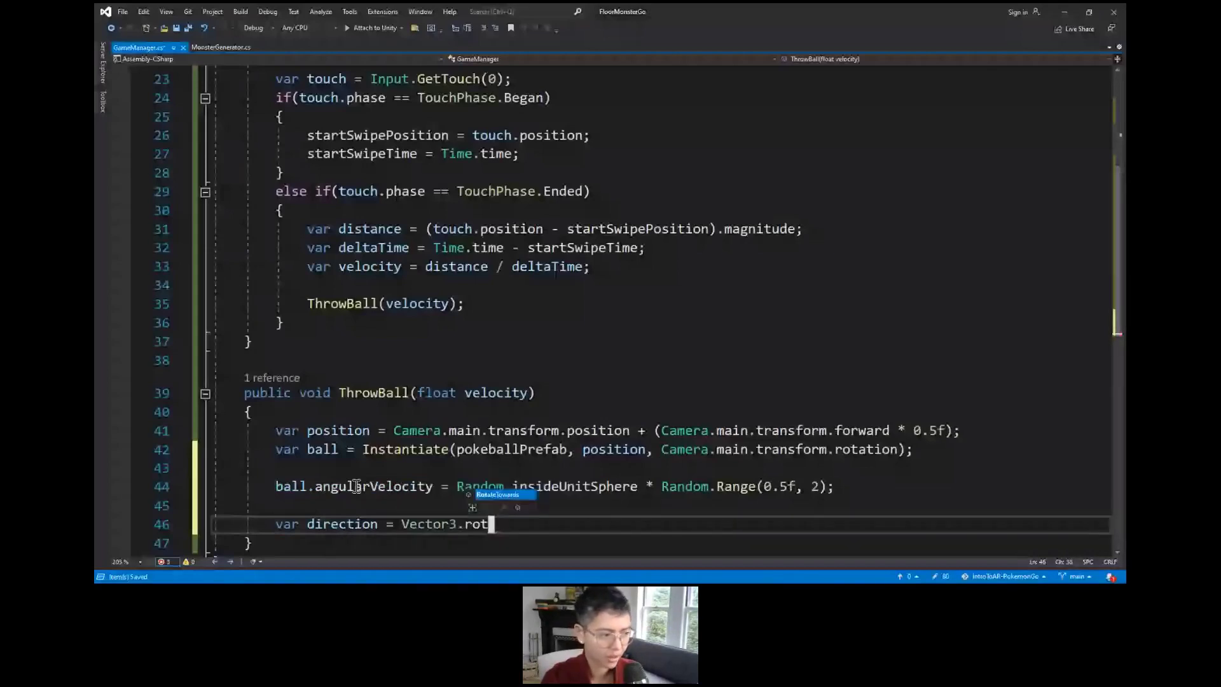
{"action": "type", "text": "("}
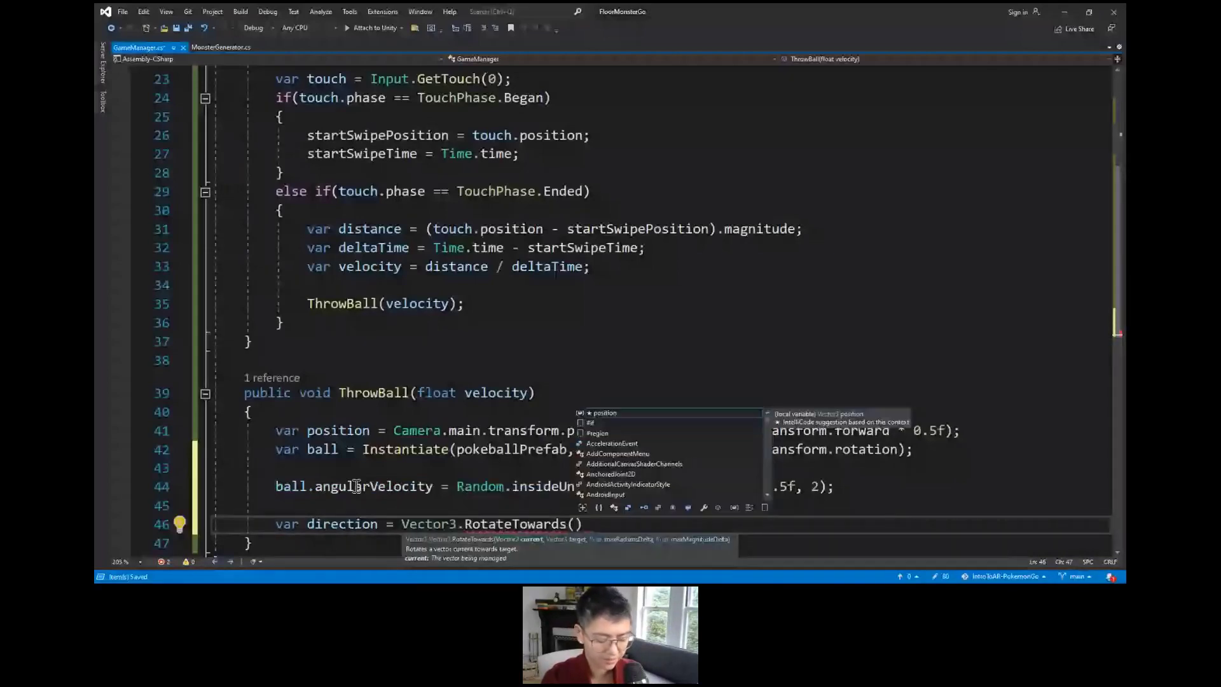
Step: Enter Camera.main.transform.forward and Vector3.up as the first two arguments of the RotateTowards call
{"action": "type", "text": "camera"}
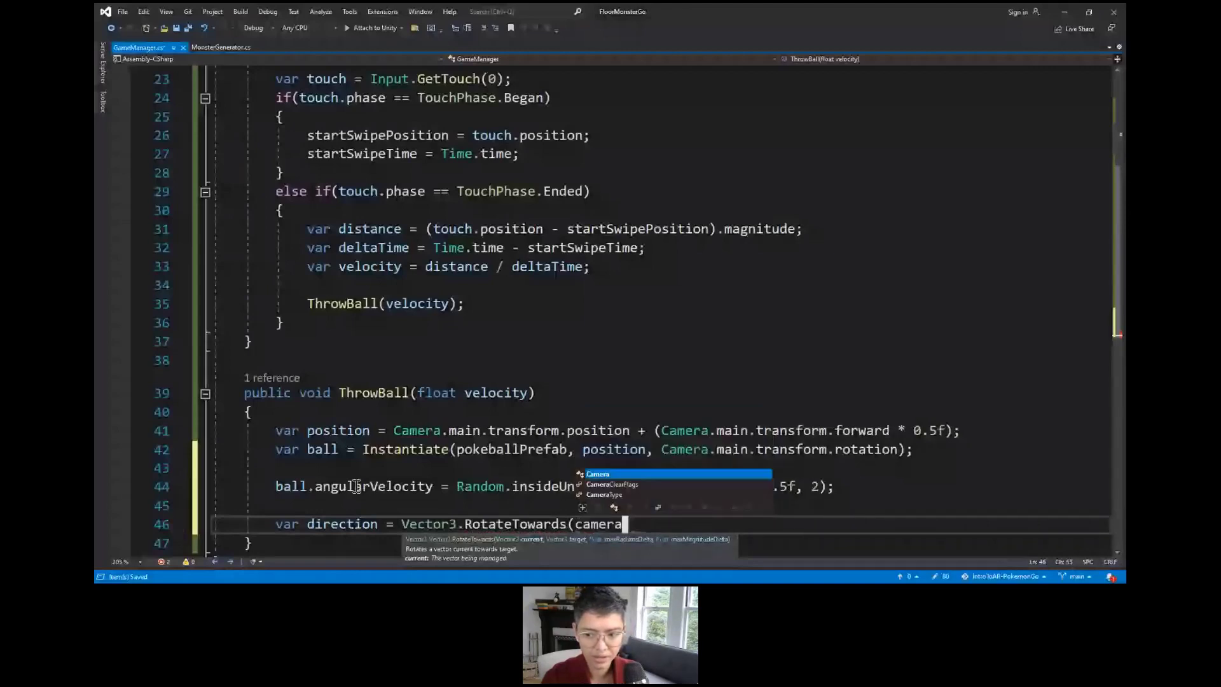
{"action": "type", "text": ".main.transform."}
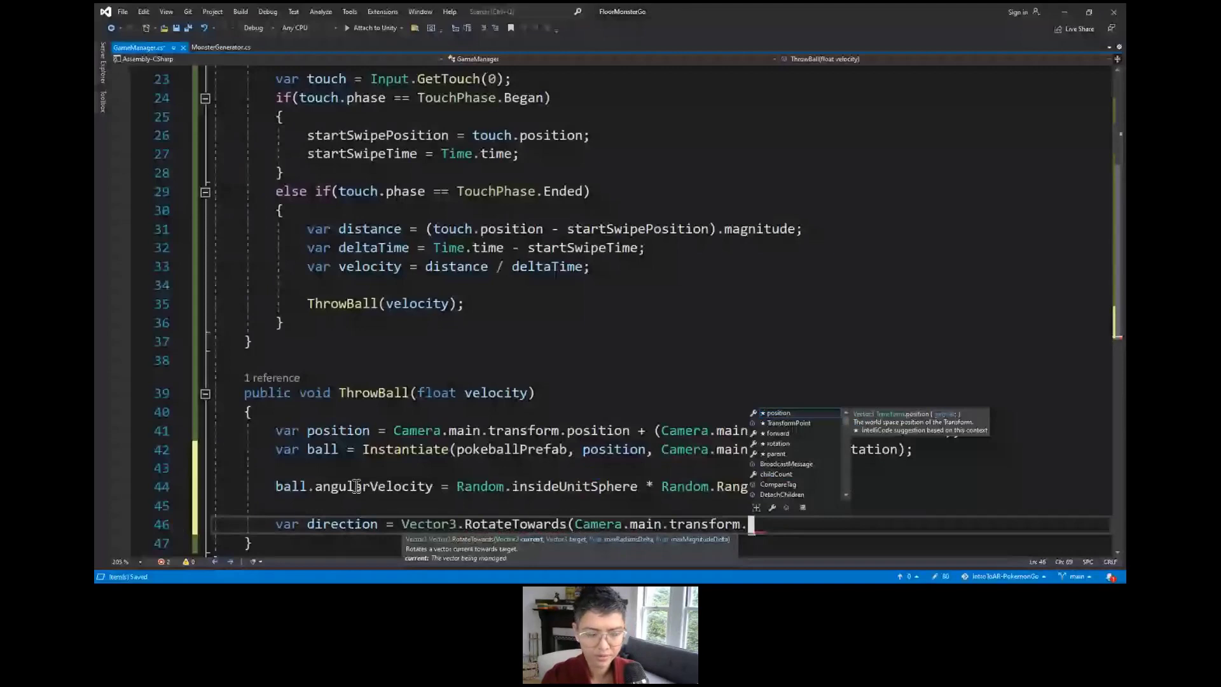
{"action": "type", "text": "forward"}
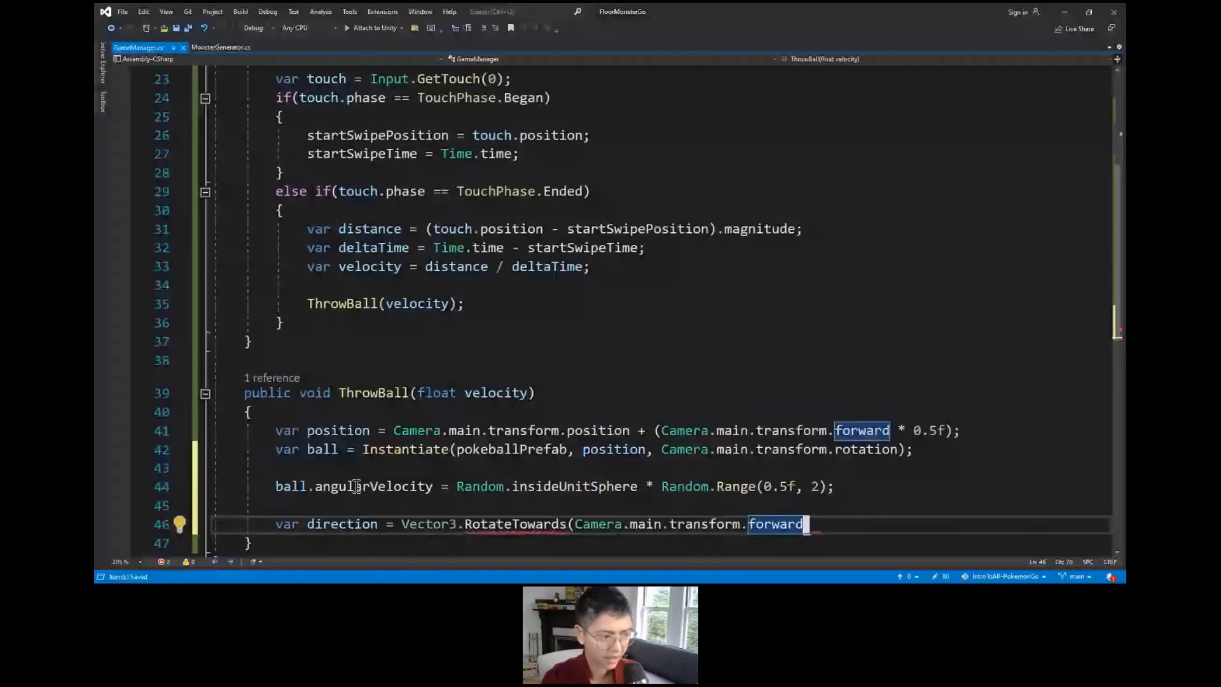
{"action": "type", "text": ","}
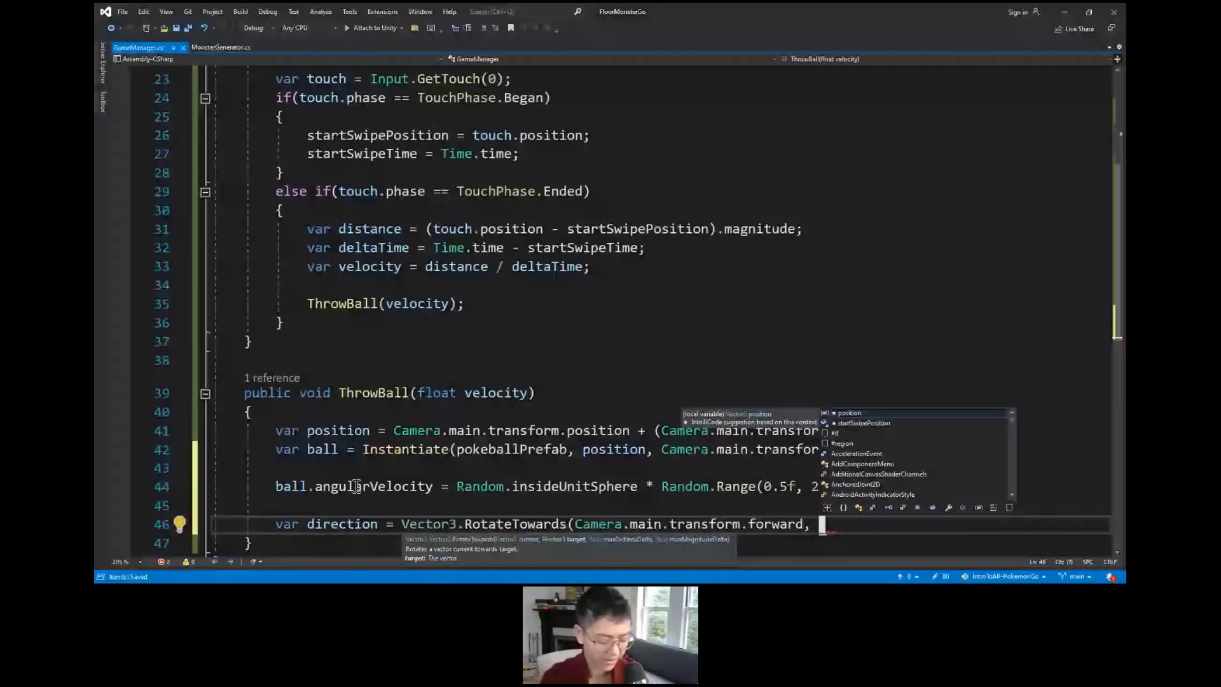
{"action": "type", "text": " Vector3"}
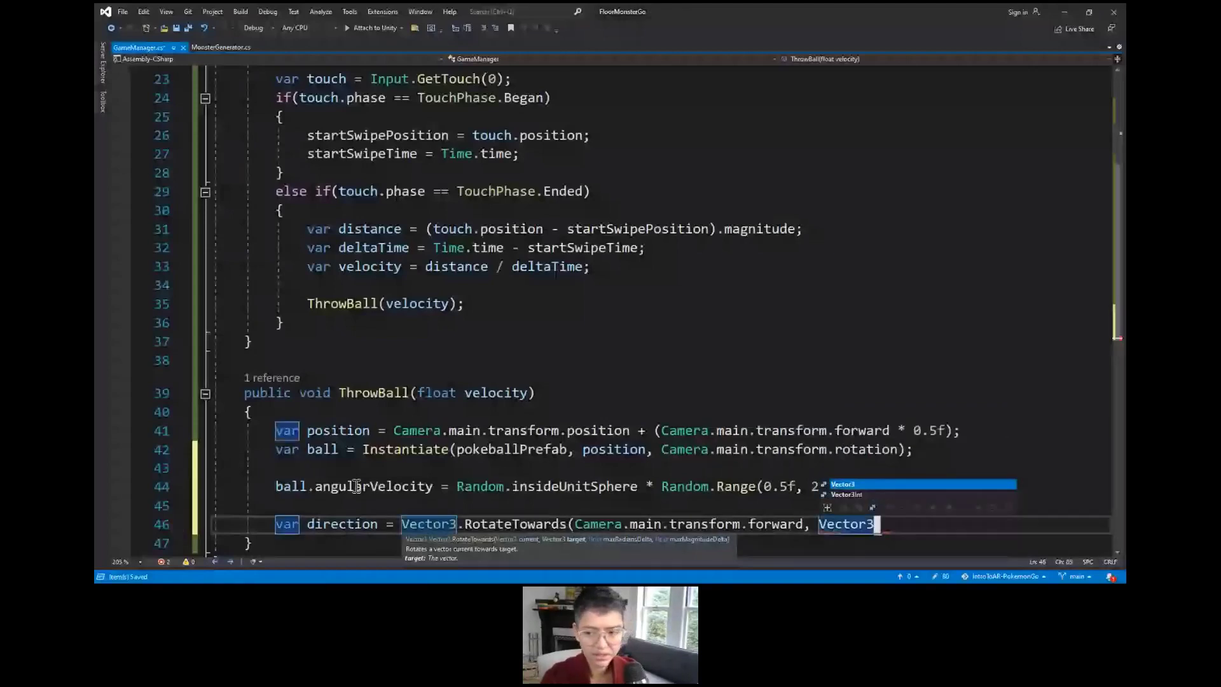
{"action": "type", "text": ".up,"}
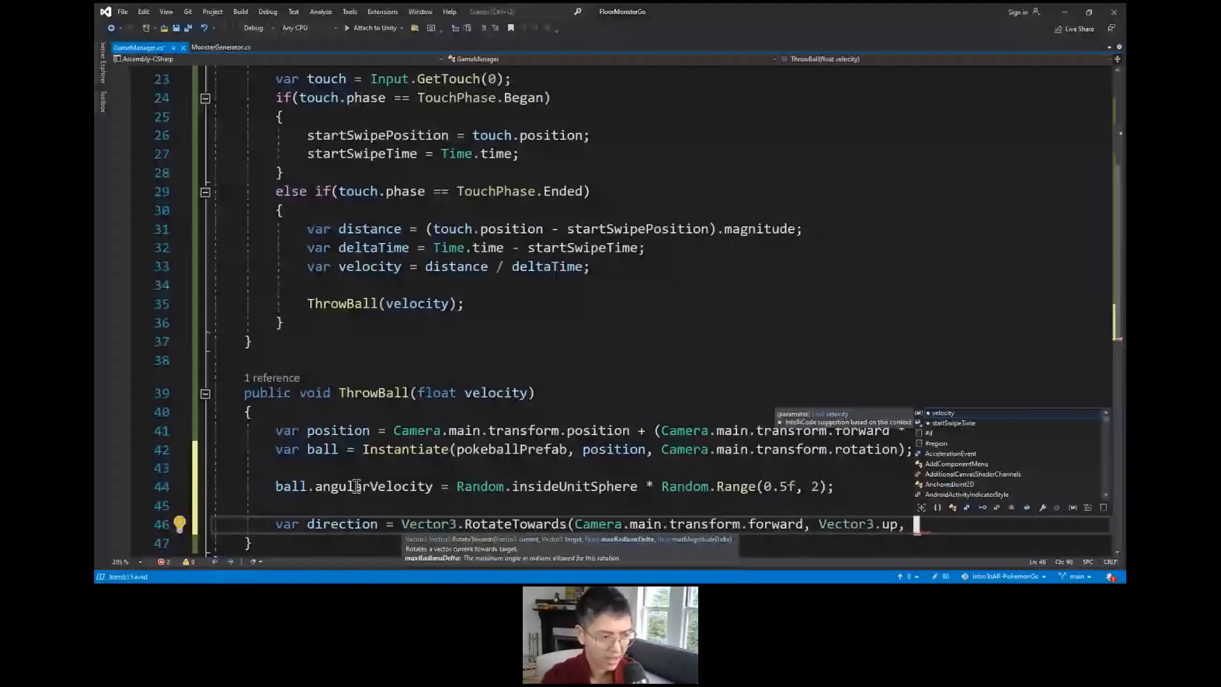
Step: Complete the RotateTowards call with Mathf.Deg2Rad * 30 and 0 as the last two arguments and end the statement
{"action": "type", "text": "Math"}
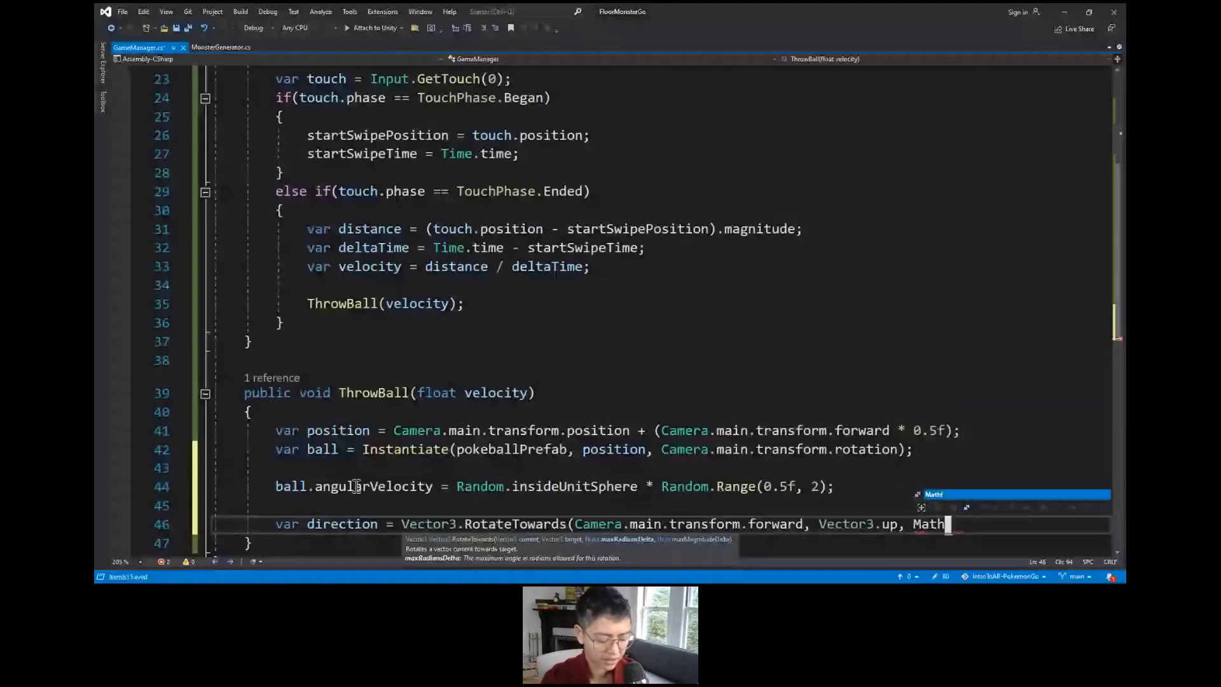
{"action": "type", "text": "f.de"}
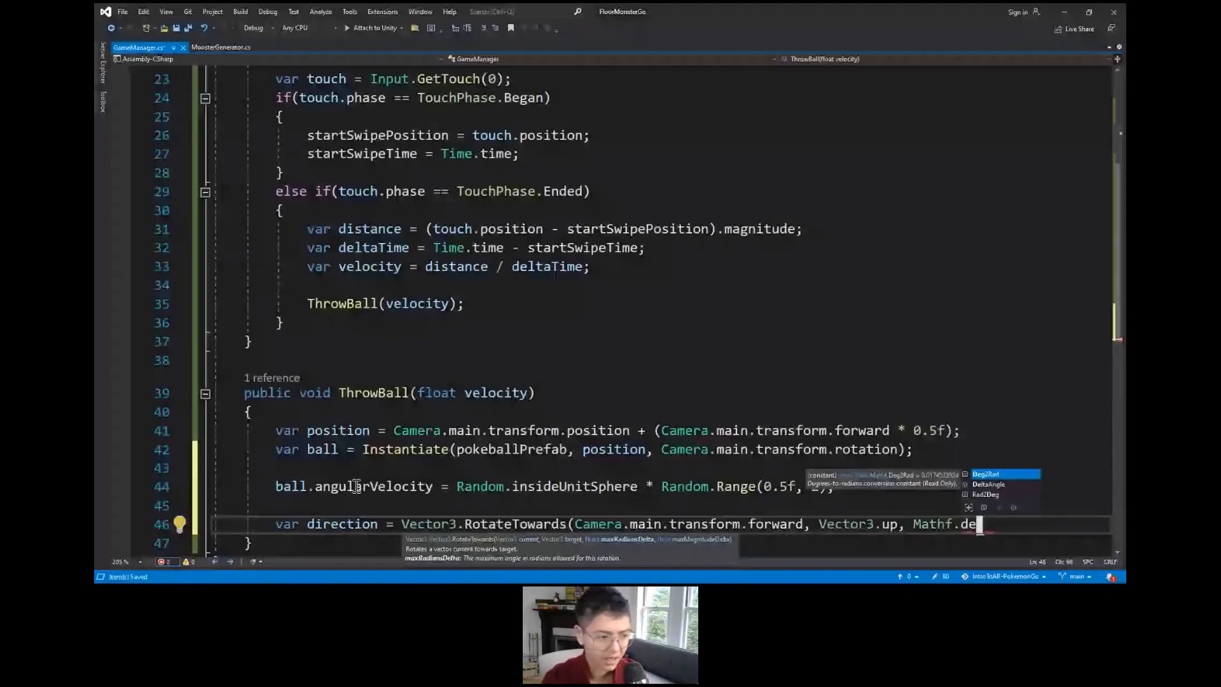
{"action": "key", "text": "Tab"}
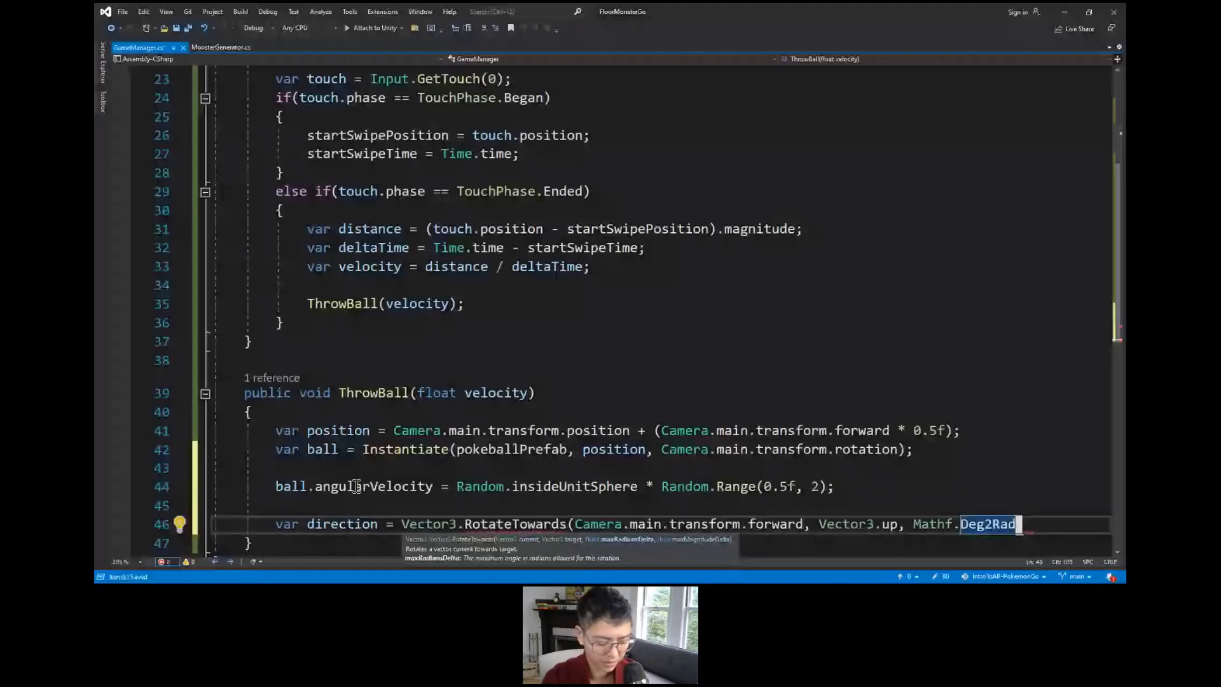
{"action": "type", "text": "*"}
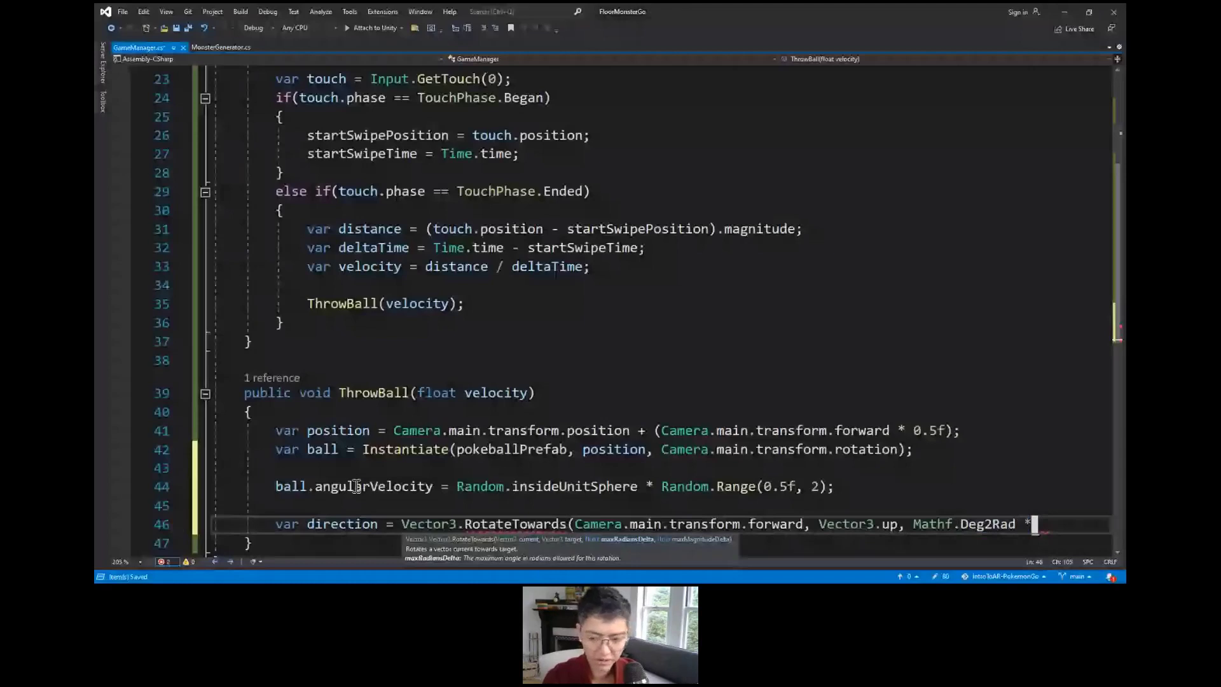
{"action": "type", "text": " 30, 0"}
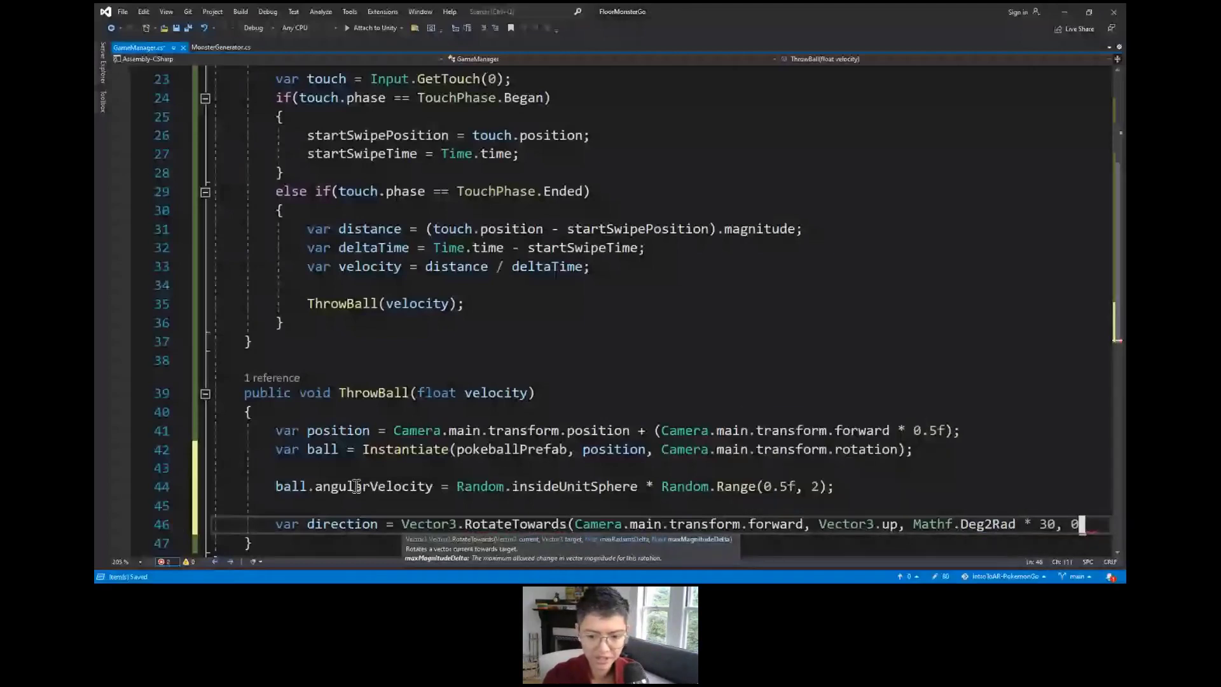
{"action": "type", "text": ");"}
Step: On a new line below the direction declaration, start assigning ball.velocity = direction * velocity
{"action": "key", "text": "Return"}
{"action": "scroll", "coordinate": [459, 416], "scroll_direction": "down", "scroll_amount": 3}
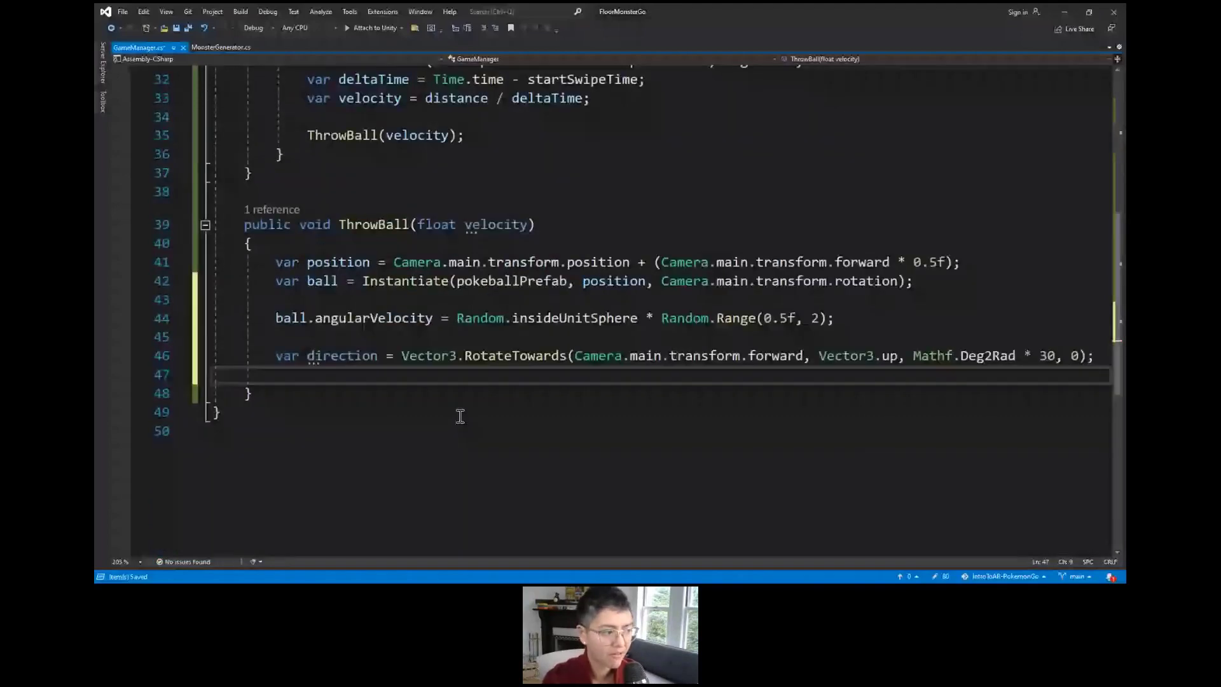
{"action": "scroll", "coordinate": [460, 416], "scroll_direction": "down", "scroll_amount": 1}
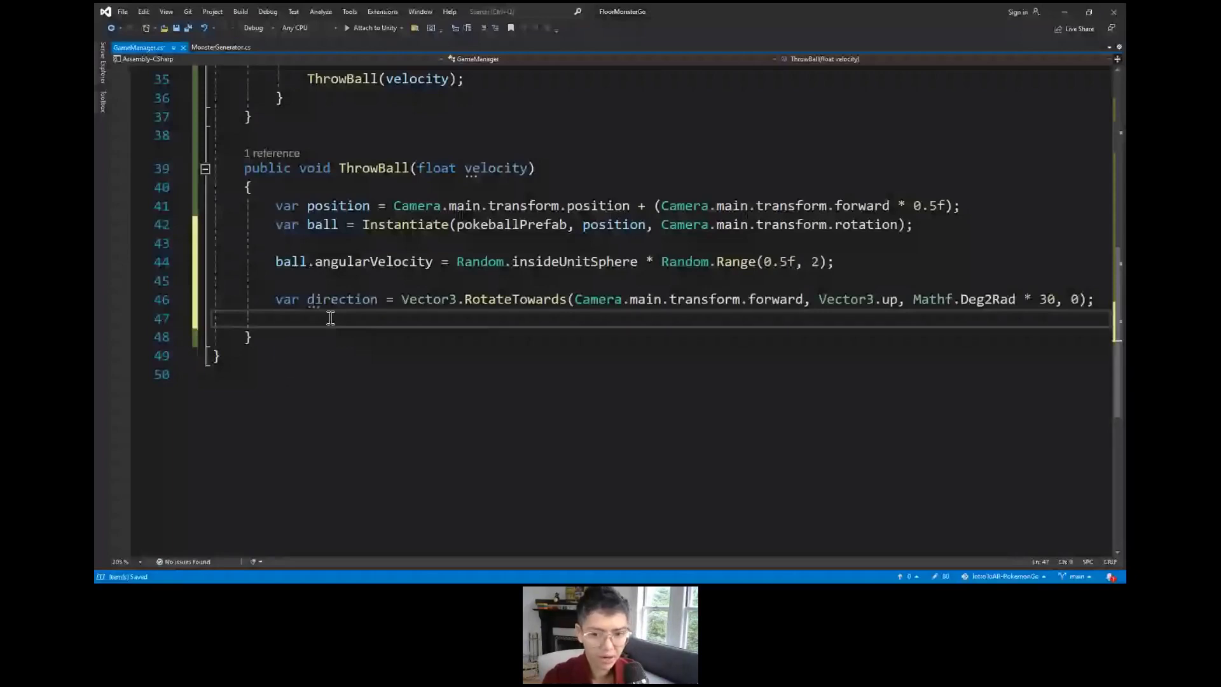
{"action": "type", "text": "ball"}
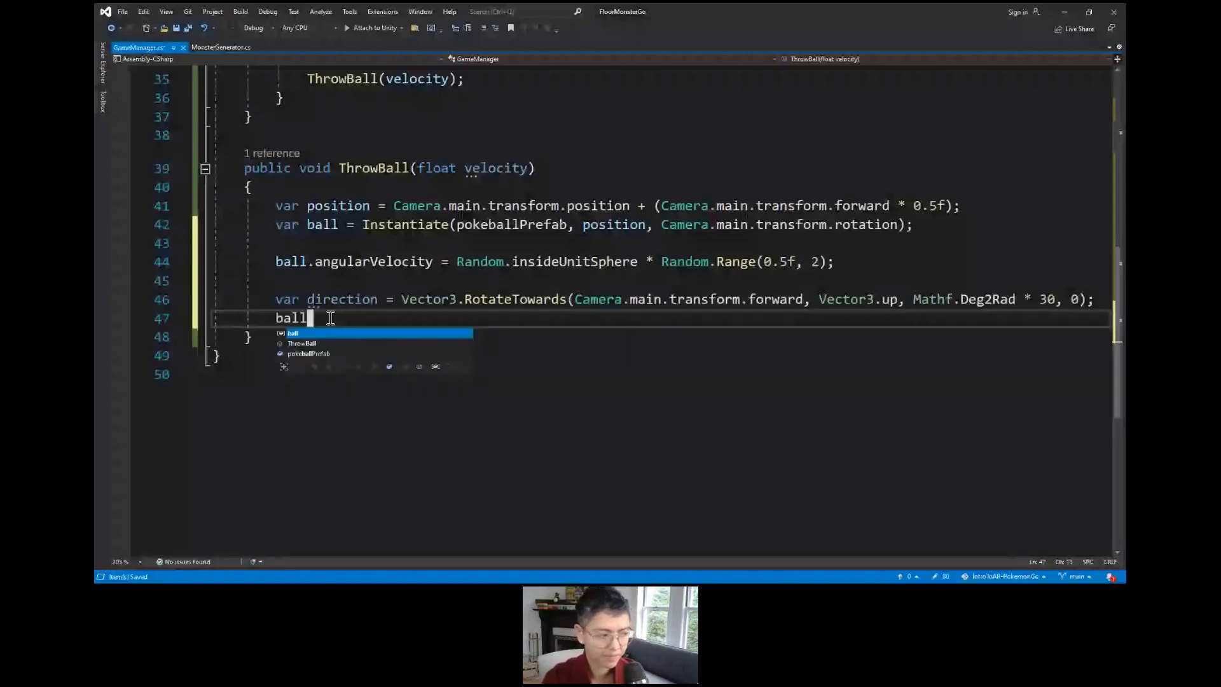
{"action": "type", "text": ".velocity = "}
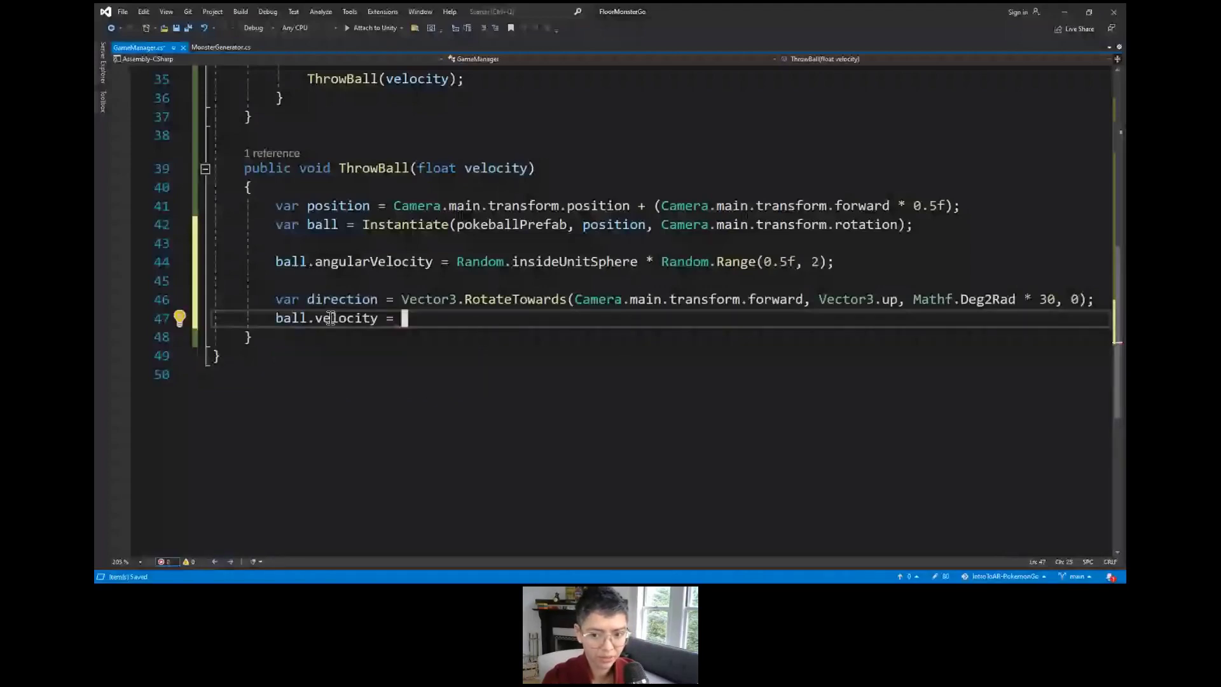
{"action": "type", "text": "direction * "}
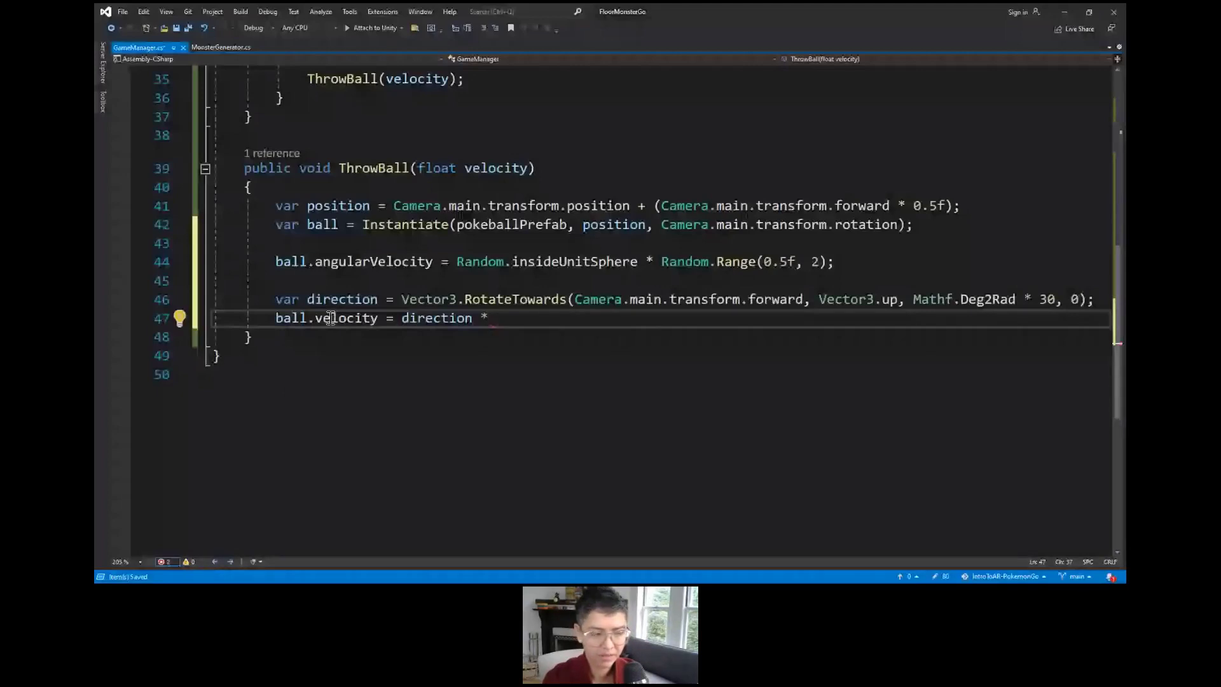
{"action": "type", "text": "velocity"}
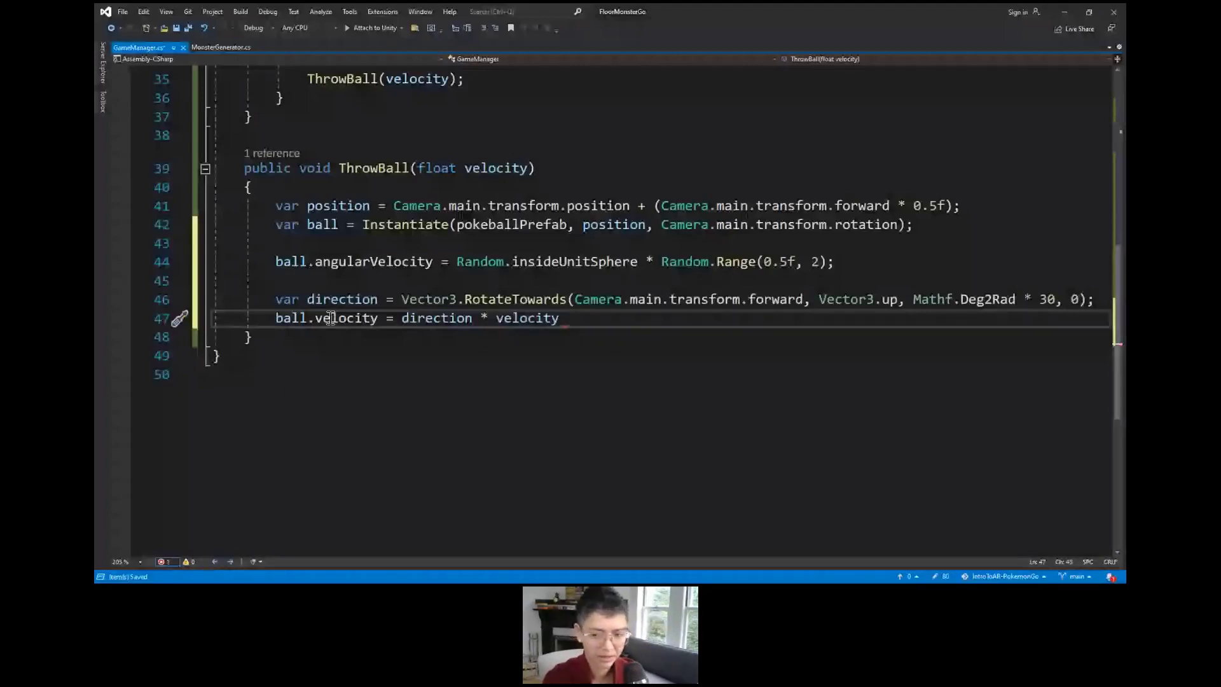
Step: Complete the ball.velocity assignment by also multiplying by 0.001f; and save the script
{"action": "type", "text": " * "}
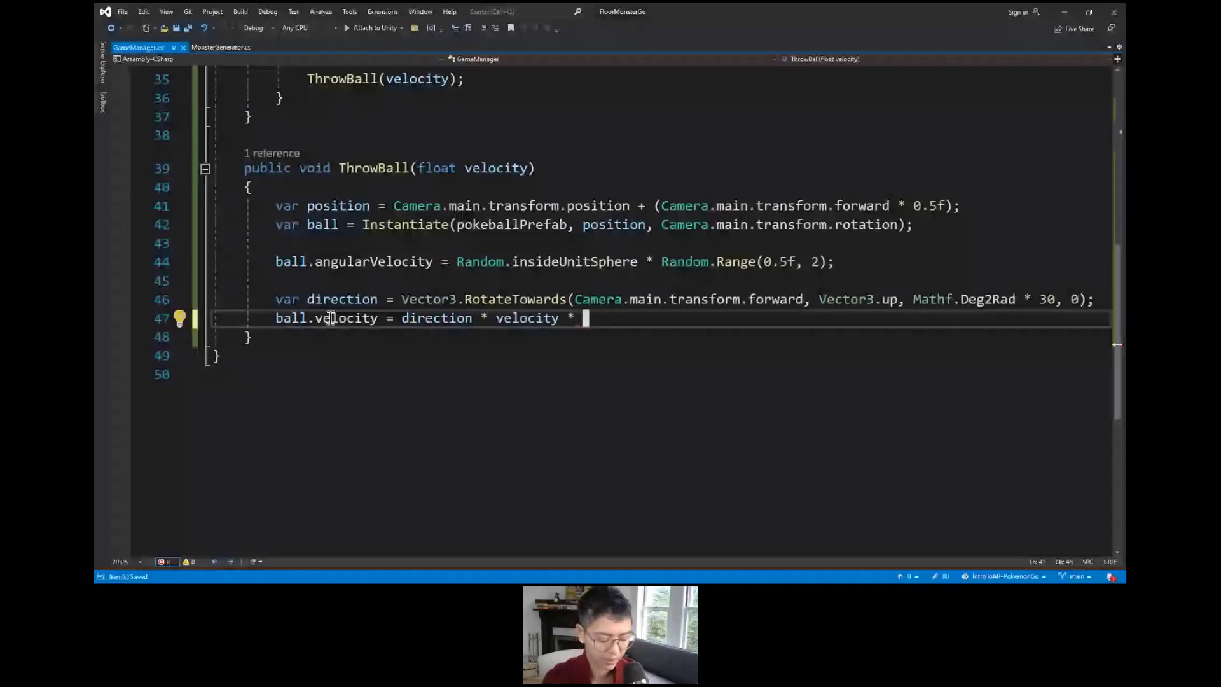
{"action": "type", "text": "0.01"}
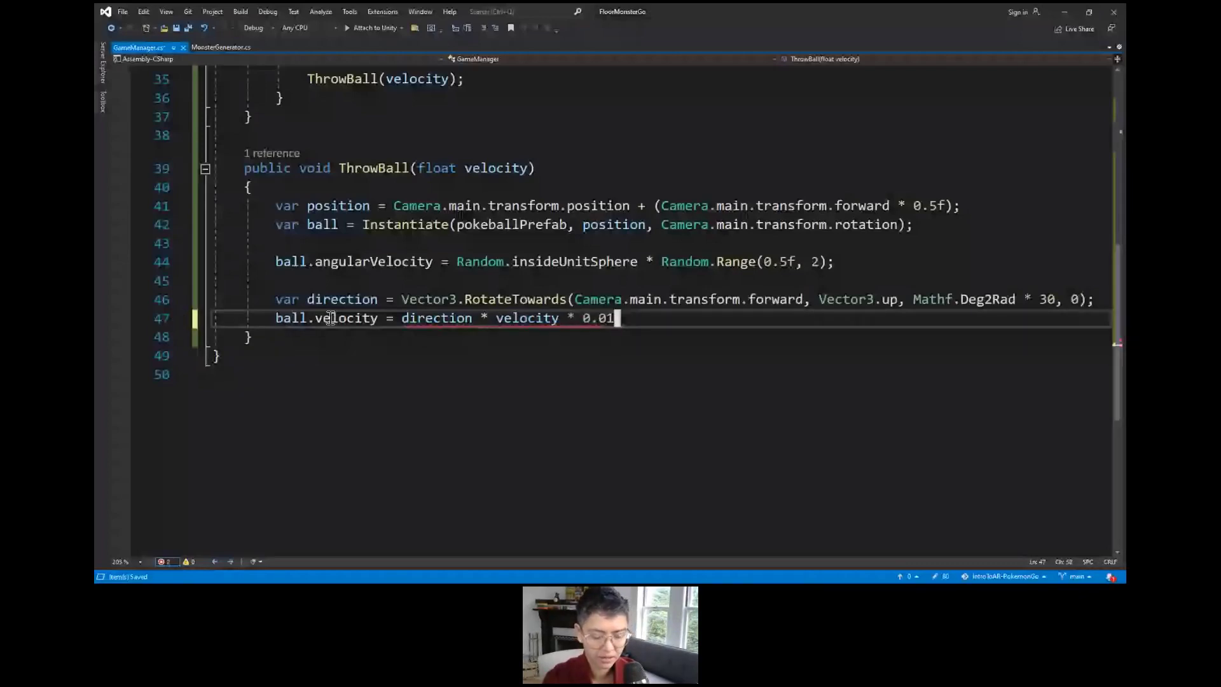
{"action": "key", "text": "BackSpace"}
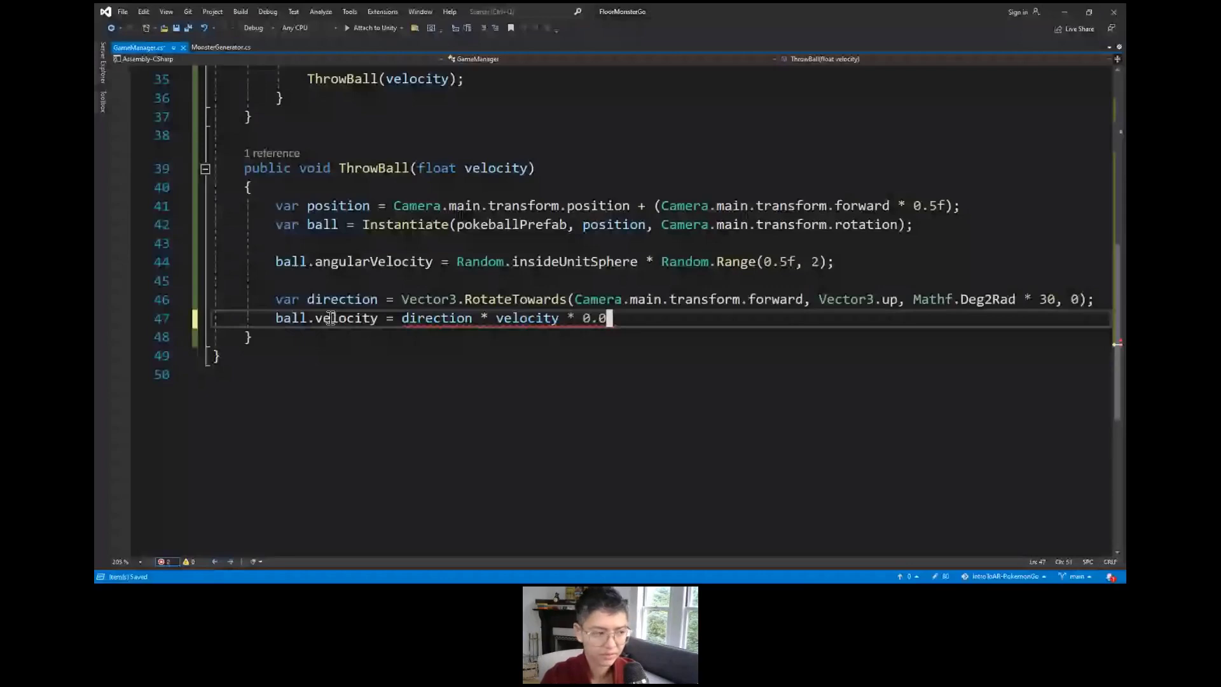
{"action": "type", "text": "01f"}
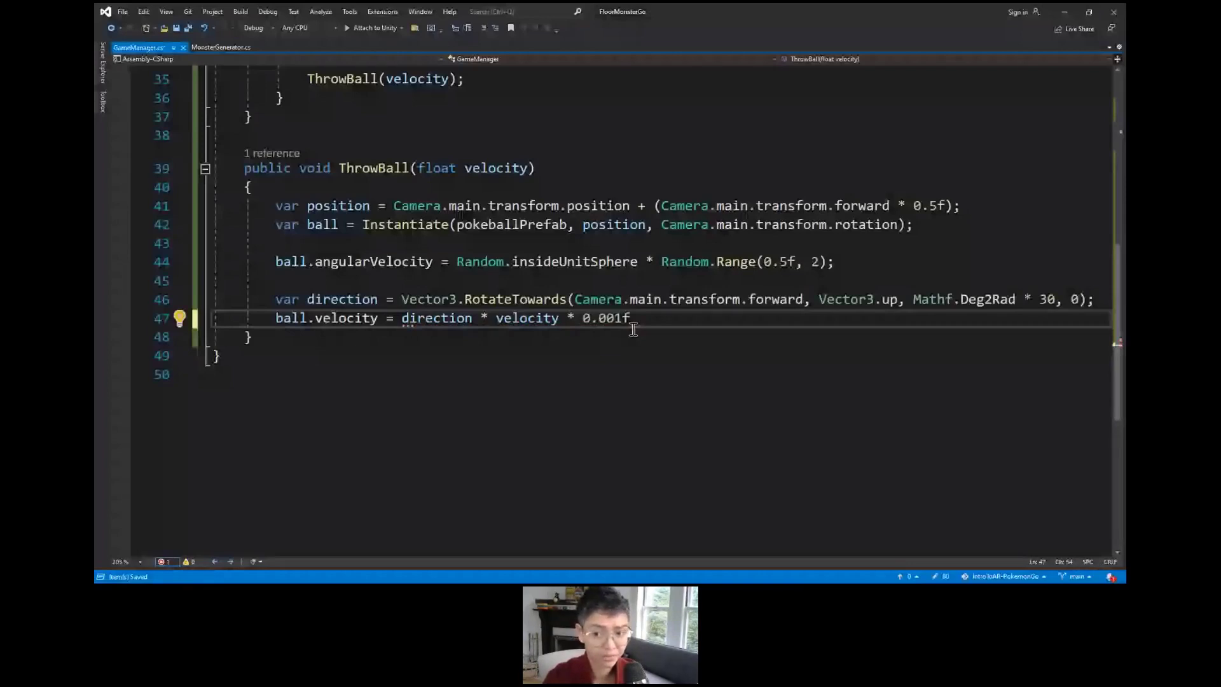
{"action": "type", "text": ";"}
{"action": "key", "text": "ctrl+s"}
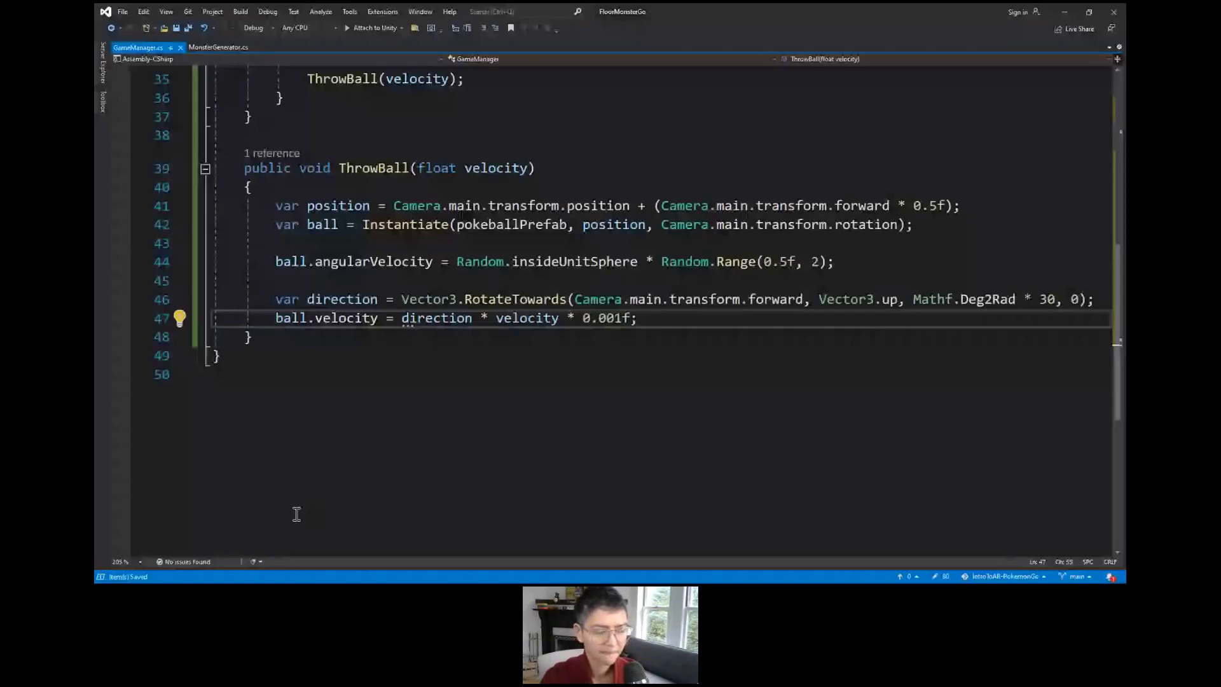
{"action": "left_click", "coordinate": [483, 318]}
{"action": "scroll", "coordinate": [486, 372], "scroll_direction": "up", "scroll_amount": 2}
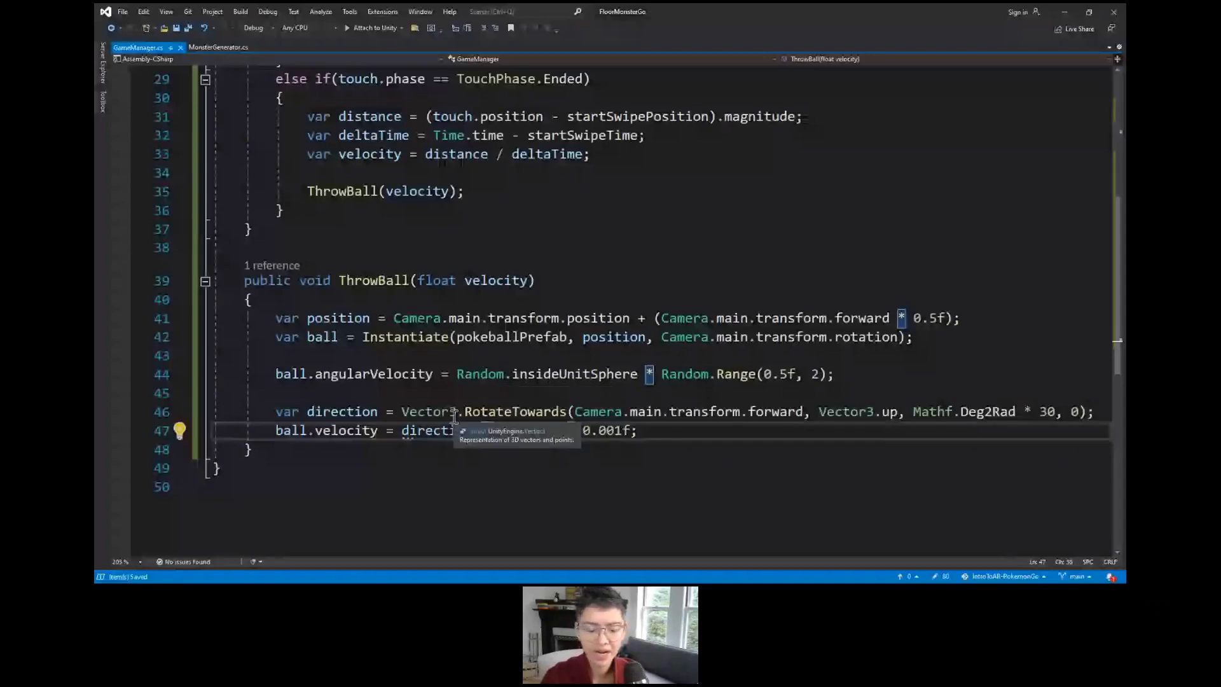
Step: Switch to Unity, assign the monster tag to the Monster prefab in the Prefabs folder, and save the scene
{"action": "key", "text": "alt+Tab"}
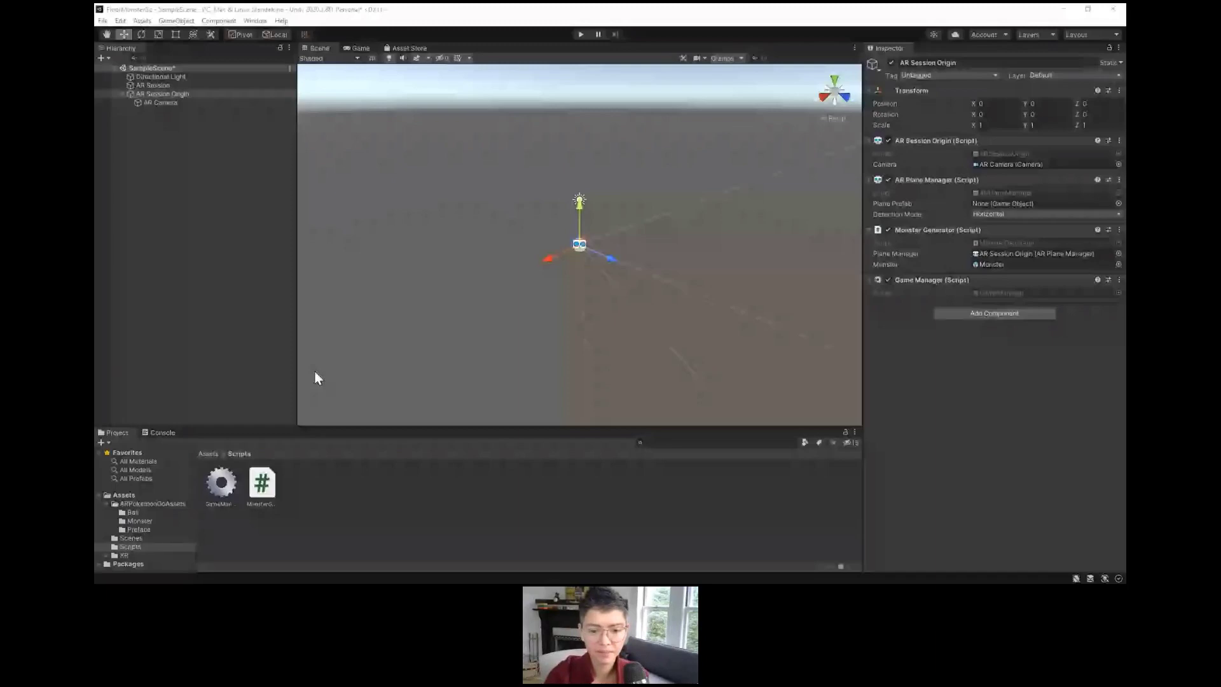
{"action": "left_click", "coordinate": [140, 522]}
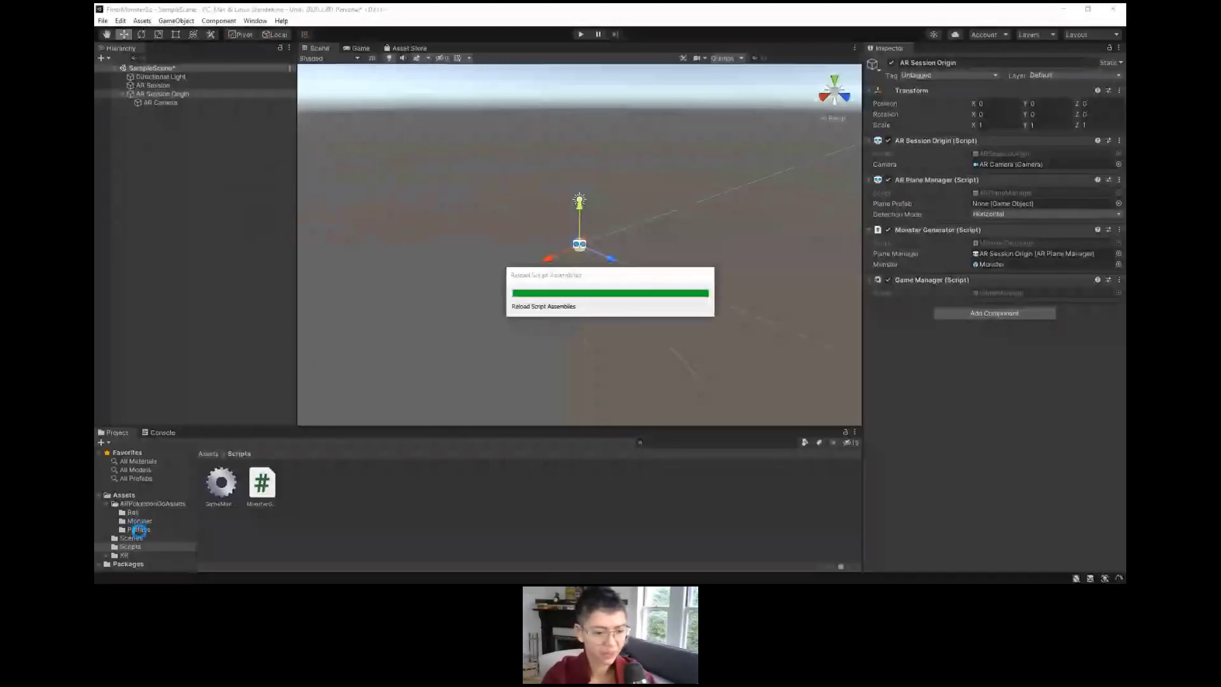
{"action": "left_click", "coordinate": [139, 530]}
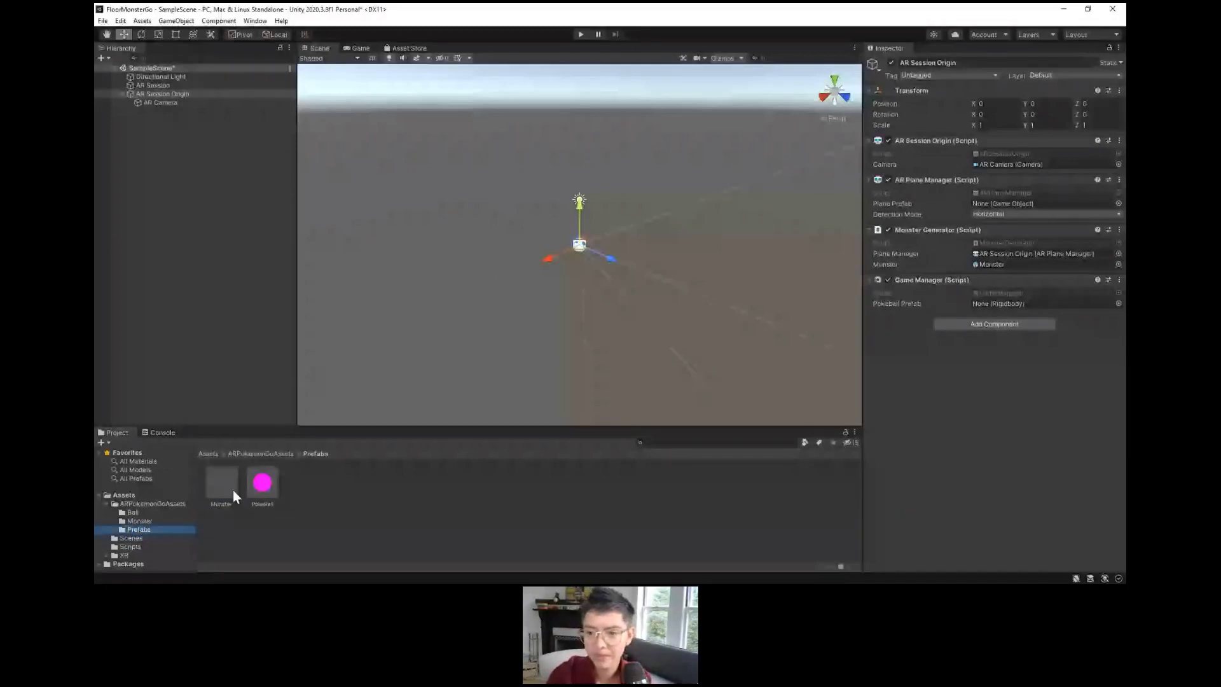
{"action": "left_click", "coordinate": [262, 483]}
{"action": "left_click", "coordinate": [965, 178]}
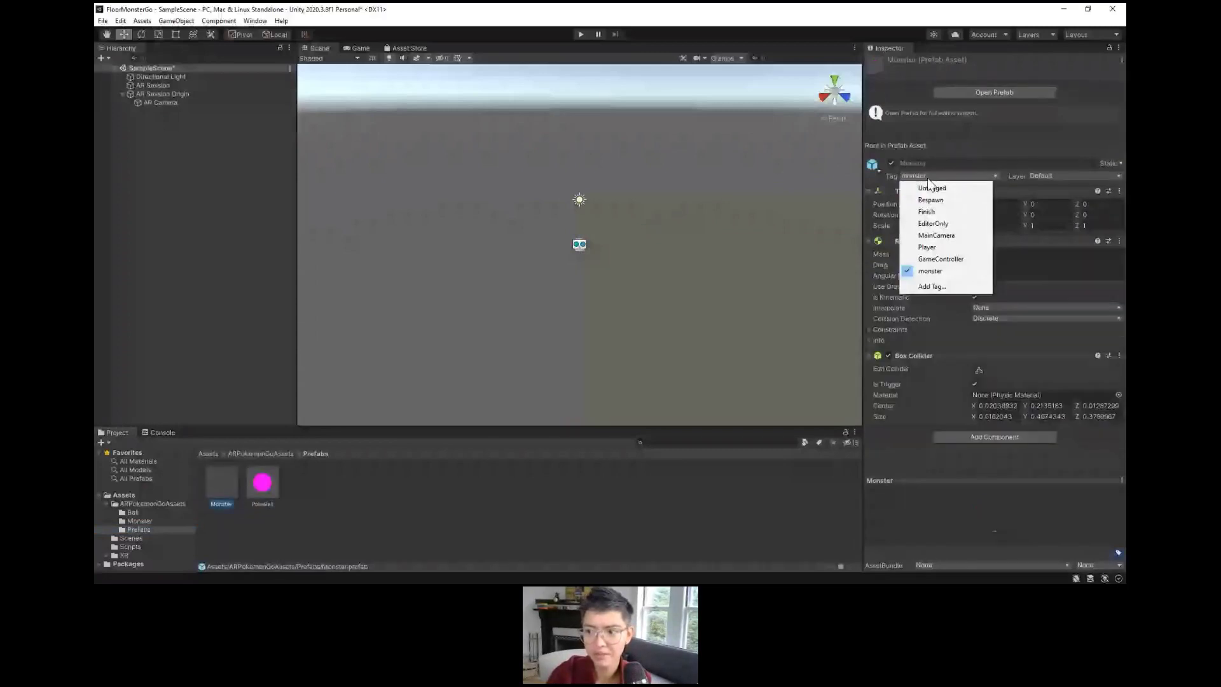
{"action": "left_click", "coordinate": [917, 271]}
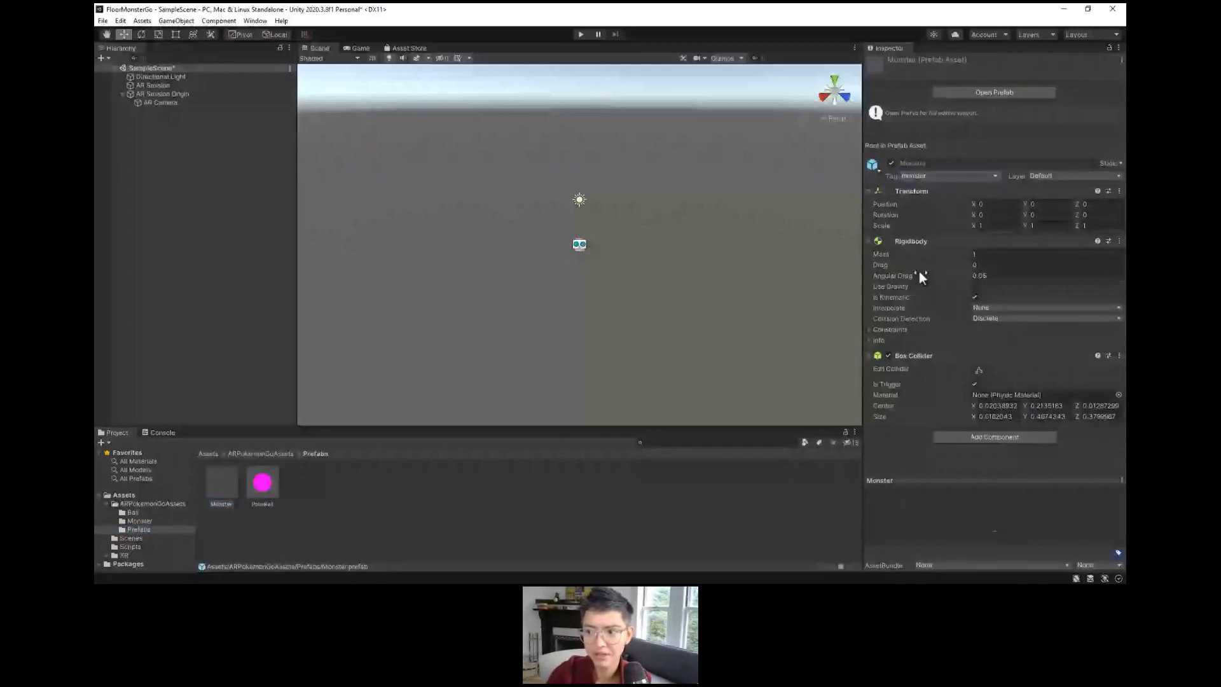
{"action": "left_click", "coordinate": [156, 243]}
{"action": "key", "text": "ctrl+s"}
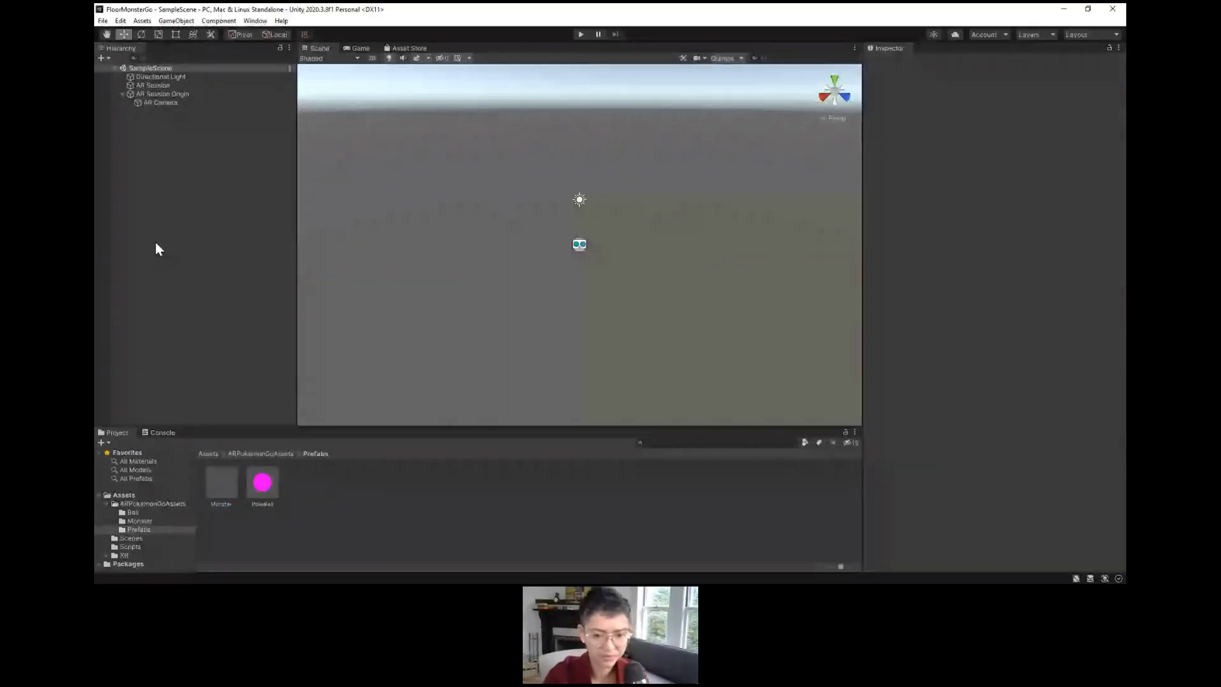
Step: Create a new C# script named Ball in the Scripts folder
{"action": "left_click", "coordinate": [262, 487]}
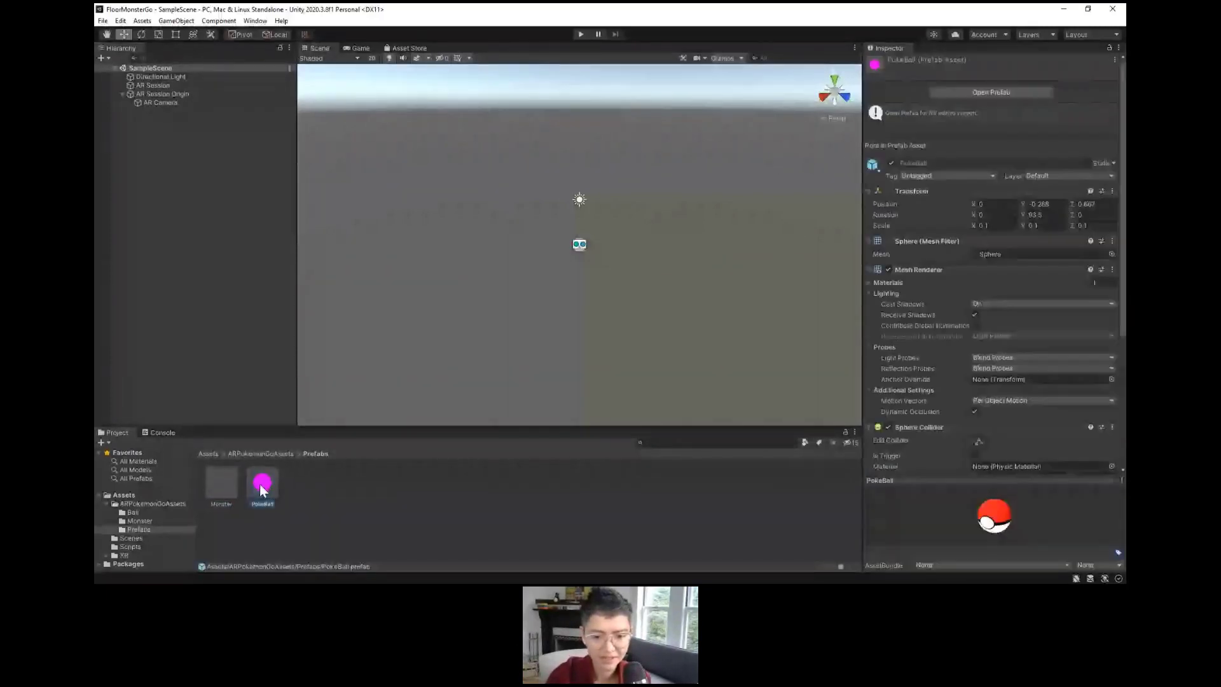
{"action": "left_click", "coordinate": [130, 546]}
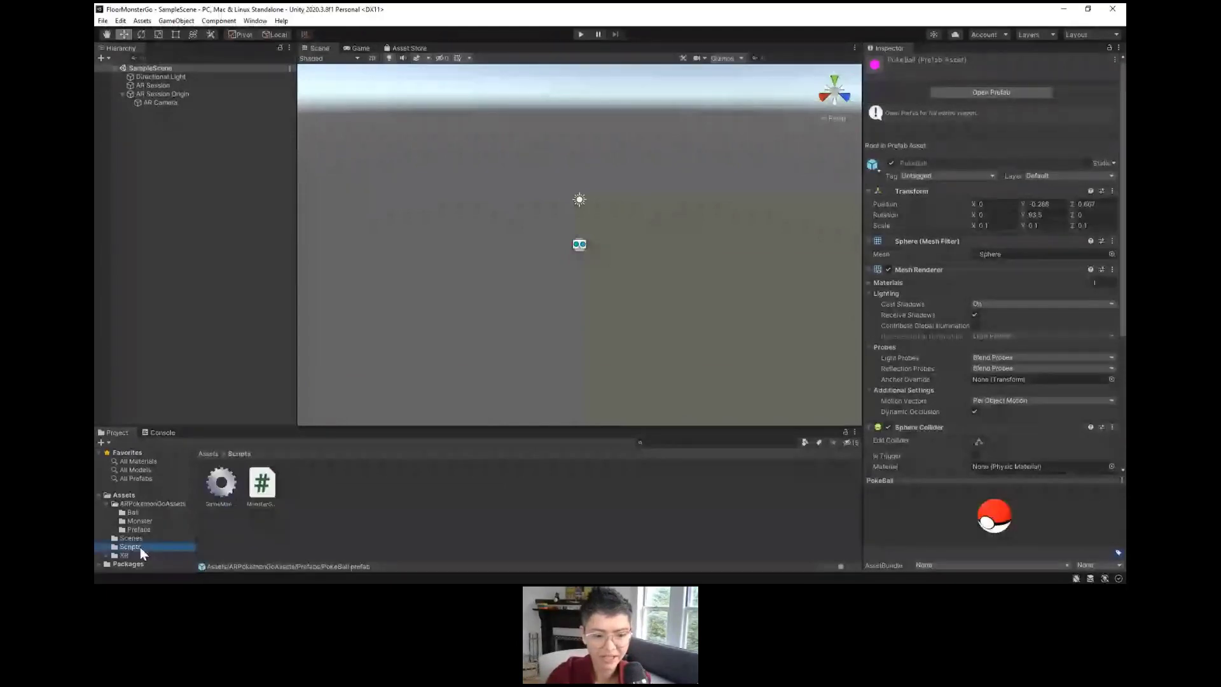
{"action": "right_click", "coordinate": [303, 500]}
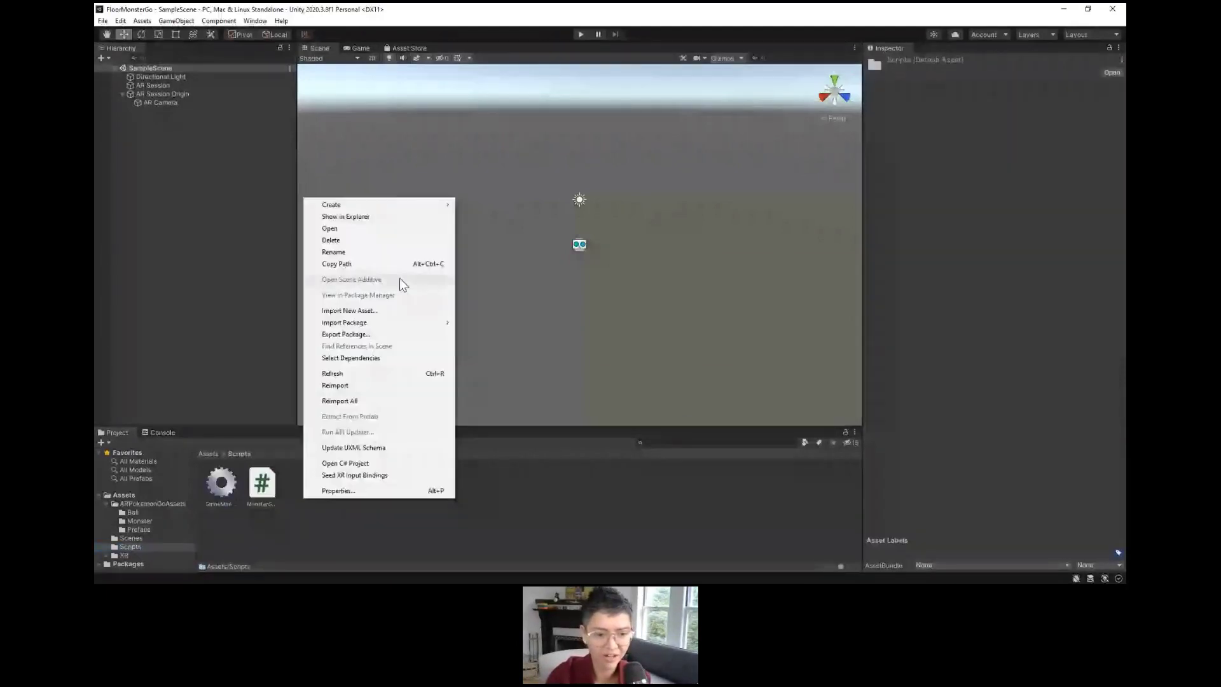
{"action": "mouse_move", "coordinate": [390, 207]}
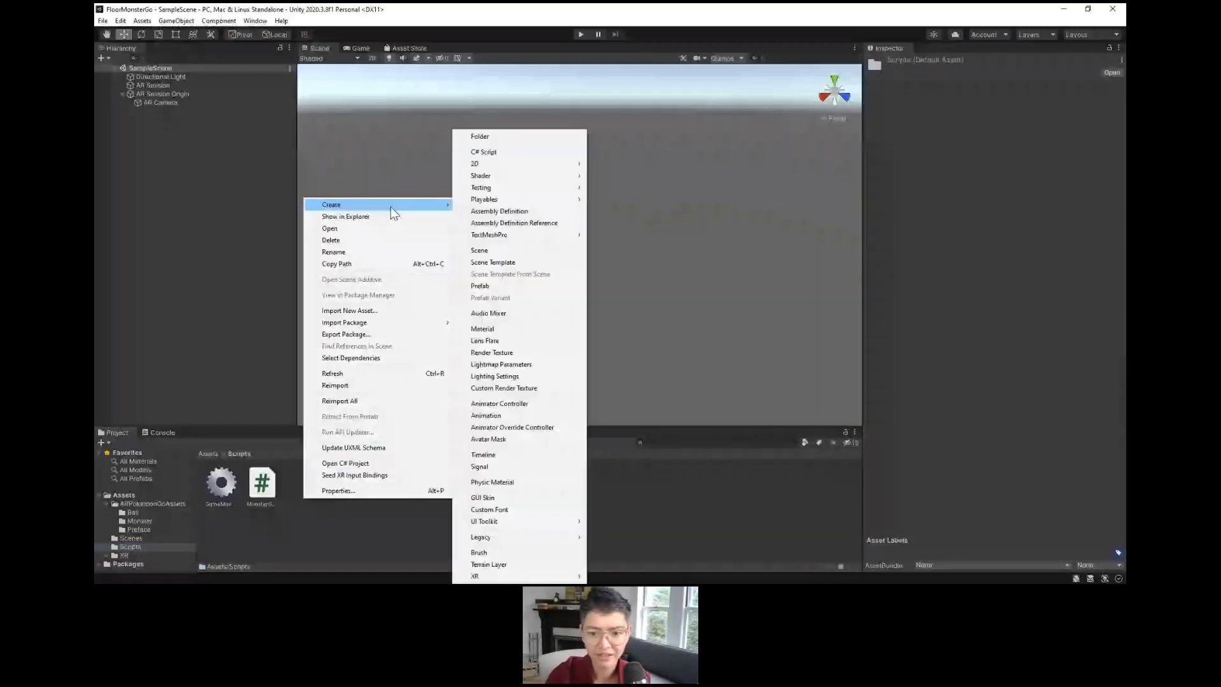
{"action": "left_click", "coordinate": [485, 152]}
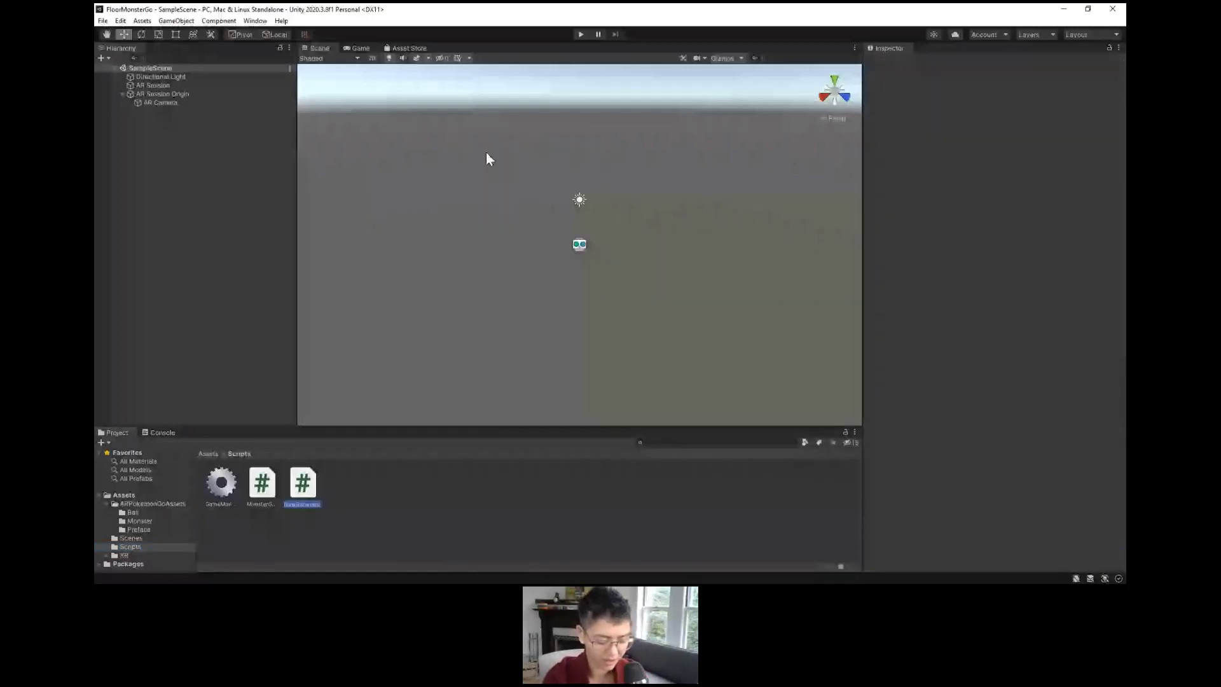
{"action": "type", "text": "Ball"}
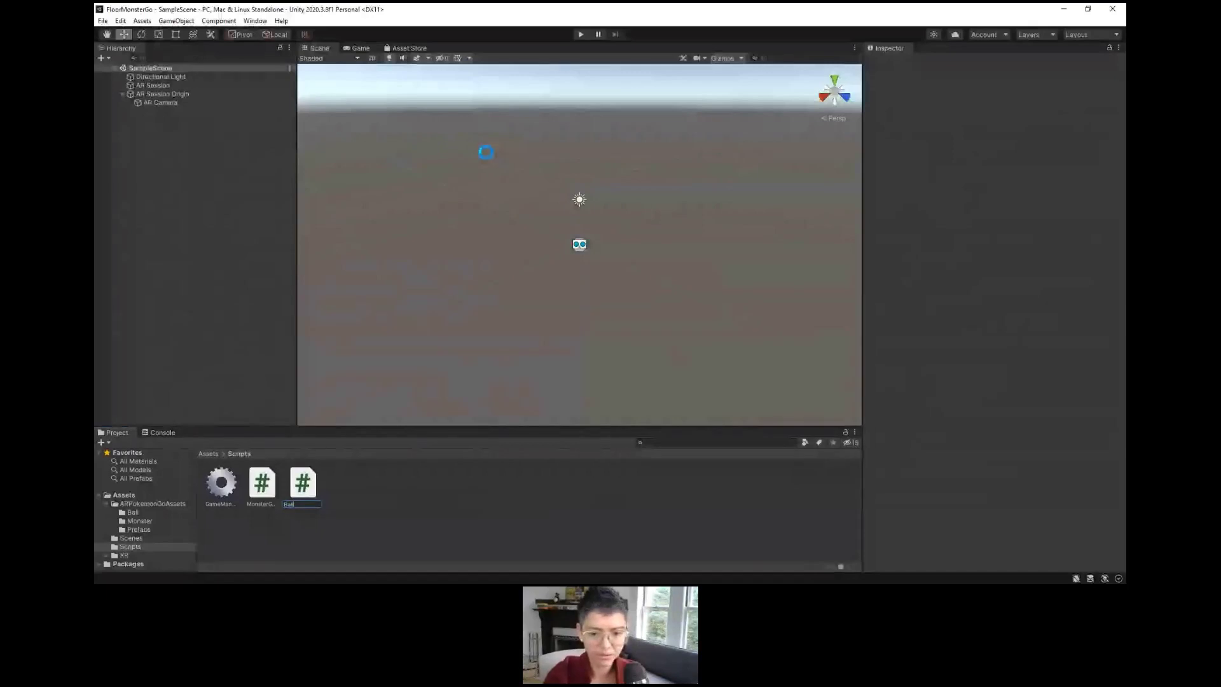
Step: Confirm Ball as the new script's name and open the script in Visual Studio
{"action": "key", "text": "Return"}
{"action": "key", "text": "alt+Tab"}
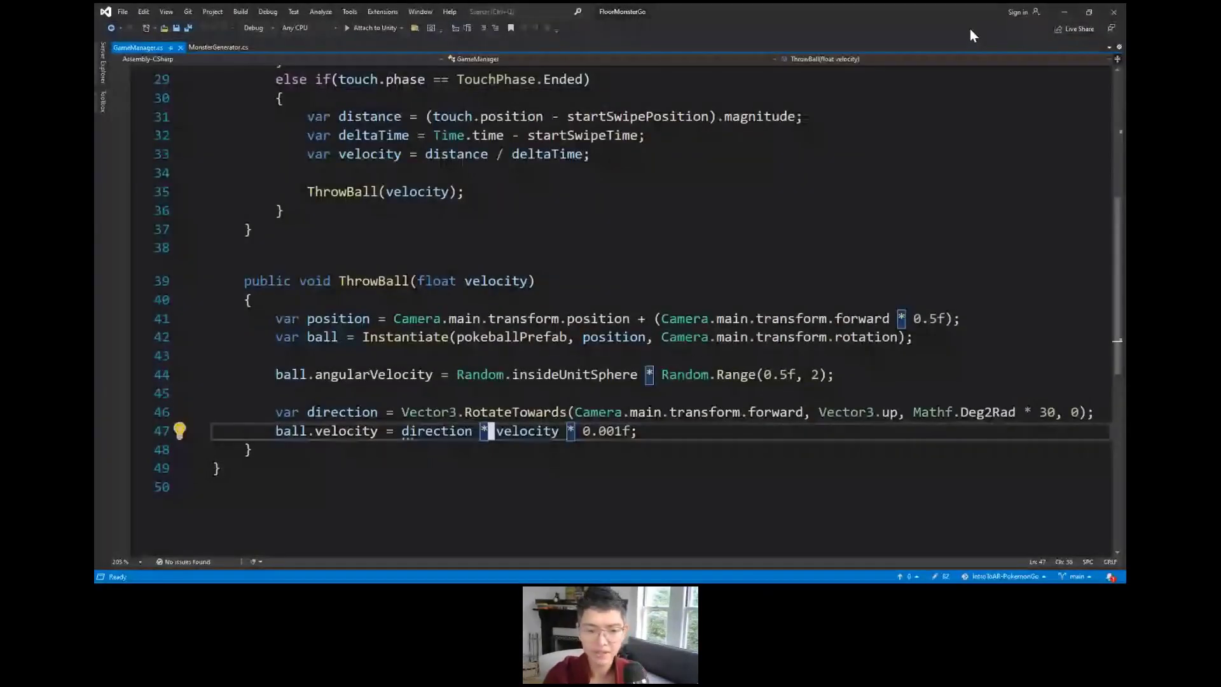
{"action": "key", "text": "alt+Tab"}
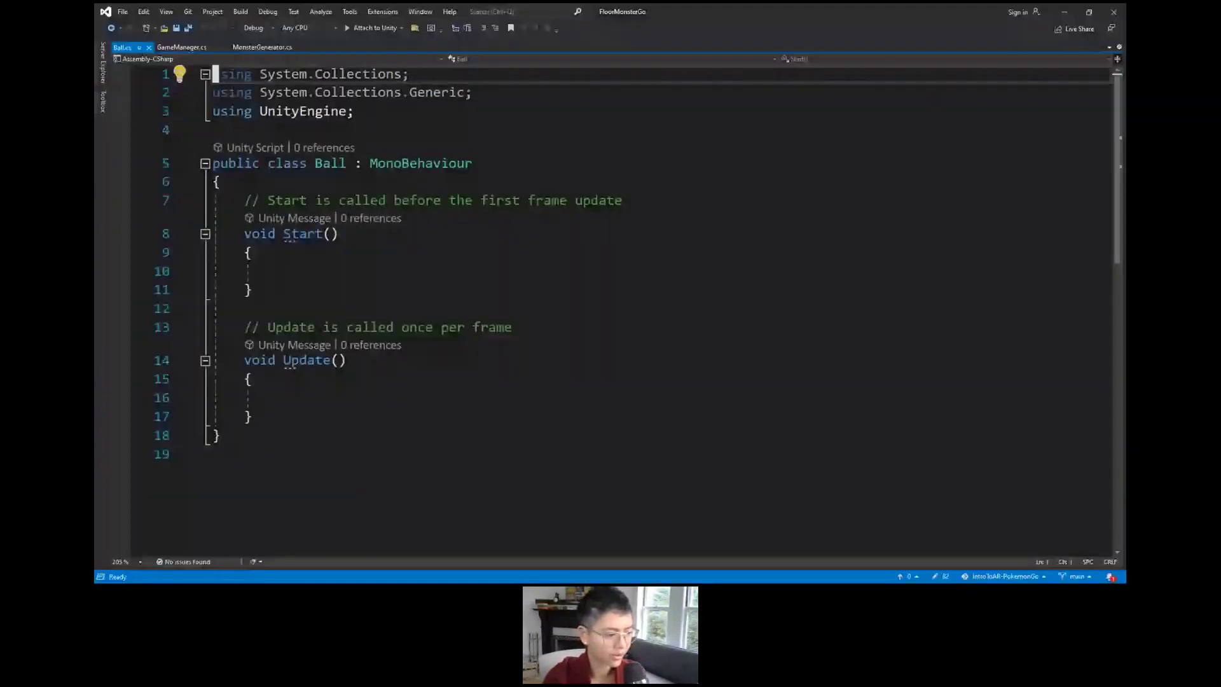
{"action": "key", "text": "alt+Tab"}
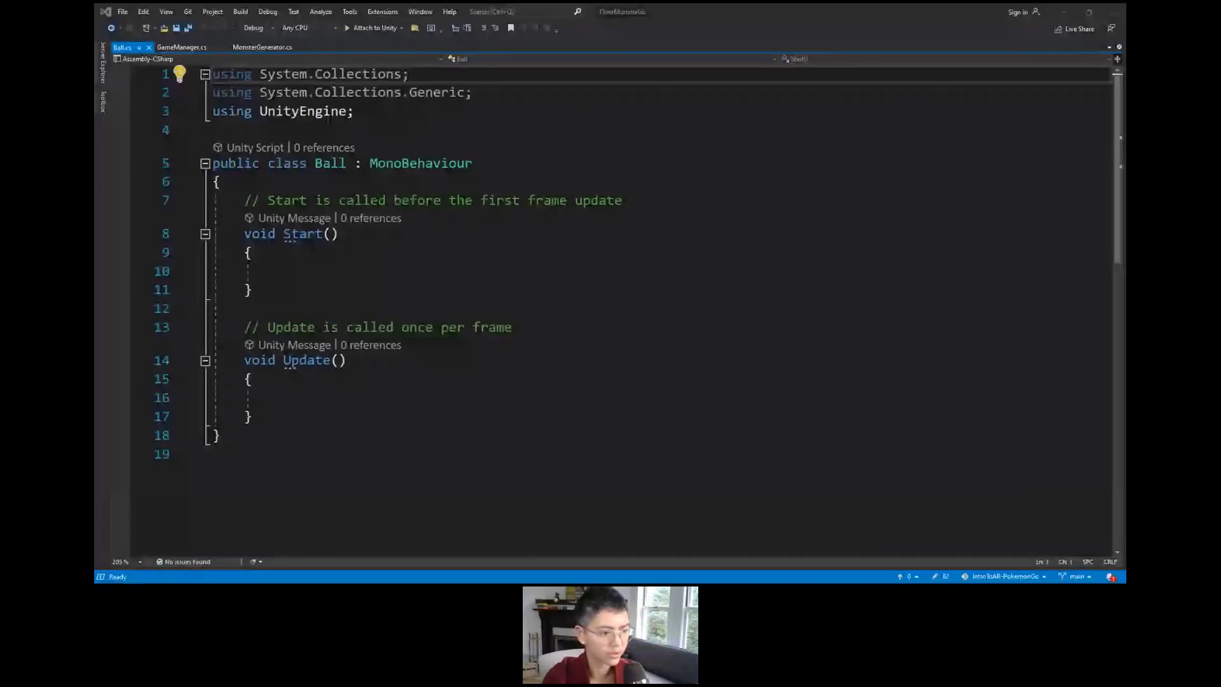
Step: Delete the Update method with its comment and the comment above Start, leaving blank lines before the Ball class's closing brace
{"action": "left_click", "coordinate": [302, 400]}
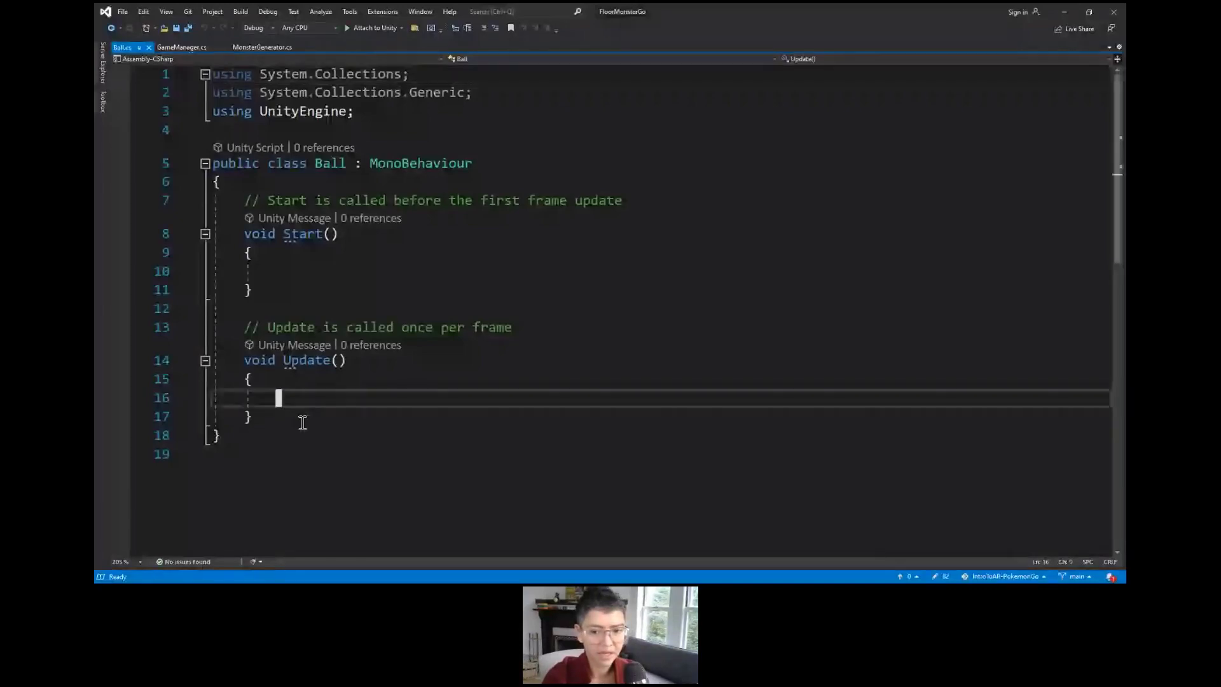
{"action": "left_click", "coordinate": [303, 420]}
{"action": "key", "text": "Return"}
{"action": "key", "text": "Return"}
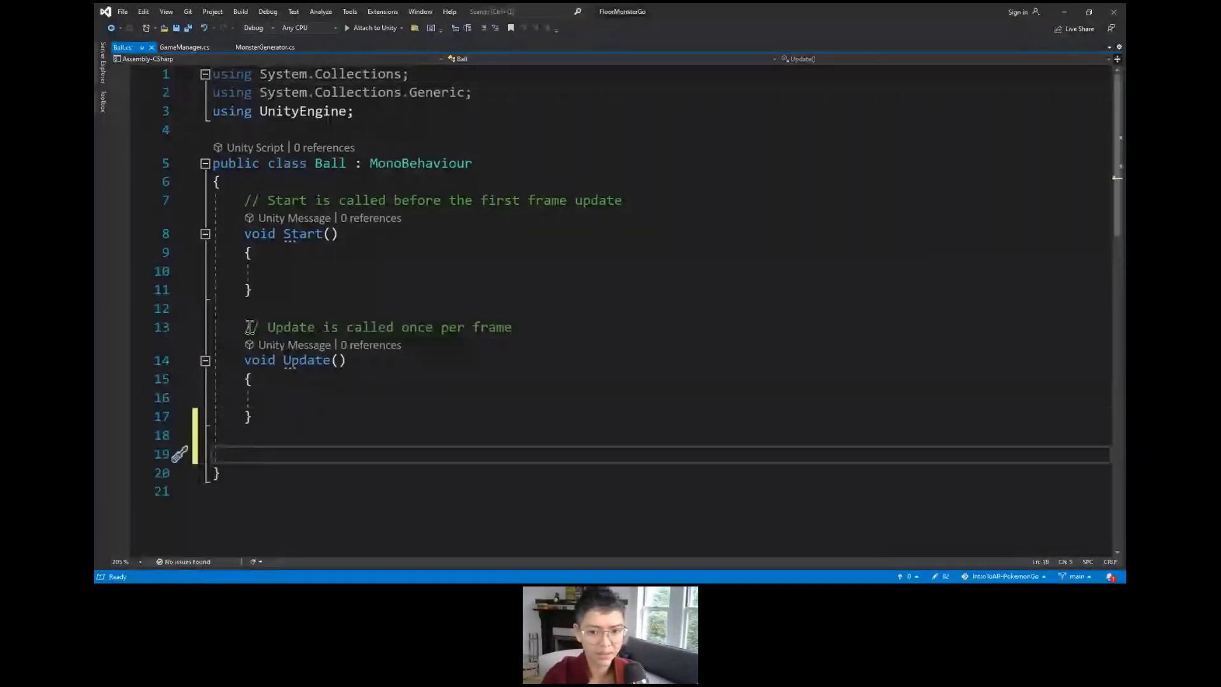
{"action": "left_click_drag", "start_coordinate": [244, 327], "coordinate": [325, 421]}
{"action": "key", "text": "BackSpace"}
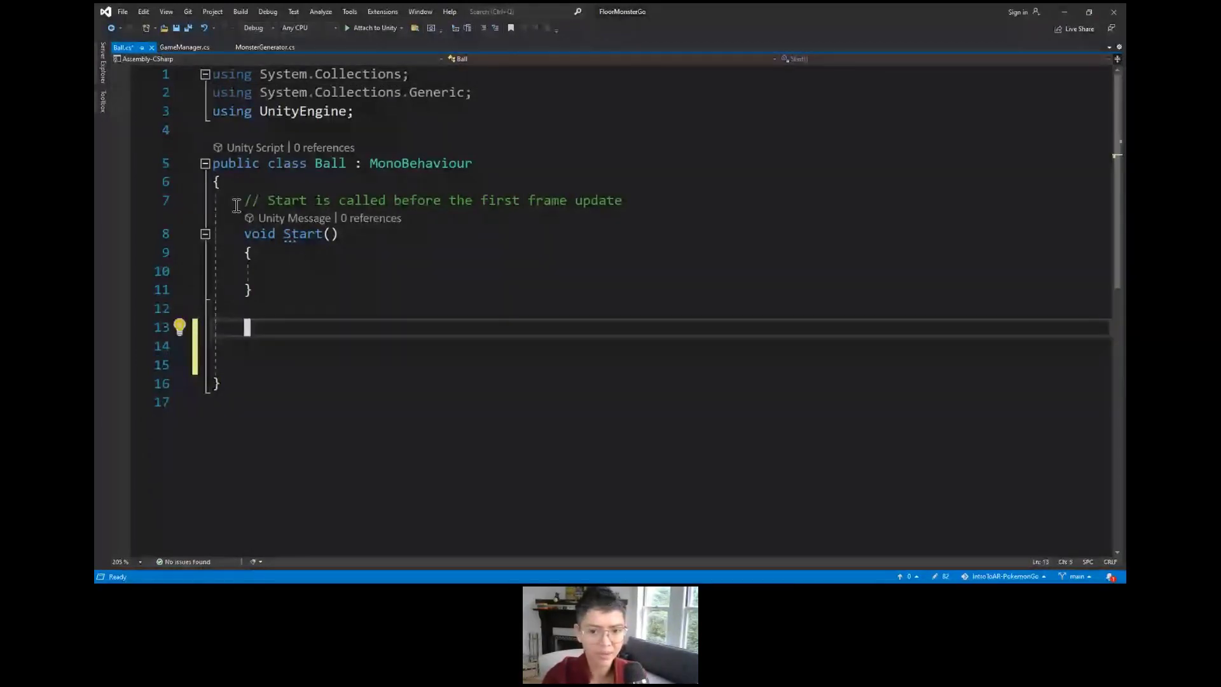
{"action": "left_click_drag", "start_coordinate": [236, 205], "coordinate": [623, 202]}
{"action": "key", "text": "BackSpace"}
Step: Below Start, add a private void OnCollisionEnter(Collision collision) method to the Ball class
{"action": "left_click", "coordinate": [322, 346]}
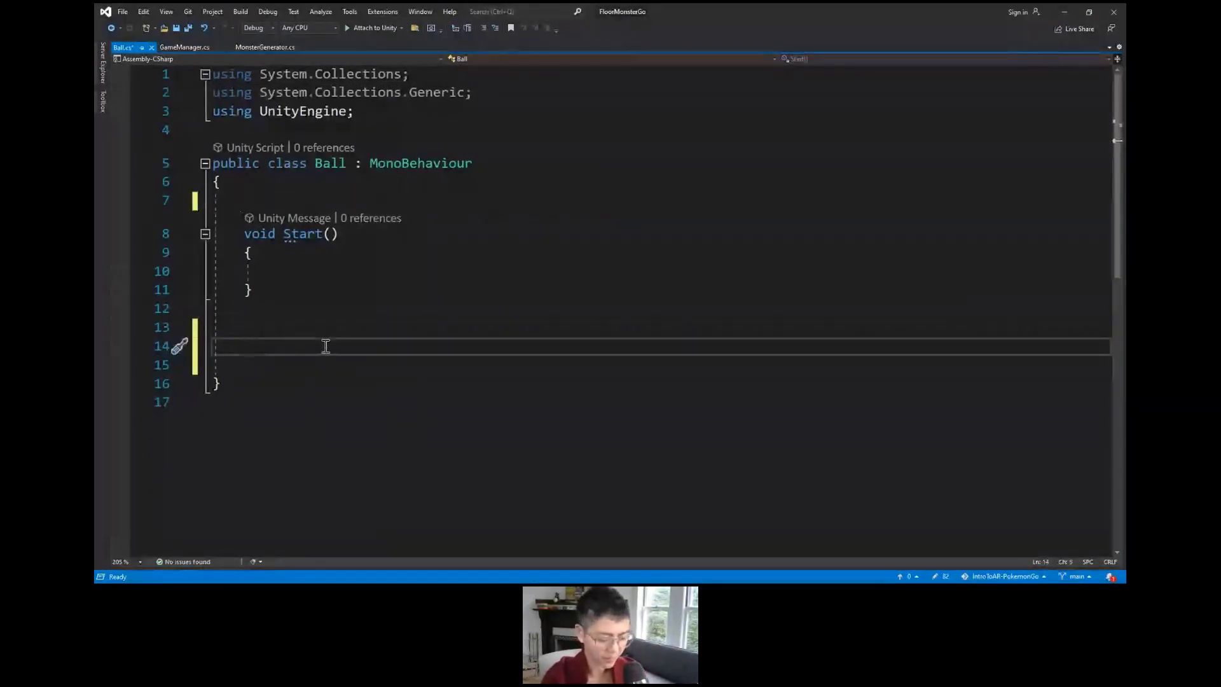
{"action": "type", "text": "pr"}
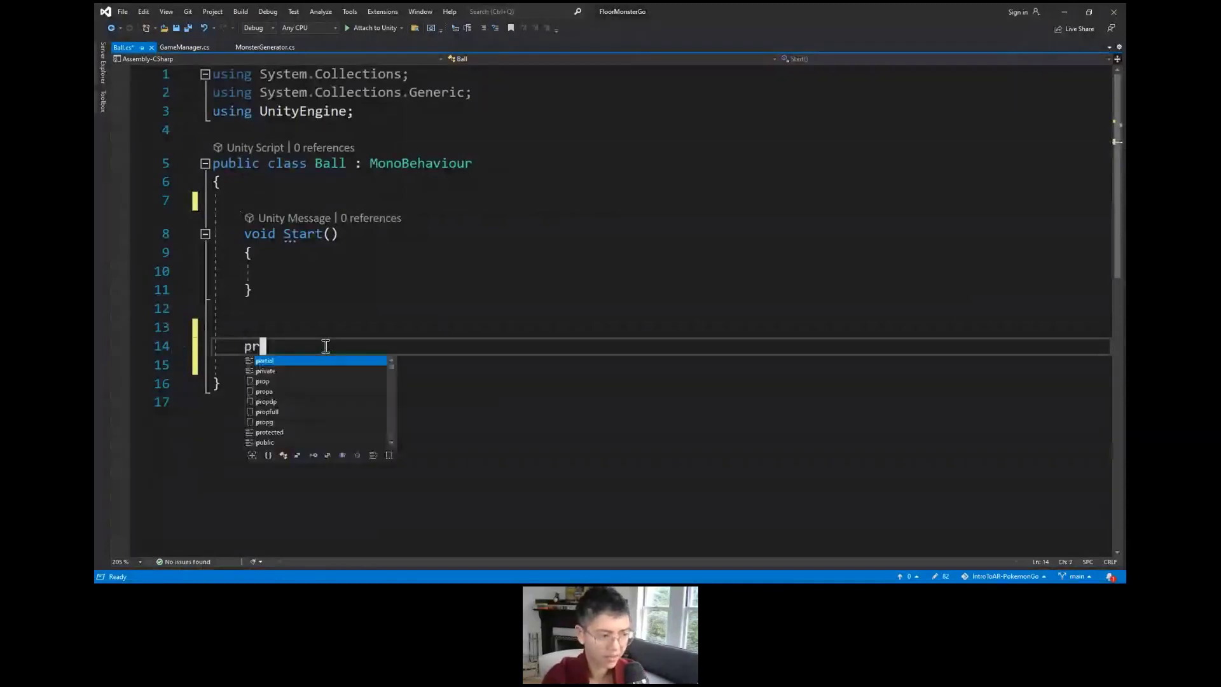
{"action": "type", "text": "ivate void "}
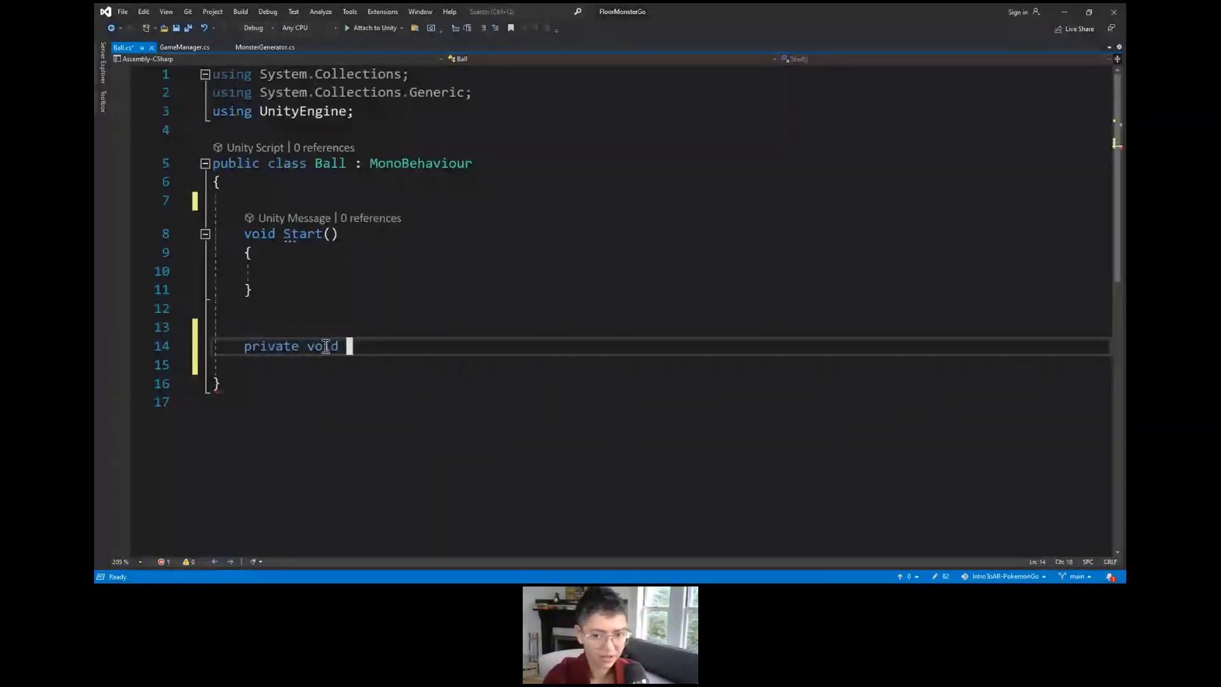
{"action": "type", "text": "OnCo"}
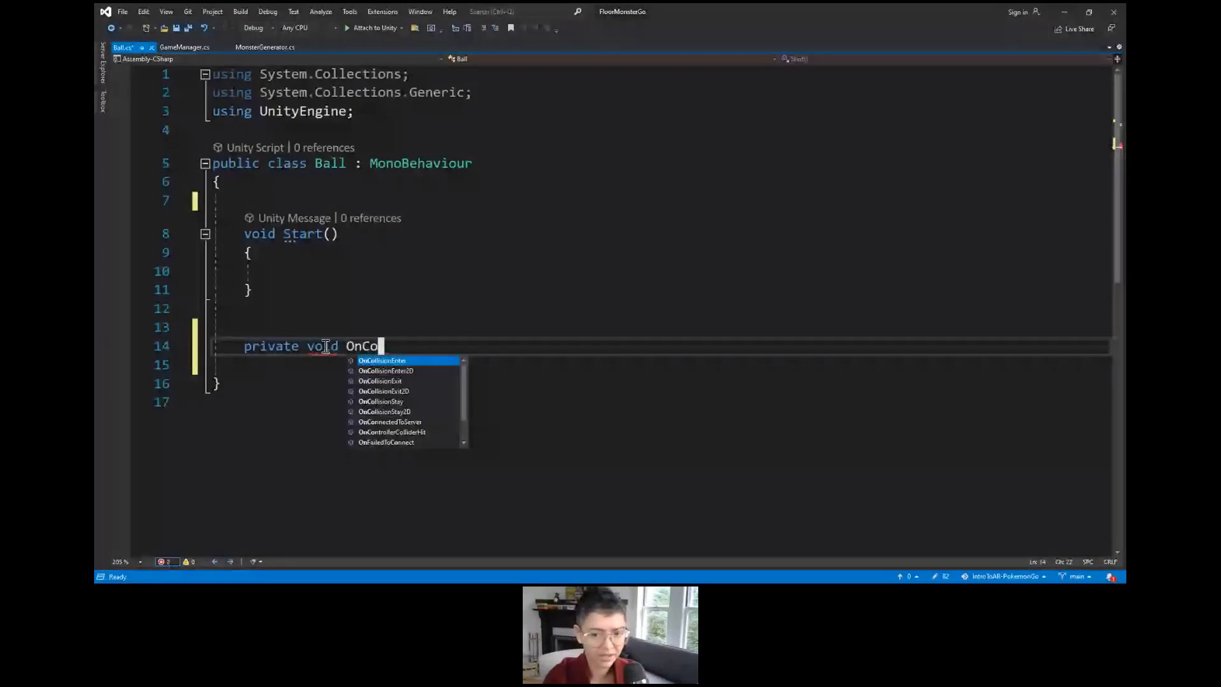
{"action": "key", "text": "Tab"}
Step: Inside OnCollisionEnter, add an if block with the condition collision.gameObject.CompareTag("monster")
{"action": "type", "text": "if("}
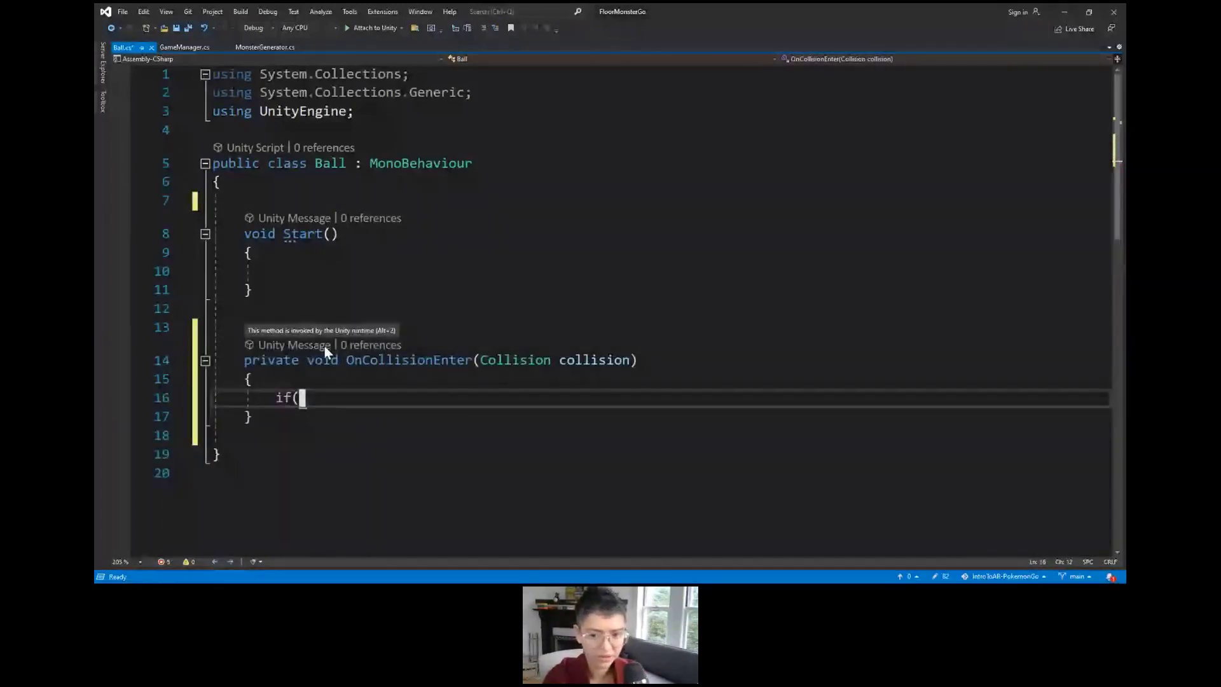
{"action": "type", "text": "collision."}
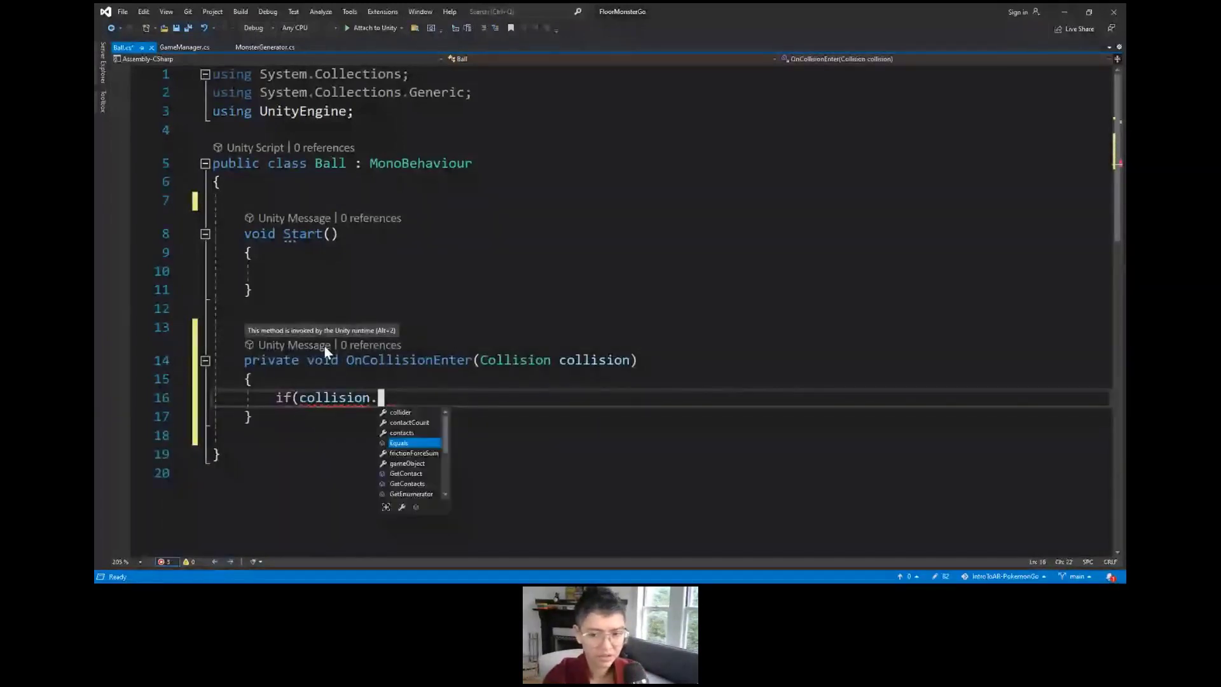
{"action": "type", "text": "gameObject"}
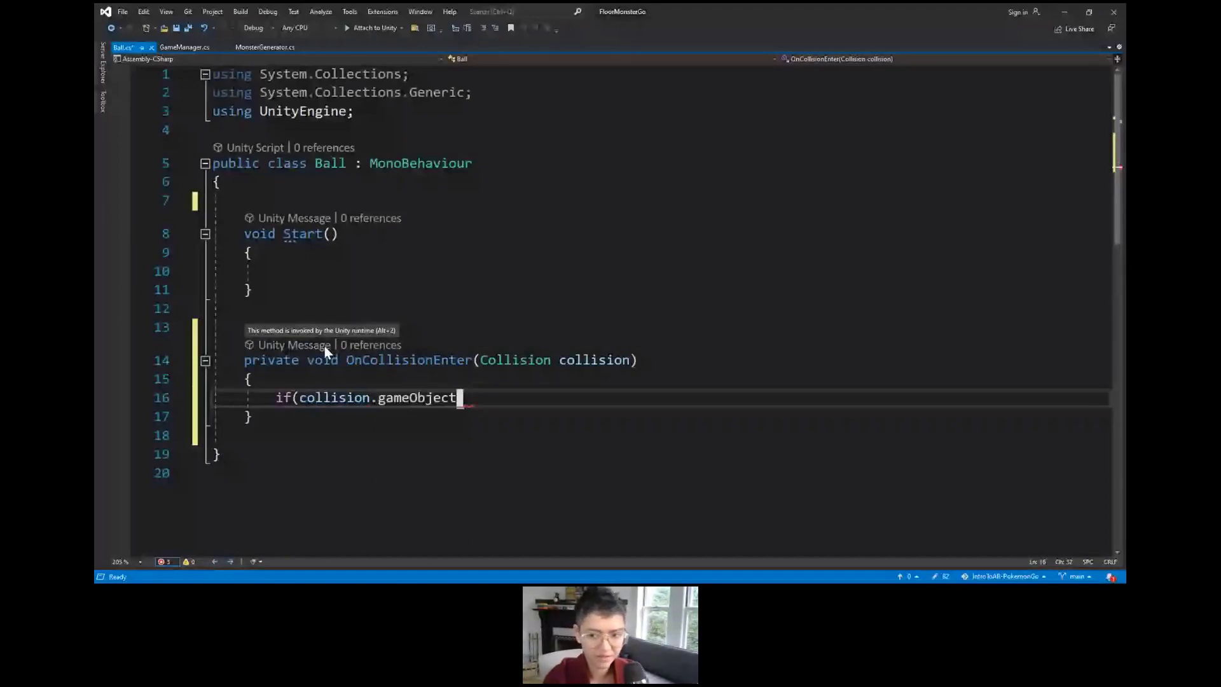
{"action": "type", "text": ".CompareTag("}
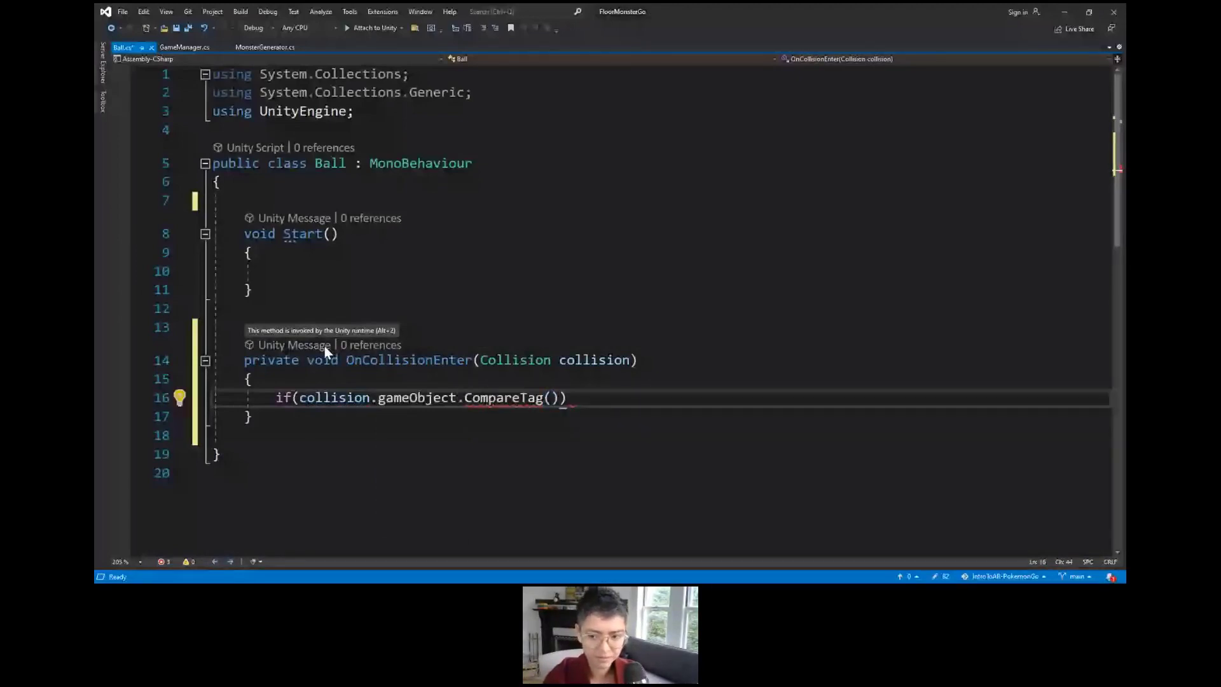
{"action": "type", "text": "\"\"))"}
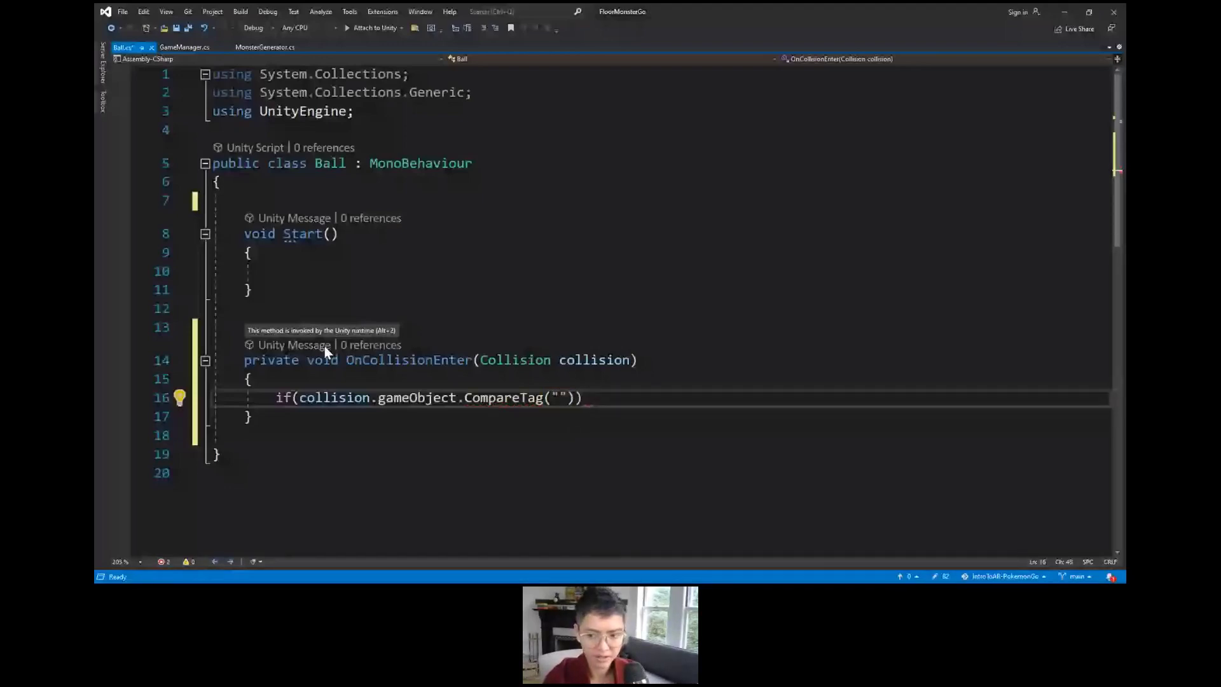
{"action": "type", "text": "monster"}
{"action": "key", "text": "Return"}
{"action": "type", "text": "{"}
{"action": "key", "text": "Return"}
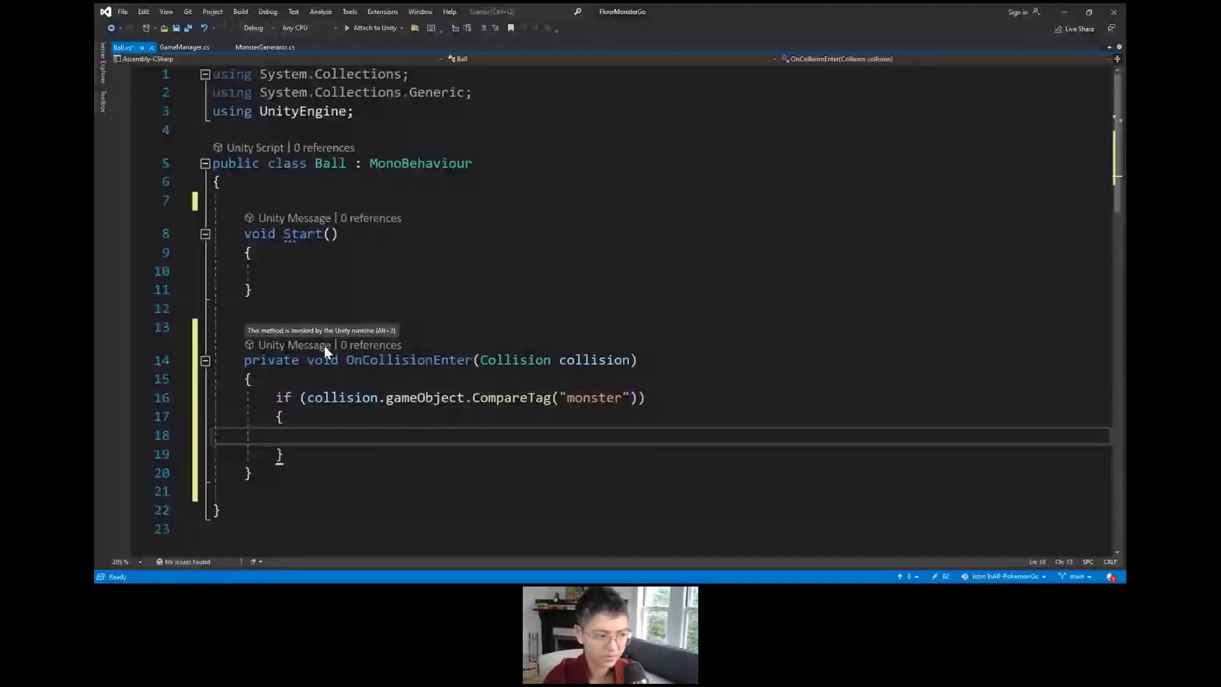
Step: In the if block, add Destroy(collision.gameObject); and save the script
{"action": "type", "text": "Destroy("}
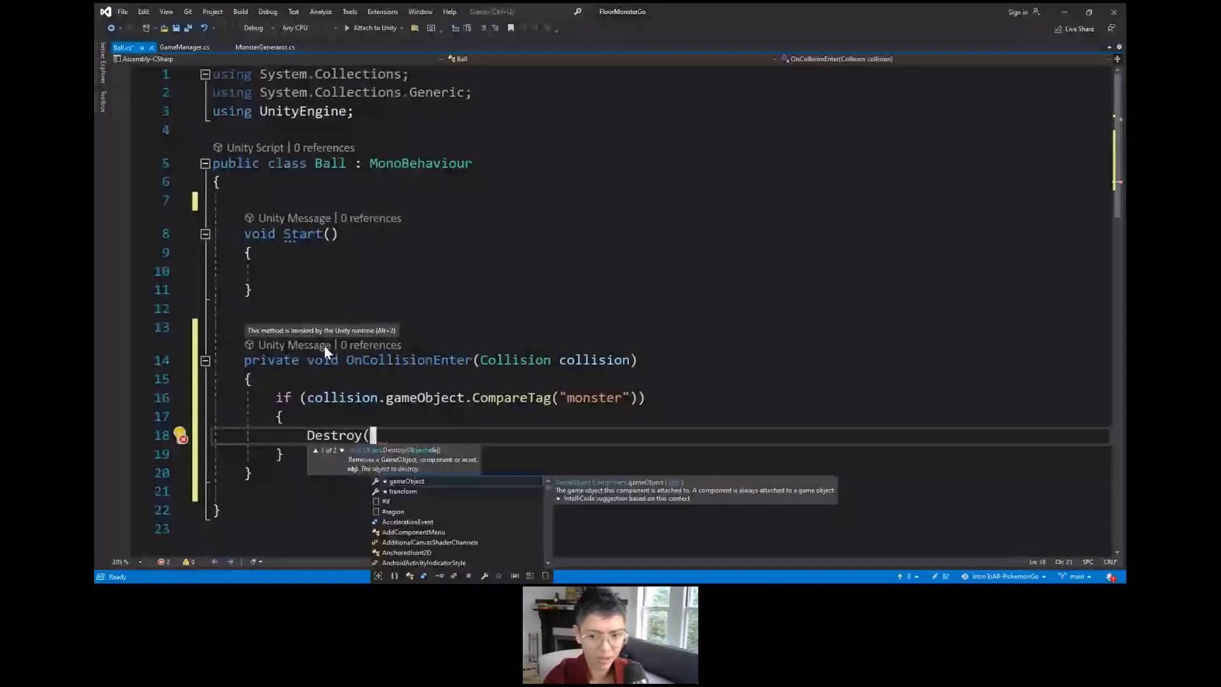
{"action": "type", "text": "collision.gameObject);"}
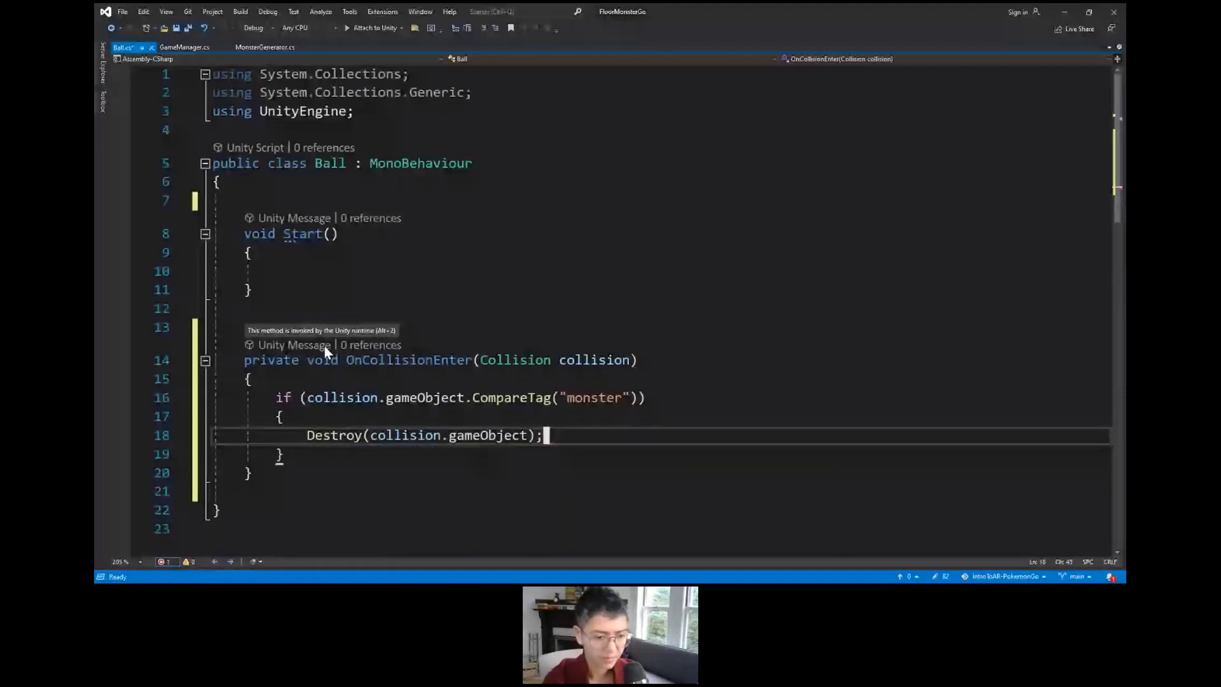
{"action": "key", "text": "ctrl+s"}
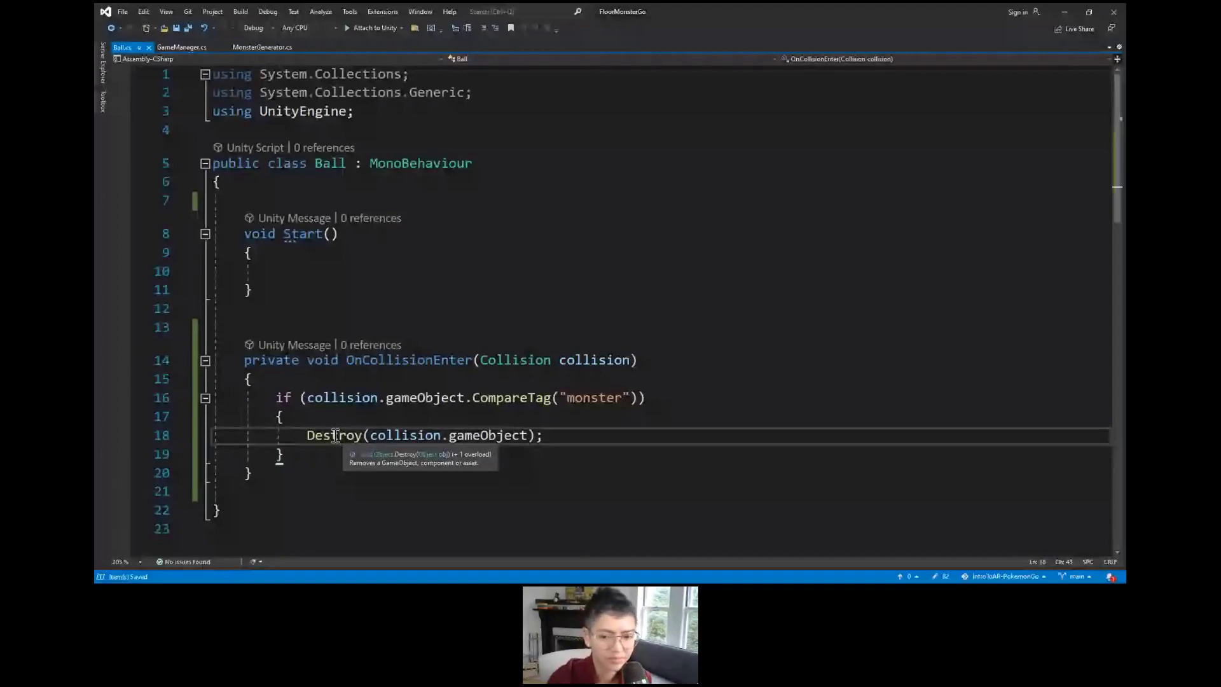
Step: Remove the empty Start method from the Ball class
{"action": "left_click_drag", "start_coordinate": [253, 290], "coordinate": [251, 252]}
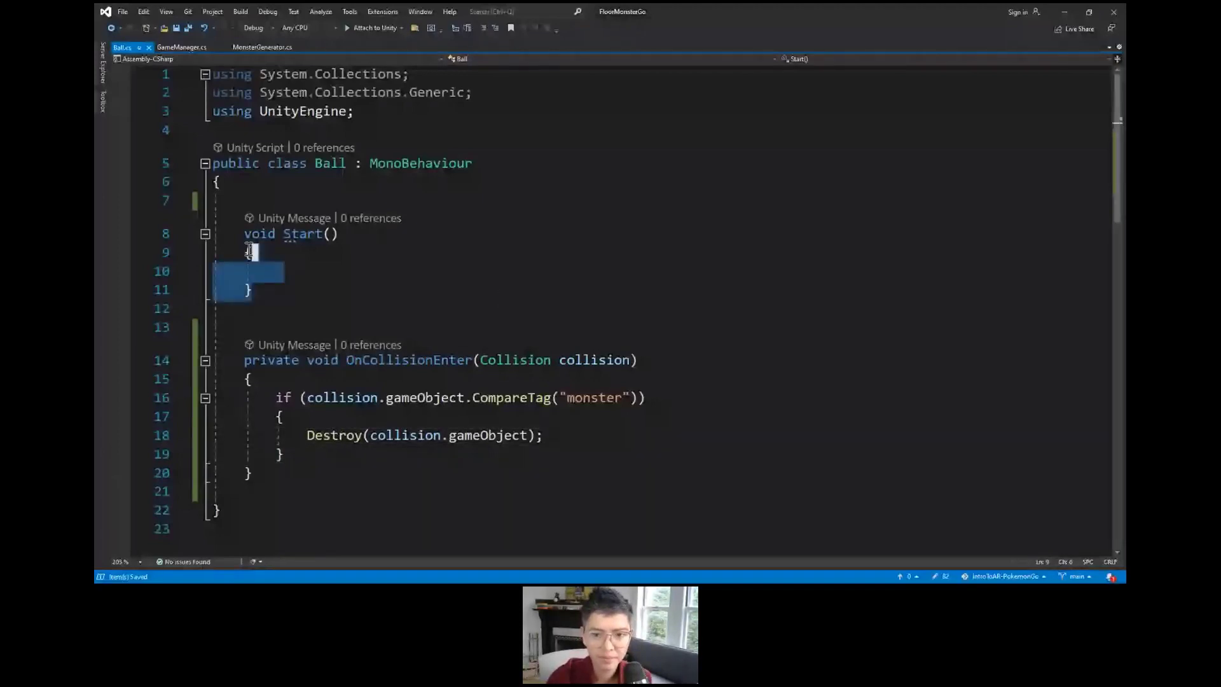
{"action": "left_click_drag", "start_coordinate": [249, 250], "coordinate": [241, 198]}
{"action": "key", "text": "Delete"}
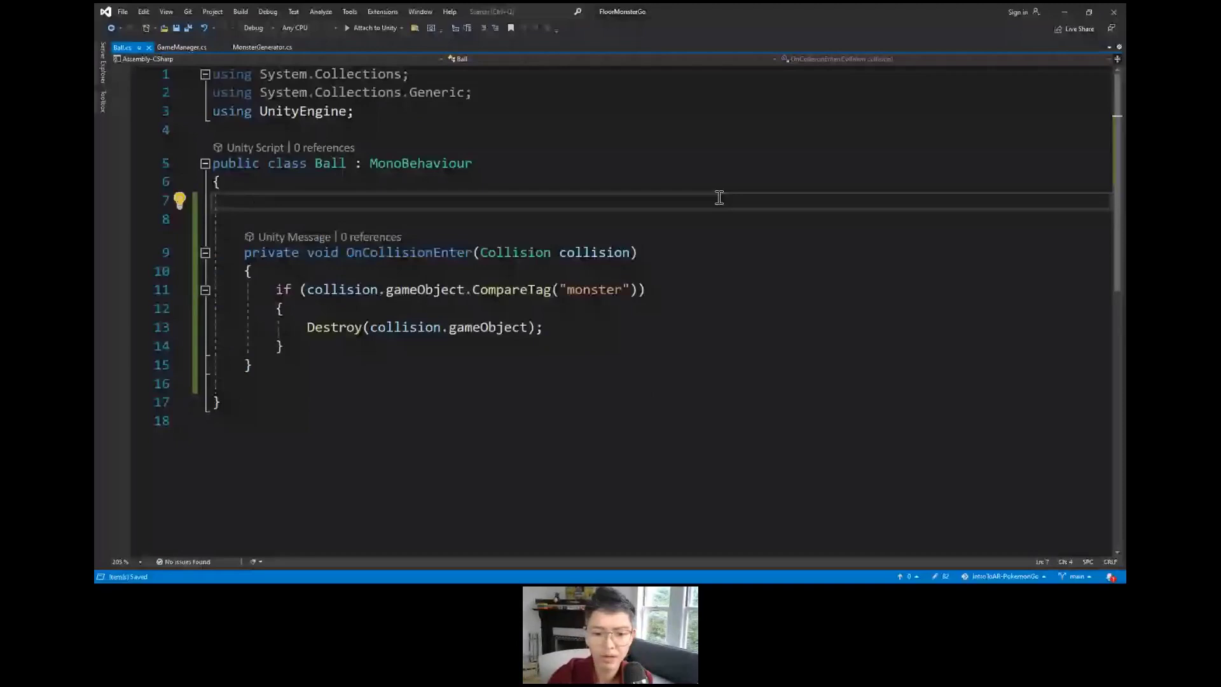
Step: Switch to Unity, open the PokeBall prefab in the Prefabs folder, and add the Ball script as a component
{"action": "key", "text": "alt+Tab"}
{"action": "left_click", "coordinate": [135, 526]}
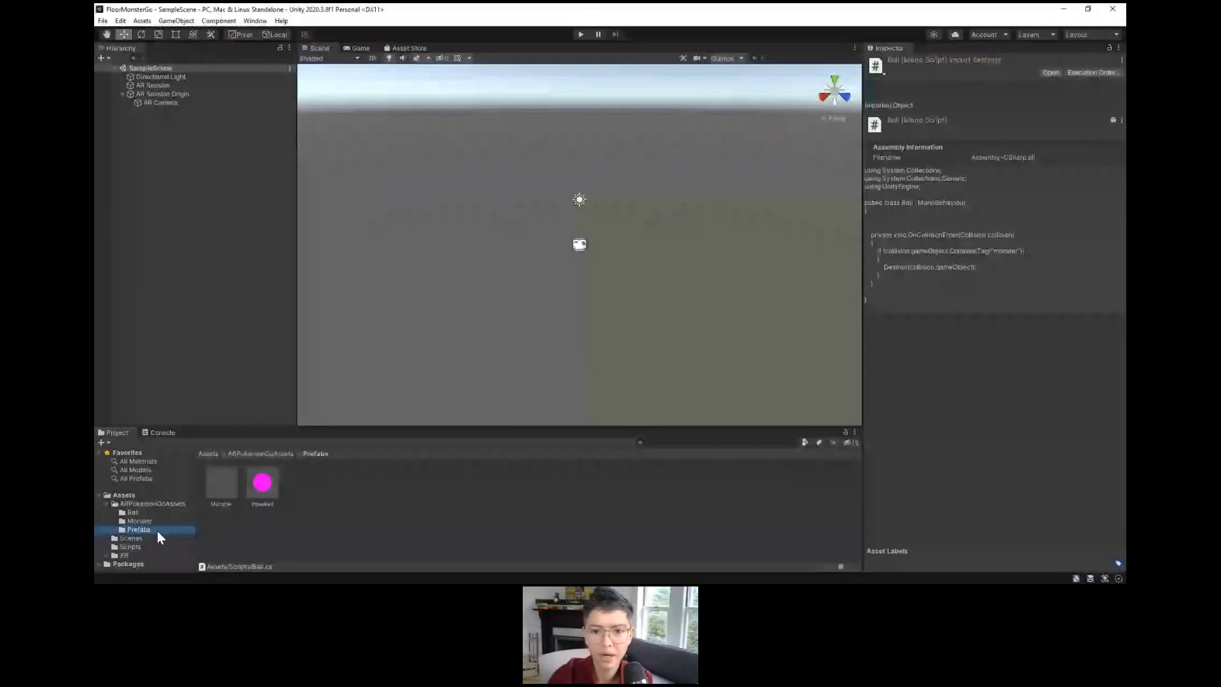
{"action": "double_click", "coordinate": [262, 483]}
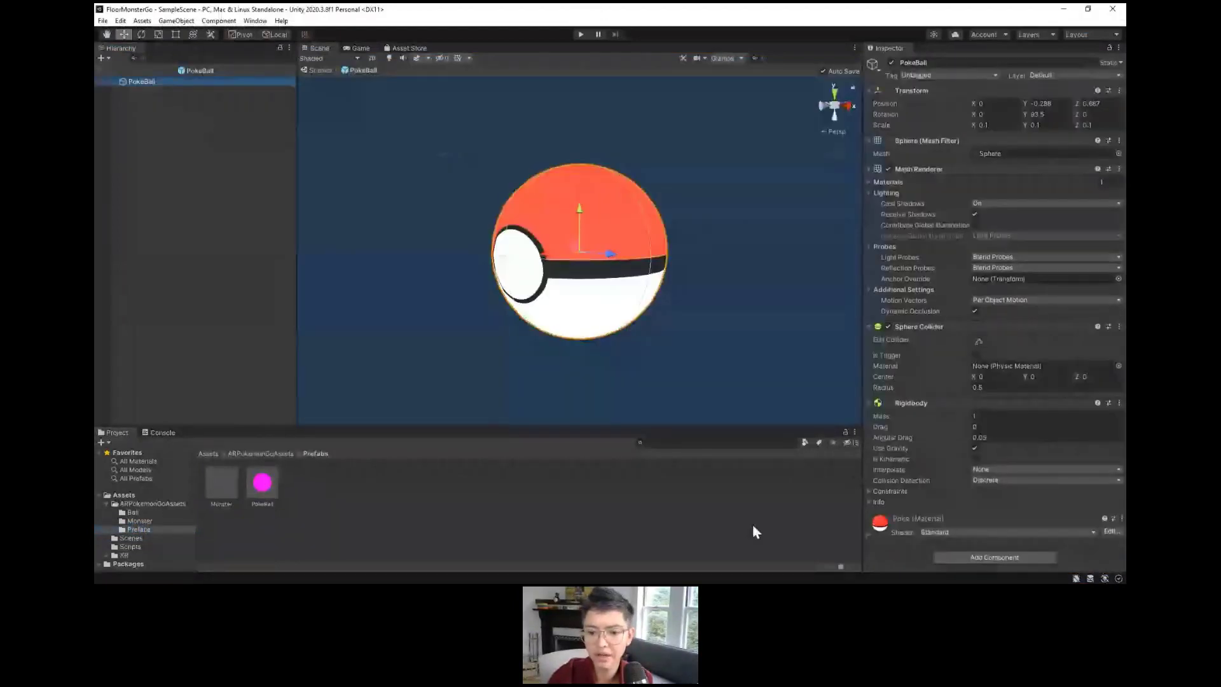
{"action": "left_click", "coordinate": [1001, 555]}
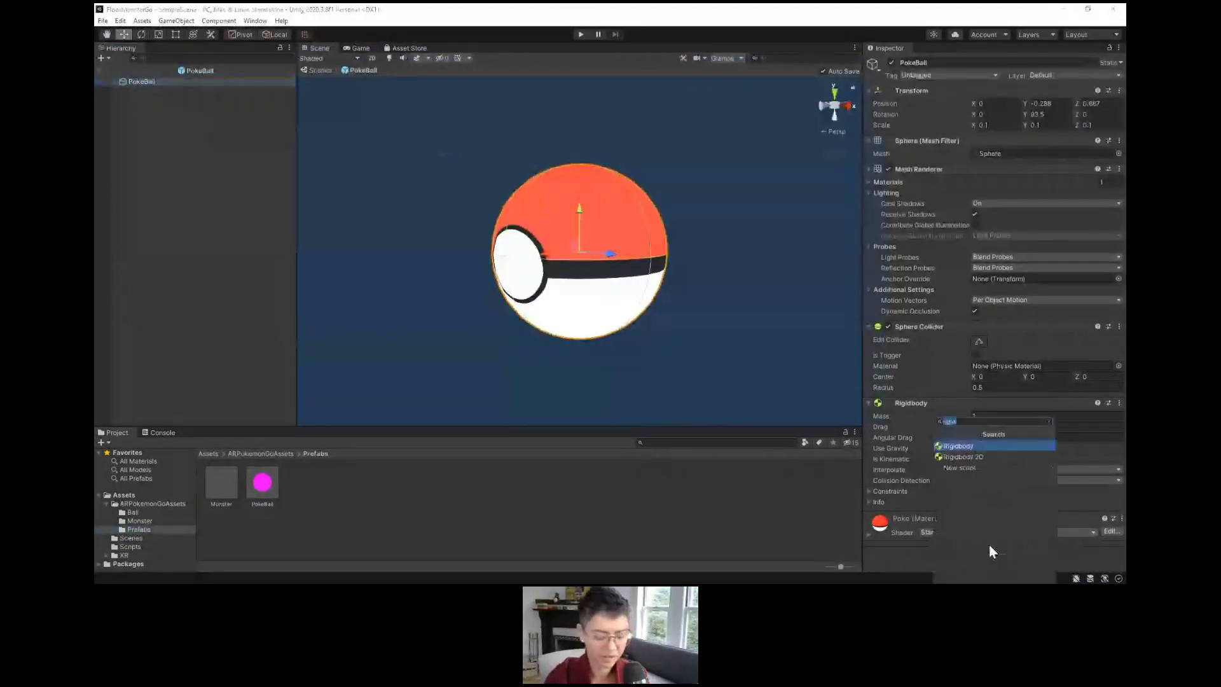
{"action": "type", "text": "ball"}
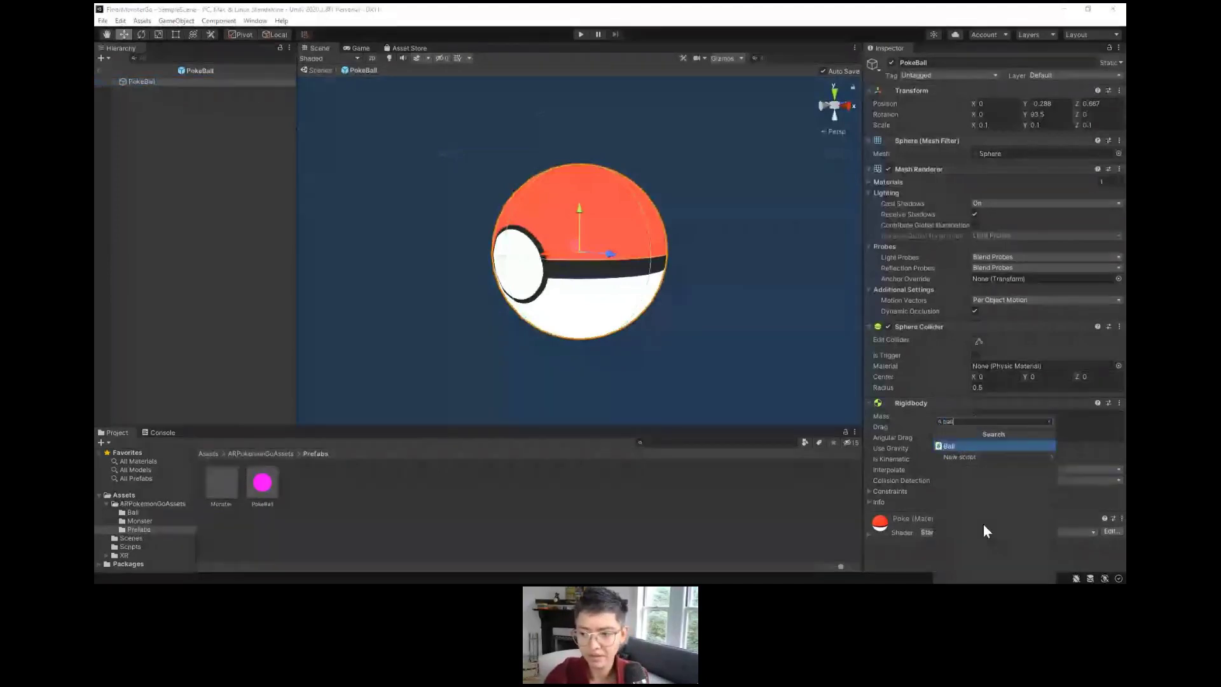
{"action": "key", "text": "Return"}
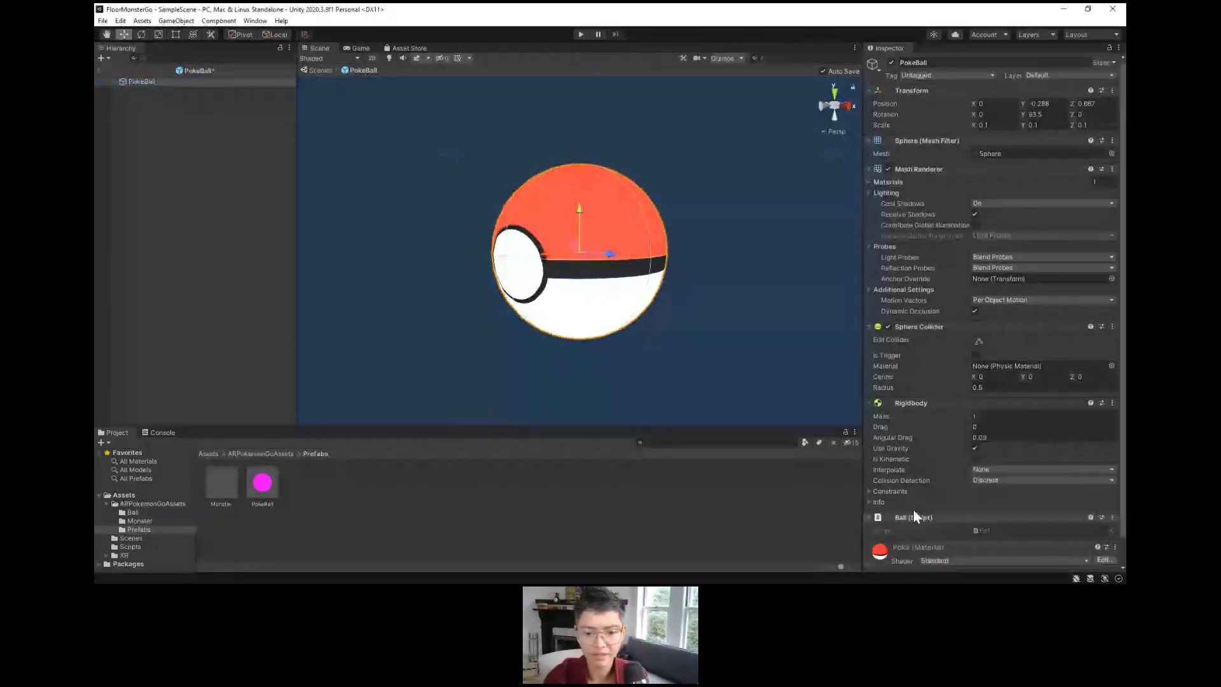
Step: Turn off Is Kinematic and the Box Collider's Is Trigger on the Monster prefab, and return to the scene
{"action": "double_click", "coordinate": [222, 483]}
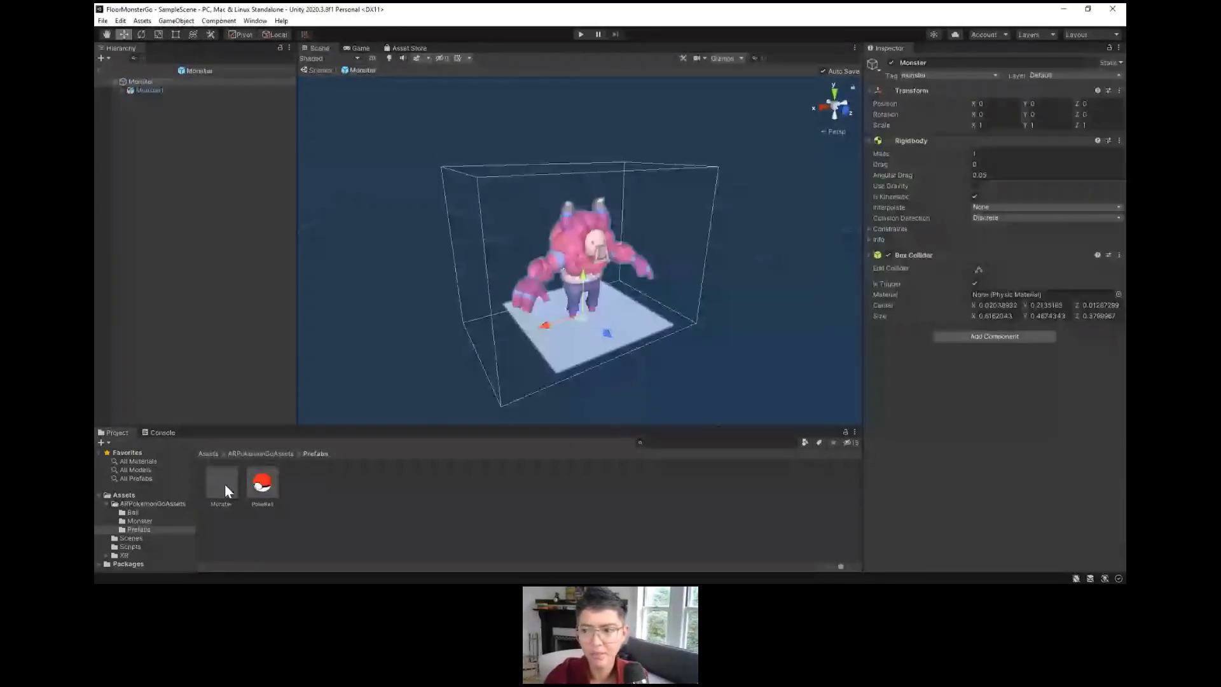
{"action": "left_click", "coordinate": [974, 283]}
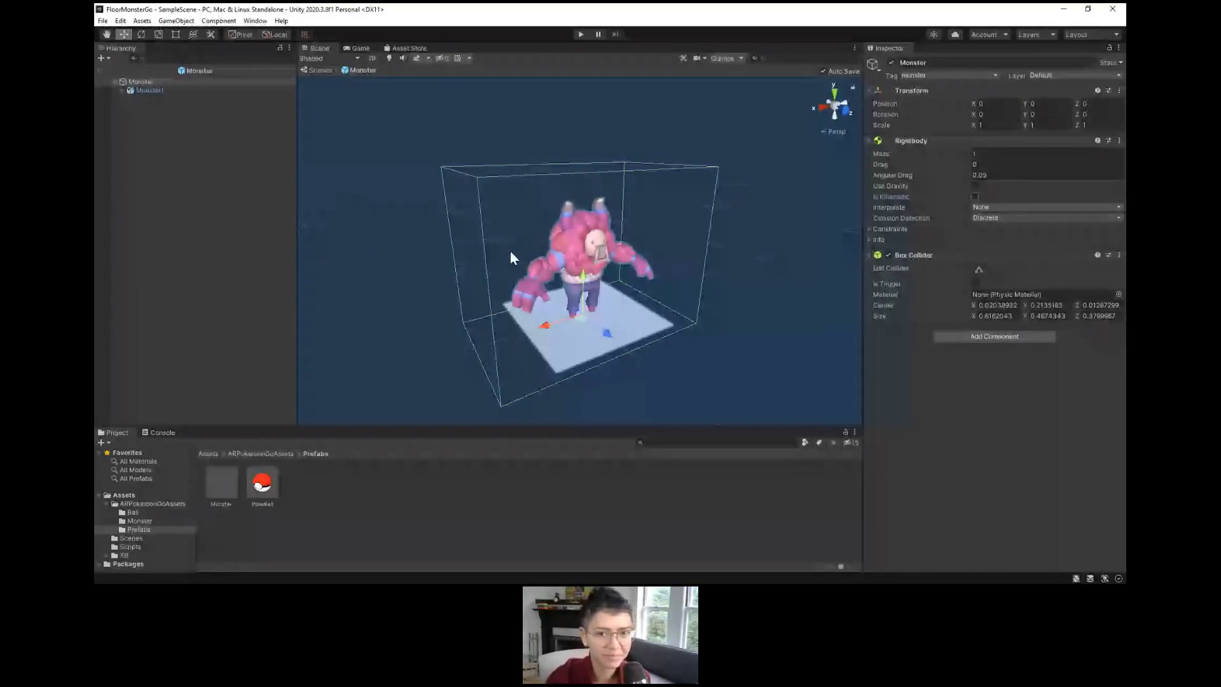
{"action": "left_click", "coordinate": [101, 70]}
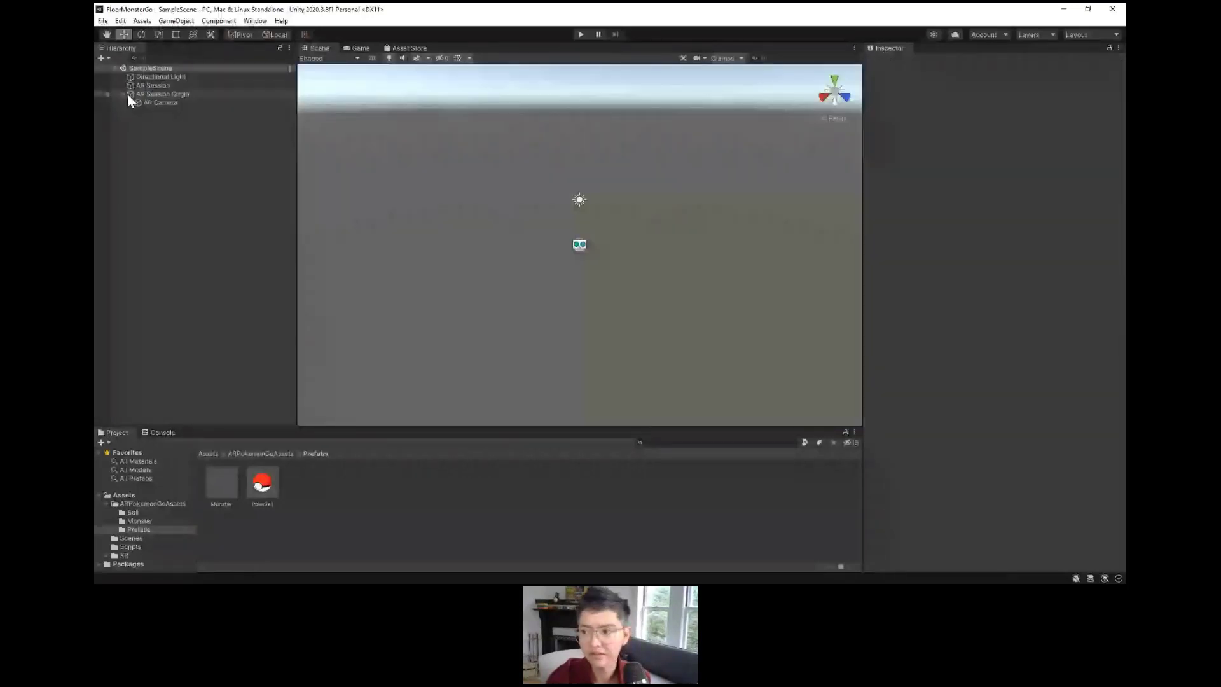
Step: Assign the PokeBall prefab to Pokeball Prefab in AR Session Origin's Game Manager script, and save the scene
{"action": "left_click", "coordinate": [153, 93]}
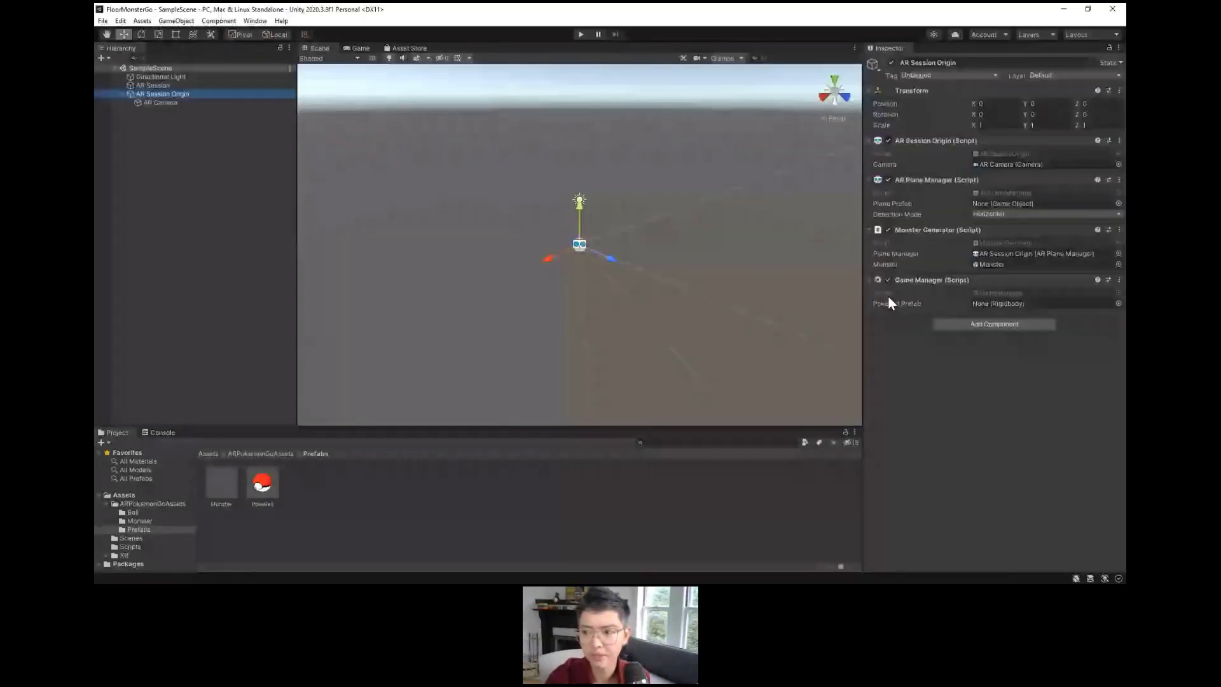
{"action": "left_click_drag", "start_coordinate": [889, 299], "coordinate": [1013, 387]}
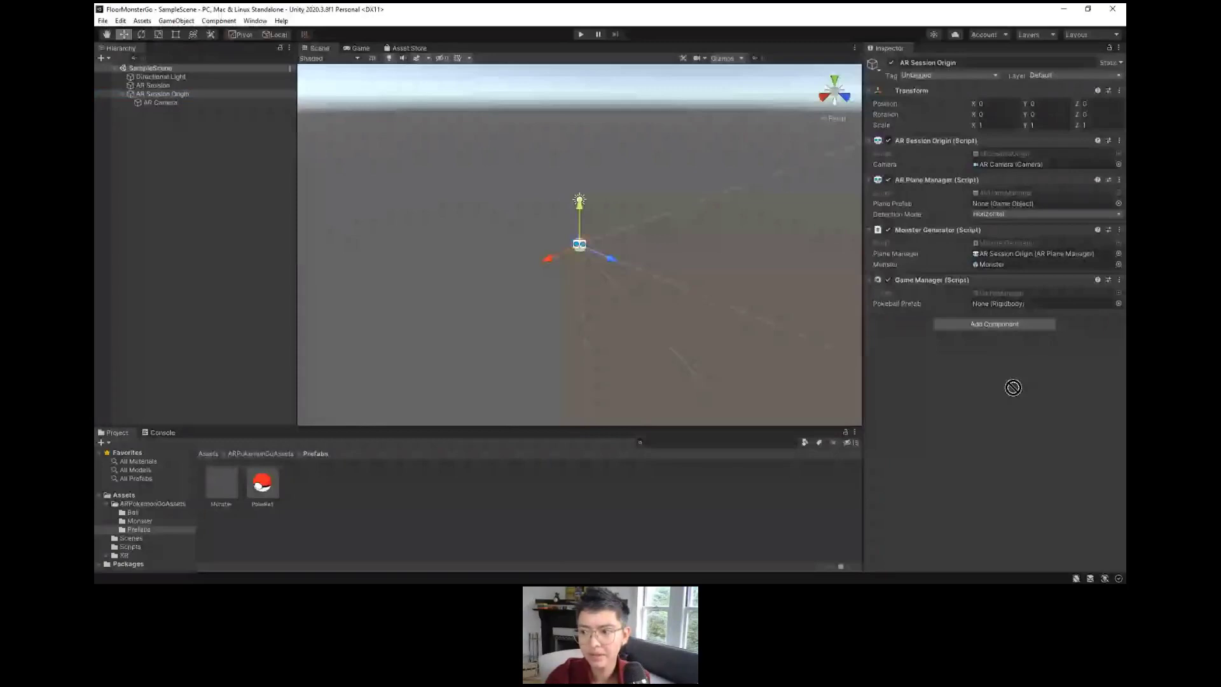
{"action": "left_click_drag", "start_coordinate": [1013, 387], "coordinate": [1009, 306]}
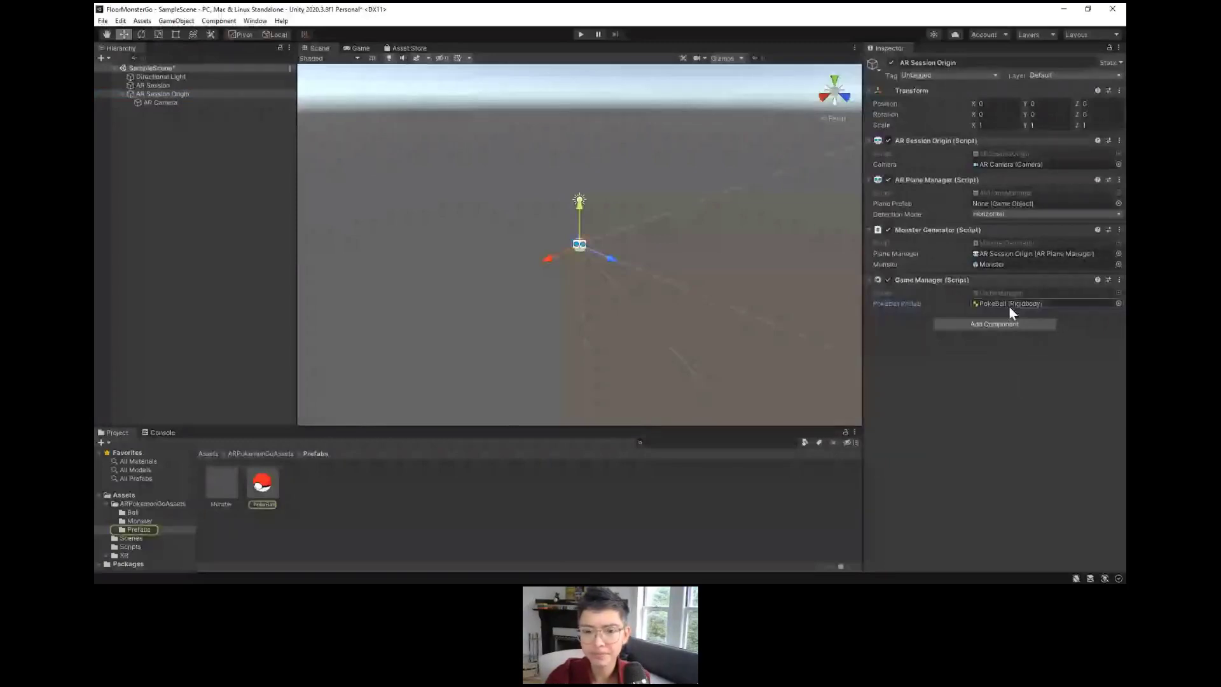
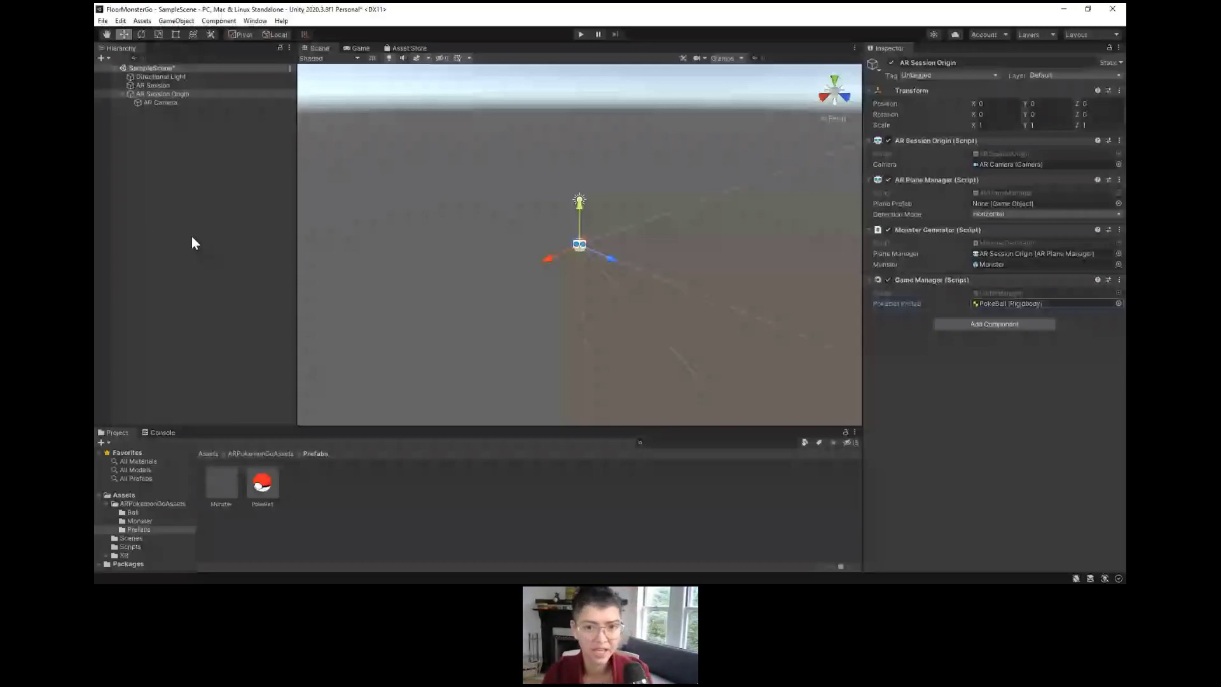
{"action": "key", "text": "ctrl+s"}
Step: Recheck the components on AR Session Origin and go back to the Prefabs folder
{"action": "left_click", "coordinate": [170, 94]}
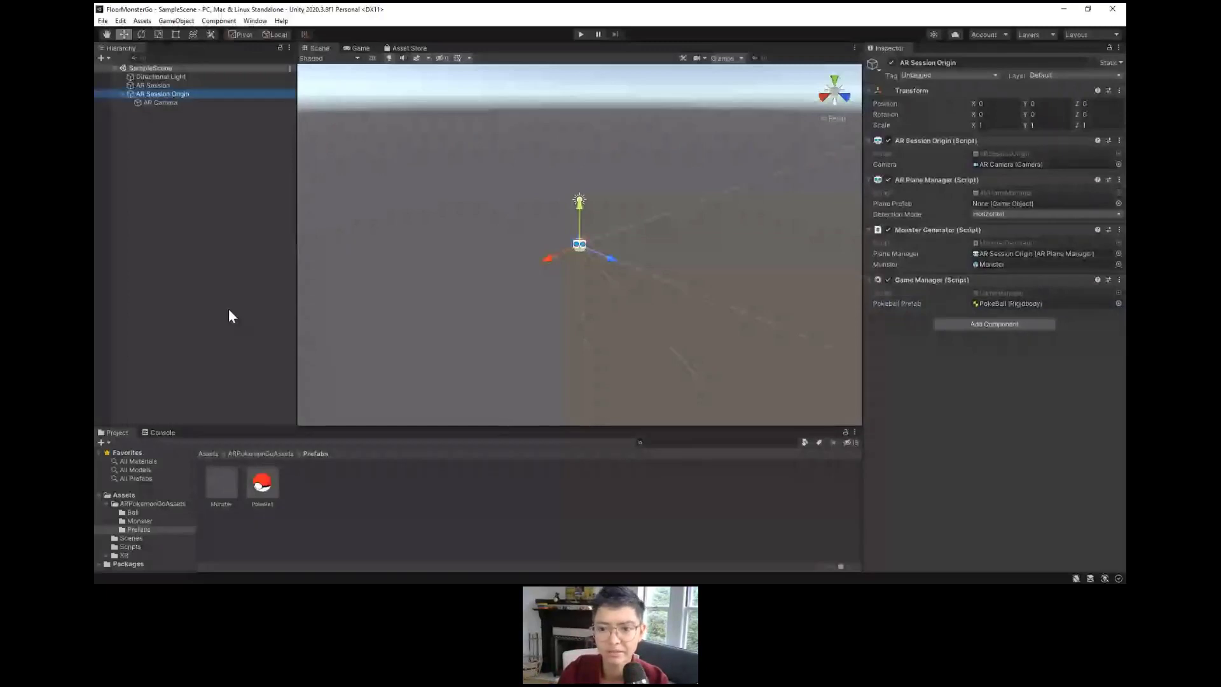
{"action": "left_click", "coordinate": [138, 530]}
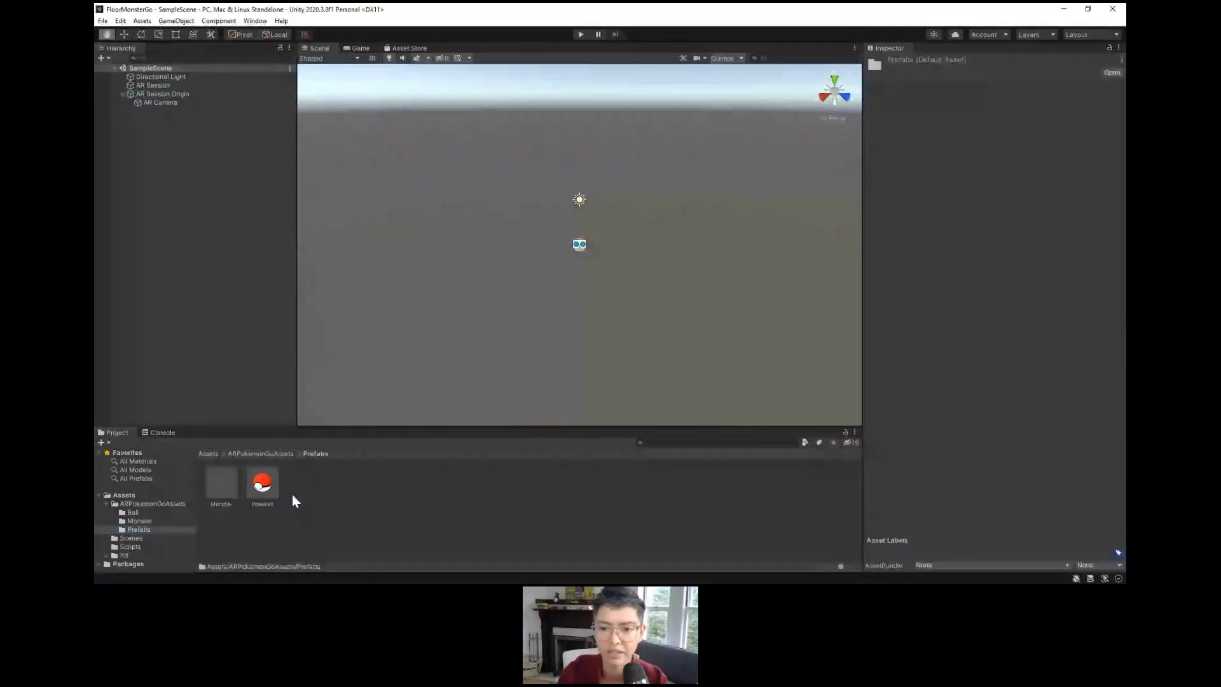
{"action": "right_click", "coordinate": [292, 494]}
{"action": "mouse_move", "coordinate": [342, 200]}
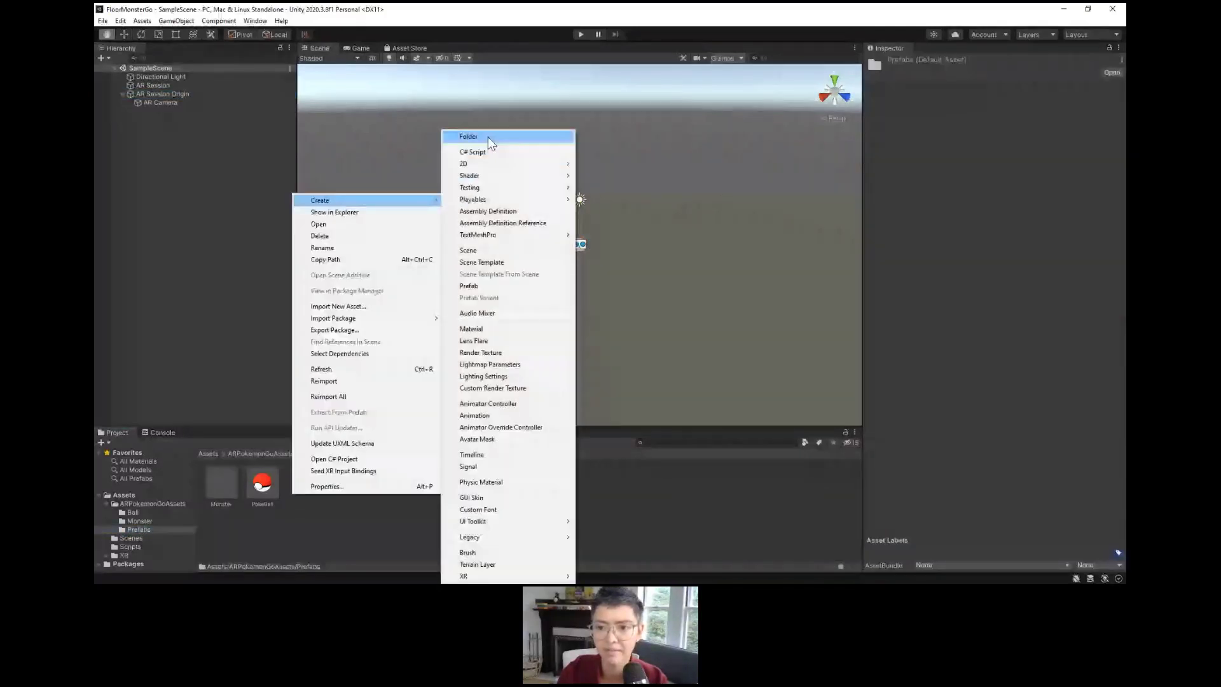
{"action": "mouse_move", "coordinate": [484, 188]}
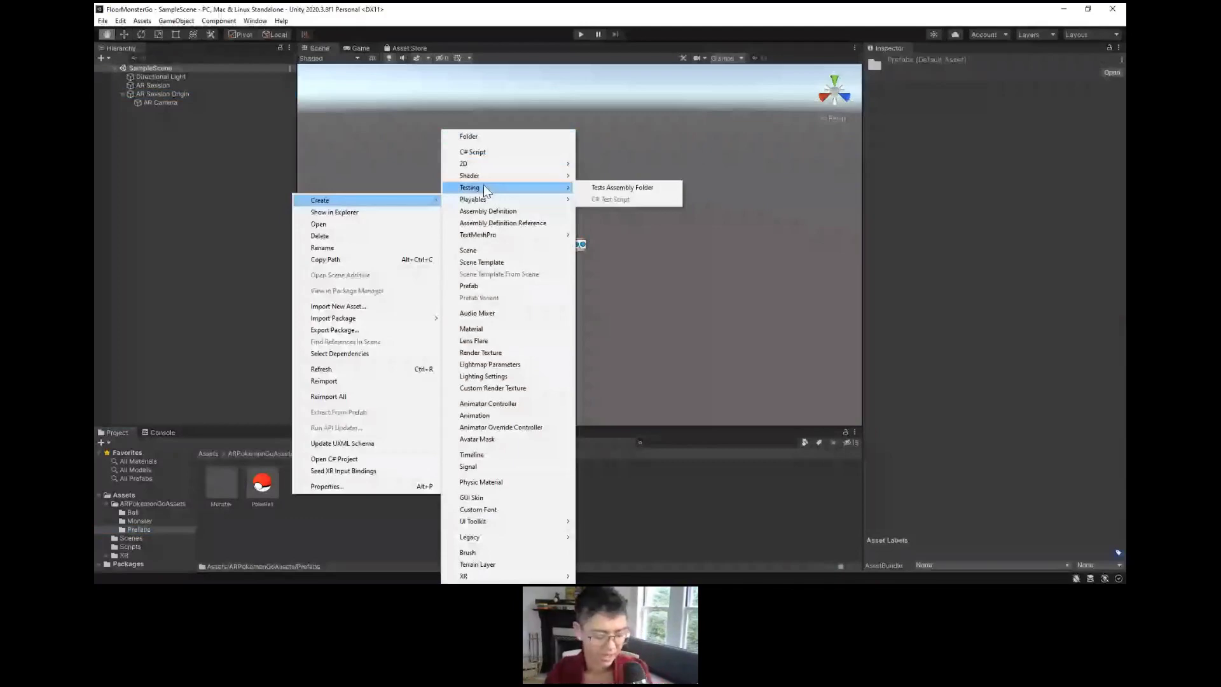
Step: Create an empty game object in the scene and name it ARPlane
{"action": "key", "text": "ctrl+shift+n"}
{"action": "type", "text": "ARPlane"}
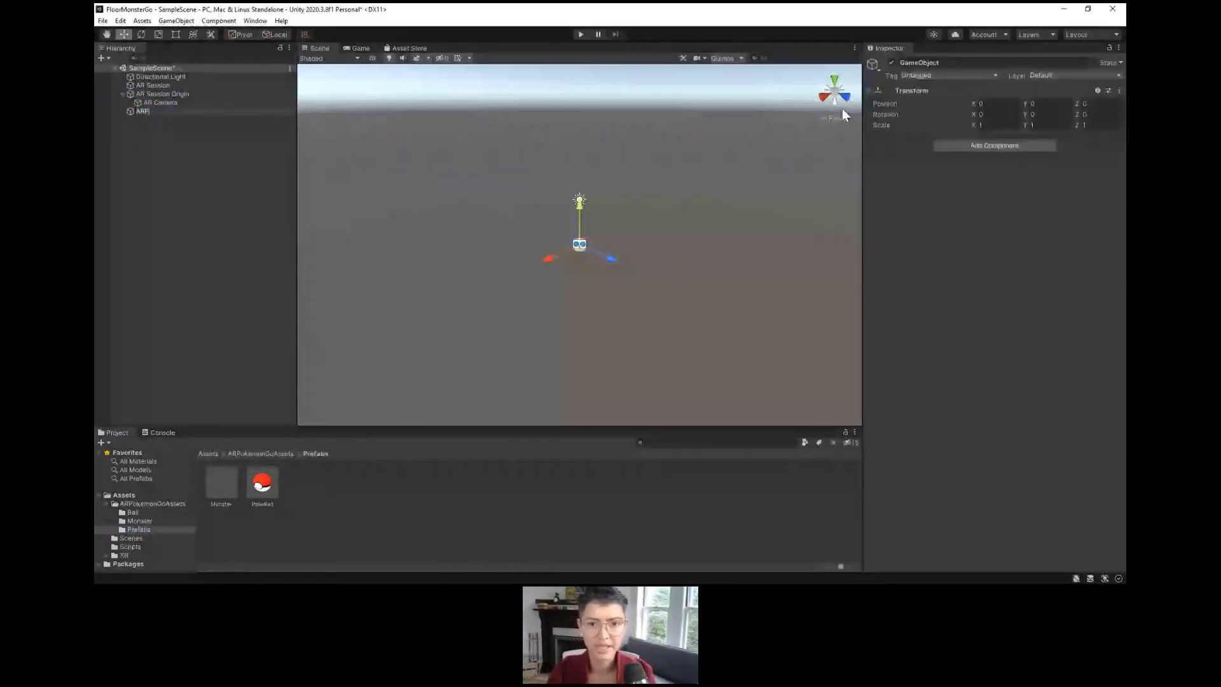
{"action": "key", "text": "Return"}
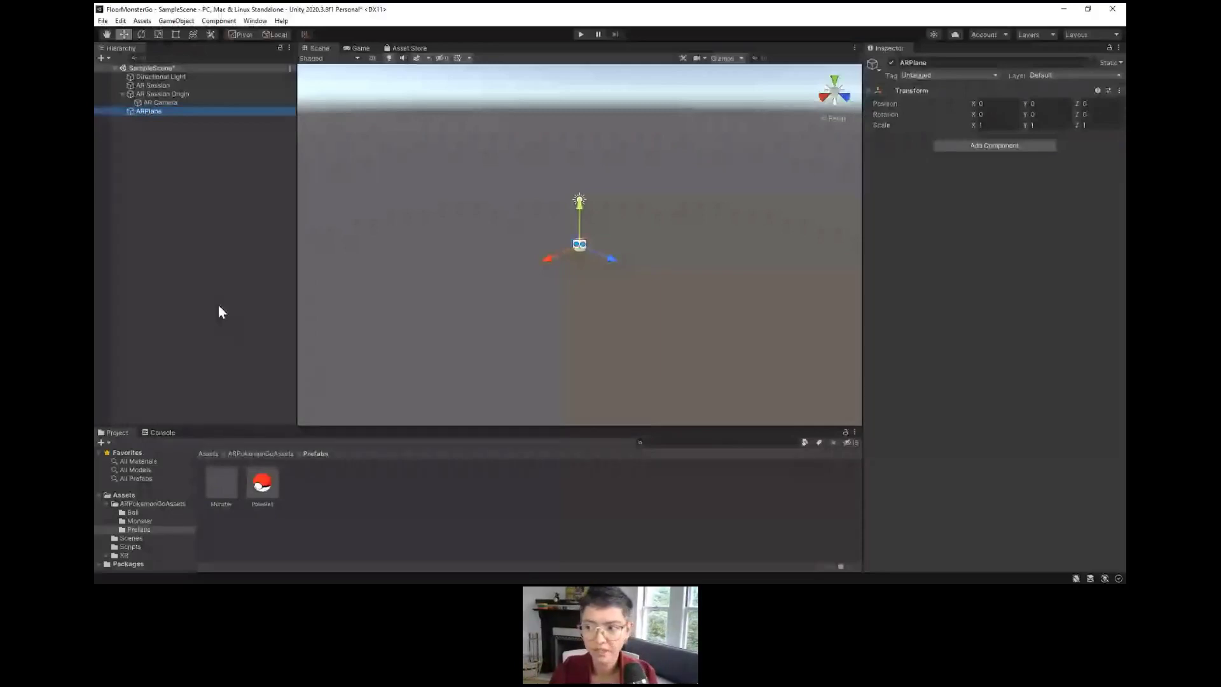
Step: Add Mesh Filter, Mesh Collider and Mesh Renderer components to the ARPlane object
{"action": "left_click", "coordinate": [946, 148]}
{"action": "type", "text": "mesh fil"}
{"action": "key", "text": "Return"}
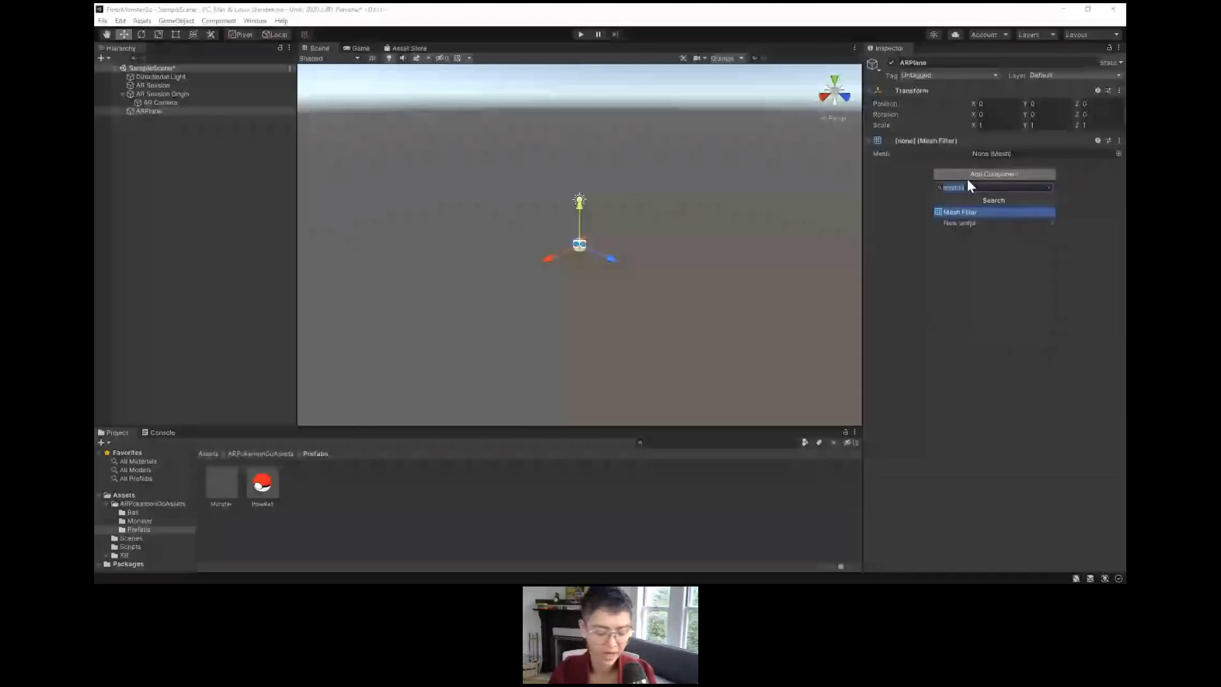
{"action": "type", "text": "m"}
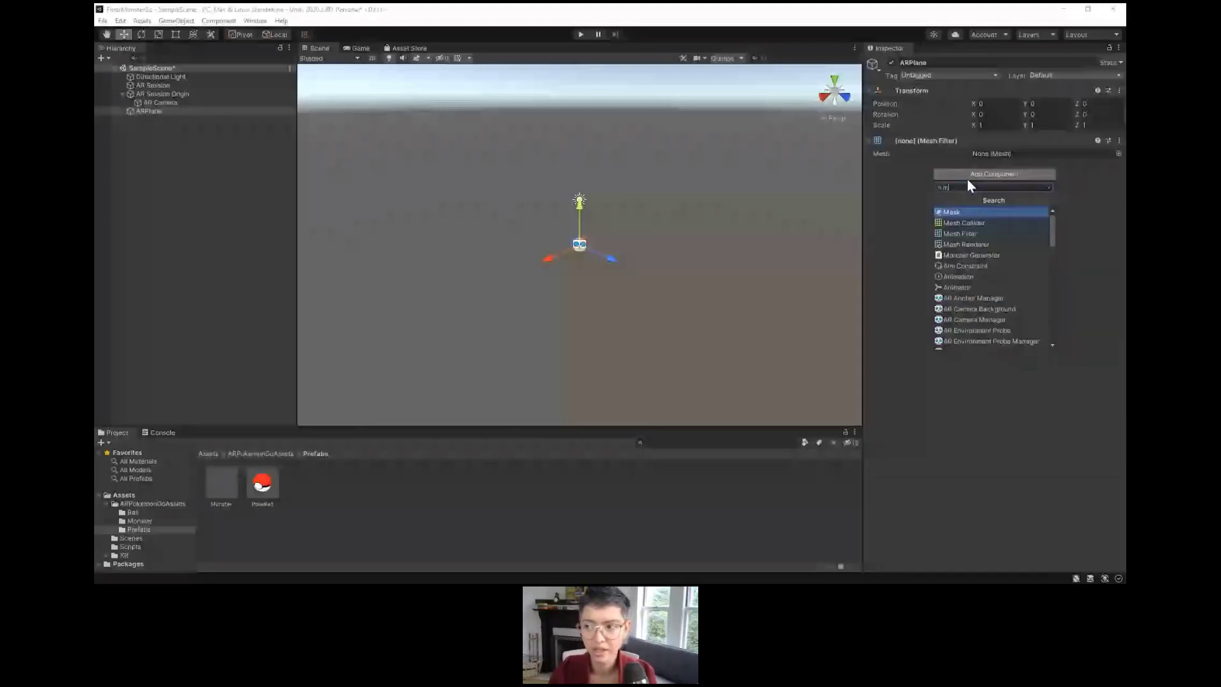
{"action": "type", "text": "esh"}
{"action": "key", "text": "Return"}
{"action": "left_click", "coordinate": [958, 257]}
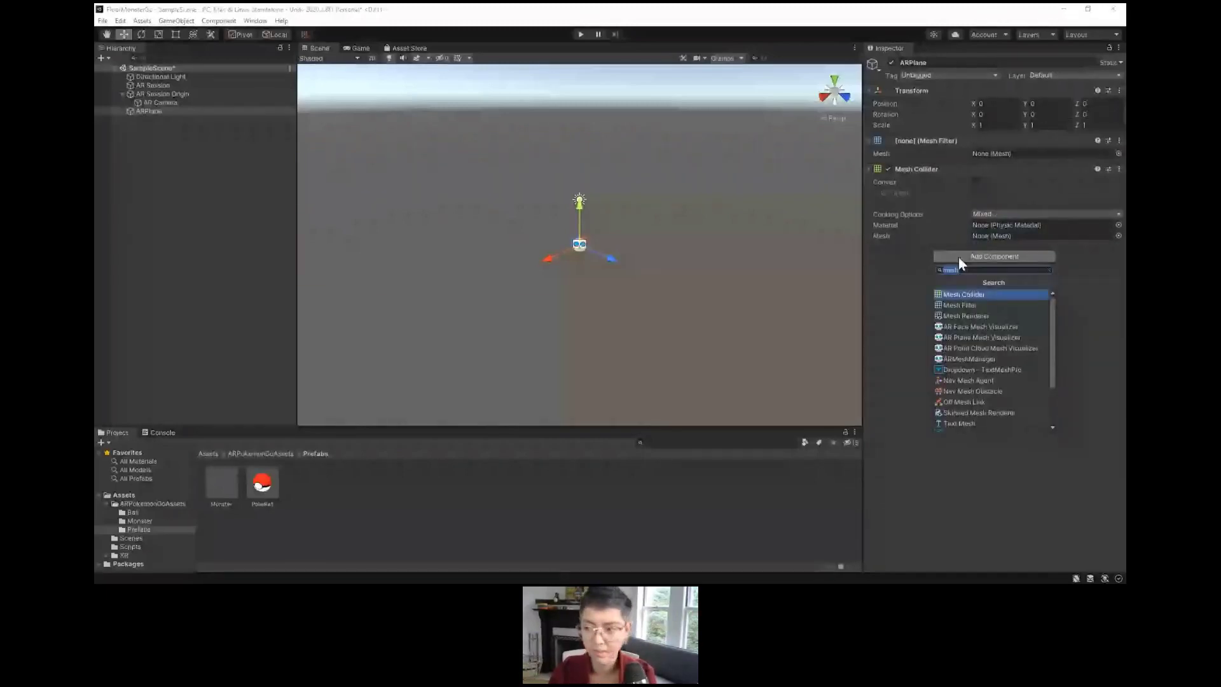
{"action": "left_click", "coordinate": [965, 316]}
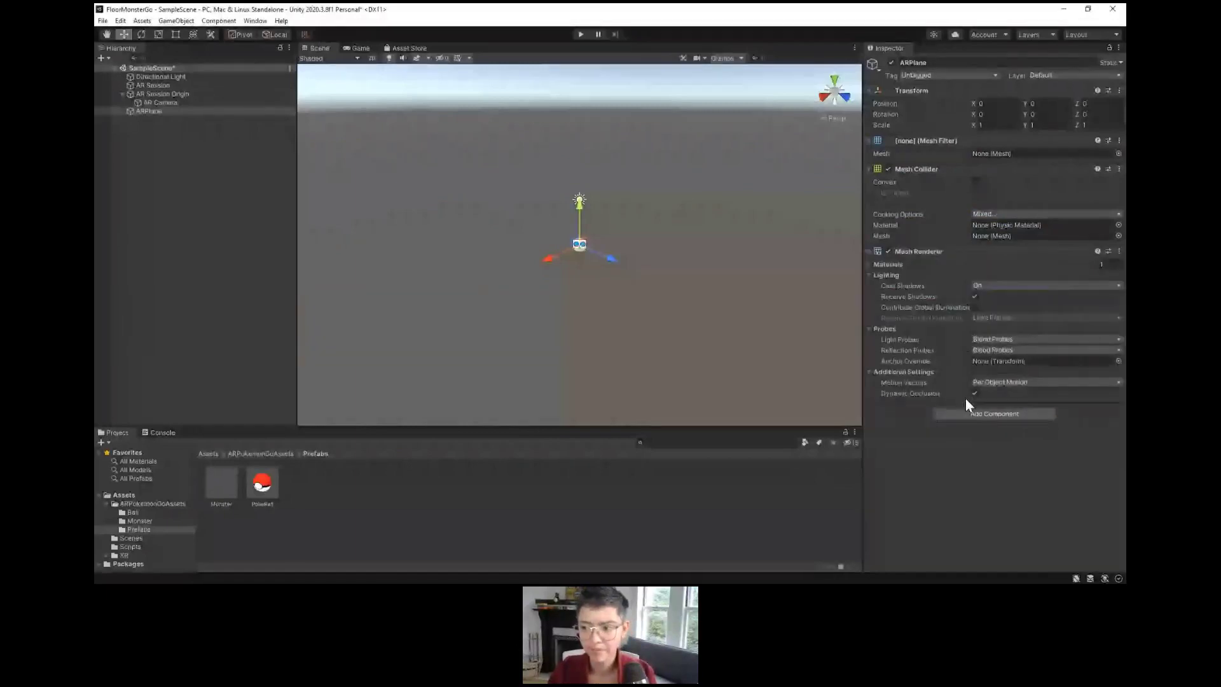
Step: Add the AR Plane and AR Plane Mesh Visualizer components to the ARPlane object, and save the scene
{"action": "left_click", "coordinate": [964, 413]}
{"action": "type", "text": "arplane"}
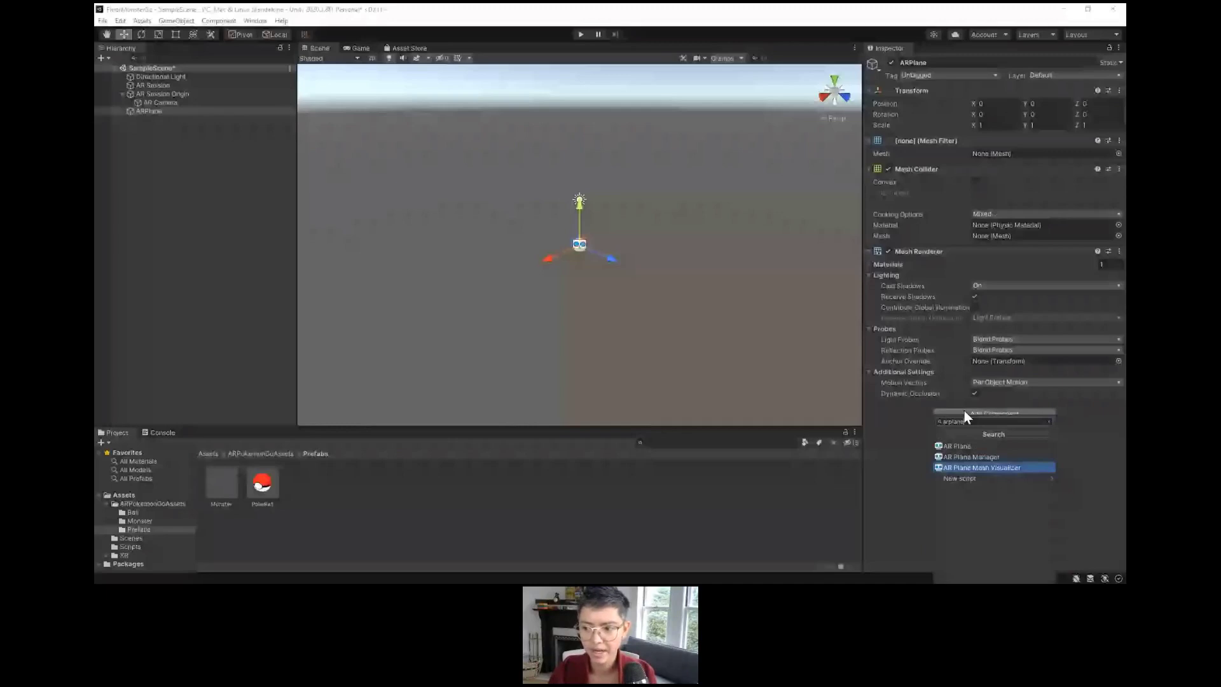
{"action": "left_click", "coordinate": [959, 446]}
{"action": "left_click", "coordinate": [967, 467]}
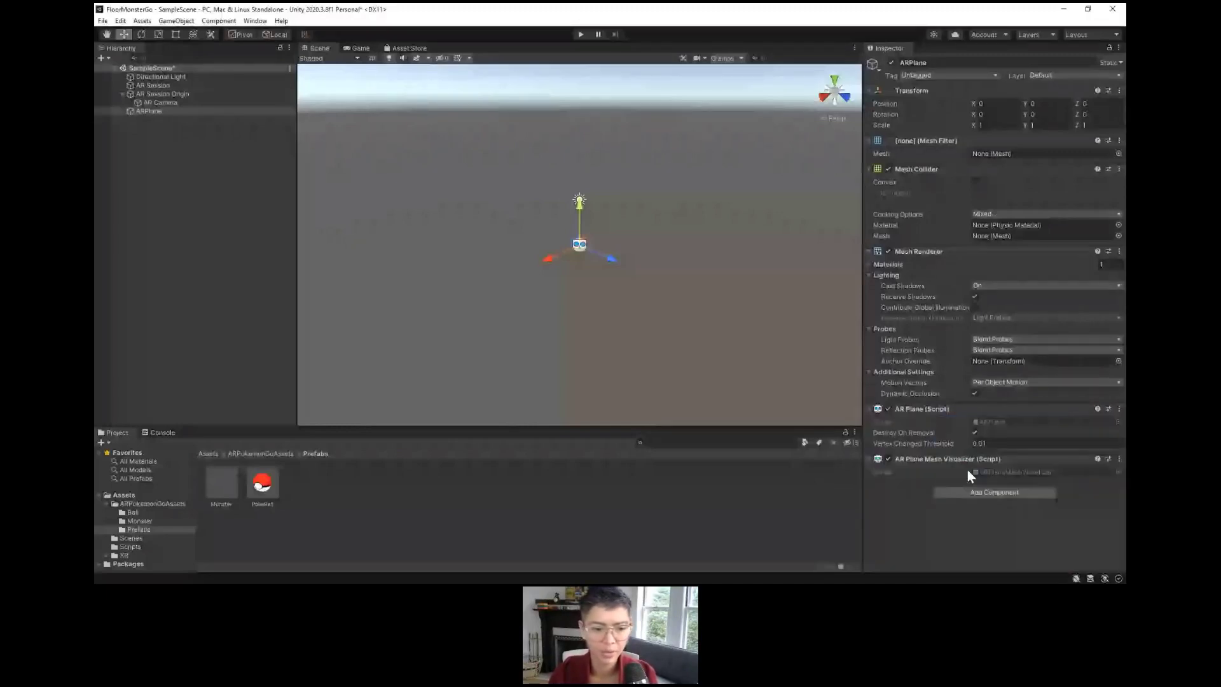
{"action": "key", "text": "ctrl+s"}
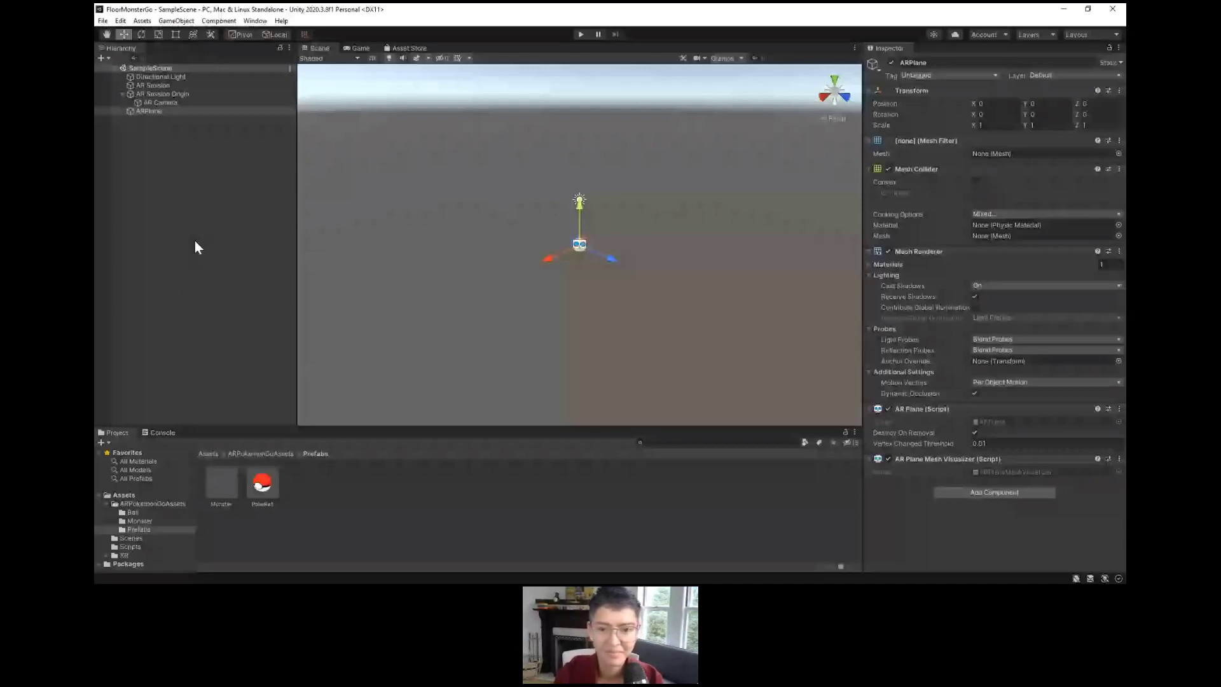
Step: Turn ARPlane into a prefab in the Prefabs folder, set its Mesh Renderer material to SpatialMappingWireframe, and save
{"action": "left_click", "coordinate": [185, 111]}
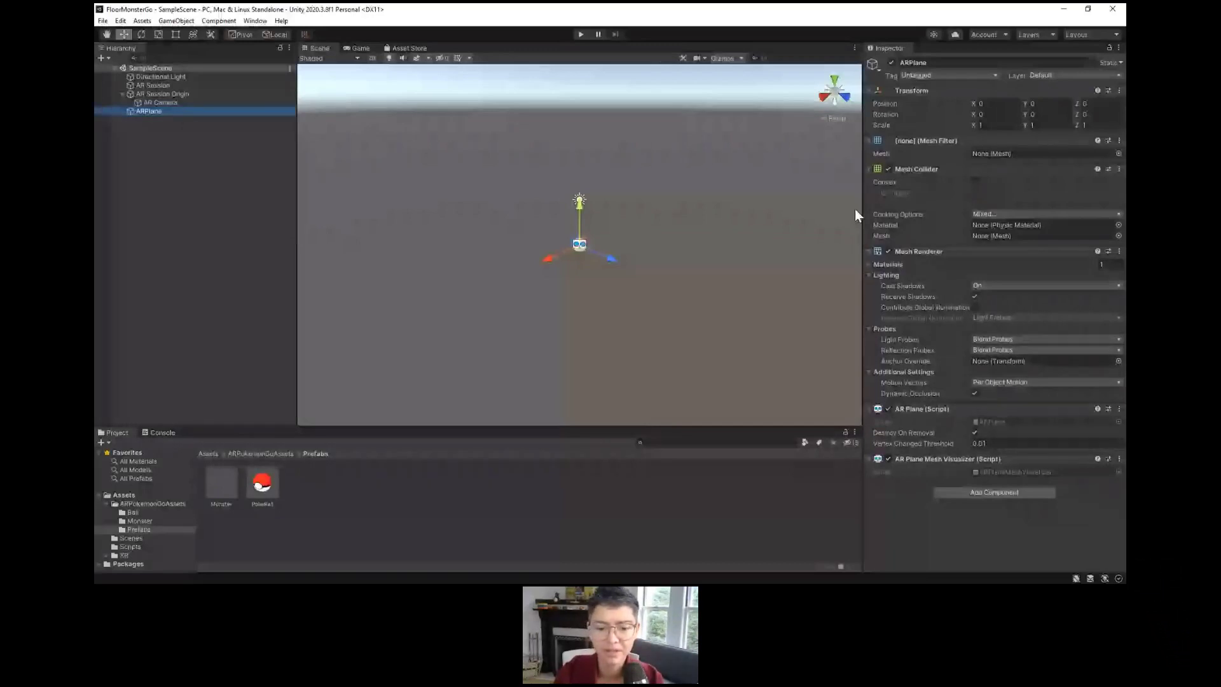
{"action": "left_click_drag", "start_coordinate": [149, 111], "coordinate": [333, 513]}
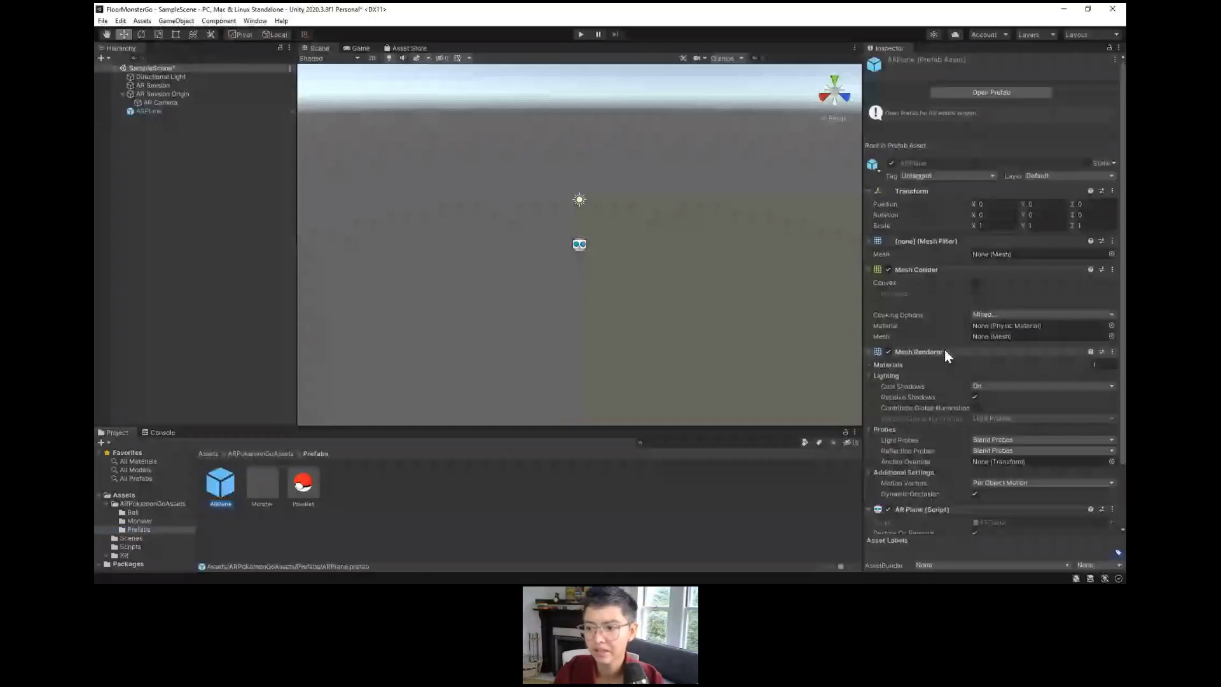
{"action": "left_click", "coordinate": [962, 370]}
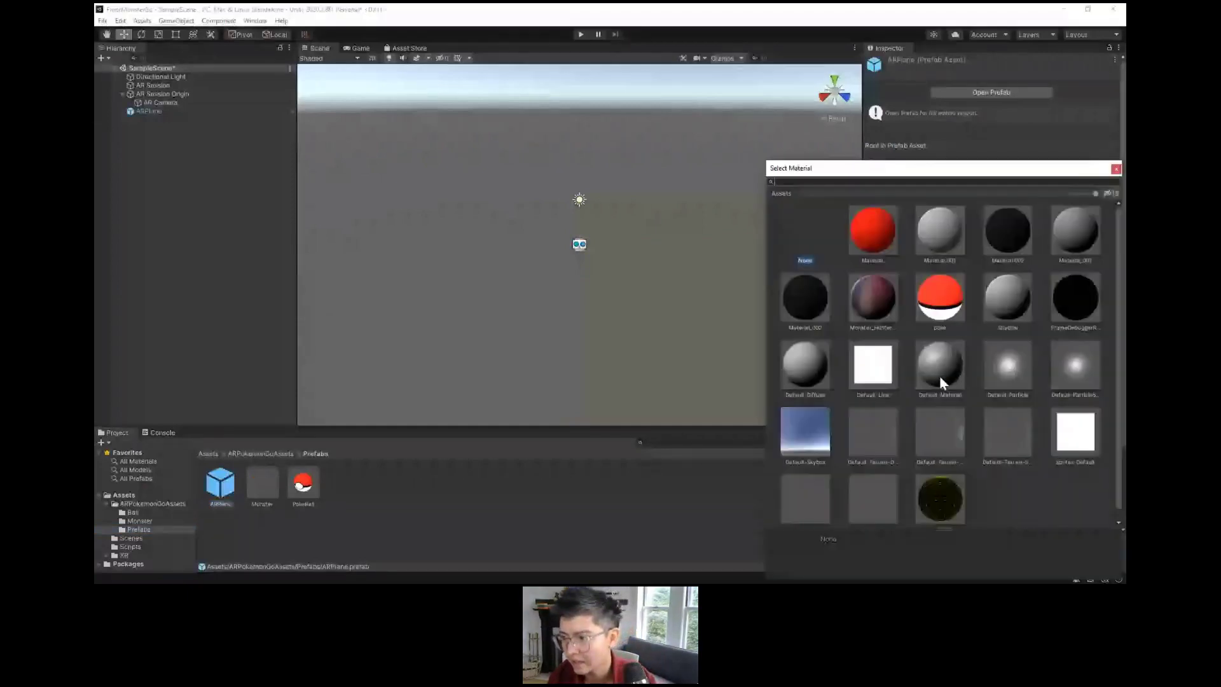
{"action": "left_click", "coordinate": [1013, 240]}
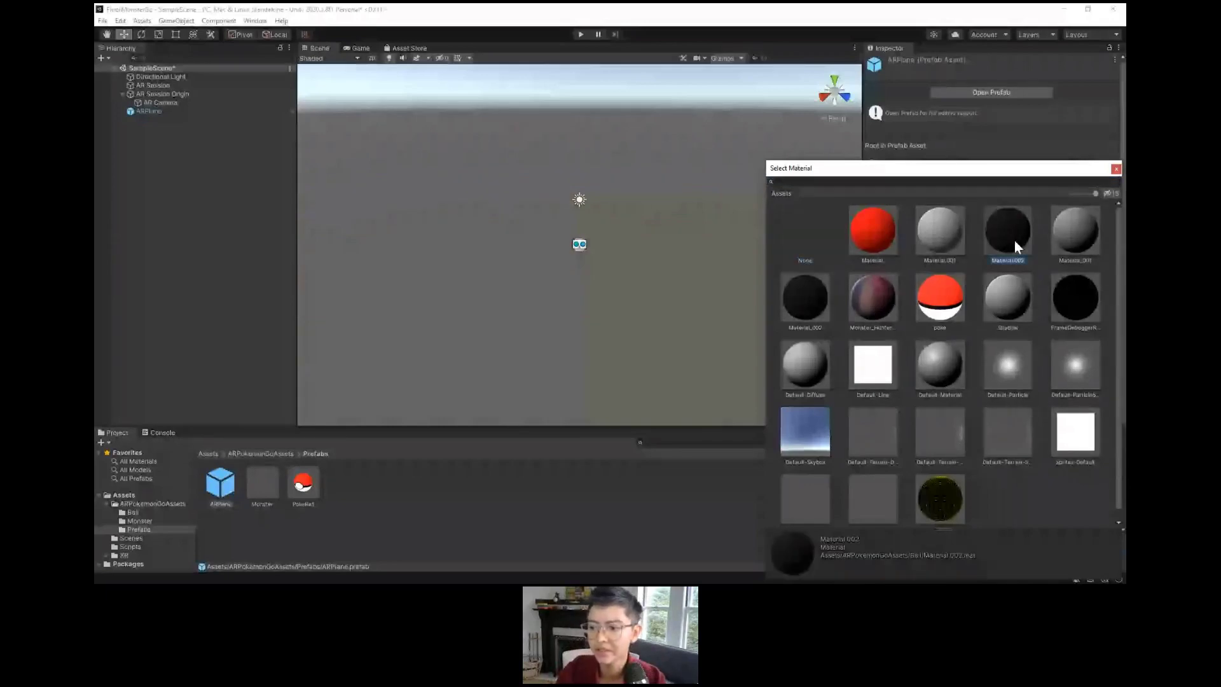
{"action": "double_click", "coordinate": [943, 493]}
{"action": "scroll", "coordinate": [961, 410], "scroll_direction": "down", "scroll_amount": 3}
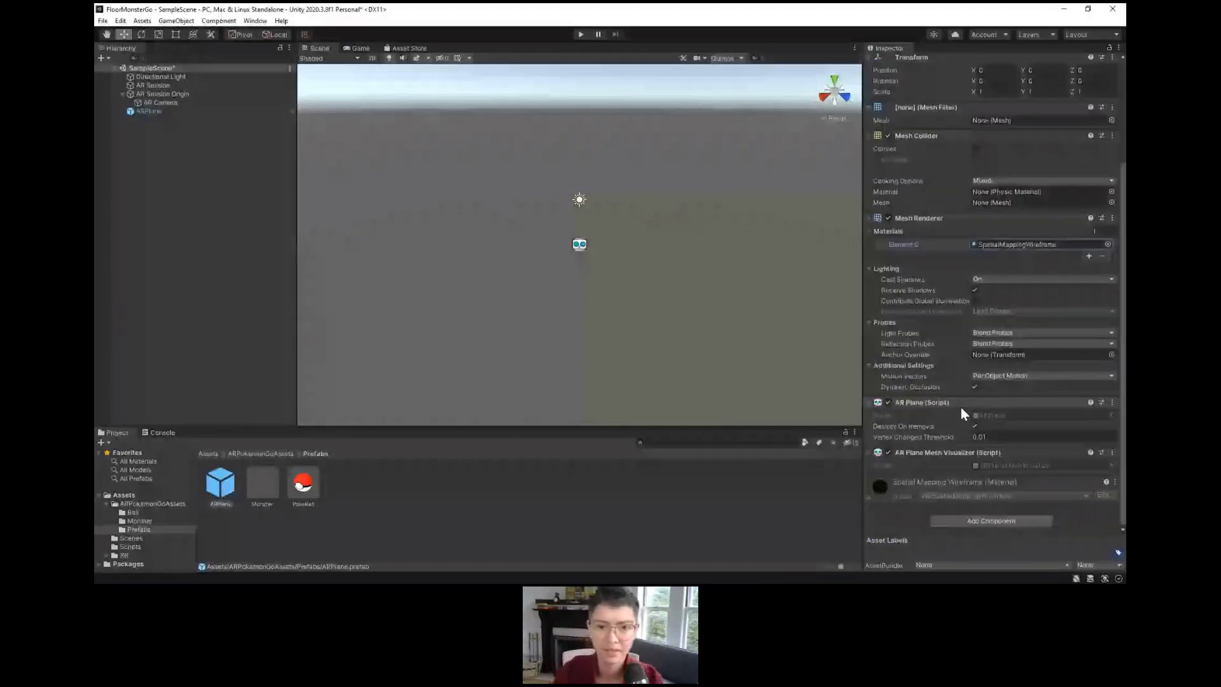
{"action": "key", "text": "ctrl+s"}
Step: Delete ARPlane from the scene, assign its prefab to Plane Prefab in AR Session Origin's AR Plane Manager, and save the scene
{"action": "left_click", "coordinate": [148, 111]}
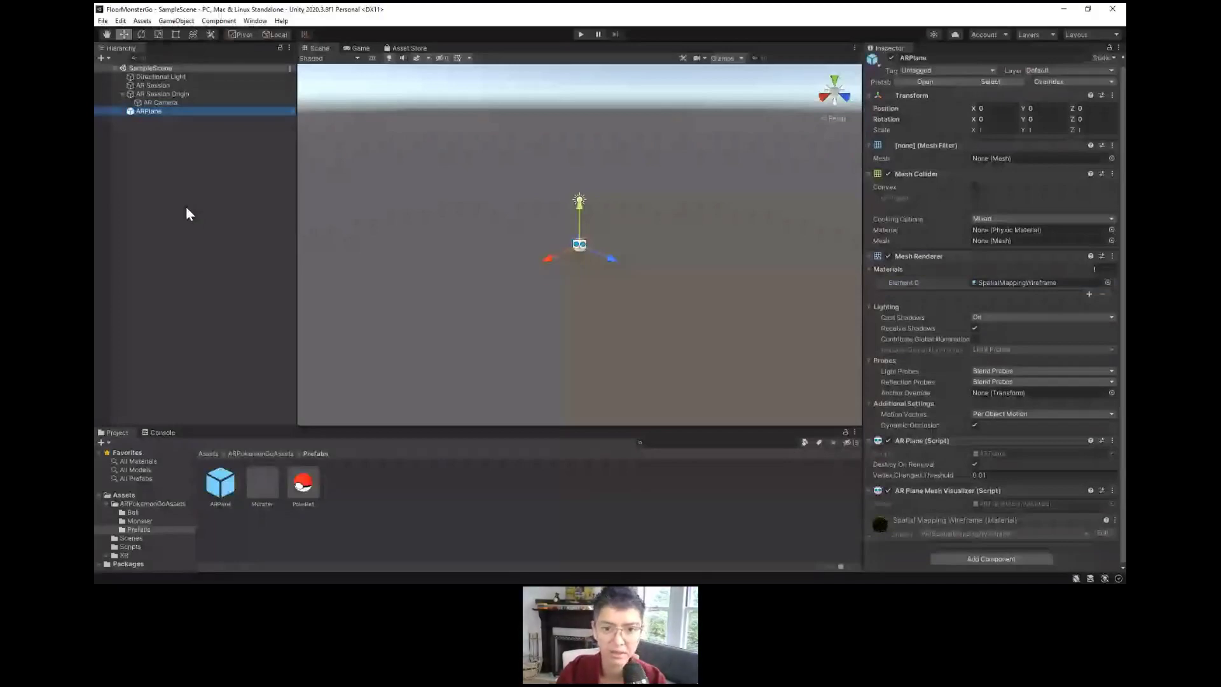
{"action": "key", "text": "Delete"}
{"action": "left_click", "coordinate": [158, 94]}
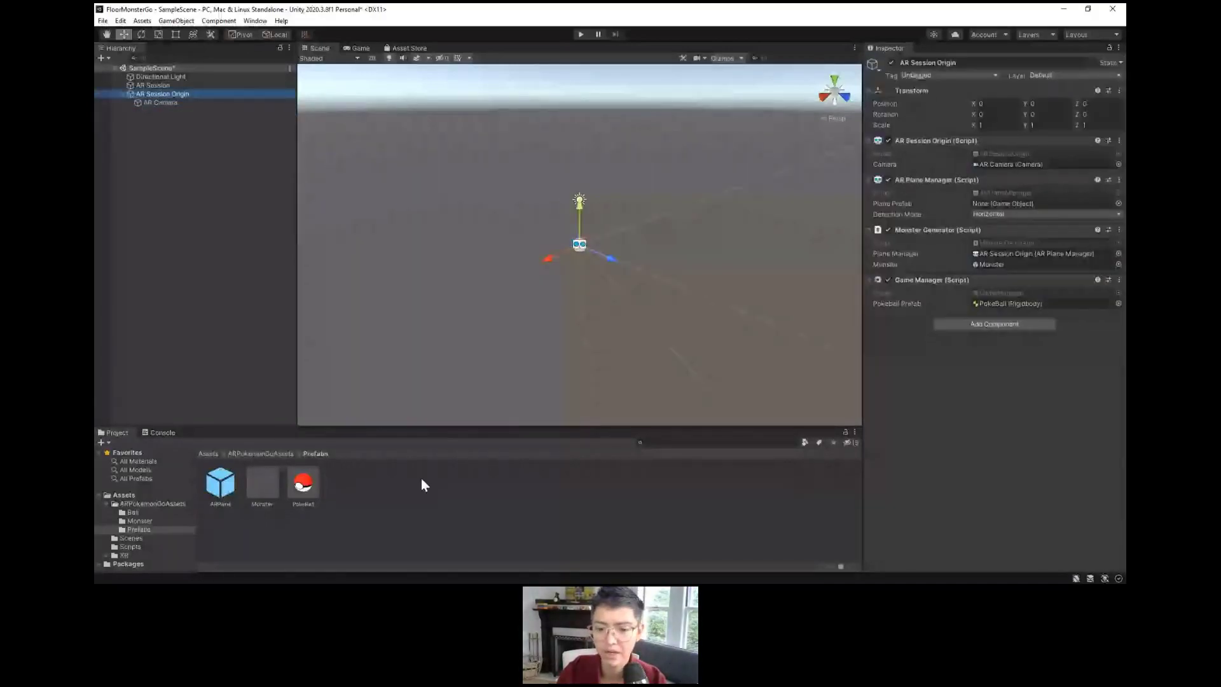
{"action": "left_click_drag", "start_coordinate": [219, 497], "coordinate": [1021, 204]}
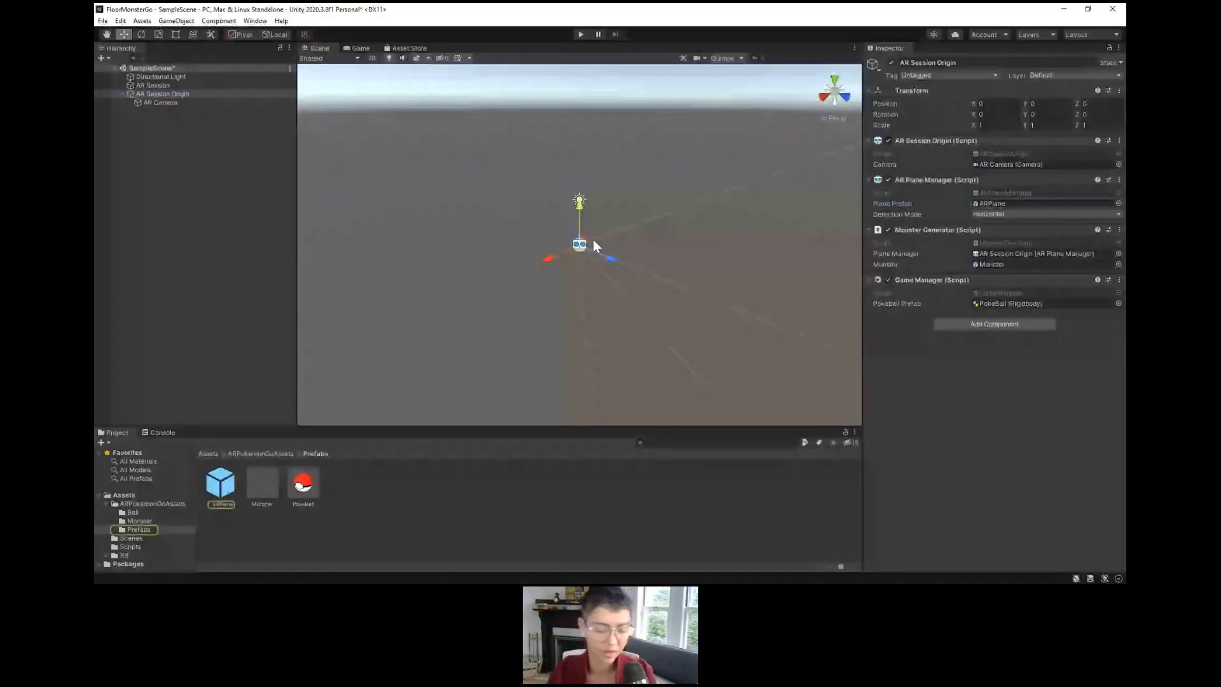
{"action": "key", "text": "ctrl+s"}
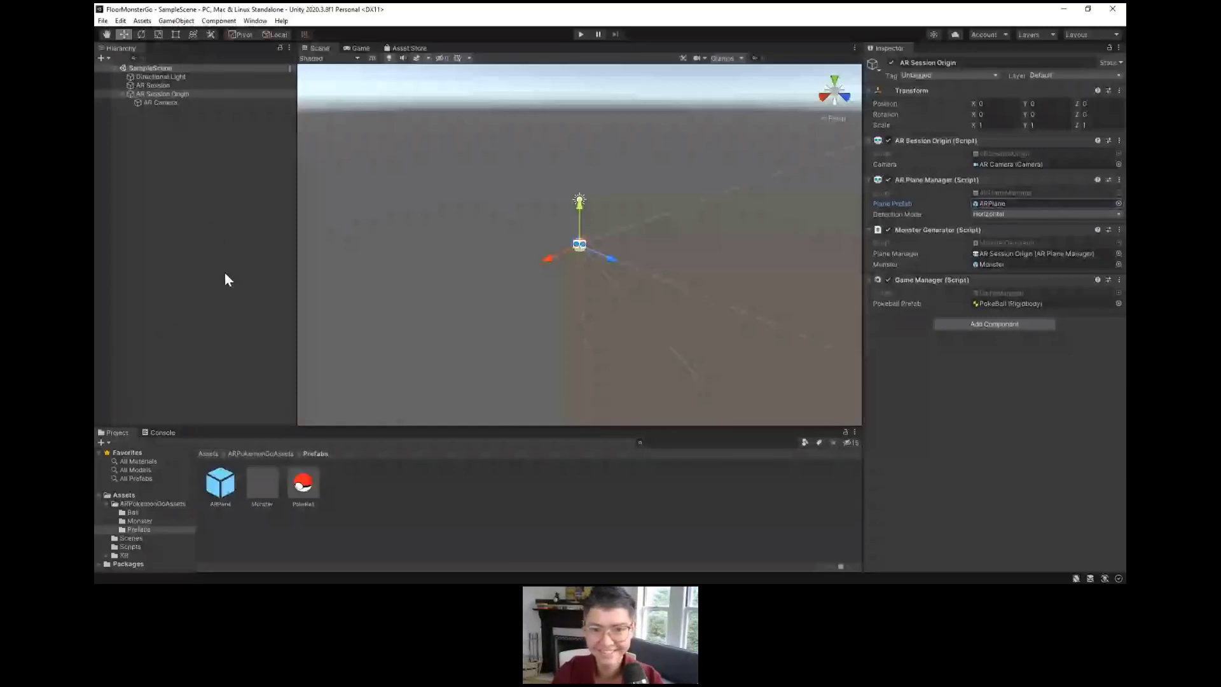
{"action": "left_click", "coordinate": [188, 164]}
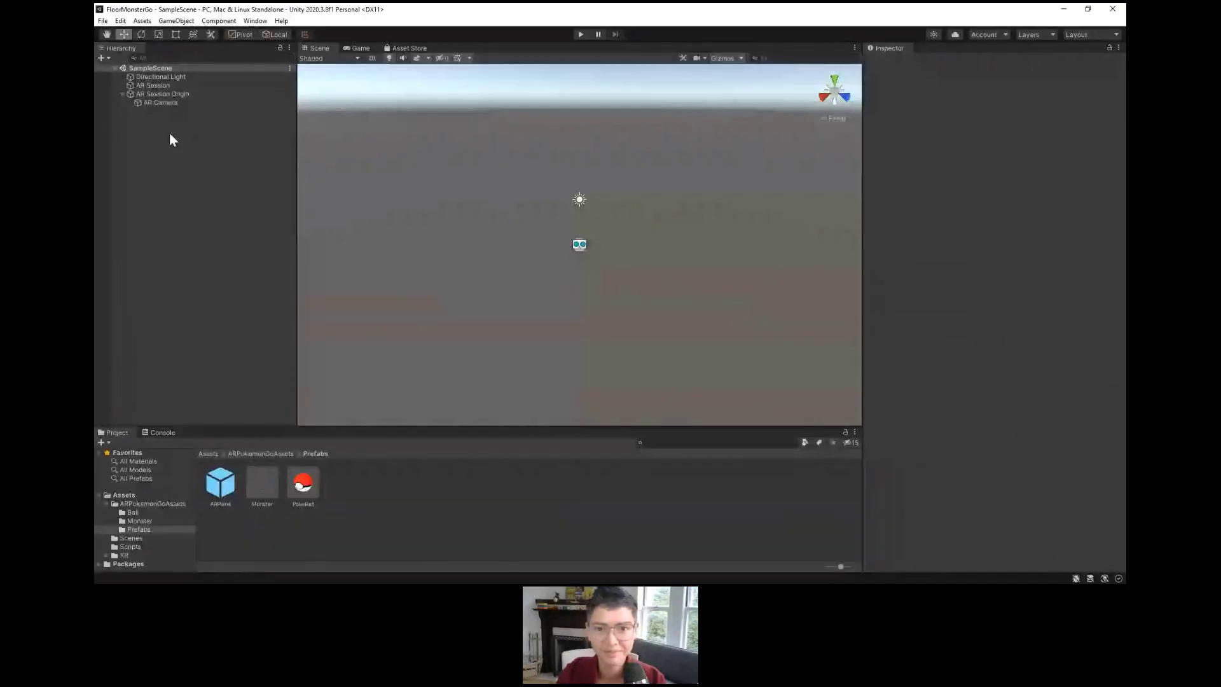
Step: Remove Vulkan from the Graphics APIs list in the project's Android Player settings
{"action": "left_click", "coordinate": [255, 21]}
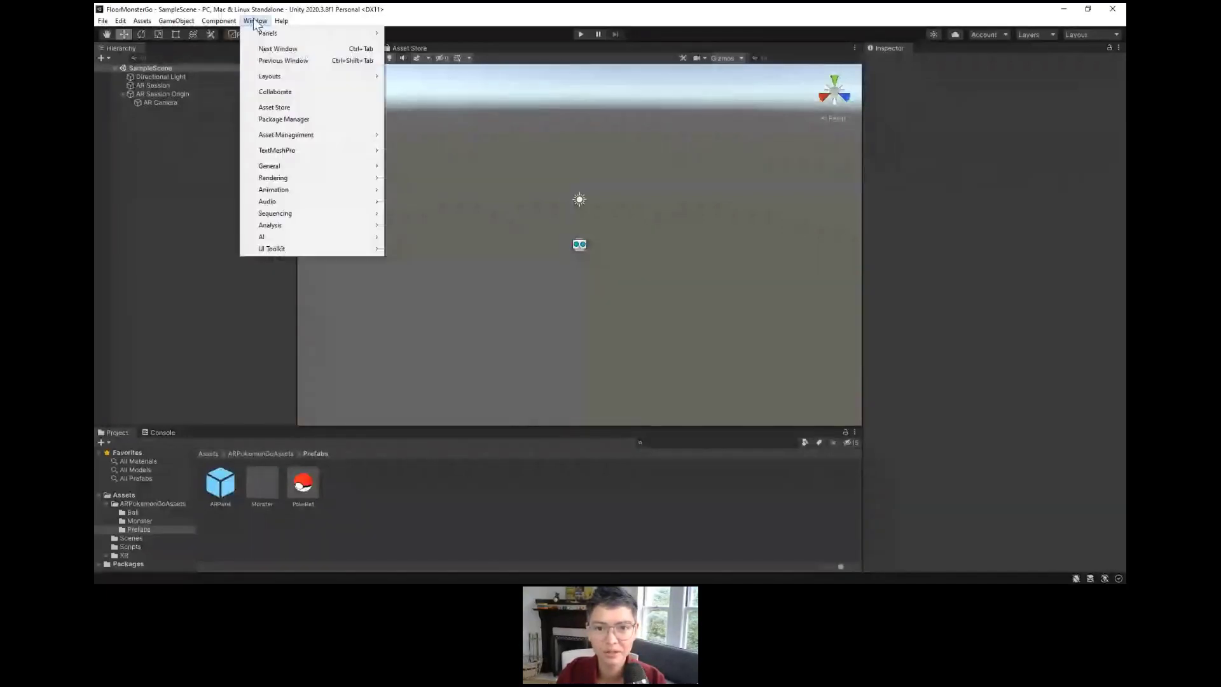
{"action": "mouse_move", "coordinate": [121, 21]}
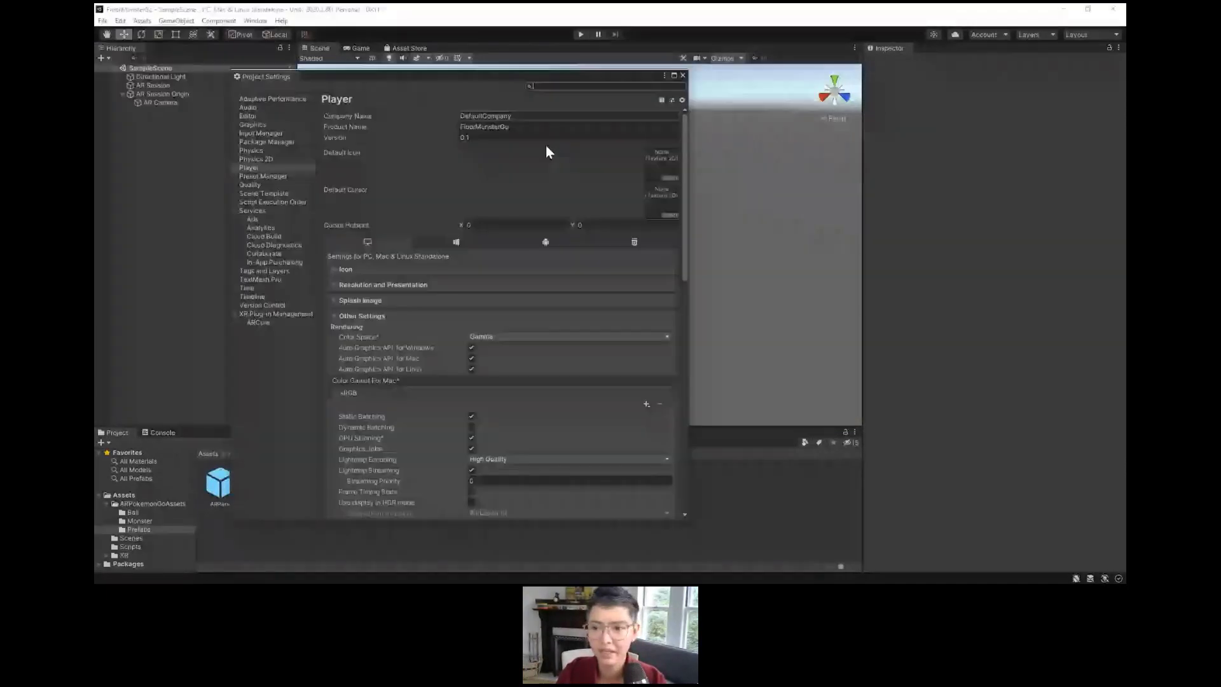
{"action": "left_click", "coordinate": [545, 242]}
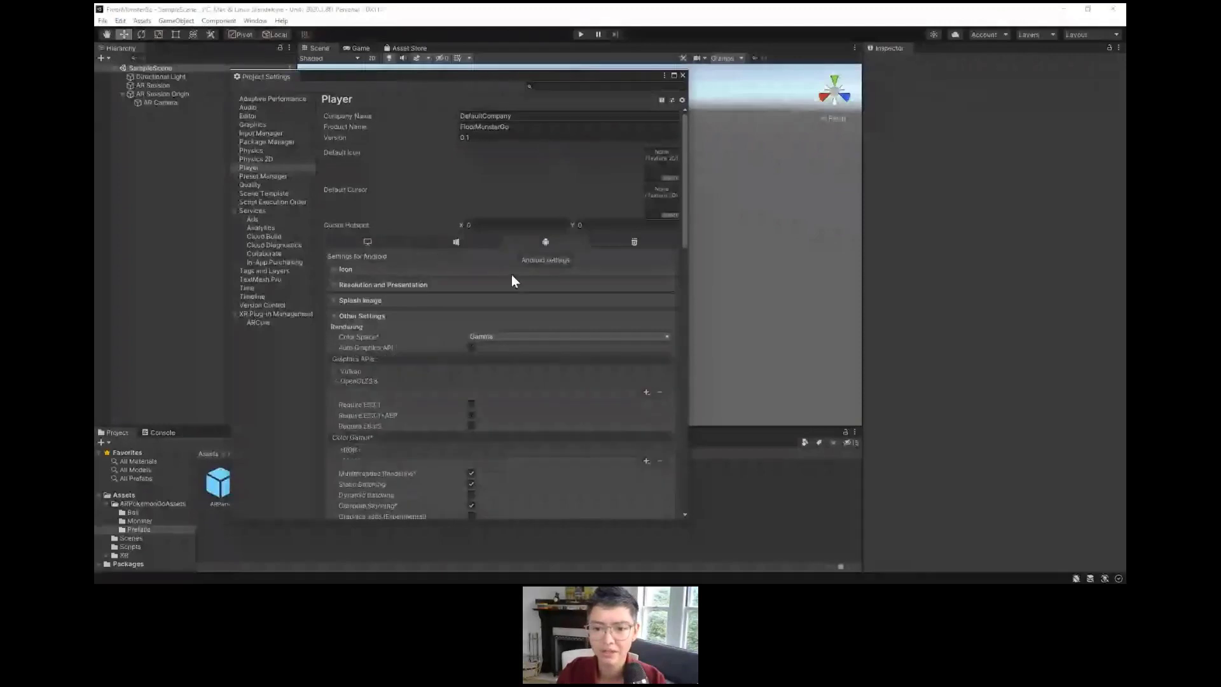
{"action": "left_click", "coordinate": [355, 373]}
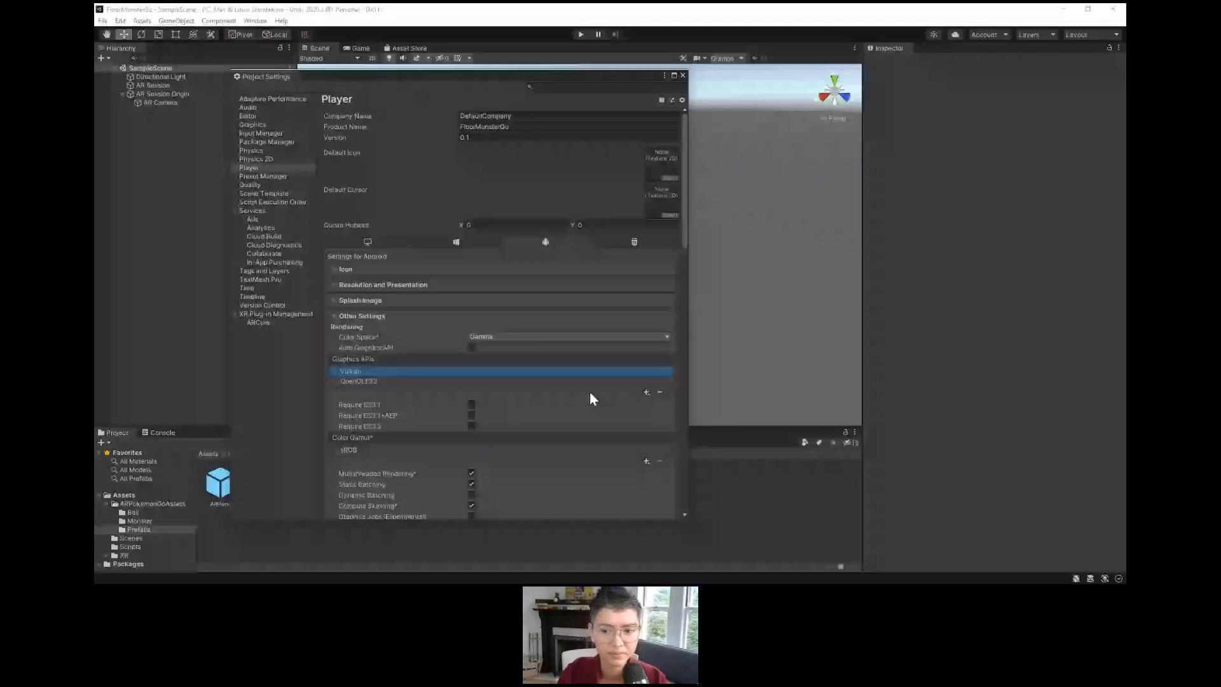
{"action": "key", "text": "Delete"}
Step: Set the Android Minimum API Level to Android 7.0 'Nougat' (API level 24)
{"action": "scroll", "coordinate": [440, 393], "scroll_direction": "down", "scroll_amount": 5}
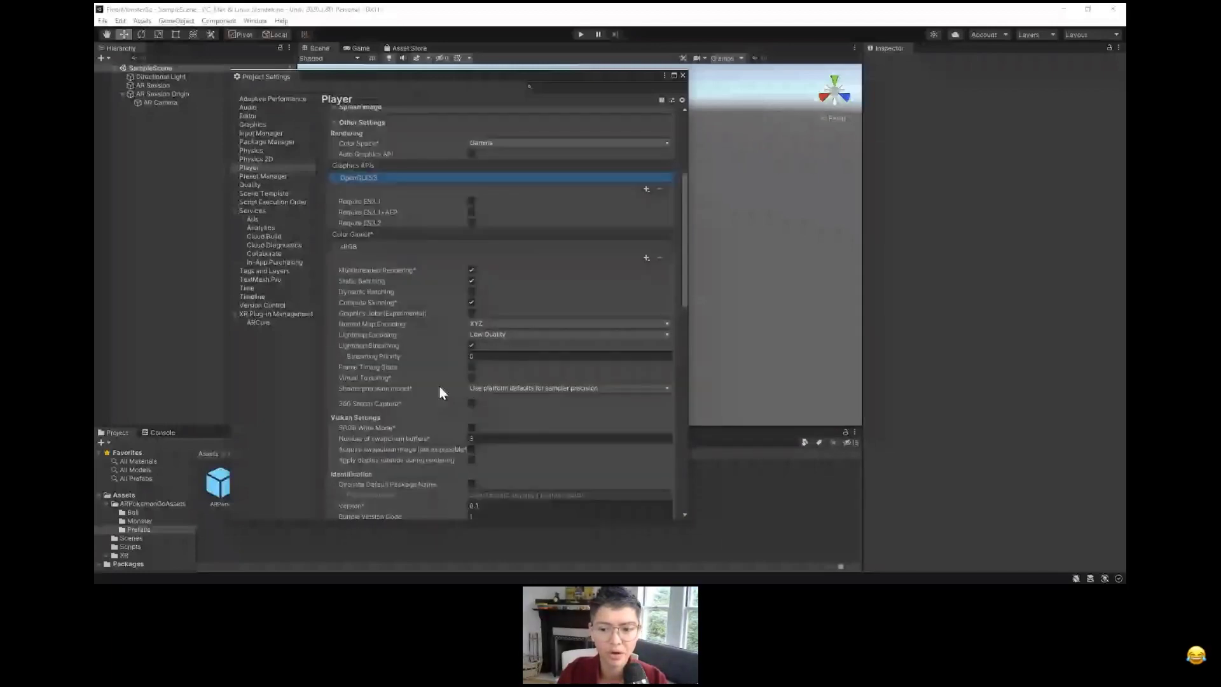
{"action": "scroll", "coordinate": [440, 392], "scroll_direction": "down", "scroll_amount": 4}
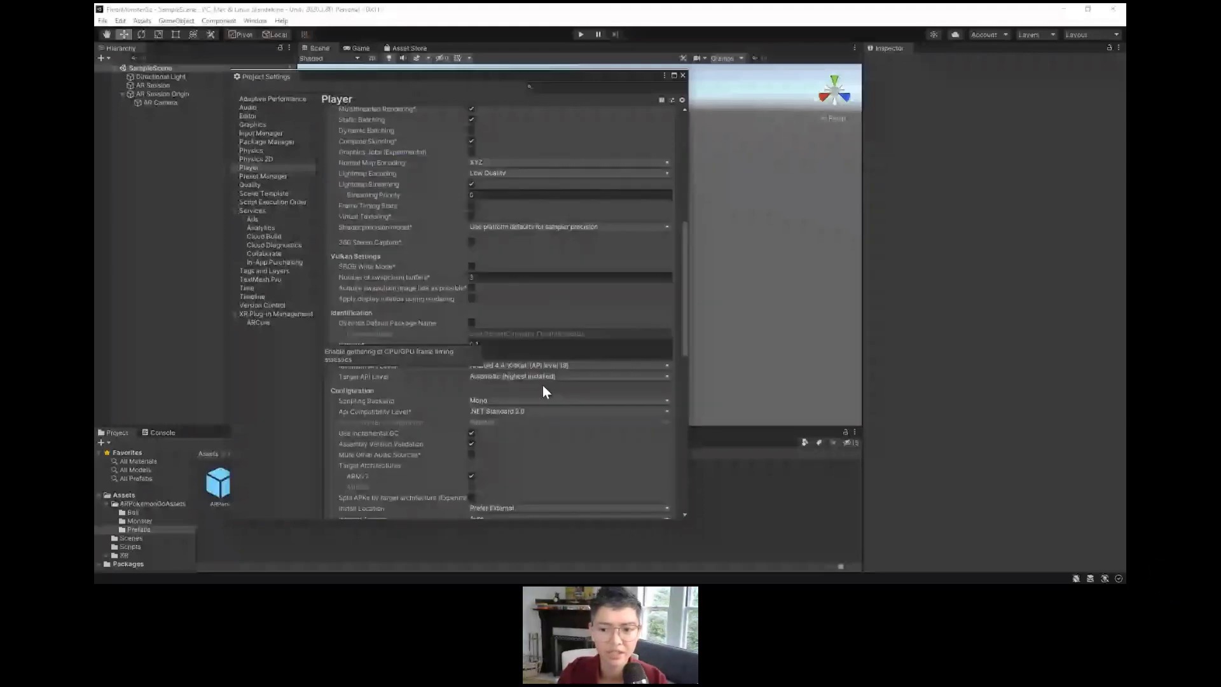
{"action": "left_click", "coordinate": [545, 365]}
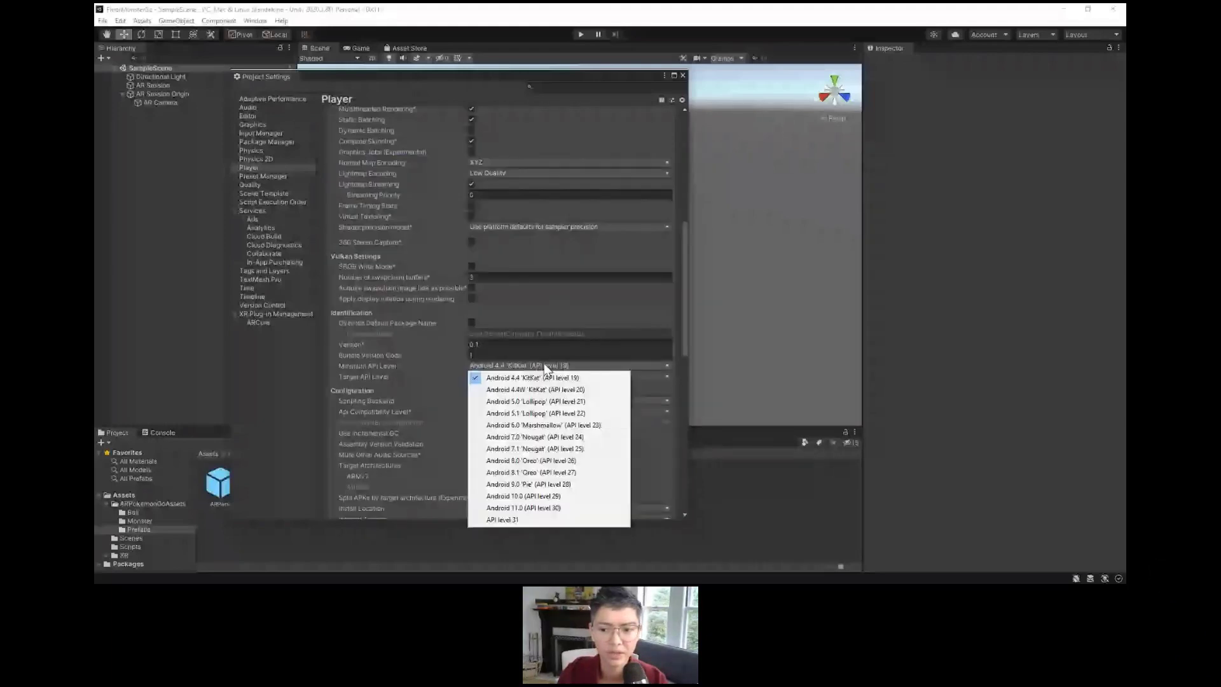
{"action": "left_click", "coordinate": [535, 437]}
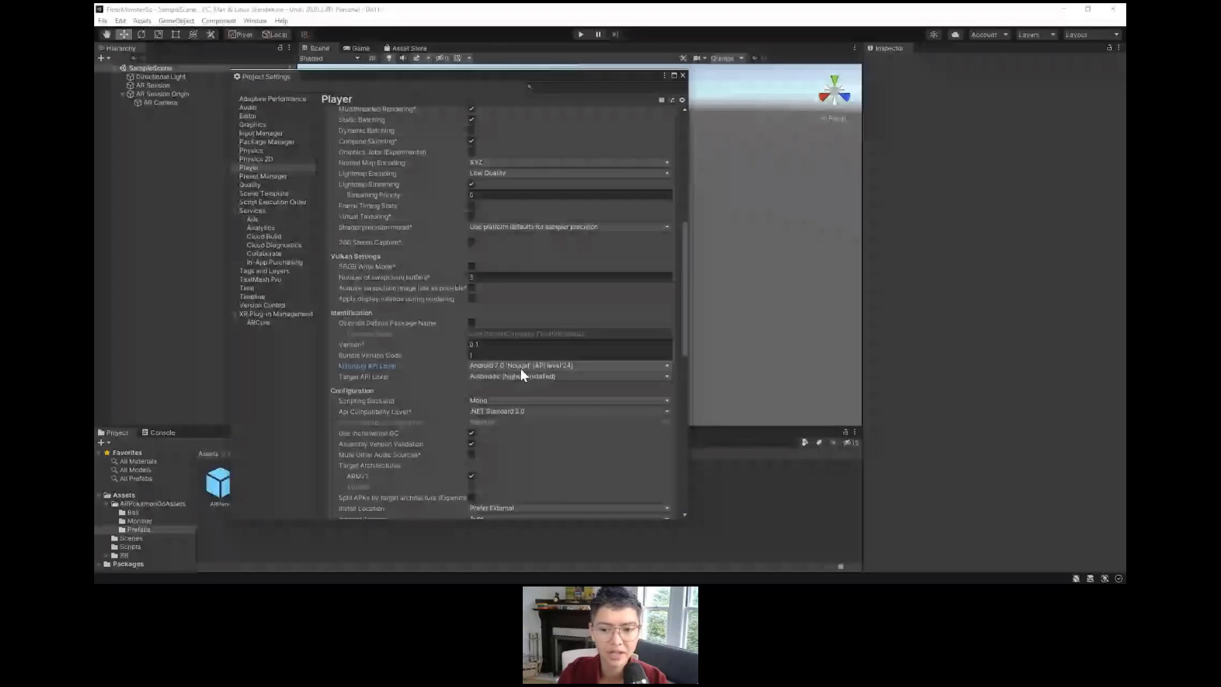
Step: Set the Android Scripting Backend to IL2CPP and enable ARM64 among the target architectures
{"action": "scroll", "coordinate": [520, 368], "scroll_direction": "down", "scroll_amount": 2}
{"action": "left_click", "coordinate": [520, 368]}
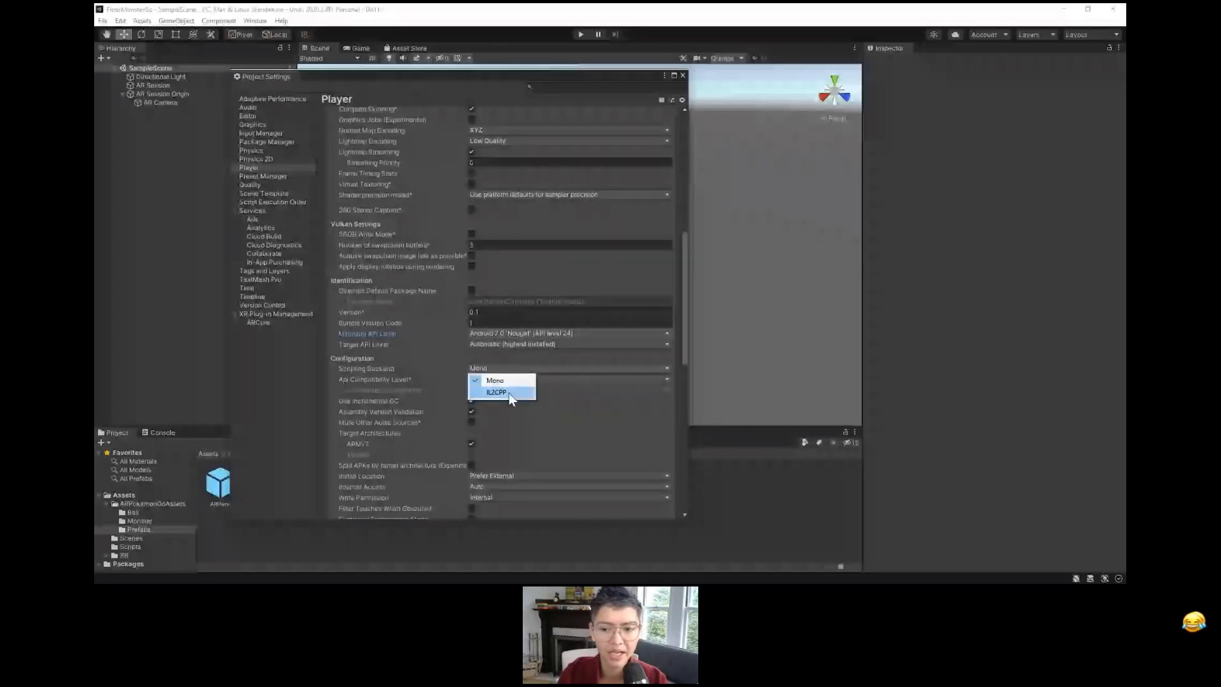
{"action": "left_click", "coordinate": [509, 393]}
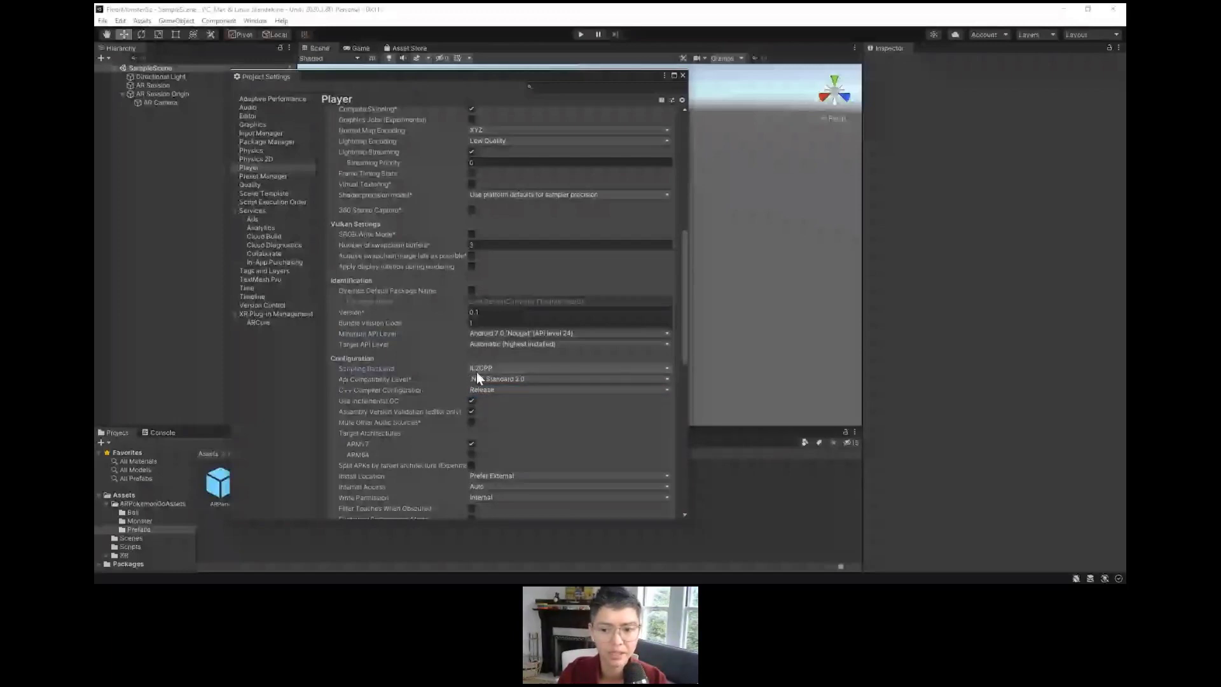
{"action": "left_click", "coordinate": [472, 454]}
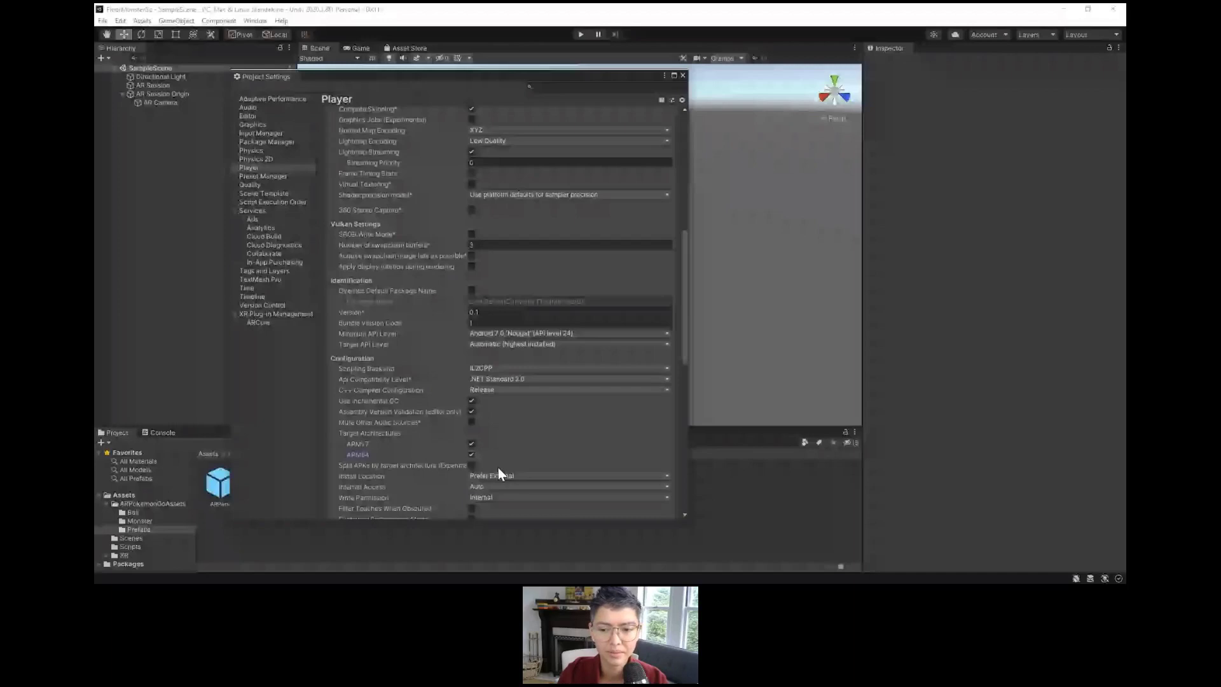
{"action": "scroll", "coordinate": [528, 330], "scroll_direction": "down", "scroll_amount": 10}
{"action": "scroll", "coordinate": [528, 331], "scroll_direction": "up", "scroll_amount": 4}
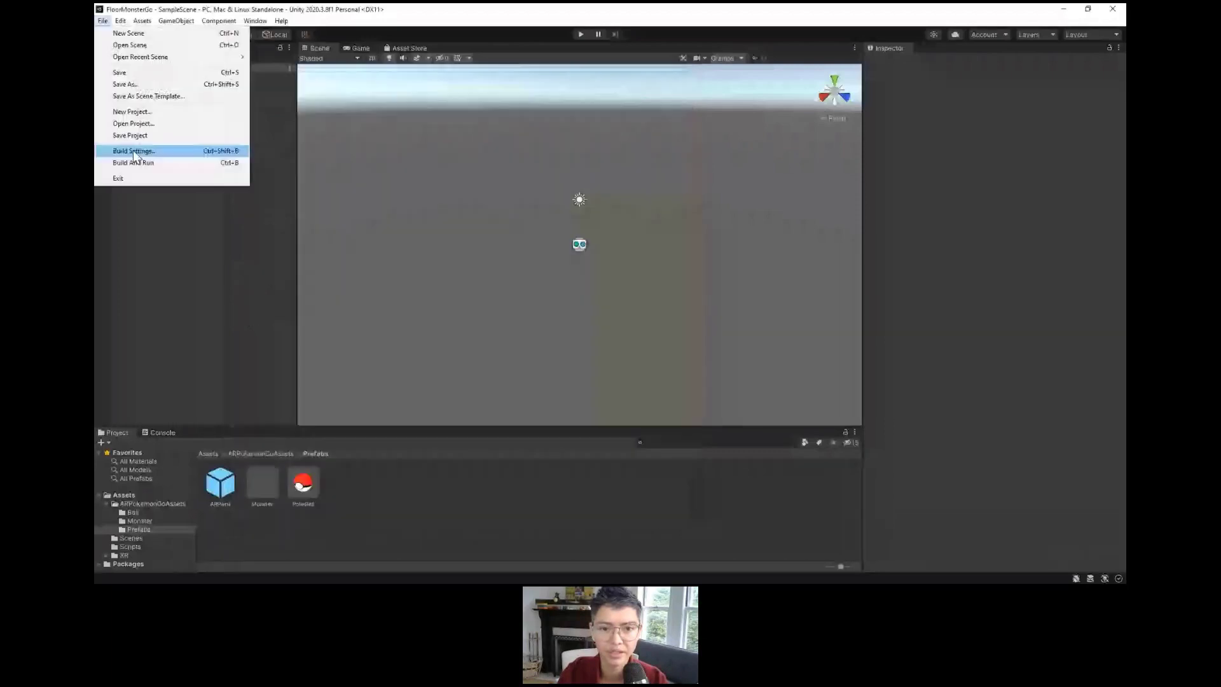
Step: Add the open SampleScene to the scenes in build and switch the build platform to Android
{"action": "left_click", "coordinate": [132, 145]}
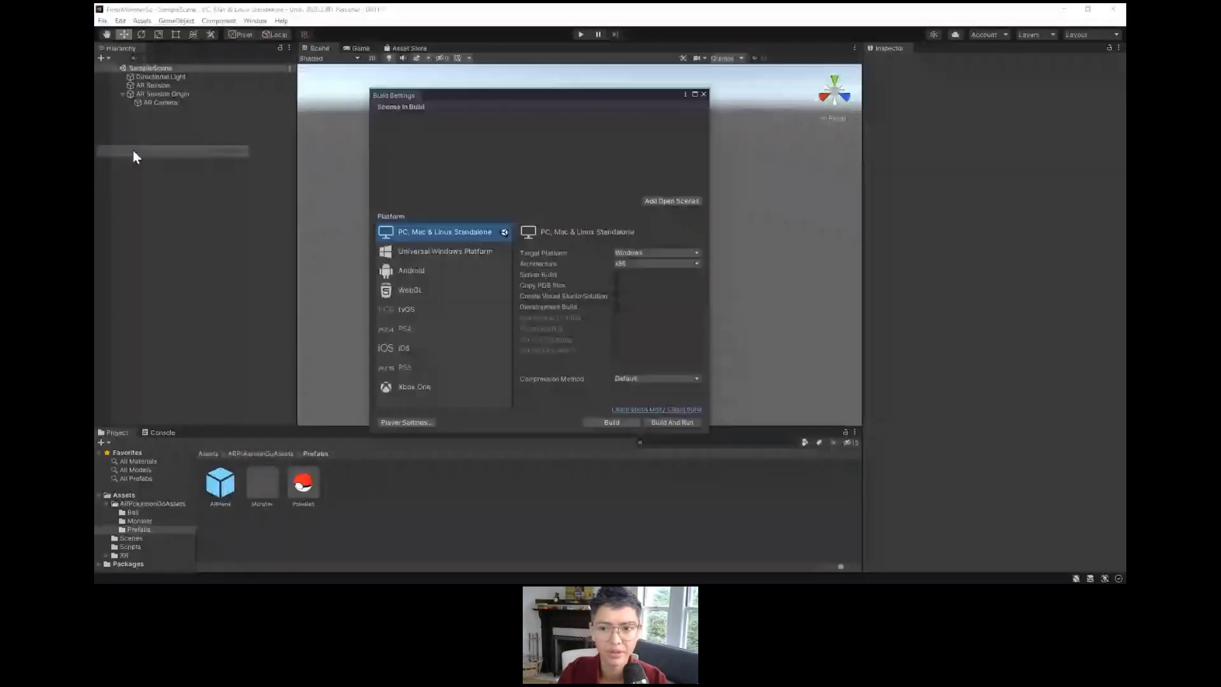
{"action": "left_click", "coordinate": [655, 200]}
{"action": "left_click", "coordinate": [443, 272]}
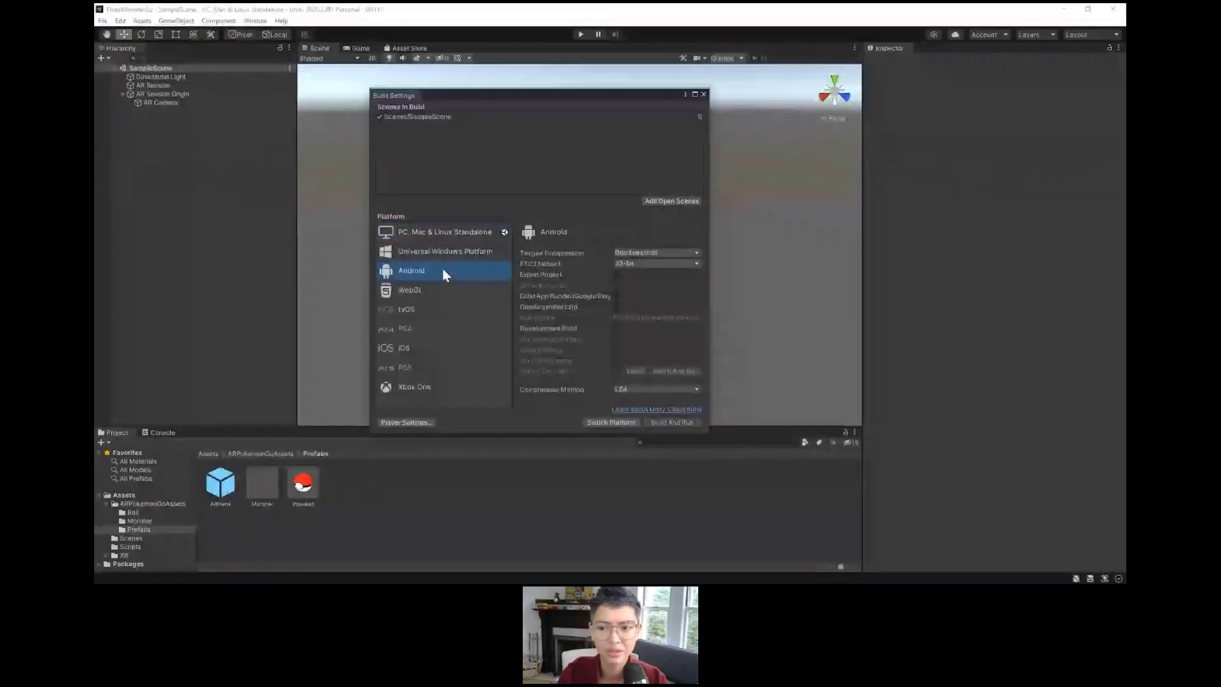
{"action": "left_click", "coordinate": [588, 422]}
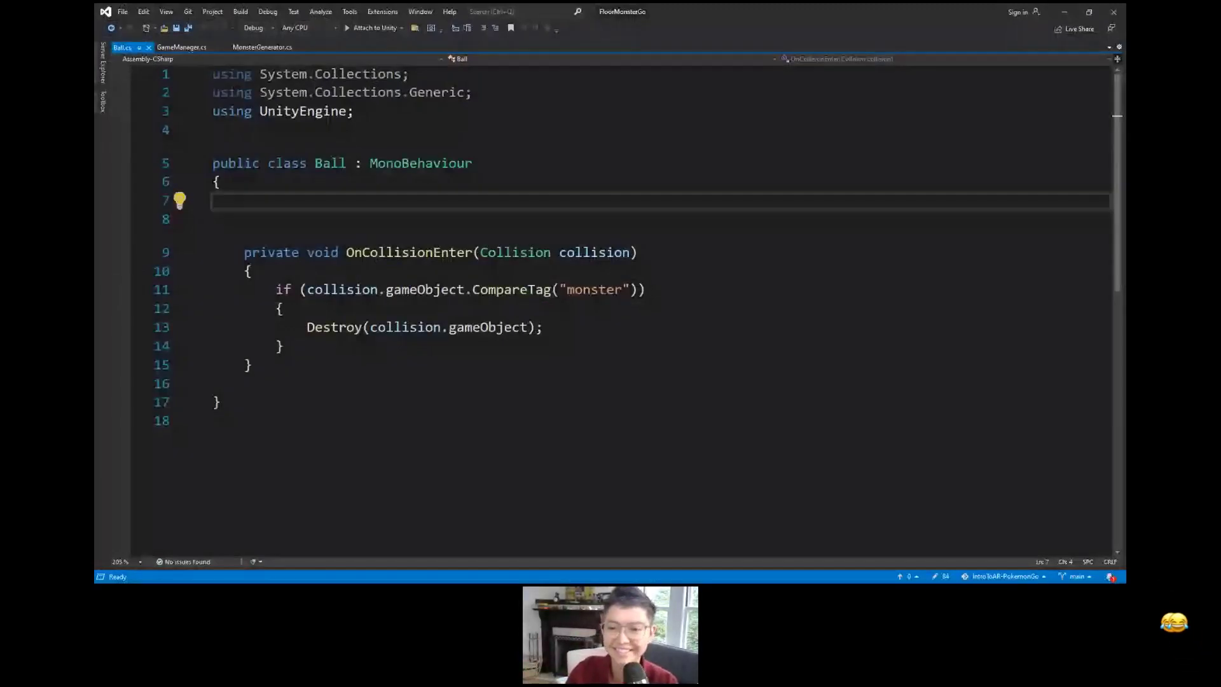
Step: Refresh the Android run devices, then start a build and create a Builds folder for it inside the FloorMonsterGo project folder
{"action": "left_click", "coordinate": [1063, 14]}
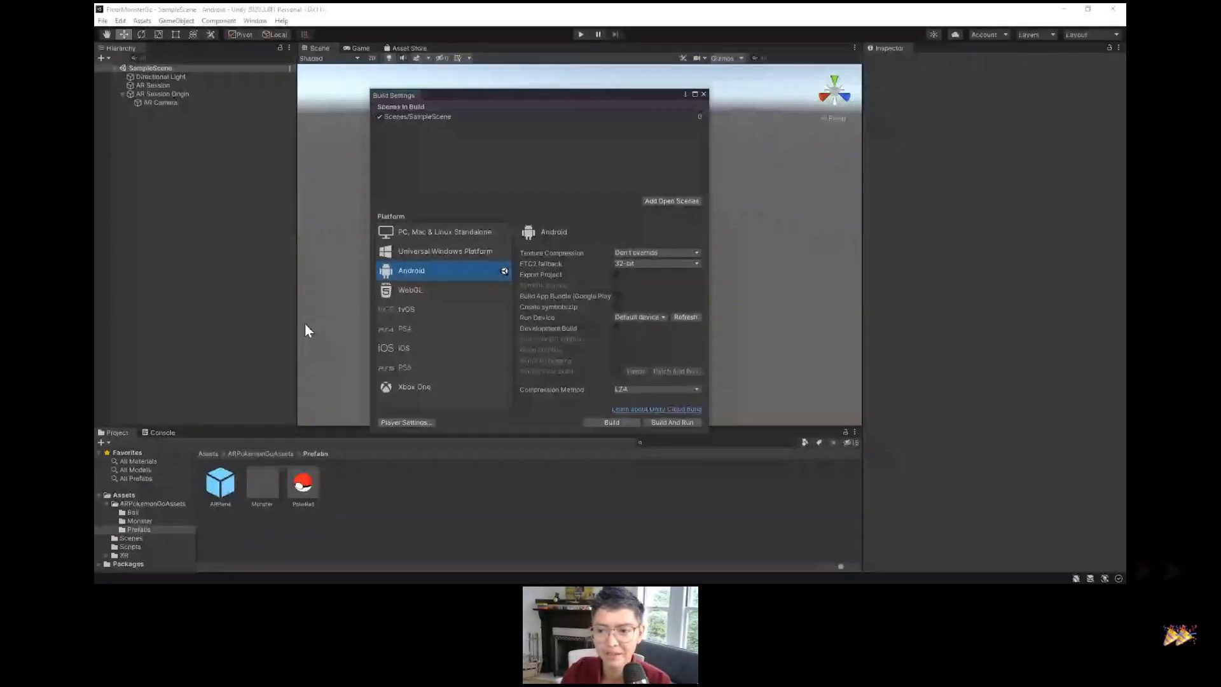
{"action": "left_click", "coordinate": [674, 319]}
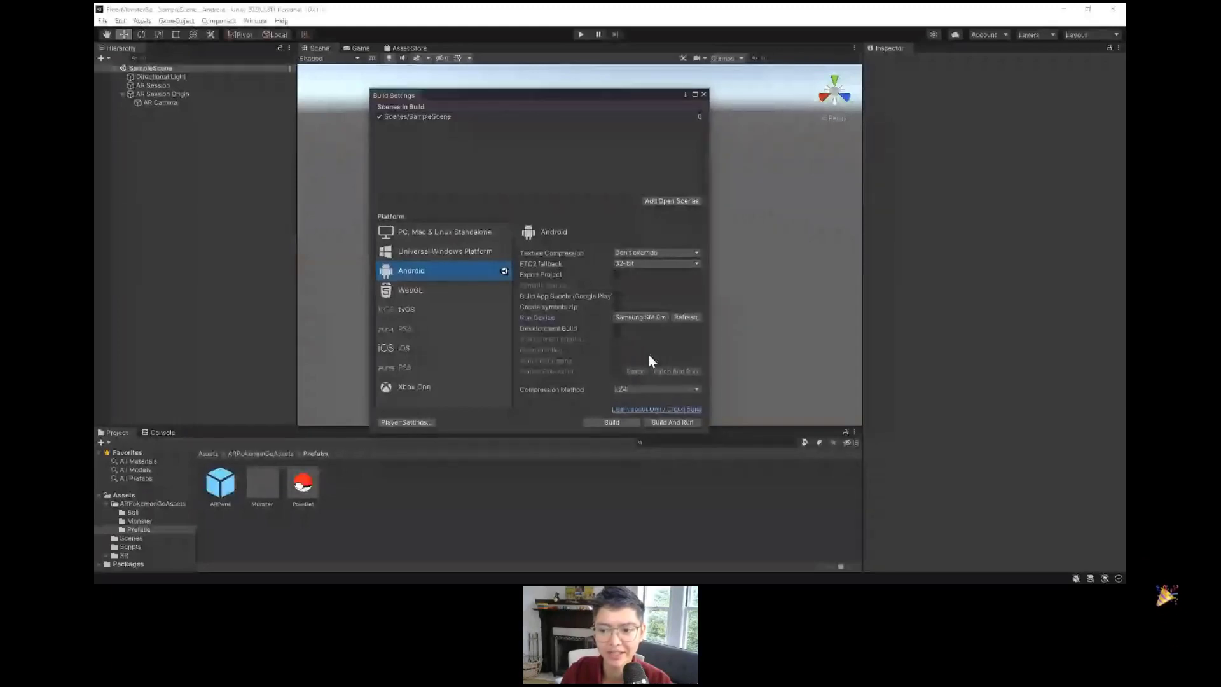
{"action": "left_click", "coordinate": [612, 422]}
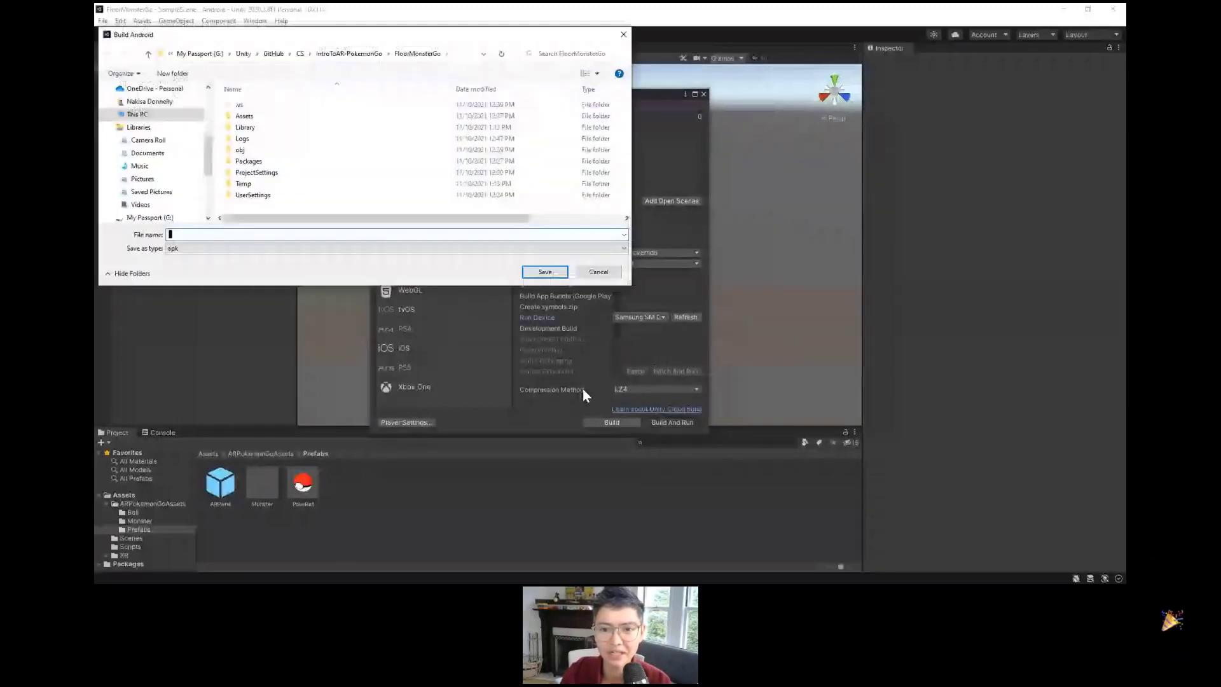
{"action": "left_click", "coordinate": [172, 73]}
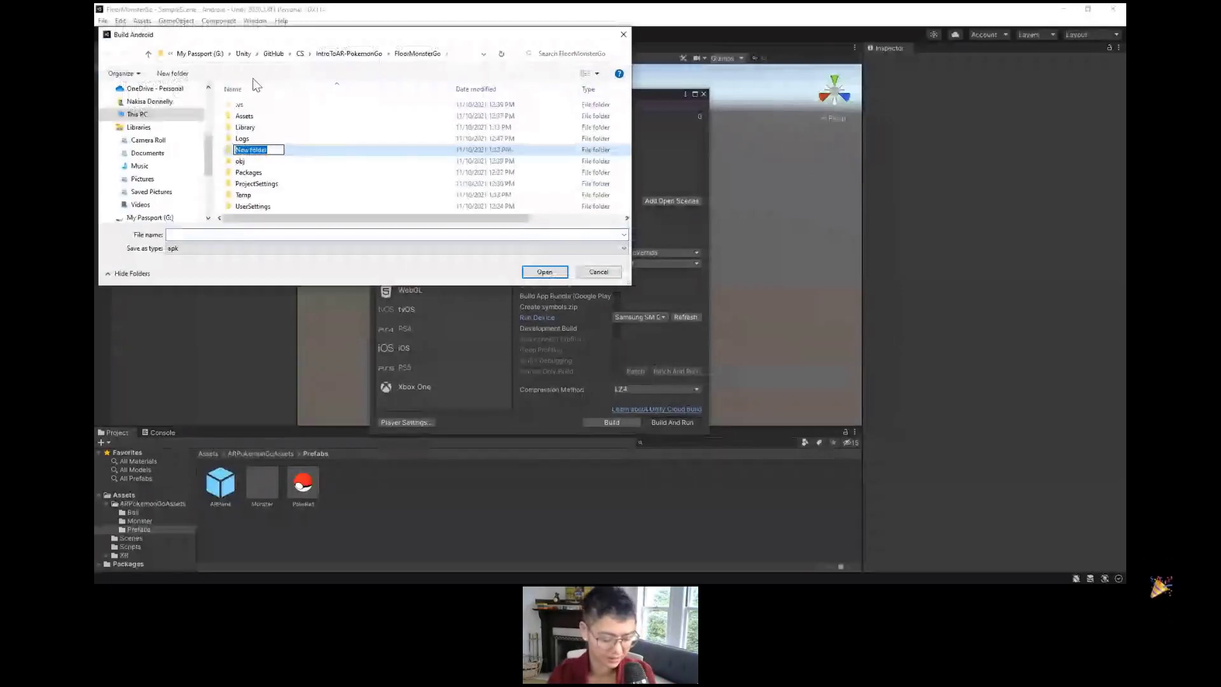
{"action": "type", "text": "Builds"}
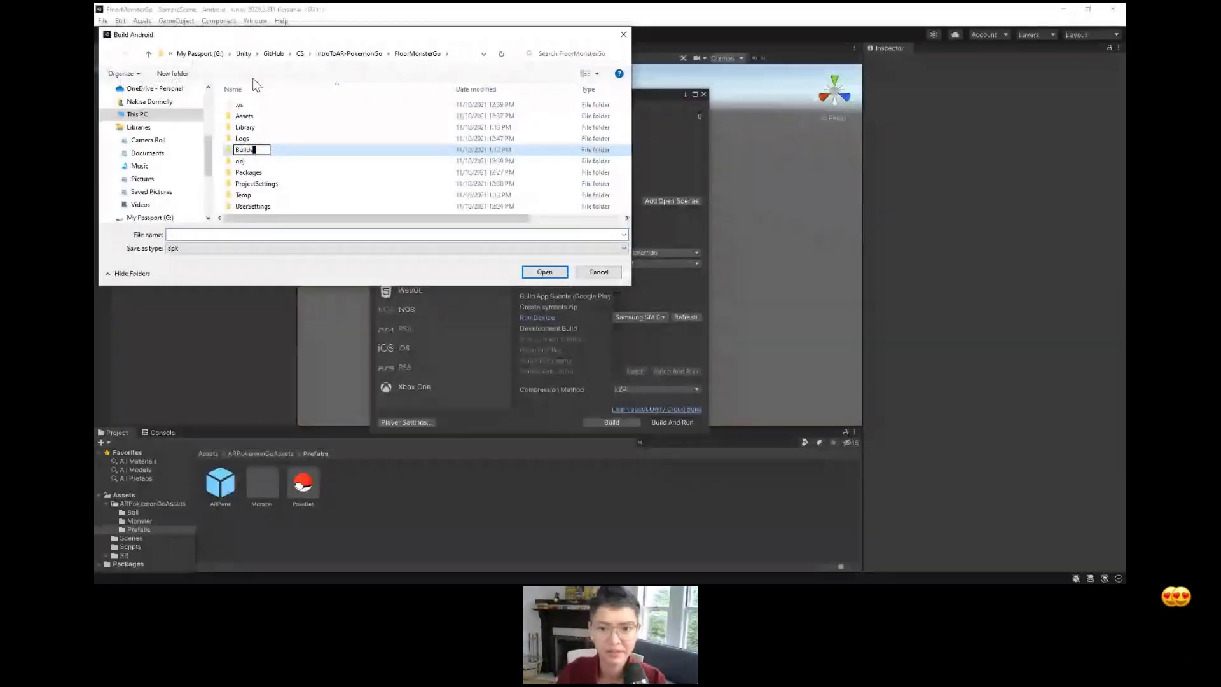
{"action": "key", "text": "Return"}
{"action": "key", "text": "Return"}
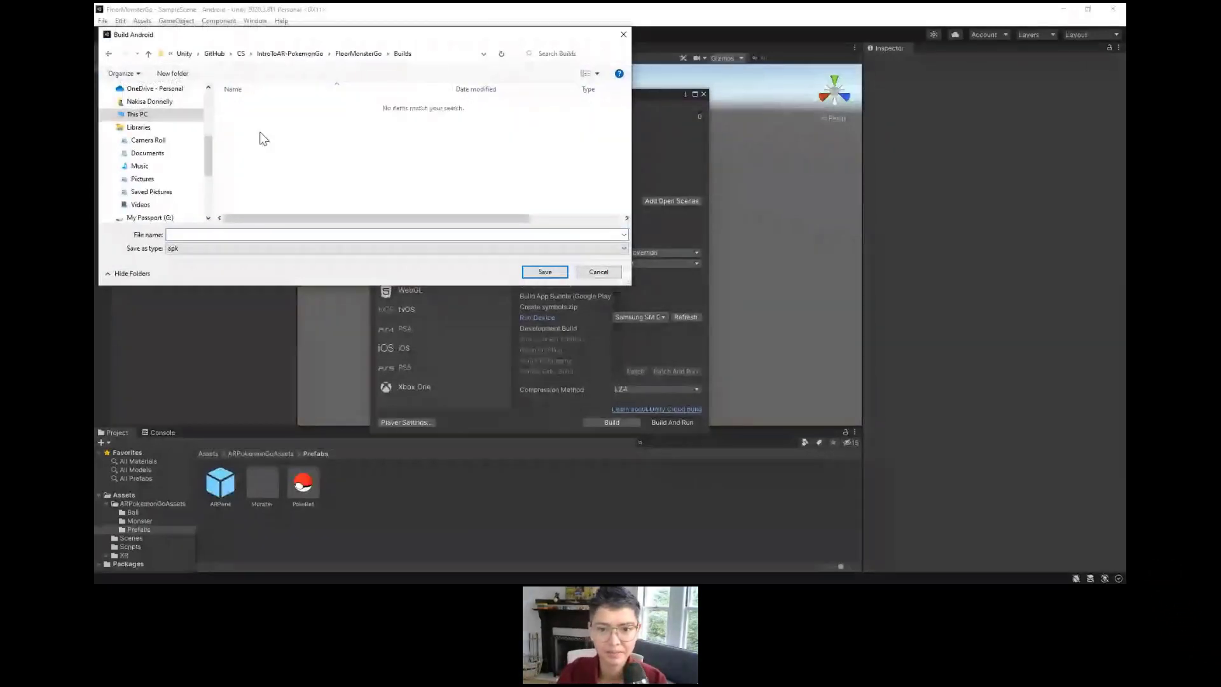
Step: Name the APK FloorMonsterGo and save it in the Builds folder to run the Android build
{"action": "left_click", "coordinate": [281, 234]}
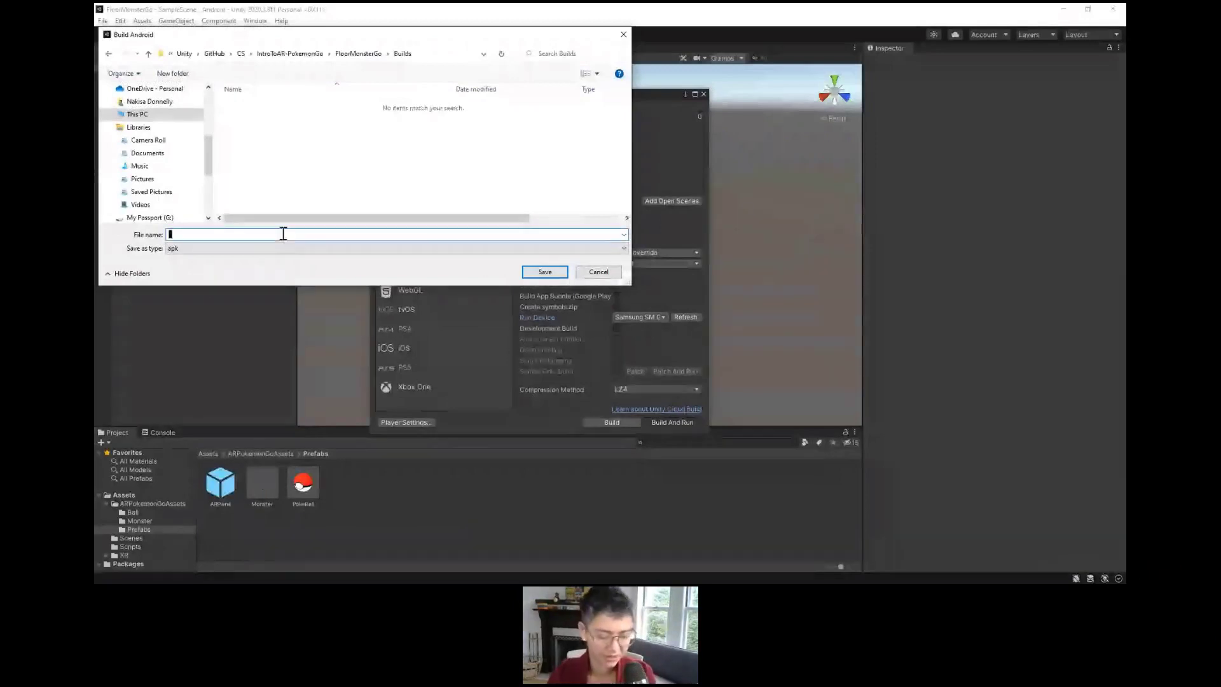
{"action": "type", "text": "FloorMo"}
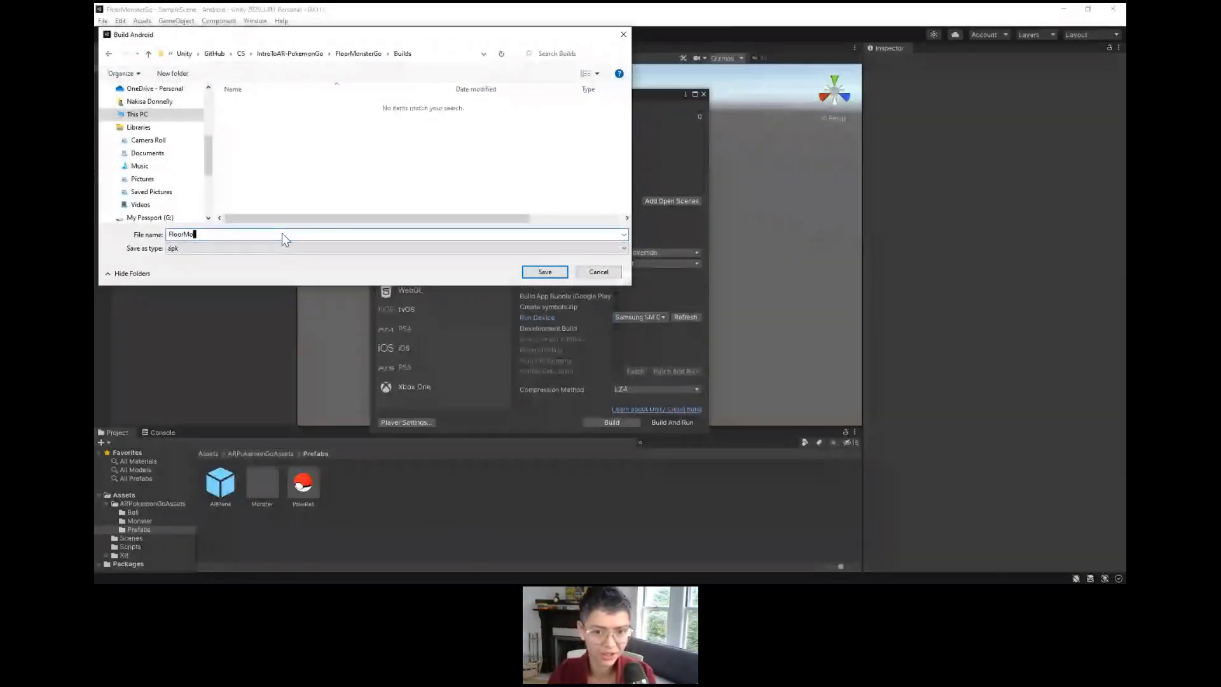
{"action": "type", "text": "nsterGo"}
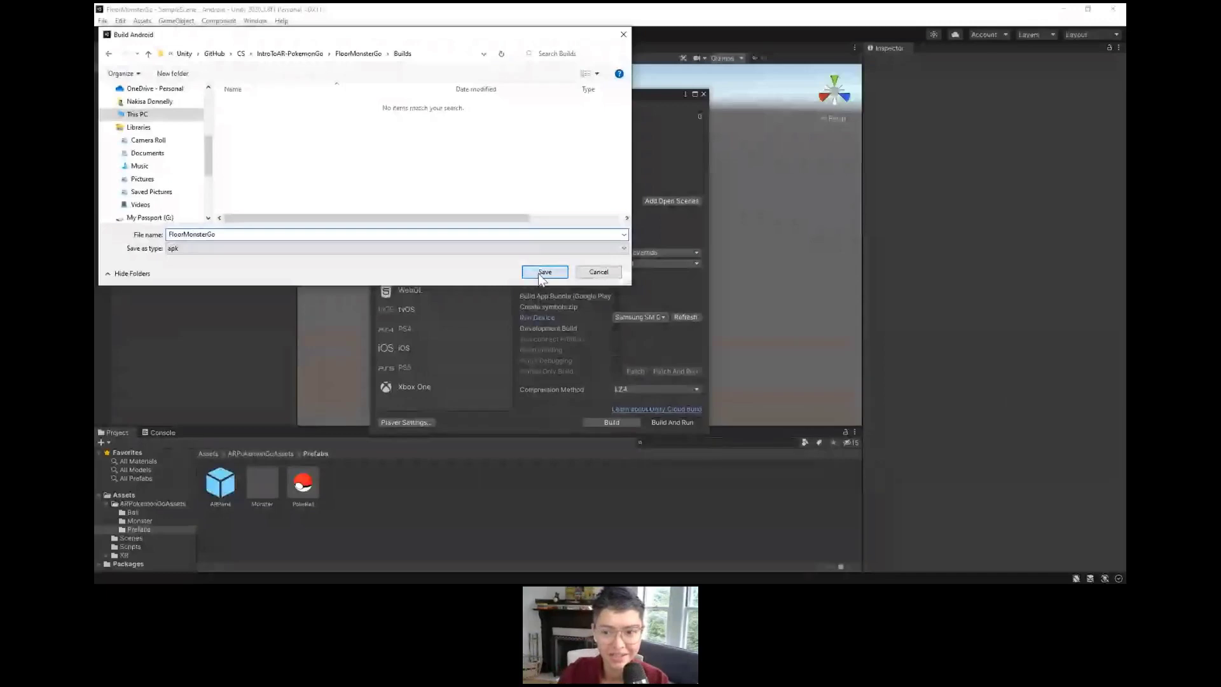
{"action": "left_click", "coordinate": [541, 273]}
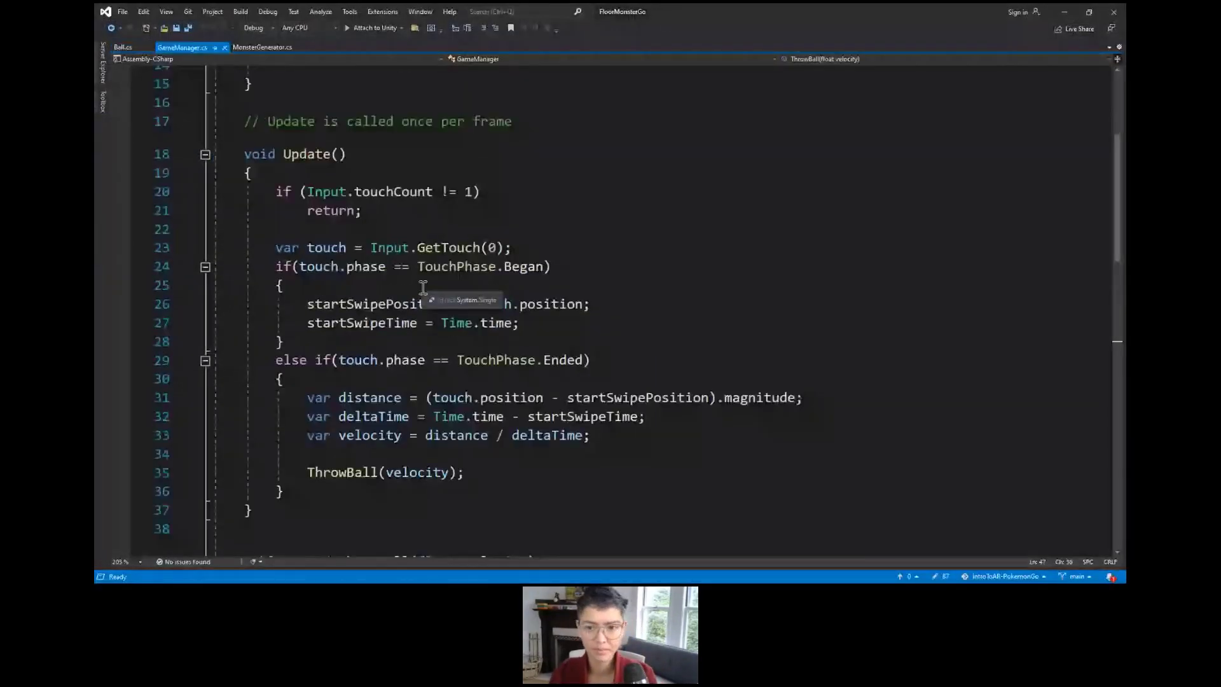
Step: Review the Update and ThrowBall methods in GameManager.cs, then cancel the running Android build and return to Unity
{"action": "scroll", "coordinate": [423, 287], "scroll_direction": "down", "scroll_amount": 1, "text": "ctrl"}
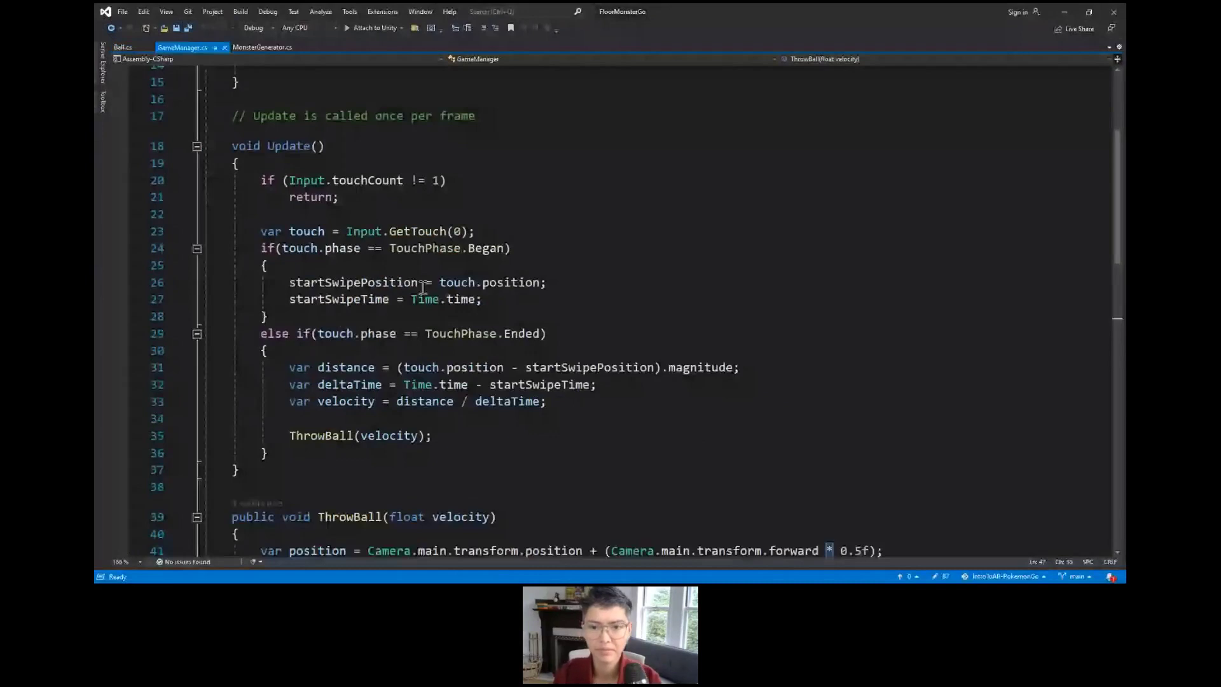
{"action": "scroll", "coordinate": [423, 287], "scroll_direction": "down", "scroll_amount": 2, "text": "ctrl"}
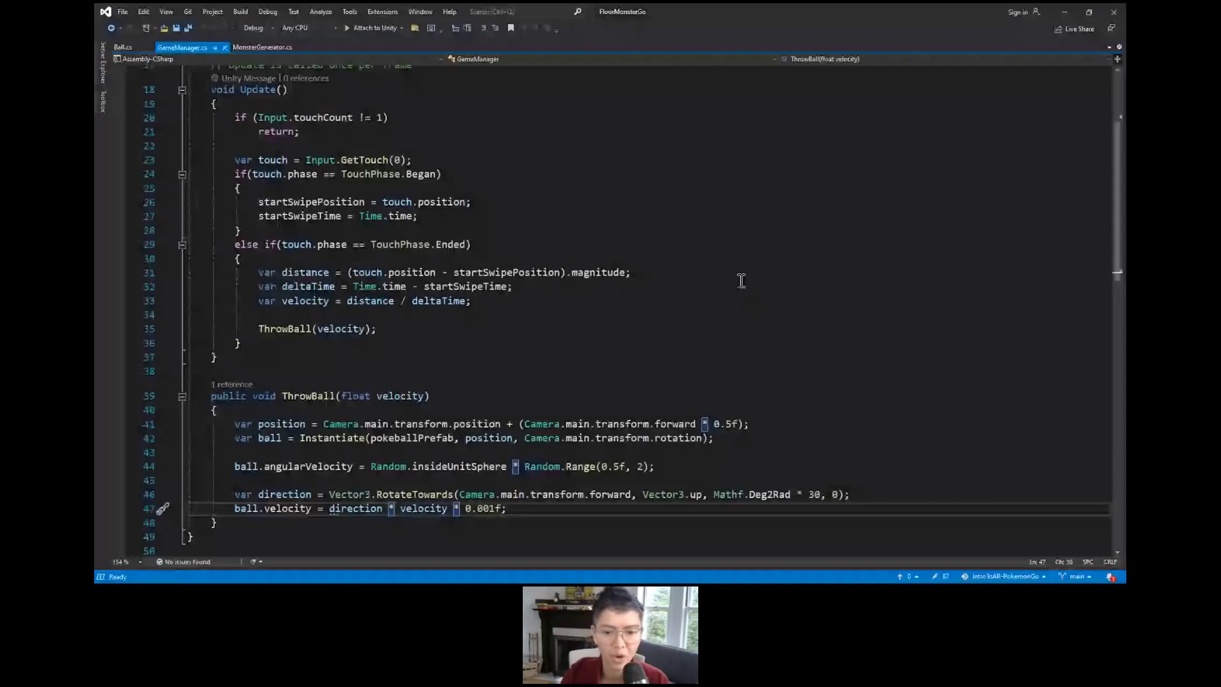
{"action": "left_click", "coordinate": [1060, 13]}
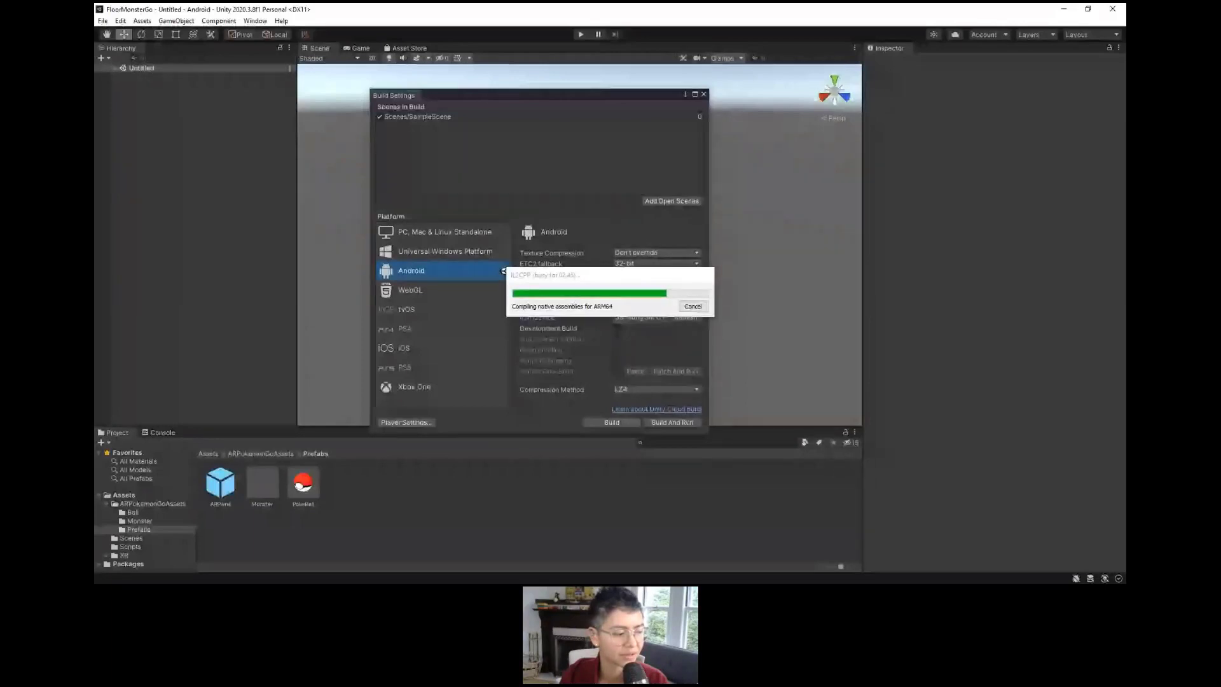
{"action": "key", "text": "alt+Tab"}
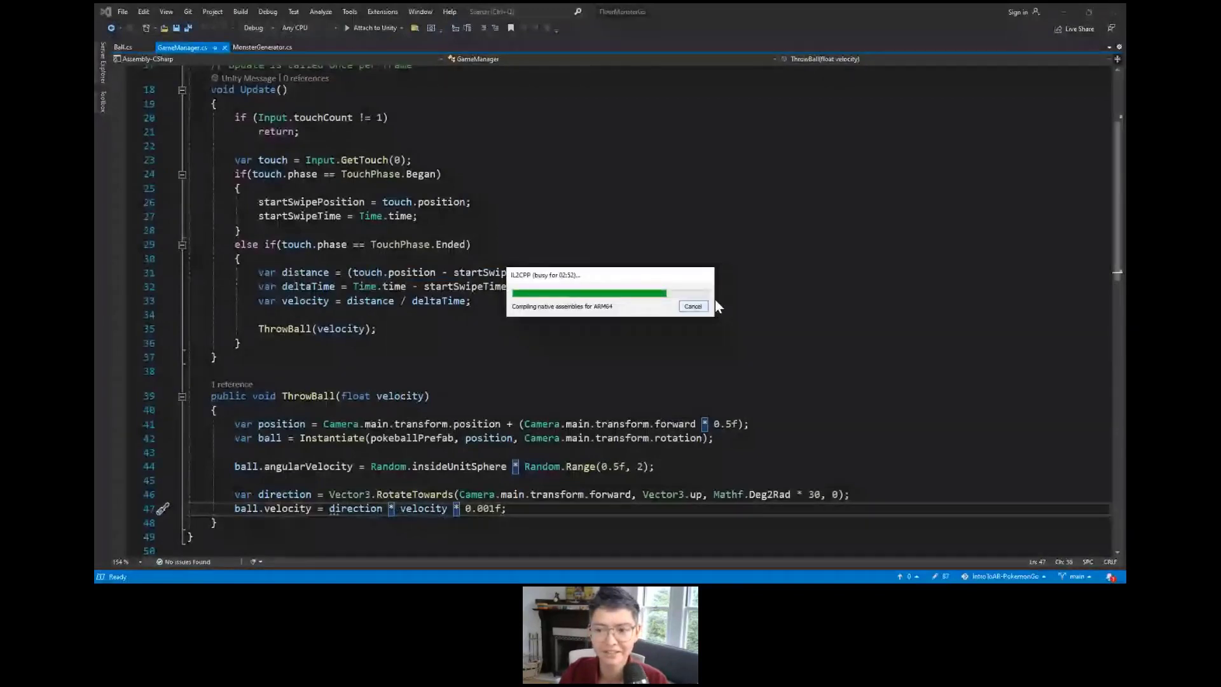
{"action": "left_click", "coordinate": [693, 305]}
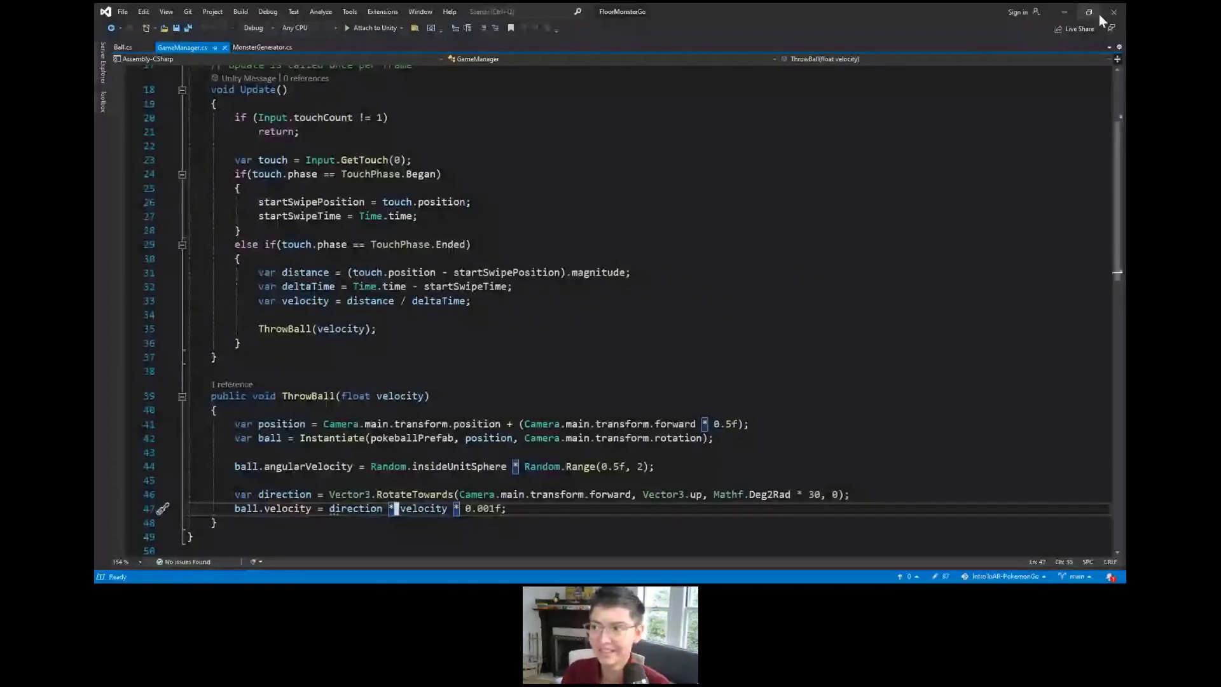
{"action": "key", "text": "alt+Tab"}
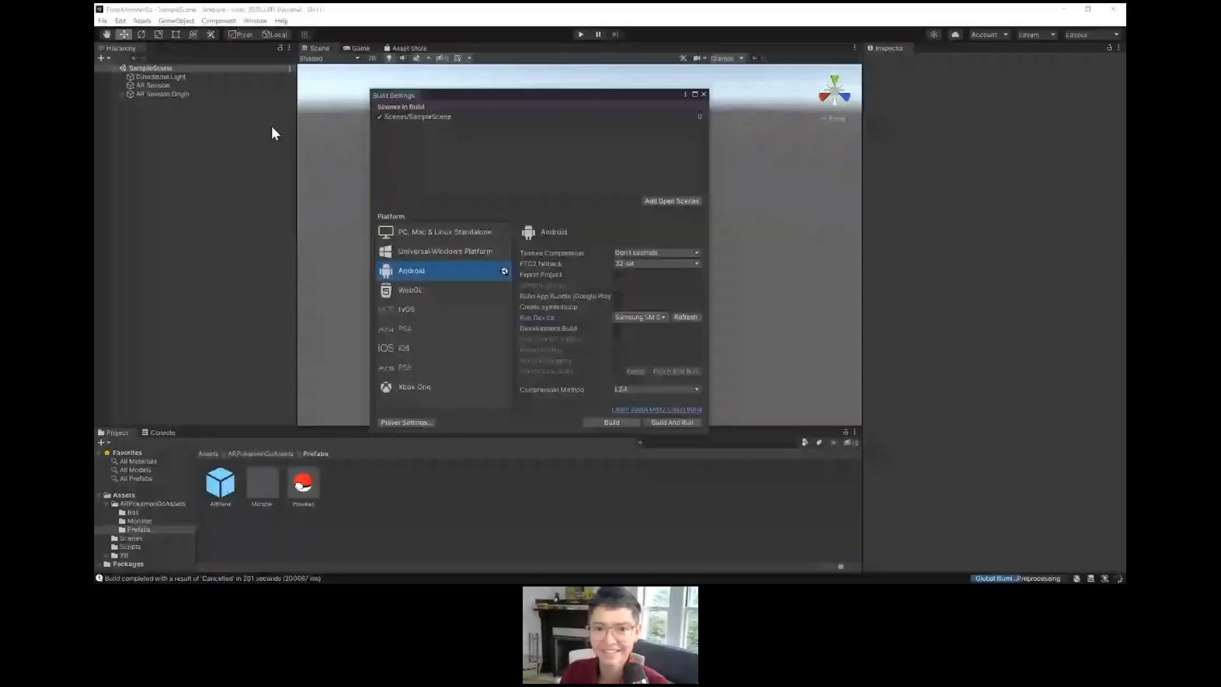
Step: Set the tag of AR Camera under AR Session Origin to MainCamera and save the scene
{"action": "left_click", "coordinate": [122, 93]}
{"action": "left_click", "coordinate": [145, 102]}
{"action": "left_click", "coordinate": [930, 76]}
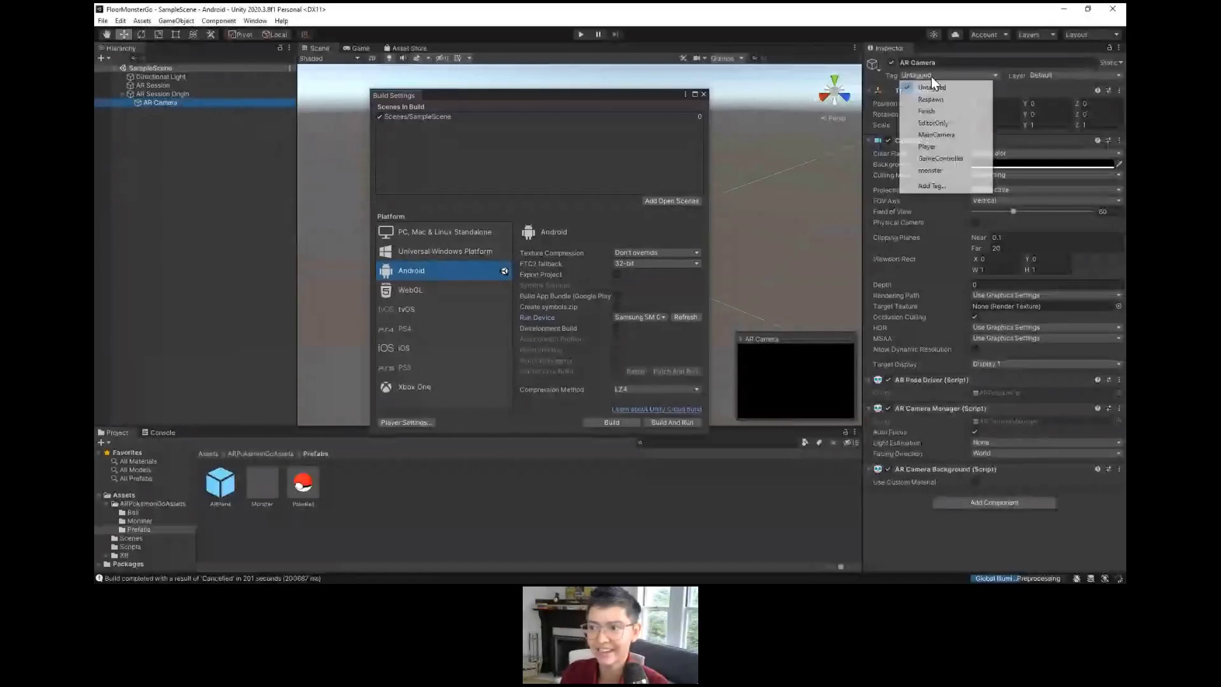
{"action": "left_click", "coordinate": [935, 135]}
{"action": "left_click", "coordinate": [195, 151]}
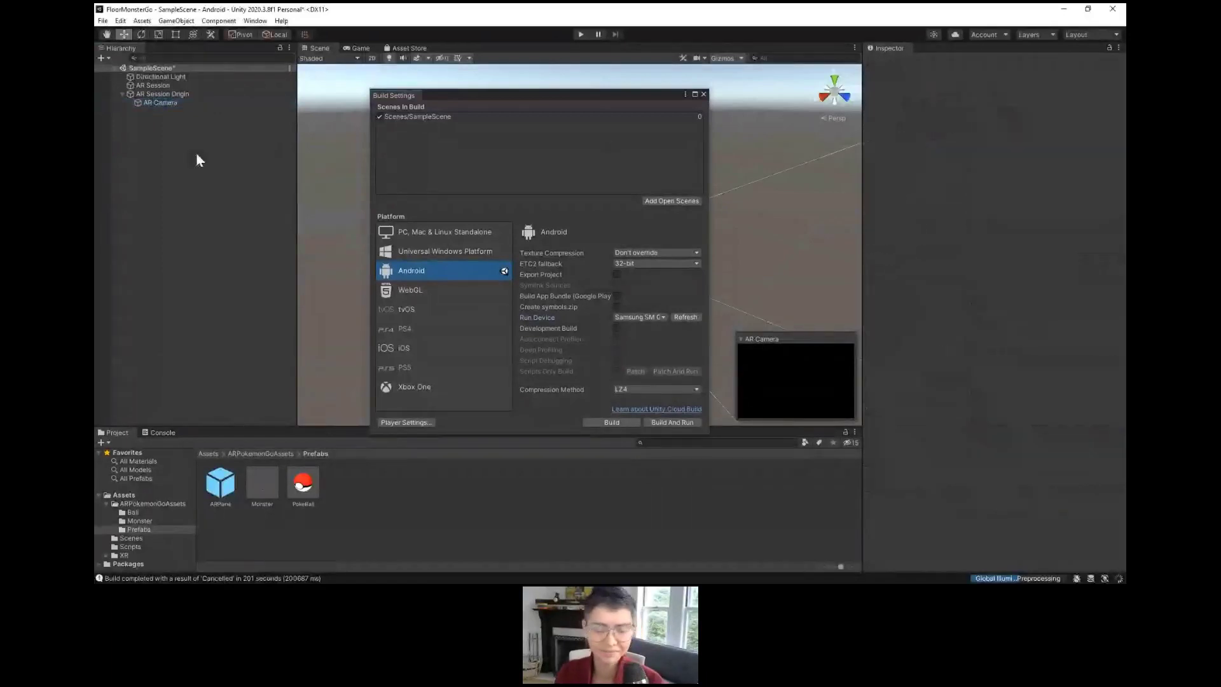
{"action": "key", "text": "ctrl+s"}
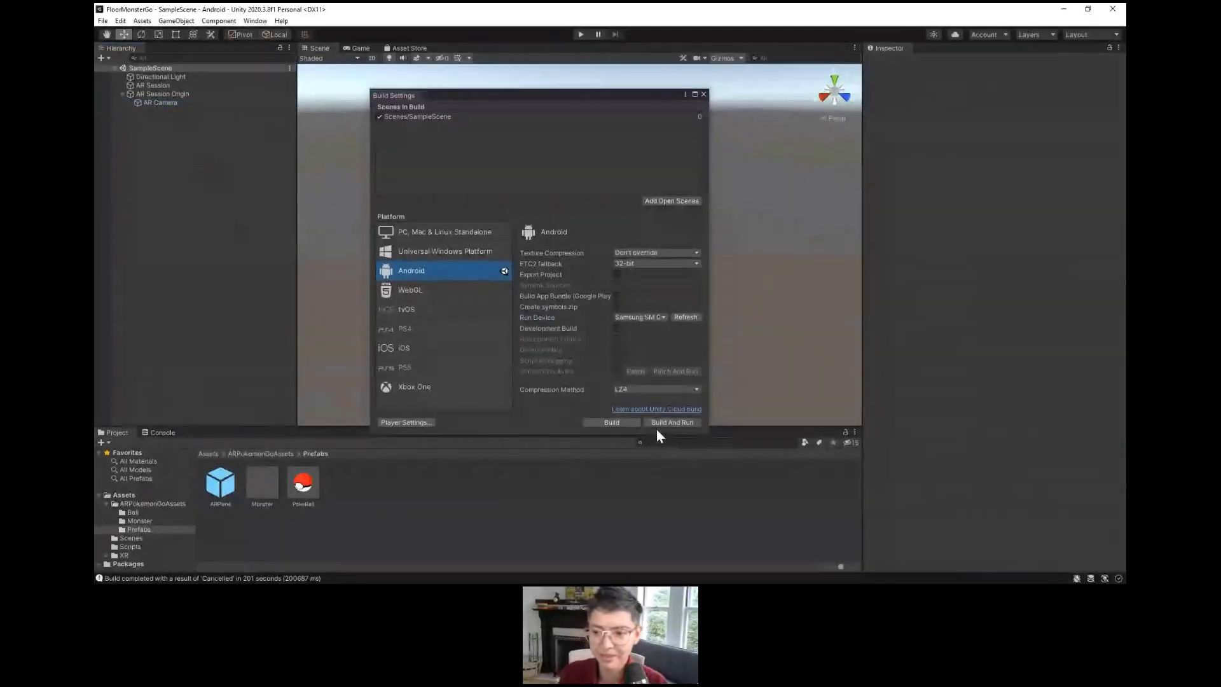
Step: Build and run the Android app, saving the APK as FloorMonsterGo in the Builds folder
{"action": "left_click", "coordinate": [657, 422]}
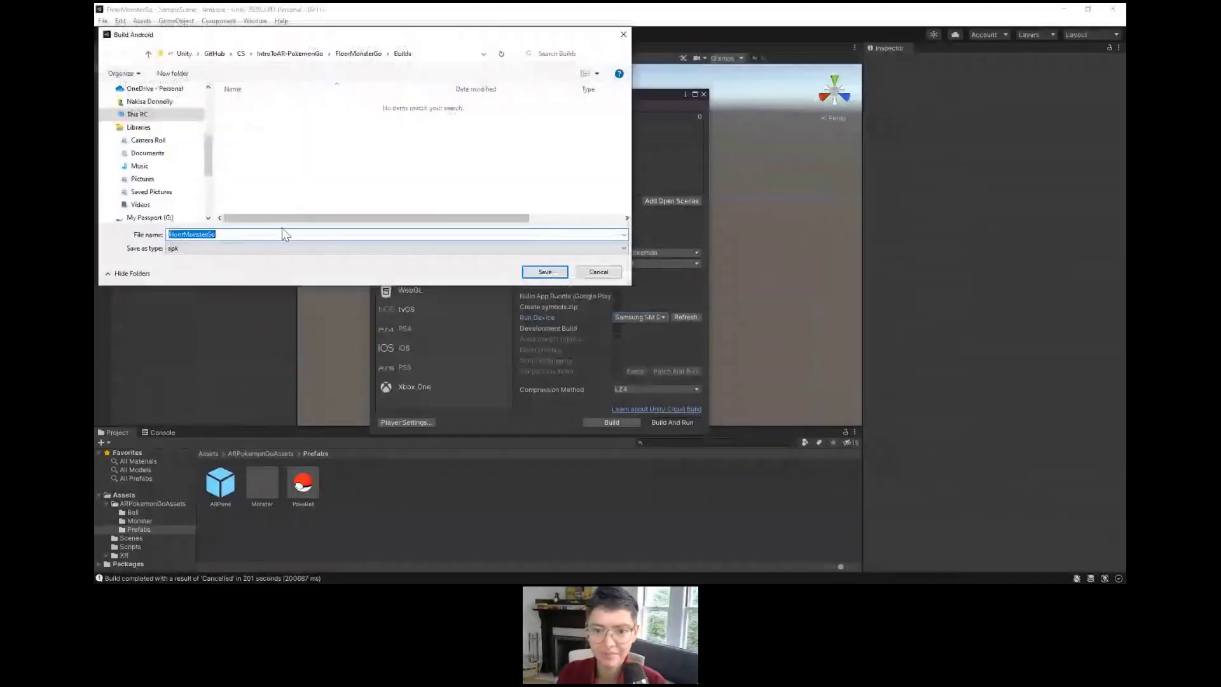
{"action": "left_click", "coordinate": [549, 272]}
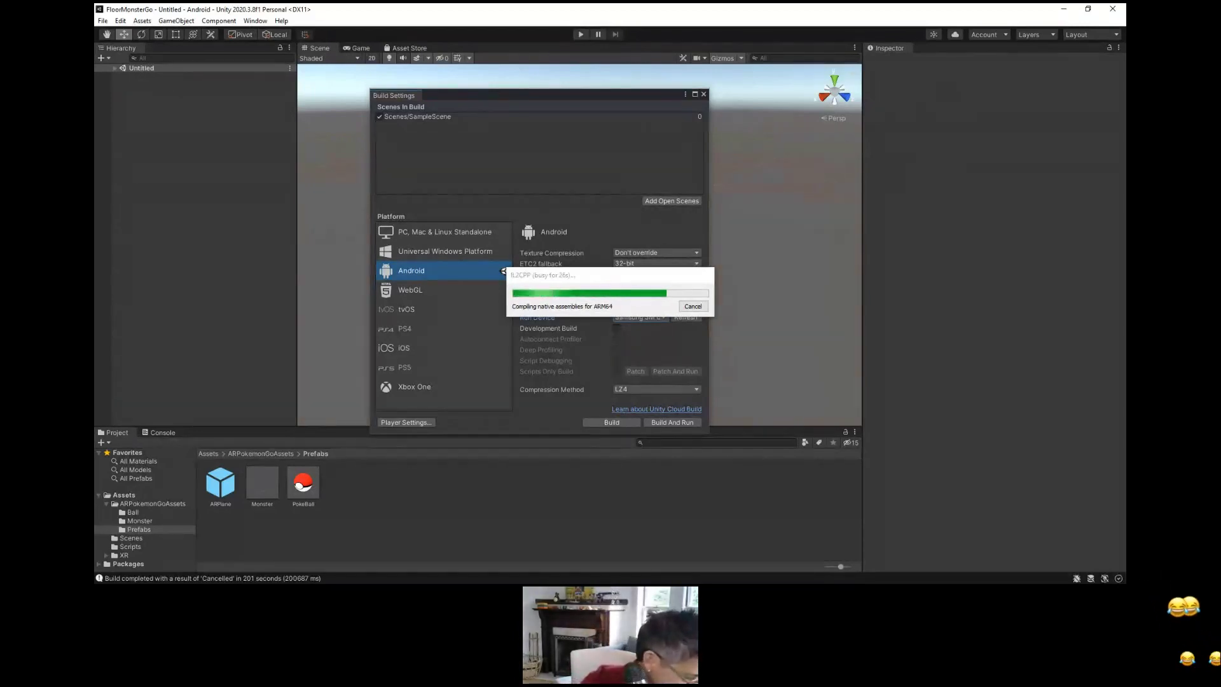
{"action": "key", "text": "alt+Tab"}
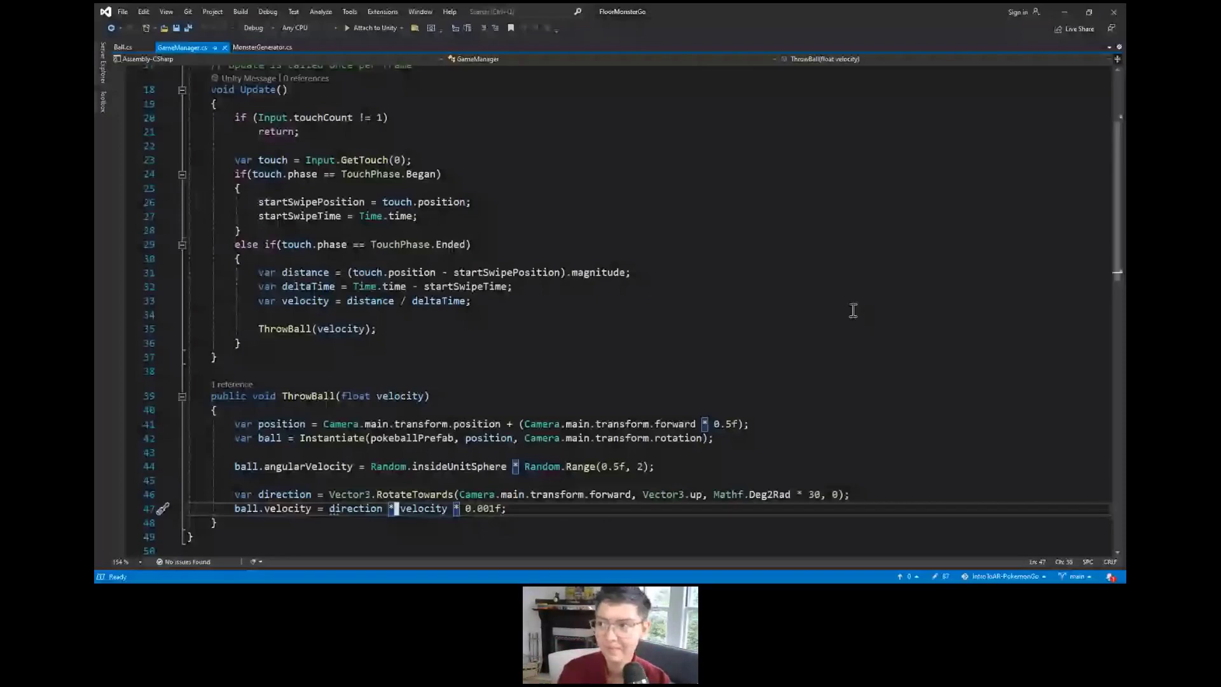
{"action": "left_click", "coordinate": [1060, 12]}
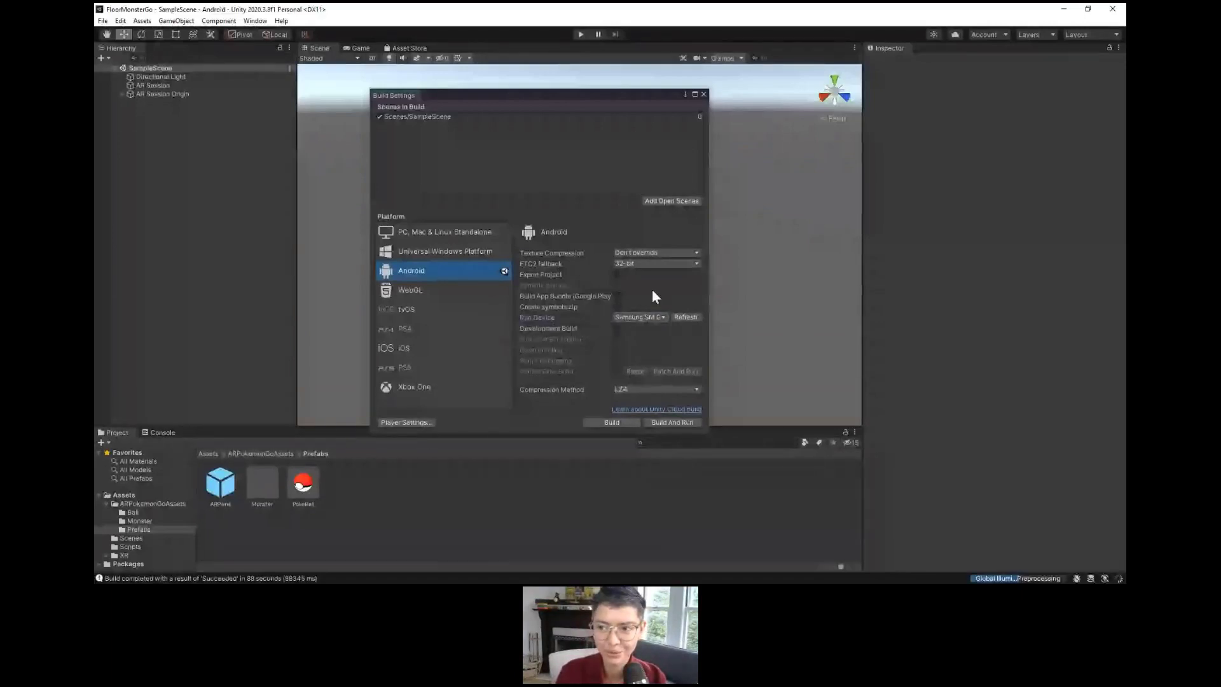
Step: Close the build settings and open the XR Plug-in Management page of the project settings
{"action": "left_click", "coordinate": [703, 93]}
{"action": "left_click", "coordinate": [102, 21]}
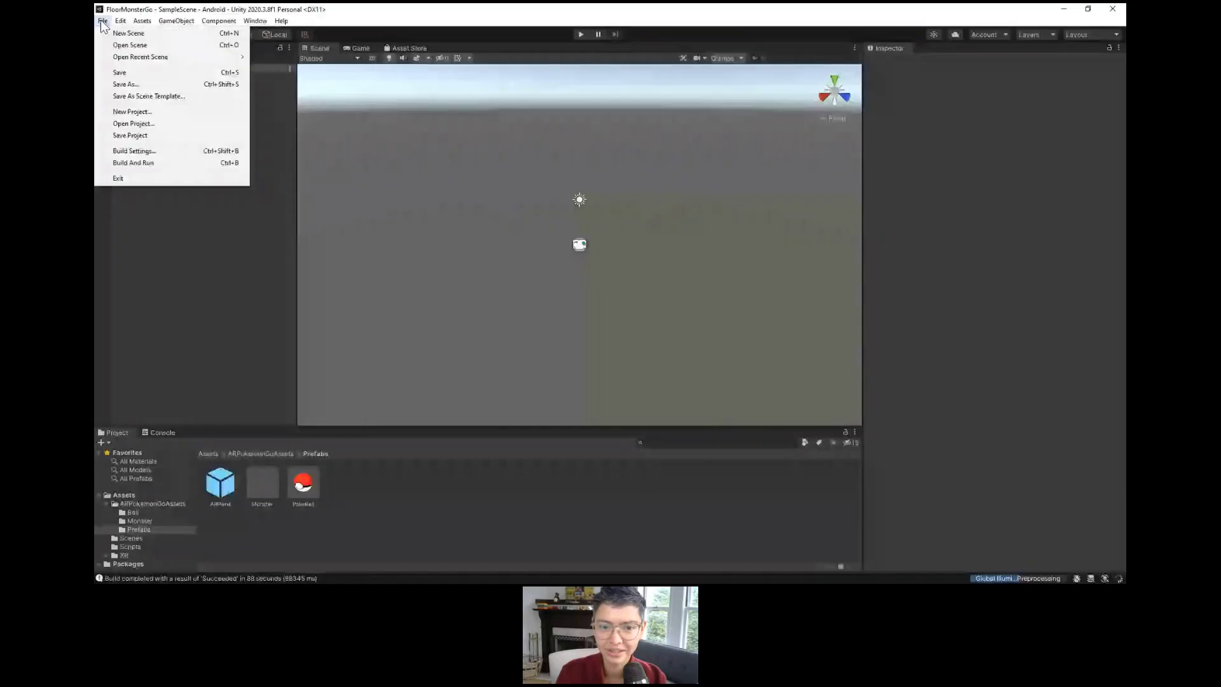
{"action": "mouse_move", "coordinate": [119, 26]}
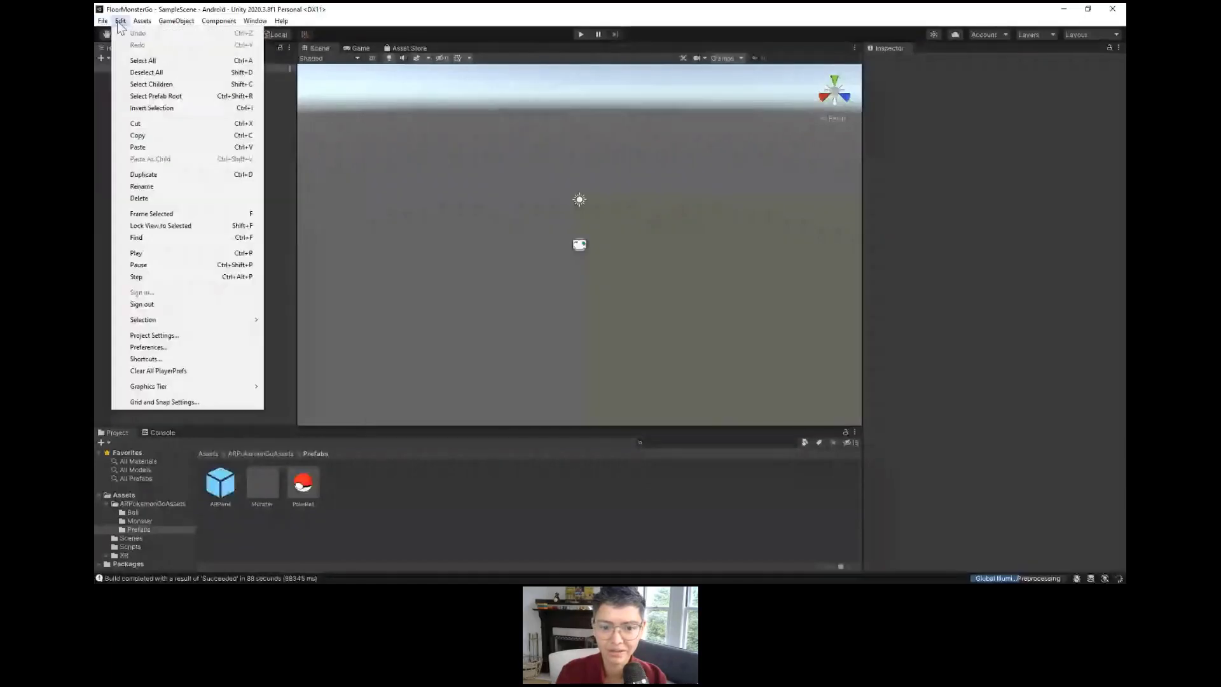
{"action": "left_click", "coordinate": [153, 335]}
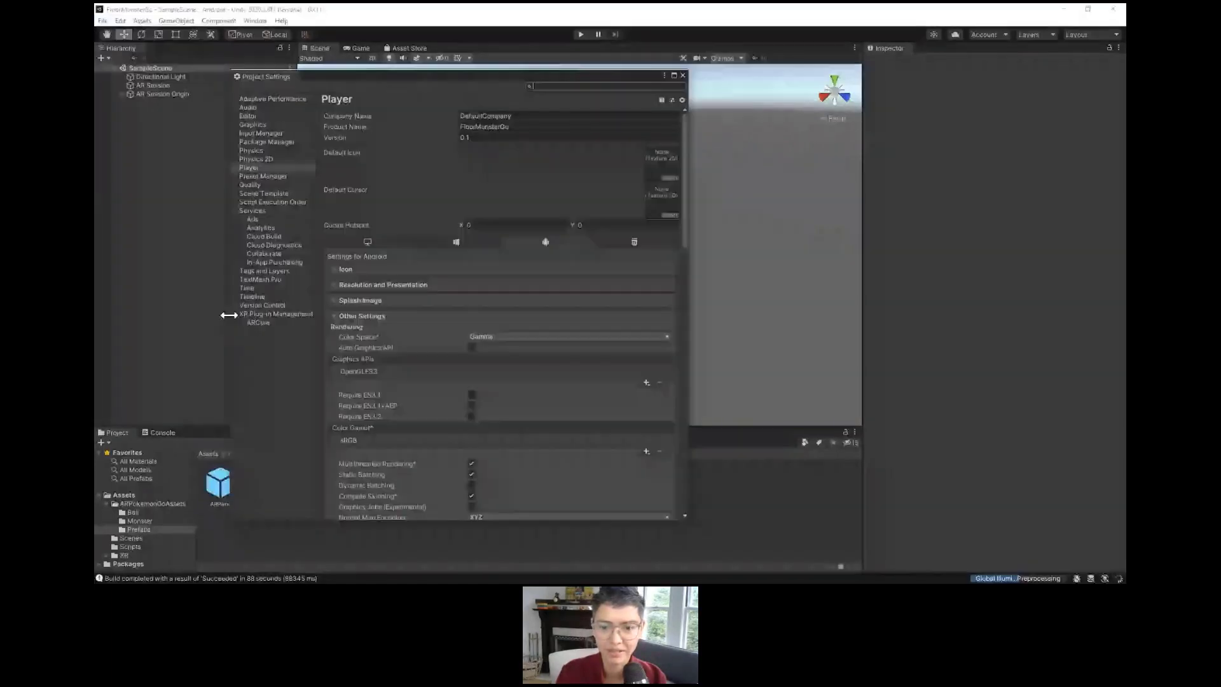
{"action": "left_click", "coordinate": [267, 314]}
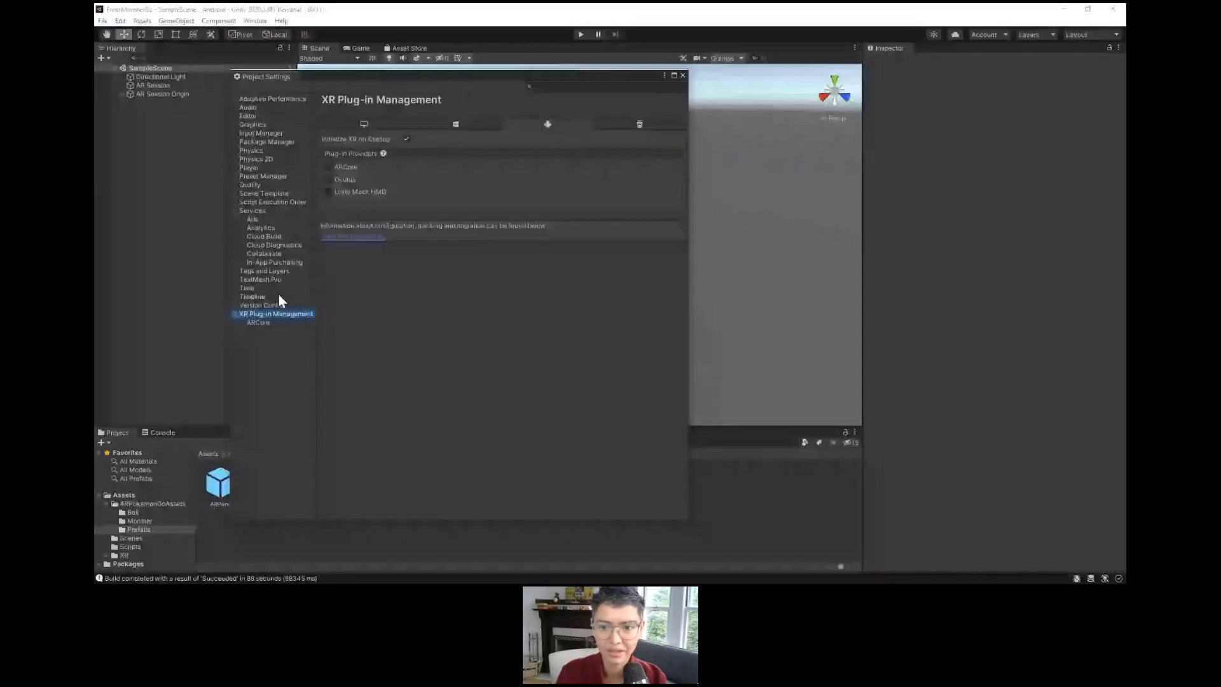